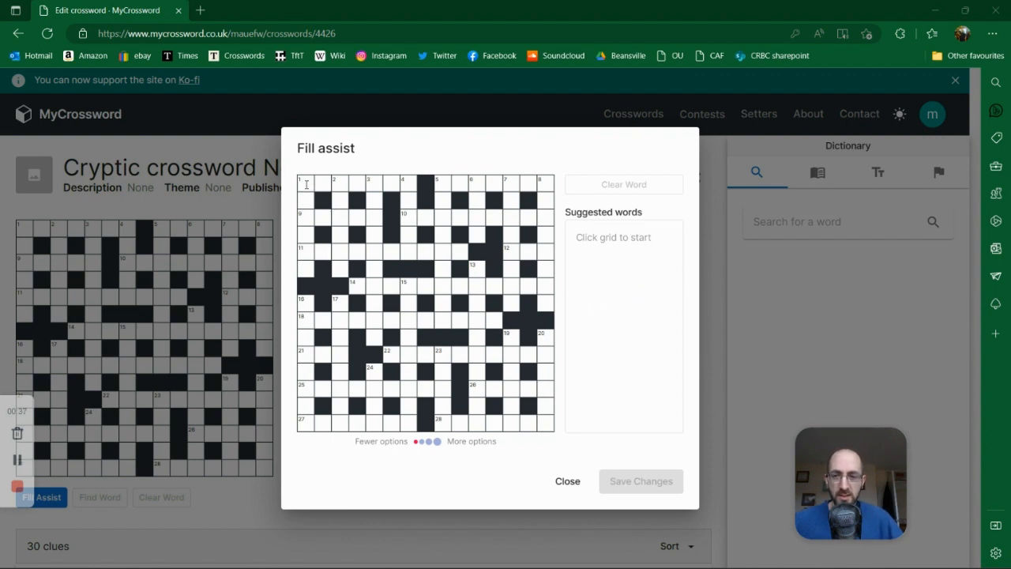
Step: Enter "mistake" as the 1 across answer in the Fill assist grid
click(307, 185)
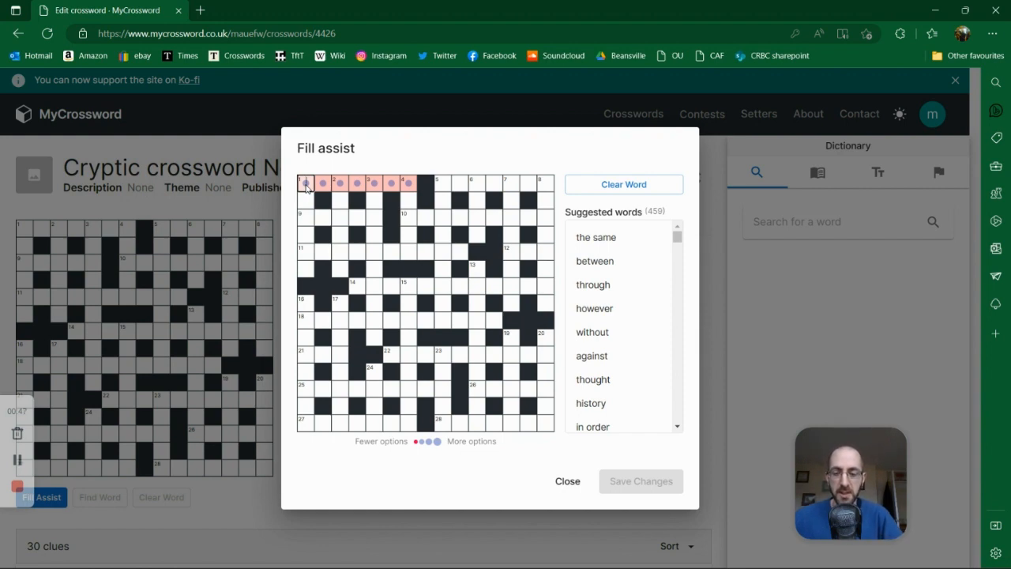
text(om)
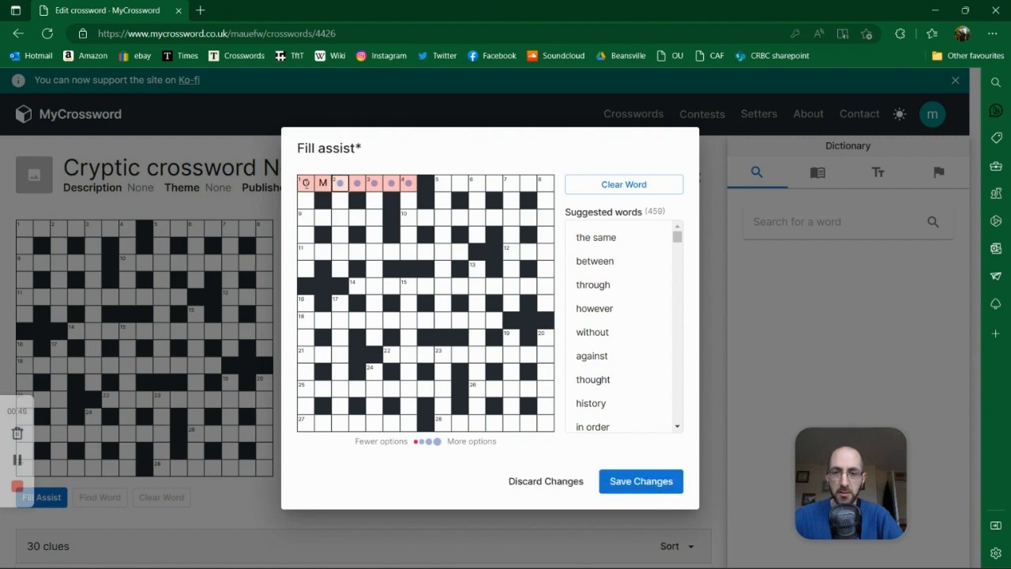
key(BackSpace)
key(BackSpace)
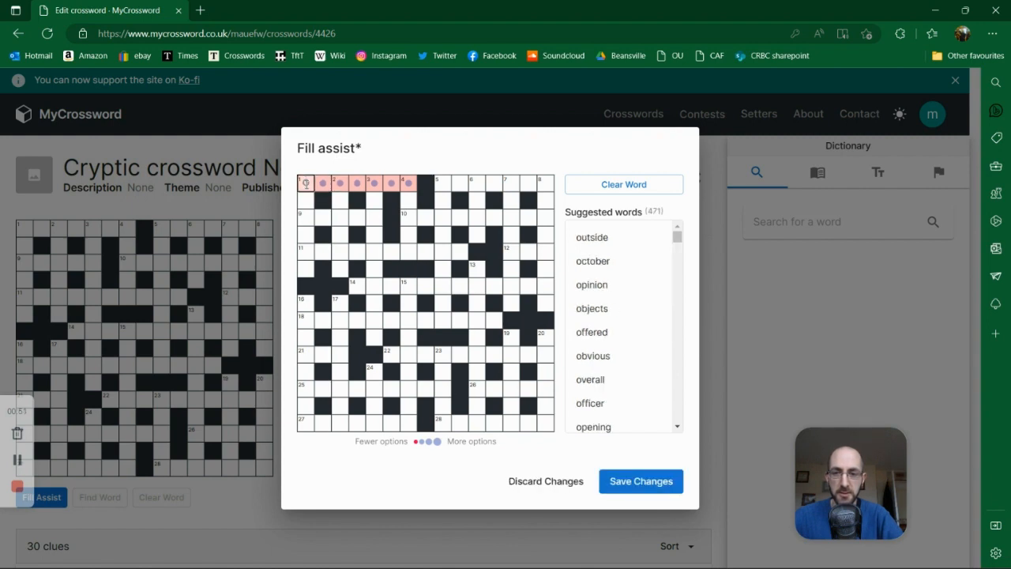
key(BackSpace)
text(mistak)
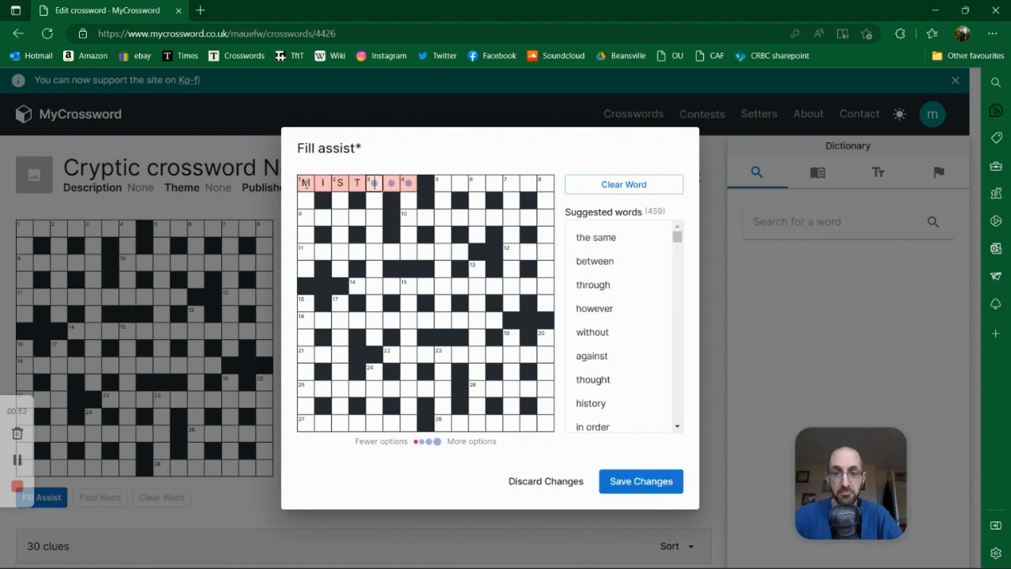
text(e)
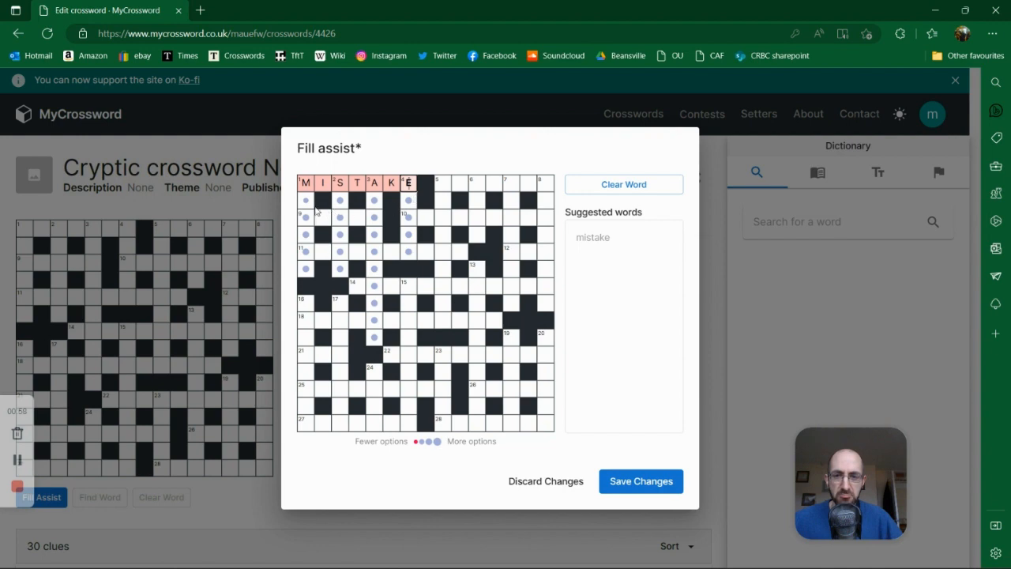
Step: Fill 1 down with the suggested word "mother"
click(307, 204)
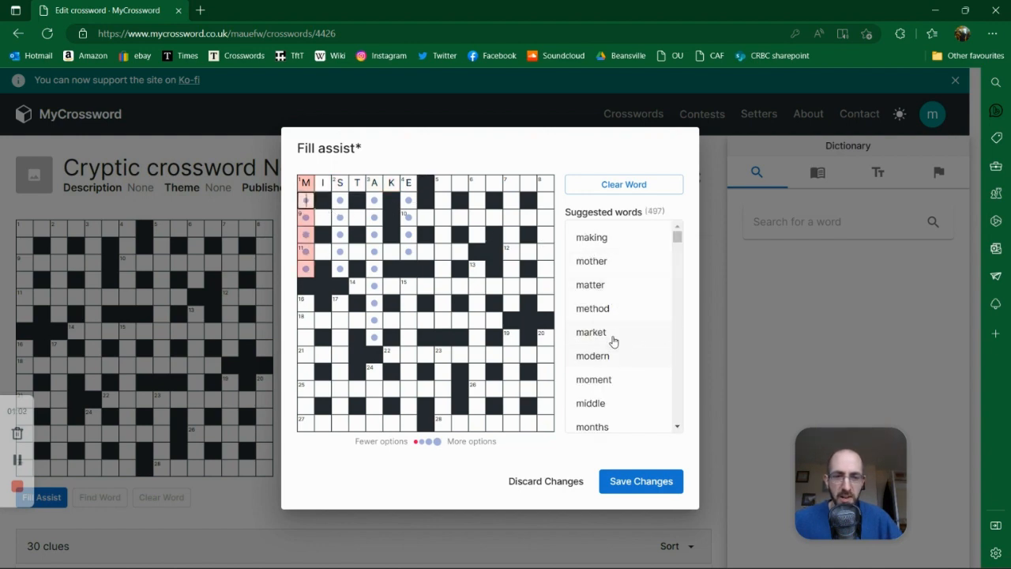
click(599, 269)
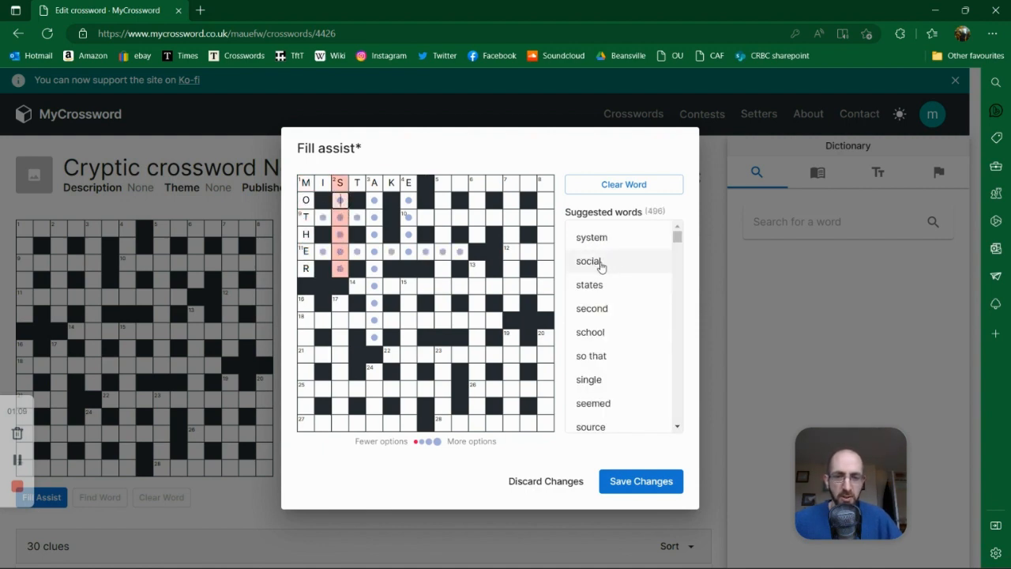
Step: Fill 2 down with the suggested word "second" and 9 across with "ticks"
click(601, 308)
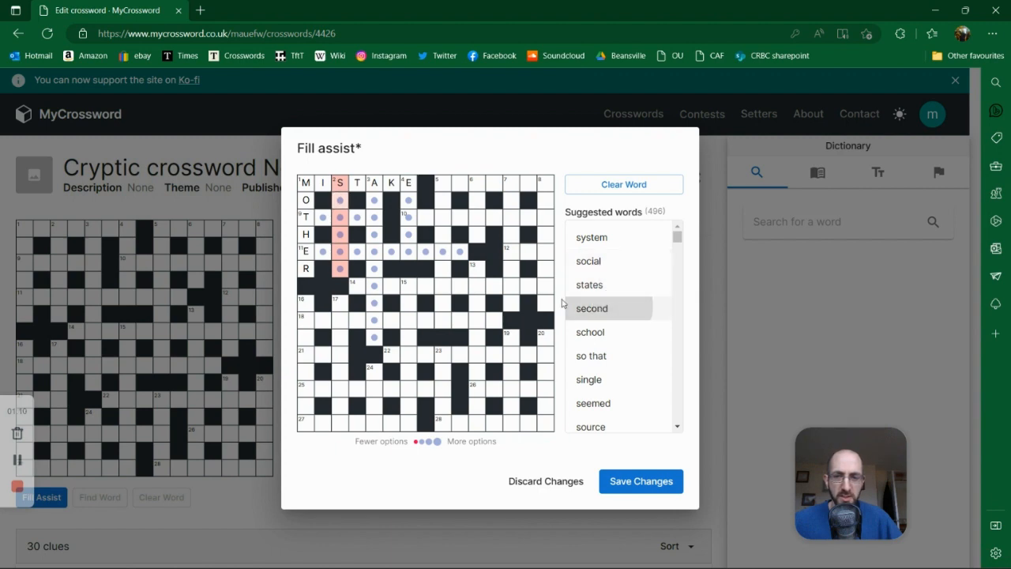
click(320, 218)
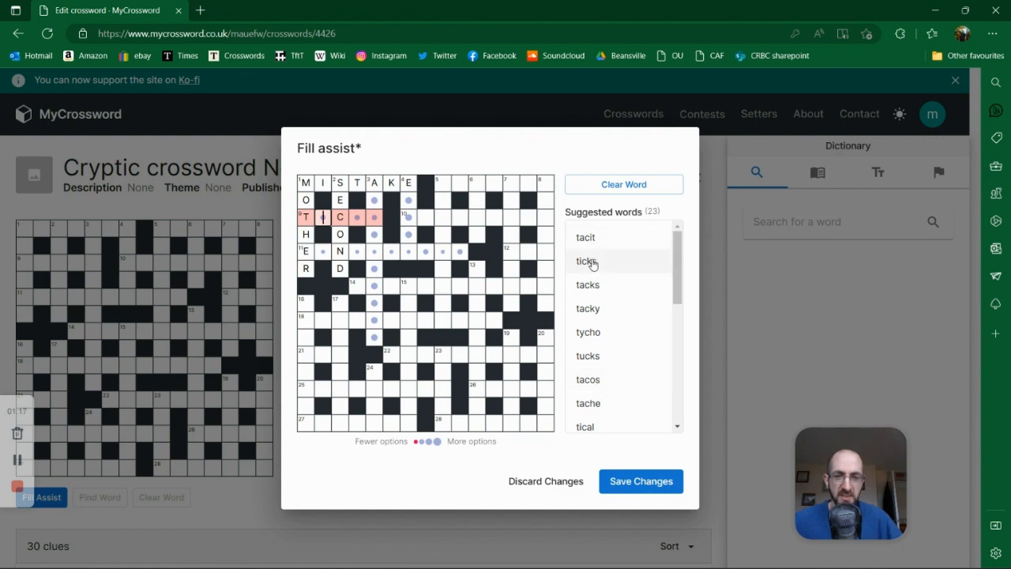
click(588, 262)
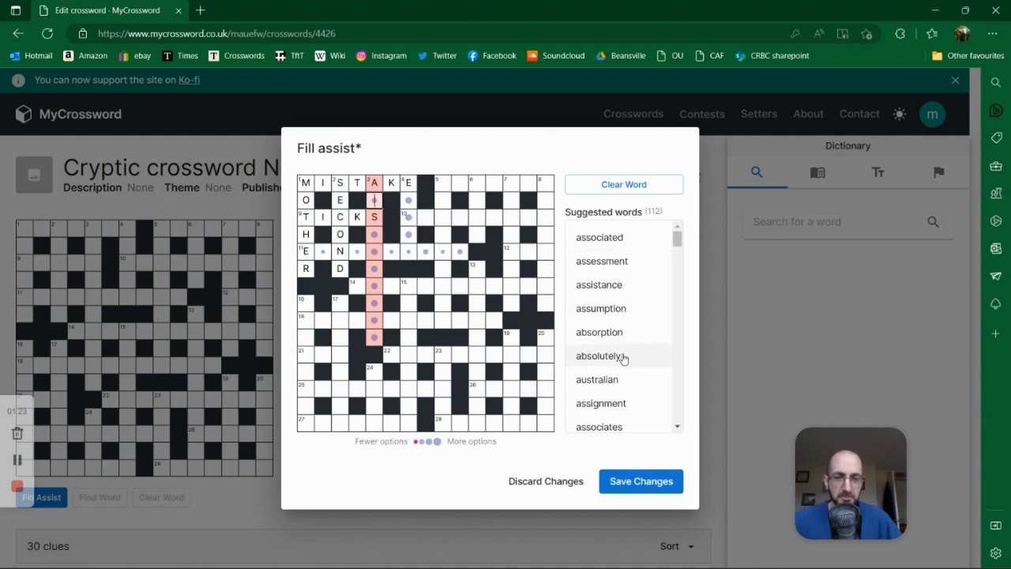
Step: Try "australian" as 3 down against the 11 across suggestions and clear its added letters
click(607, 381)
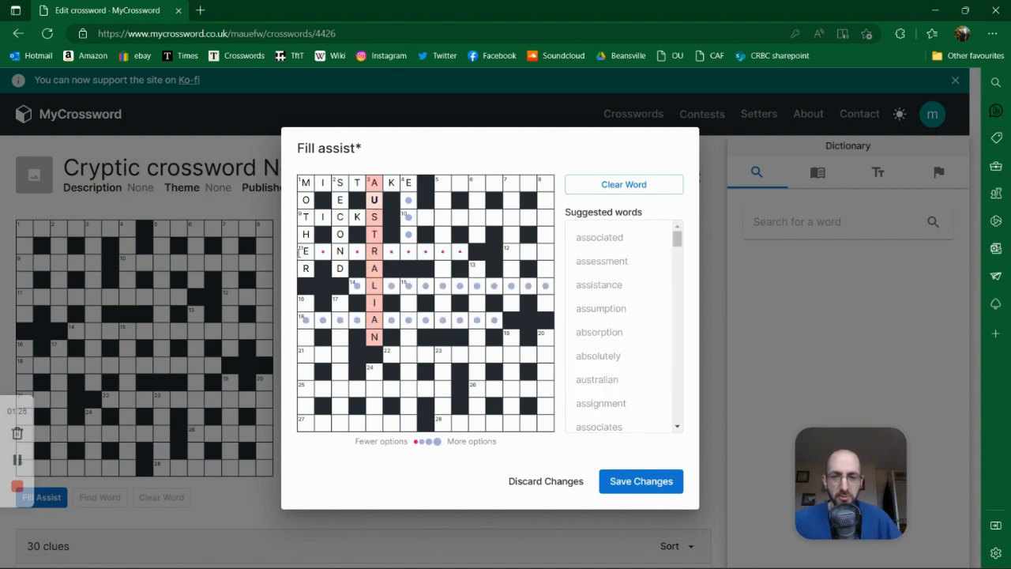
click(322, 252)
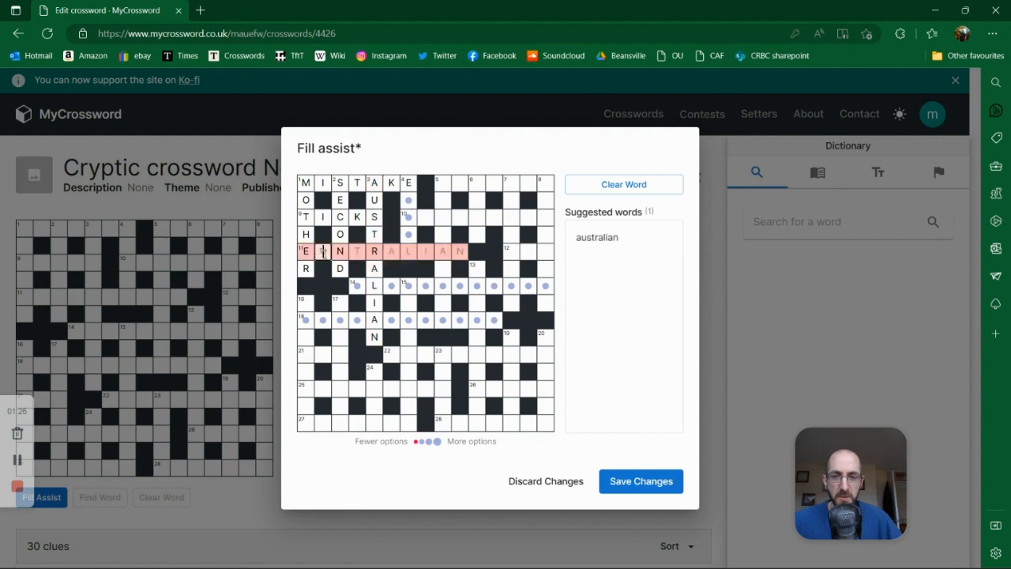
click(376, 335)
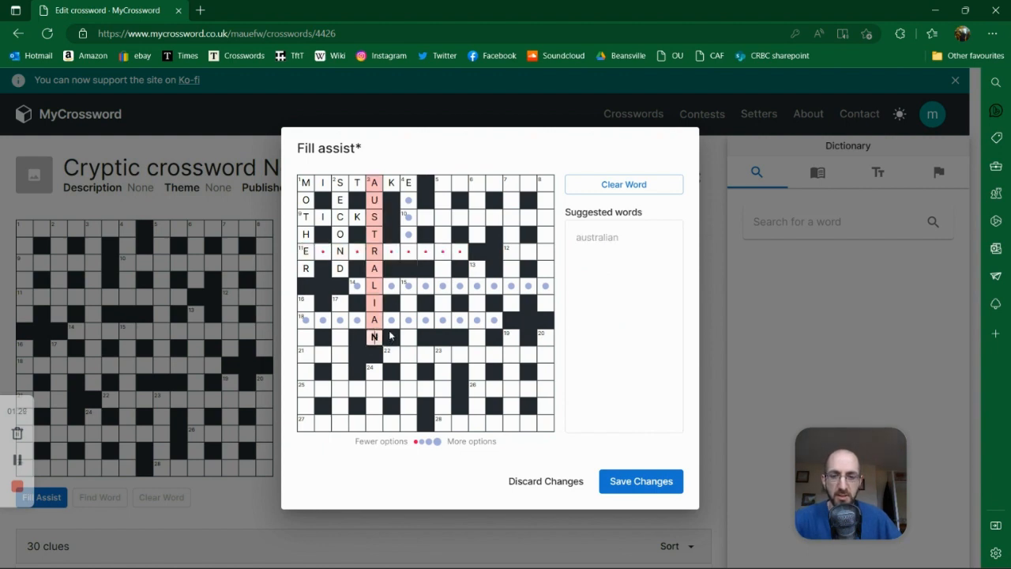
key(BackSpace)
key(BackSpace)
key(BackSpace)
key(BackSpace)
key(BackSpace)
key(BackSpace)
key(BackSpace)
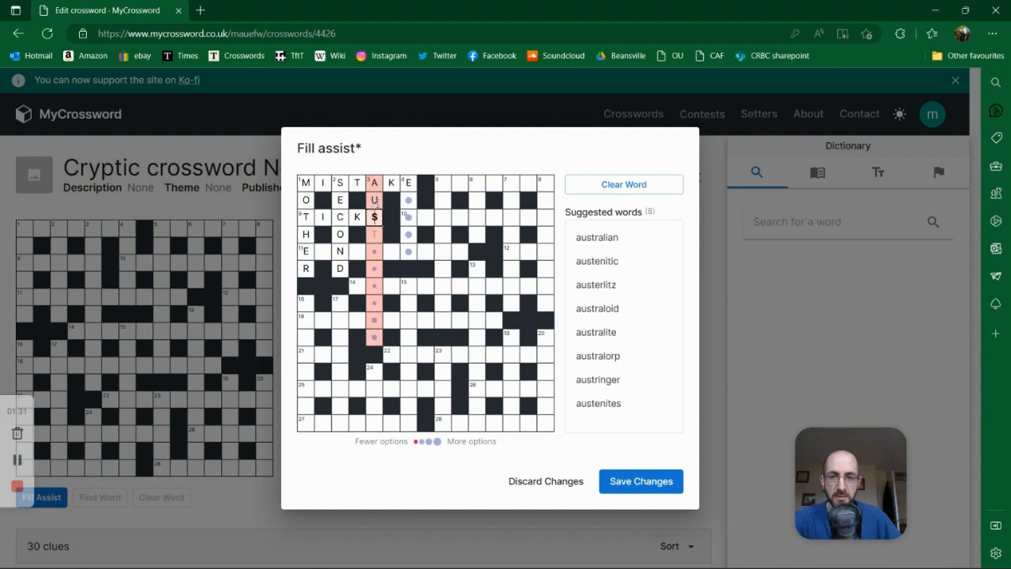
click(377, 203)
key(BackSpace)
Step: Try "assessment" as 3 down against the 11 across suggestions and clear its added letters
click(377, 203)
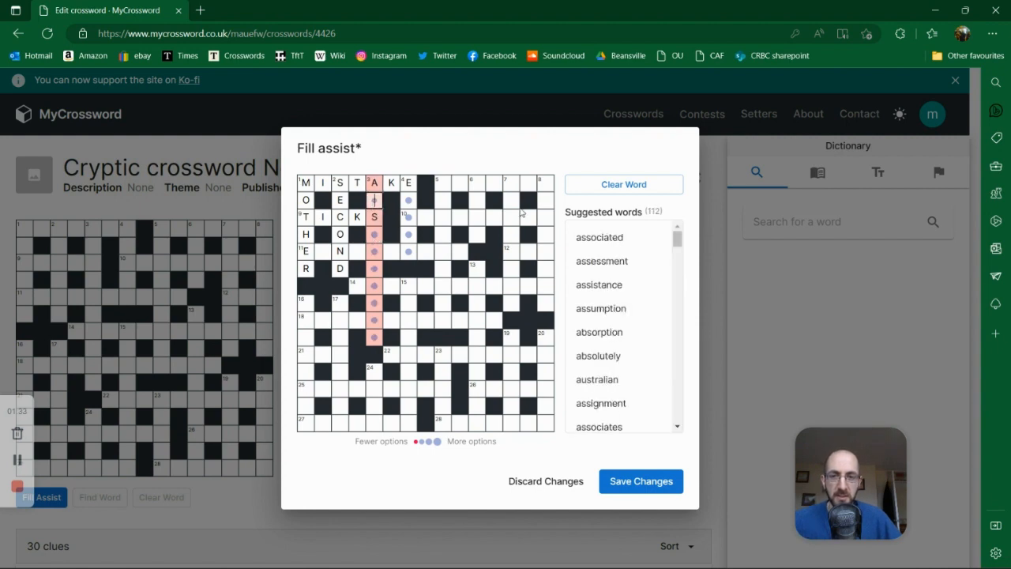
click(621, 261)
click(322, 252)
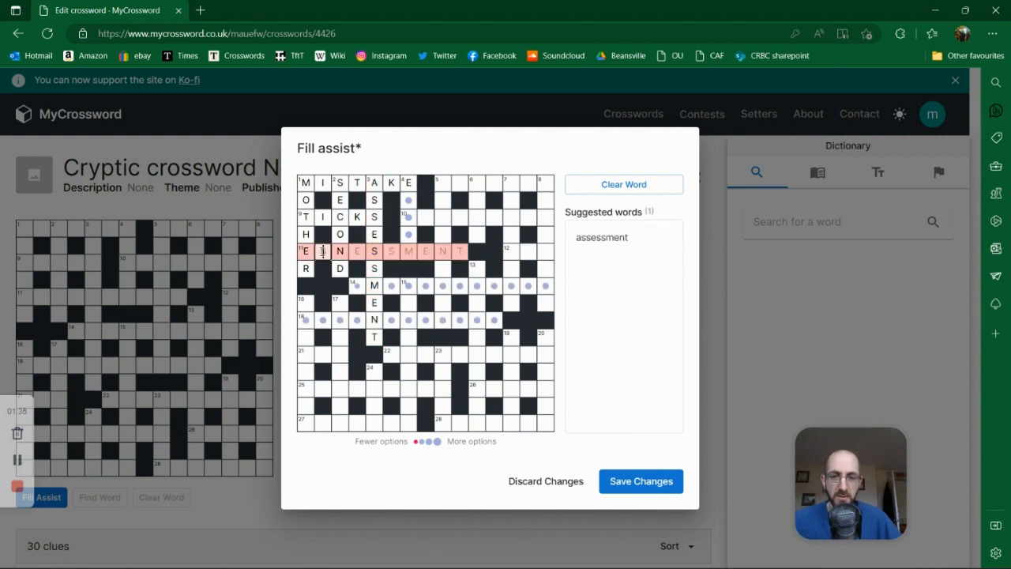
click(378, 335)
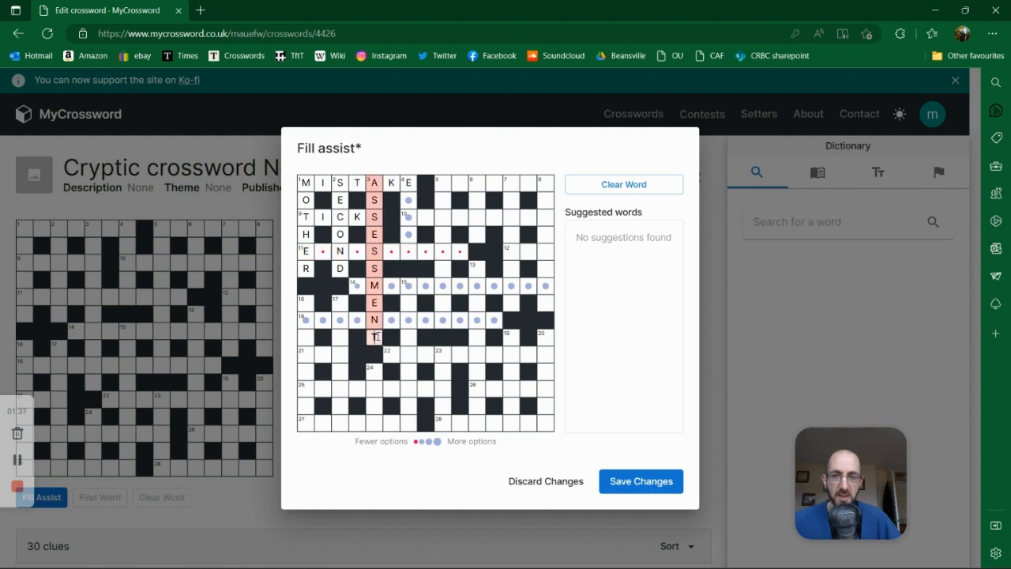
key(BackSpace)
key(BackSpace)
key(BackSpace)
key(BackSpace)
key(BackSpace)
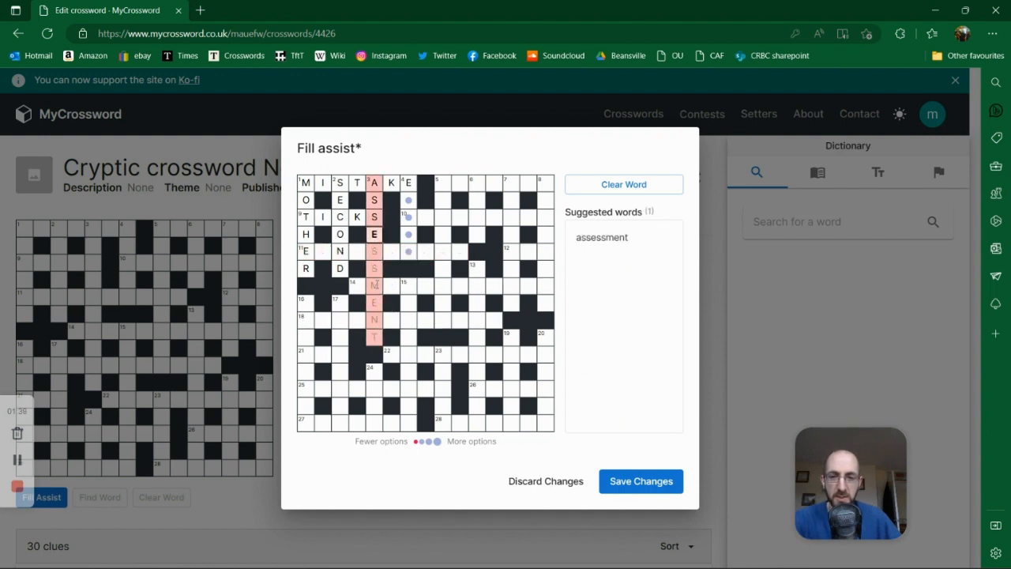
Step: Clear the added letters of "mother" from 1 down and check the suggestions for 11 across
click(319, 253)
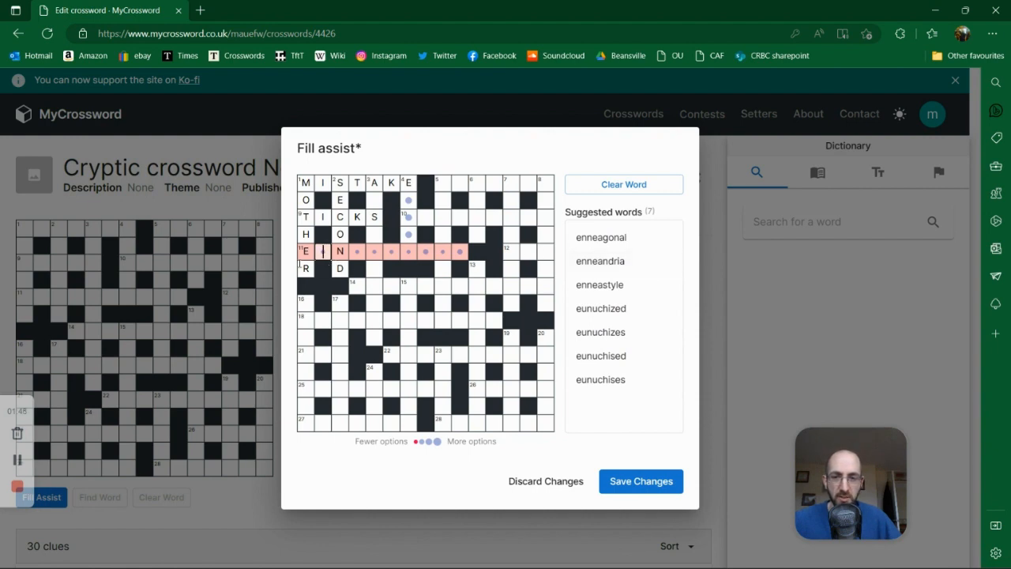
click(305, 269)
key(BackSpace)
key(BackSpace)
key(BackSpace)
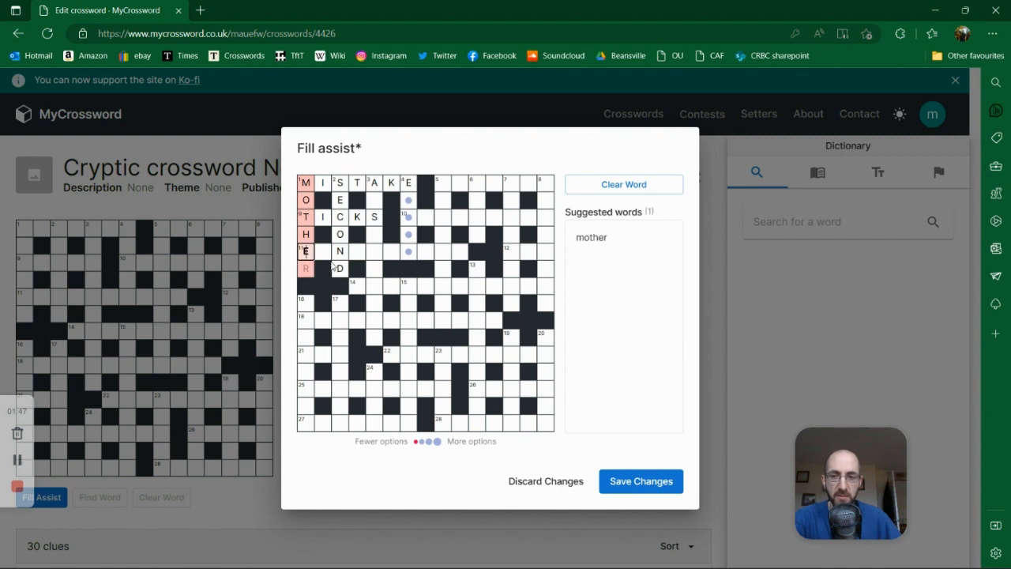
key(BackSpace)
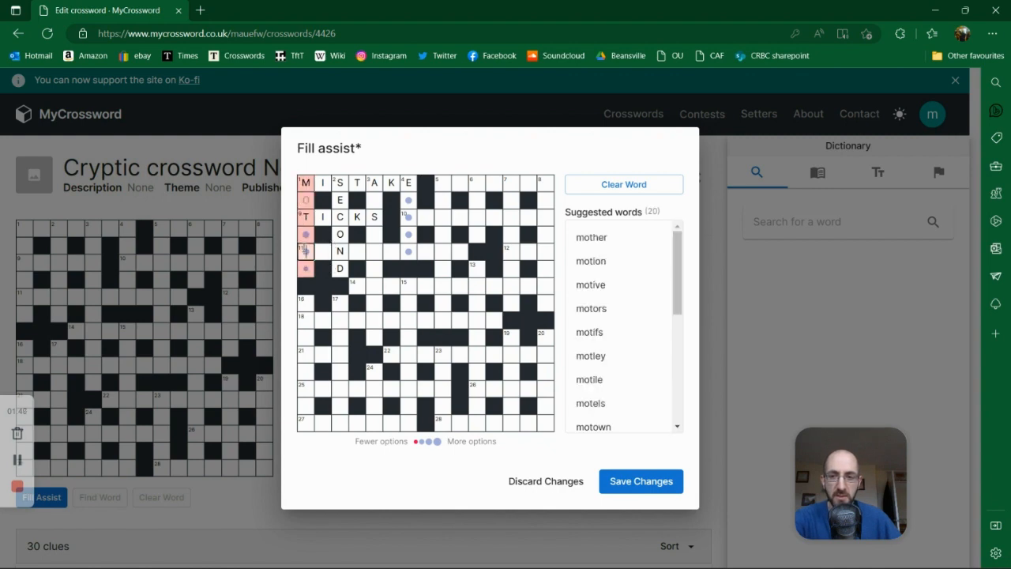
click(306, 251)
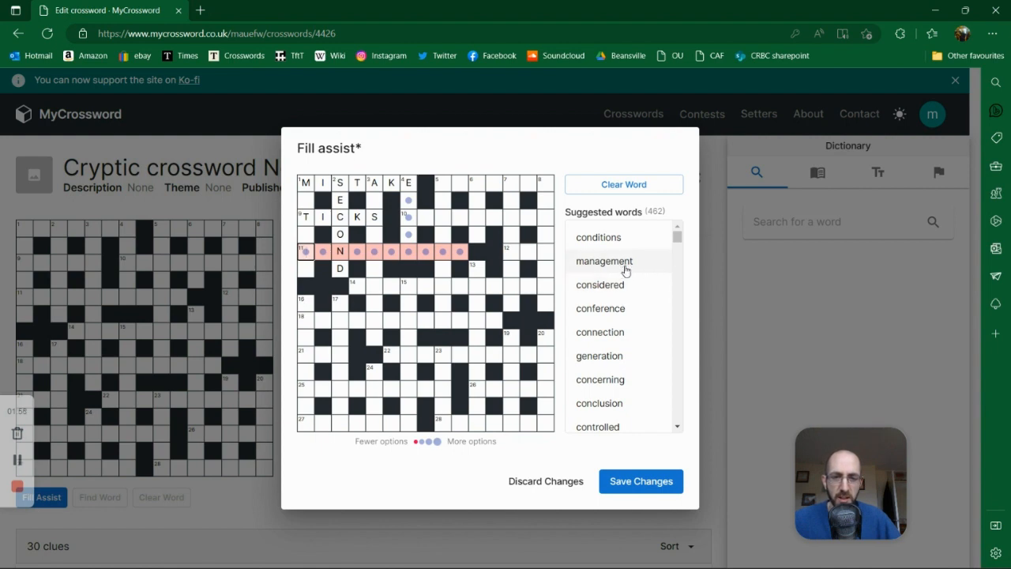
Step: Fill 1 down with the suggested word "mature" and 11 across with "randomised"
click(302, 200)
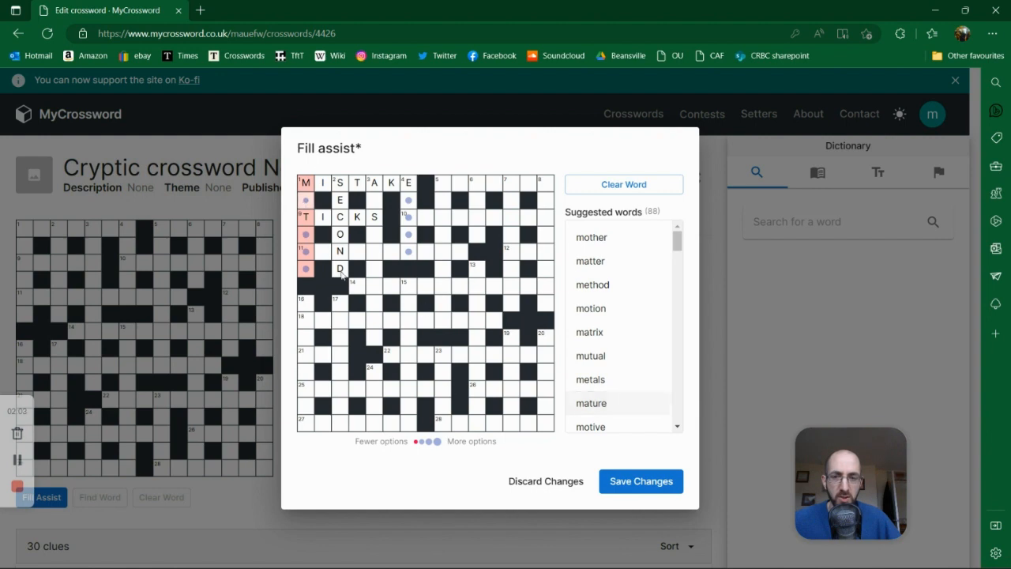
click(621, 403)
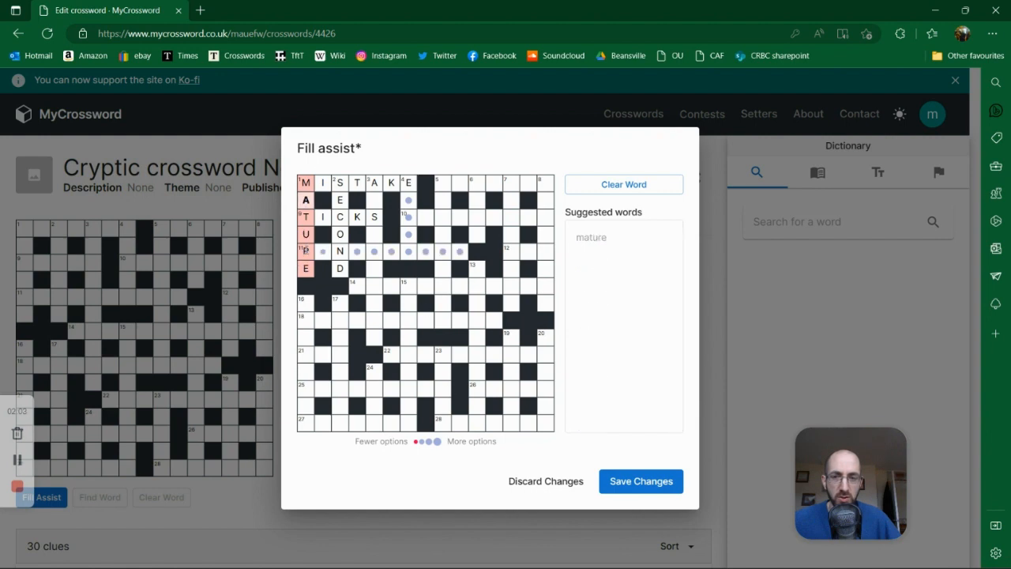
click(323, 255)
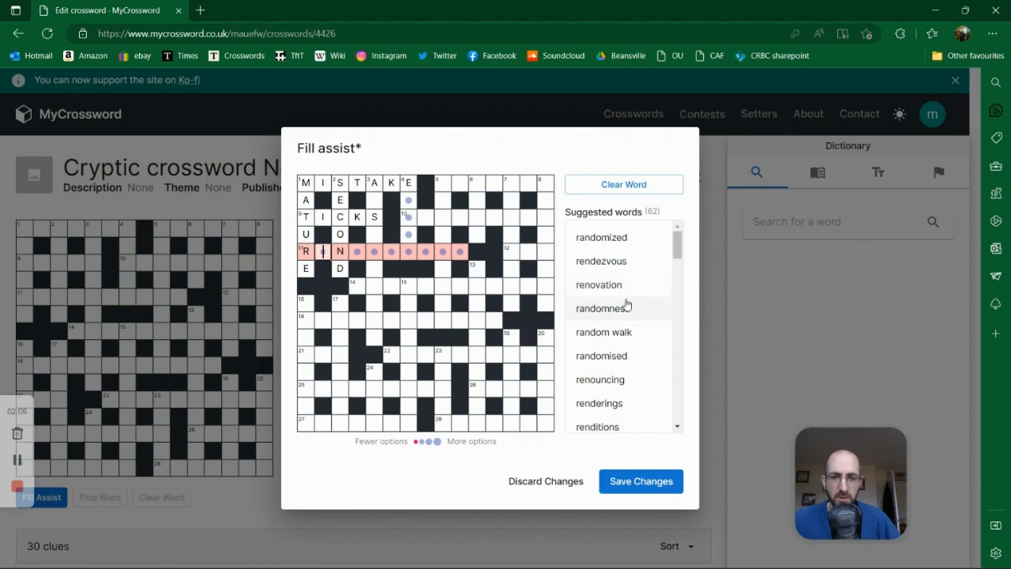
click(618, 356)
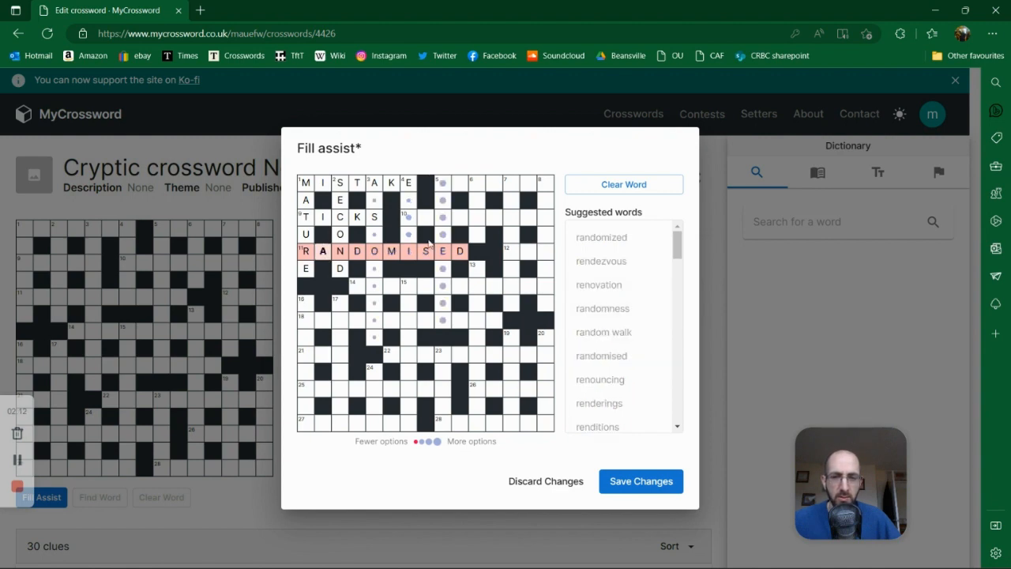
Step: Fill 3 down with the suggested word "absconding" and 4 down with "ennui"
click(377, 202)
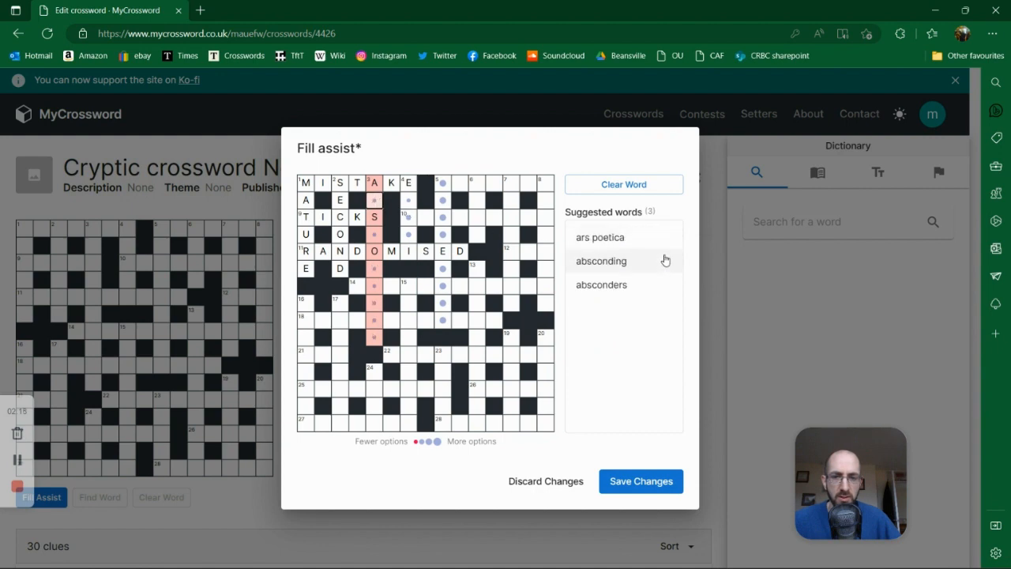
click(614, 268)
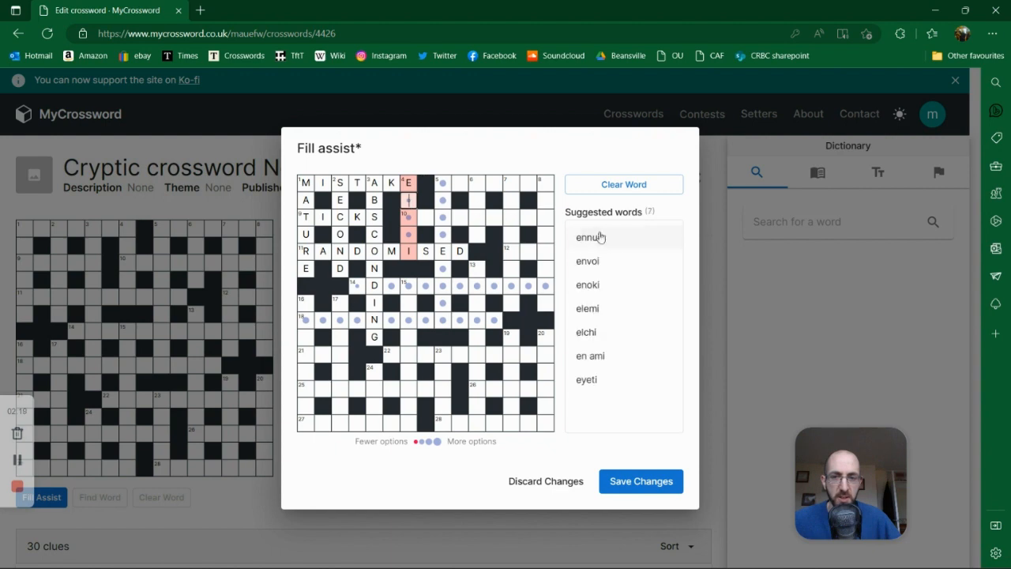
click(599, 238)
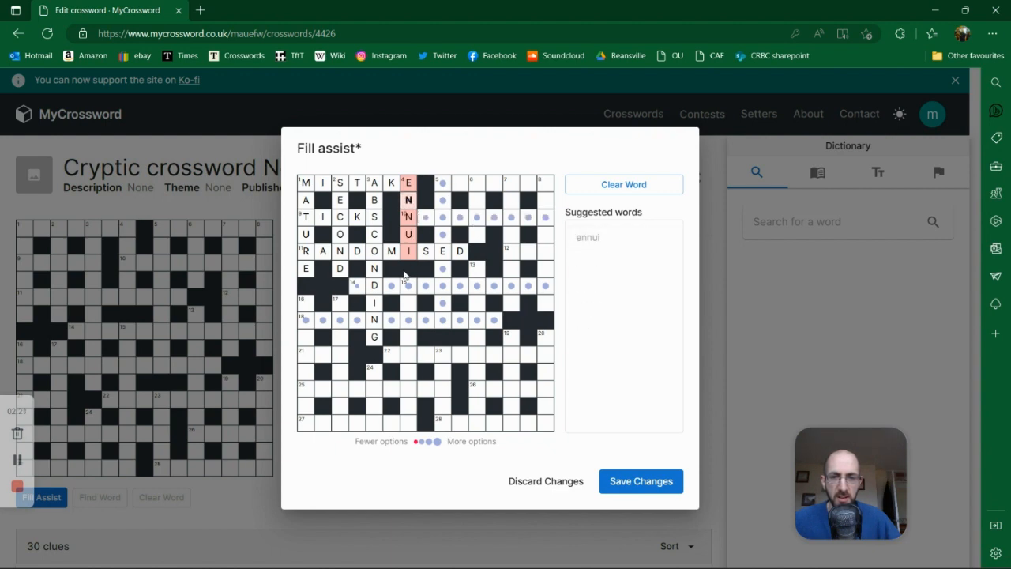
Step: Fill 14 across with the suggestion "identity card" and 13 down with "mysterious"
click(361, 286)
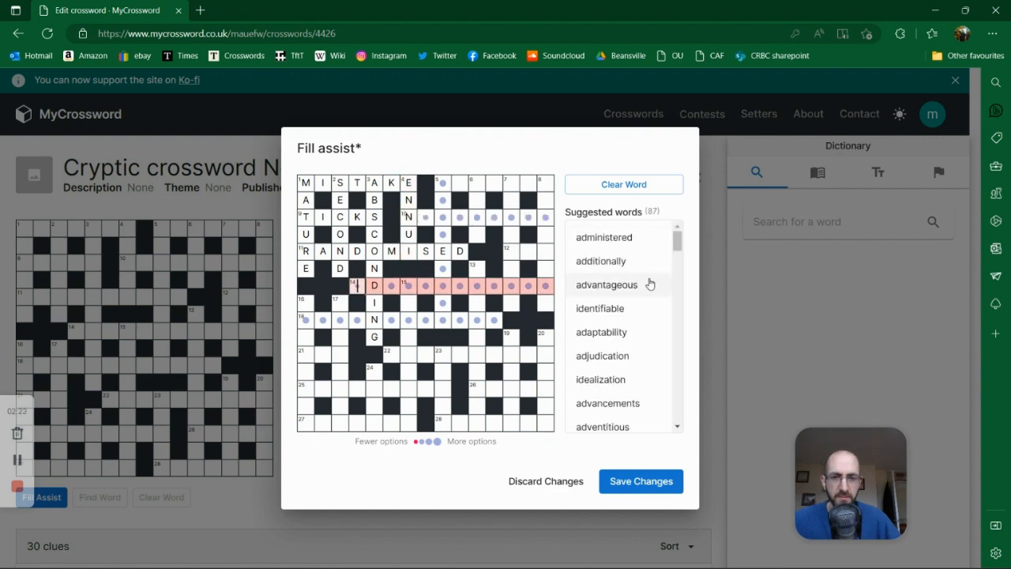
scroll(630, 328, down, 2)
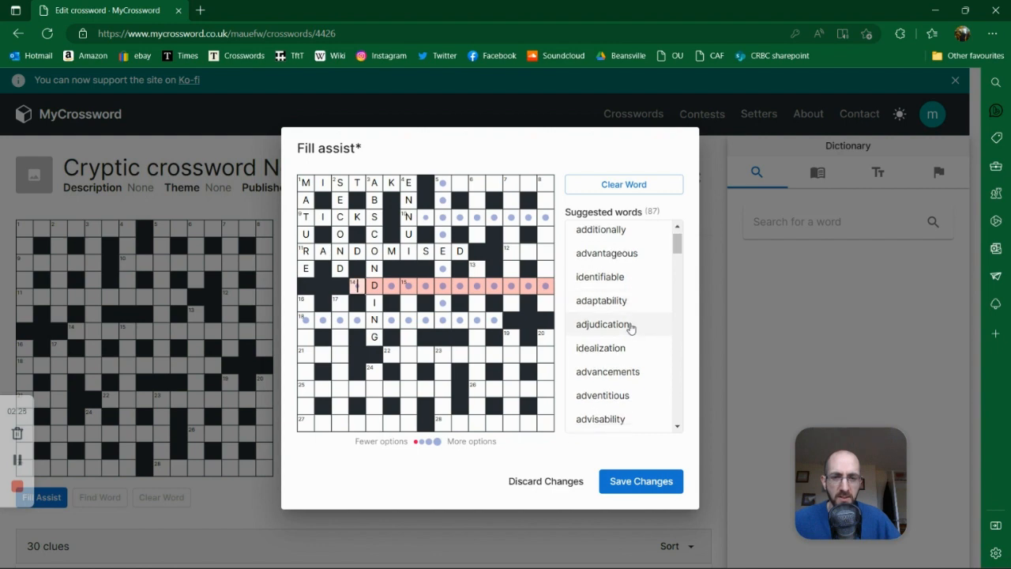
scroll(628, 328, down, 2)
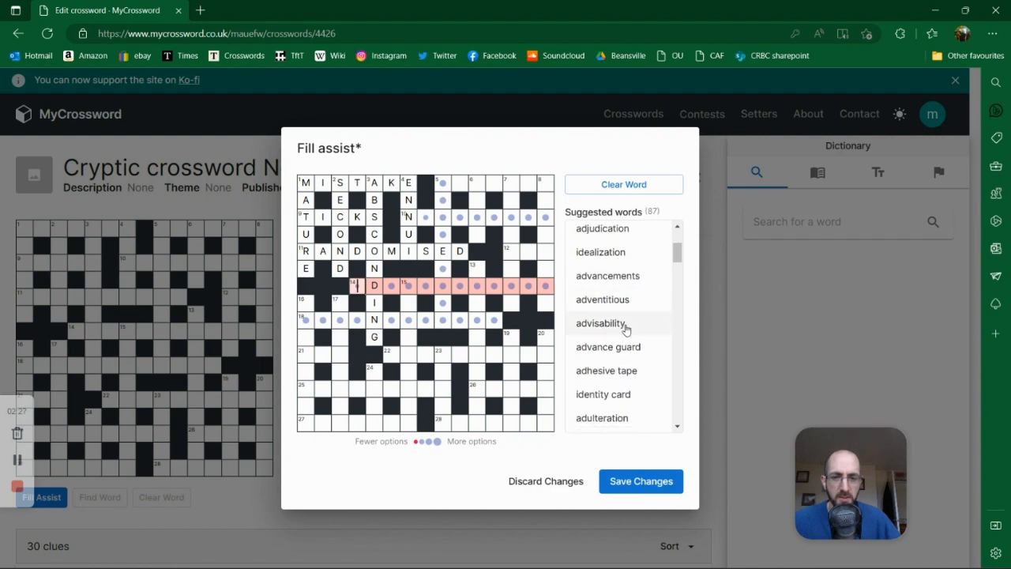
click(613, 394)
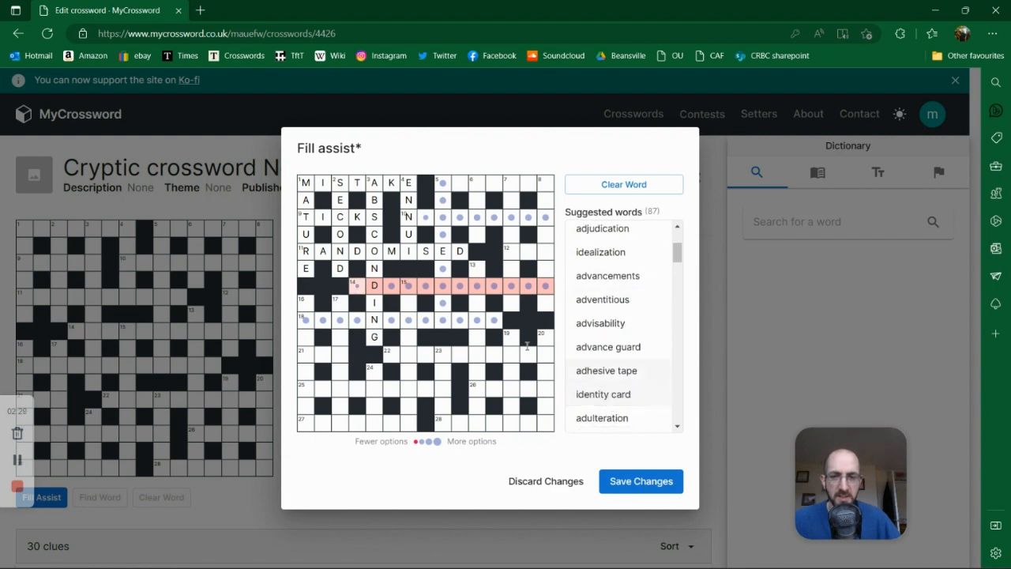
click(478, 269)
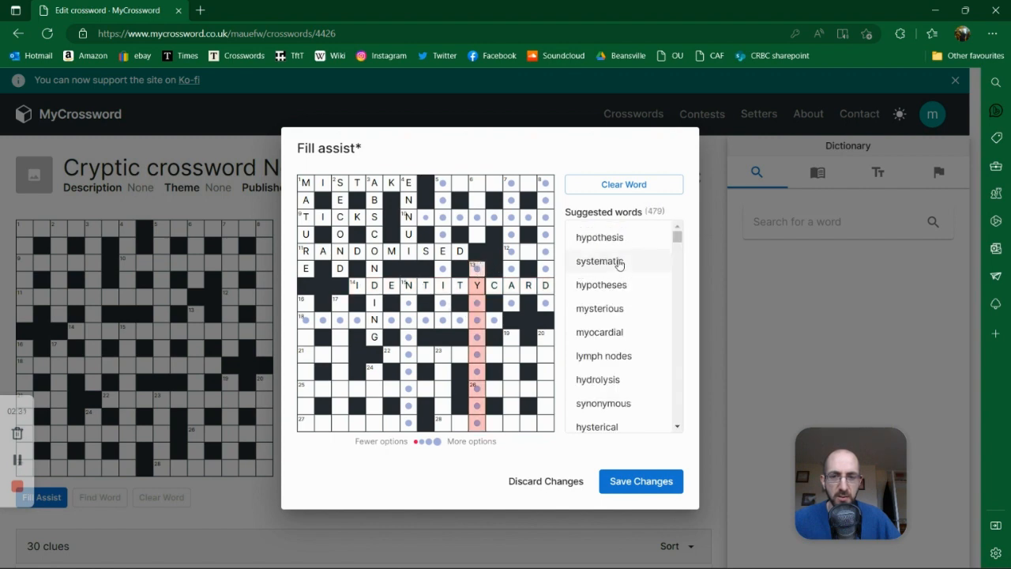
click(624, 308)
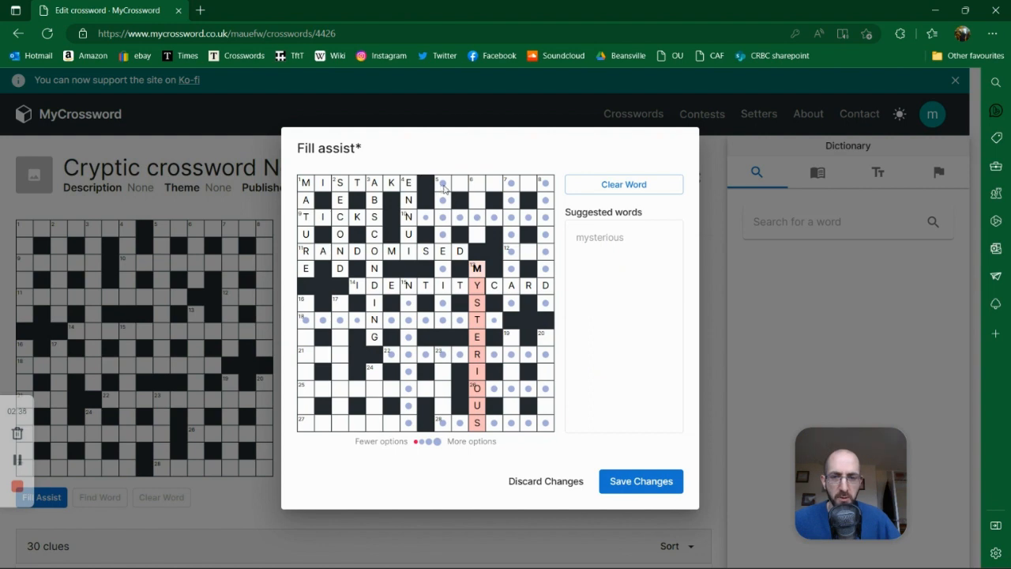
Step: Fill 10 across with the suggested word "newspaper" and 5 down with "new mexico"
click(427, 220)
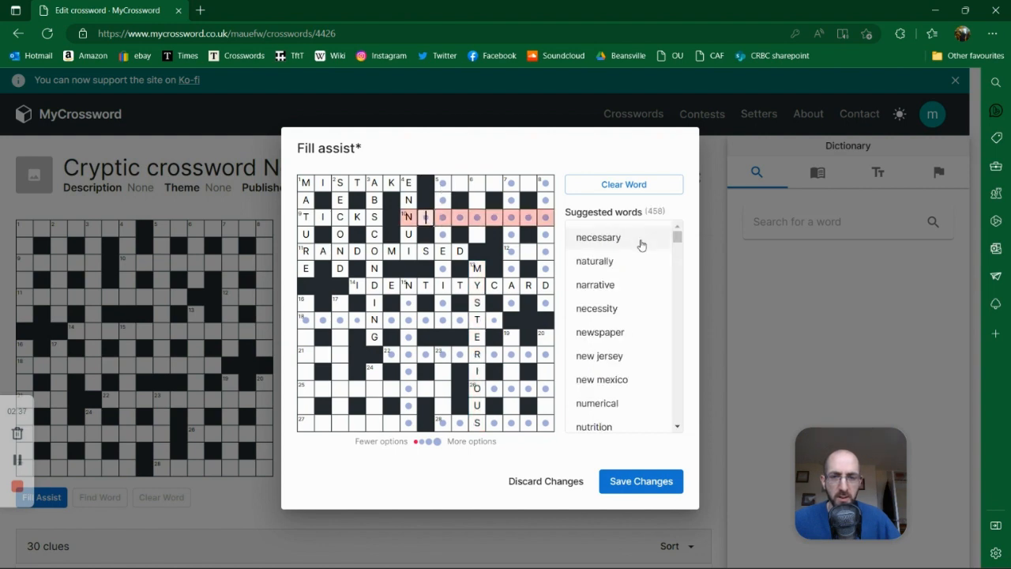
click(622, 337)
click(446, 185)
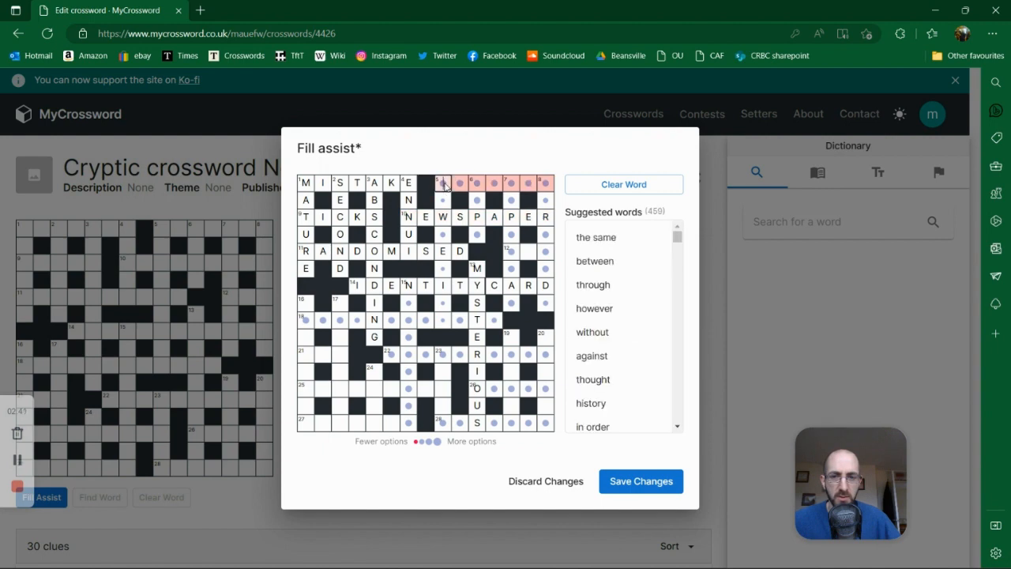
click(445, 184)
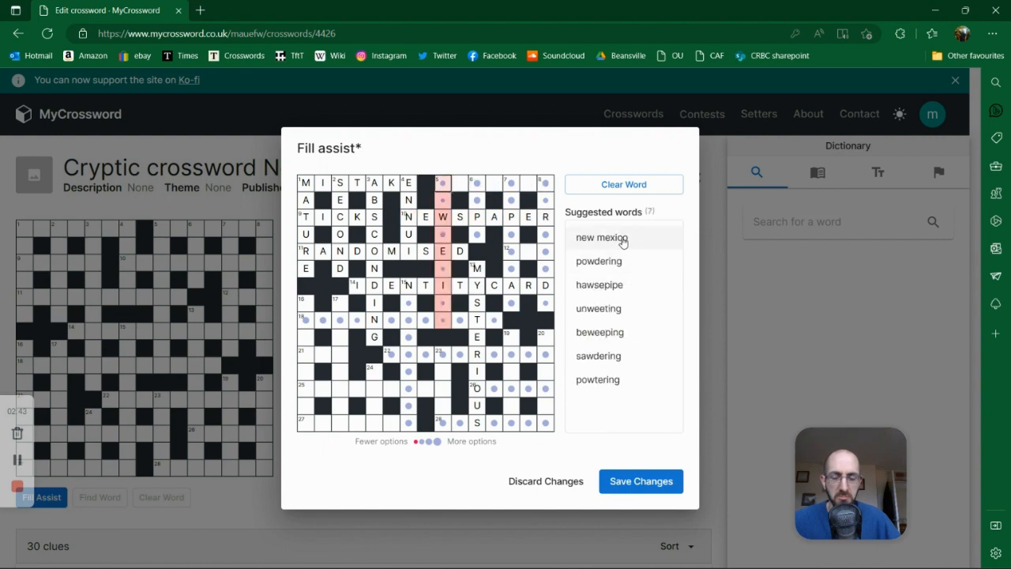
click(623, 238)
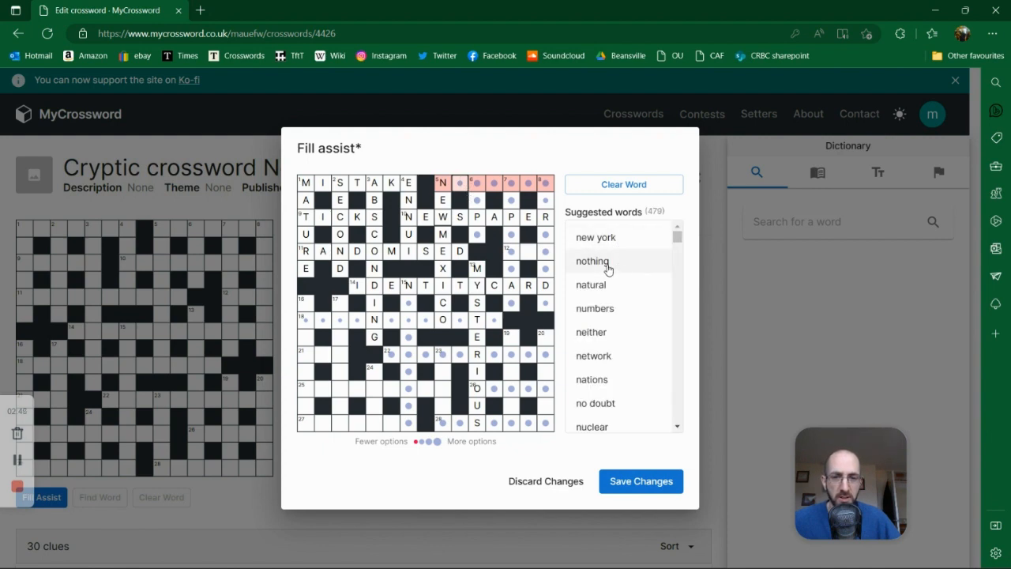
Step: Fill 5 across with the suggested word "nothing" and 7 down with "imperial"
click(606, 262)
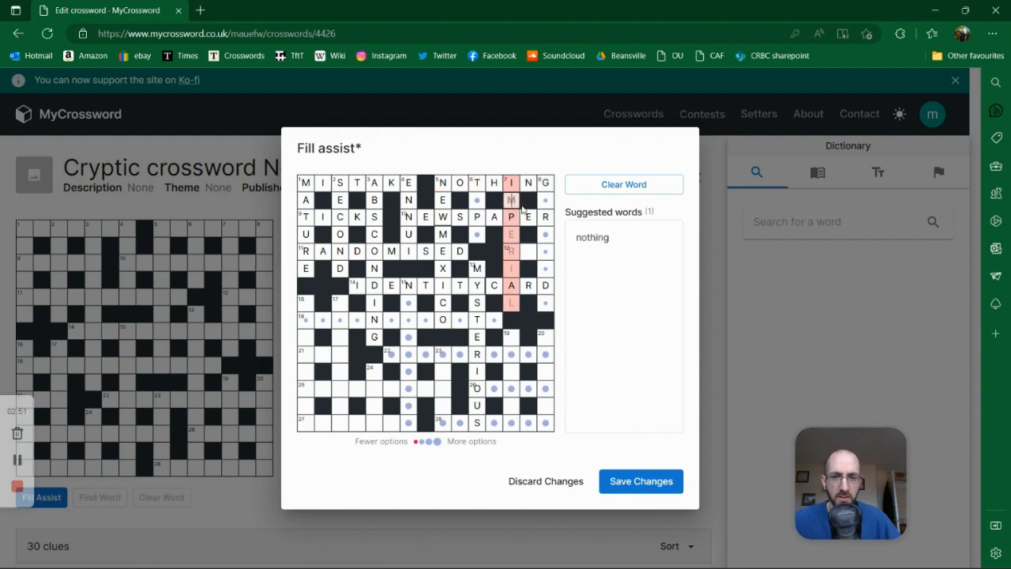
click(586, 239)
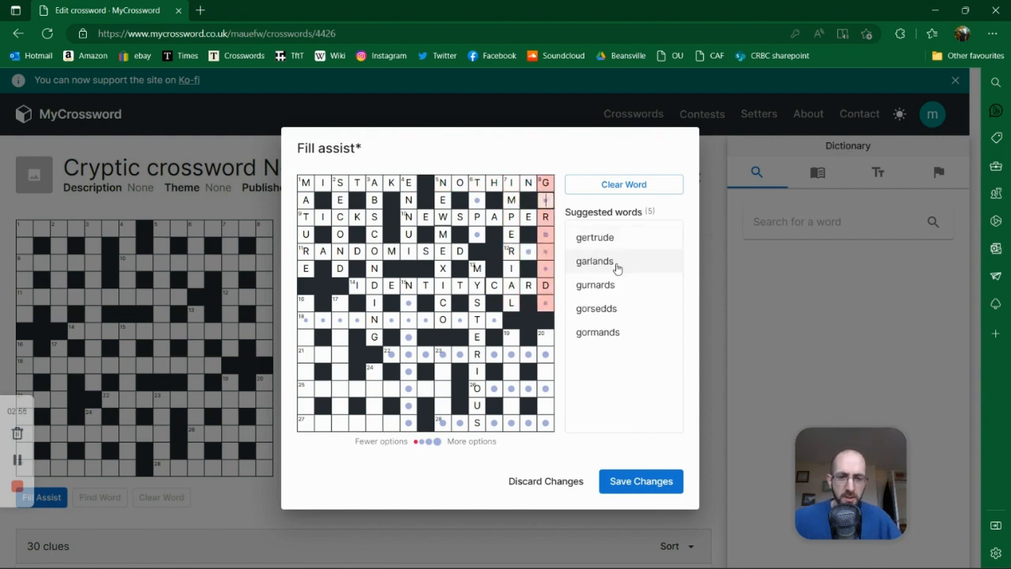
Step: Try the suggested word "gertrude" in 8 down and check the suggestions for 12 across
click(609, 237)
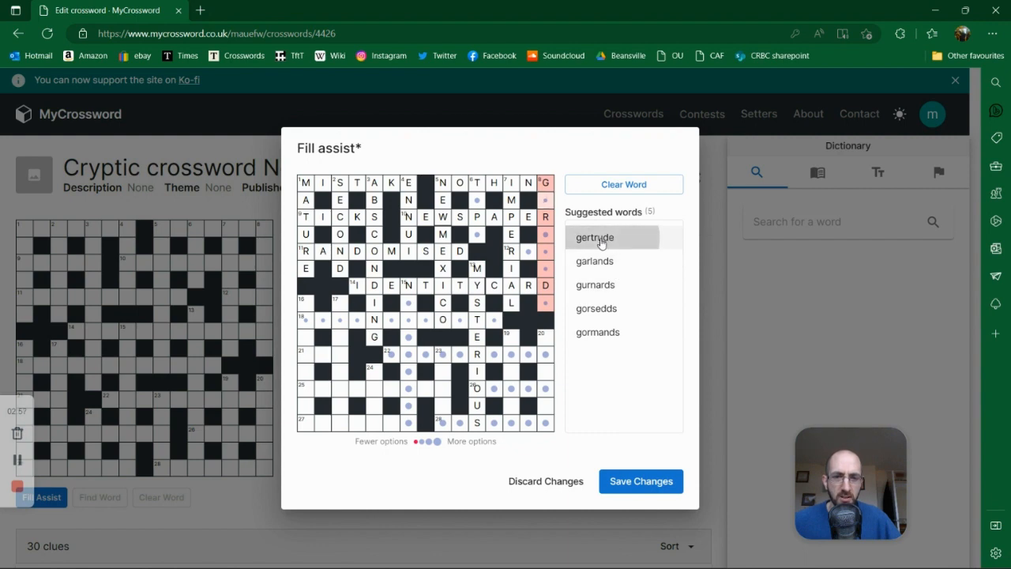
click(527, 254)
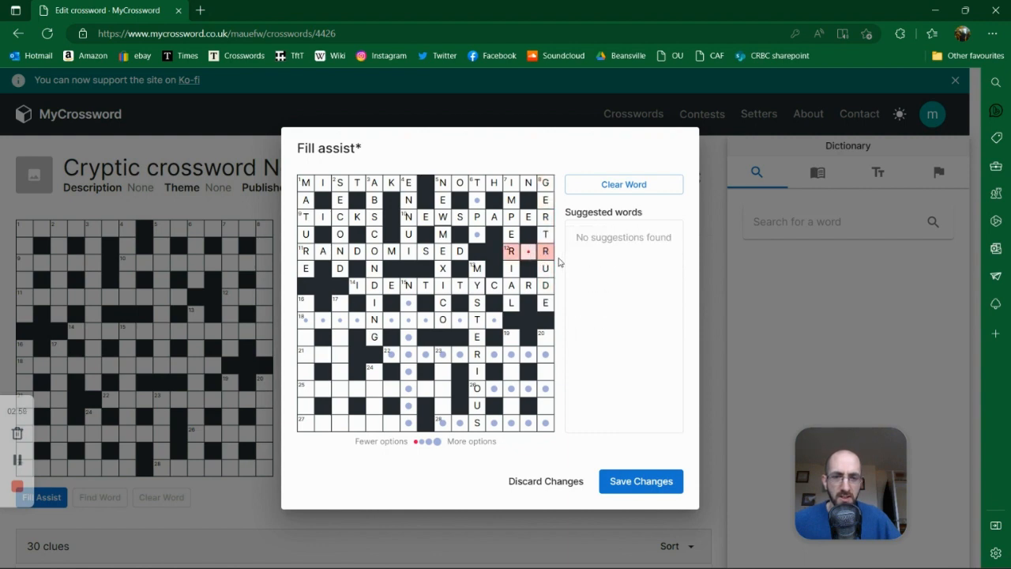
Step: Clear the added letters of "gertrude" from 8 down
click(548, 306)
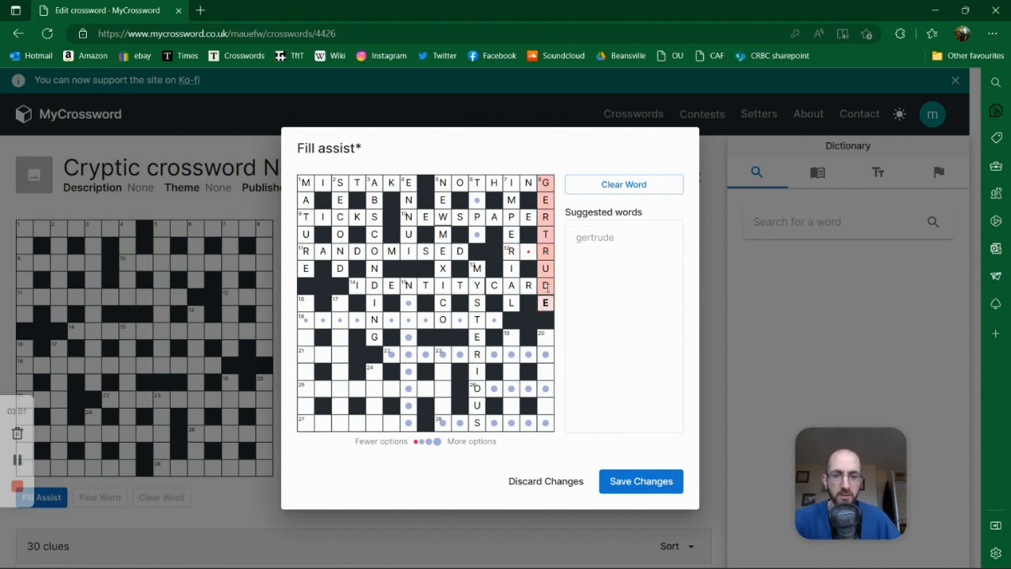
key(BackSpace)
key(BackSpace)
key(BackSpace)
key(BackSpace)
key(BackSpace)
key(BackSpace)
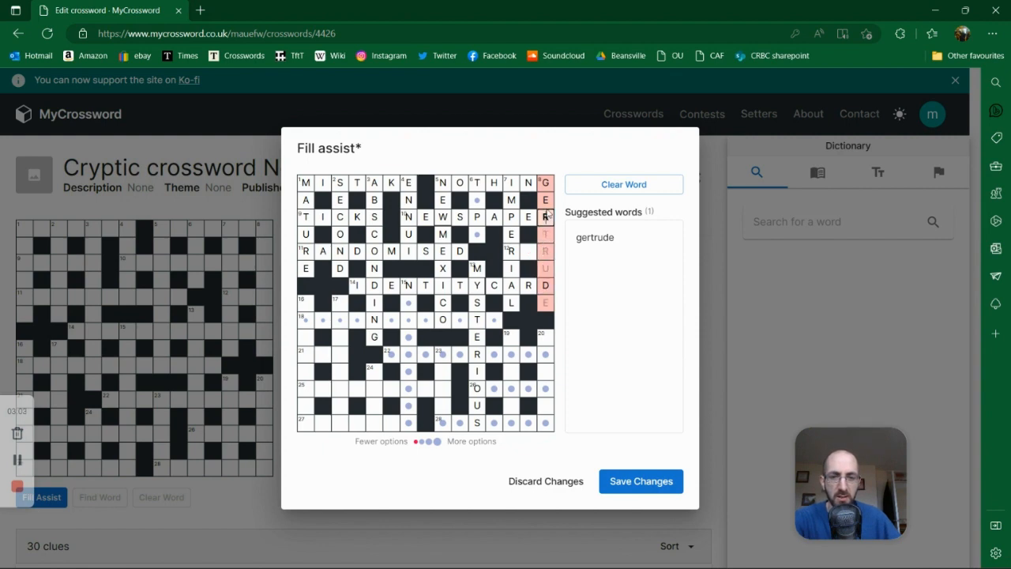
key(BackSpace)
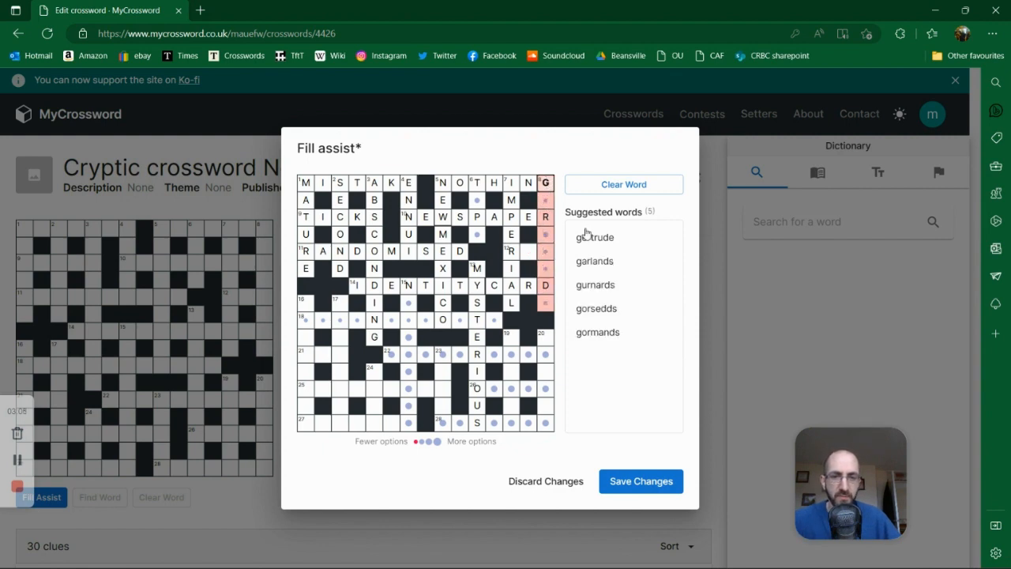
Step: Fill 8 down with the suggested word "garlands" and 12 across with "ria"
click(603, 263)
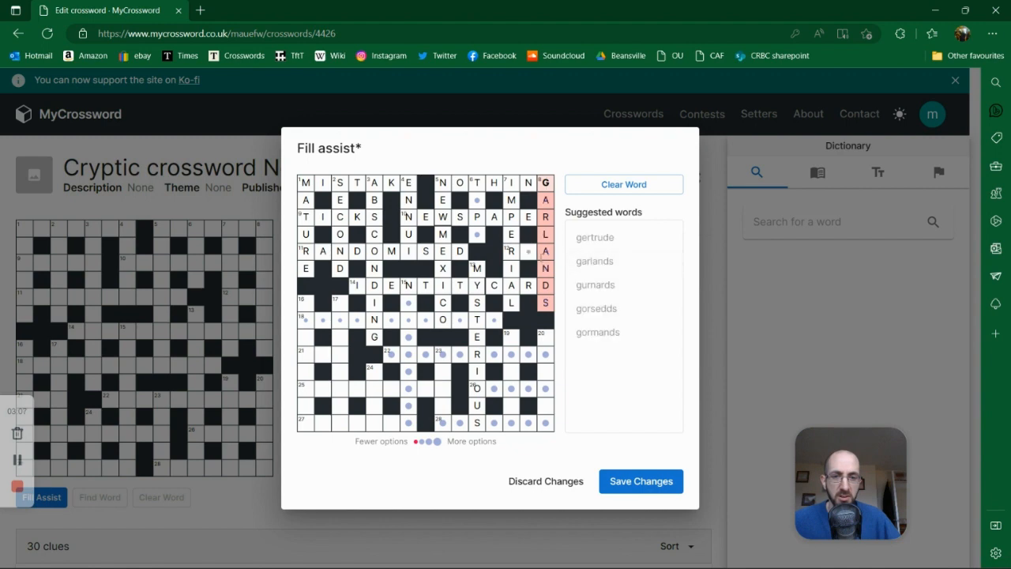
click(530, 253)
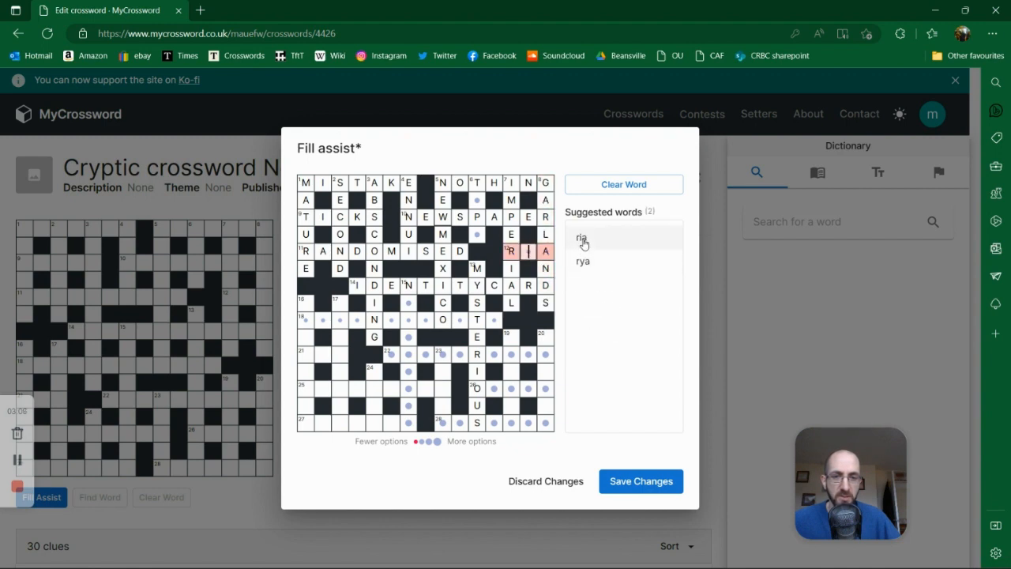
click(582, 238)
Step: Fill 6 down with the suggested word "tape" and 18 across with "talent scouts"
click(477, 200)
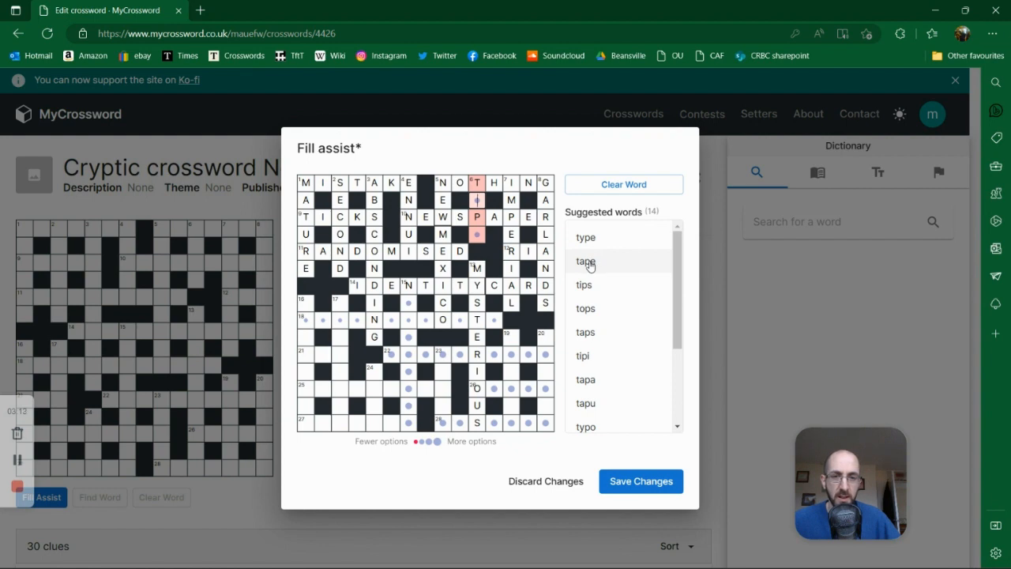
click(586, 261)
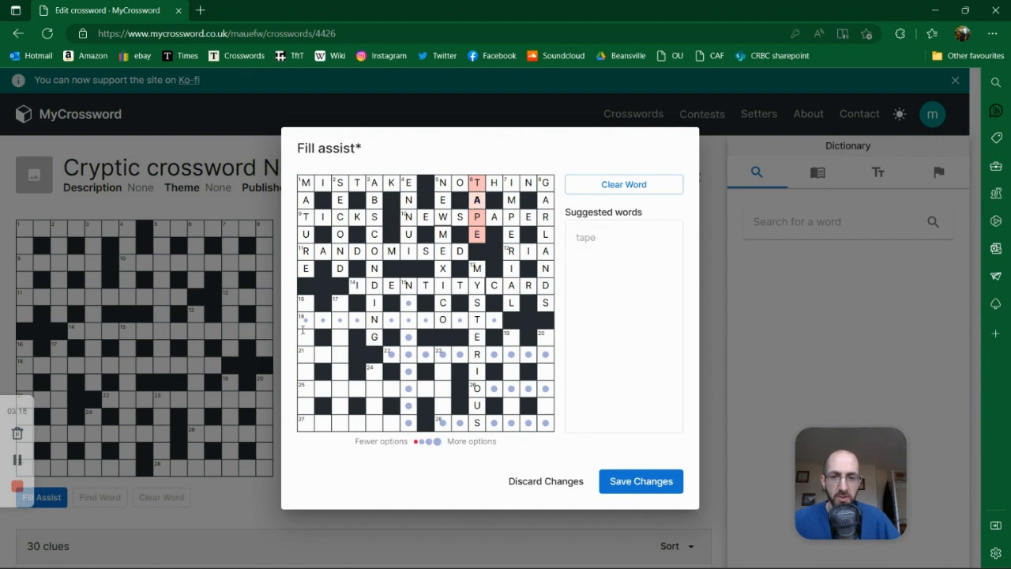
click(306, 322)
click(321, 321)
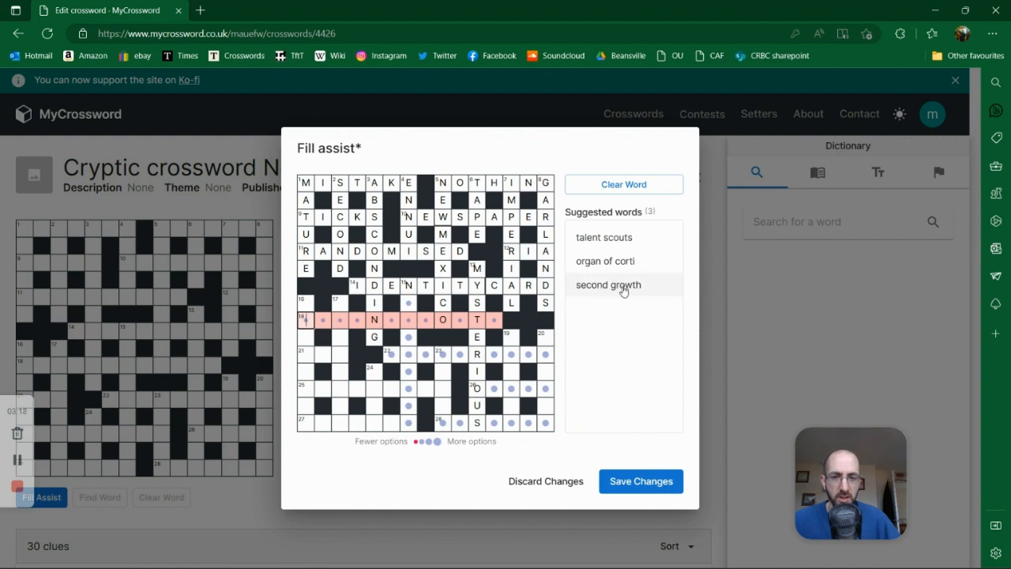
click(637, 243)
Step: Fill 15 down with the suggested word "nostalgia" and 17 down with "election"
click(410, 303)
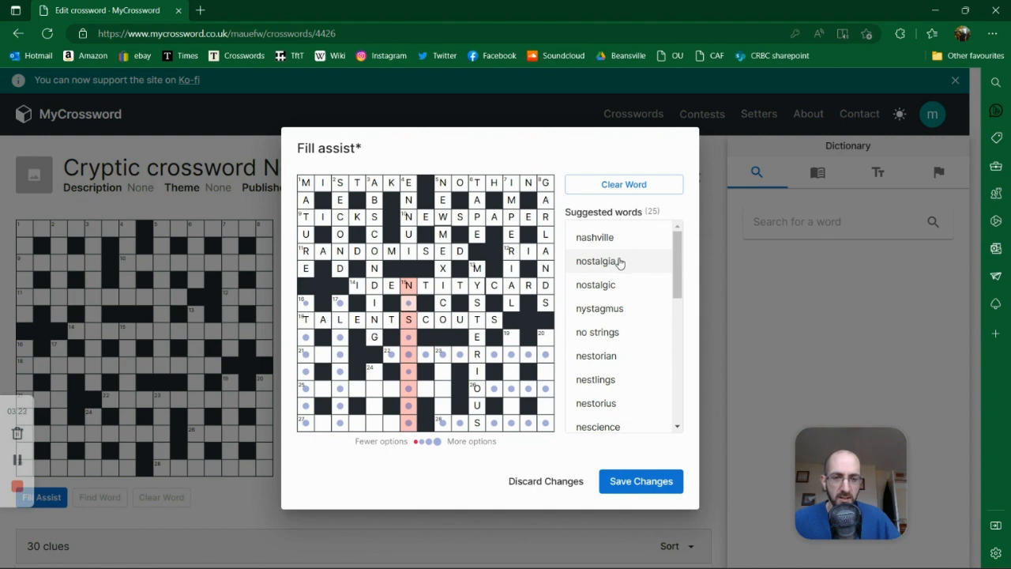
click(621, 260)
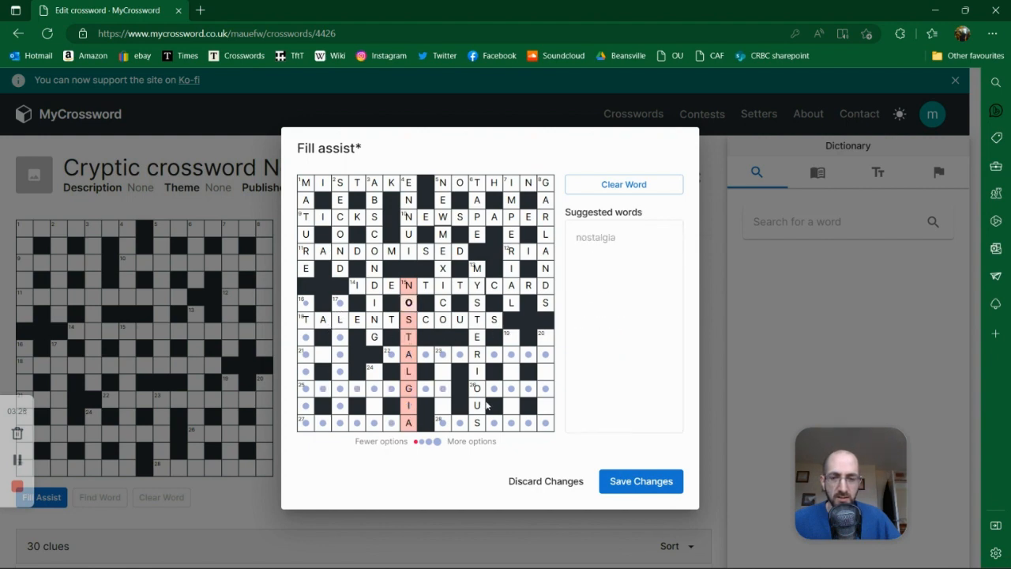
click(337, 311)
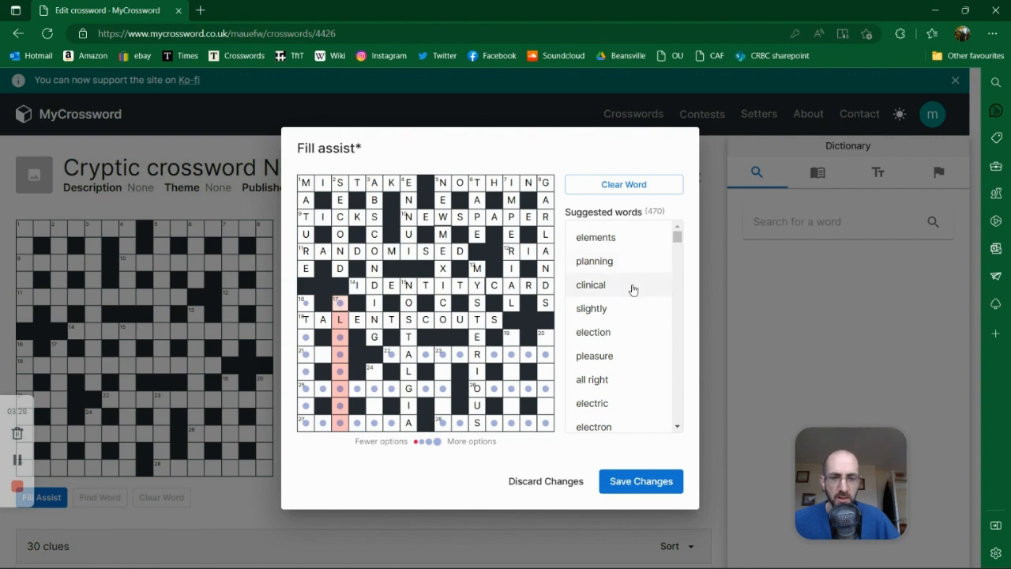
click(614, 331)
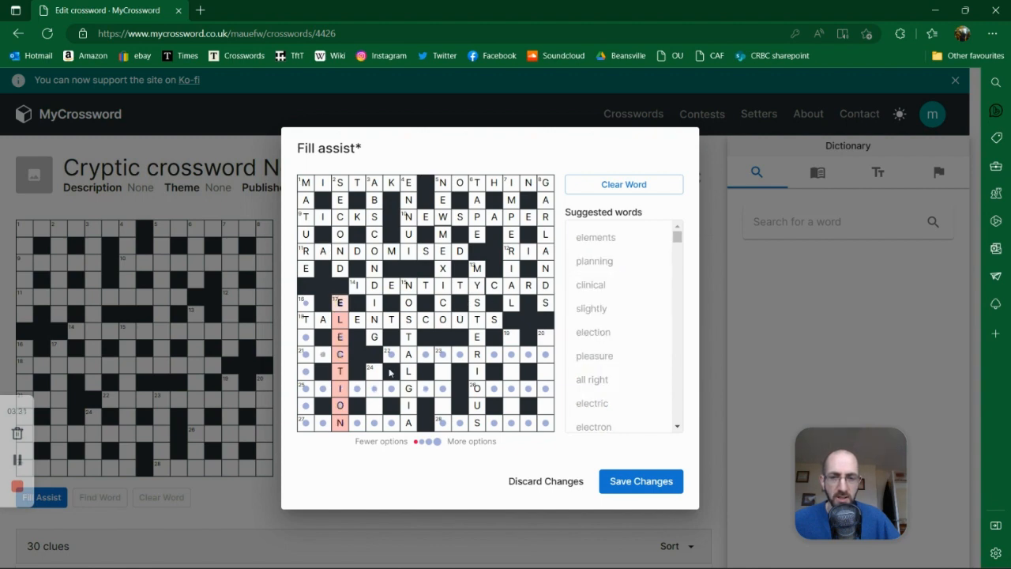
Step: Fill 21 across with the suggested word "arc"
click(305, 356)
click(306, 357)
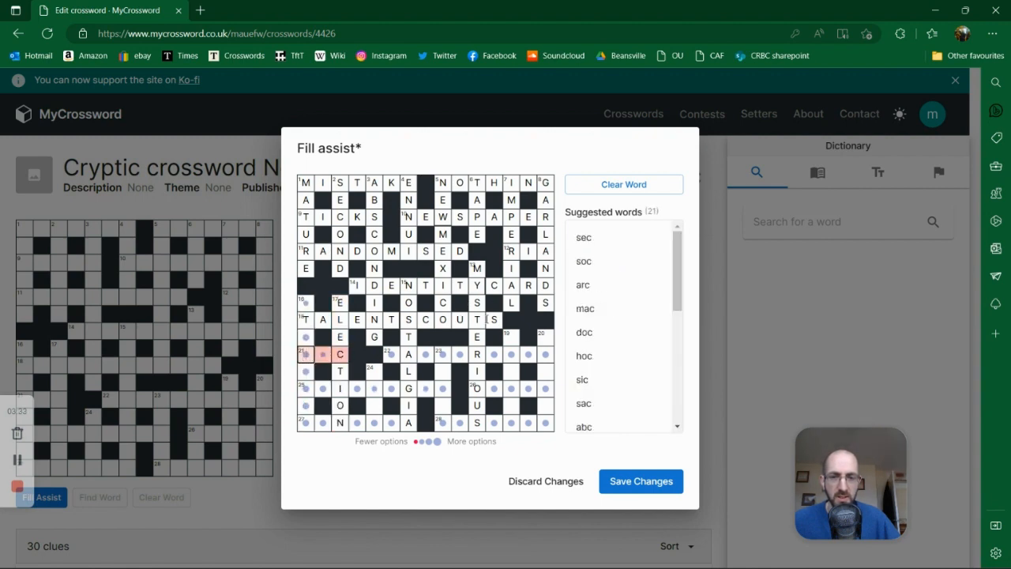
click(585, 284)
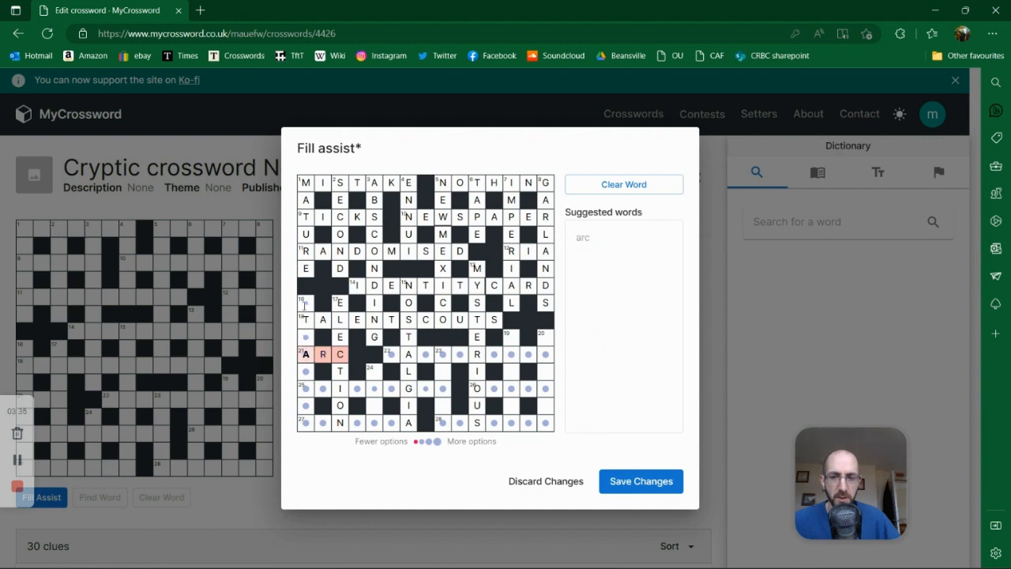
Step: Try the suggested word "straight" in 16 down and check the options for 25 across and 27 across
click(595, 261)
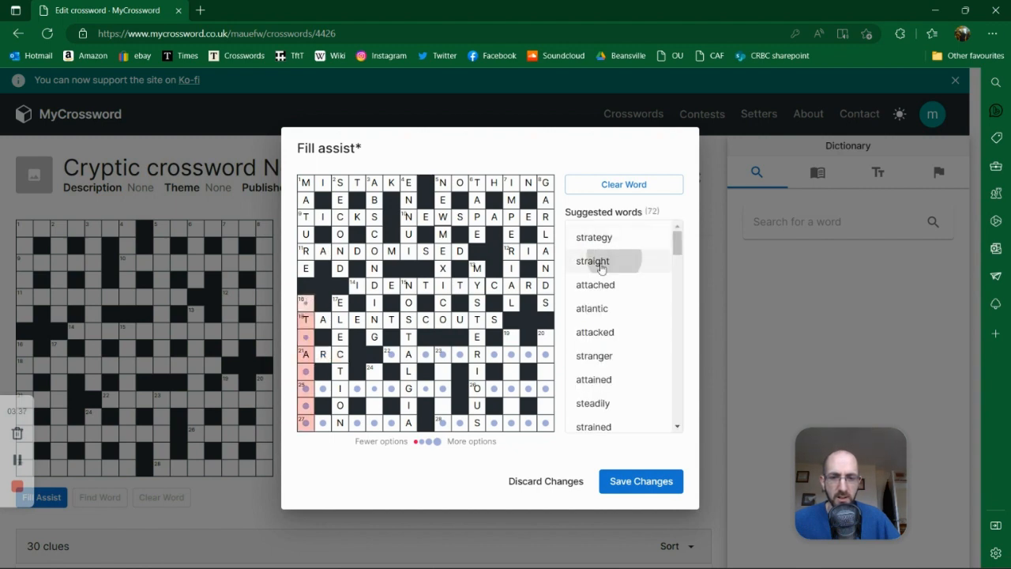
click(327, 389)
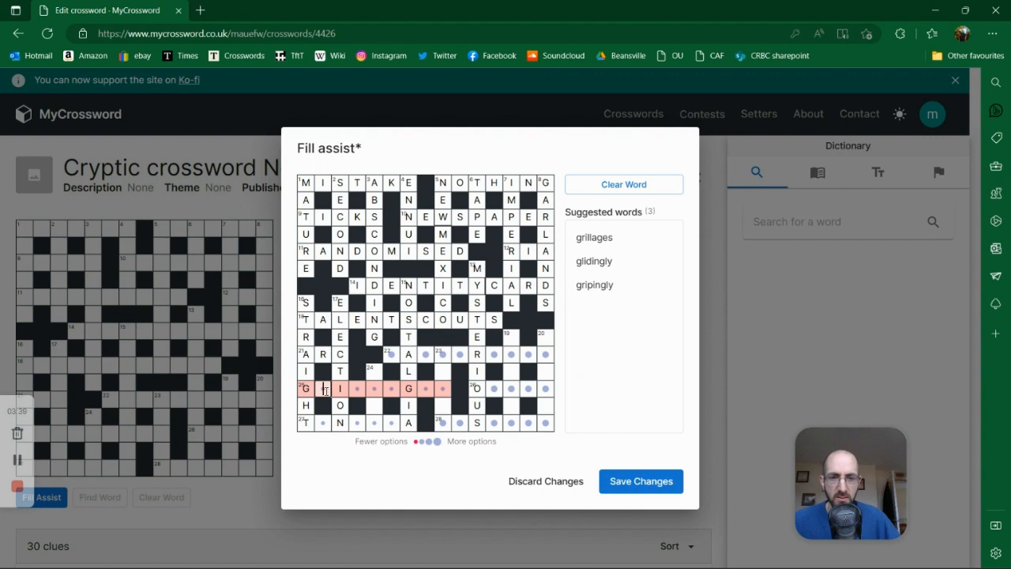
click(305, 419)
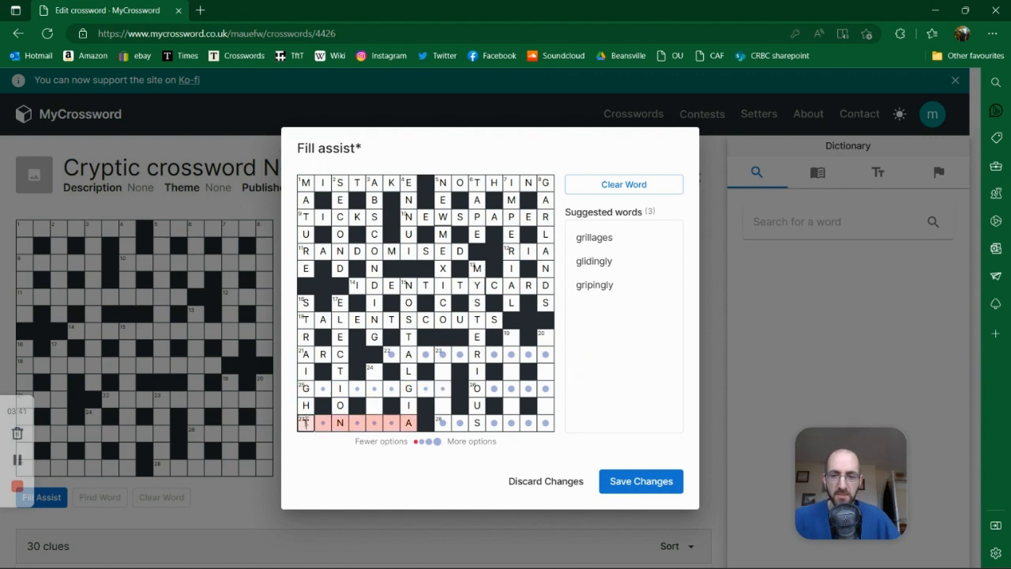
Step: Clear the added letters of "straight" from 16 down and restore the "a" of "arc" in 21 across
click(305, 422)
key(BackSpace)
key(BackSpace)
key(BackSpace)
key(BackSpace)
key(BackSpace)
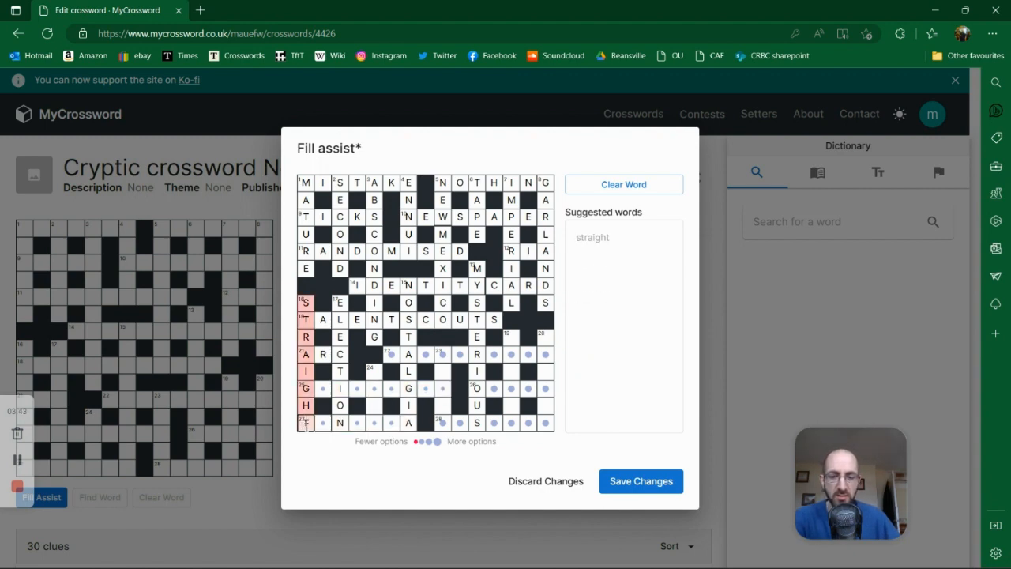
key(BackSpace)
key(BackSpace)
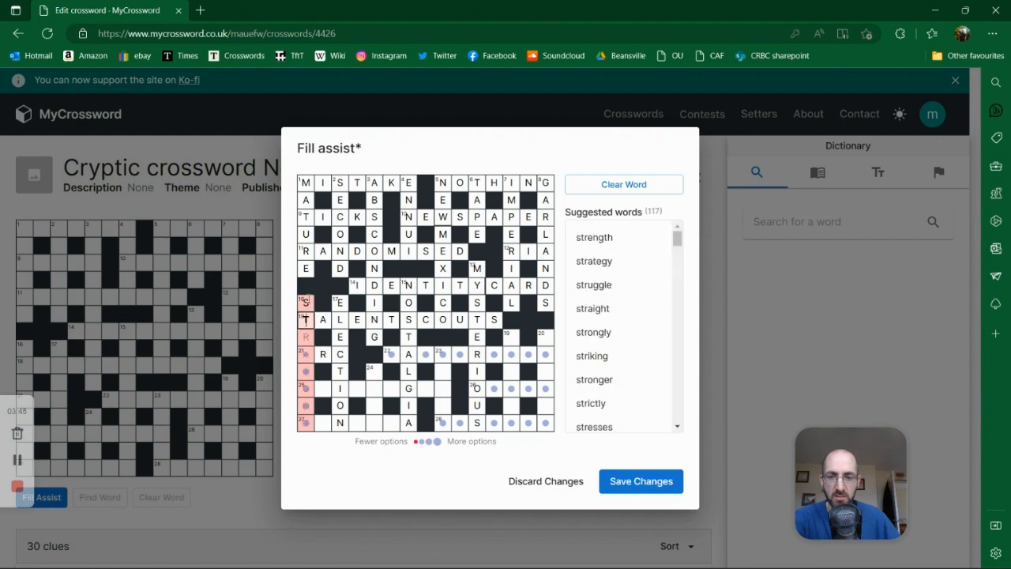
click(307, 354)
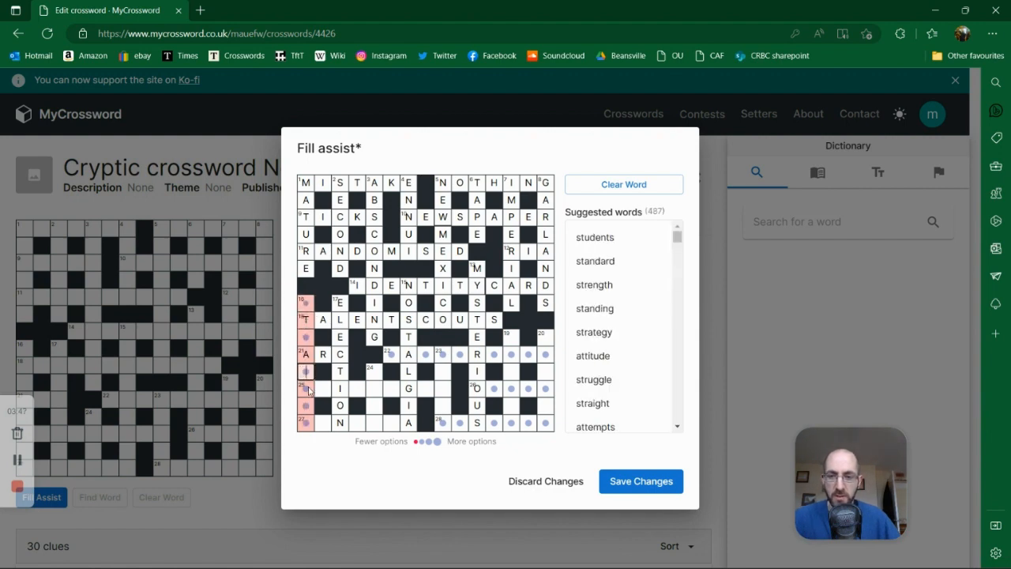
text(a)
Step: Fill 25 across with the suggested word "trialogue" and 16 down with "atlantic"
click(306, 388)
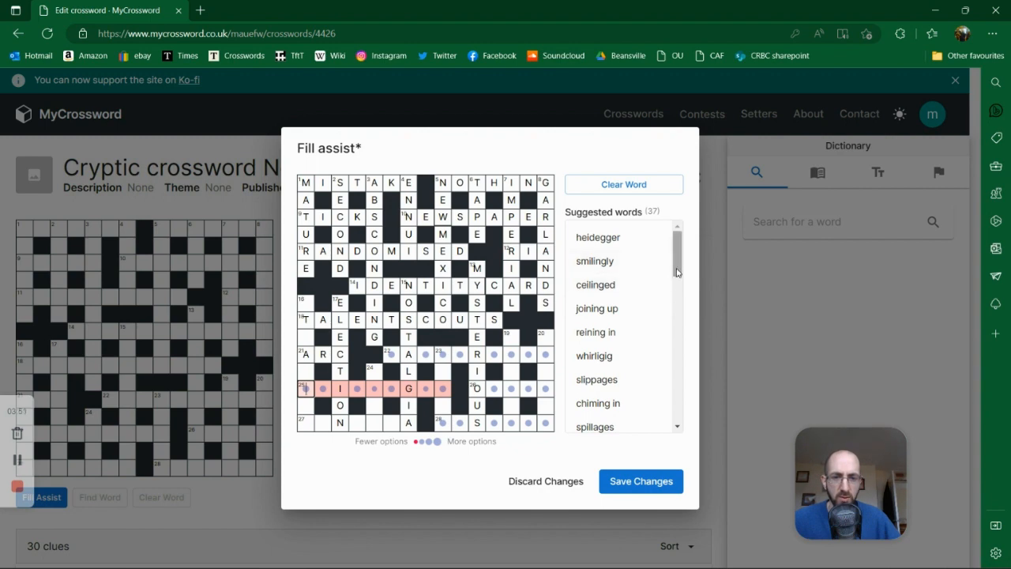
scroll(609, 366, down, 3)
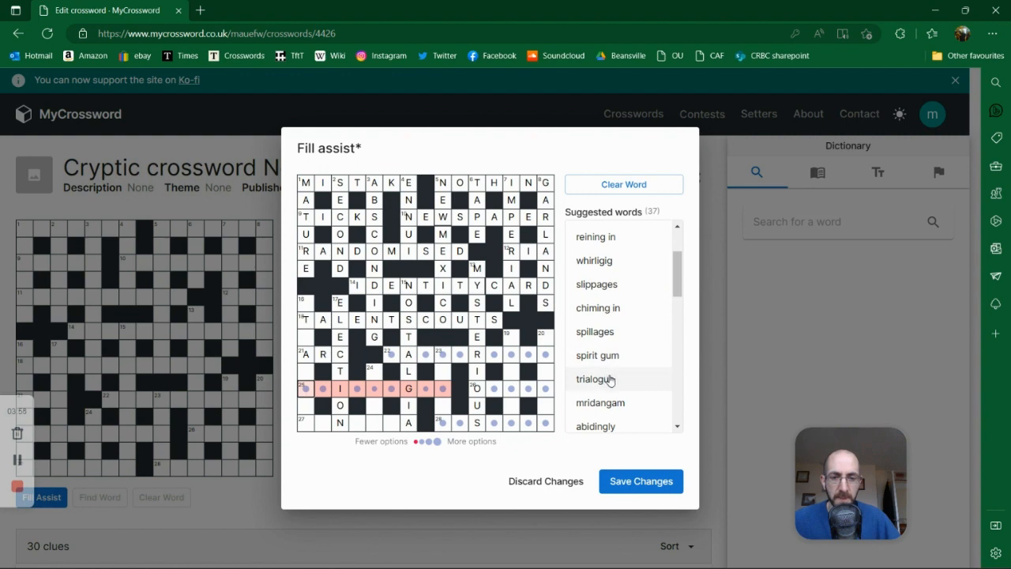
click(613, 381)
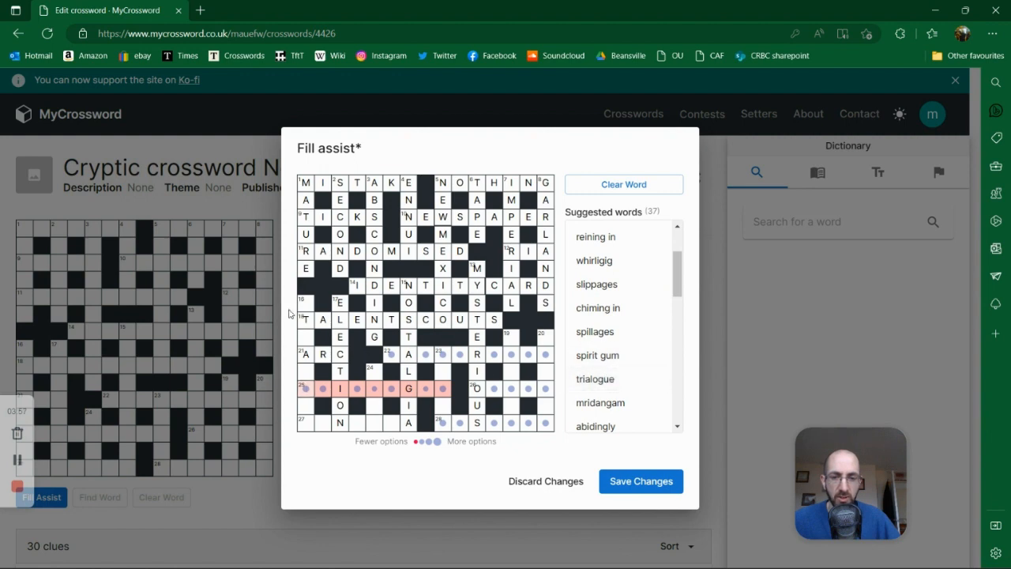
click(307, 305)
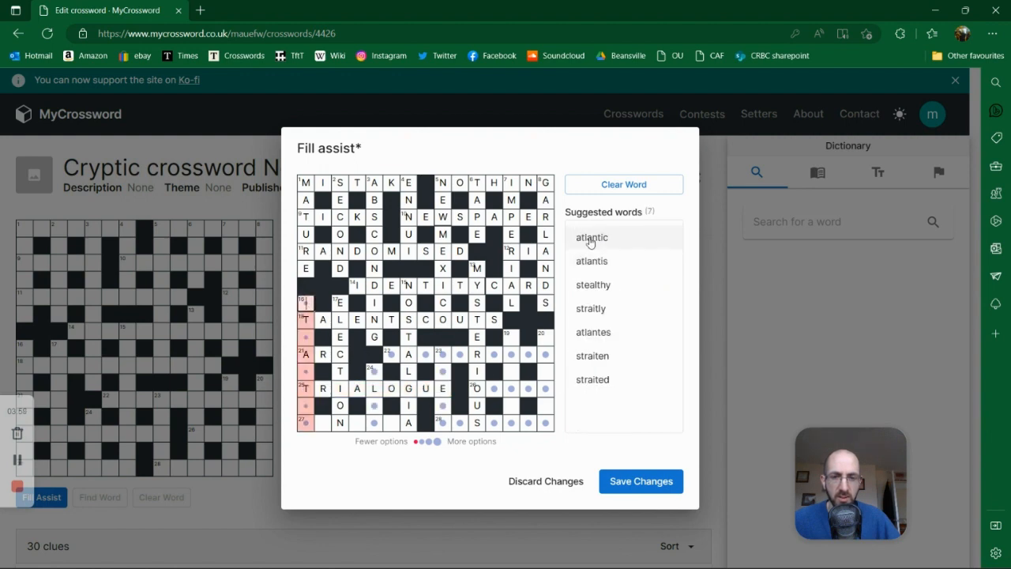
click(594, 238)
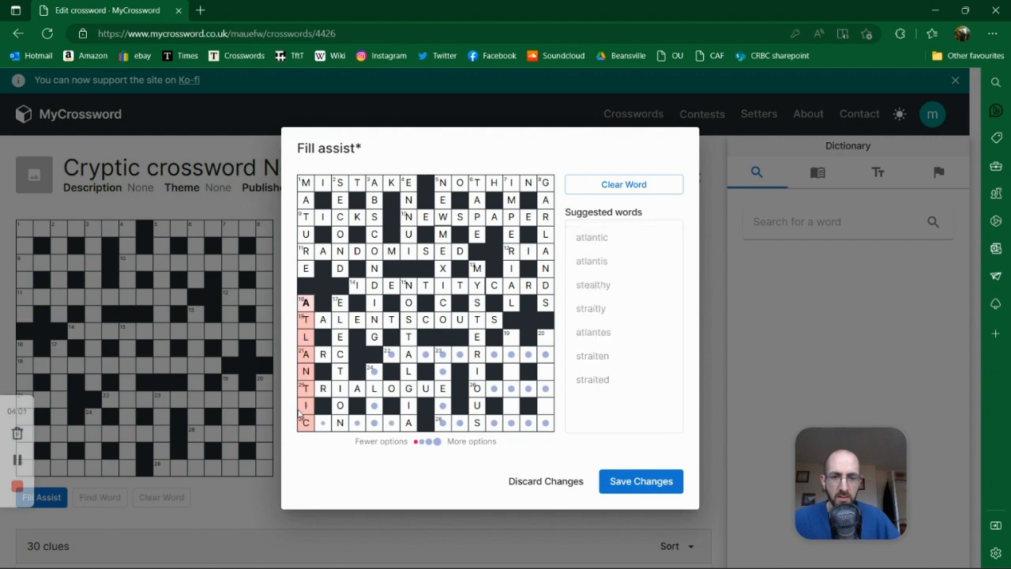
Step: Fill 27 across with the suggested word "cantona" and 24 down with "also"
click(324, 424)
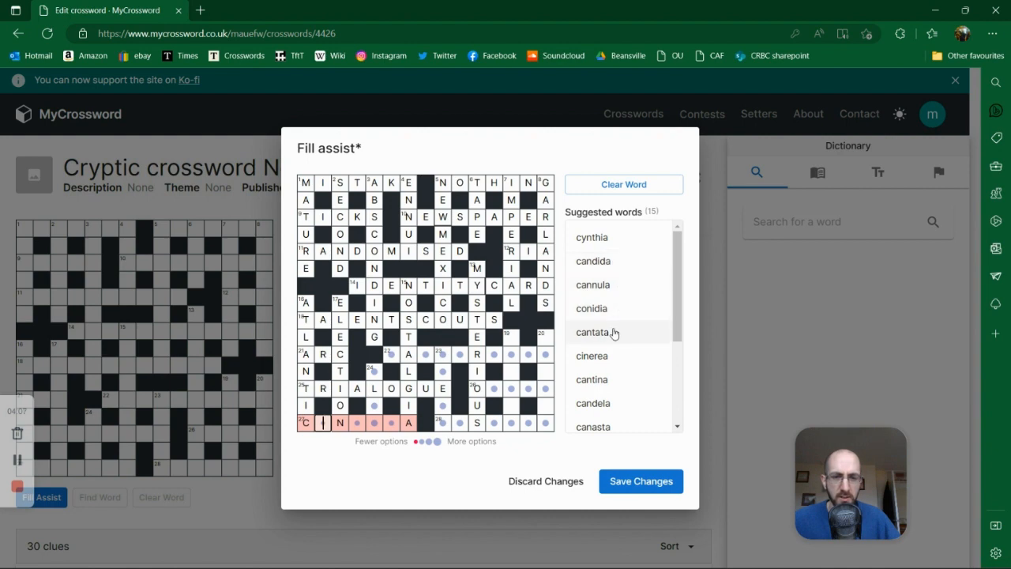
scroll(613, 335, down, 4)
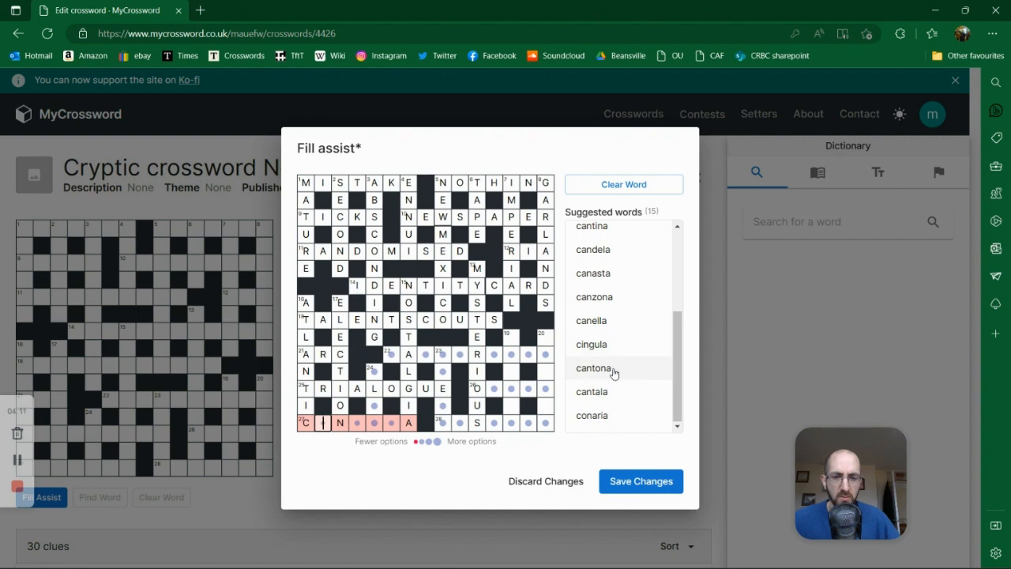
click(613, 370)
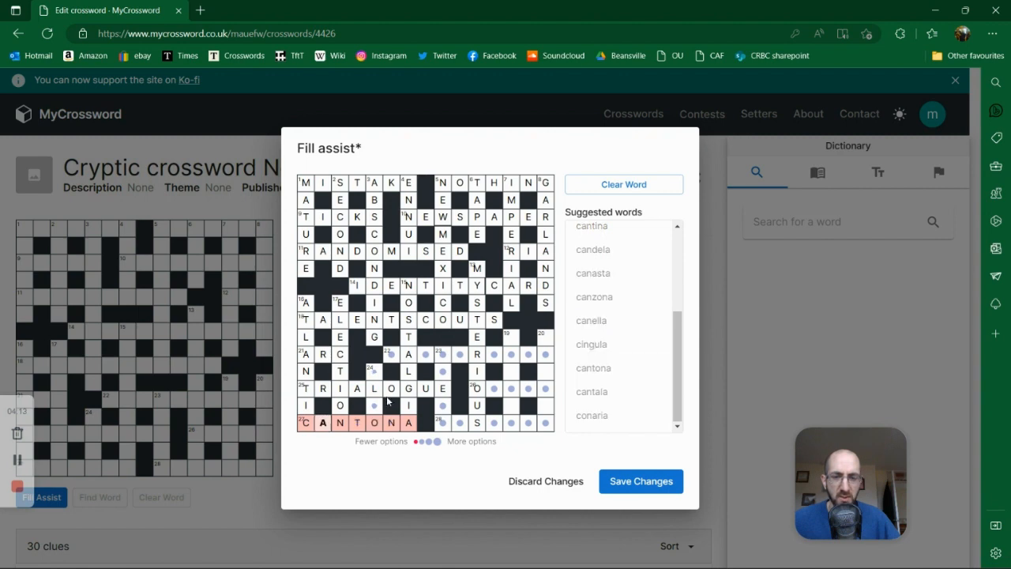
click(585, 237)
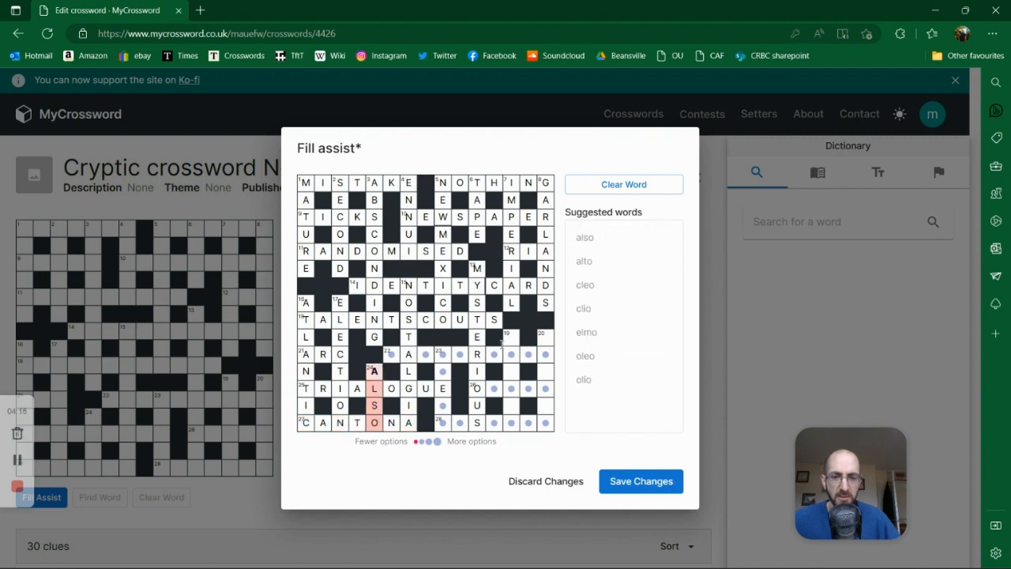
Step: Fill 22 across with the suggested word "background" and 23 down with "knead"
click(391, 356)
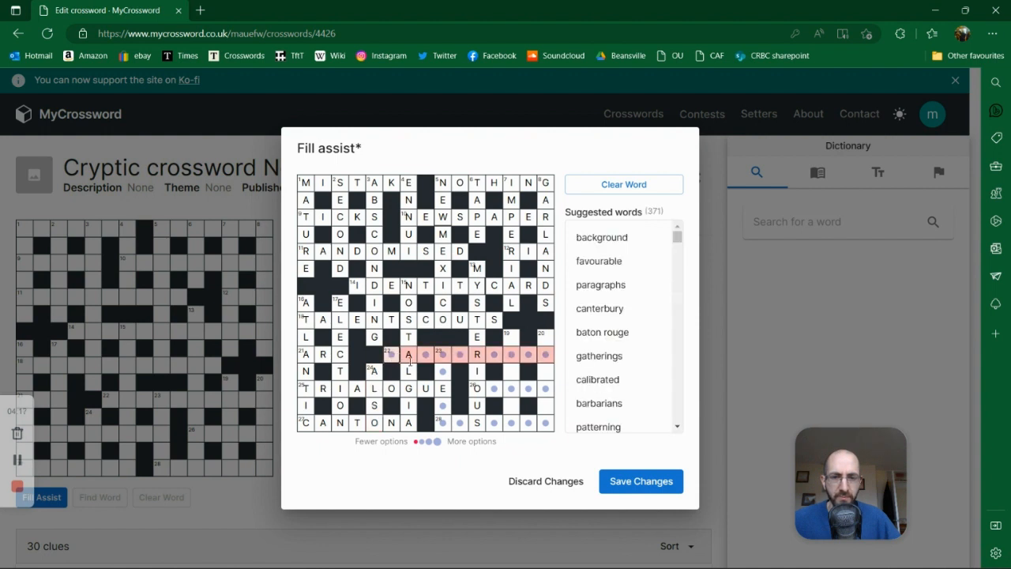
click(602, 239)
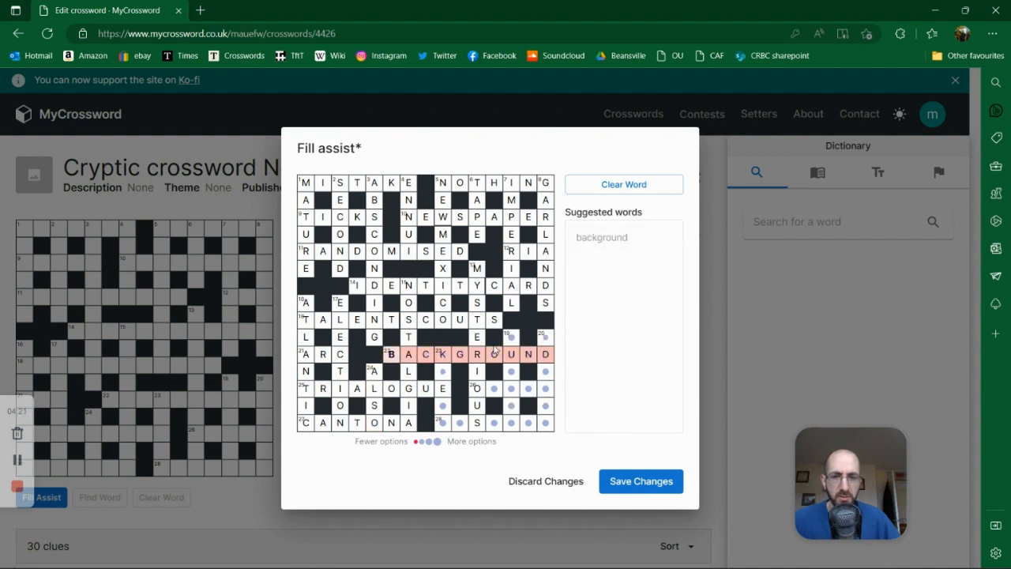
click(443, 381)
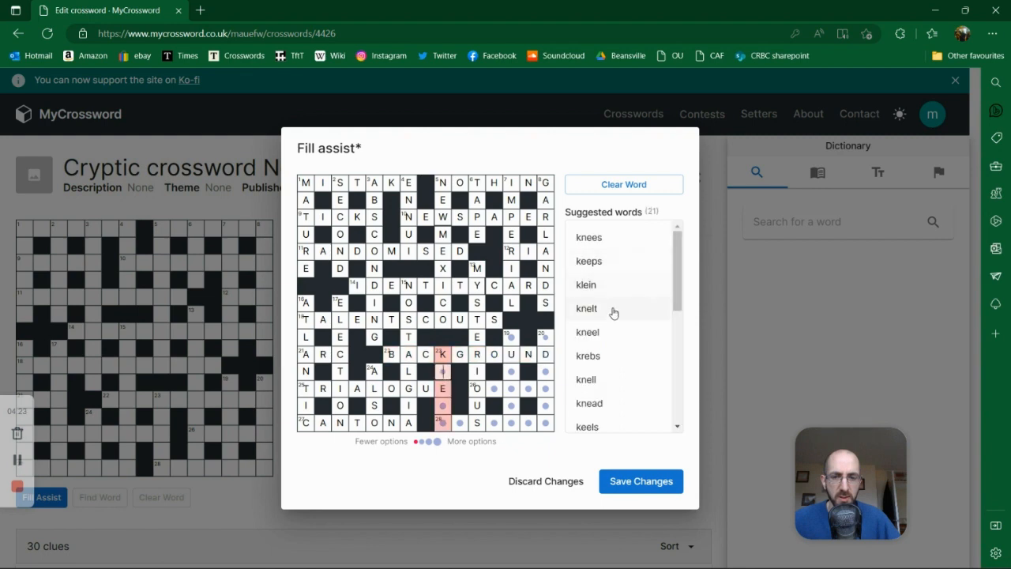
click(605, 402)
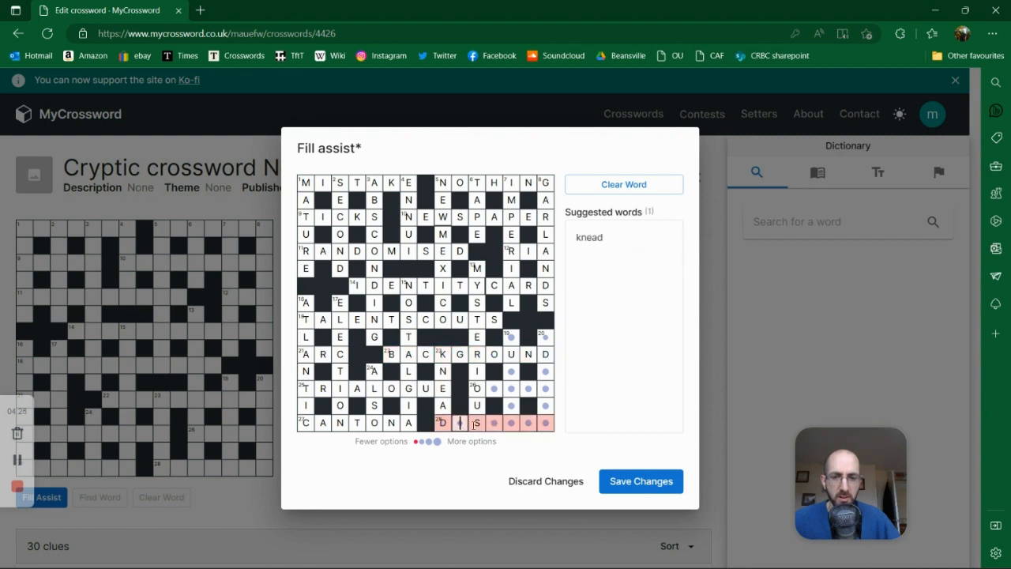
Step: Fill 28 across with the suggested word "disease" and 19 down with "guinea"
click(598, 238)
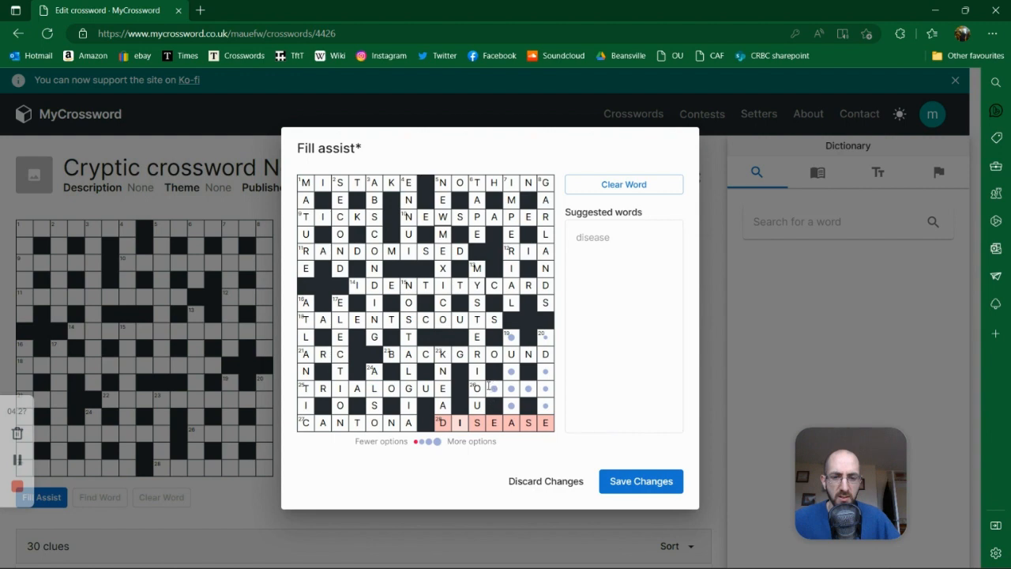
click(511, 338)
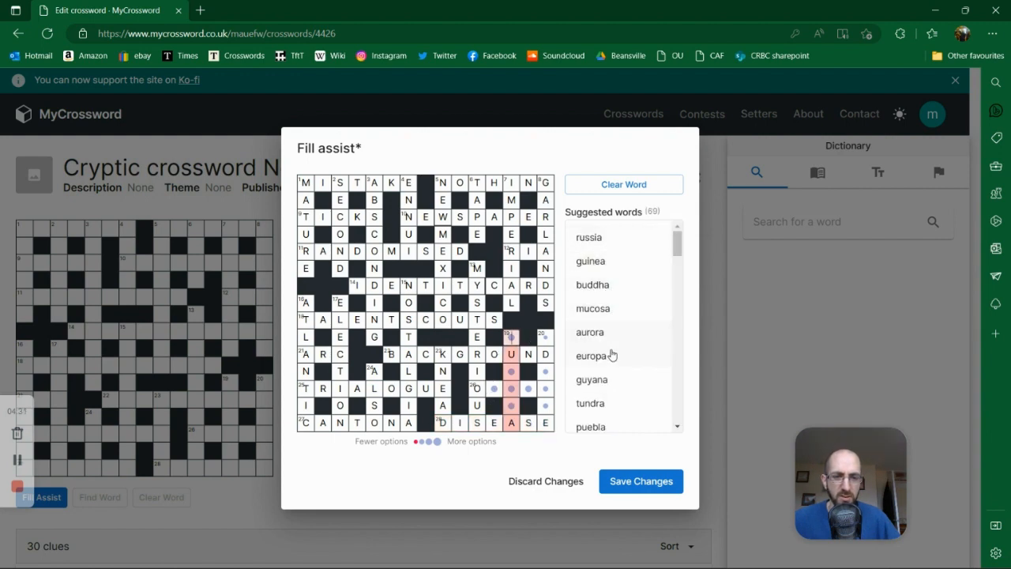
click(605, 264)
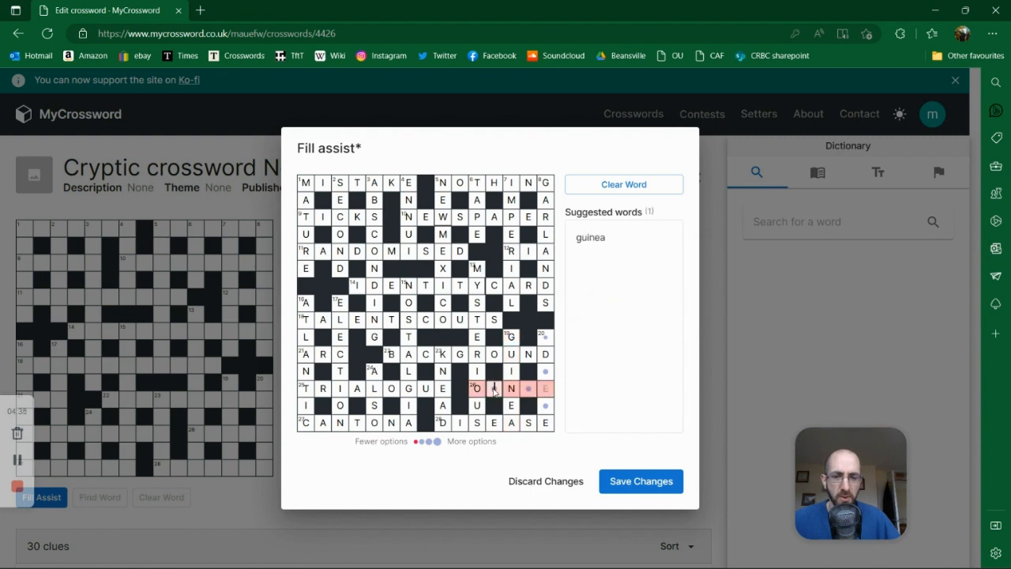
Step: Complete the grid with "ounce" in 26 across and "adhere" in 20 down, and save the changes
click(589, 237)
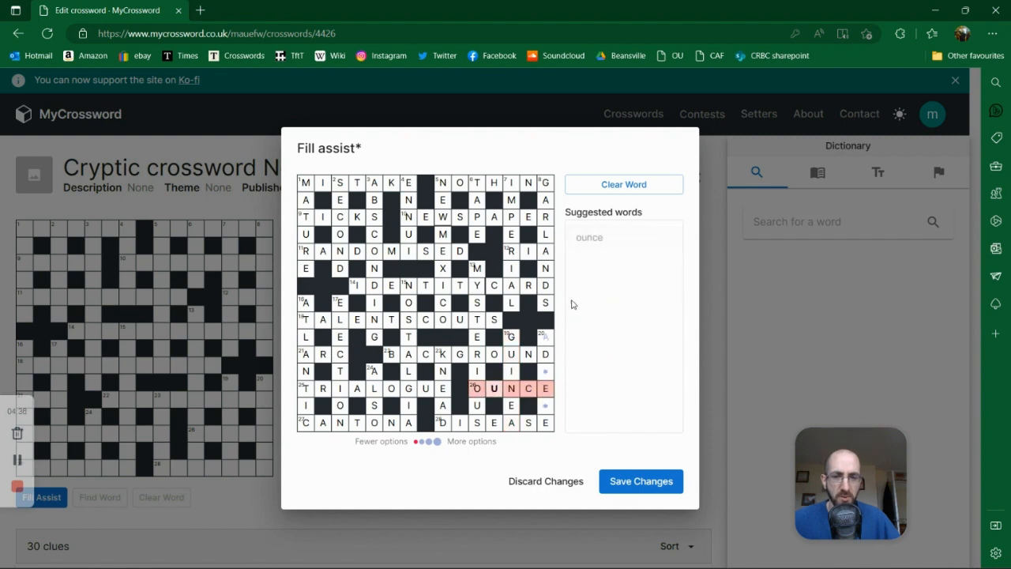
click(545, 335)
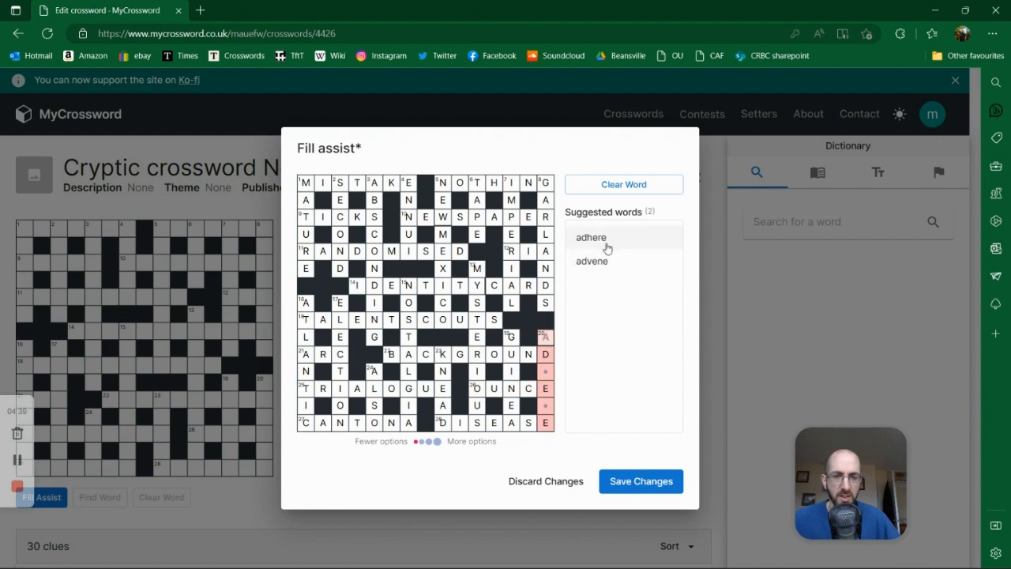
click(607, 250)
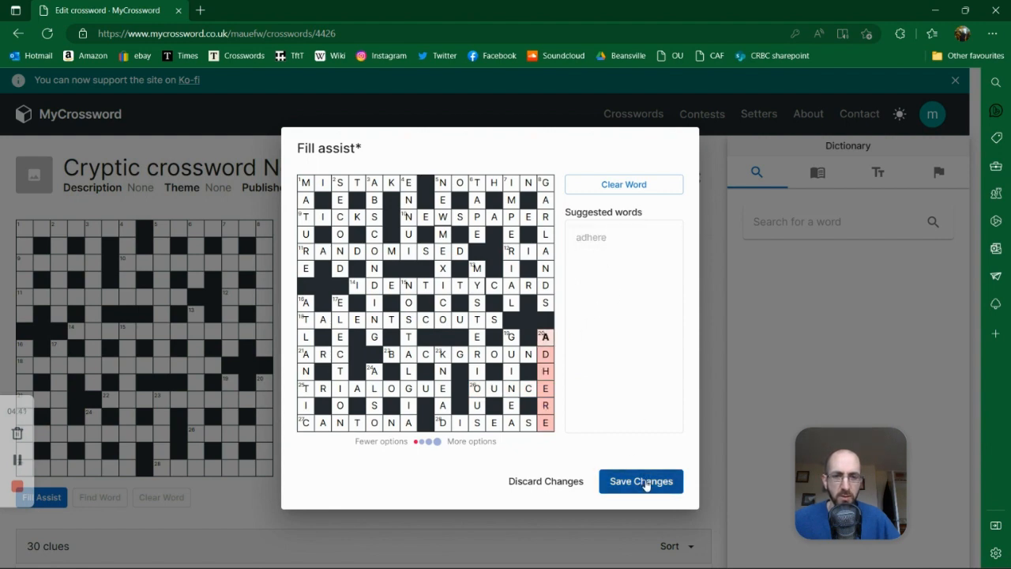
click(645, 482)
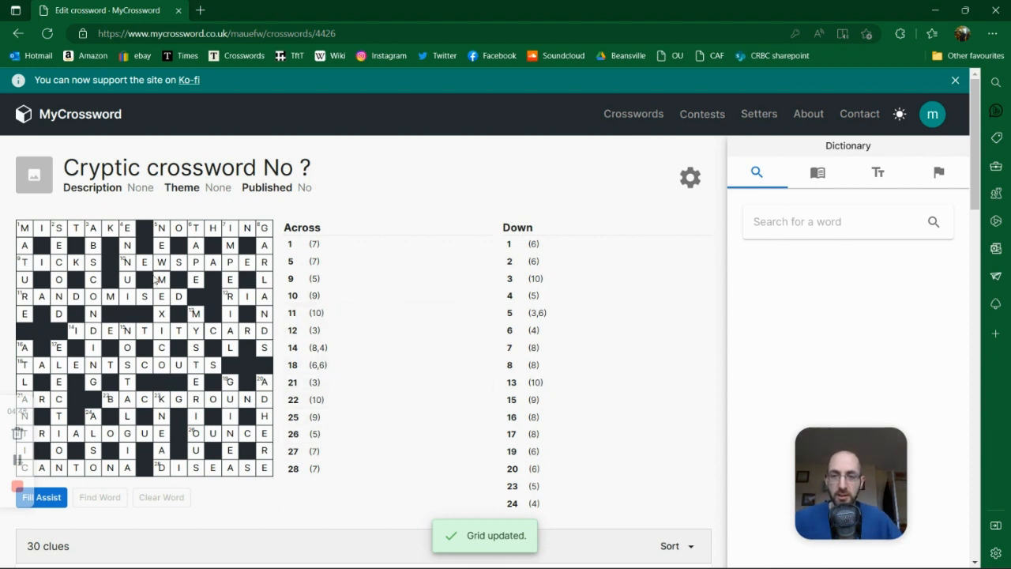
Step: Examine the 1 across entry in the grid, its empty line in the Across list and its row in the clue list
click(58, 233)
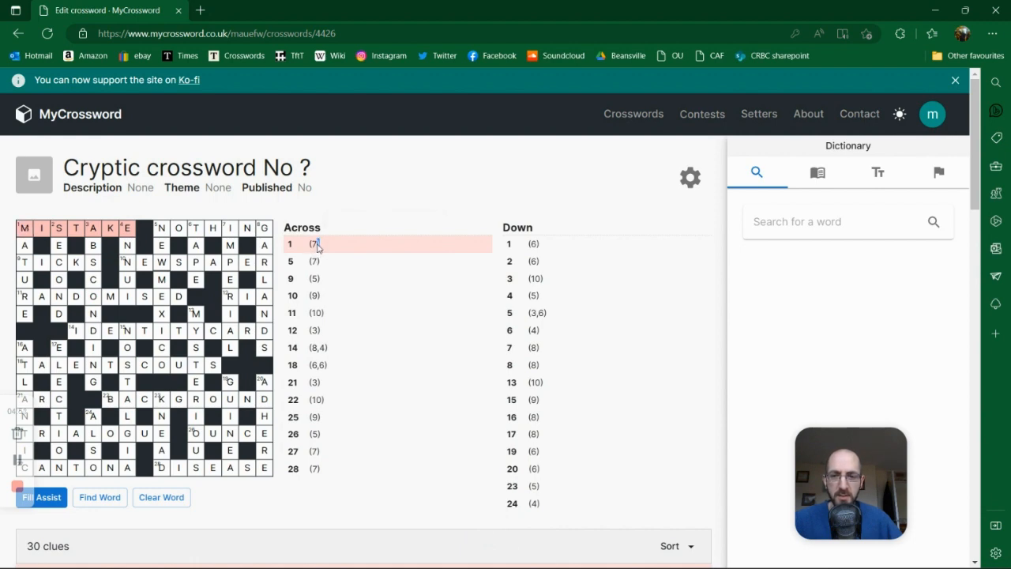
drag(321, 247, 317, 250)
scroll(289, 339, down, 4)
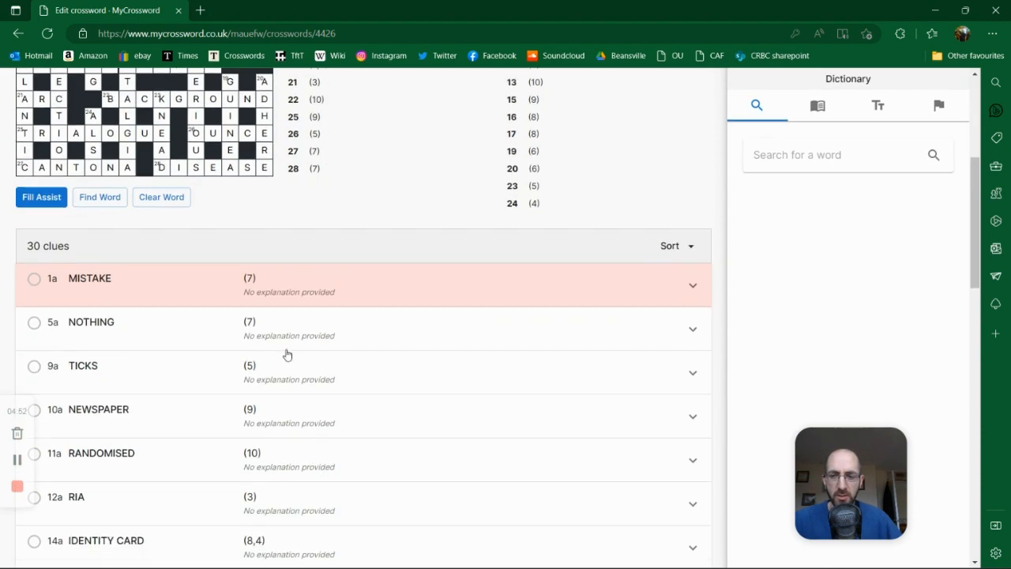
click(323, 290)
scroll(323, 294, up, 4)
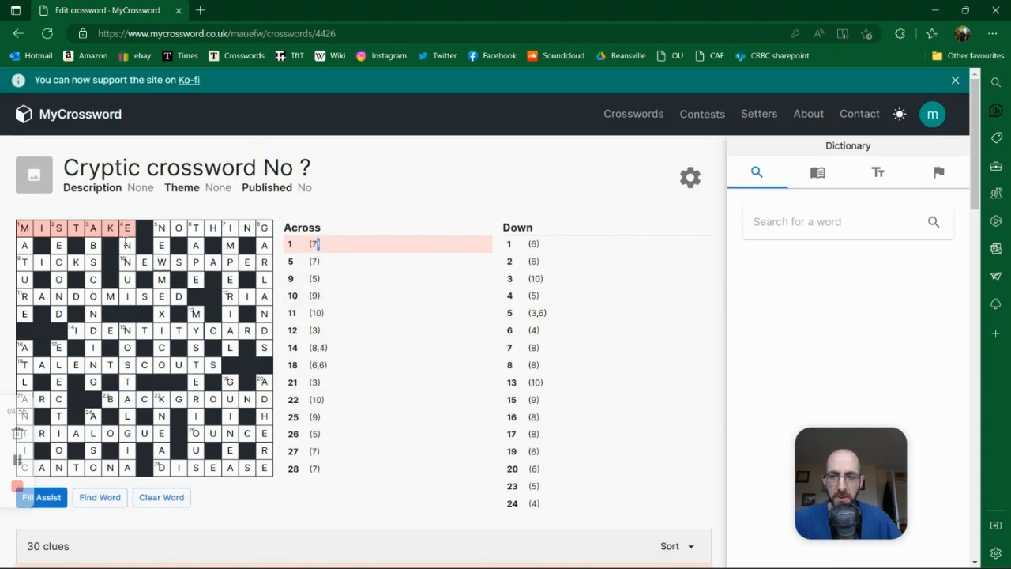
double_click(290, 247)
click(320, 248)
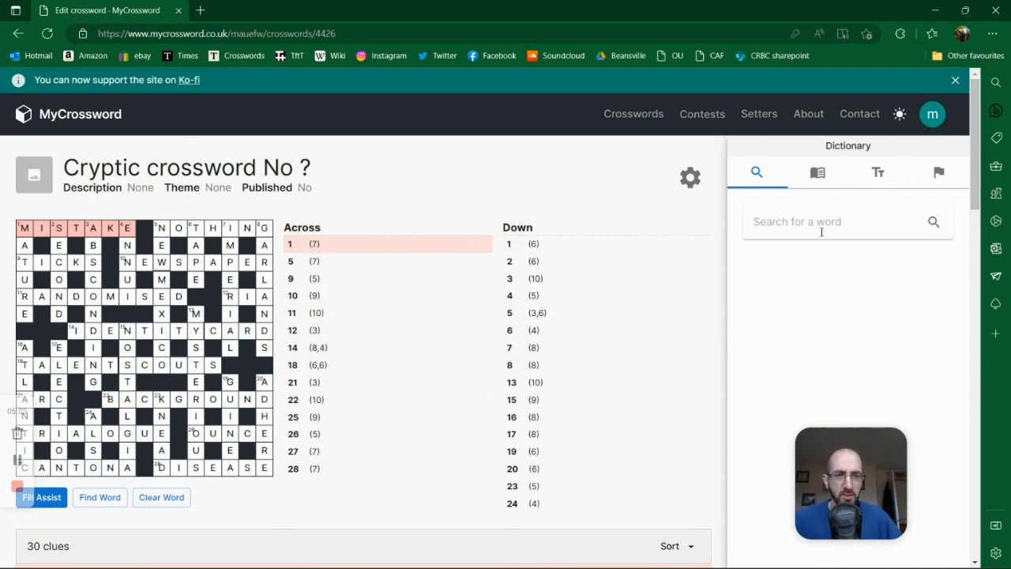
click(29, 229)
Step: Open the 1 across entry MISTAKE in the clue list and write the clue "Film with long audio error"
scroll(241, 320, down, 4)
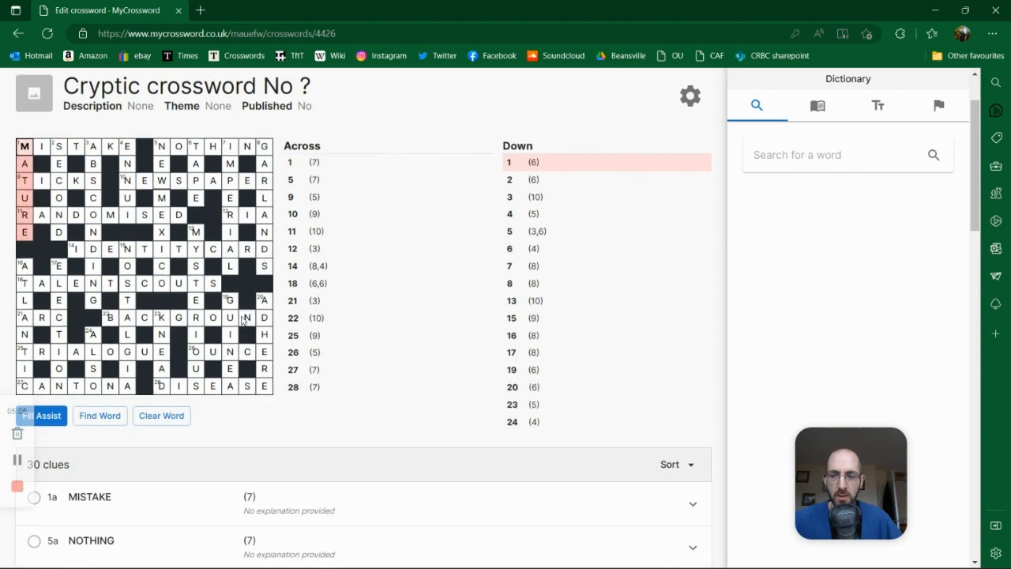
scroll(231, 312, down, 3)
scroll(225, 316, up, 3)
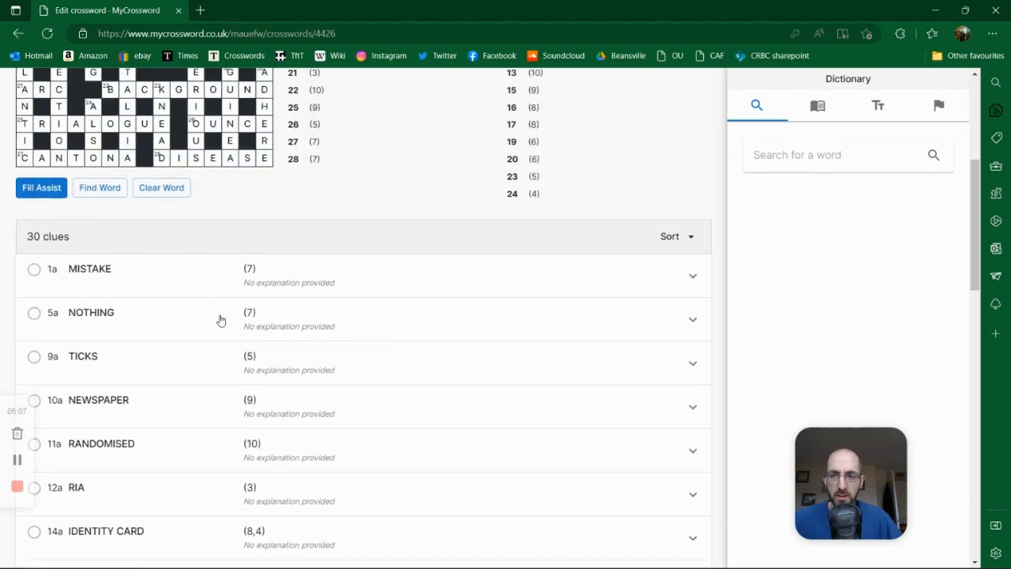
click(498, 291)
click(362, 415)
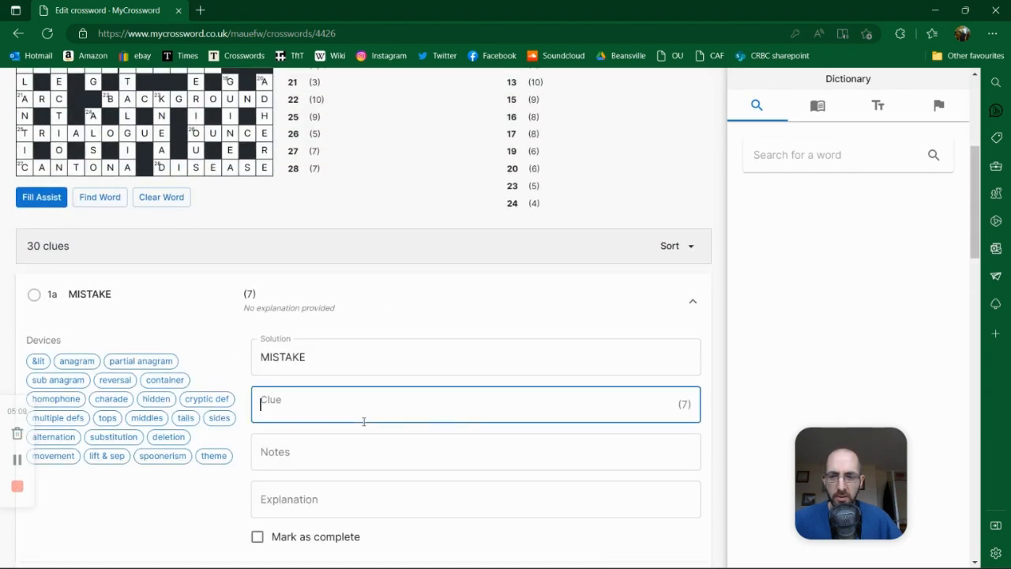
scroll(347, 404, down, 1)
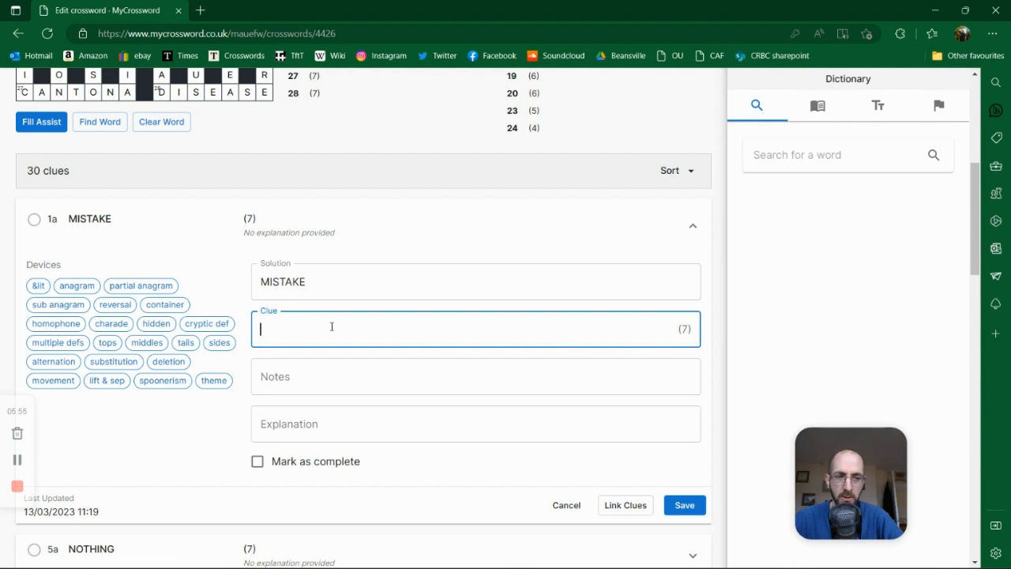
text(Film)
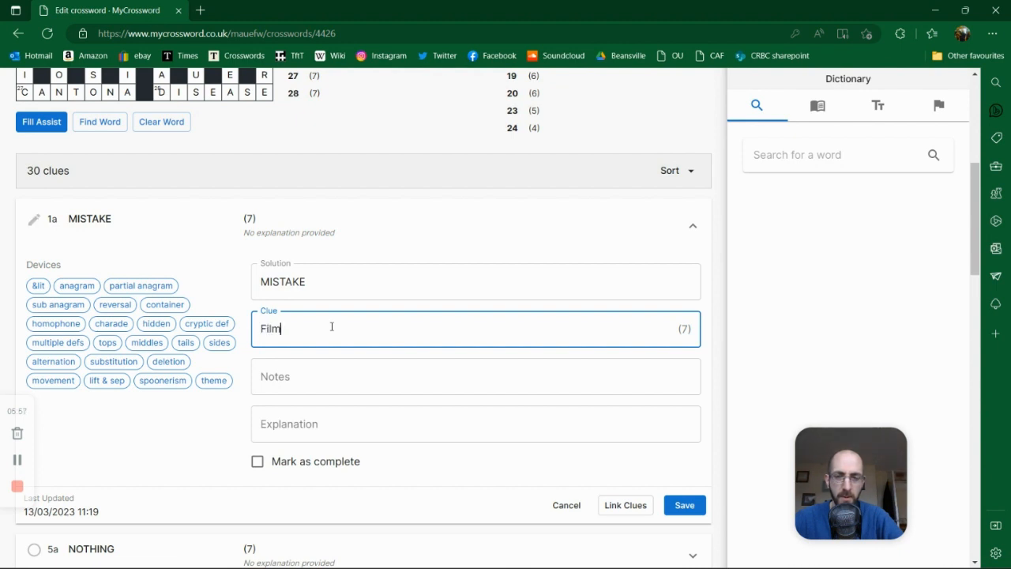
text( with long)
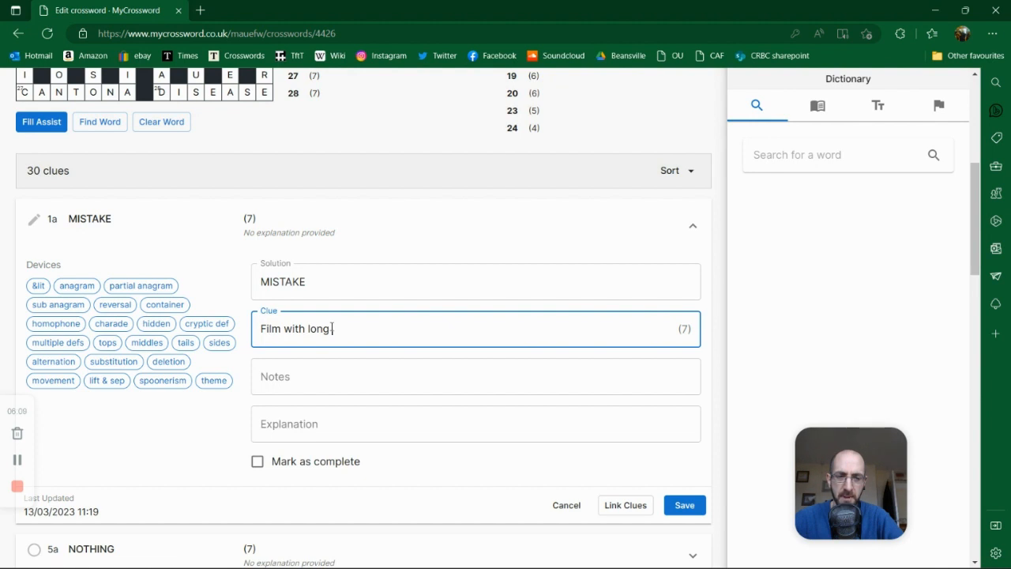
text(audio)
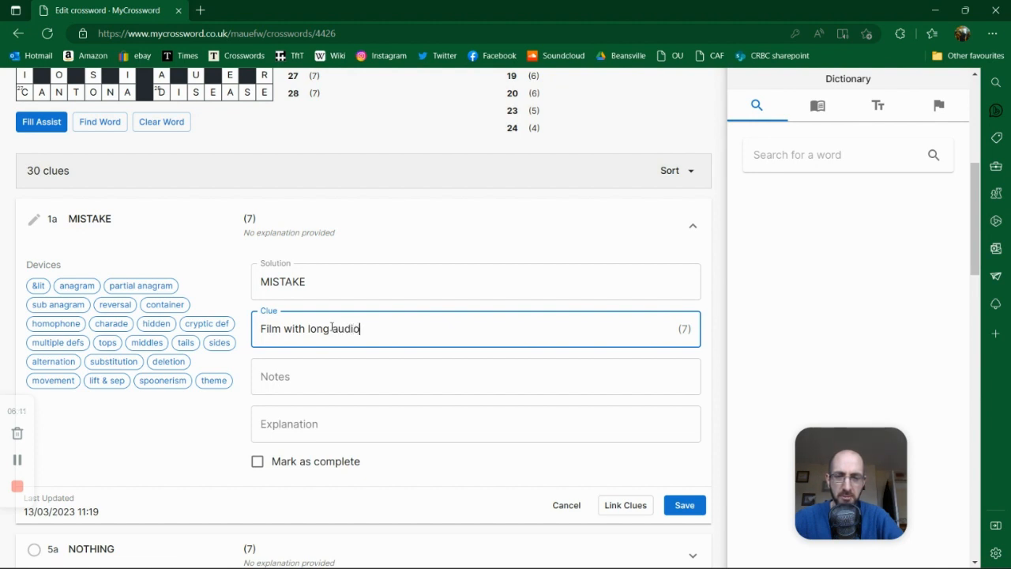
text( error)
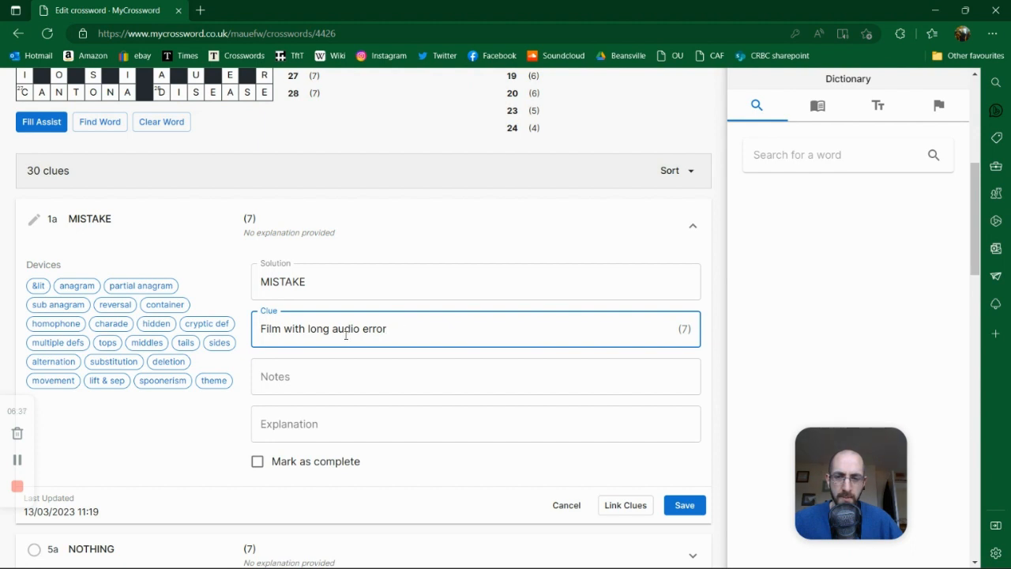
Step: Replace "audio" with "discussed" in the 1 across clue and save it
drag(361, 329, 332, 329)
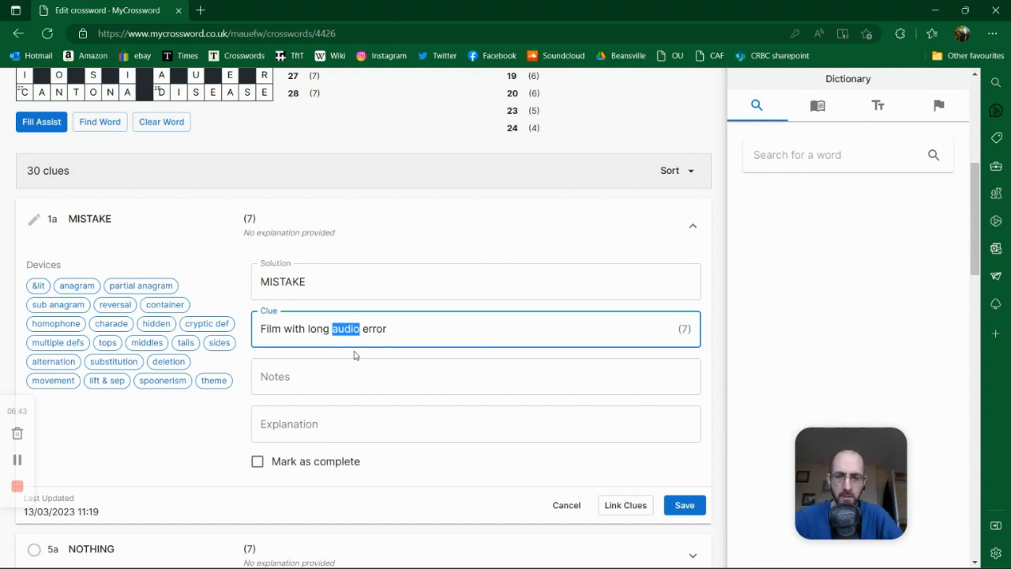
text(discussed)
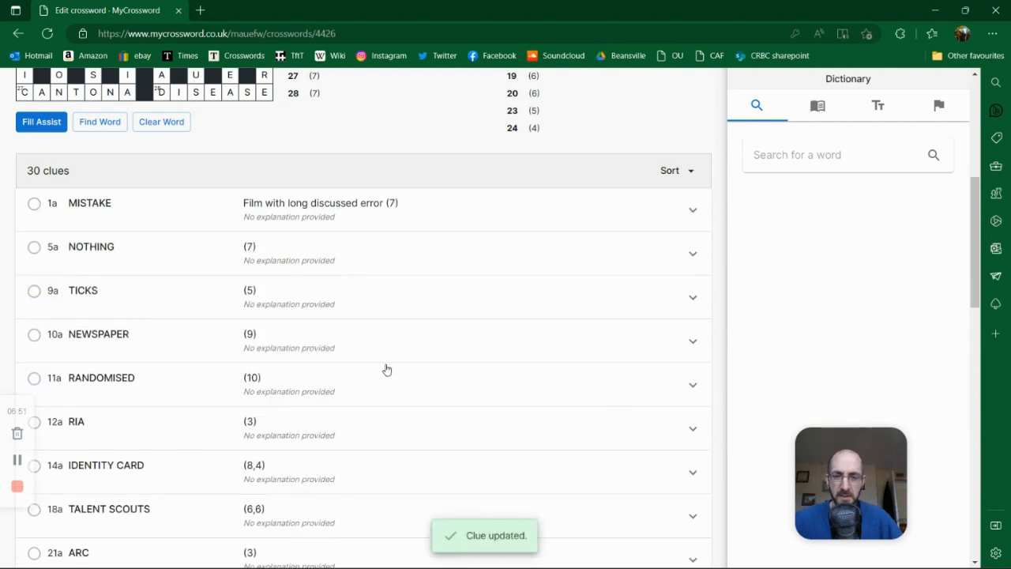
Step: Open the 5 across entry NOTHING in the clue list, write the clue "Love Christmas drink with watery content" and save it
click(695, 260)
click(339, 380)
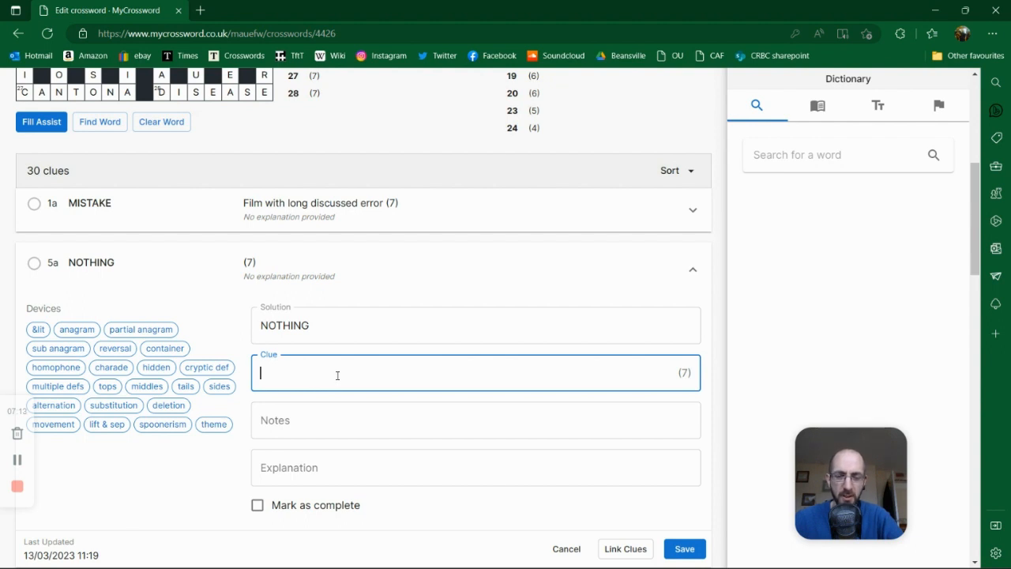
text(Love wate)
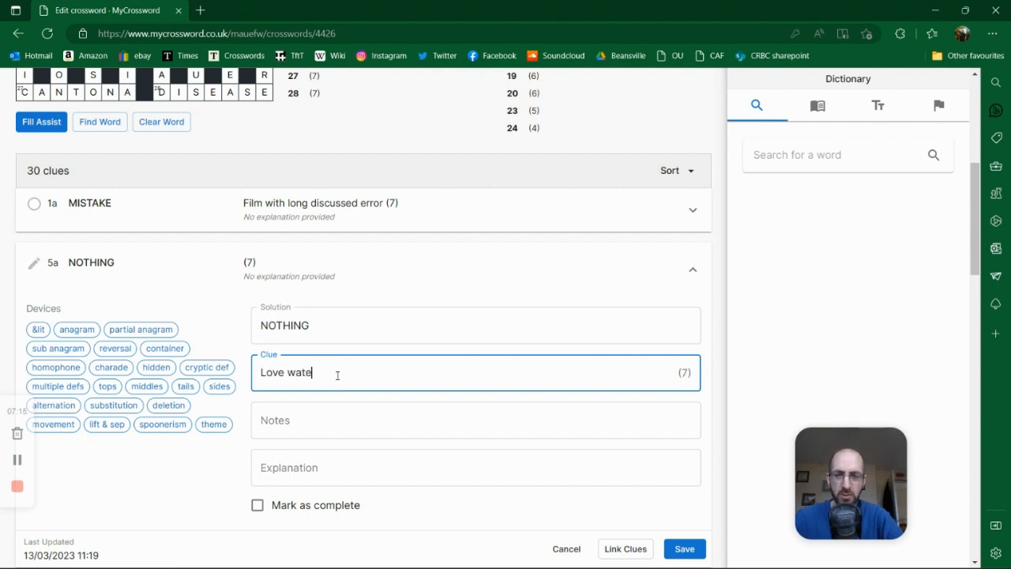
text(ry contents o)
key(ctrl+BackSpace)
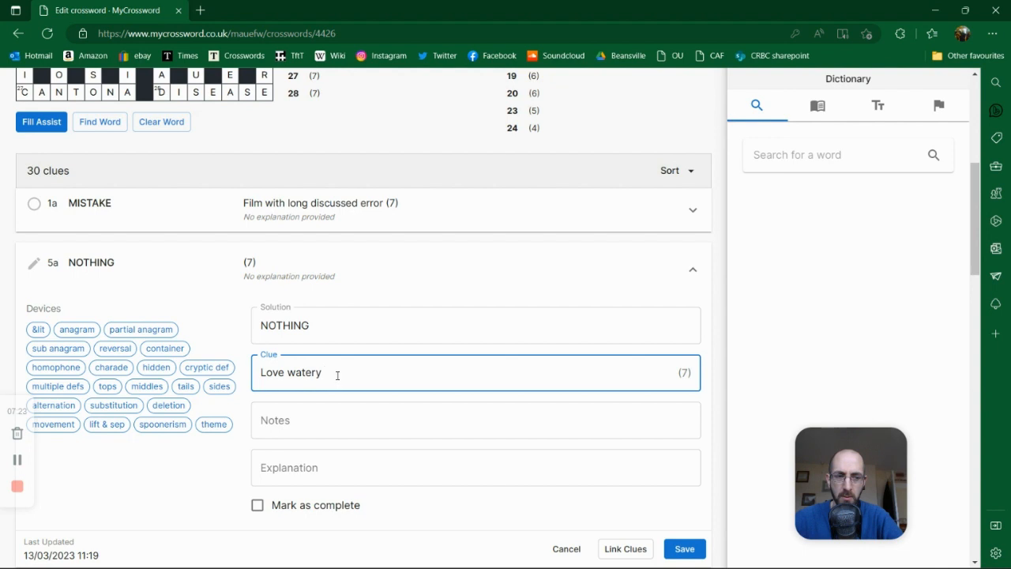
key(ctrl+BackSpace)
text(Chri)
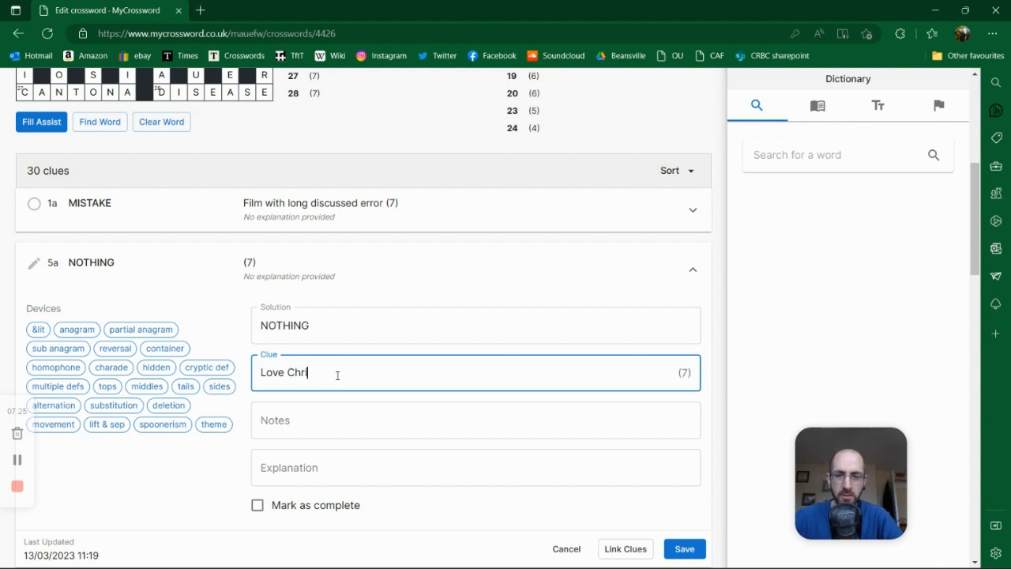
text(stmas drink wi)
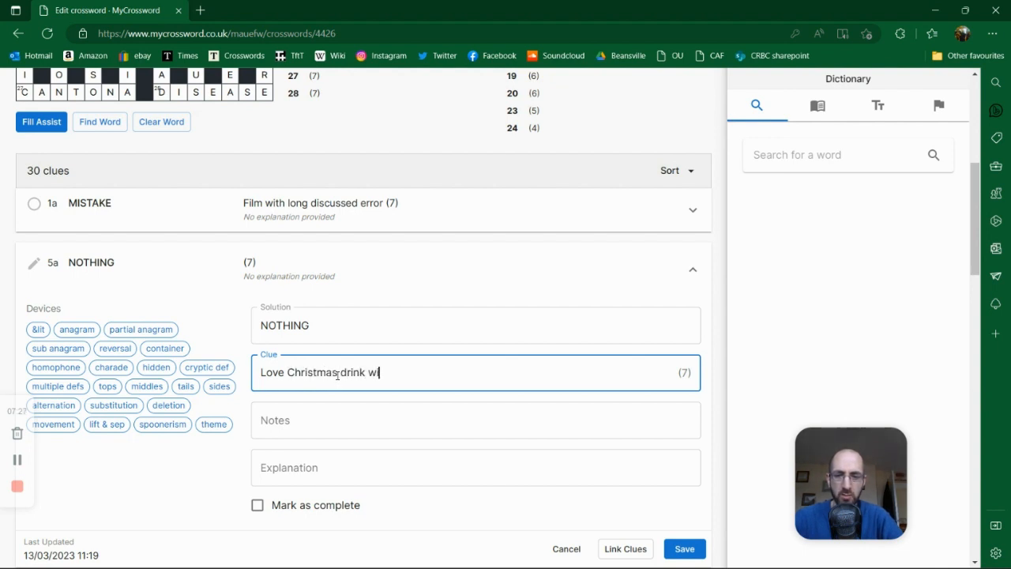
text(th watery content)
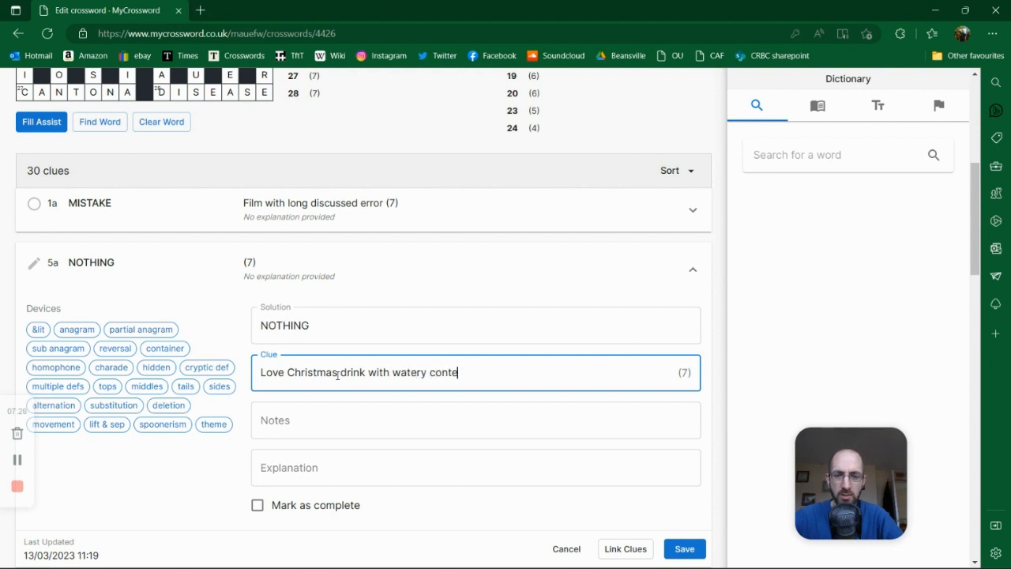
click(687, 542)
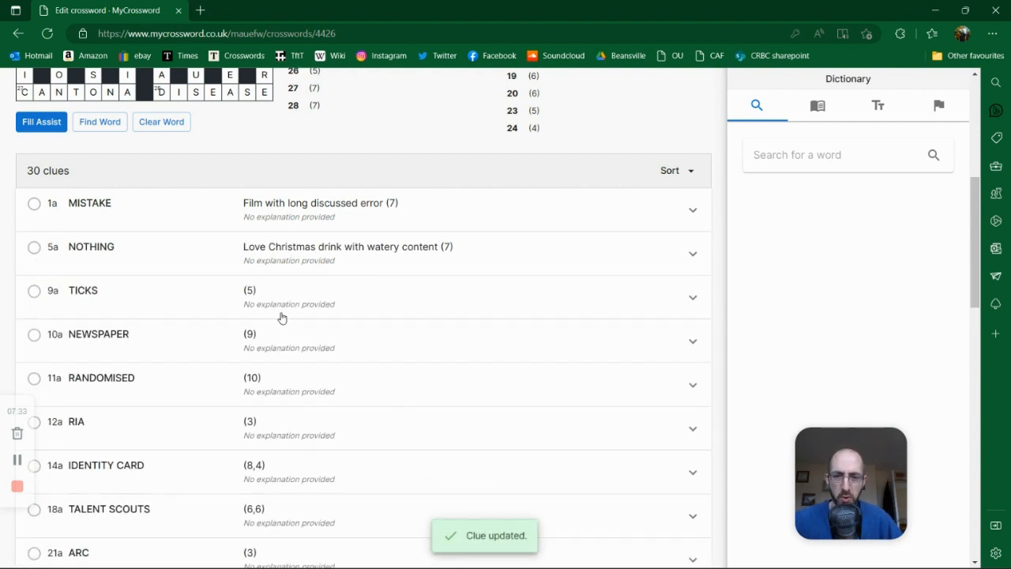
Step: Open the 9 across entry in the clue list and change its answer in the grid to TACKS
click(695, 301)
scroll(300, 369, up, 5)
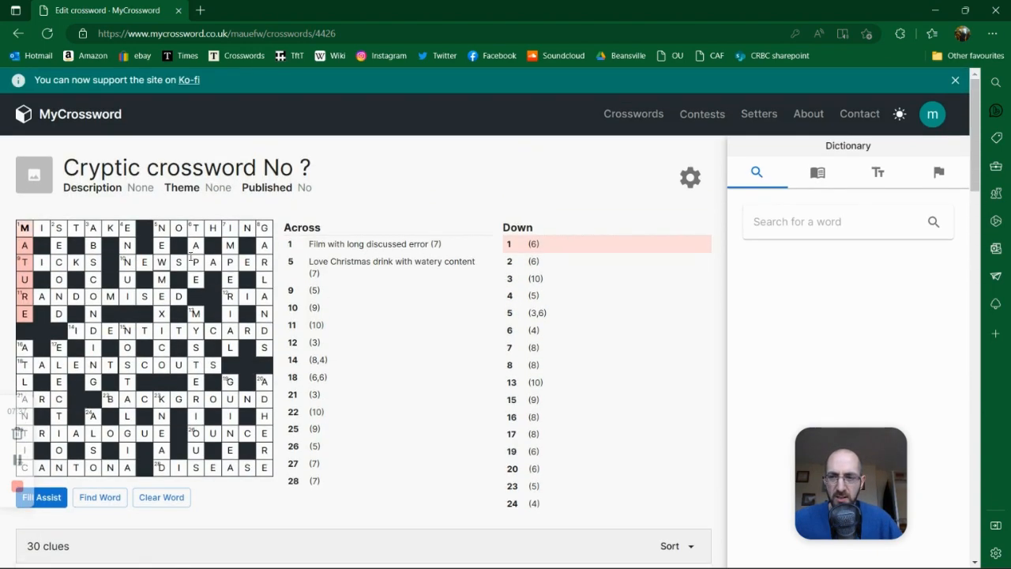
scroll(192, 255, down, 1)
scroll(191, 255, down, 1)
click(44, 183)
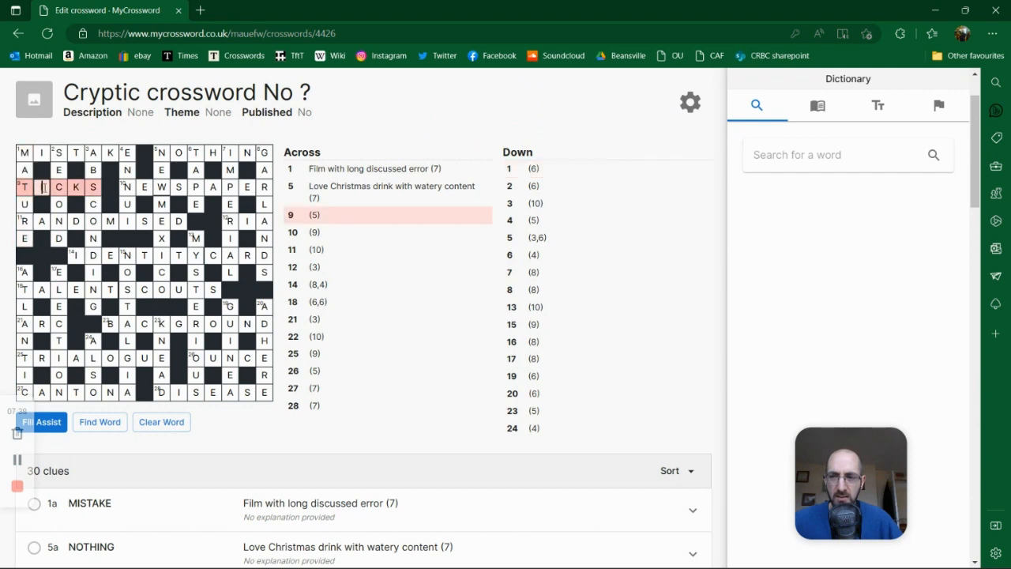
key(BackSpace)
text(a)
key(BackSpace)
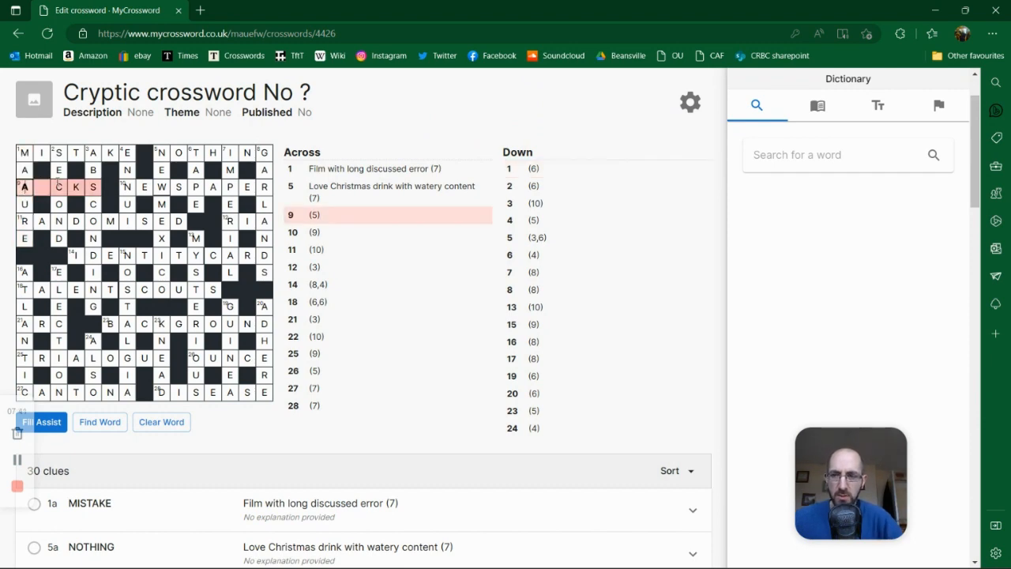
text(ta)
scroll(168, 220, down, 5)
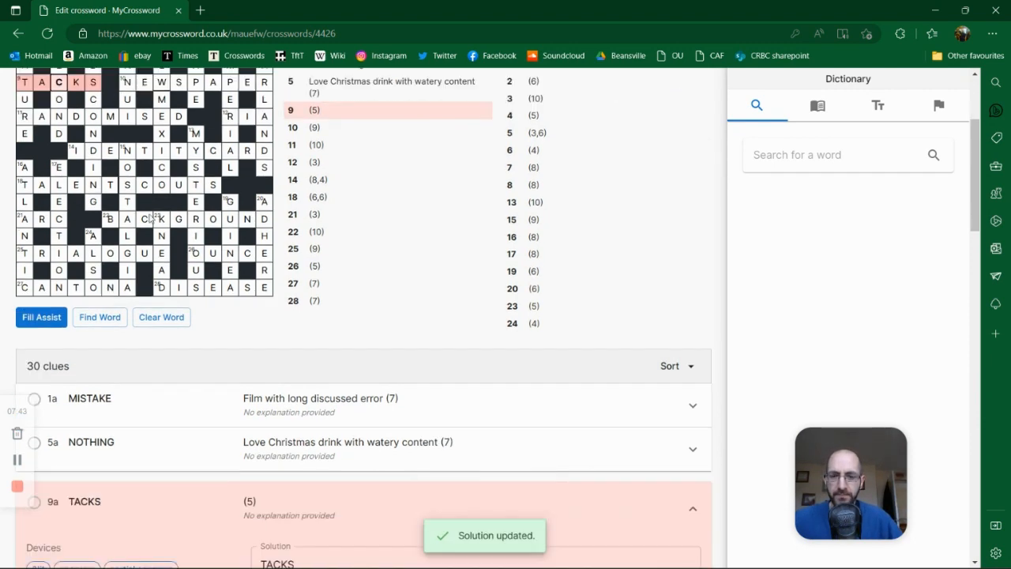
Step: Look up "tacks" in the dictionary and read its anagrams and definitions for the 9 across clue
click(313, 341)
scroll(313, 324, down, 1)
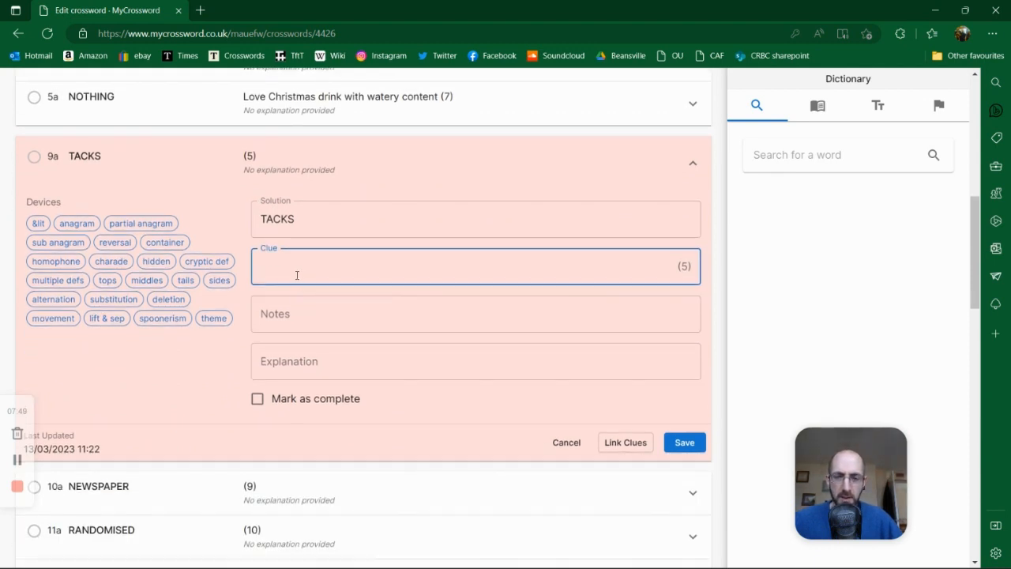
click(817, 156)
click(817, 105)
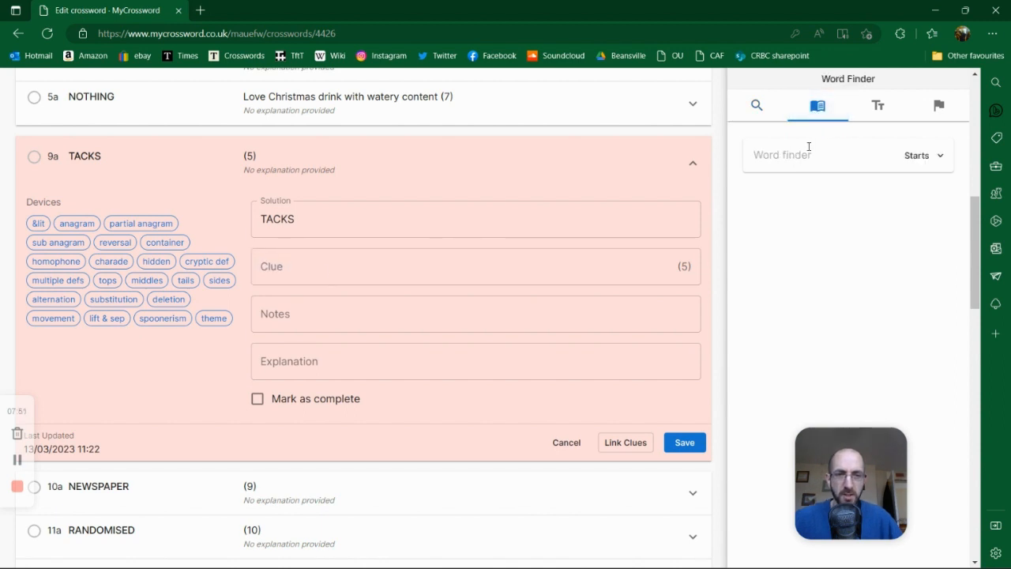
click(771, 110)
click(790, 155)
text(tack)
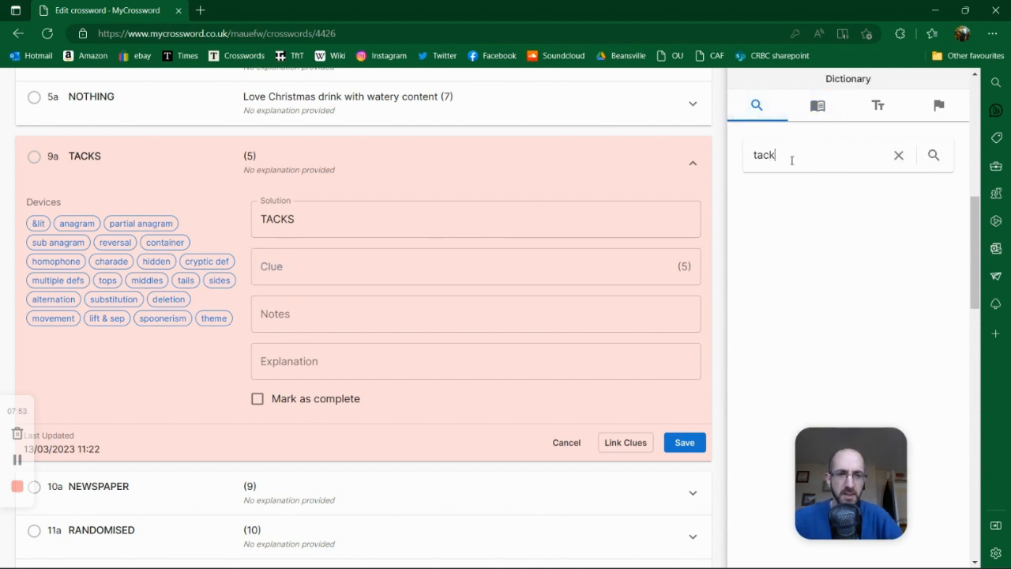
text(s)
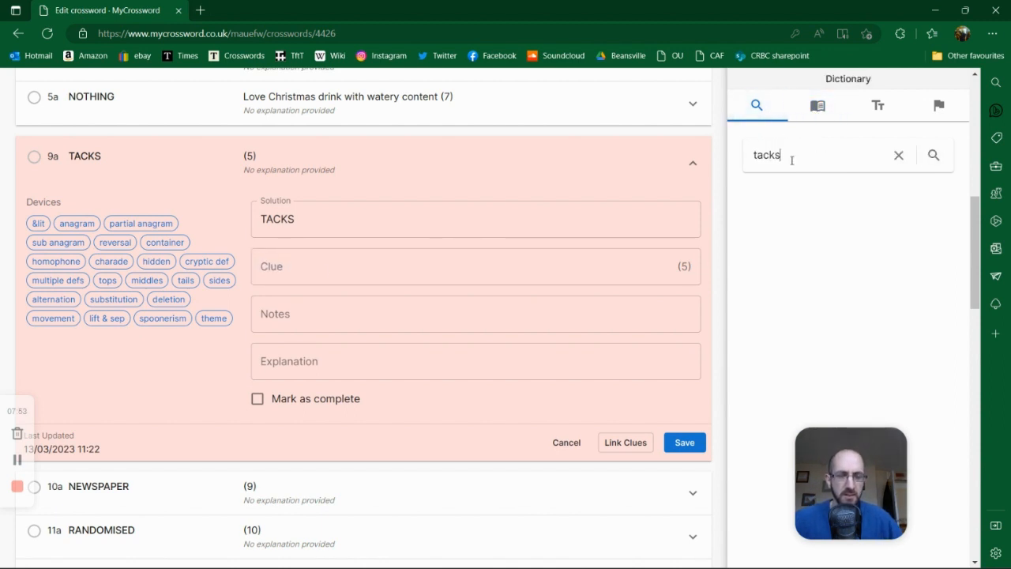
click(935, 158)
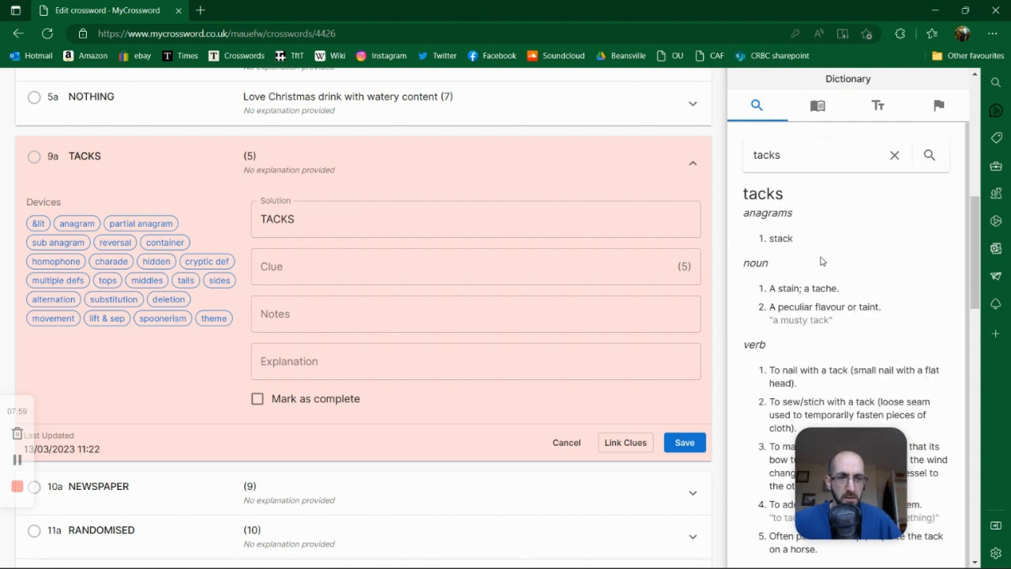
scroll(825, 283, down, 1)
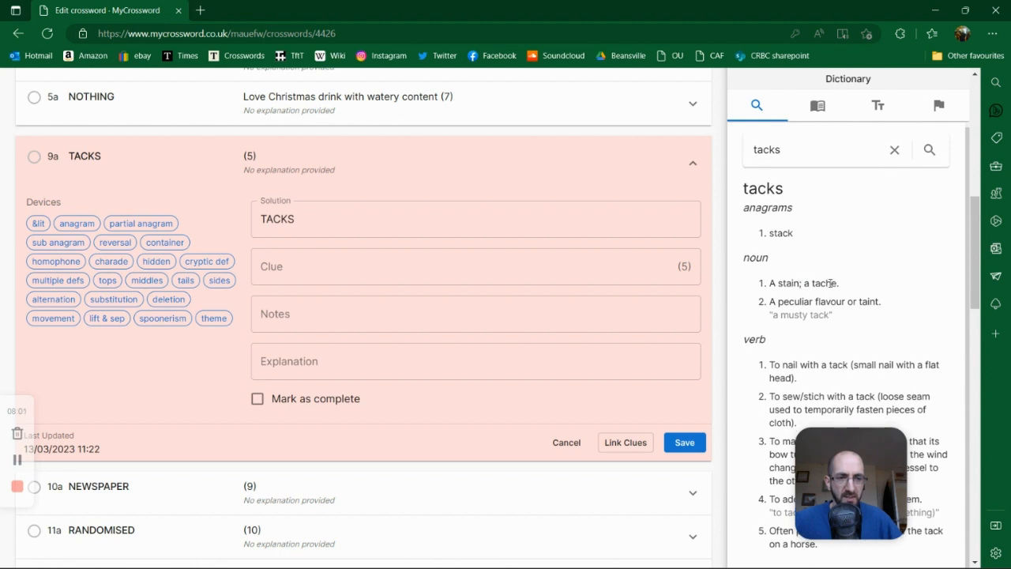
scroll(831, 284, down, 1)
scroll(831, 285, up, 1)
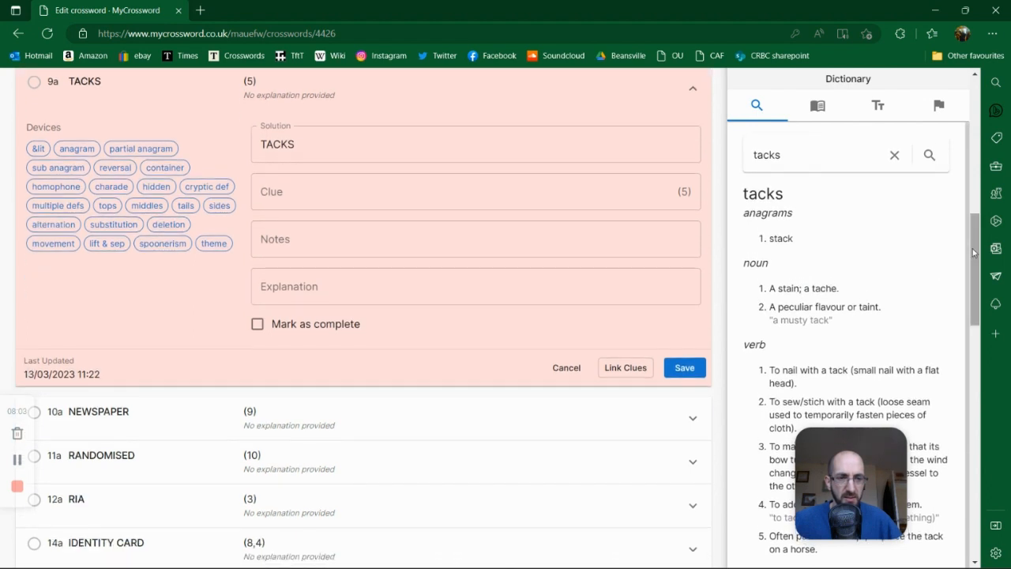
mouse_move(973, 252)
mouse_down()
mouse_move(976, 288)
mouse_move(975, 247)
mouse_up()
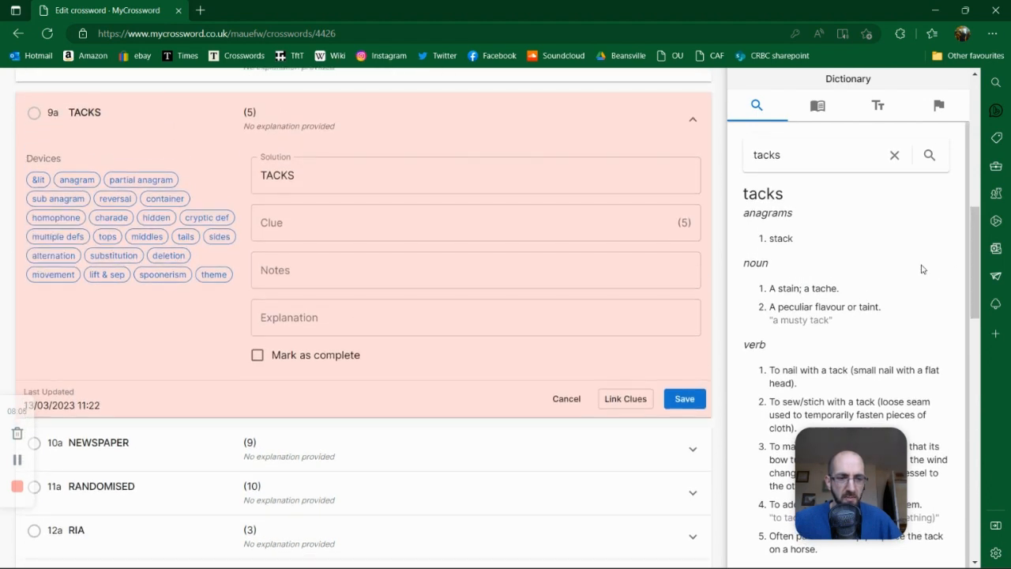
scroll(332, 269, up, 1)
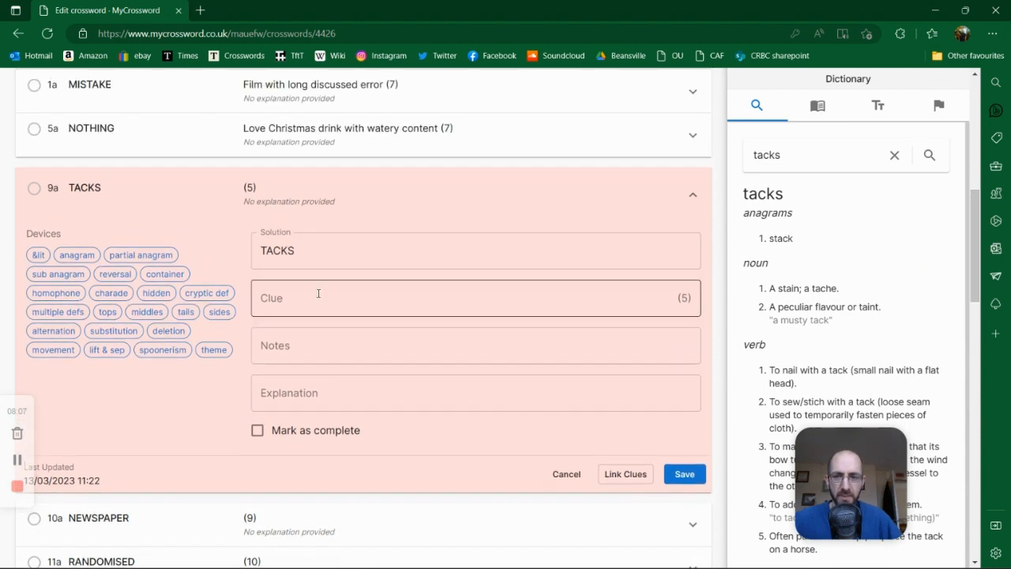
Step: Look up "tax" in the dictionary to find a definition for the homophone of TACKS
click(318, 294)
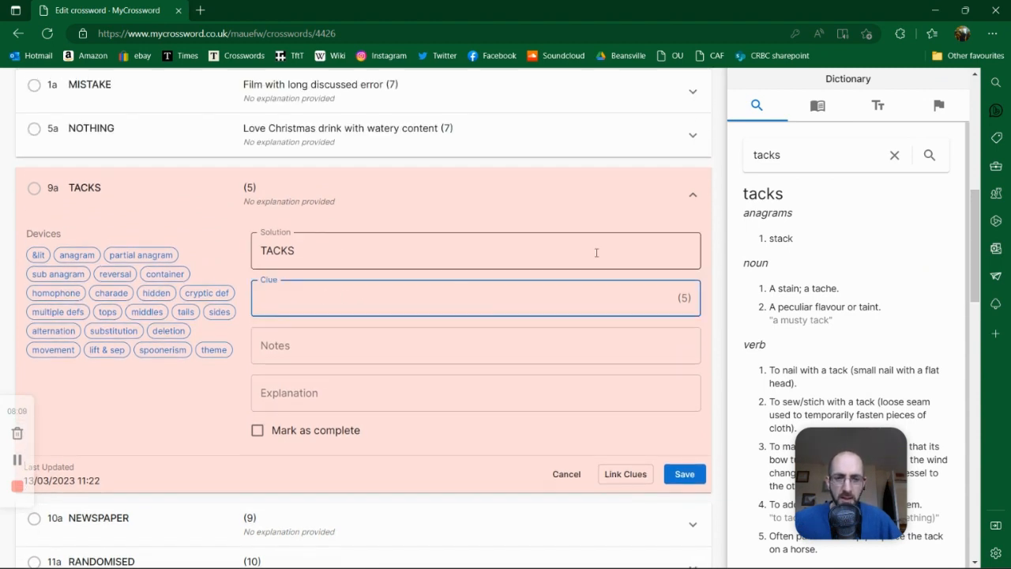
click(810, 157)
key(BackSpace)
key(BackSpace)
key(BackSpace)
text(x)
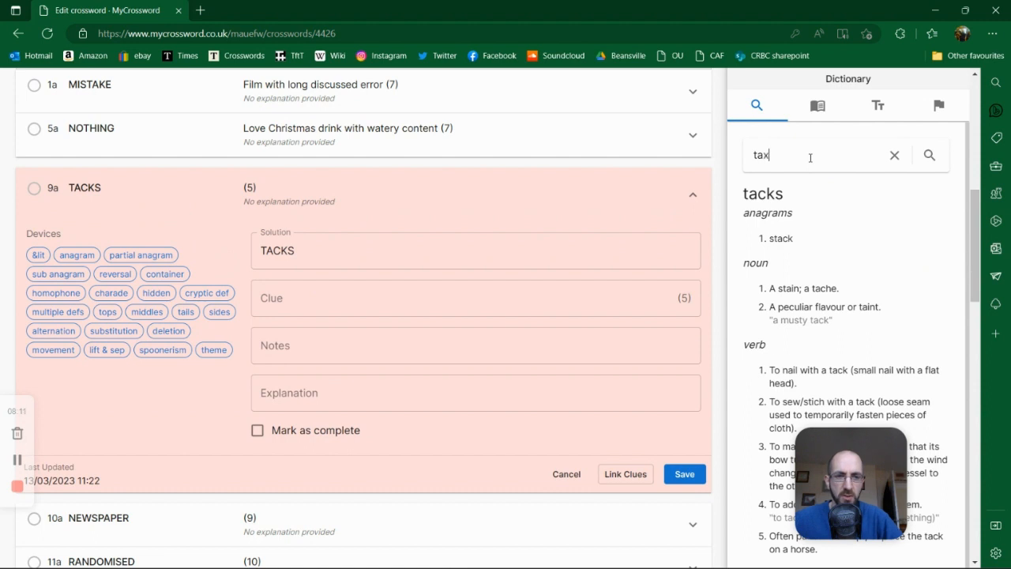
click(930, 155)
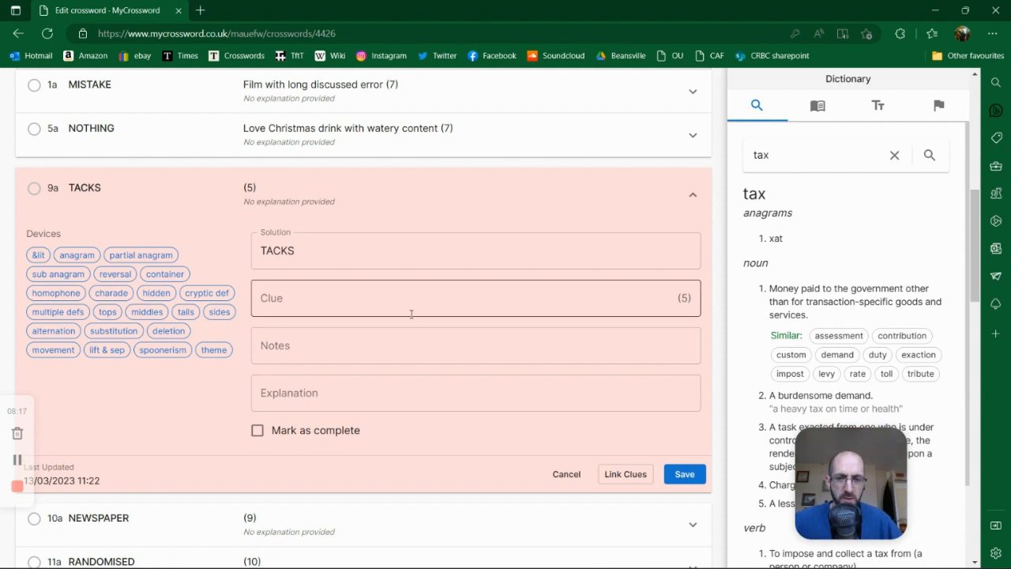
Step: Write the 9 across clue "Nails government payment in hearing" and save it
click(341, 303)
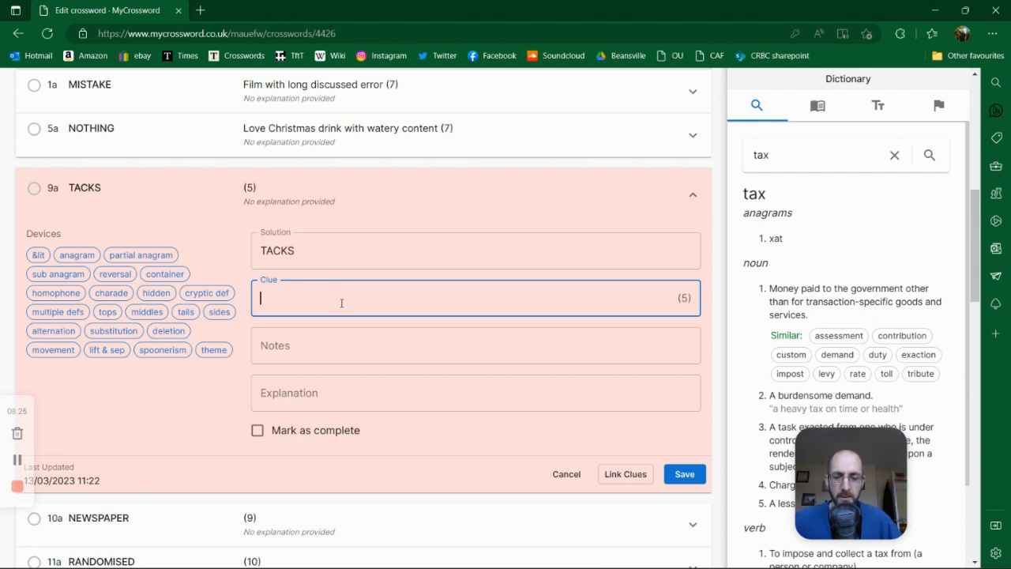
text(Nails gover)
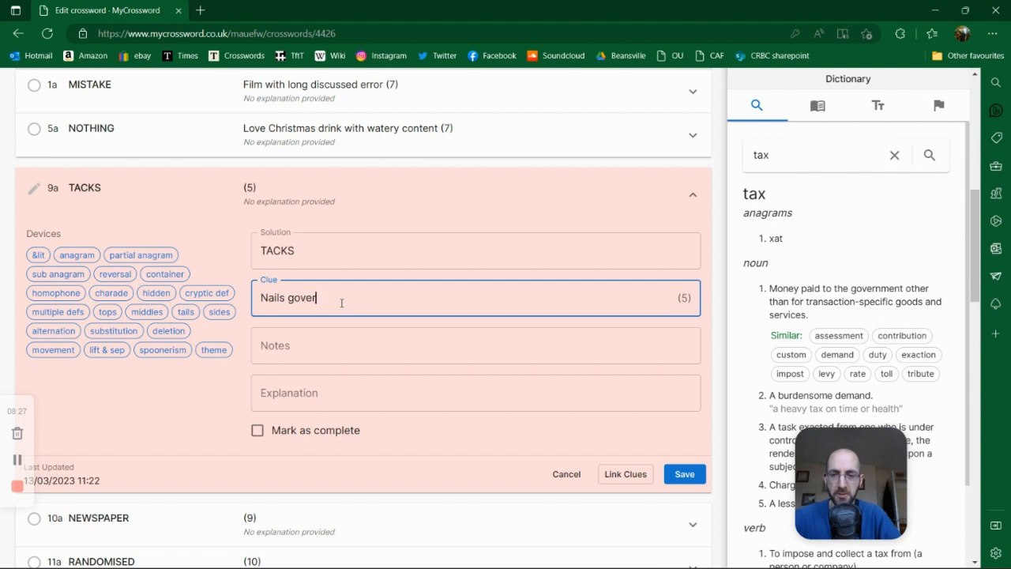
text(nment)
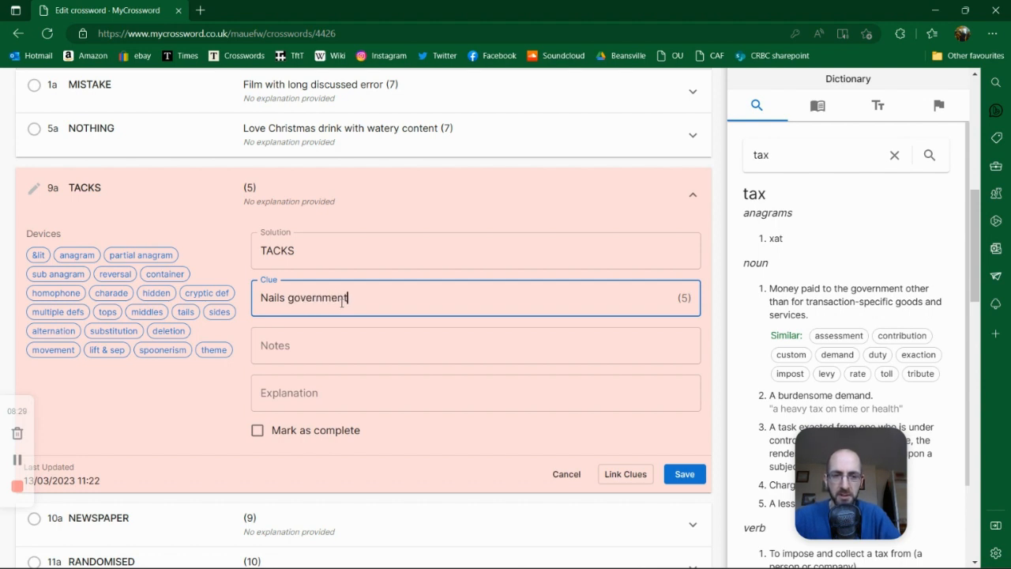
text( payment )
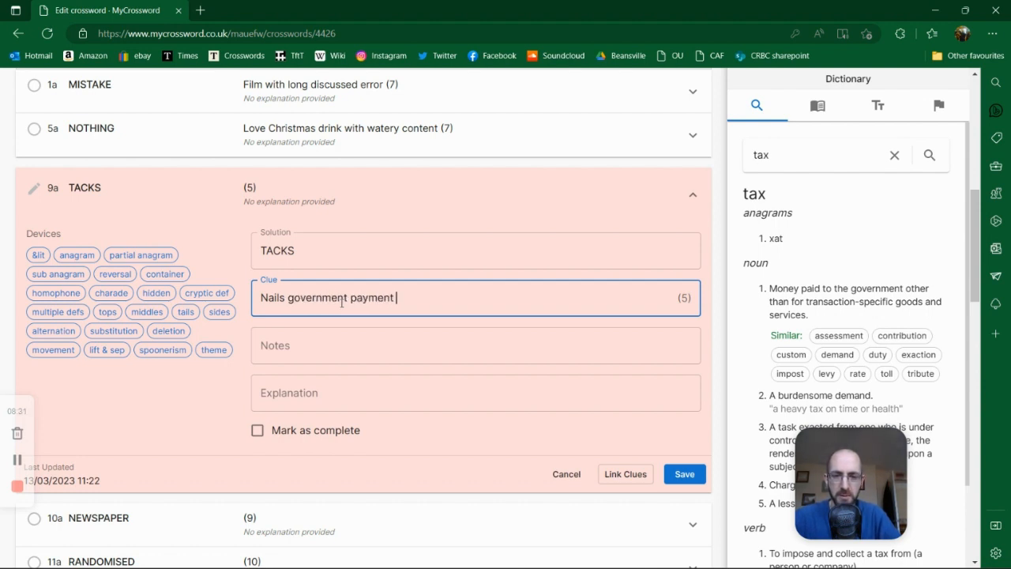
text(in hearing)
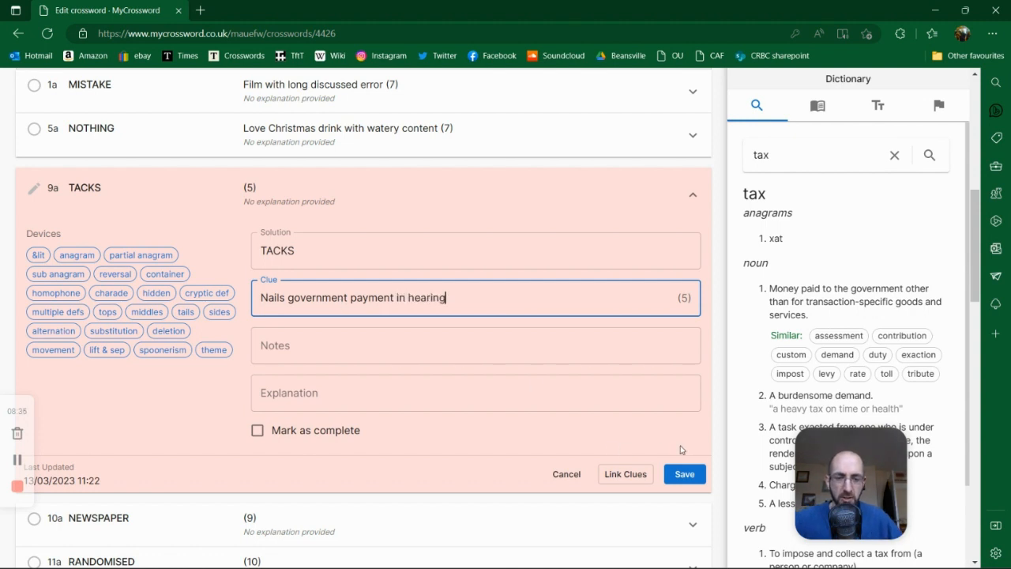
click(684, 474)
Step: Open the 10 across entry NEWSPAPER and enter the clue "Wrap seen to change without pressure"
scroll(270, 300, up, 1)
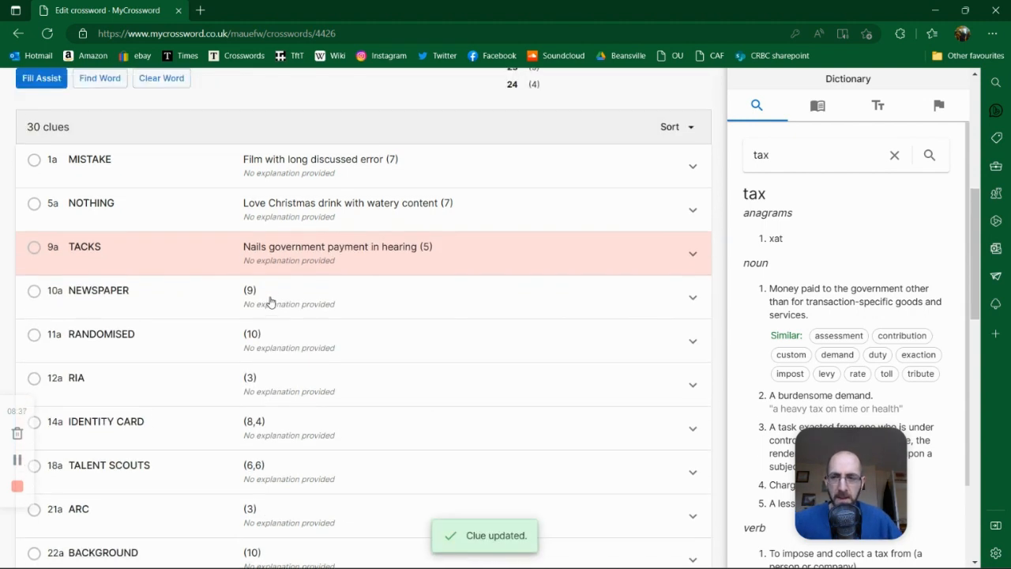
click(366, 311)
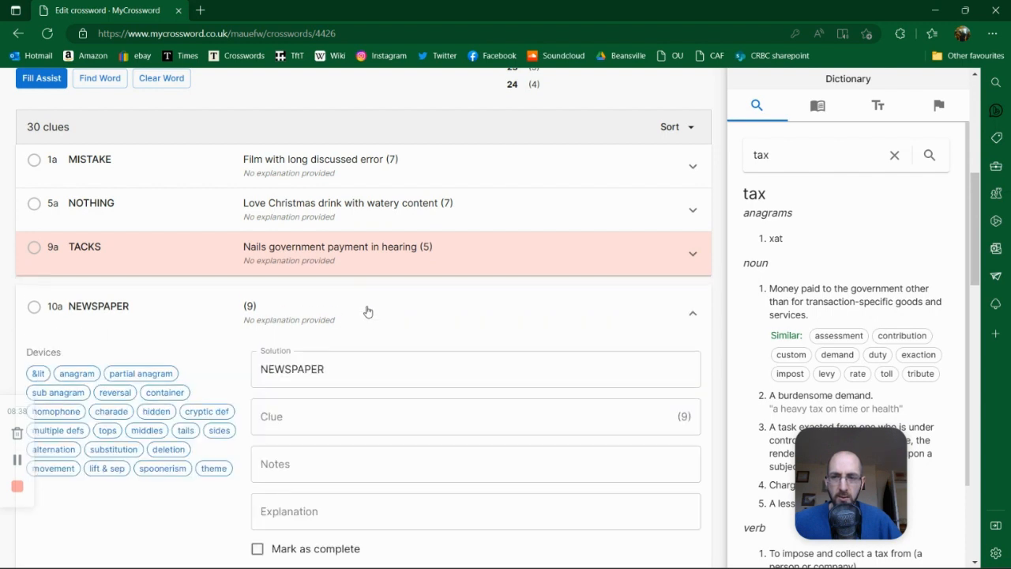
click(346, 412)
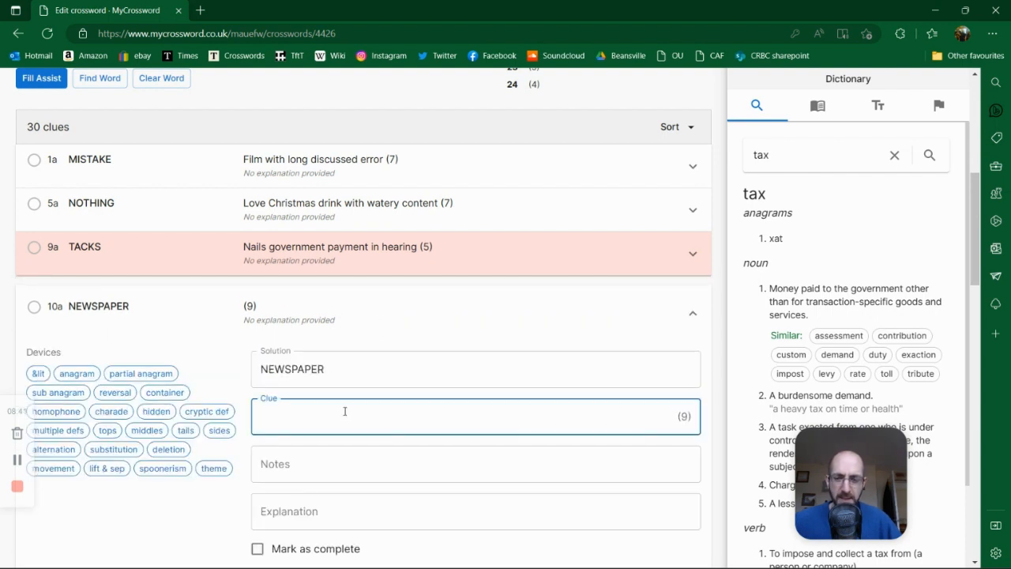
scroll(344, 409, down, 1)
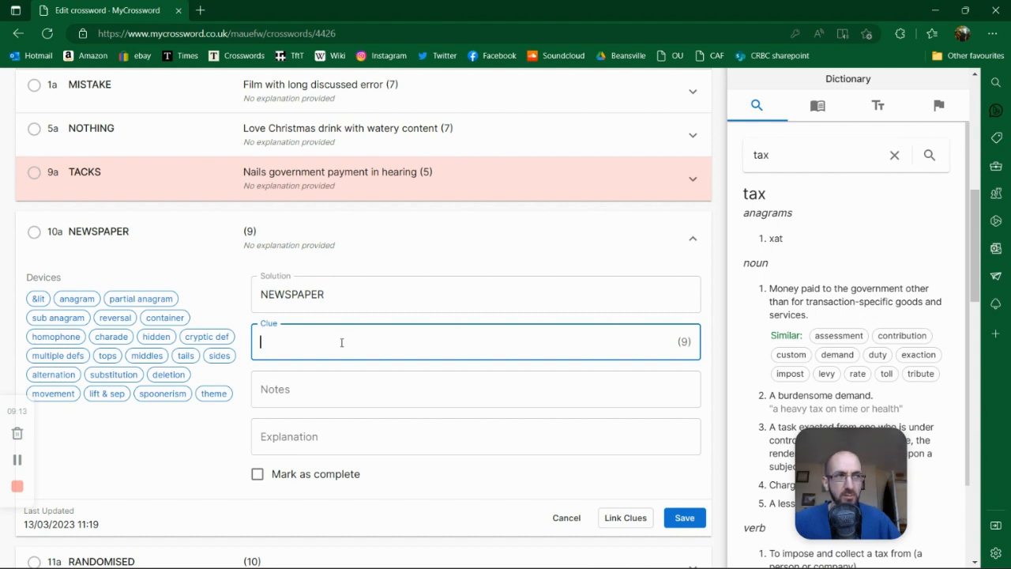
text(Wrao i)
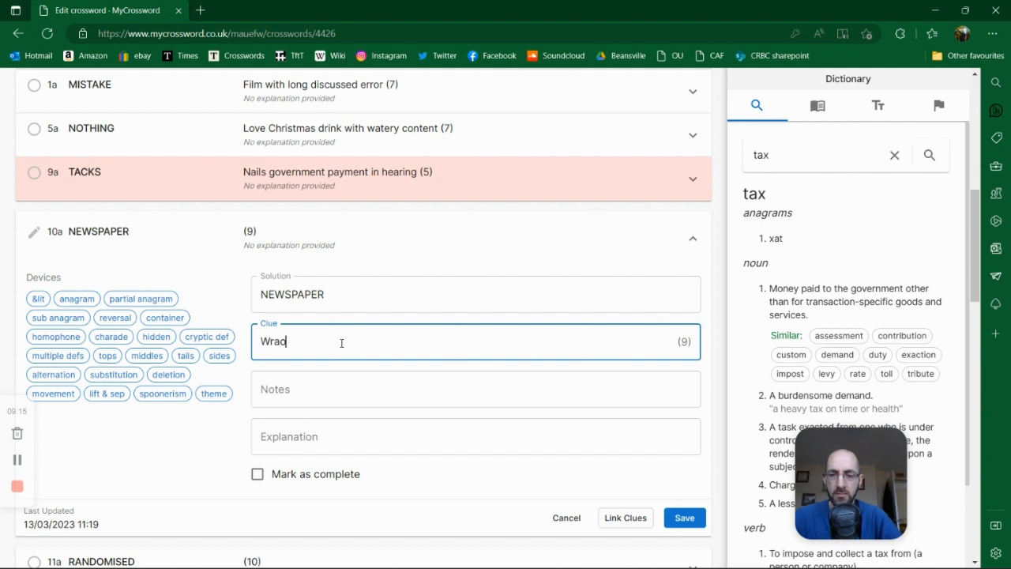
key(BackSpace)
key(BackSpace)
key(BackSpace)
text(o)
key(BackSpace)
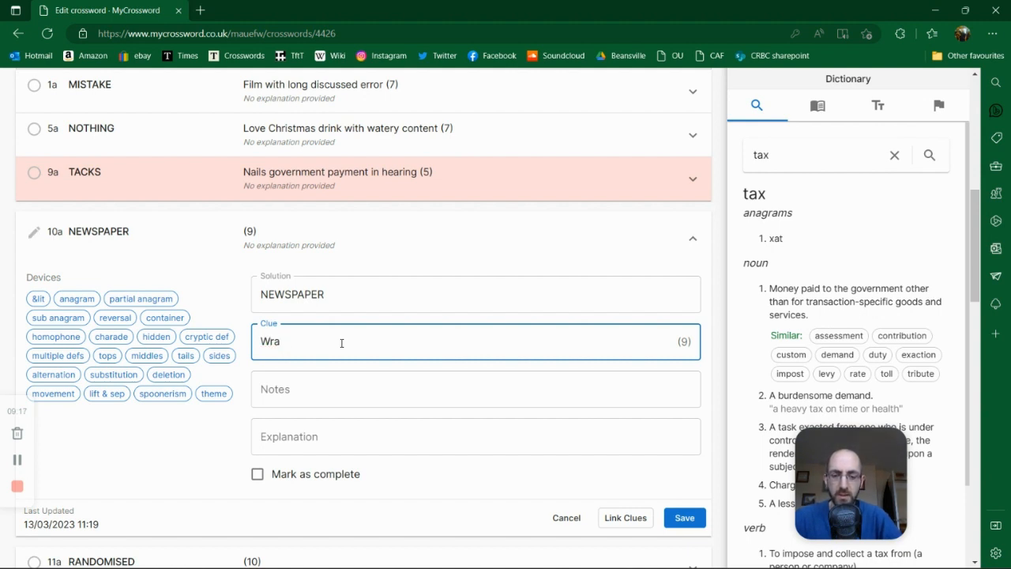
text(p seen)
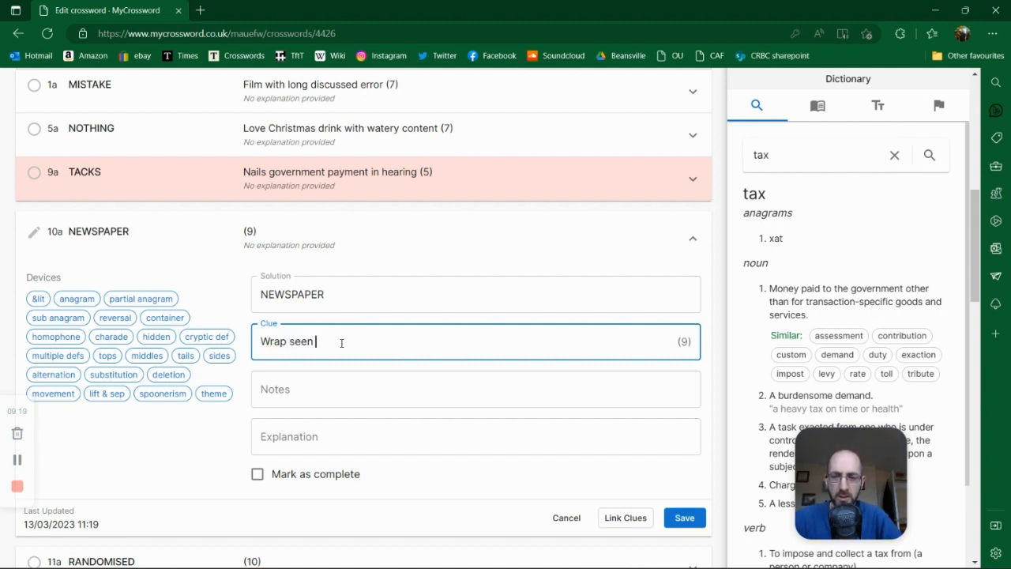
text( to change )
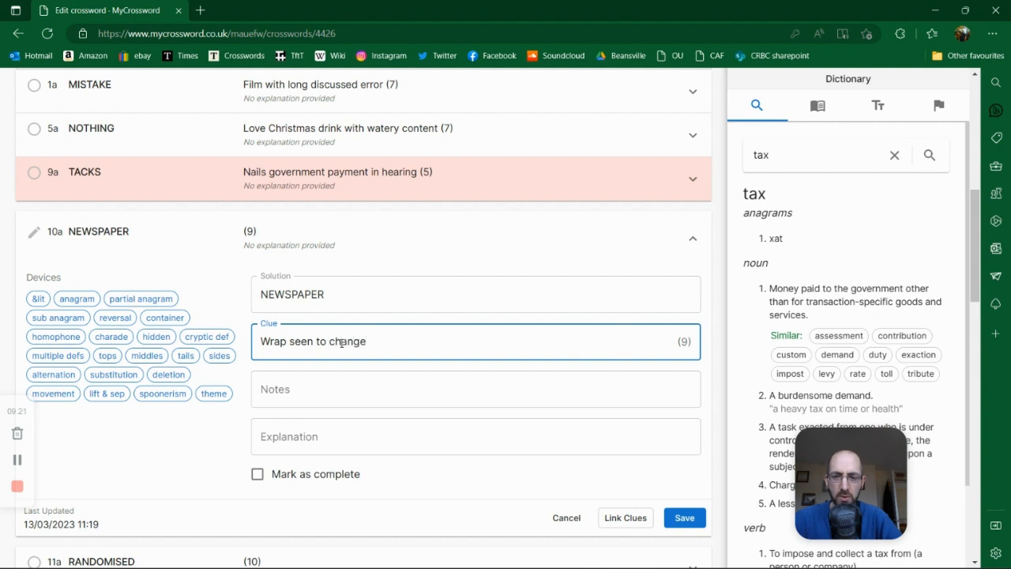
text(without pressure)
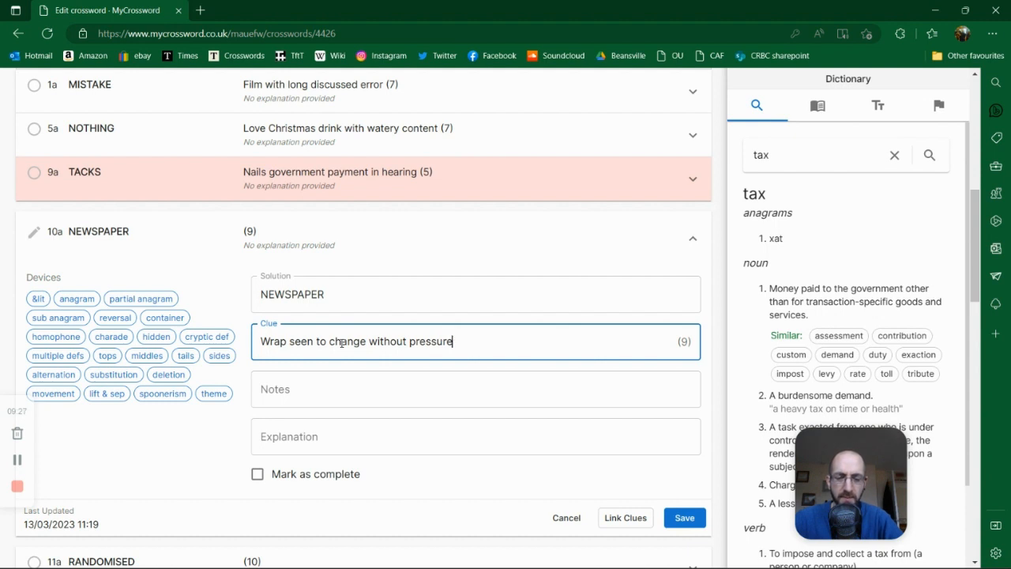
Step: Add "Part of press" at the start of the 10 across clue and put "wrap" in lower case
key(Home)
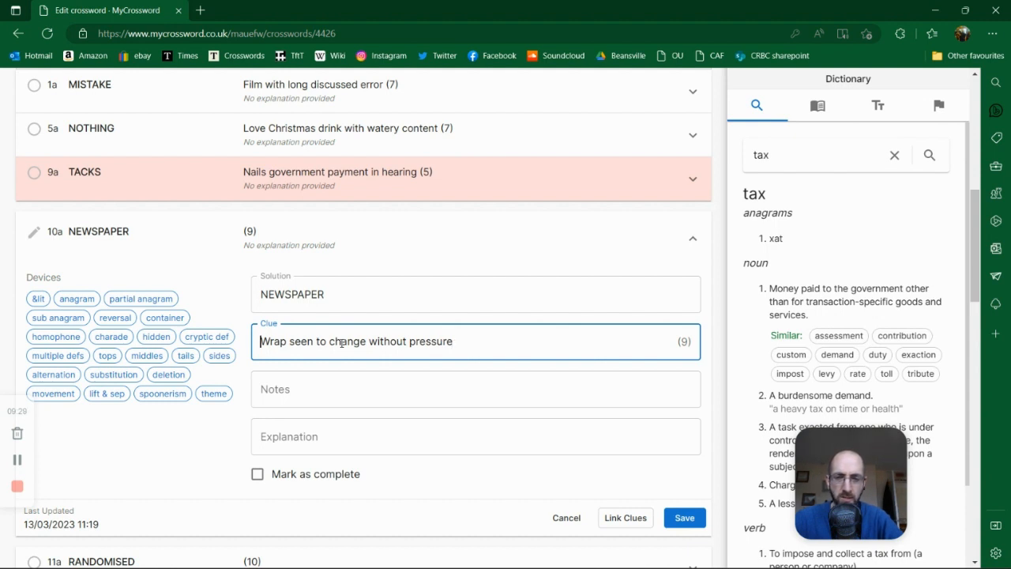
text(Perhaps)
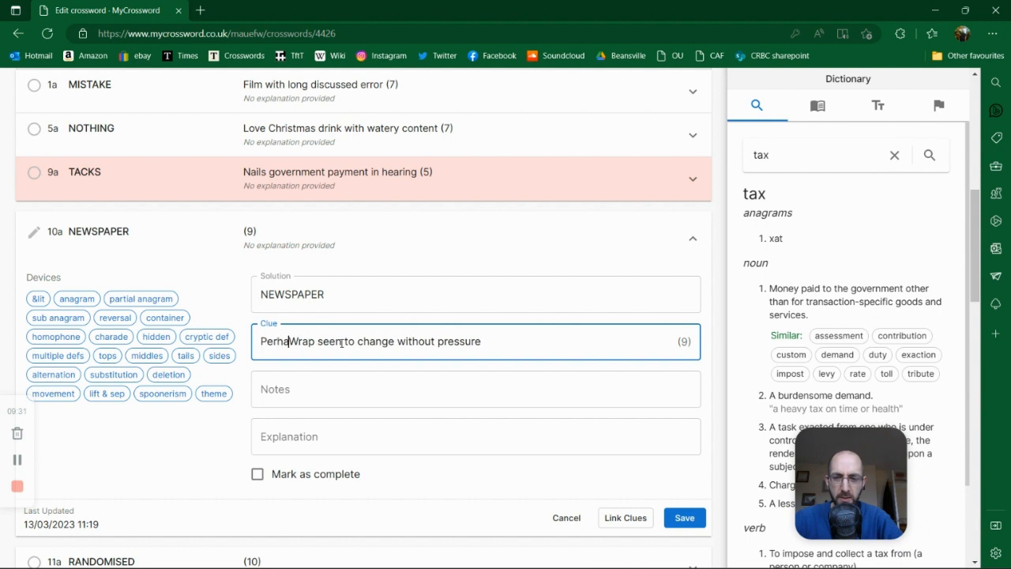
key(ctrl+BackSpace)
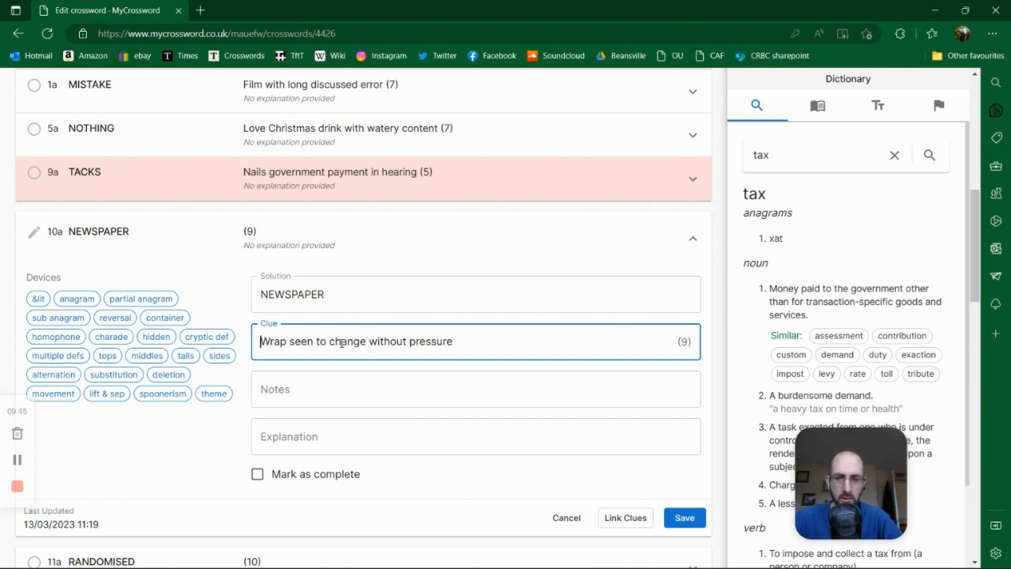
text(Part of pre)
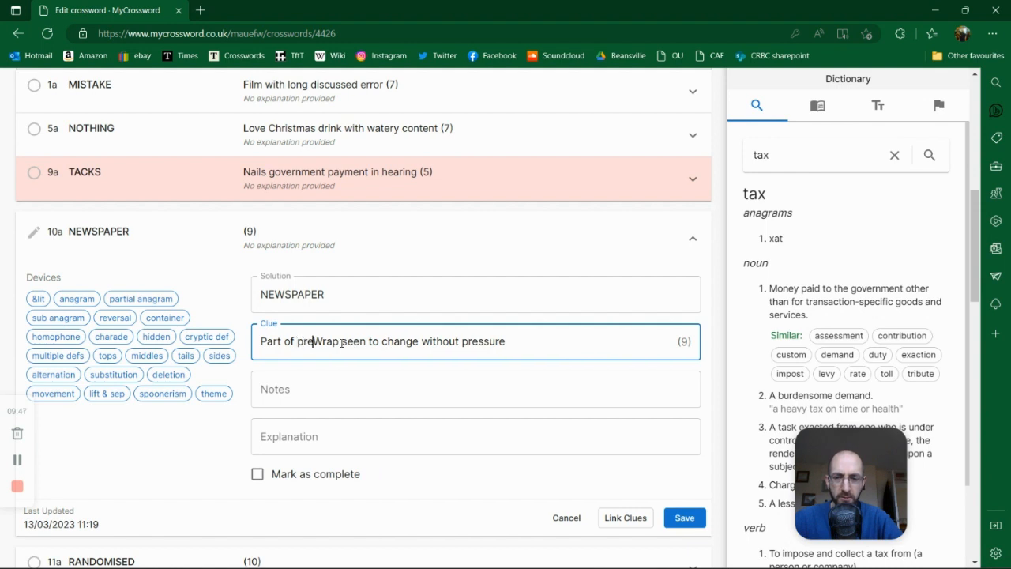
text(ss)
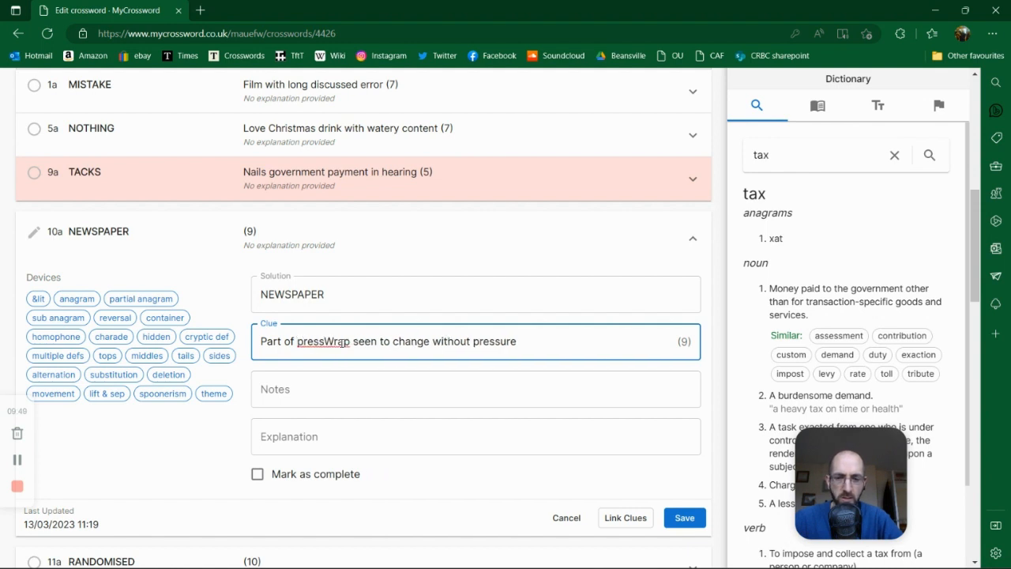
key(Delete)
text(w)
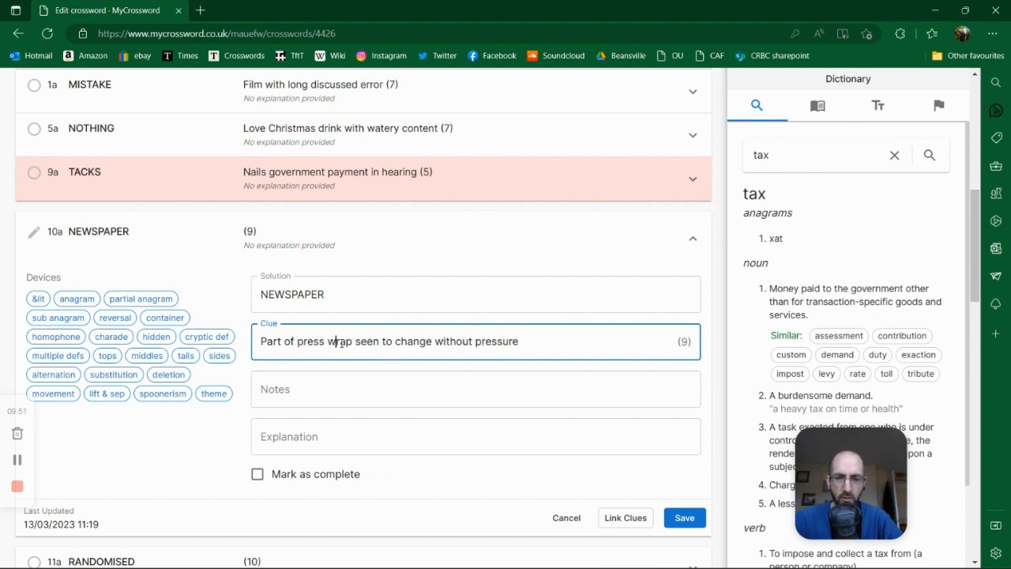
Step: Replace "Part of press" in the 10 across clue with "Perhaps Sun" and save the clue
click(377, 342)
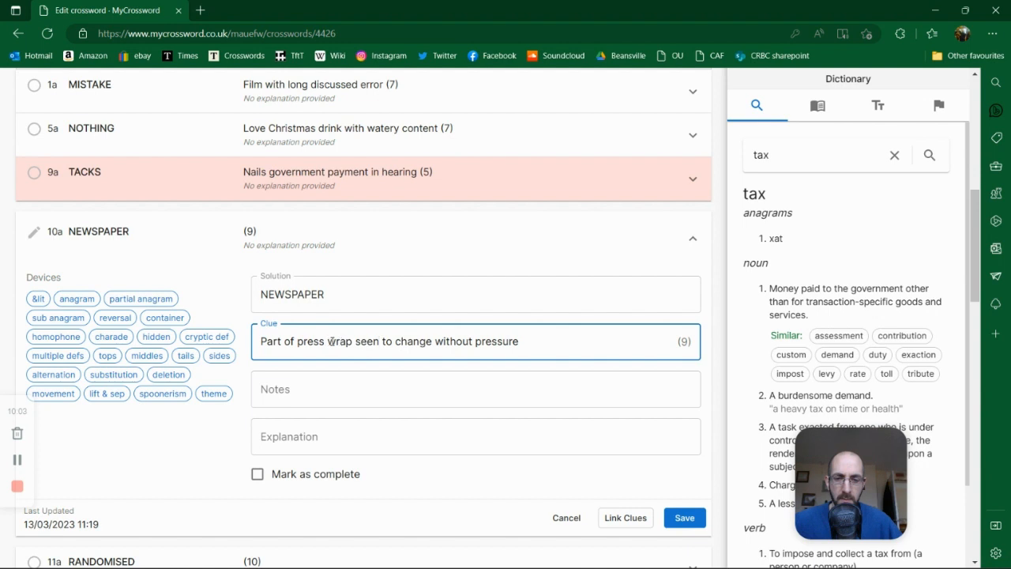
drag(330, 342, 254, 372)
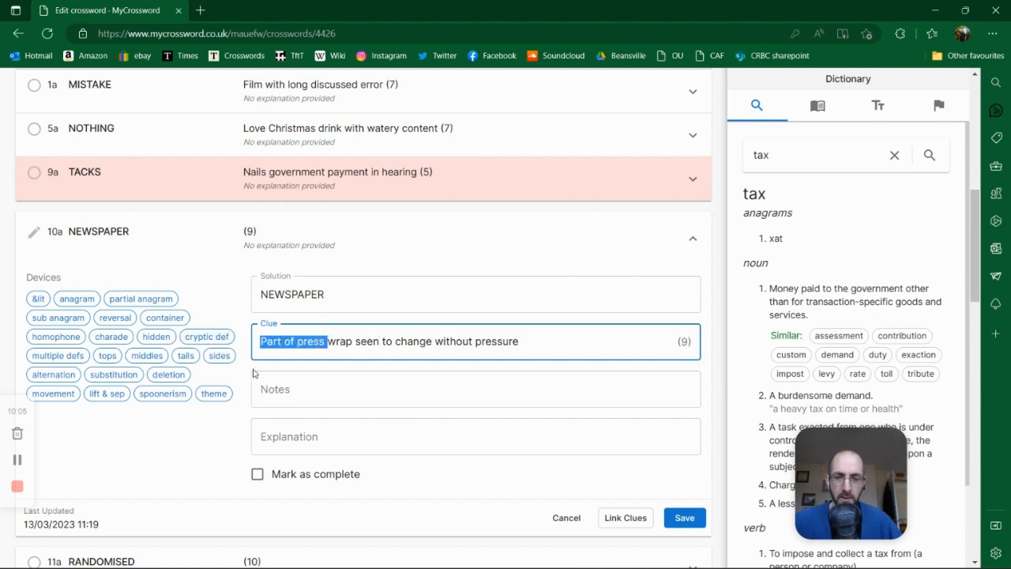
text(Perhaps SUn)
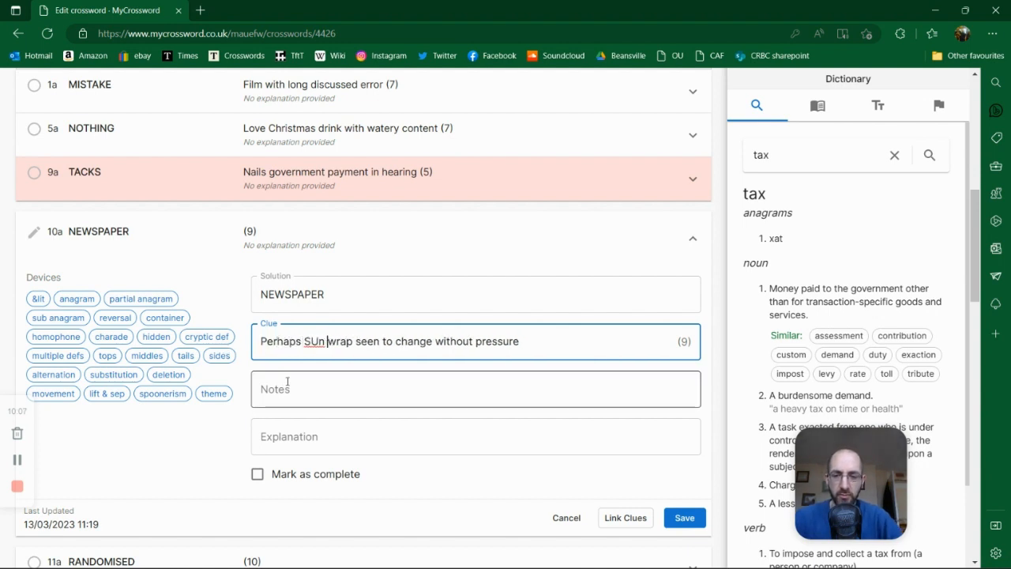
key(BackSpace)
key(BackSpace)
key(BackSpace)
text(un)
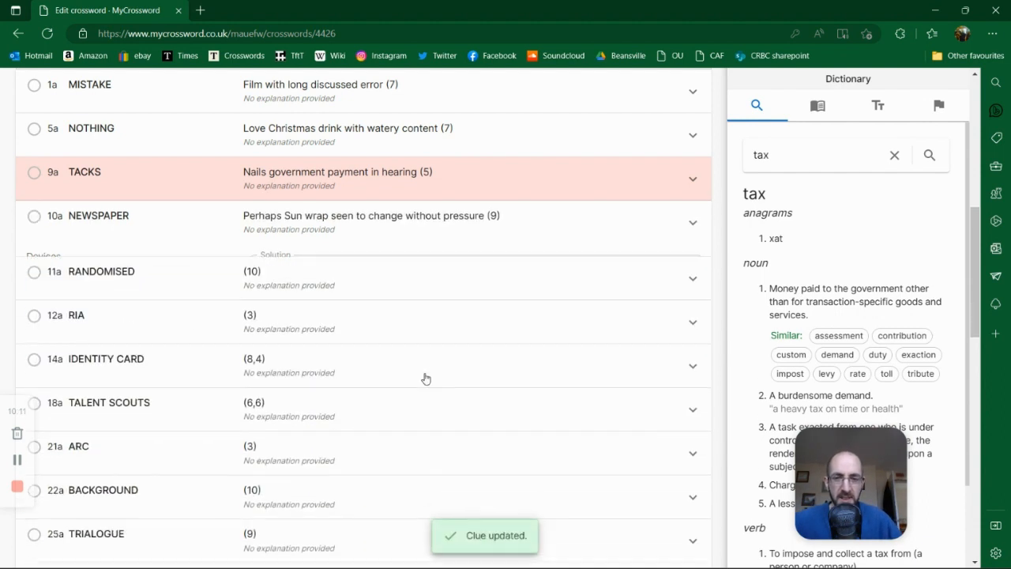
Step: Open the 11 across entry RANDOMISED and draft the clue opening, replacing "Mixed up maidens or" with "Confused maidens or"
click(305, 275)
click(350, 372)
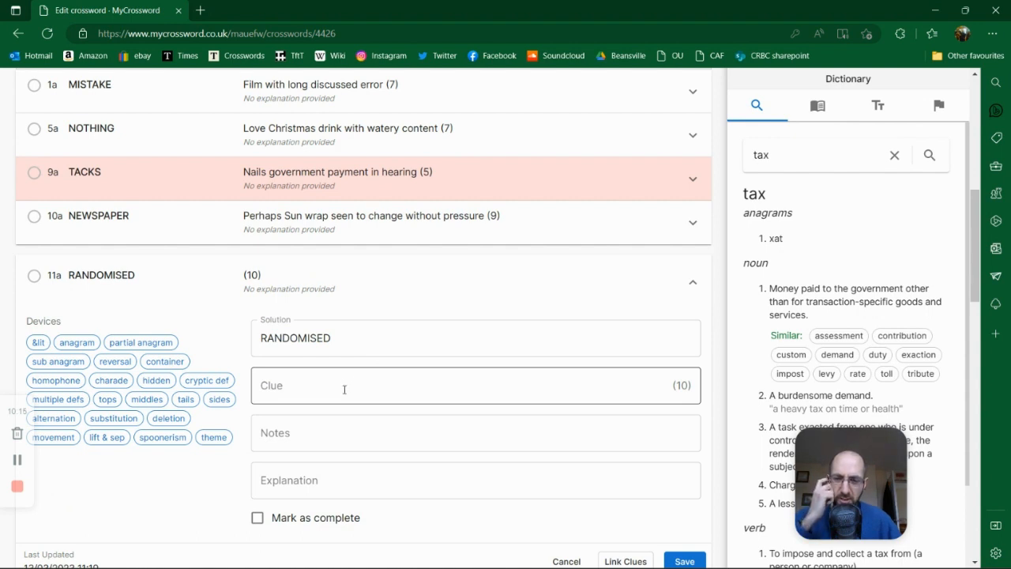
click(315, 387)
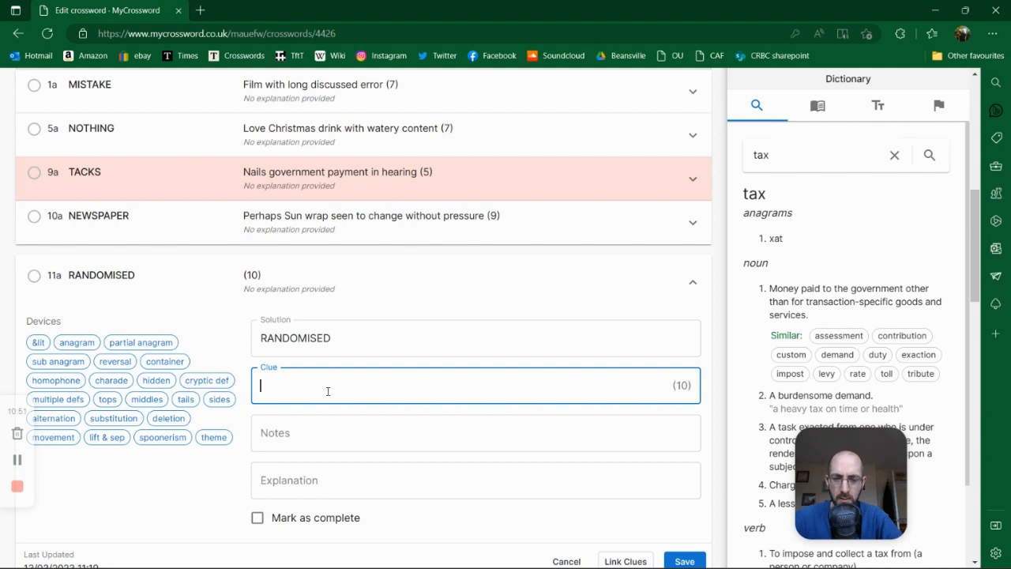
text(Mixed)
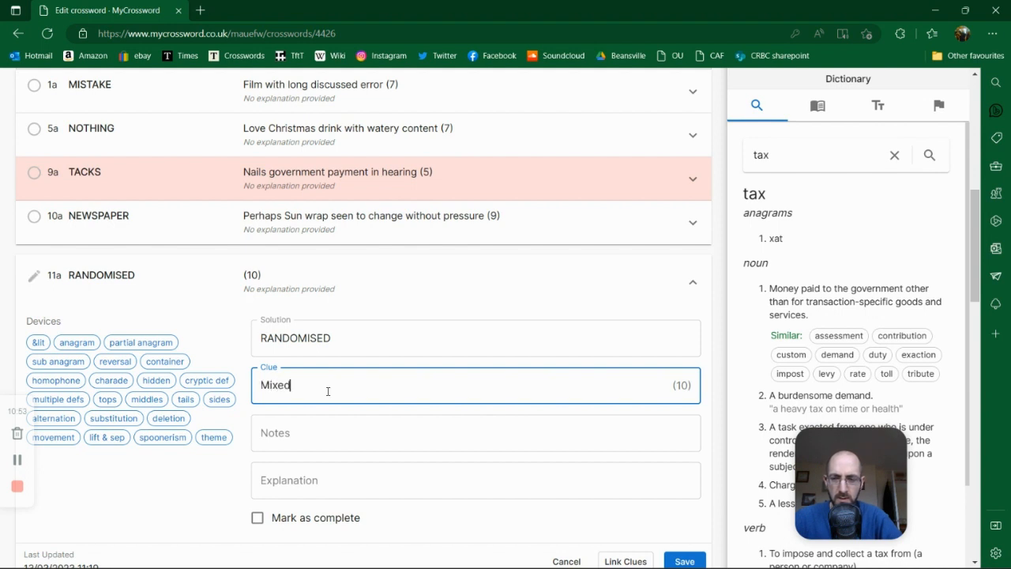
text( up maidens or)
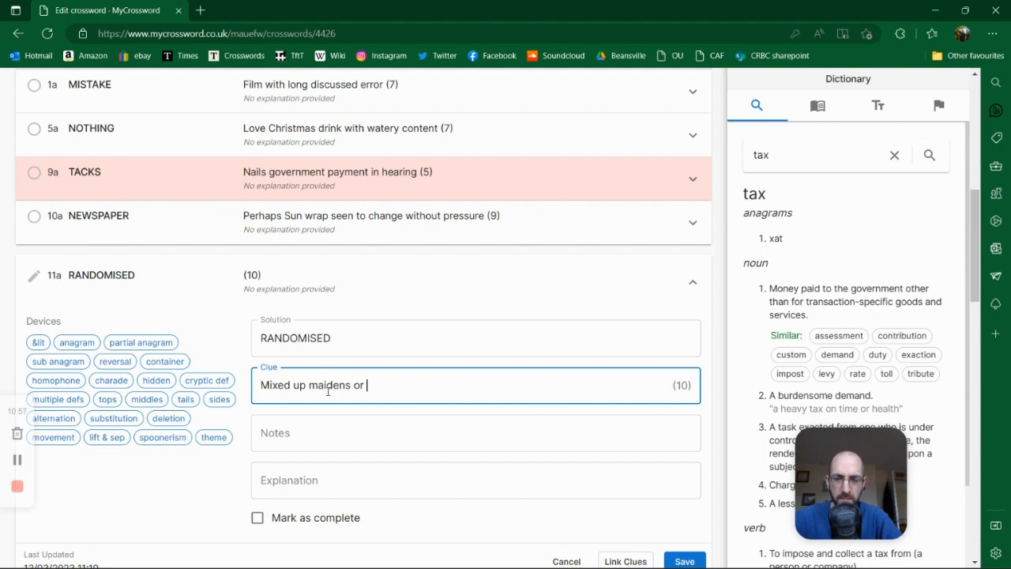
key(ctrl+a)
text(Co)
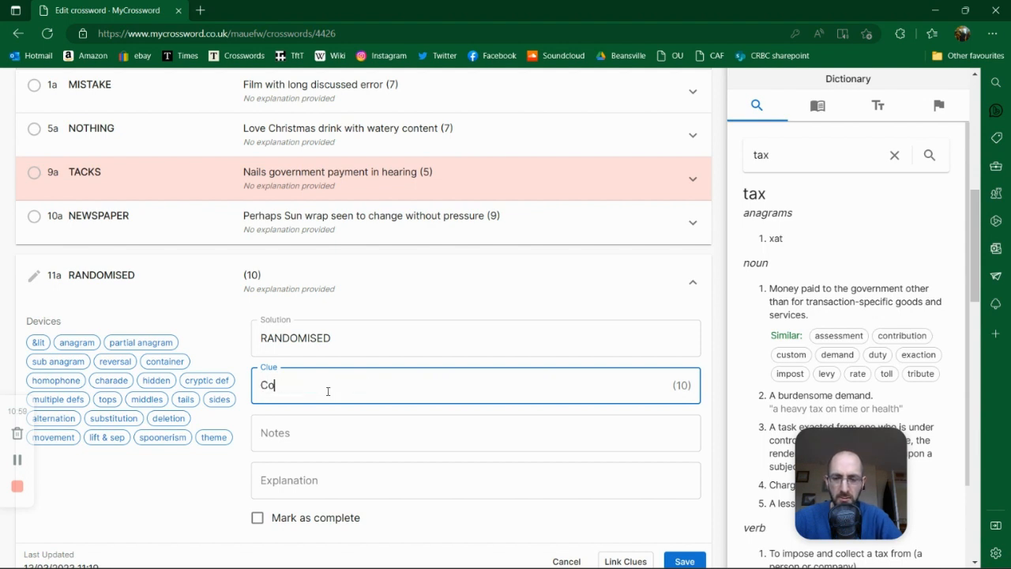
text(nfused maidens or)
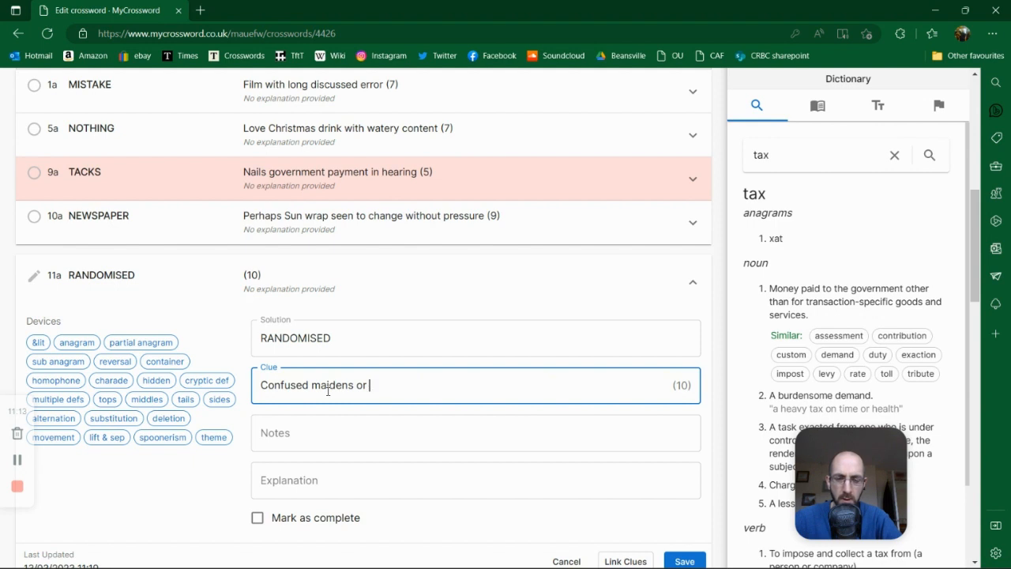
key(ctrl+a)
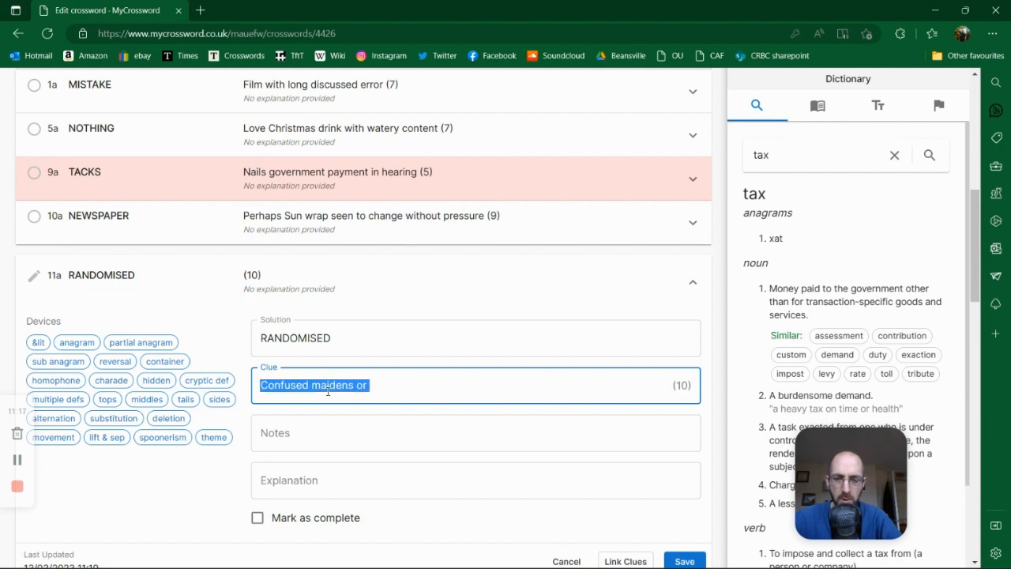
Step: Look up "randomise" in the dictionary to check its anagrams and definition for the 11 across clue
double_click(795, 155)
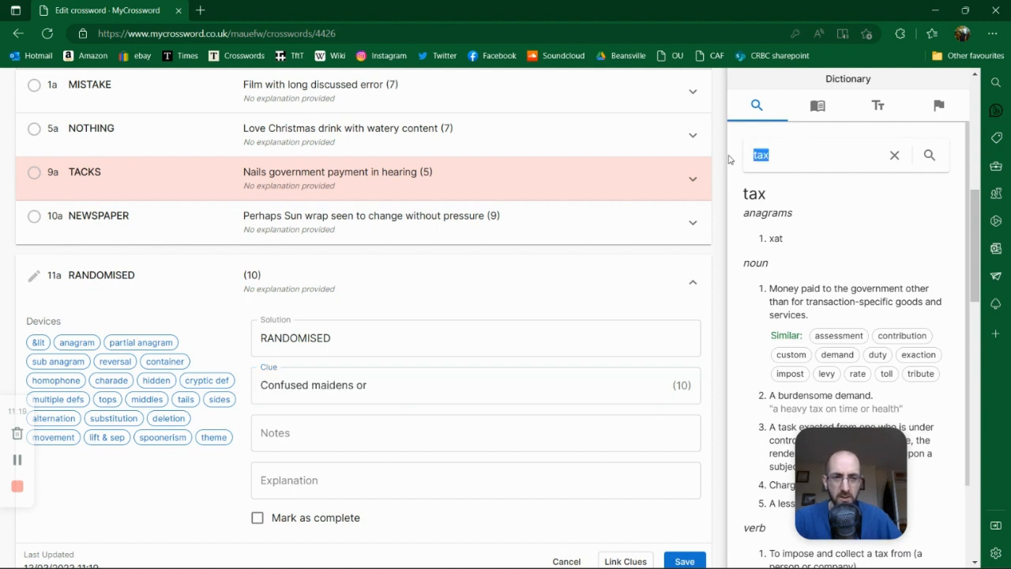
text(ma)
key(BackSpace)
key(BackSpace)
text(andomise)
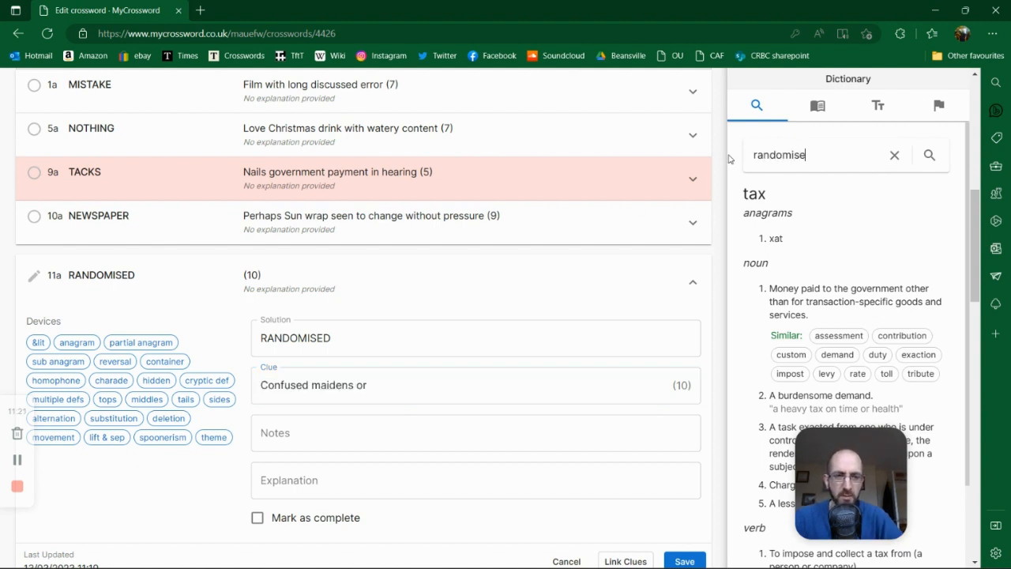
key(Return)
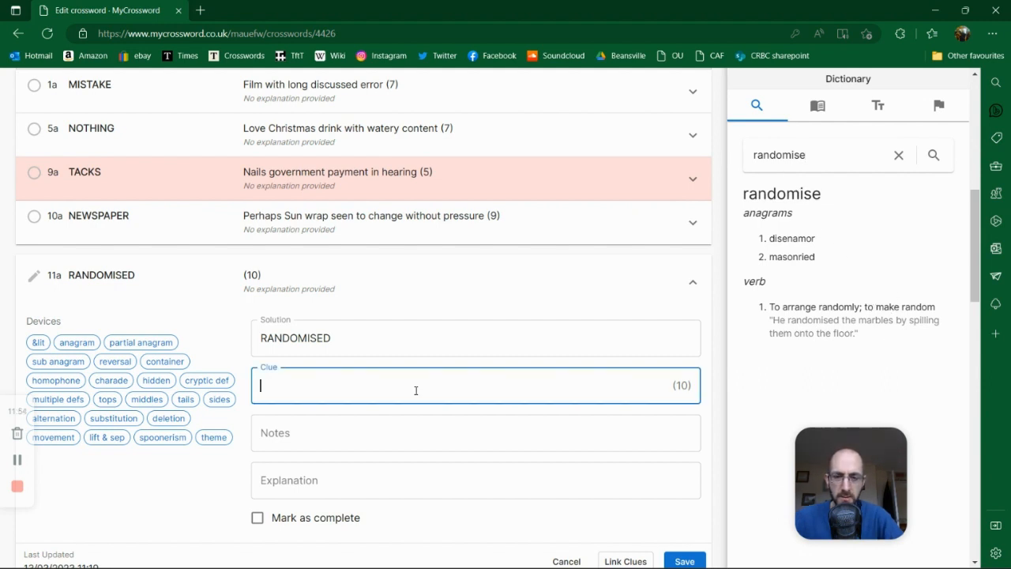
Step: Write the 11 across clue "Confused maidens - or out of order?" and save it
text(Confused )
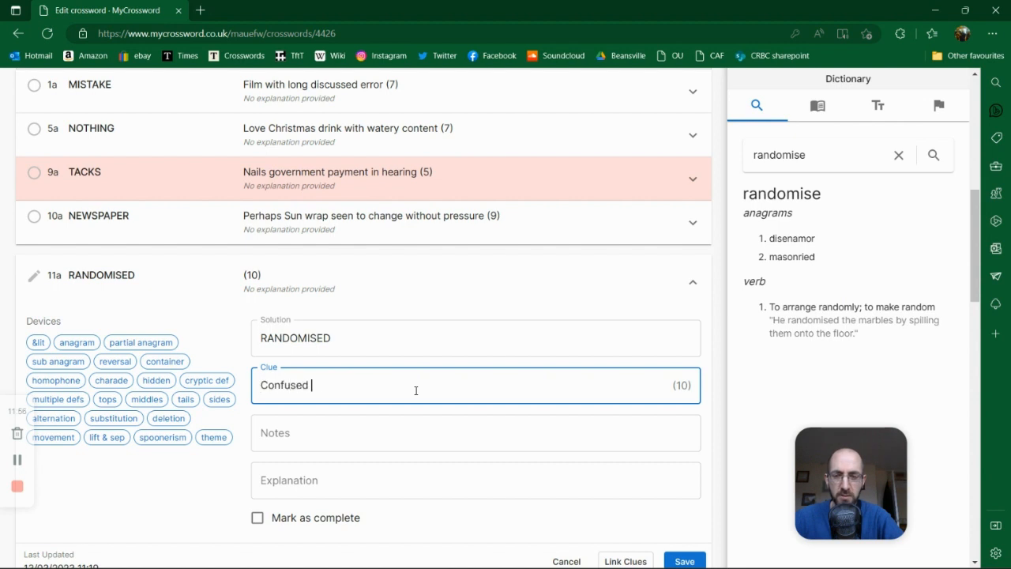
text(maidens or)
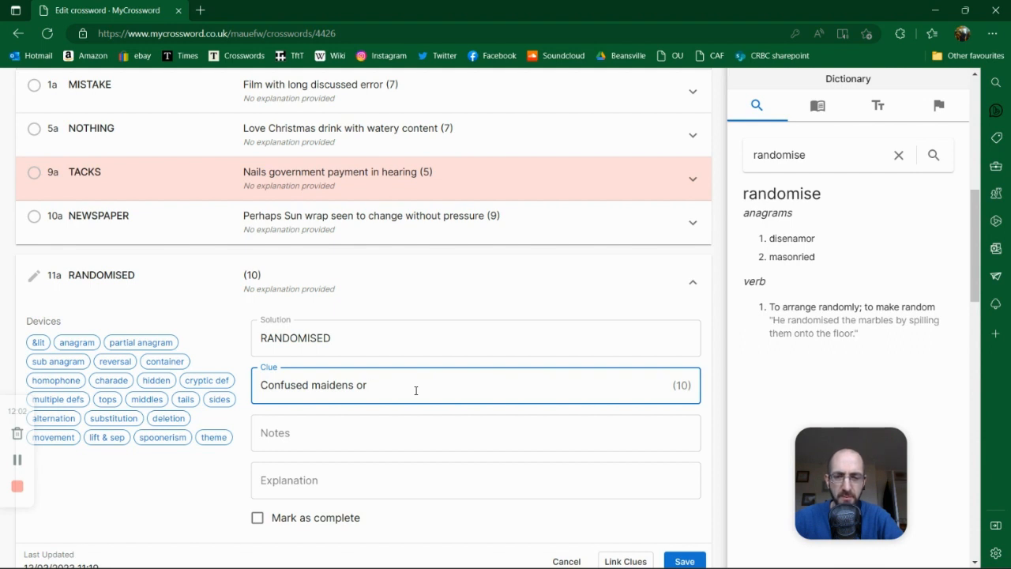
key(BackSpace)
key(BackSpace)
key(BackSpace)
text(- or out of order?)
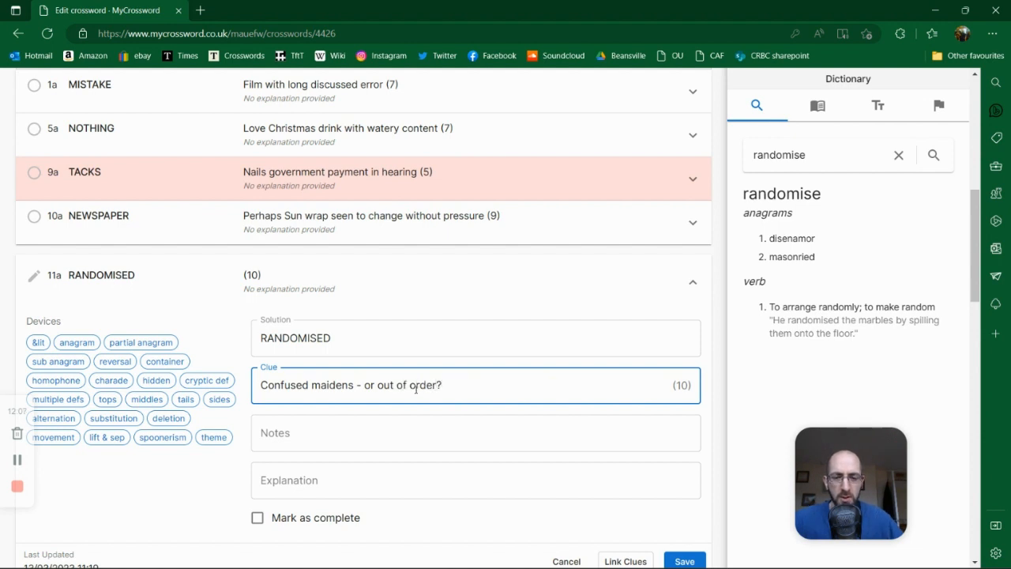
scroll(553, 419, down, 1)
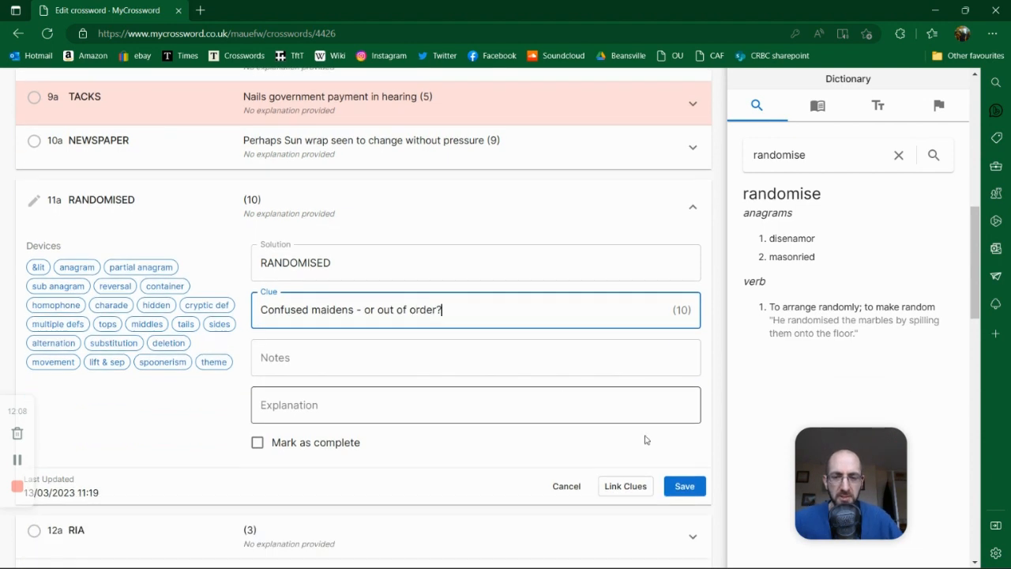
click(695, 485)
scroll(439, 409, up, 3)
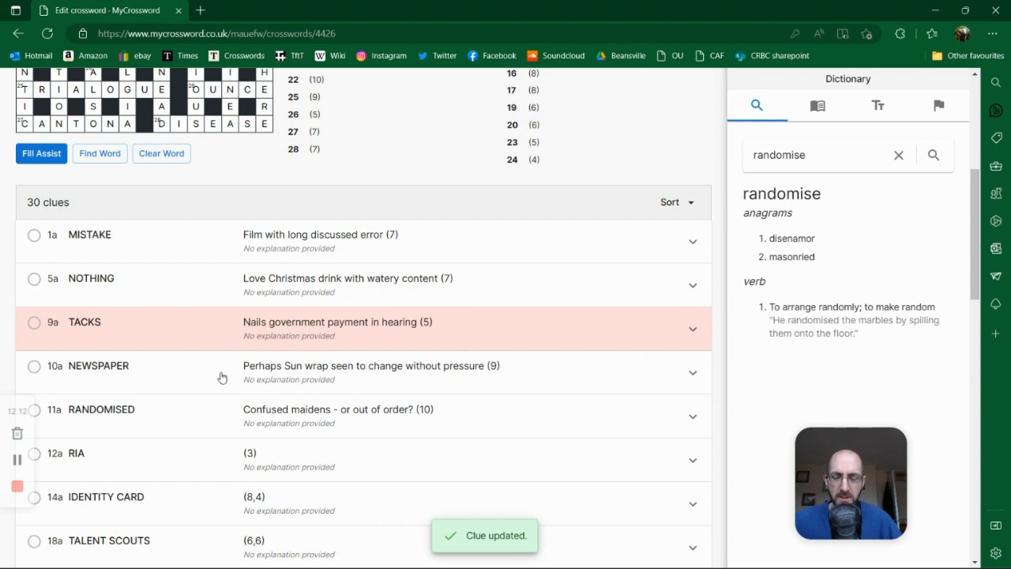
scroll(237, 387, down, 1)
scroll(300, 371, down, 1)
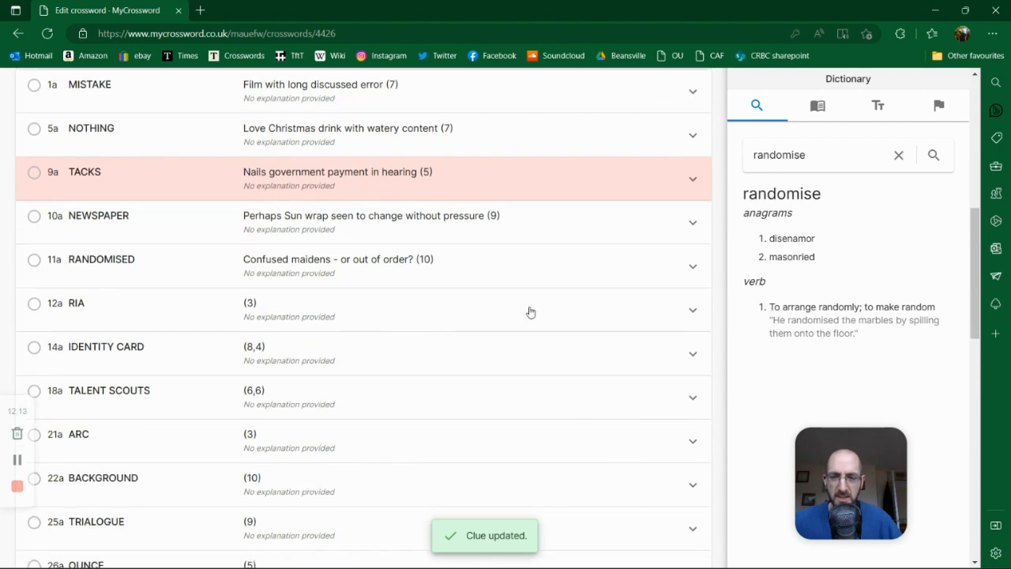
Step: Write the clue "Carriage reversed in drowned valley" for the 12 across entry RIA and save it
click(699, 315)
click(332, 431)
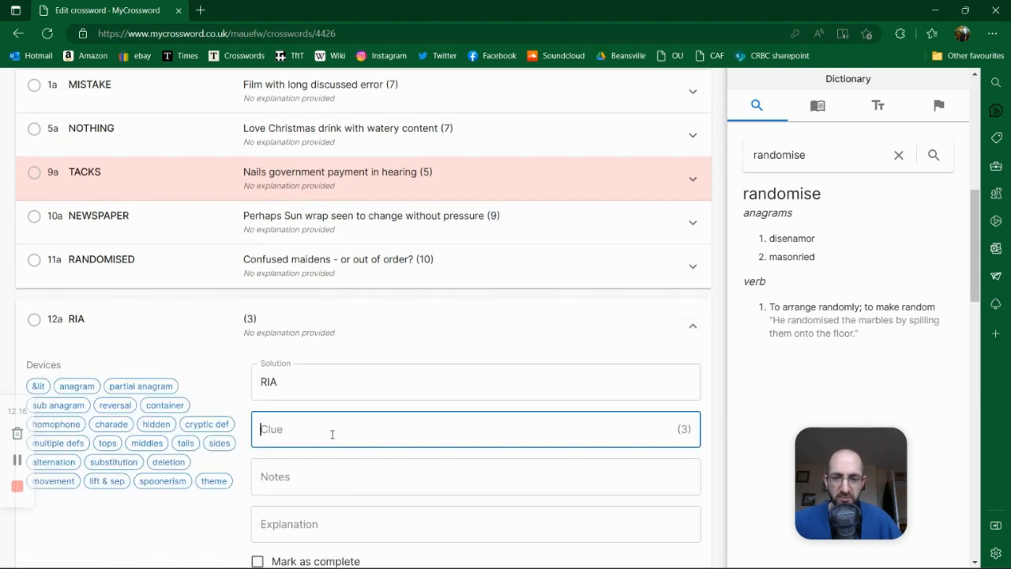
scroll(324, 419, down, 2)
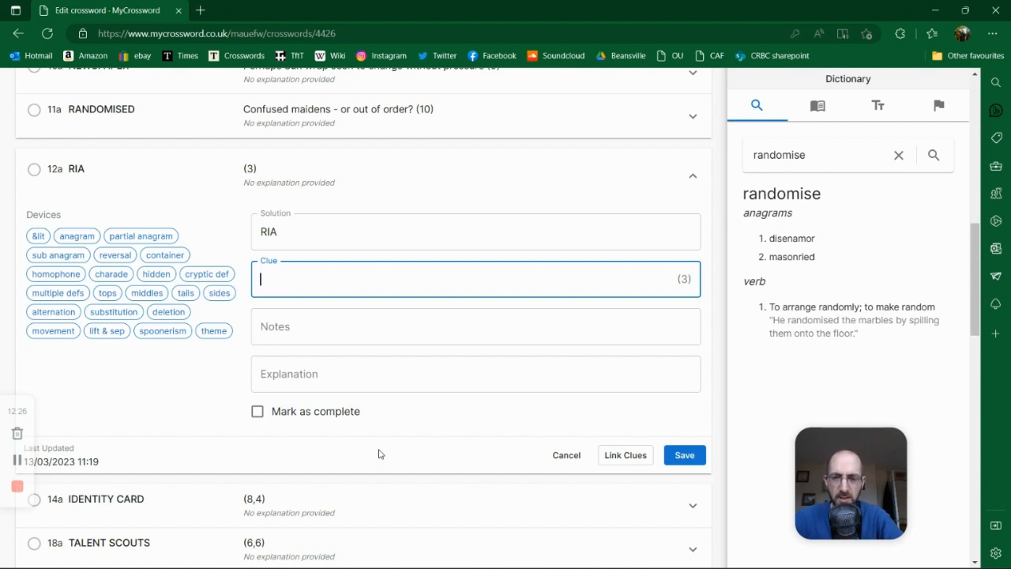
text(Carriage )
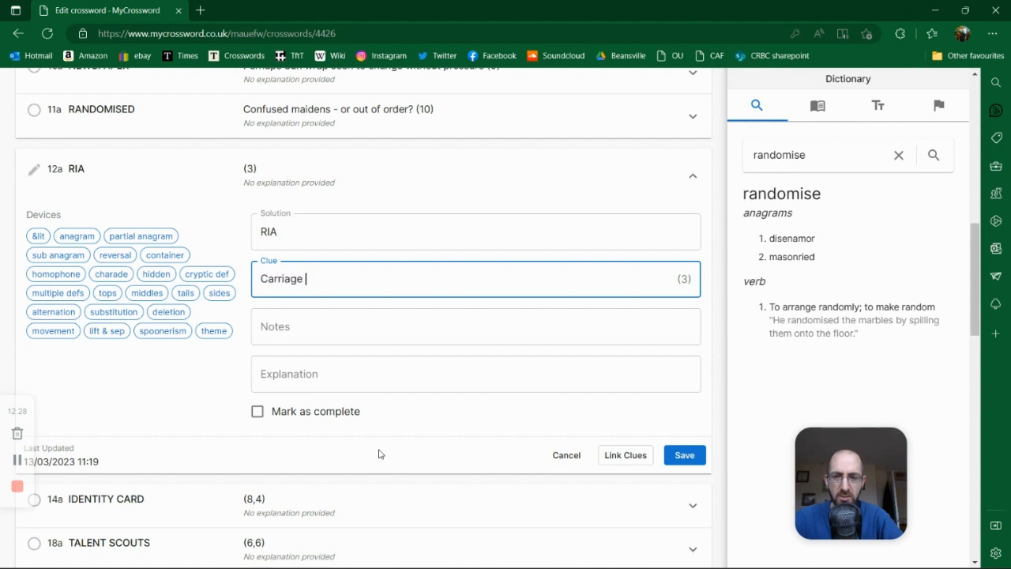
text(reversed in )
text(drown)
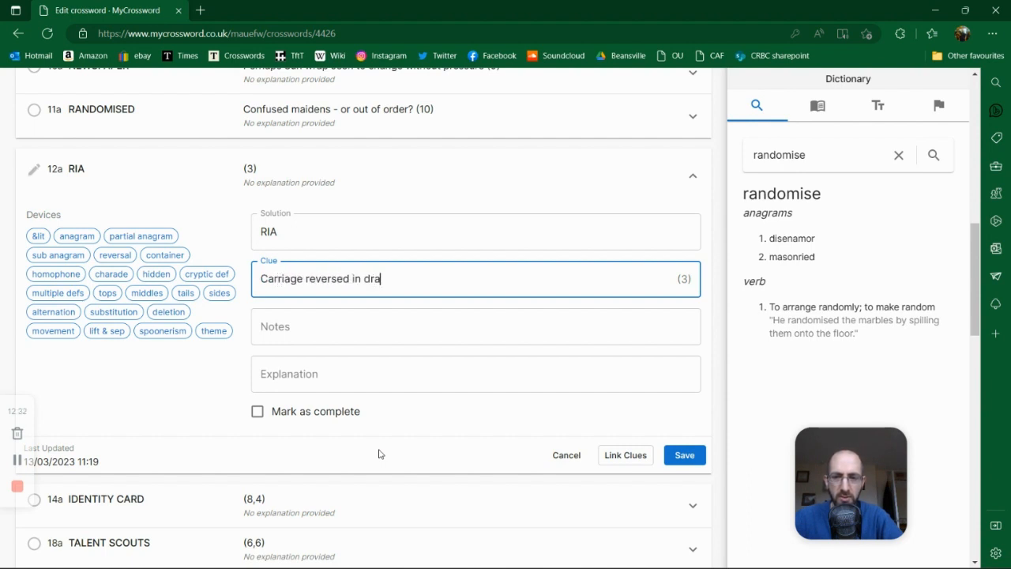
text(ed vallege)
key(BackSpace)
key(BackSpace)
text(y)
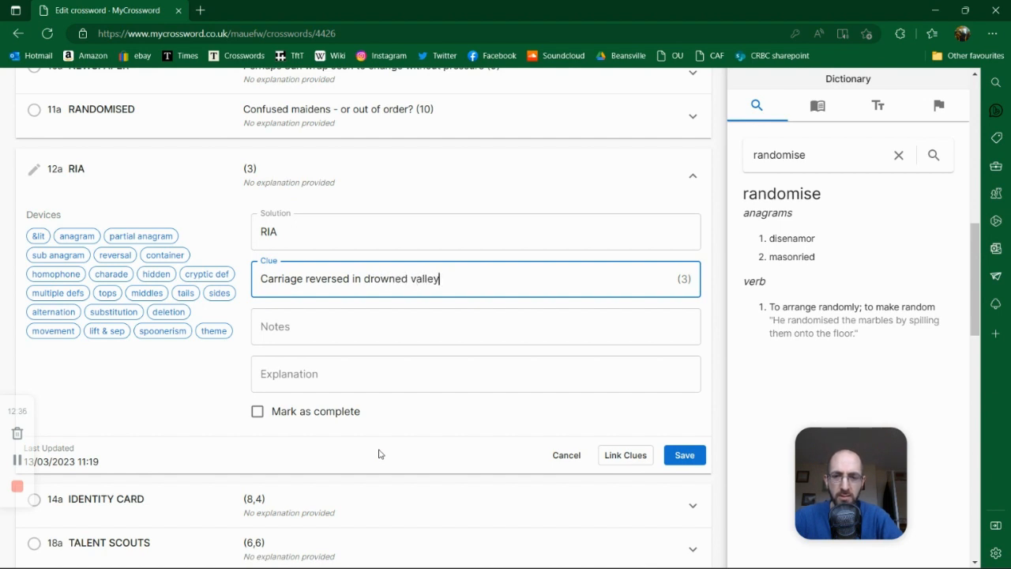
click(698, 458)
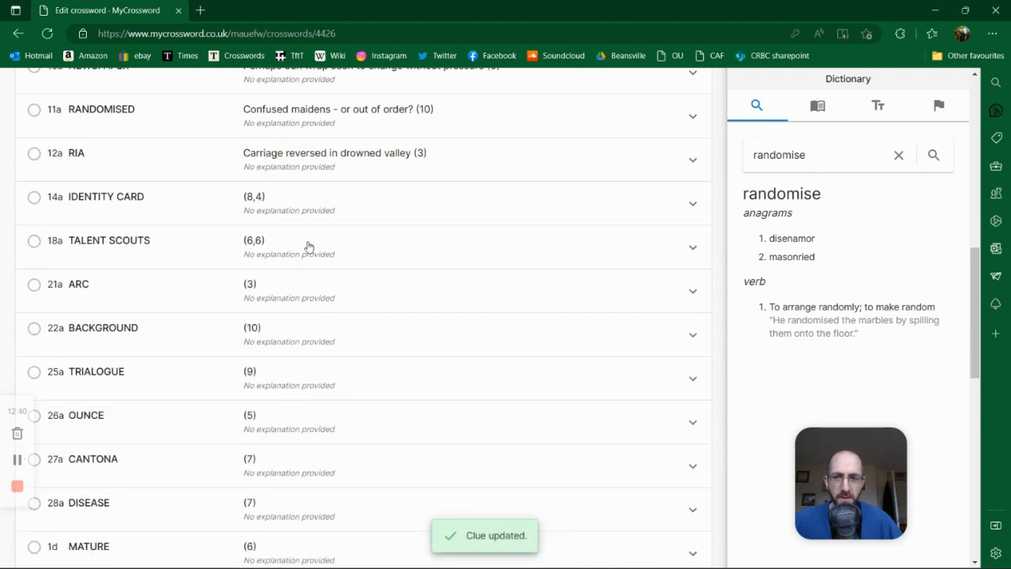
Step: Write the clue "Proof of being deity - dirt can change" for the 14 across entry IDENTITY CARD and save it
click(306, 215)
click(330, 321)
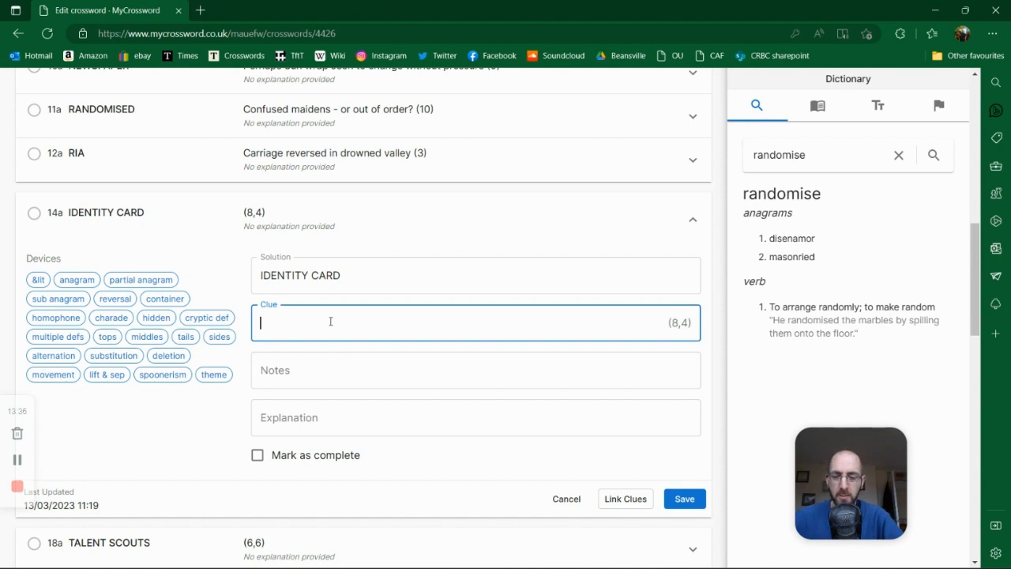
text(Per)
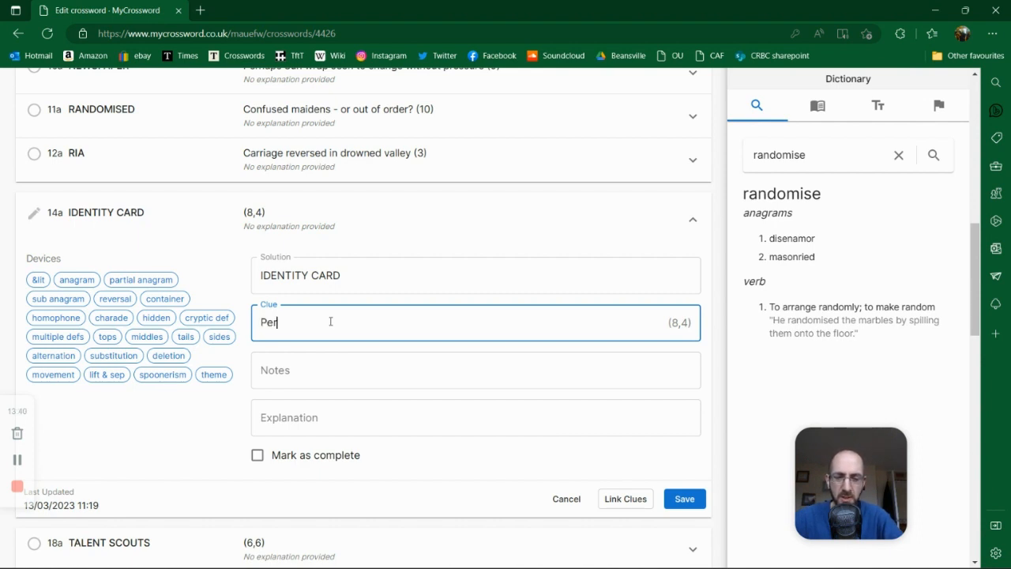
key(BackSpace)
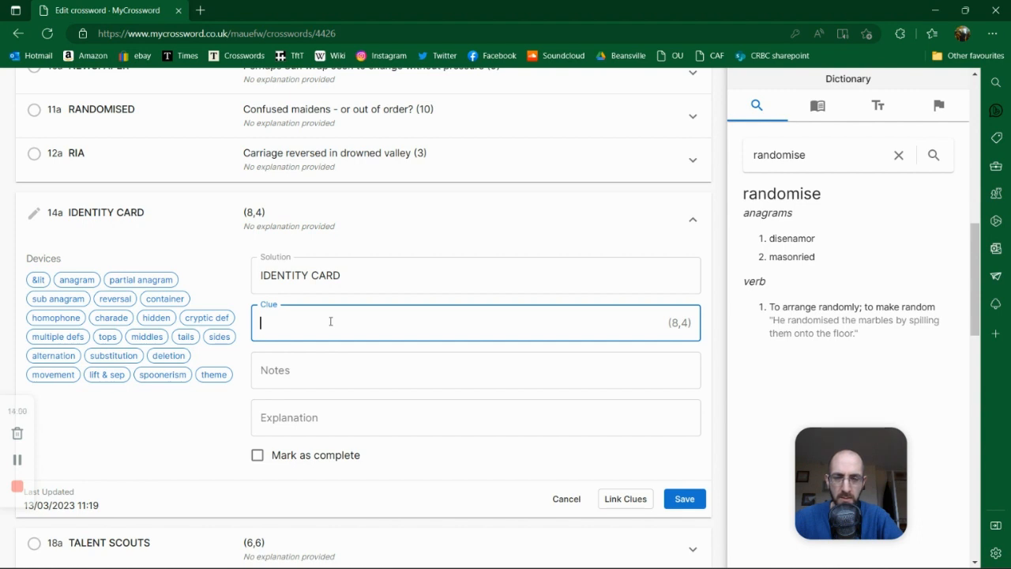
text(Proof of ne)
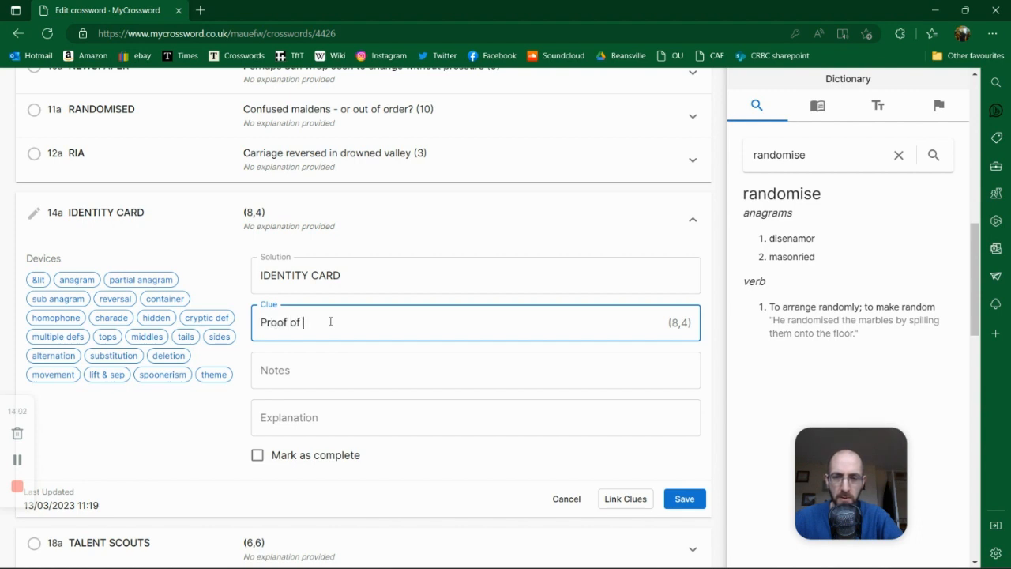
key(BackSpace)
key(BackSpace)
text(being)
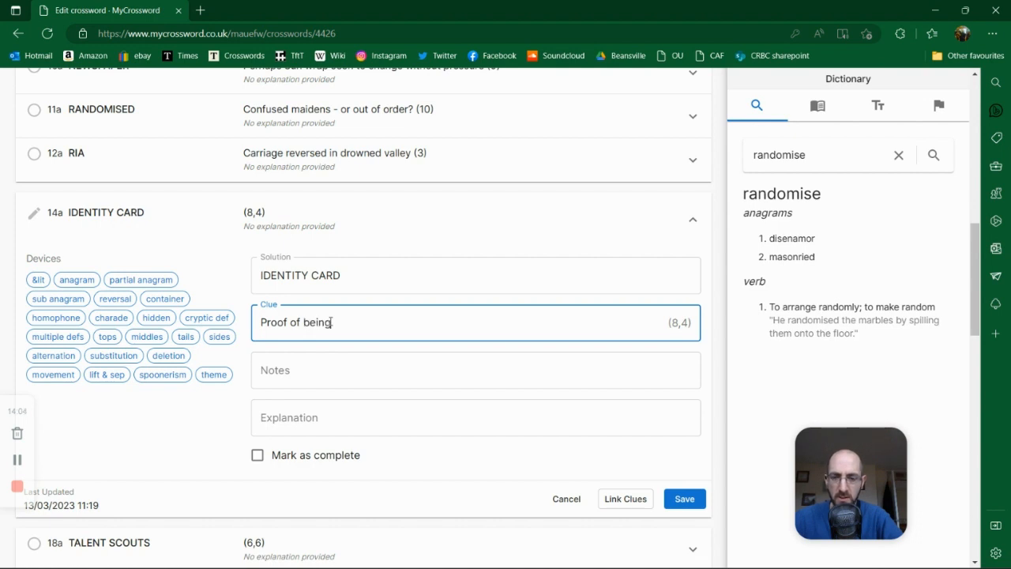
text( deity )
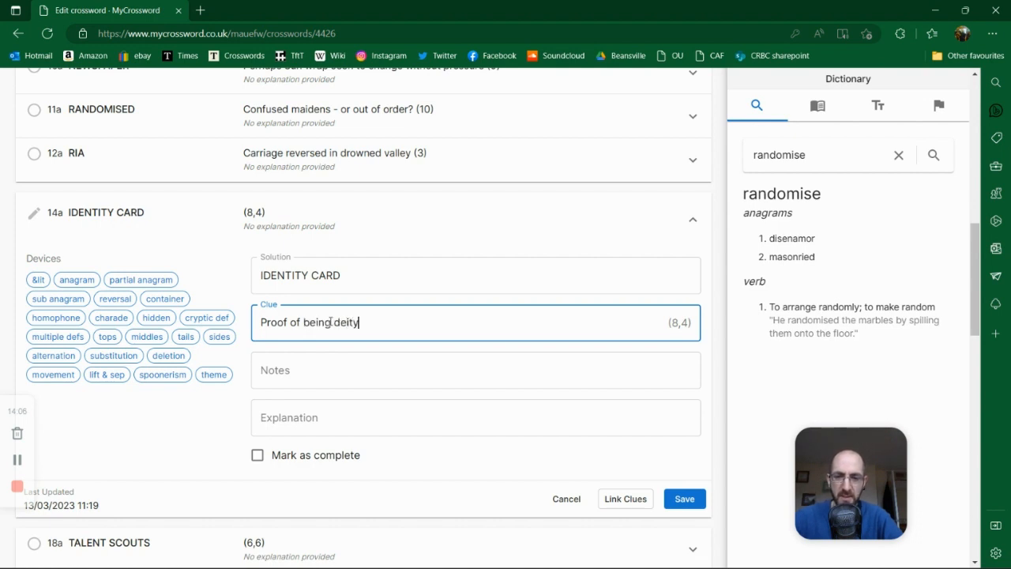
text(- dire)
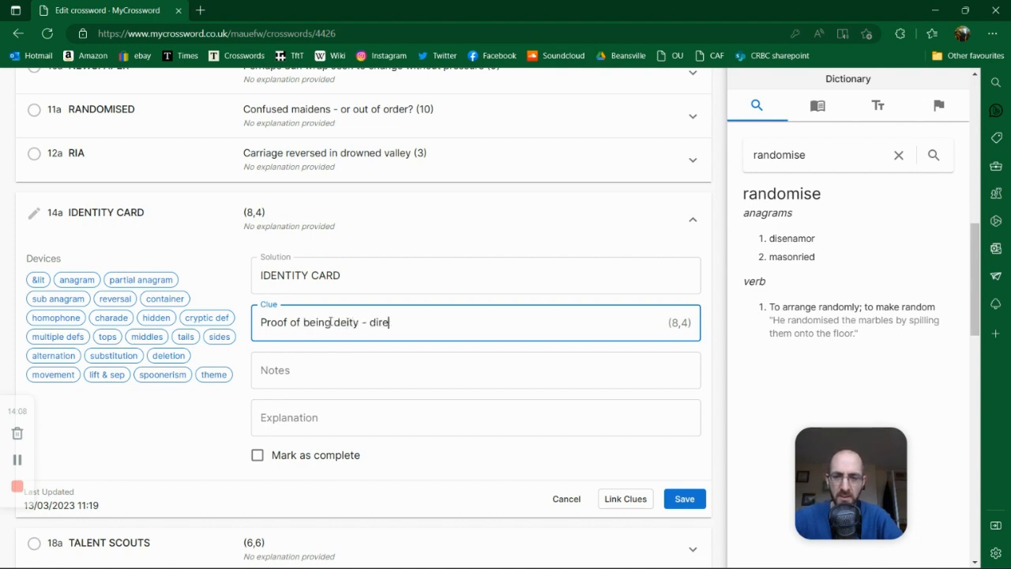
key(BackSpace)
text(t can change)
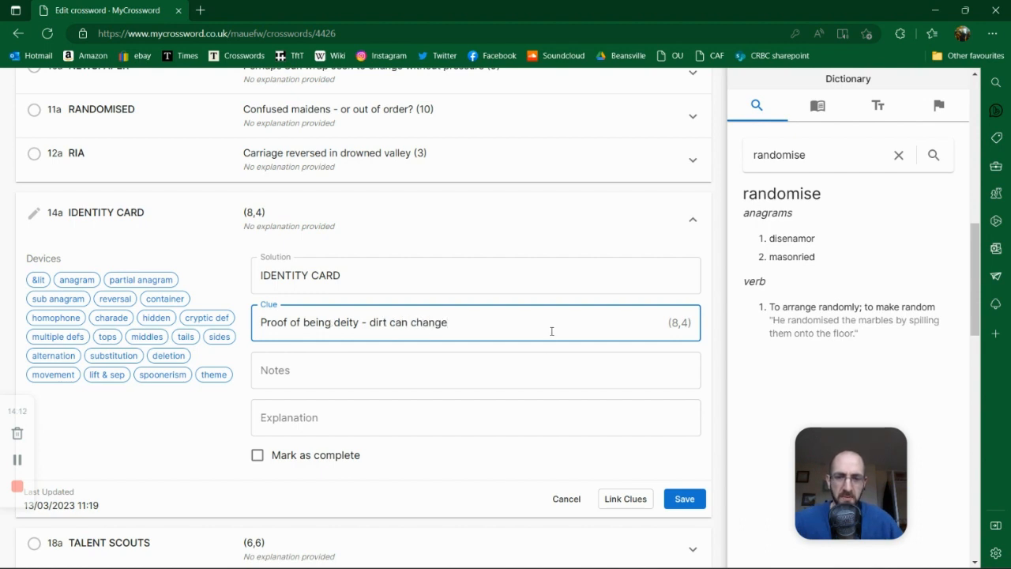
click(693, 496)
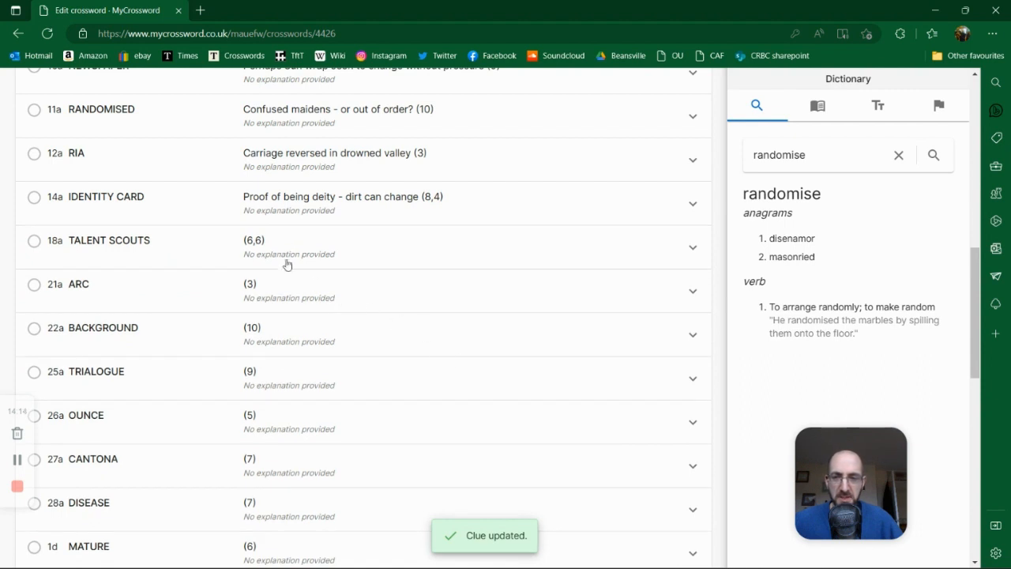
Step: Write the clue "Curve found in parchment" for the 21 across entry ARC and save it
click(319, 291)
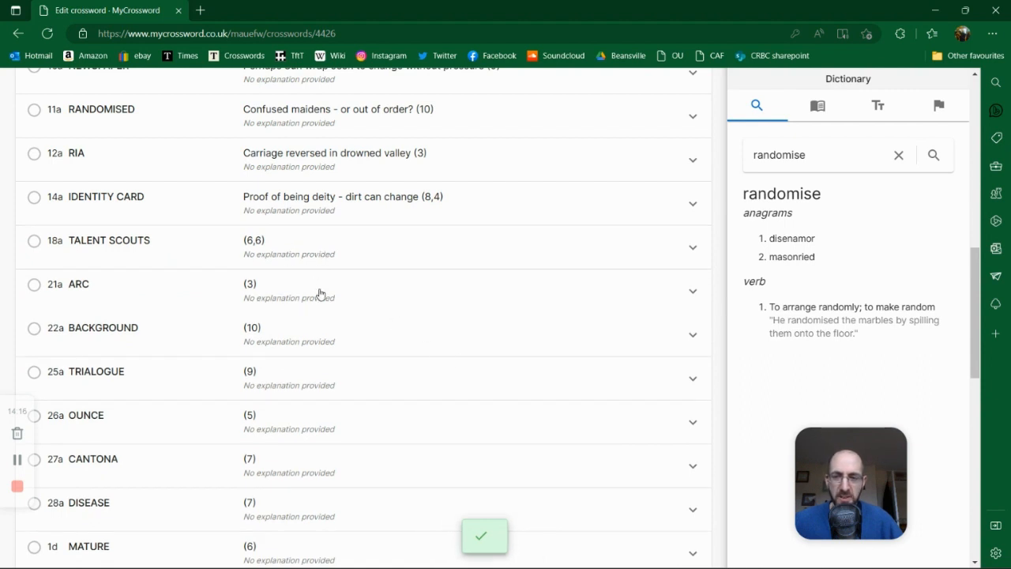
click(327, 412)
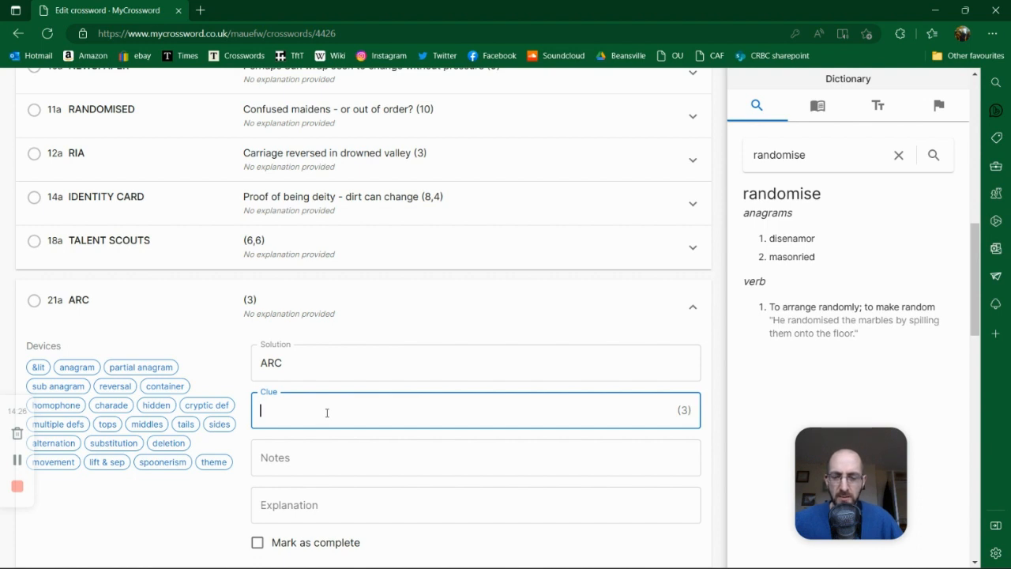
text(Curve )
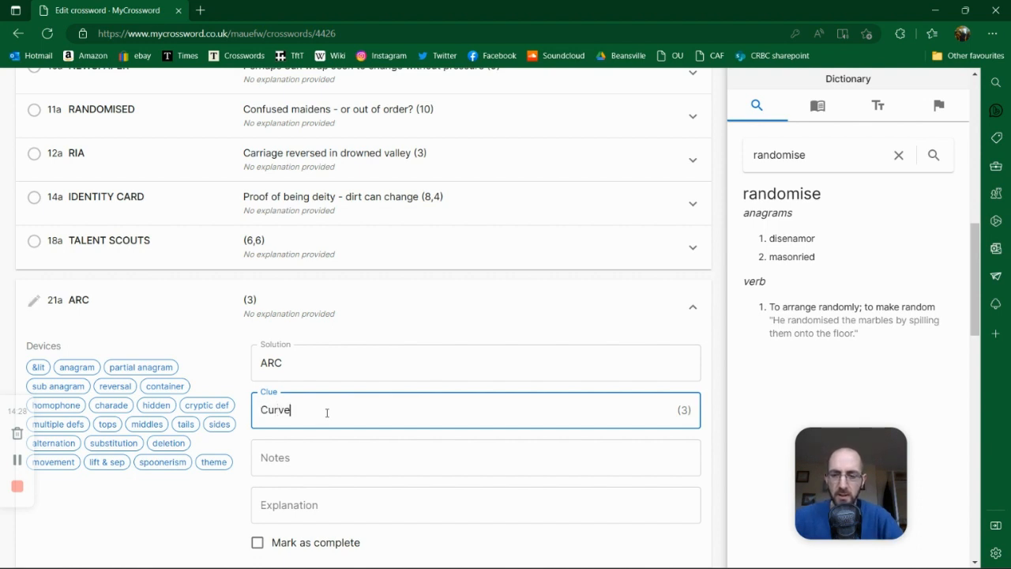
text(found in )
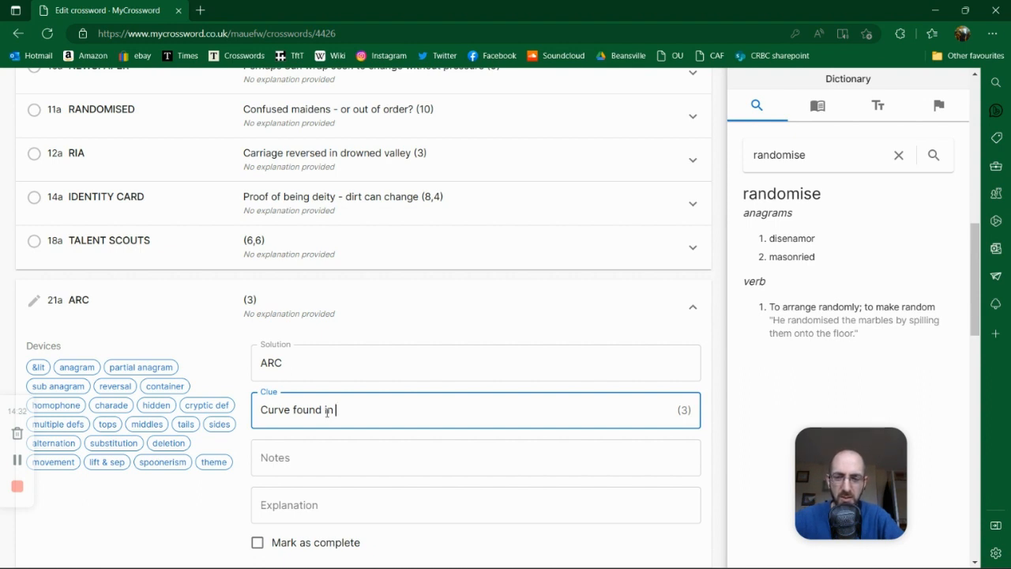
text(parchment)
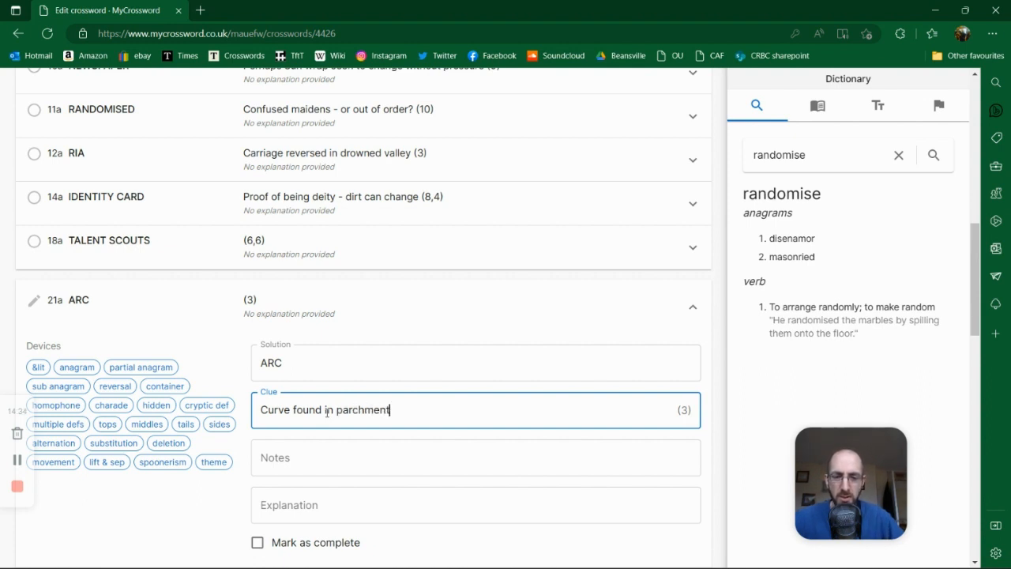
scroll(392, 429, down, 1)
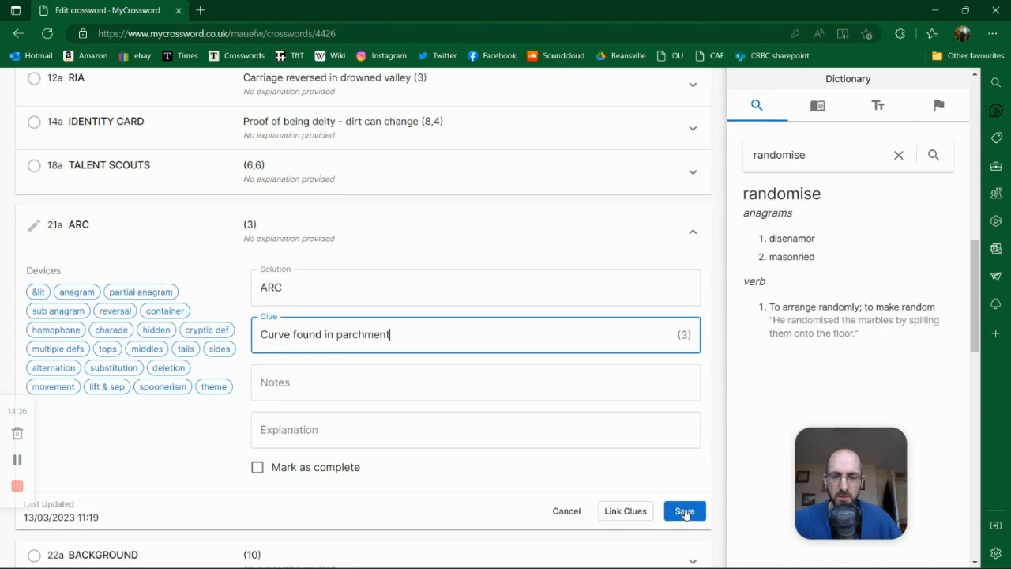
click(682, 511)
Step: Write the clue "Story books cost us outrageously - we're looking for art?" for the 18 across entry TALENT SCOUTS and save it
scroll(309, 267, up, 1)
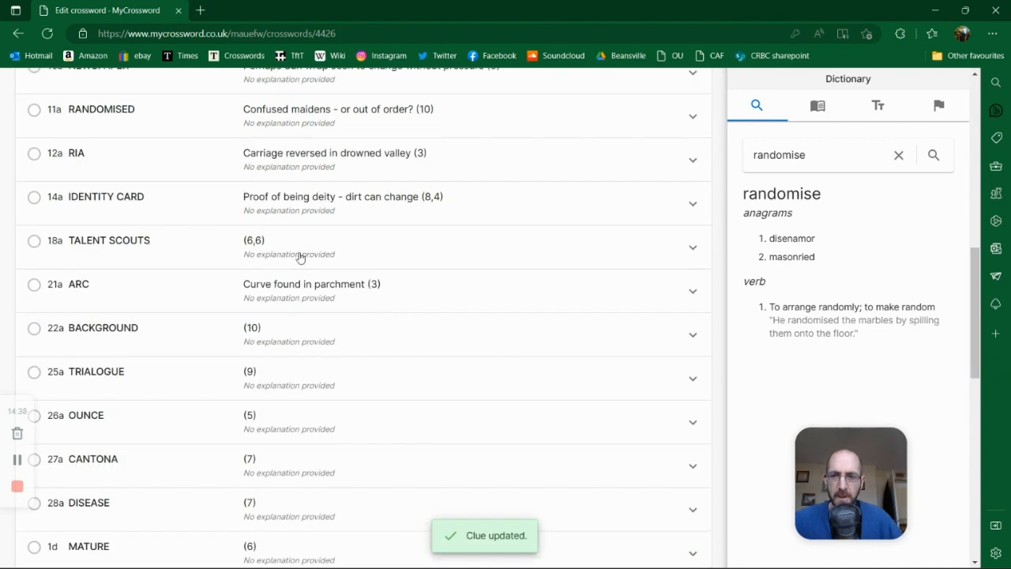
click(304, 273)
click(310, 379)
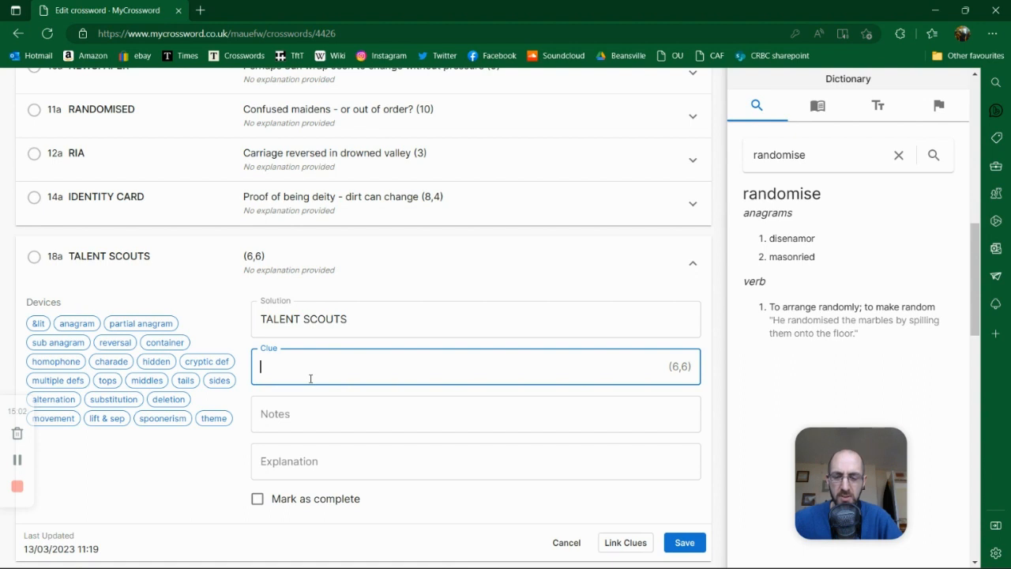
text(Story books)
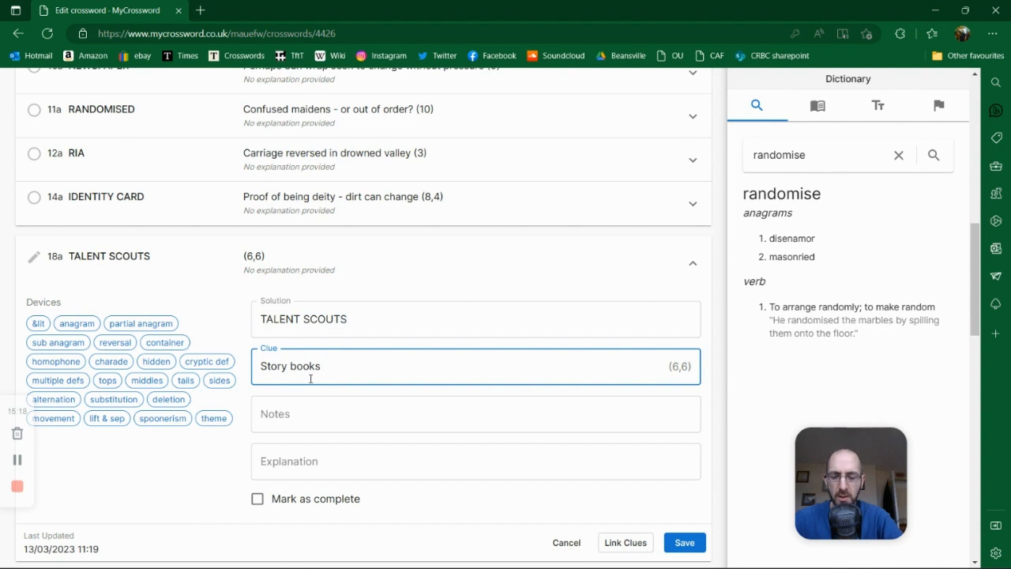
text(cost us )
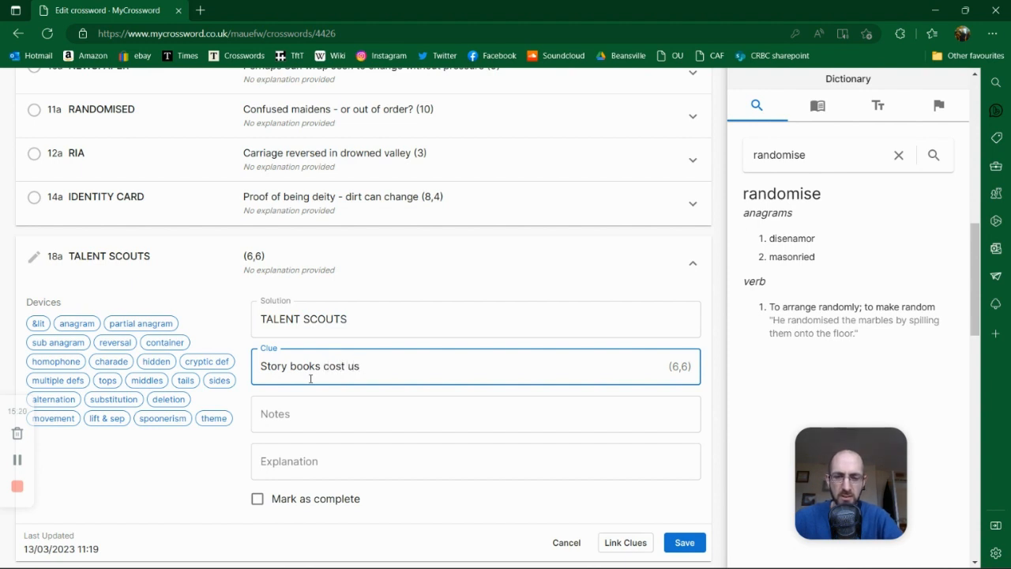
text(outr)
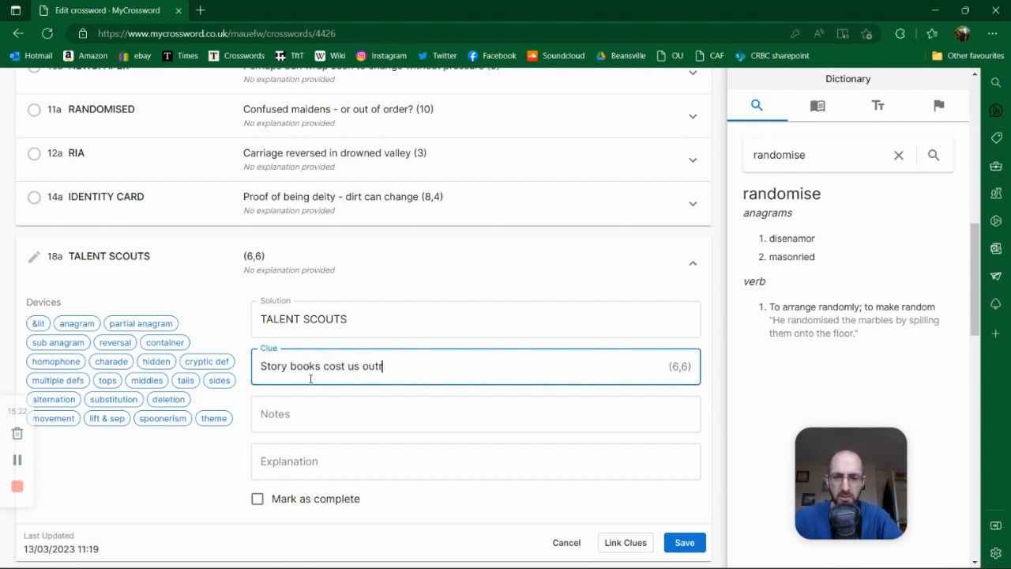
text(ageously)
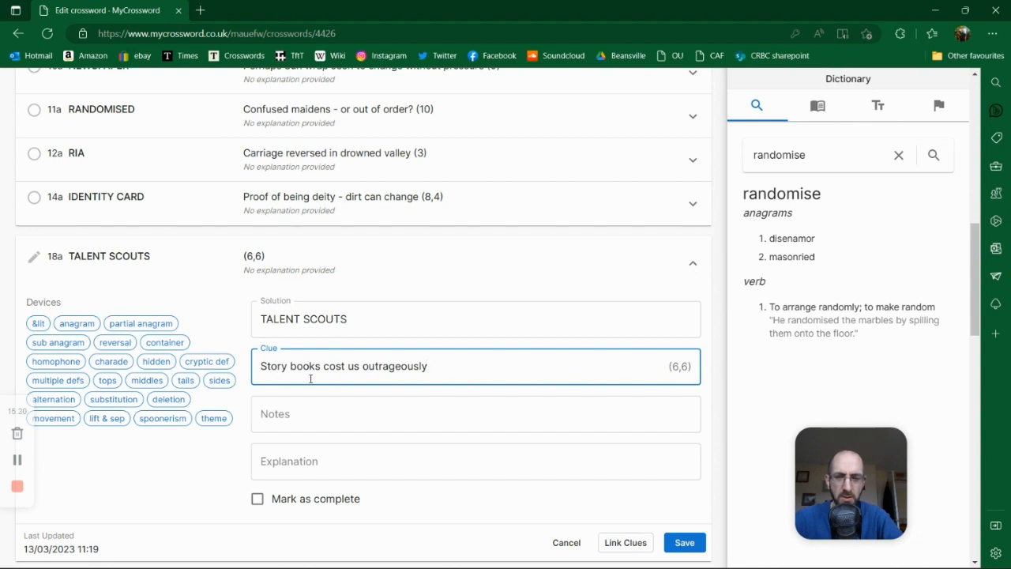
text(- we'r)
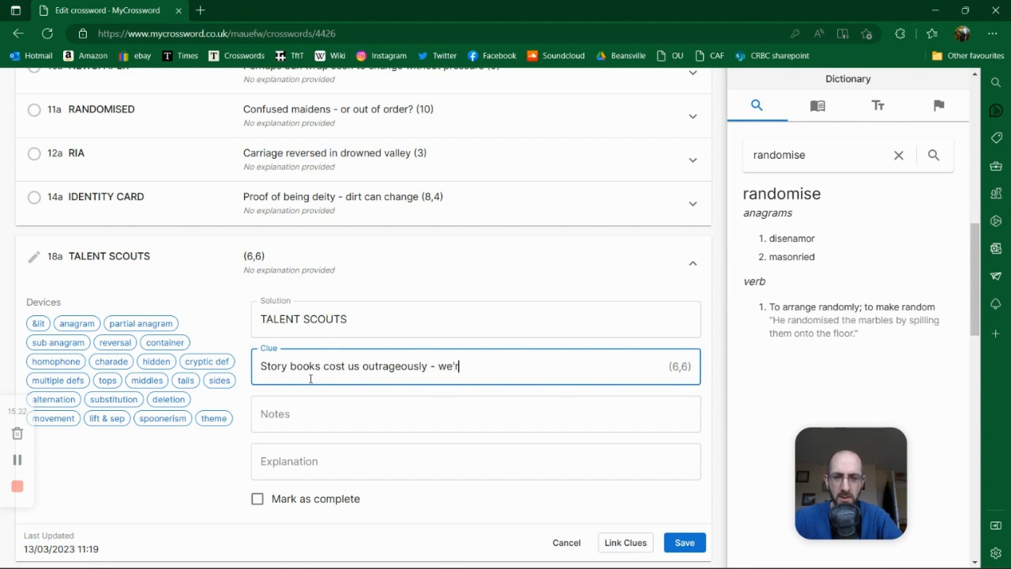
text(e looking for art)
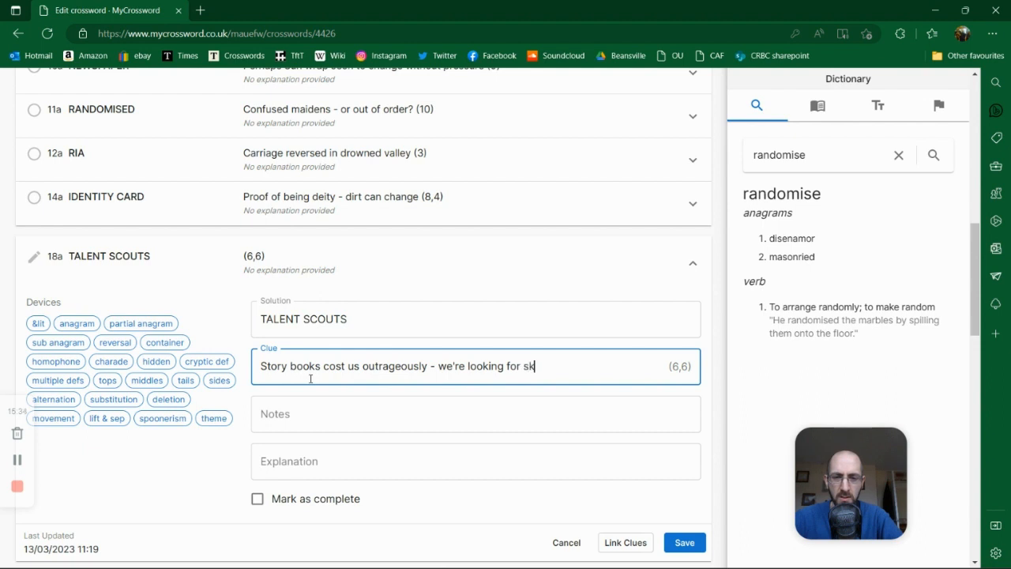
key(BackSpace)
text(rt)
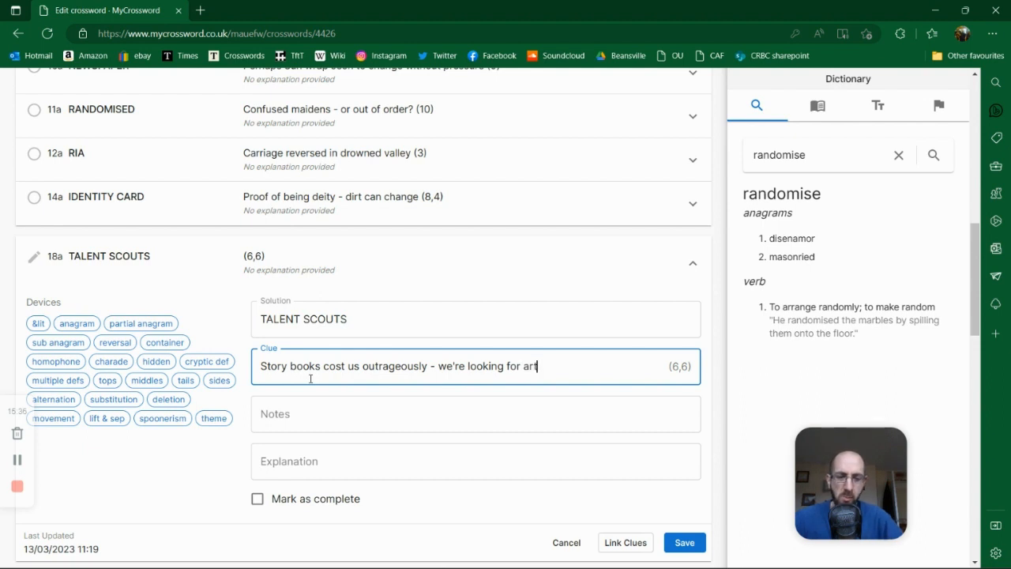
text(?)
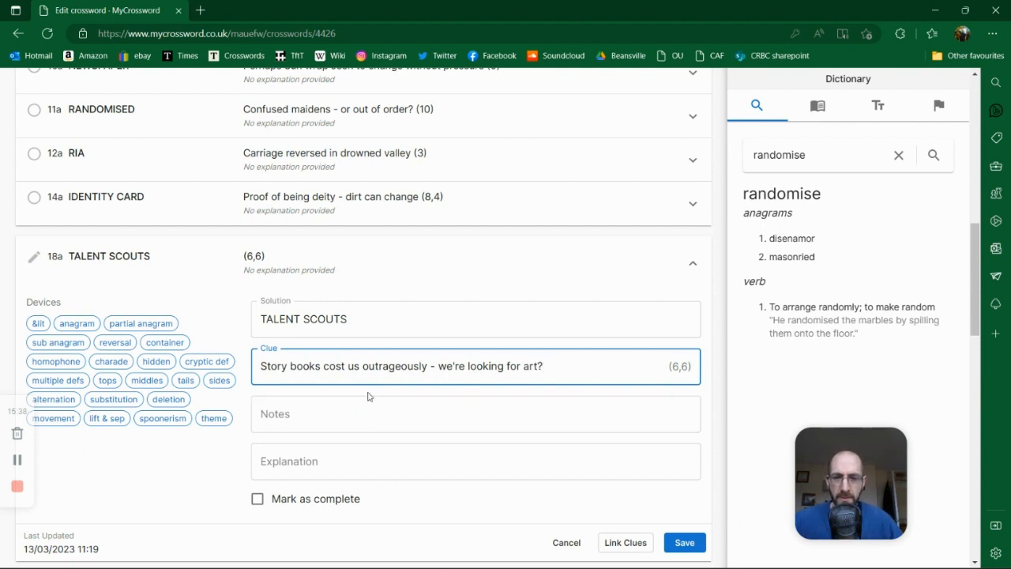
click(685, 543)
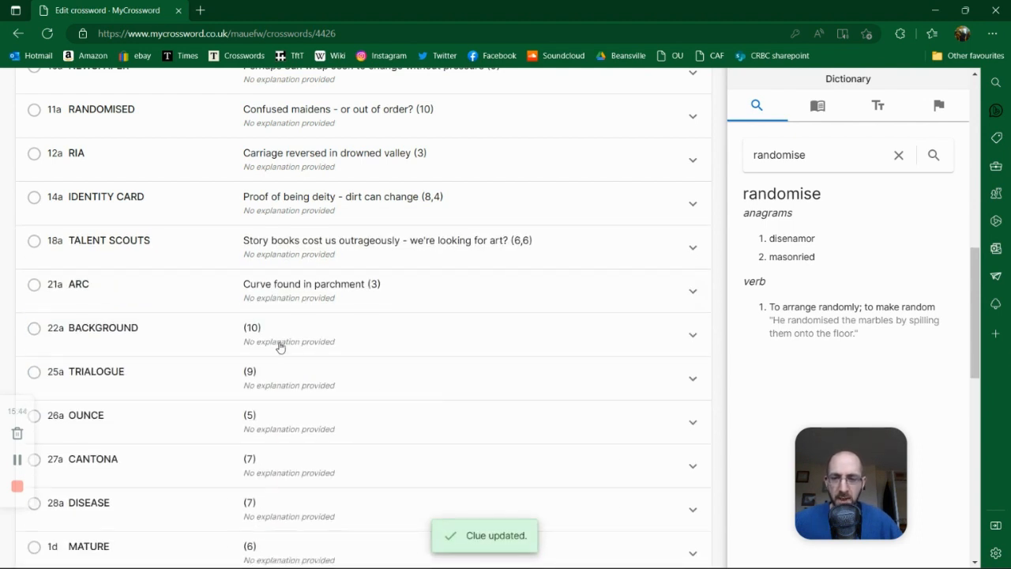
Step: Write the clue "History of second earth" for the 22 across entry BACKGROUND and save it
click(286, 339)
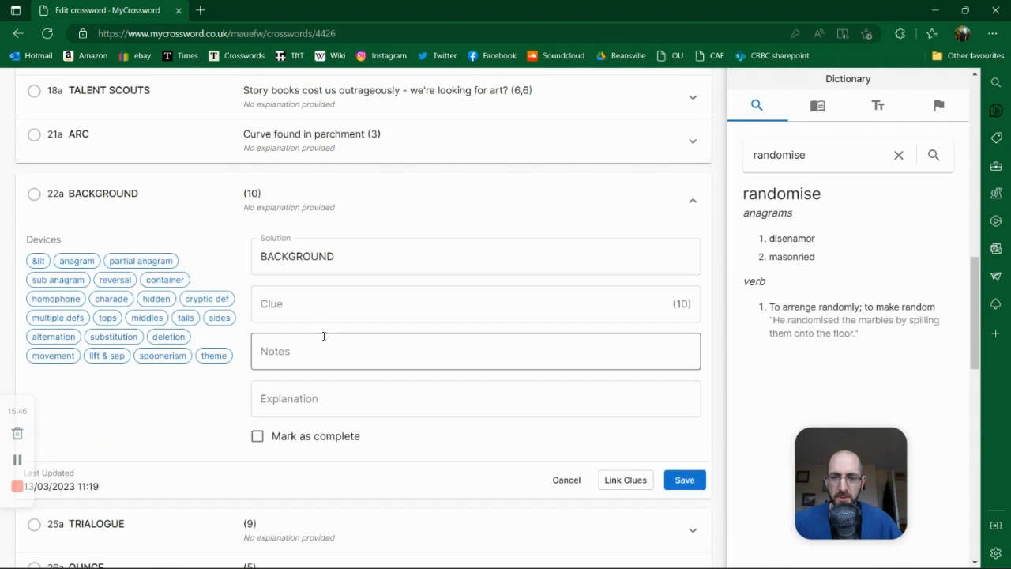
click(325, 296)
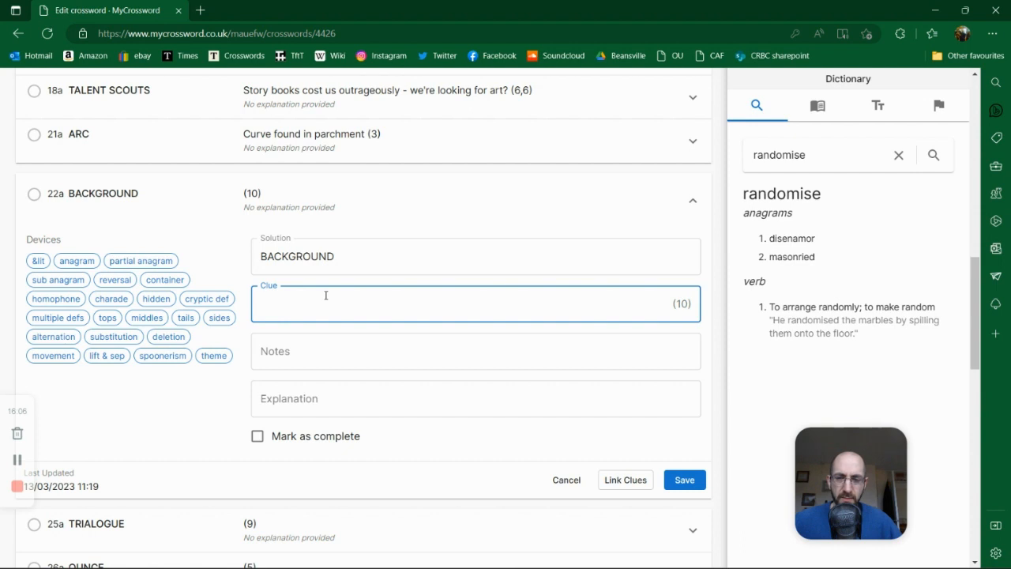
text(History )
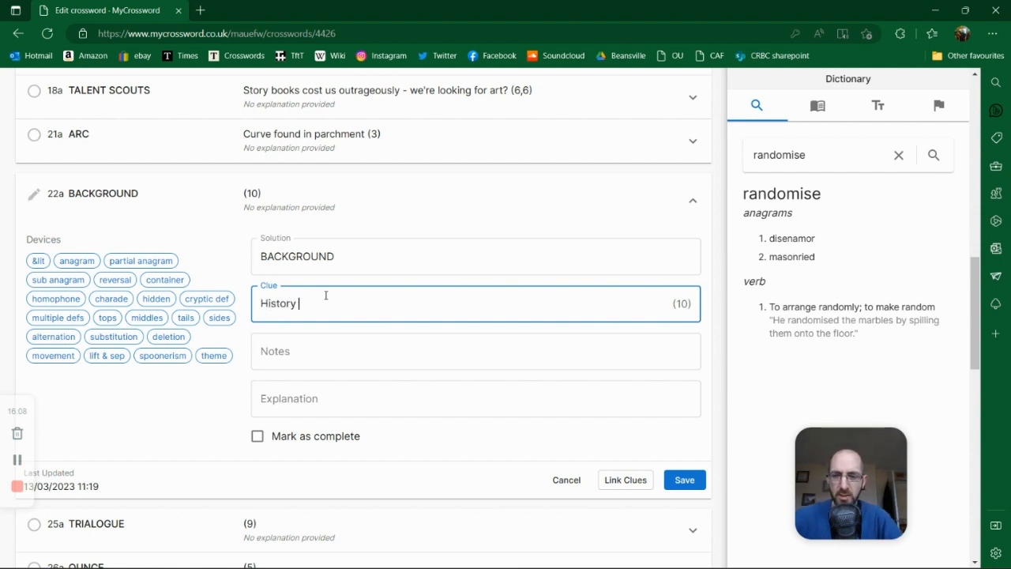
text(of eecond a)
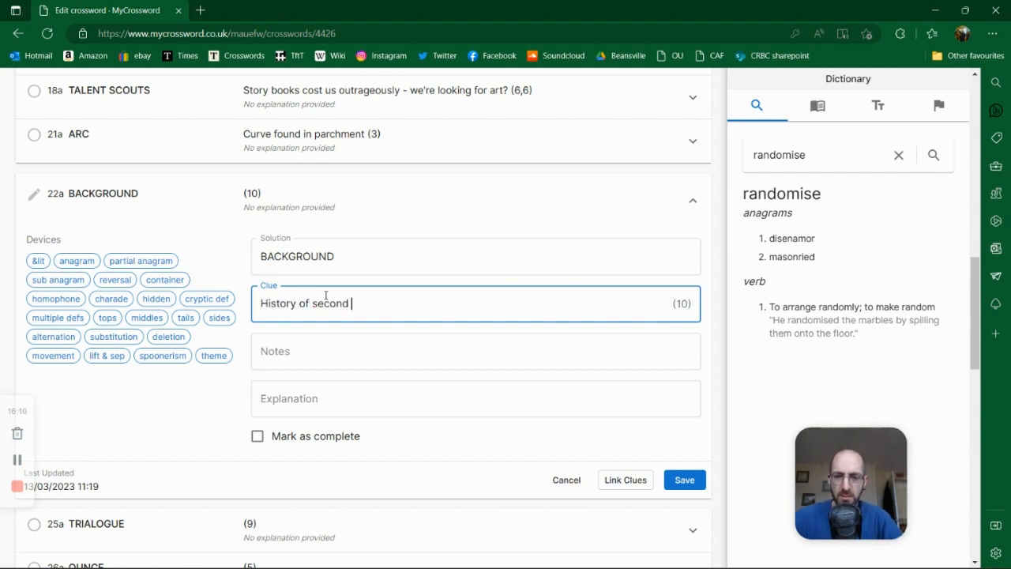
key(BackSpace)
text(earth)
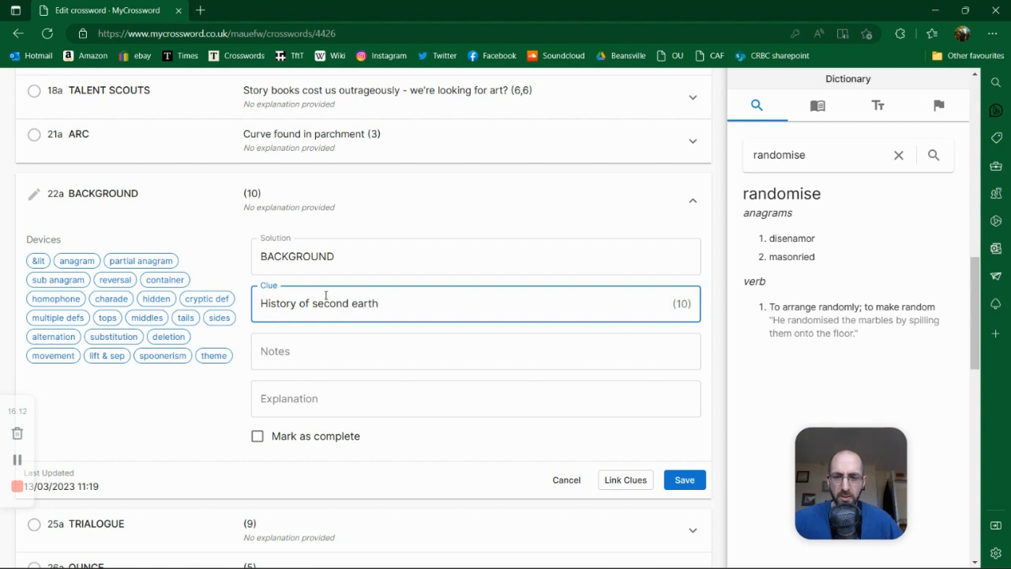
click(684, 479)
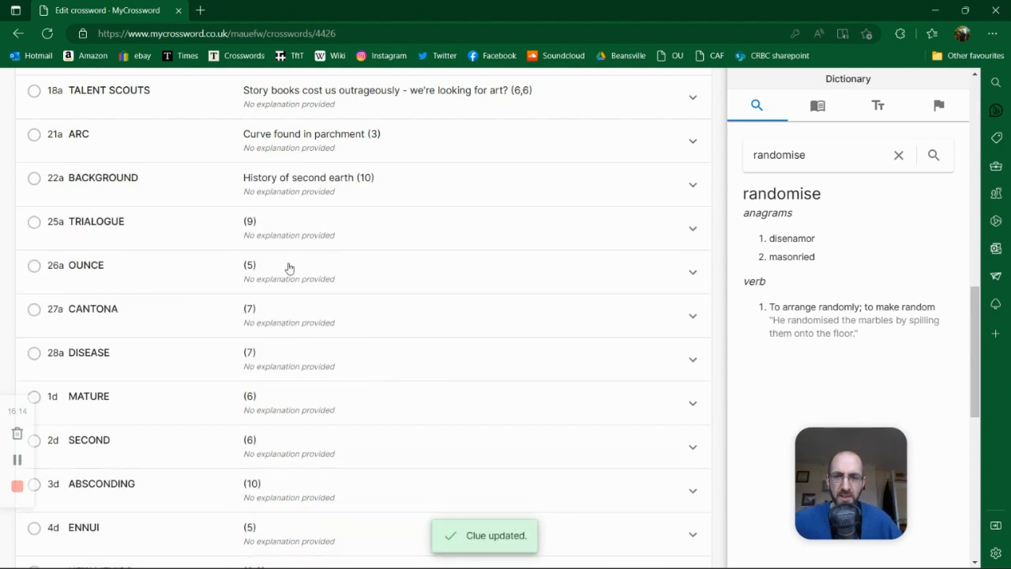
Step: Open the 25 across entry TRIALOGUE and look up "trialogue" in the dictionary
click(253, 228)
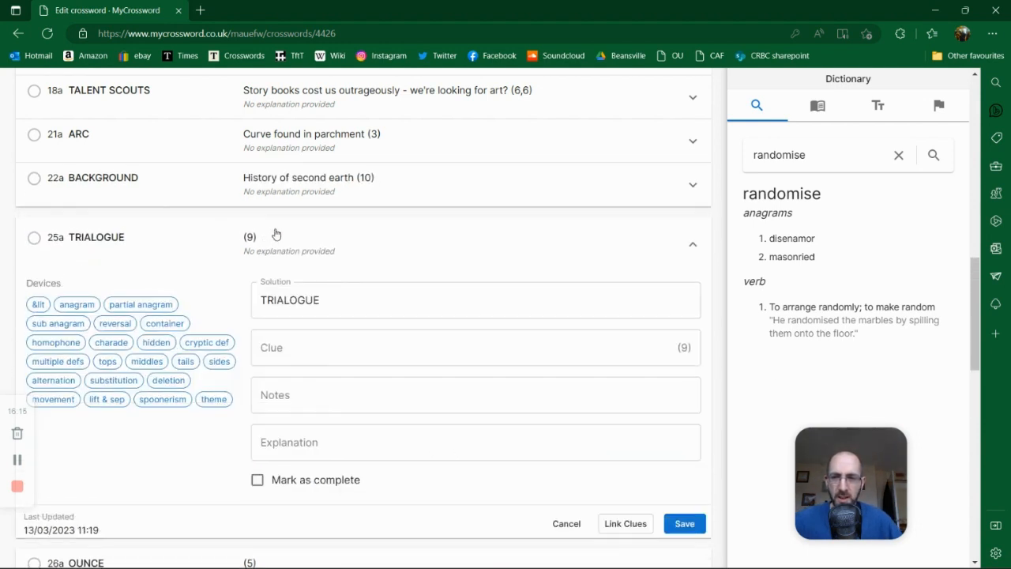
click(322, 346)
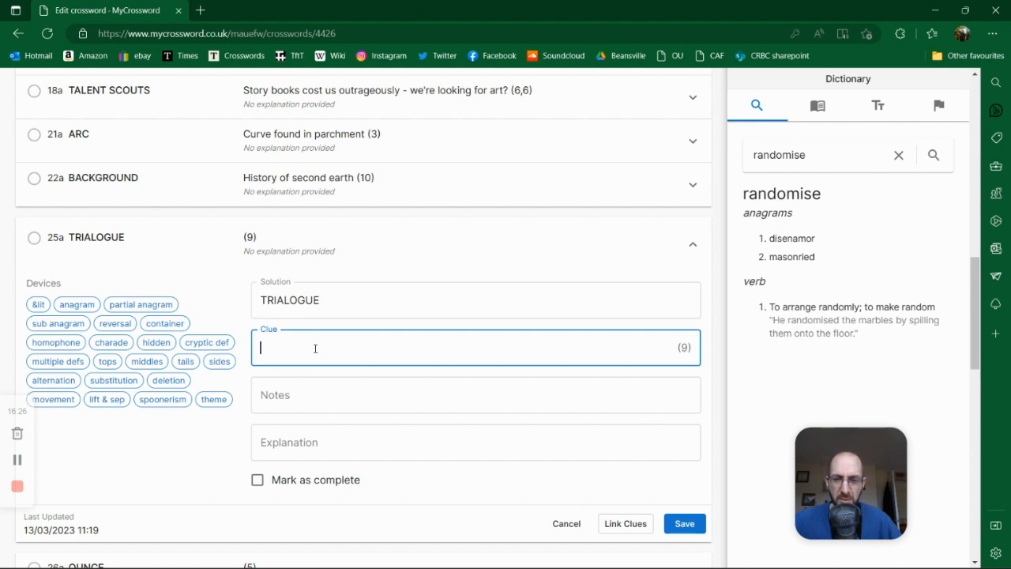
drag(806, 155, 707, 155)
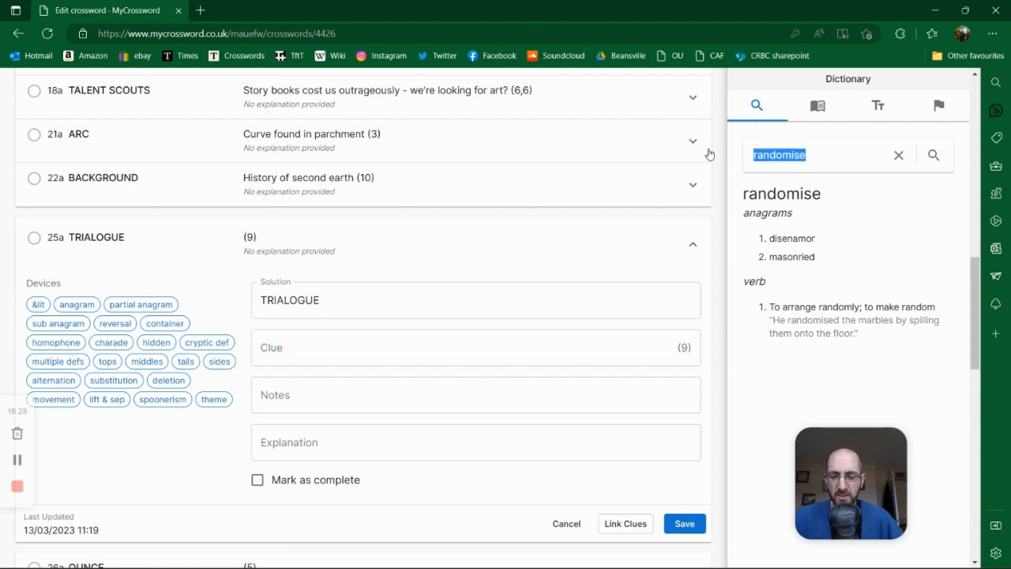
text(trial)
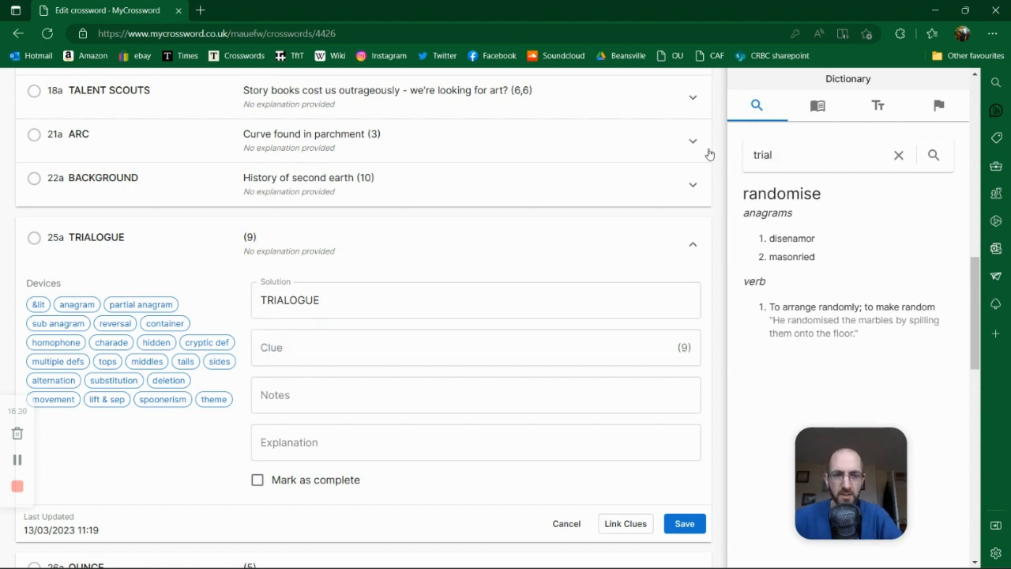
text(ogue)
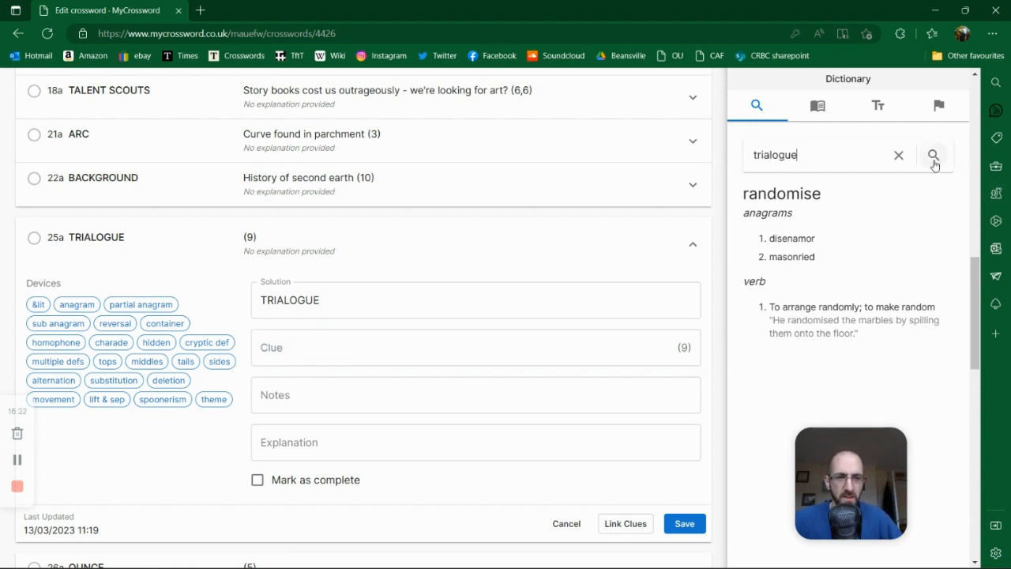
click(933, 155)
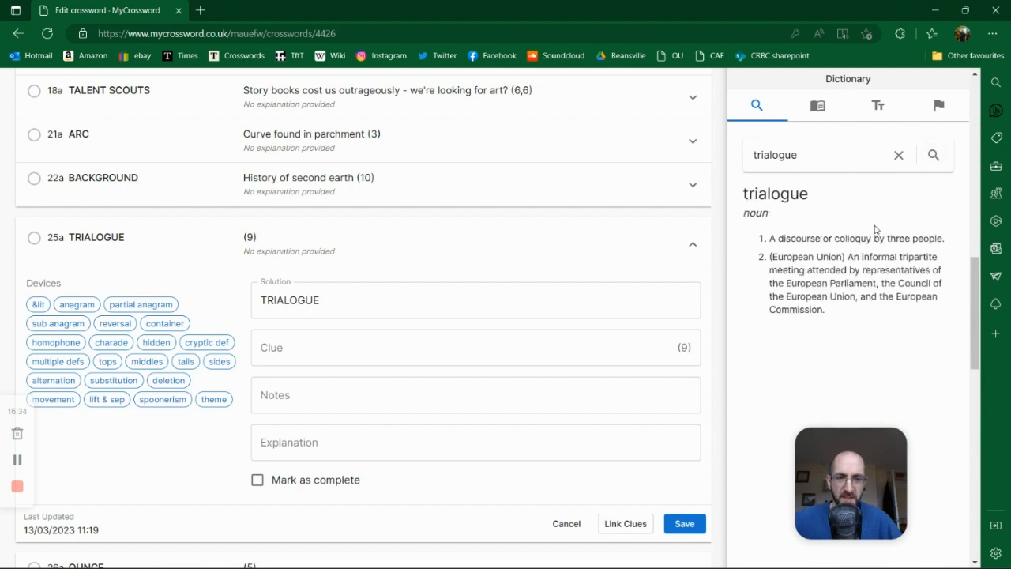
click(326, 347)
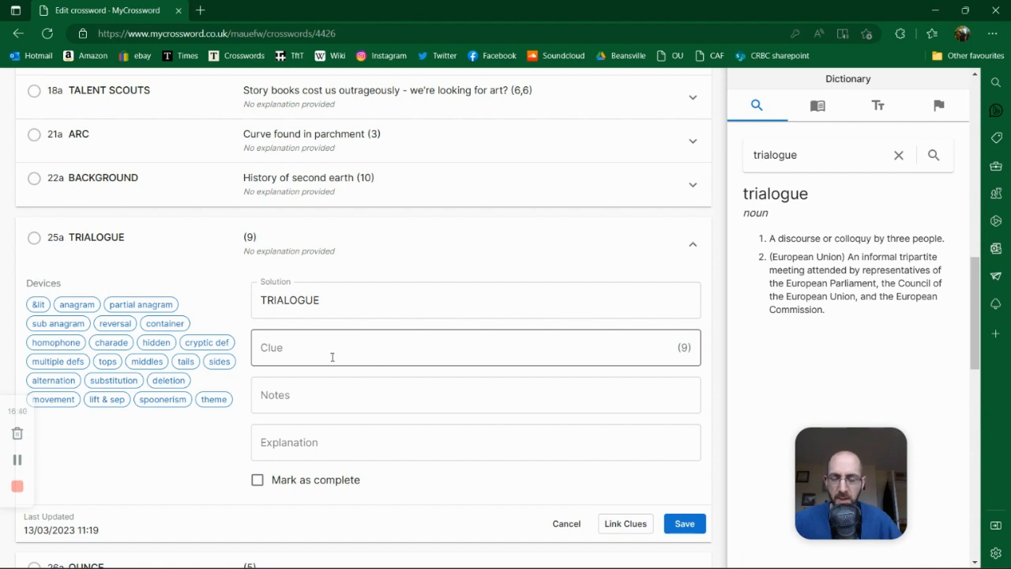
click(833, 332)
click(308, 313)
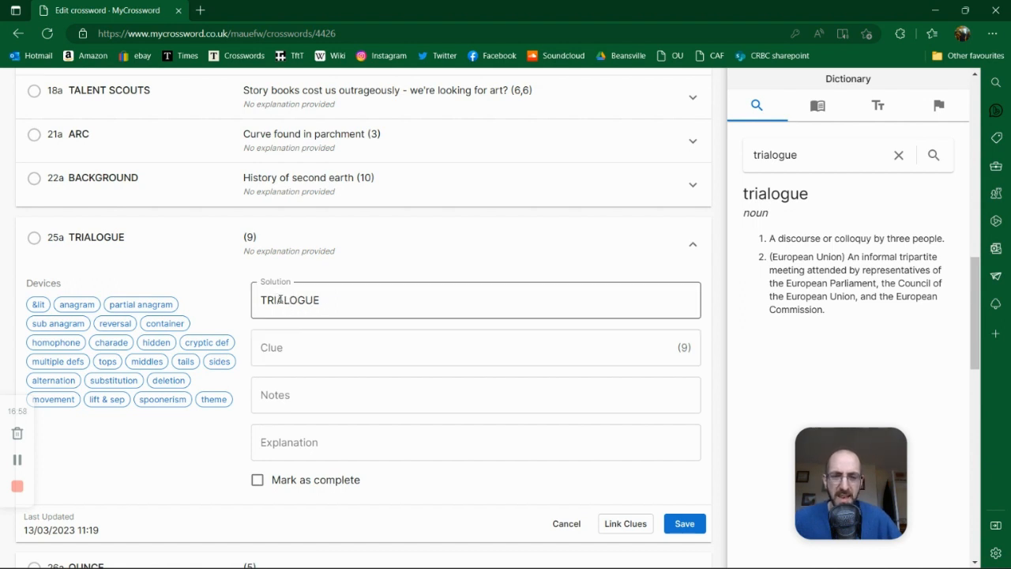
Step: Draft the clue "EU got outside where to meet up" for the 25 across entry TRIALOGUE
click(313, 348)
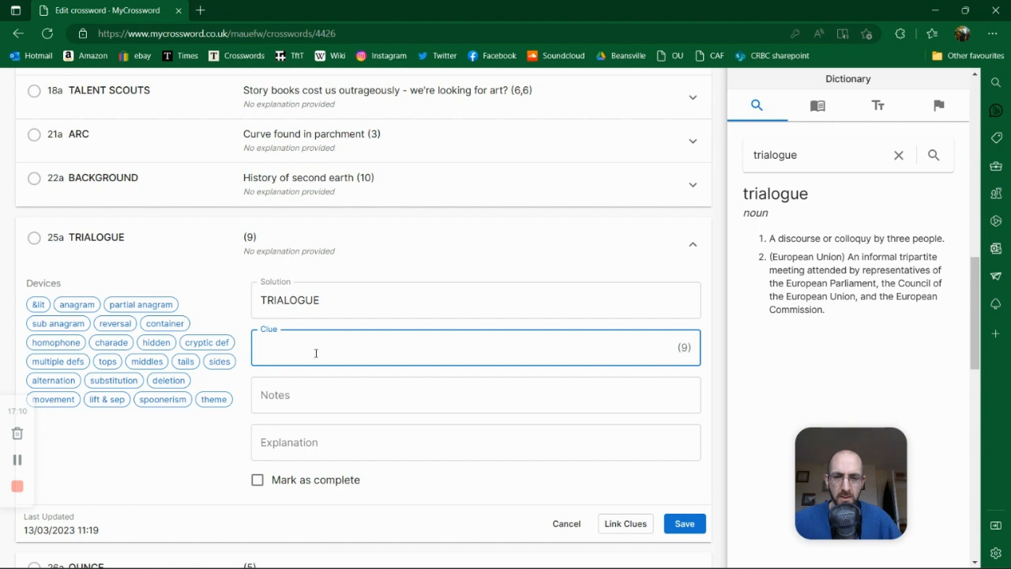
text(EU )
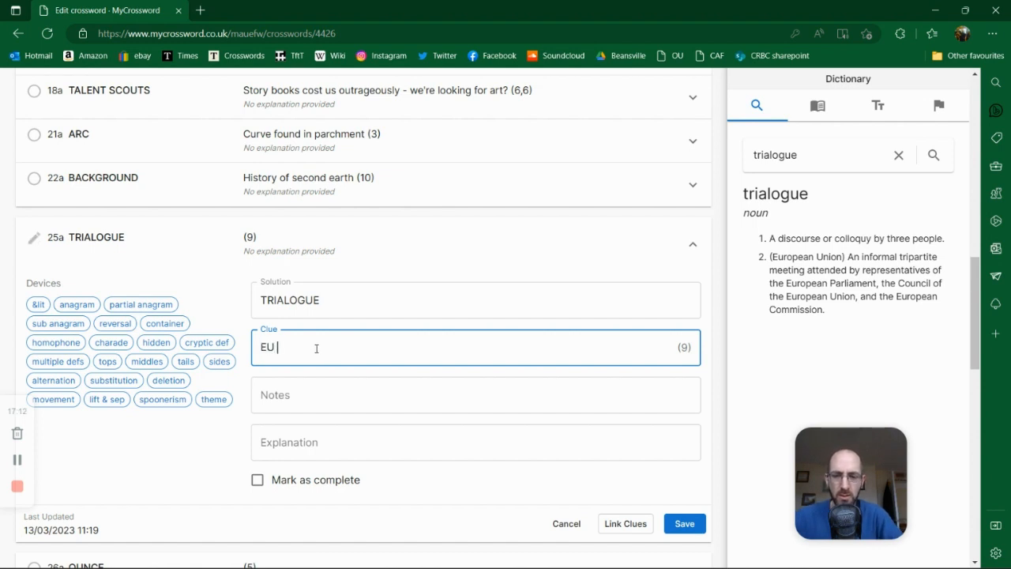
text(got)
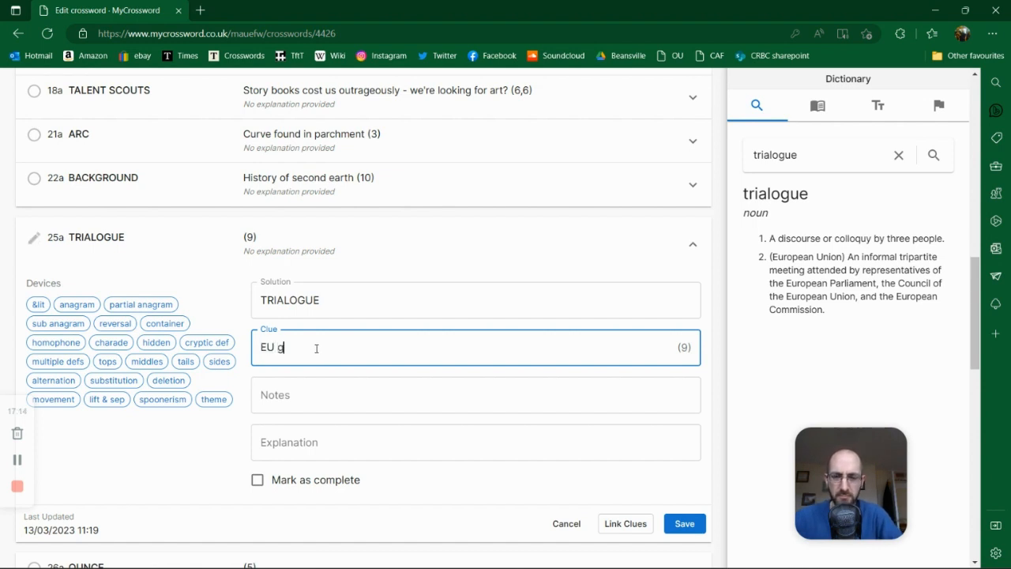
key(BackSpace)
key(BackSpace)
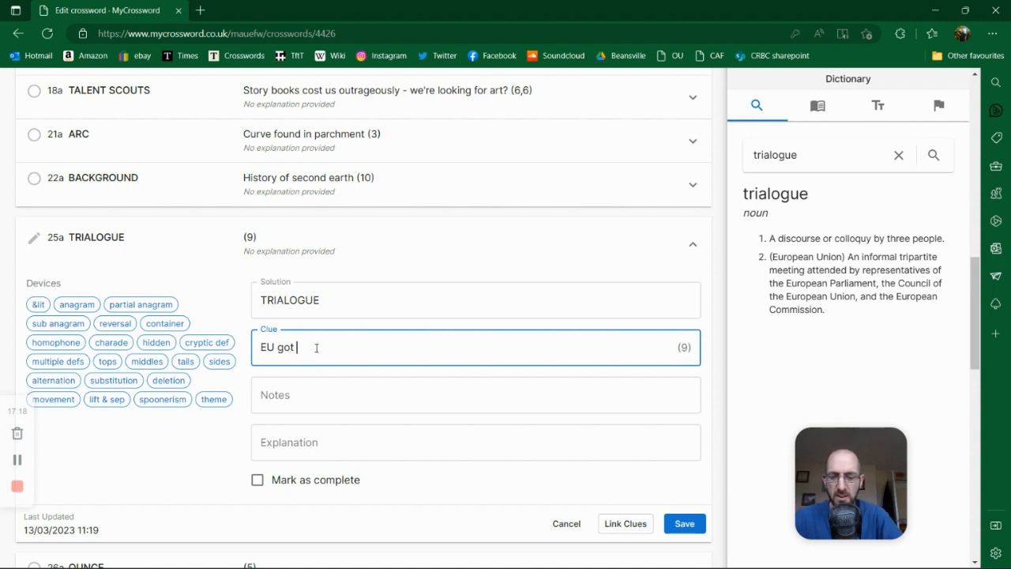
text(outside where to)
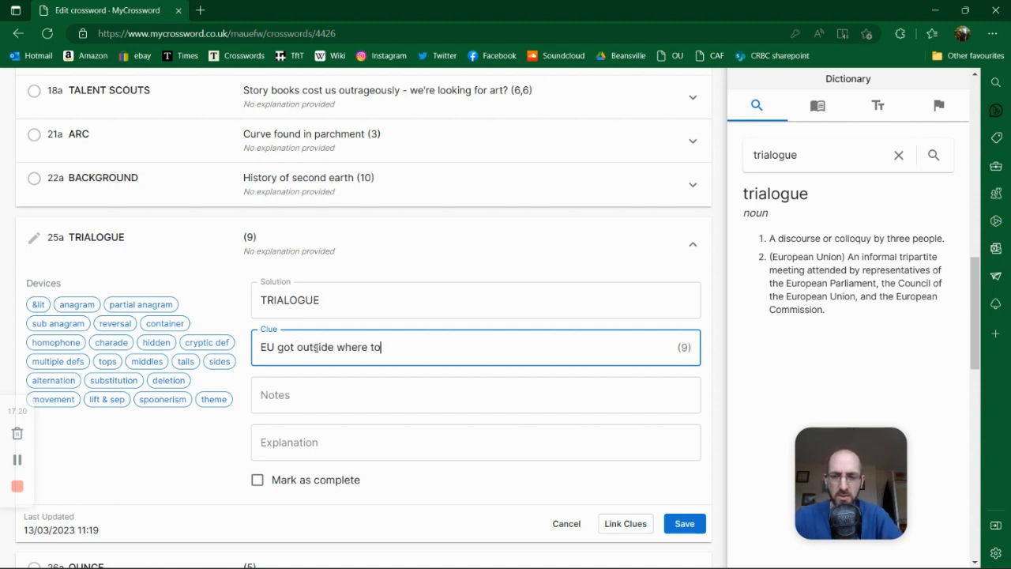
text( meet up)
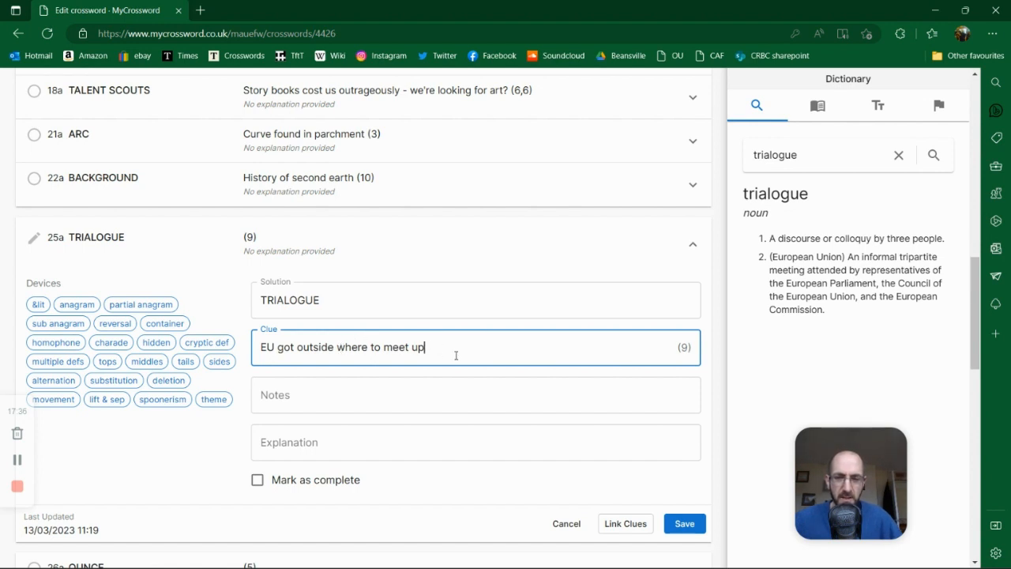
key(ctrl+shift+Left)
key(ctrl+shift+Left)
key(ctrl+shift+Left)
key(ctrl+shift+Left)
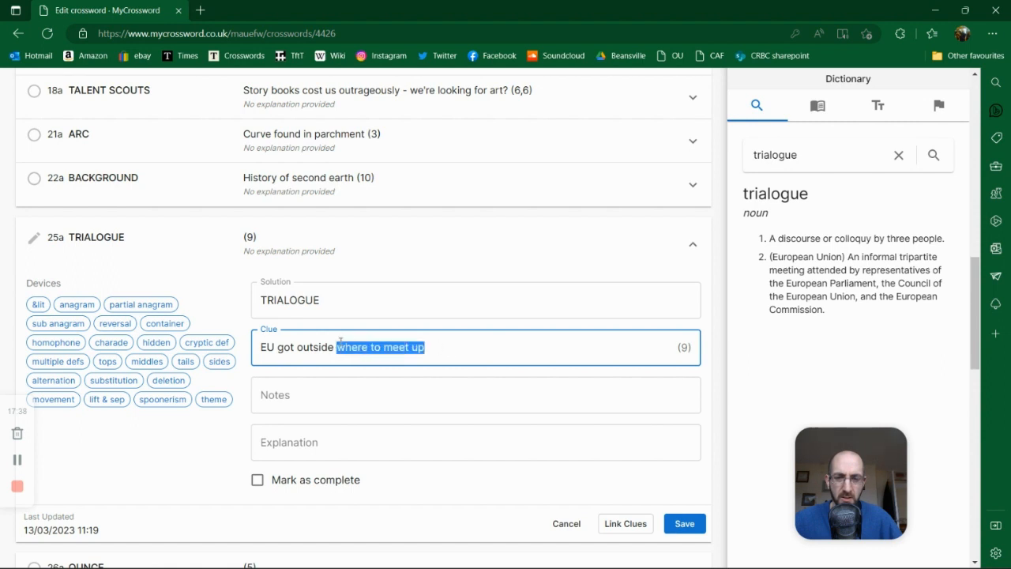
click(447, 346)
Step: Replace the whole TRIALOGUE clue with "Retreat into EU got up - for this group?"
key(ctrl+a)
text(Retreat into)
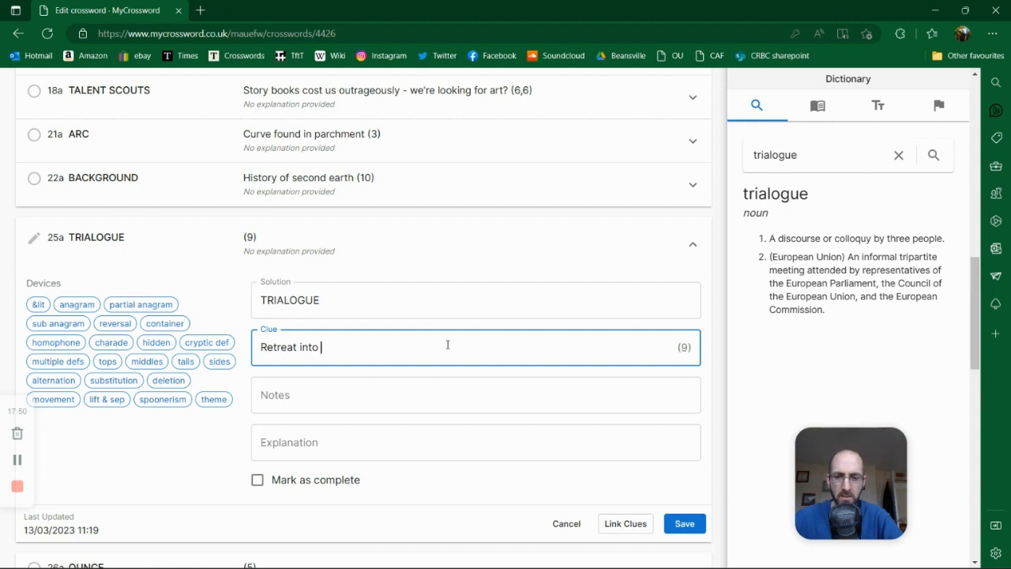
text(EU got )
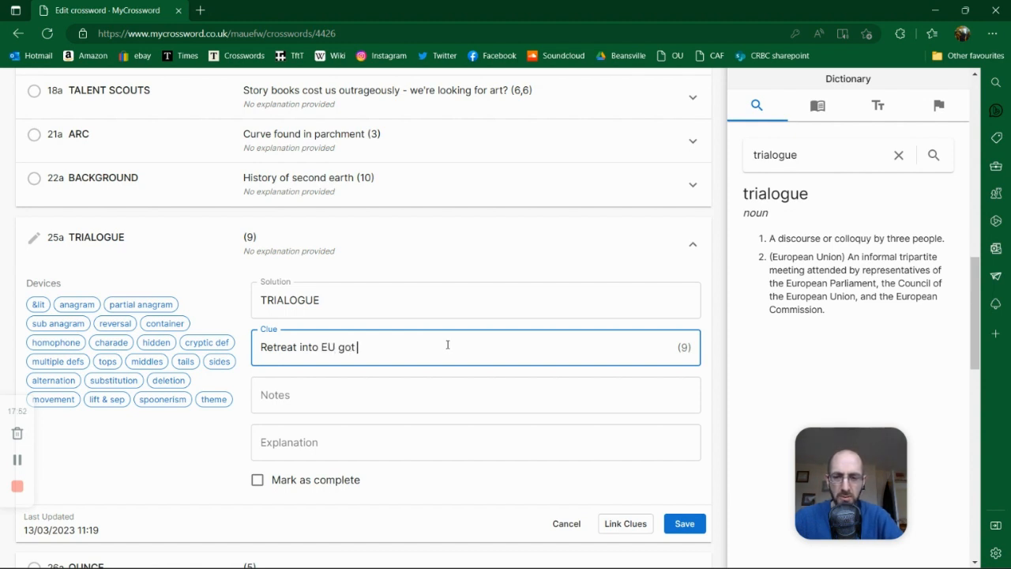
text(up)
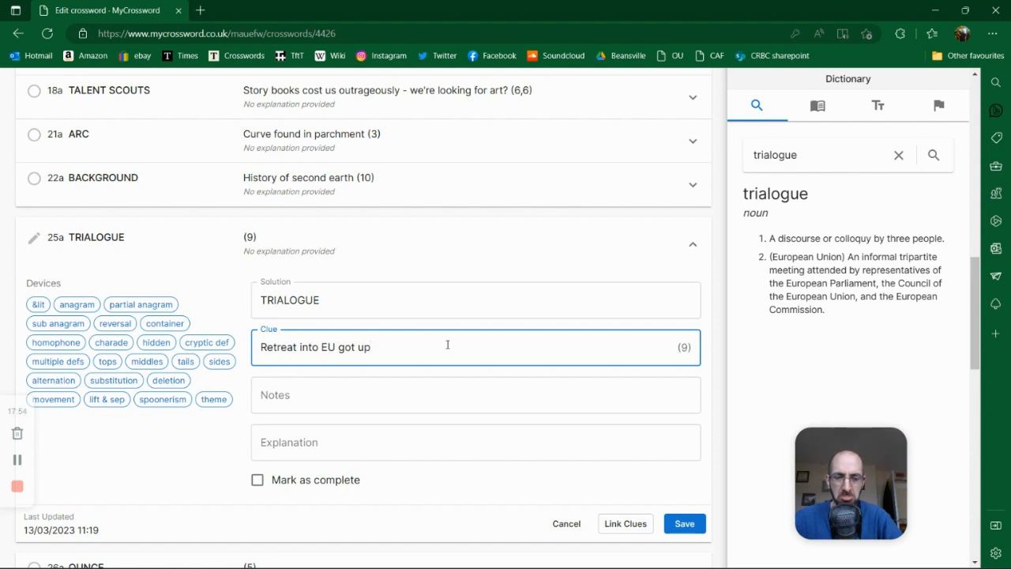
text( - for)
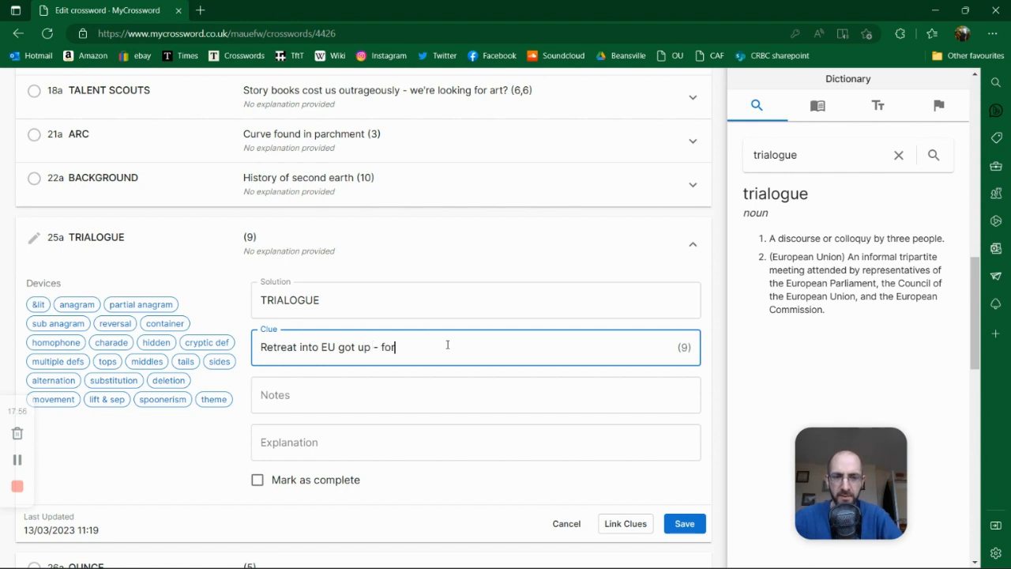
text( this group?)
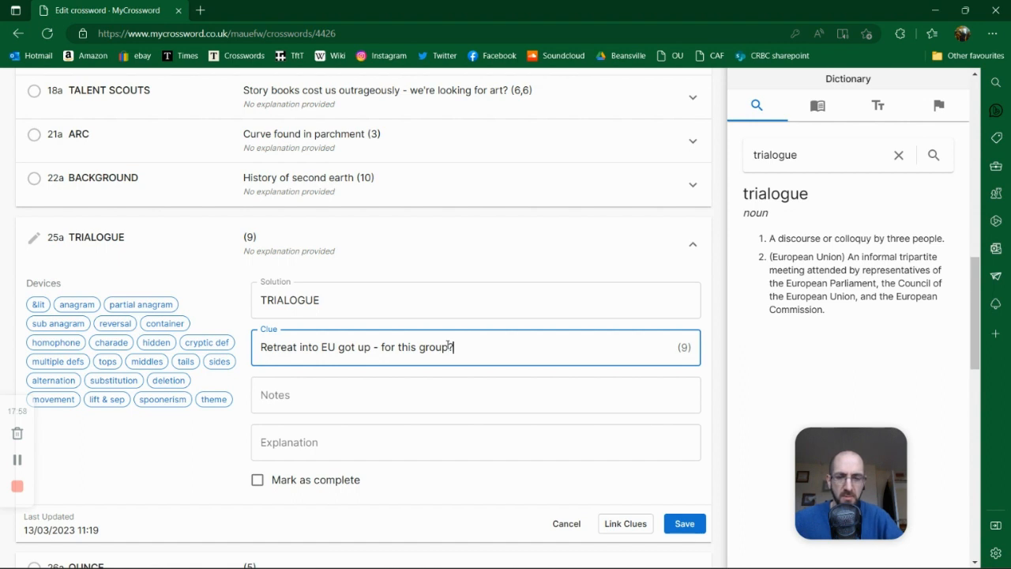
click(312, 348)
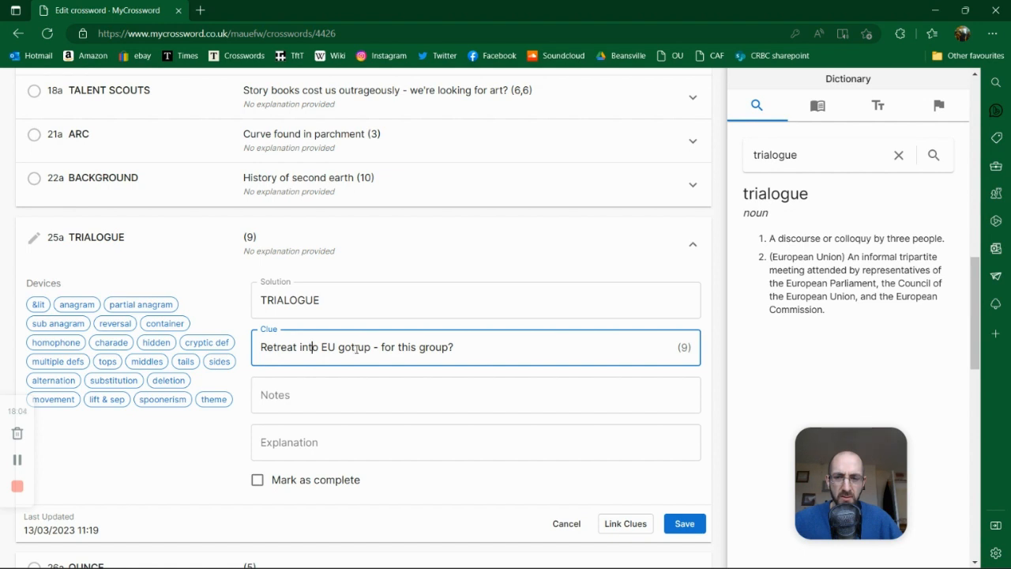
double_click(312, 348)
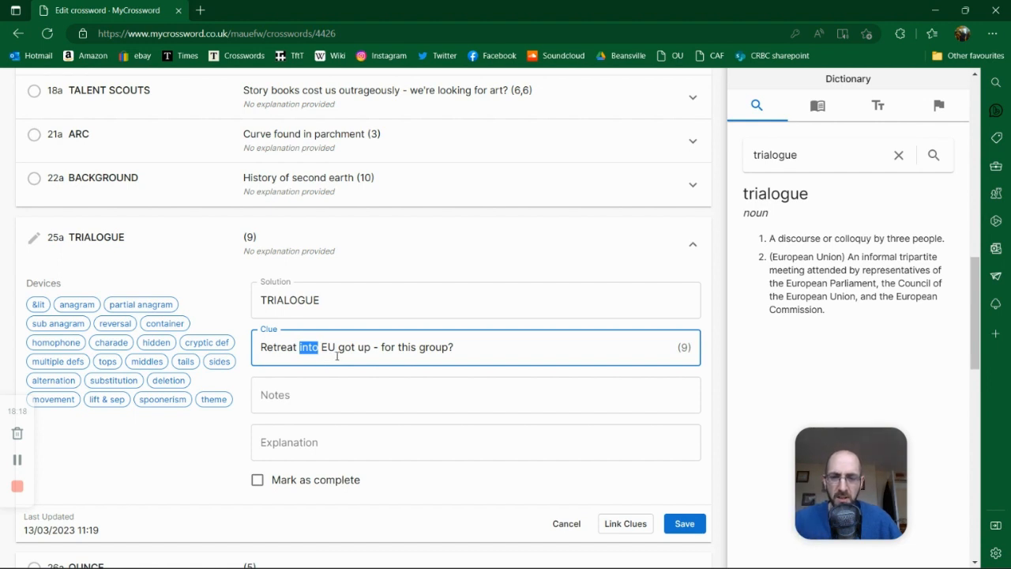
Step: Replace the wording before "- for this group?" in the TRIALOGUE clue with "EU got back hosting retreat"
click(366, 347)
key(BackSpace)
key(Delete)
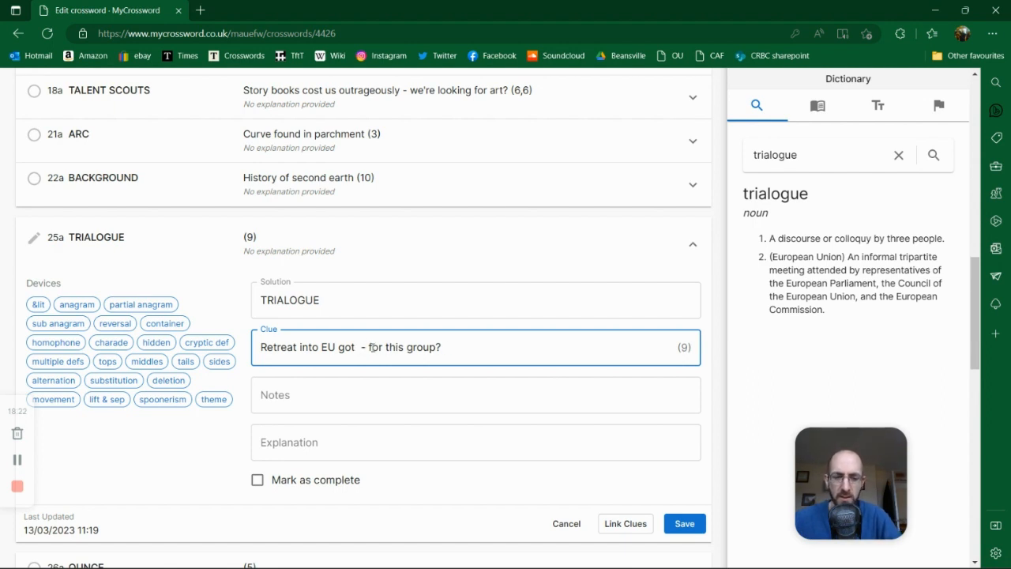
key(shift+Home)
text(EU got back)
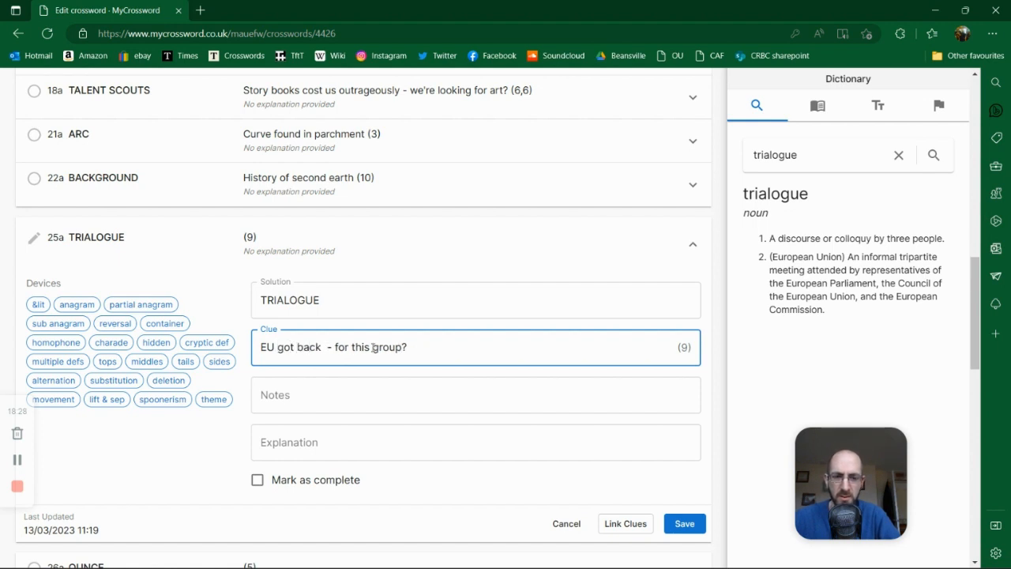
text( hosting ret)
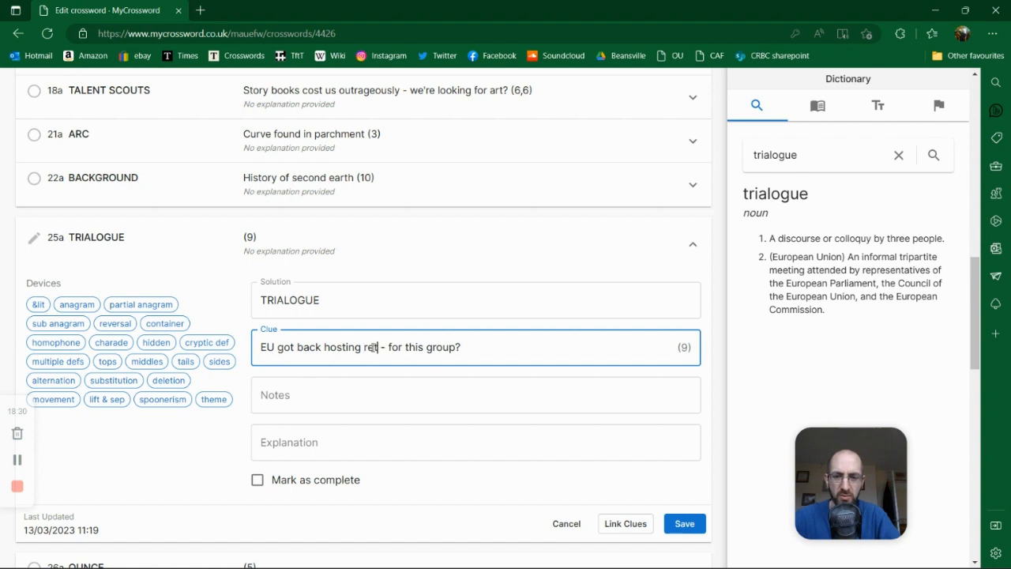
text(reat)
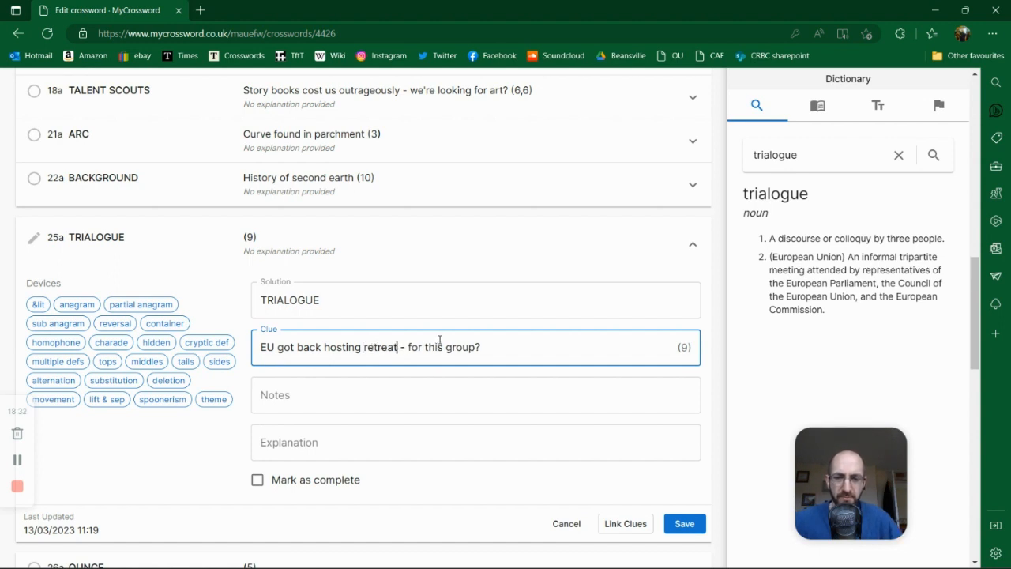
Step: Change the word "back" to "over" in the TRIALOGUE clue and save it
click(686, 524)
double_click(314, 346)
text(over)
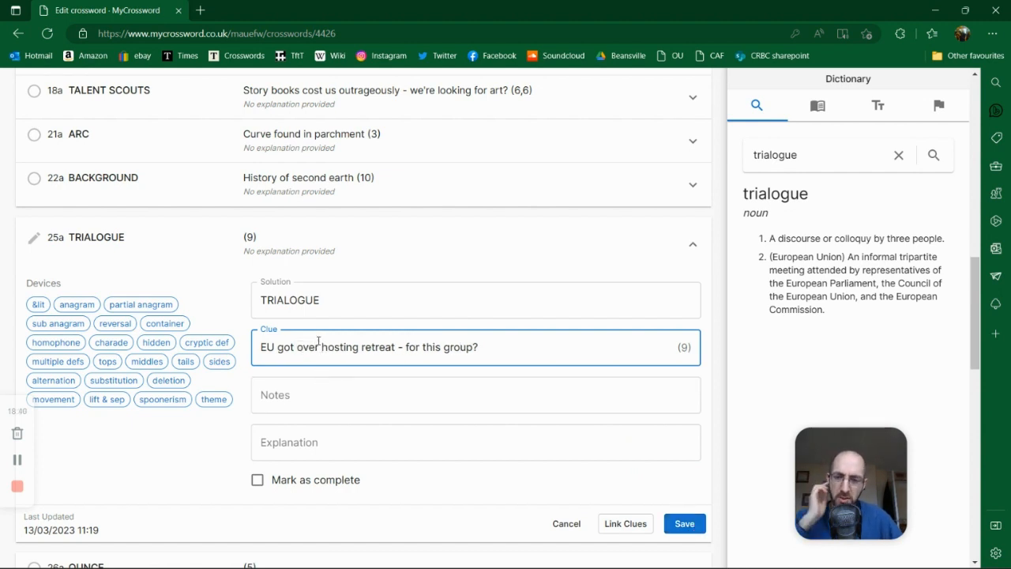
click(684, 524)
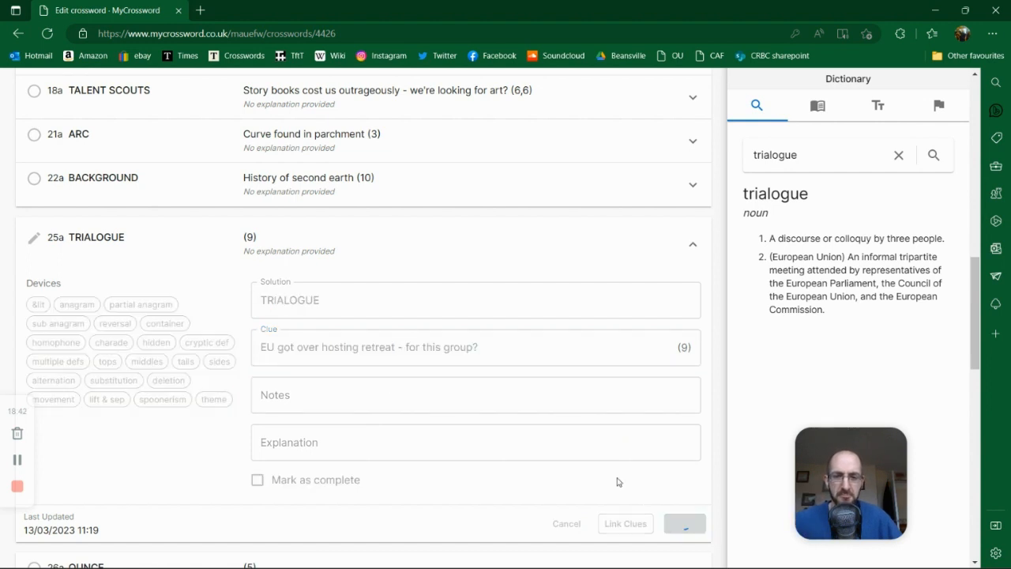
Step: Write the clue "Weight of cat" for the 26 across entry OUNCE and save it
click(317, 290)
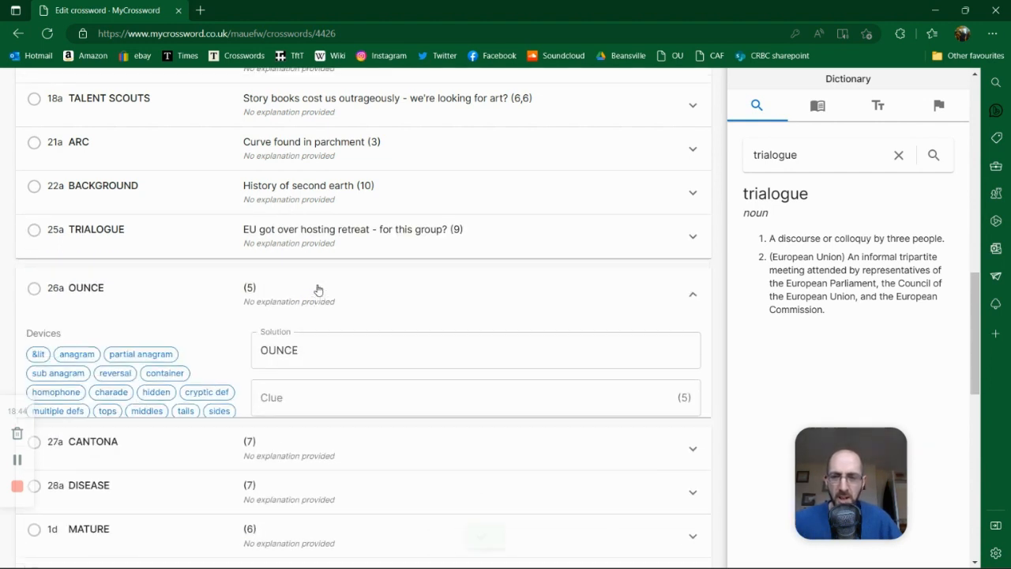
click(321, 403)
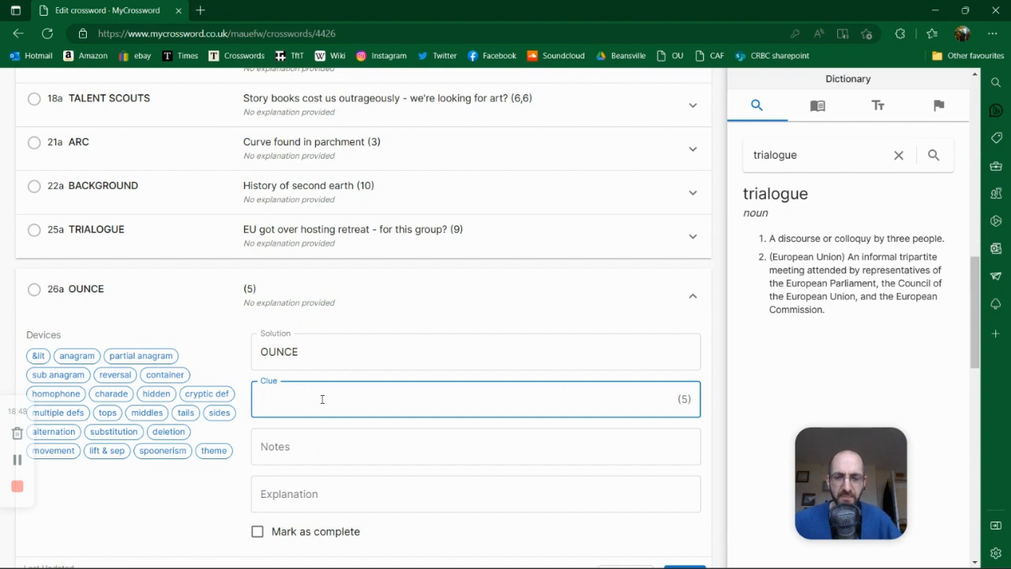
scroll(320, 397, down, 2)
text(Weight )
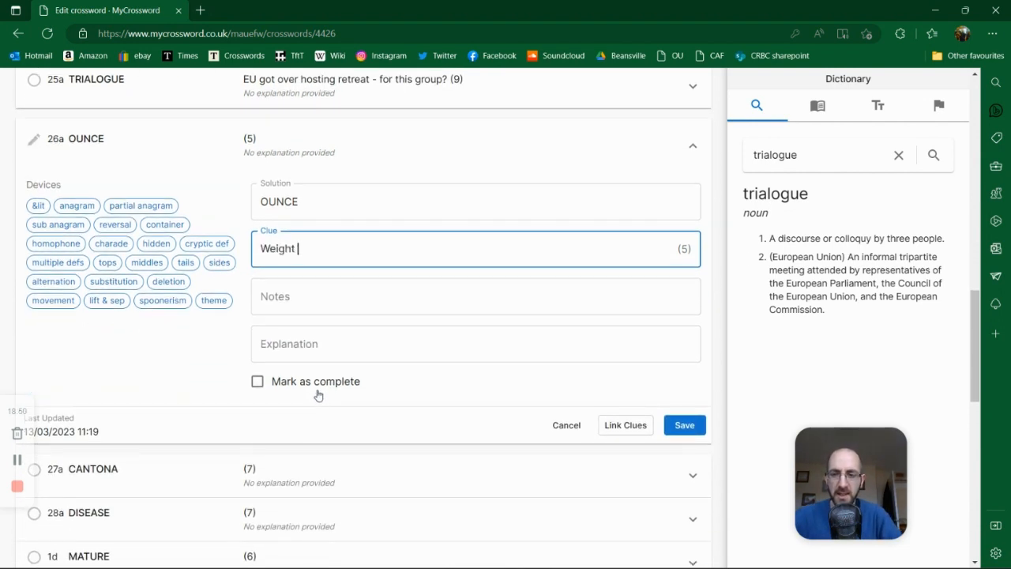
text(of cat)
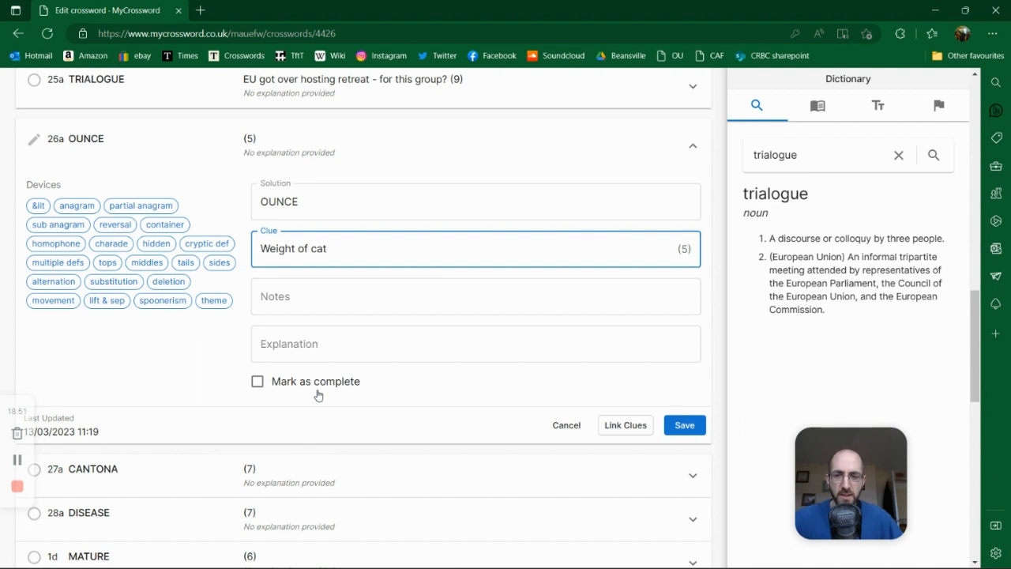
click(698, 427)
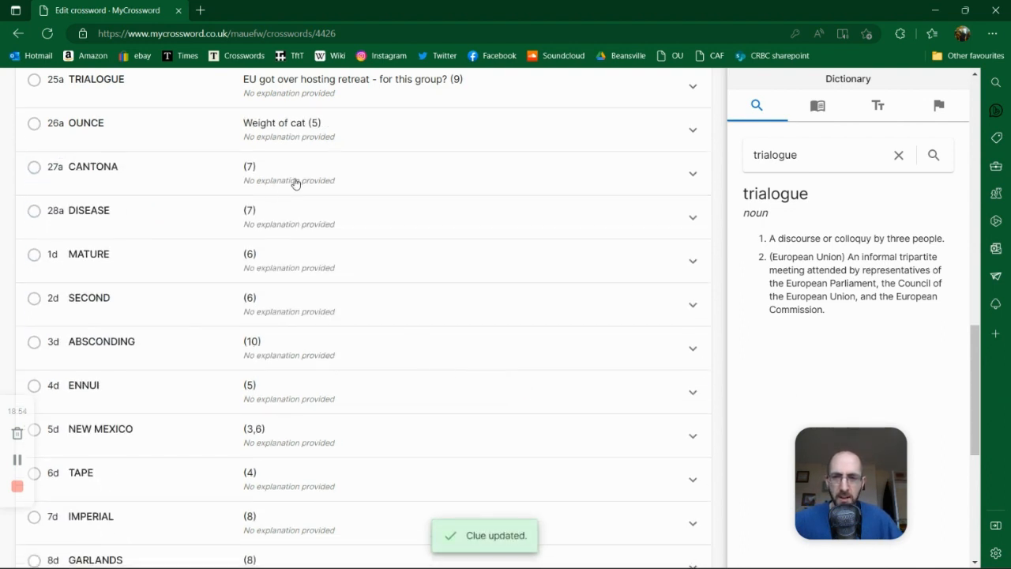
Step: Write the clue "Part of Moroccan to national footballer" for the 27 across entry CANTONA and save it
click(295, 182)
click(292, 293)
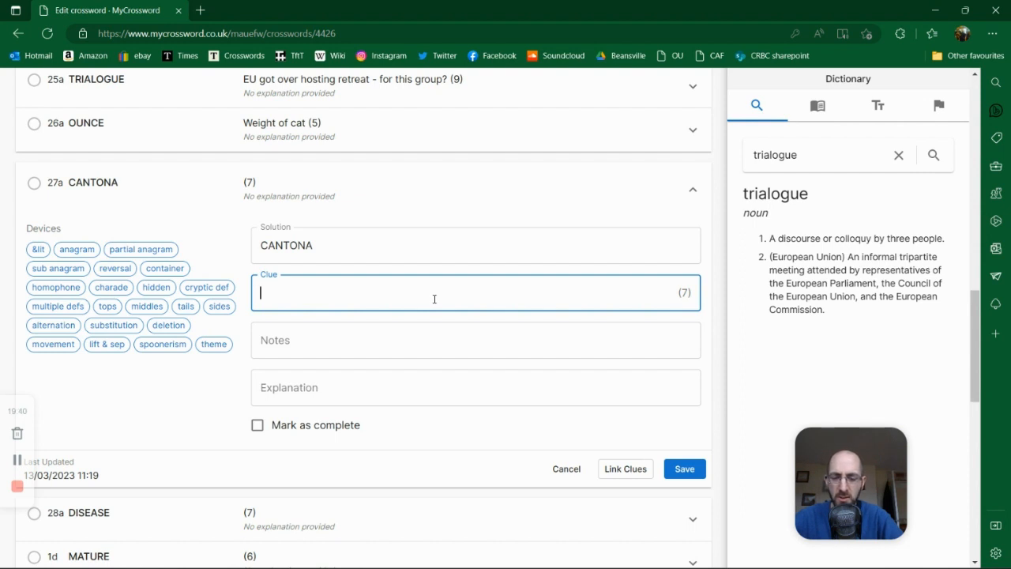
text(Moroccan )
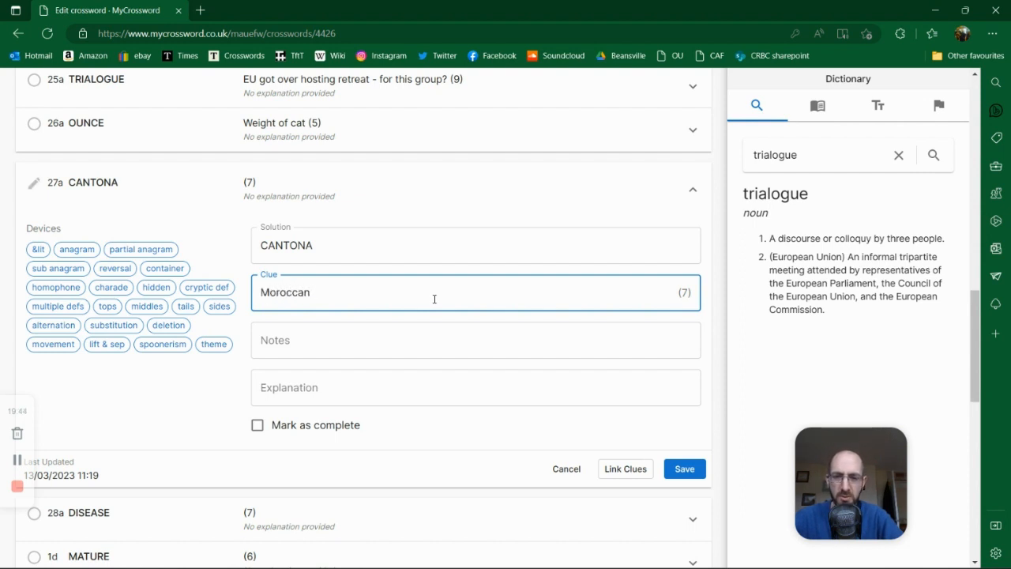
text(to national foot)
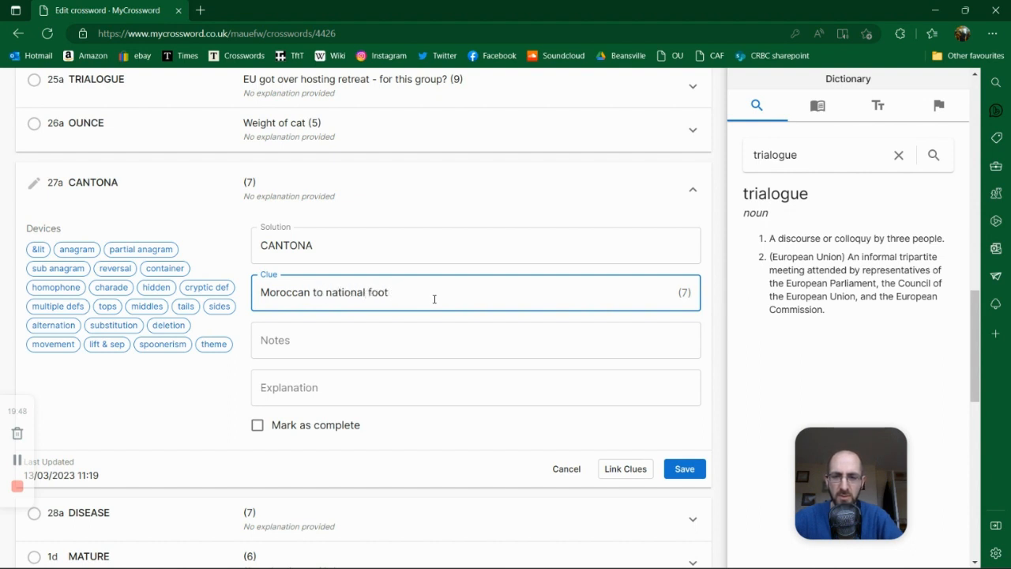
text(baller)
key(Home)
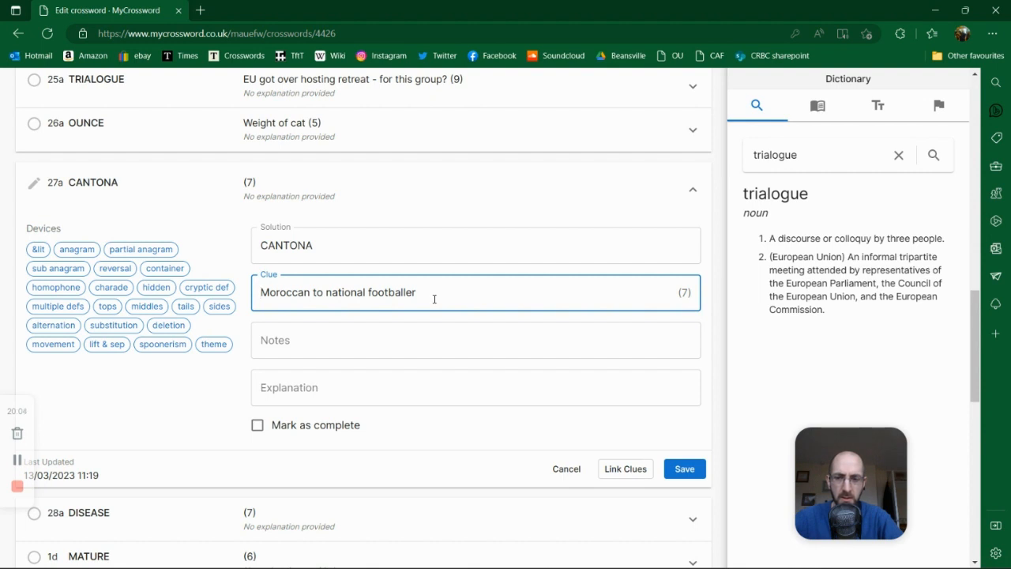
text(Part of)
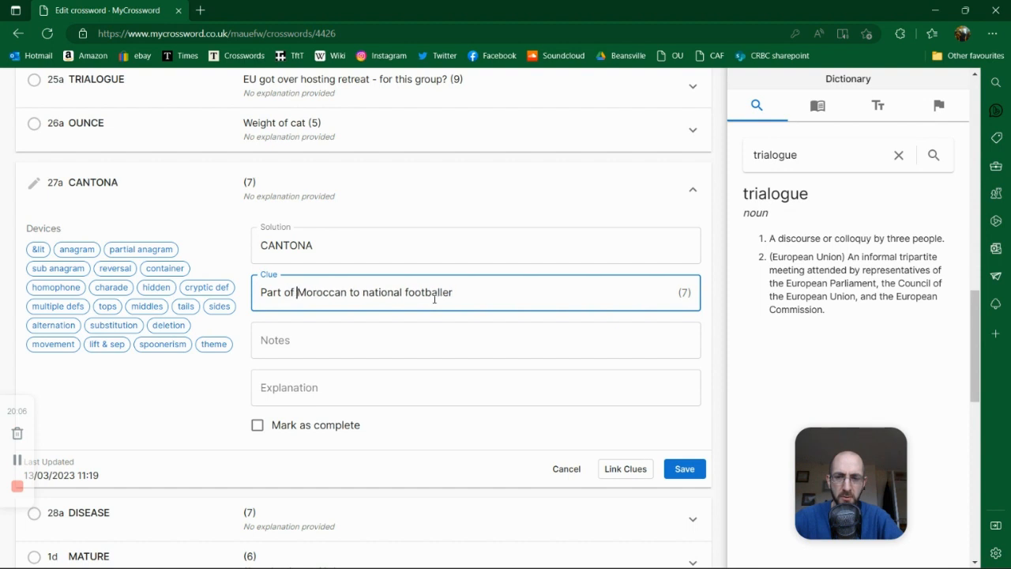
click(682, 468)
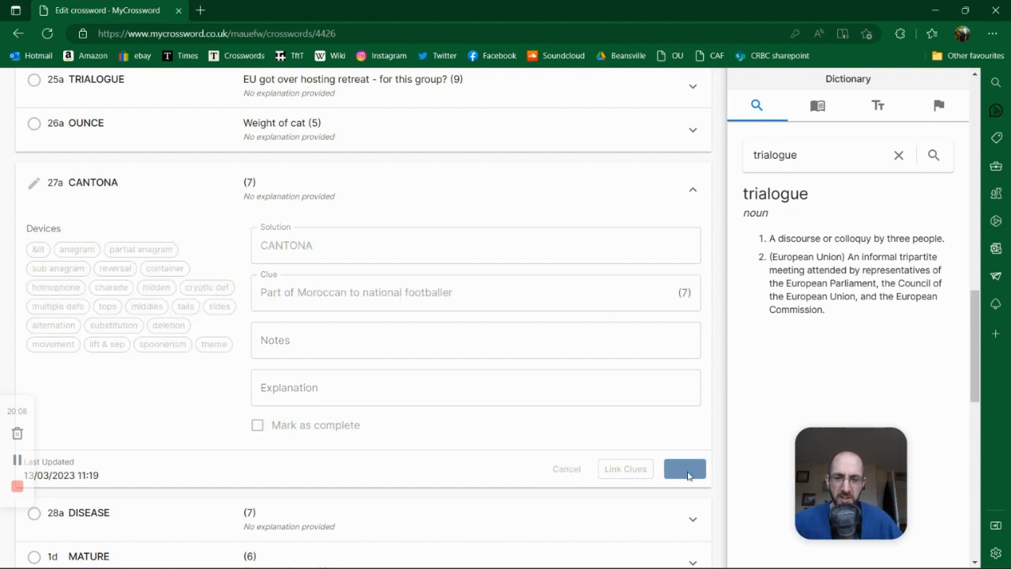
Step: Write the clue "Struggling side to claim main injury" for the 28 across entry DISEASE and save it
click(278, 227)
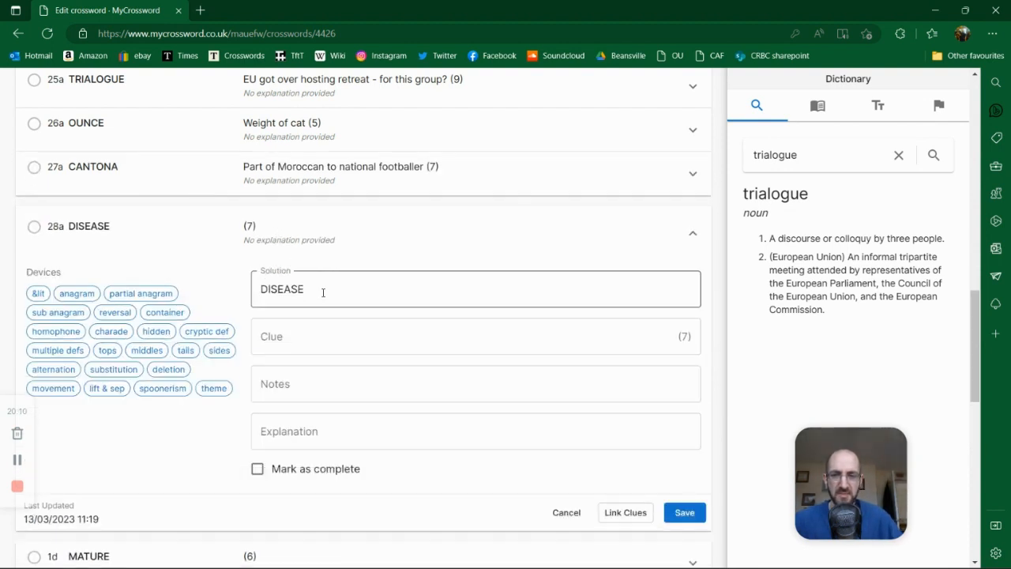
click(311, 347)
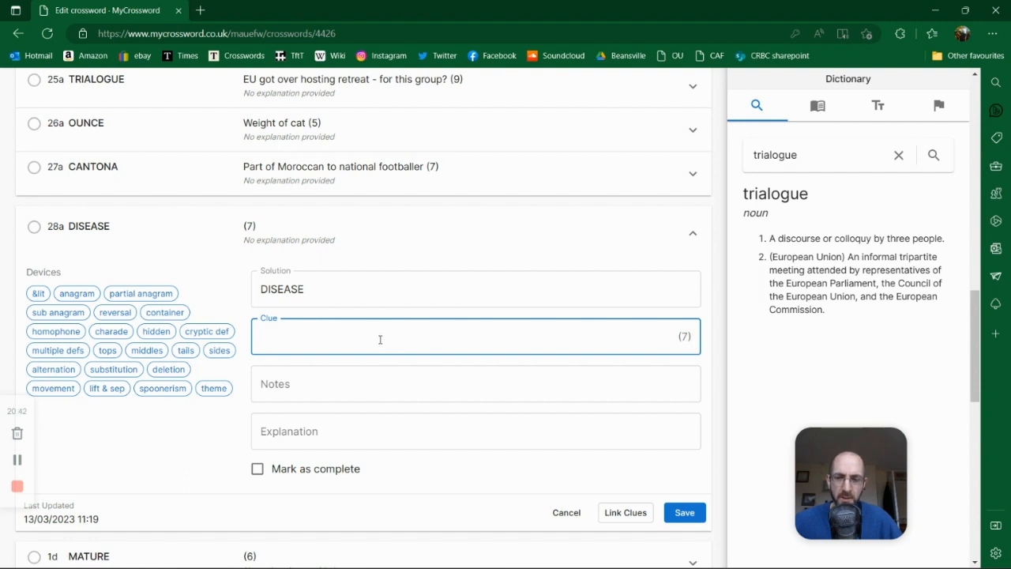
text(S)
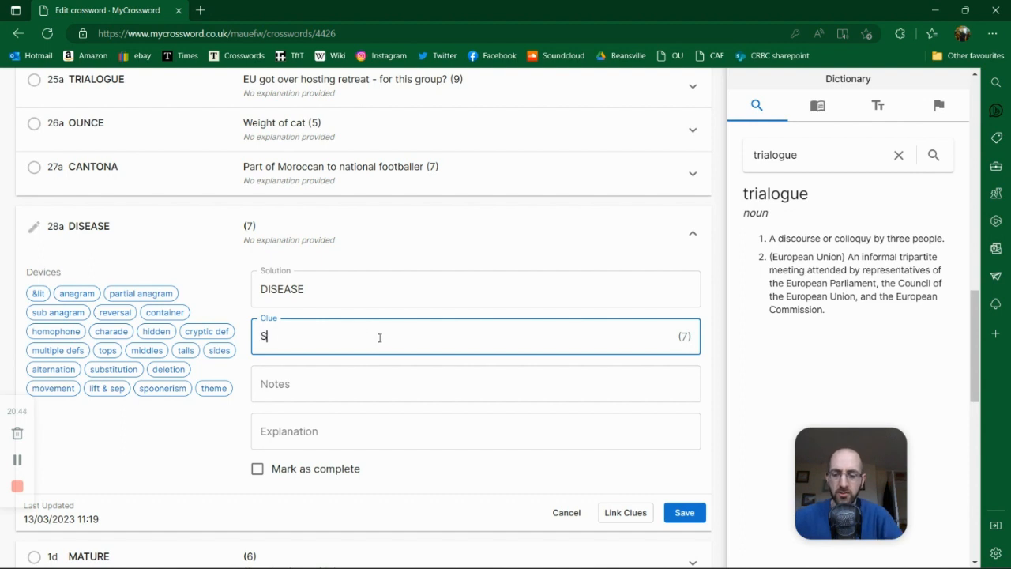
text(truggling side claim)
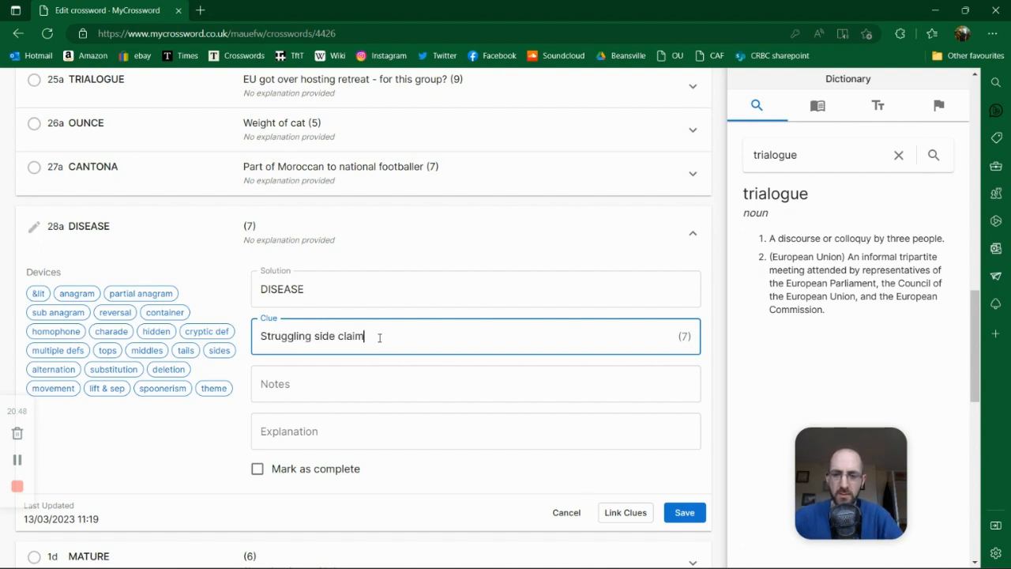
key(BackSpace)
key(BackSpace)
key(BackSpace)
key(BackSpace)
key(BackSpace)
text(to claim)
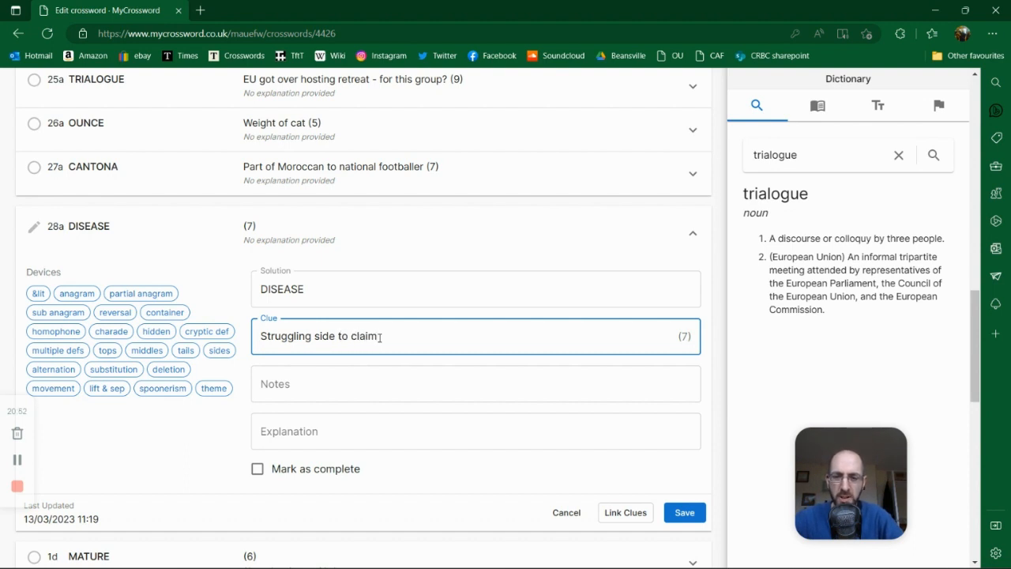
text( main)
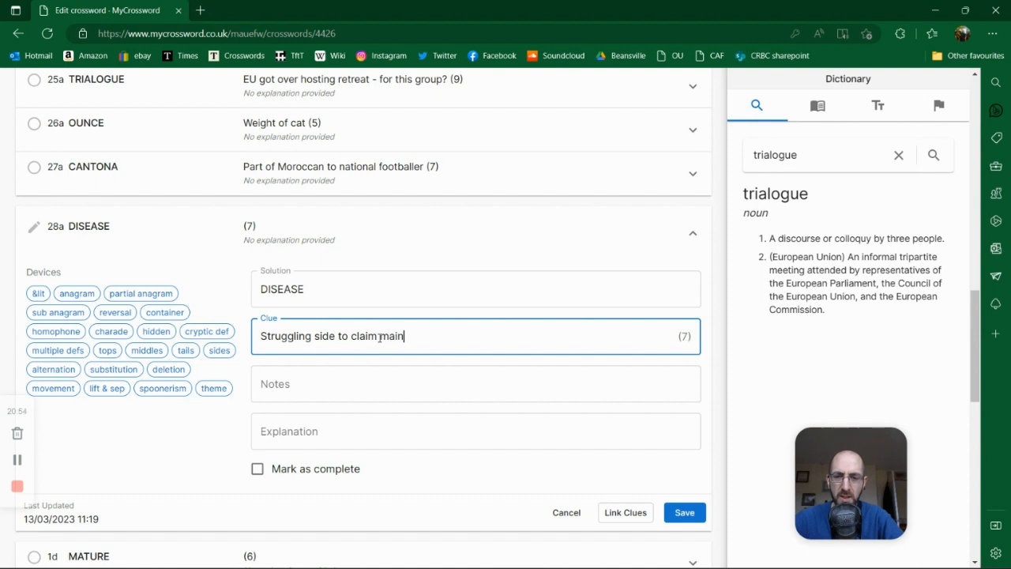
text( injury)
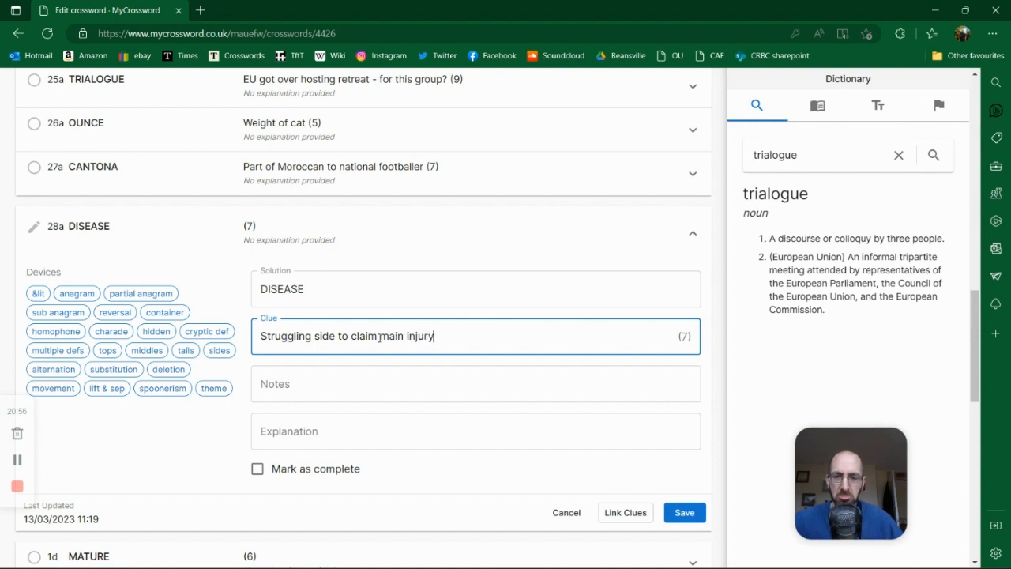
click(700, 510)
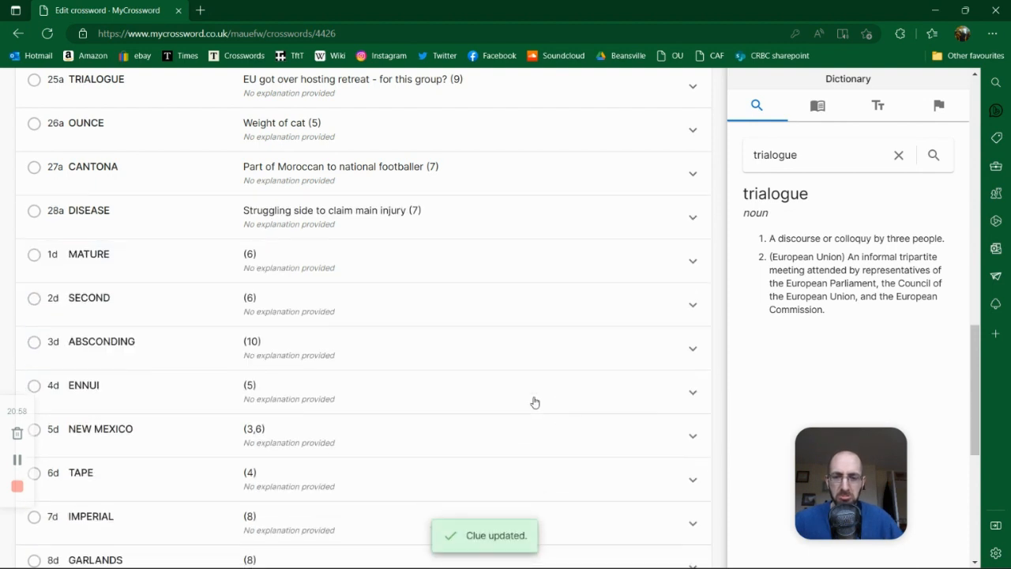
Step: Open the 1 down entry MATURE for clue writing and dismiss the mail notifications covering the page
click(299, 276)
click(322, 379)
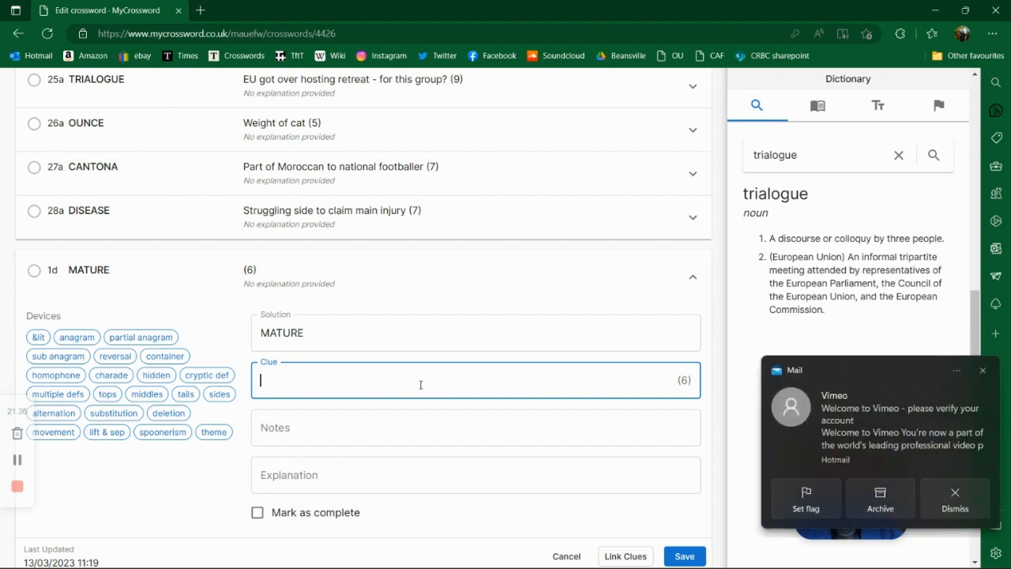
click(984, 372)
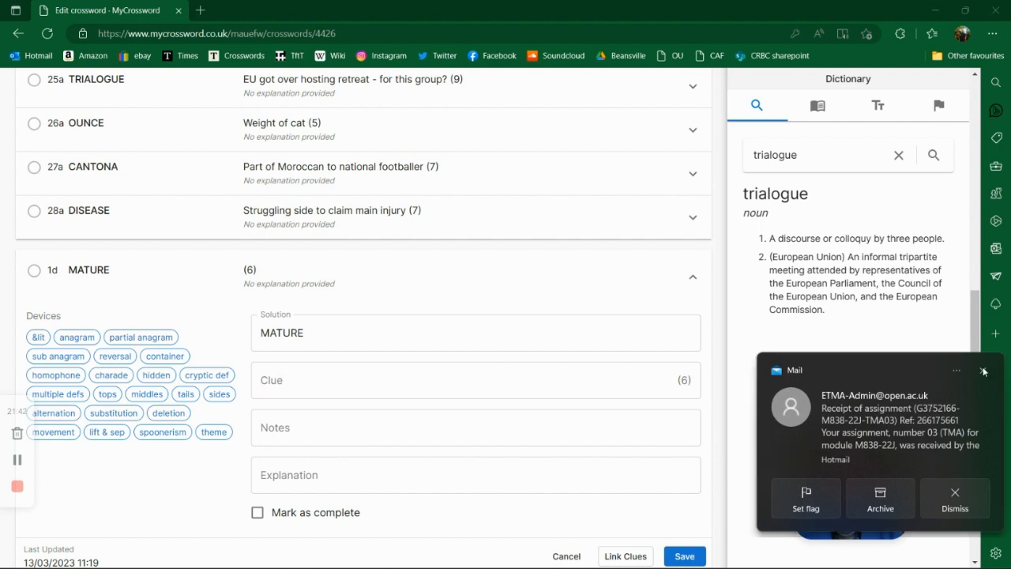
click(983, 371)
click(365, 376)
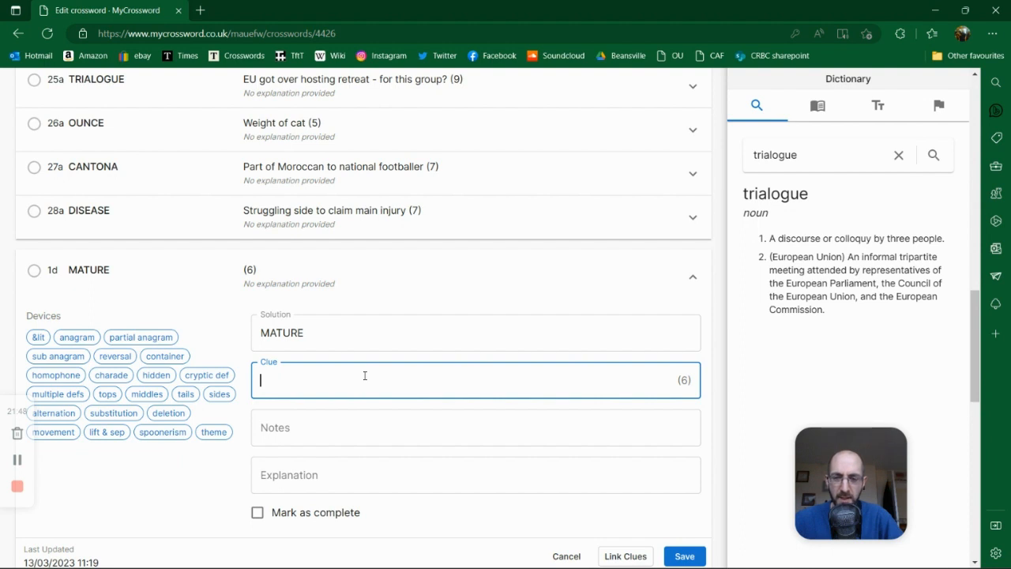
Step: Write the clue "Age of horse biting you in Calais" for the 1 down entry MATURE and save it
text(Age of )
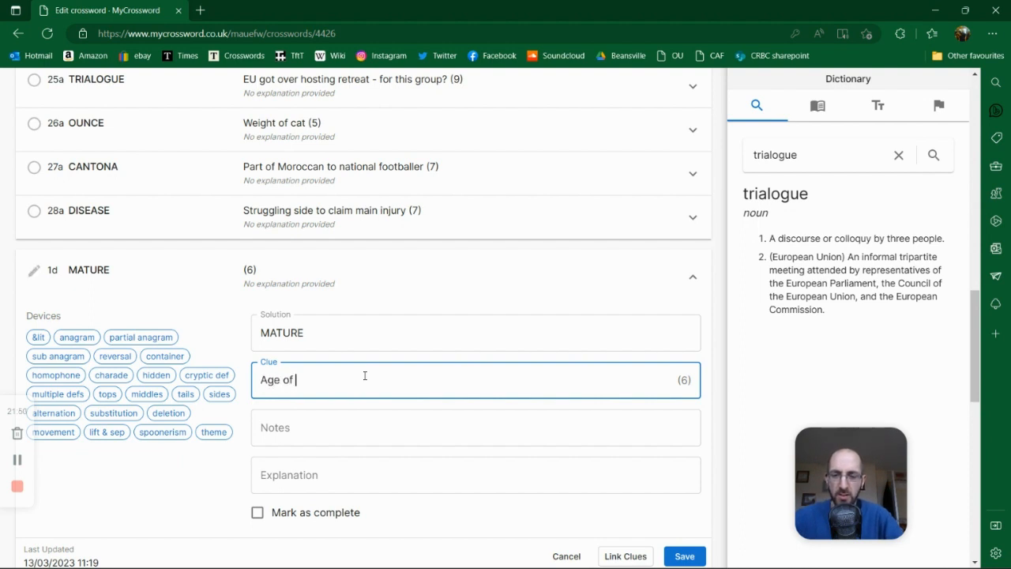
text(horse biting )
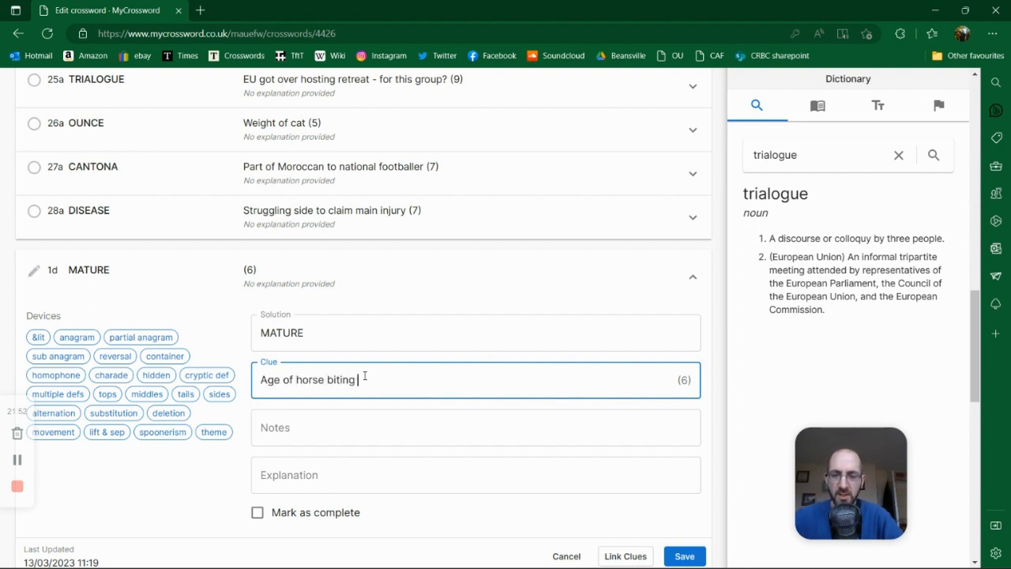
text(you in Cla)
key(BackSpace)
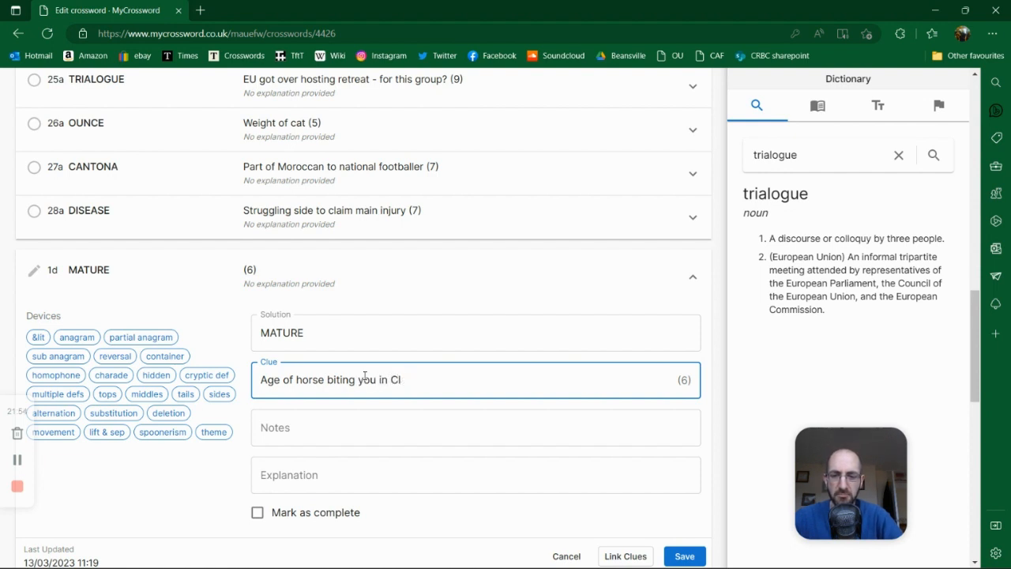
text(a)
key(BackSpace)
key(BackSpace)
text(alais)
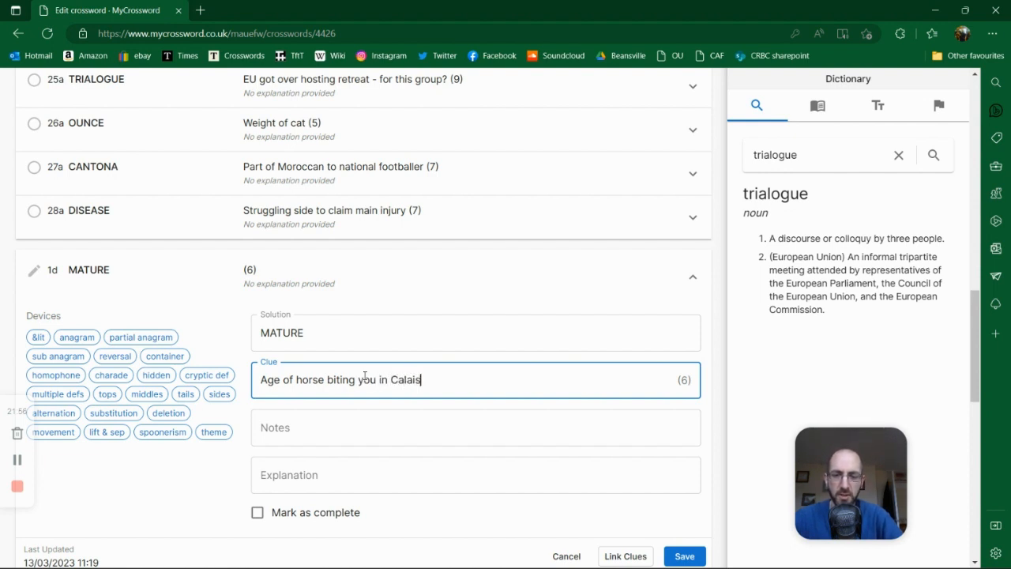
click(686, 556)
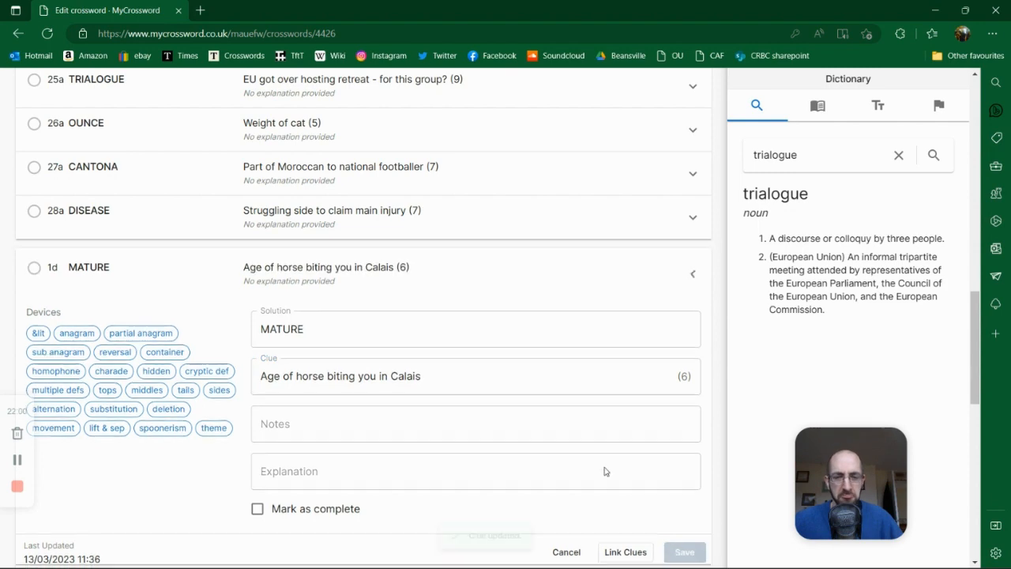
Step: Review the earlier clues, write "You get silver for this moment" as the clue for the 2 down entry SECOND, and save it
click(288, 306)
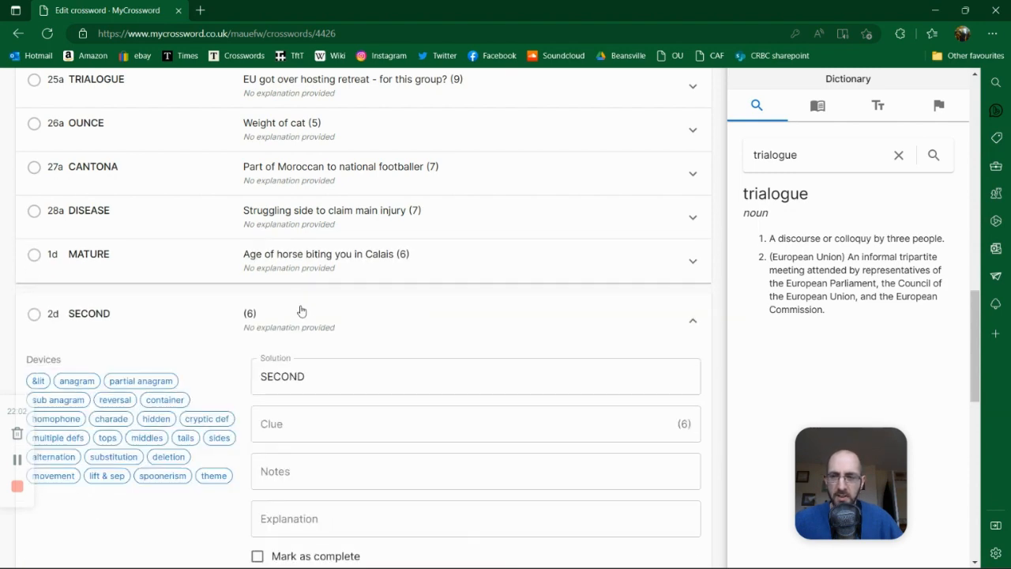
scroll(329, 306, up, 4)
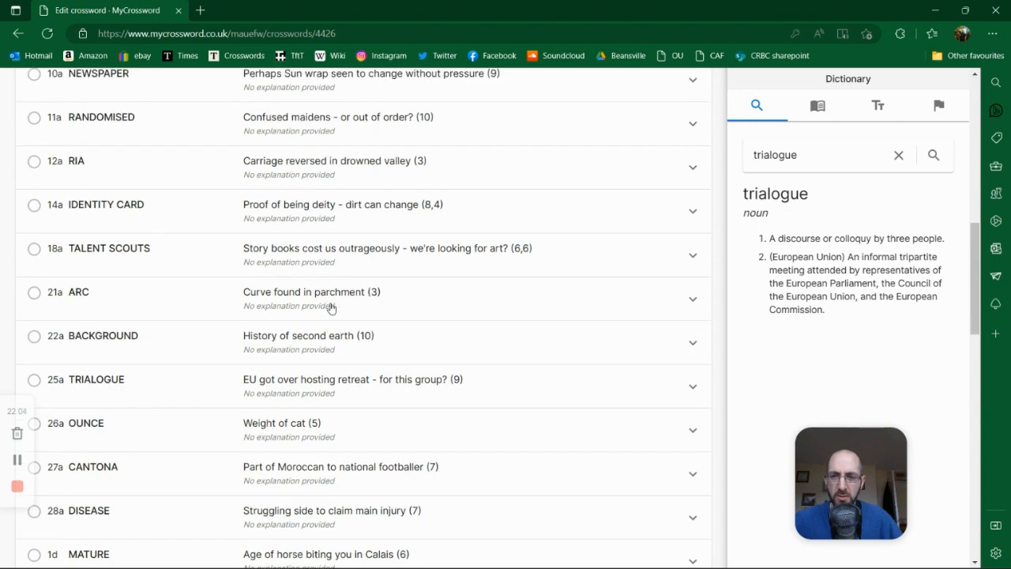
scroll(332, 307, up, 1)
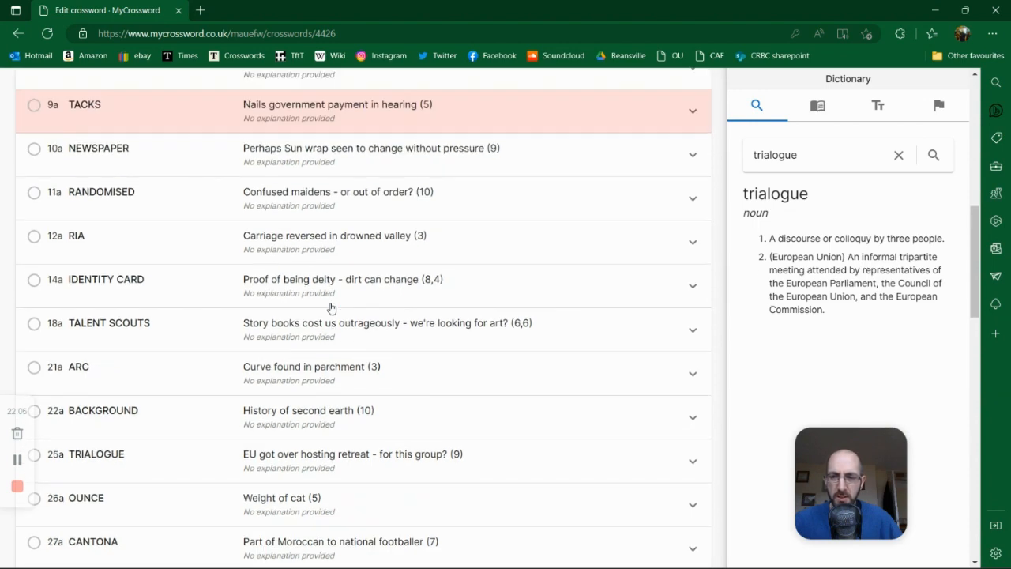
scroll(331, 307, down, 7)
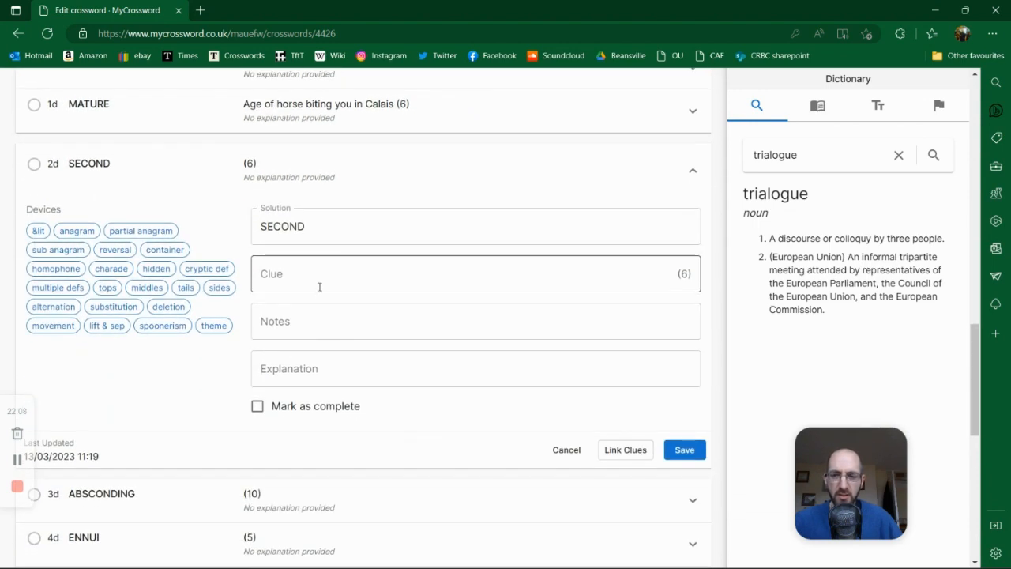
click(320, 283)
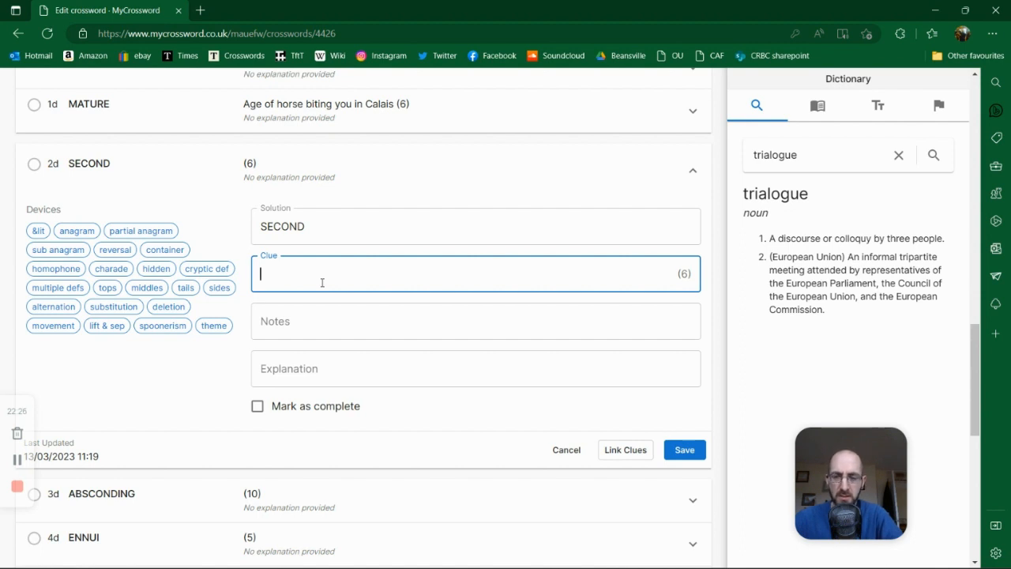
text(You get silver fo)
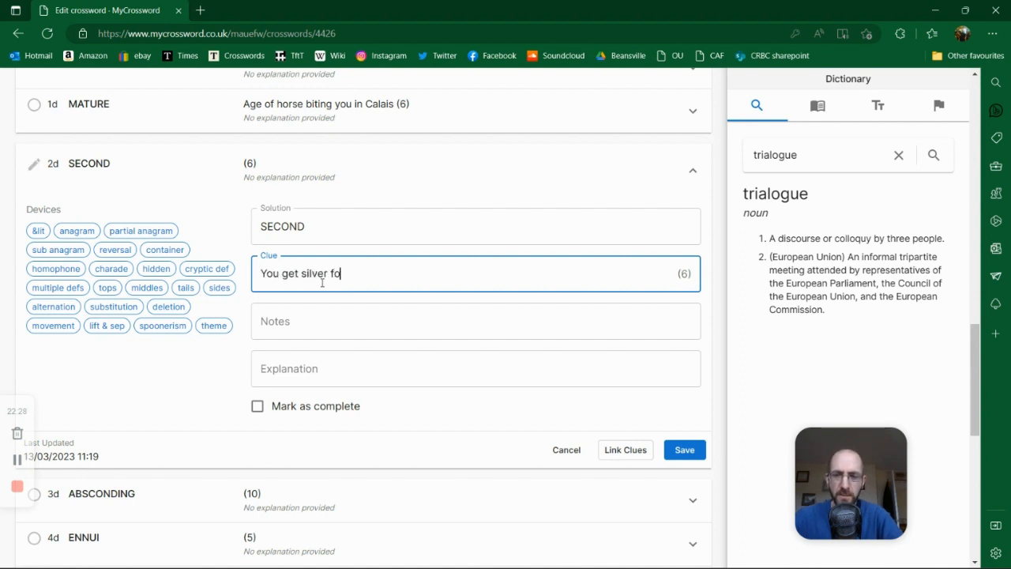
text(r this moment)
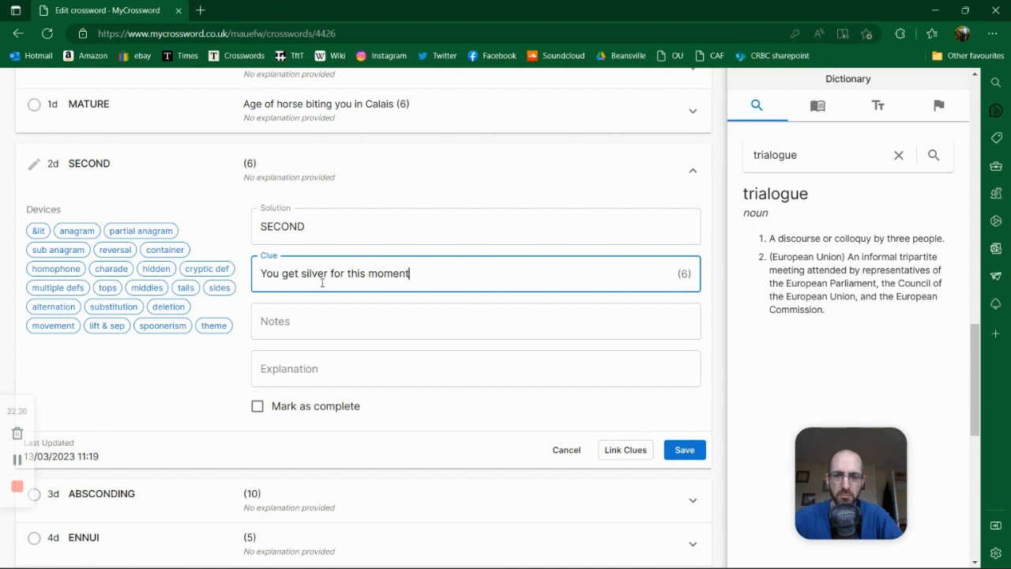
click(685, 449)
Step: Open the 3 down entry ABSCONDING for clue writing and look up "abscond" in the dictionary
click(274, 203)
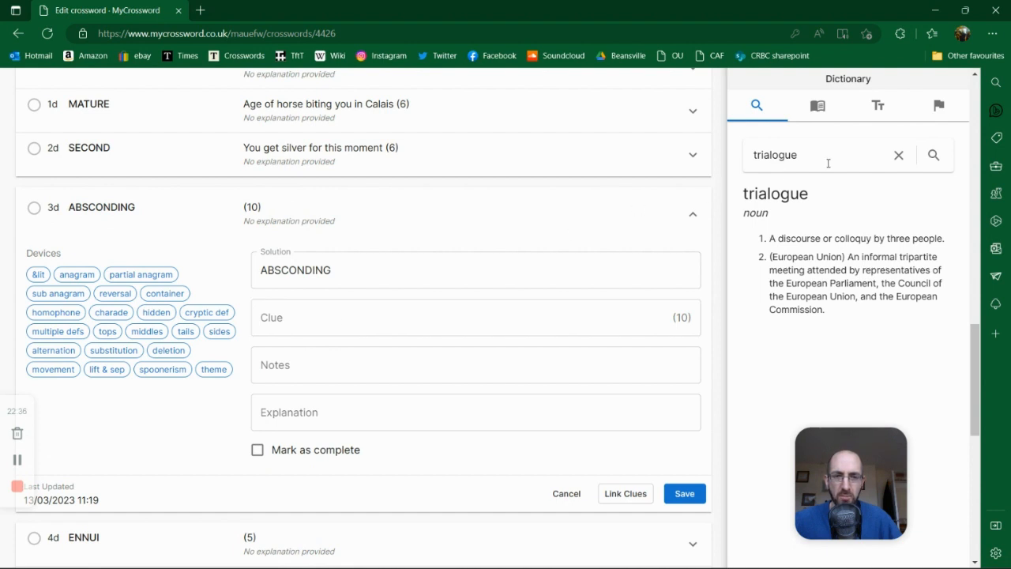
drag(829, 163, 702, 163)
text(abscond)
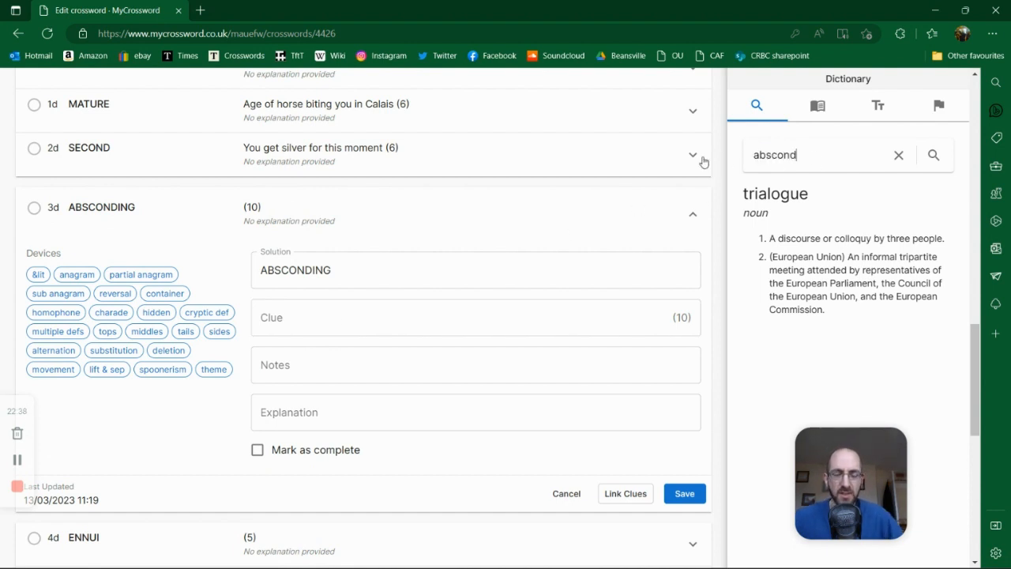
click(936, 162)
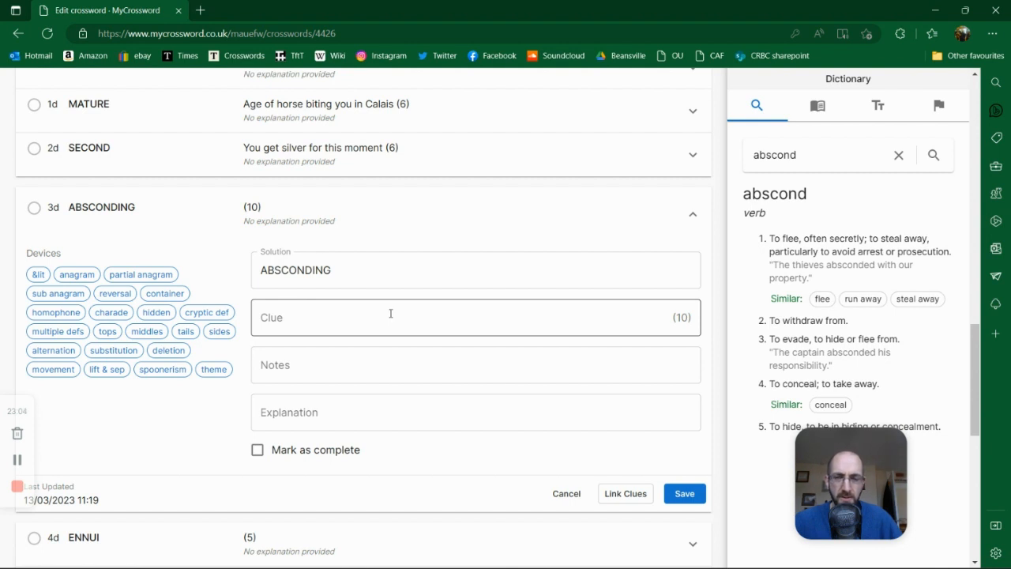
Step: Draft the clue "Fleeing from prisoner inside gins - bad mixing" for the 3 down entry ABSCONDING
click(390, 314)
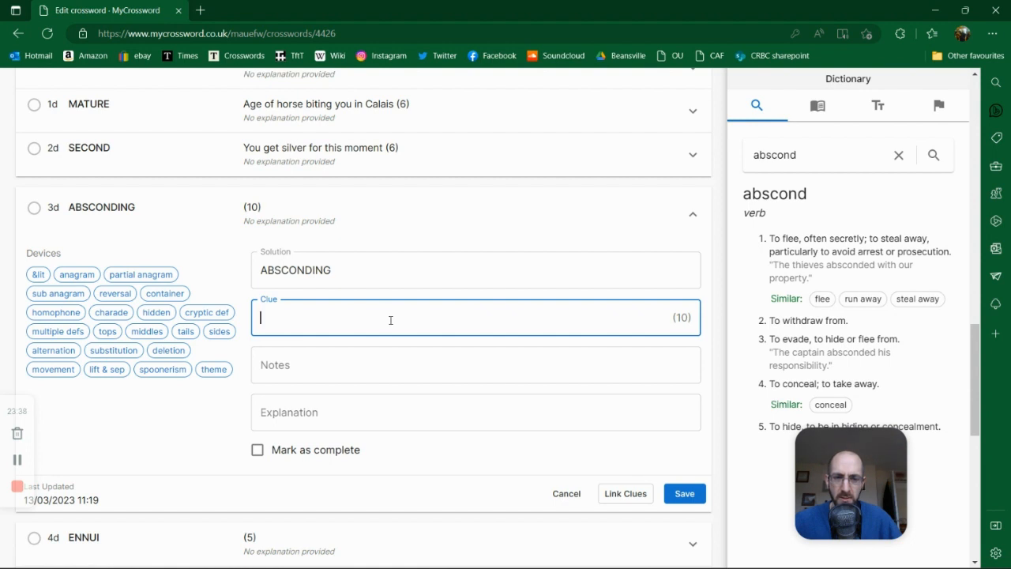
text(Hiding)
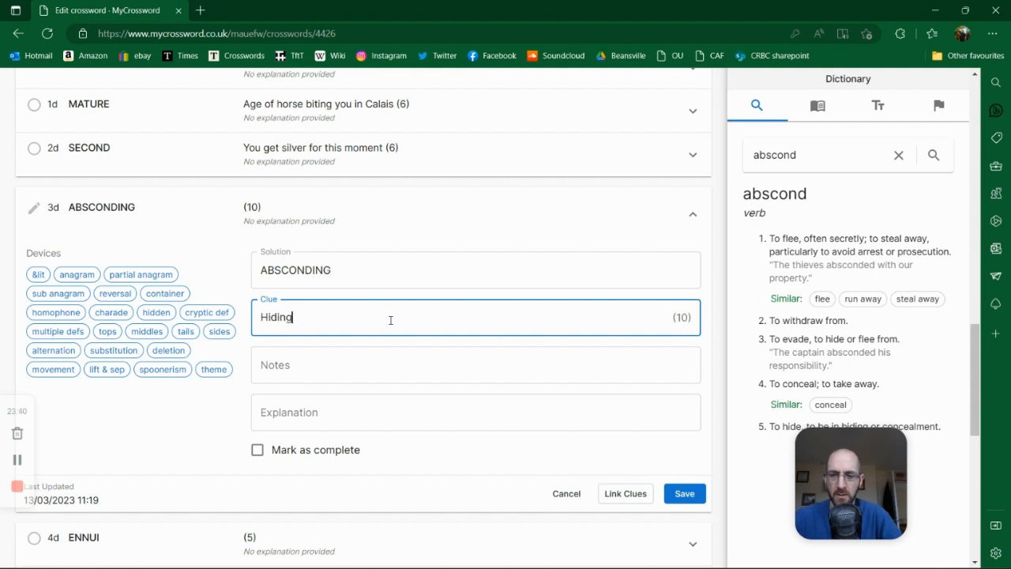
text( from)
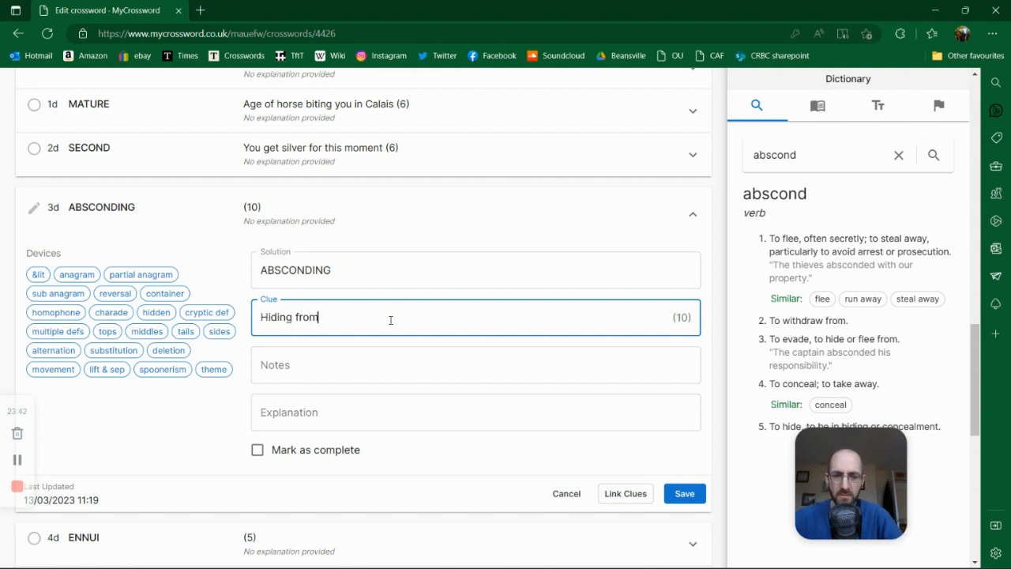
key(ctrl+a)
text(Fleeing from)
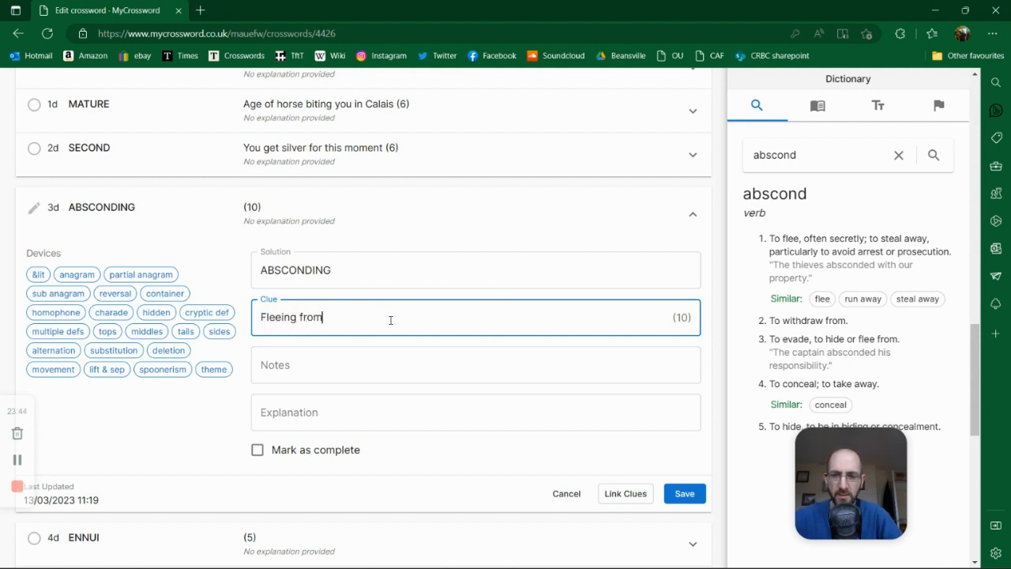
text( prisoner inside)
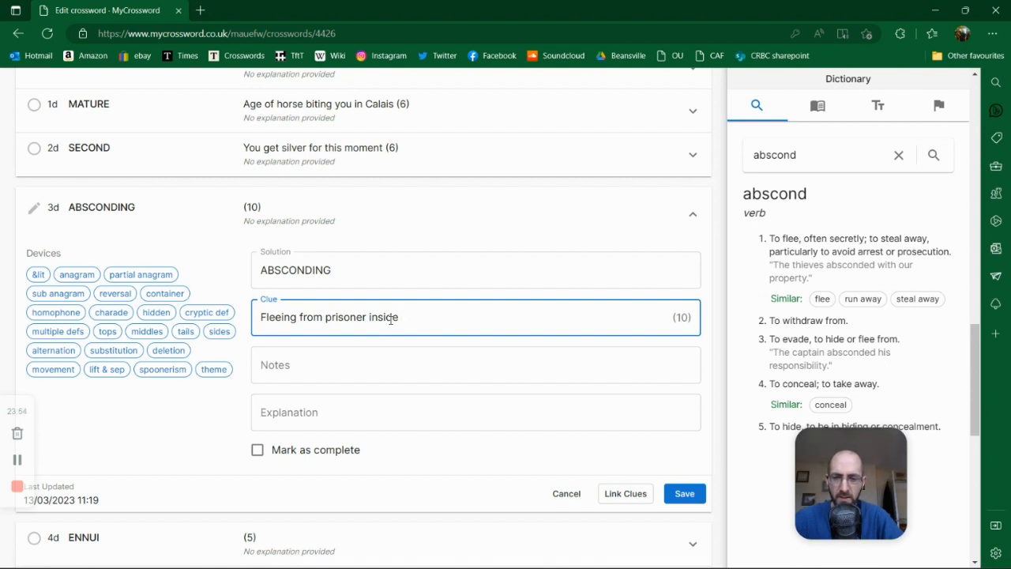
text(gins )
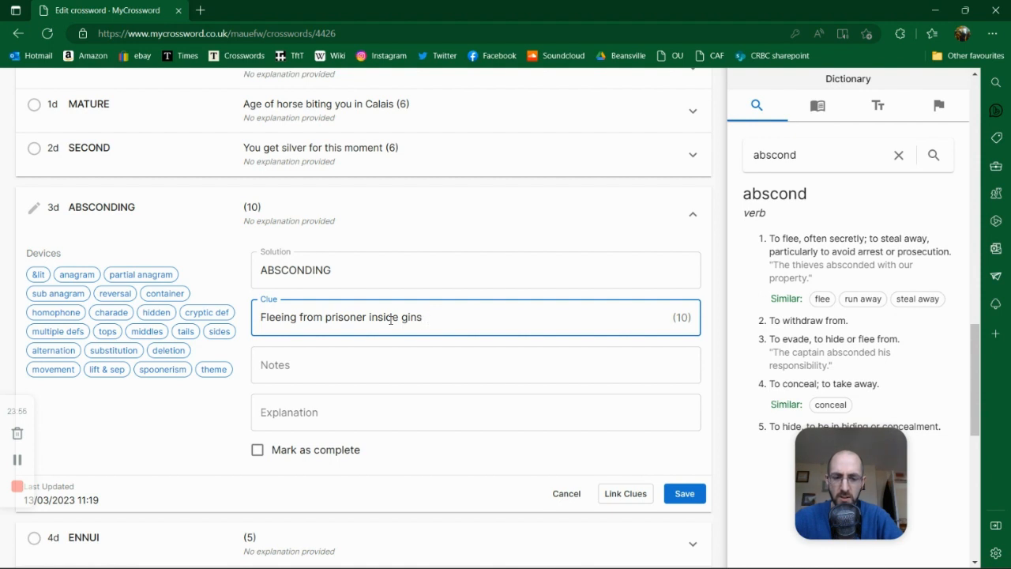
text(- ad)
text(bad mixing)
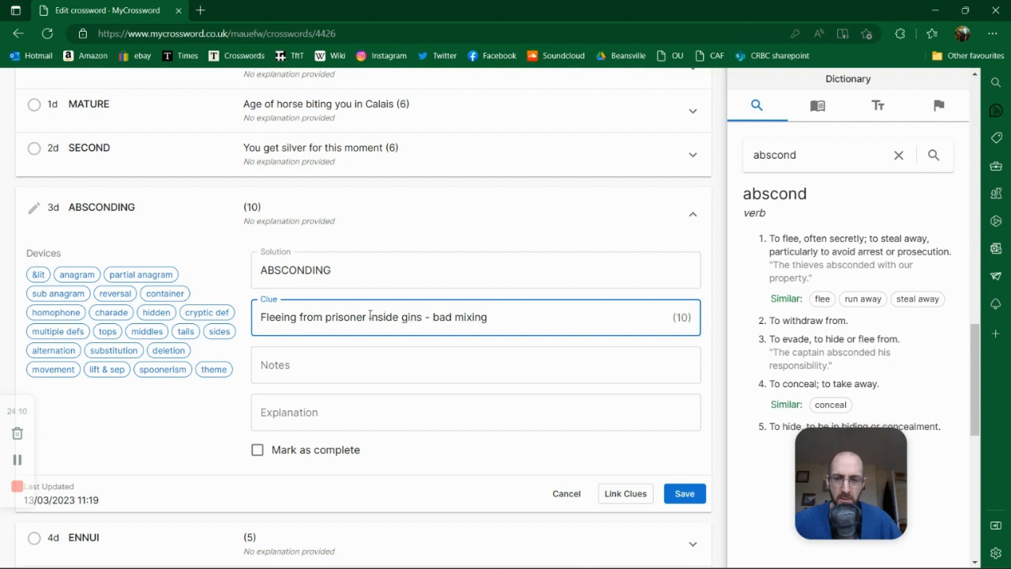
Step: Replace everything after "Fleeing from prisoner" in the ABSCONDING clue with ", breaking into"
drag(369, 316, 400, 316)
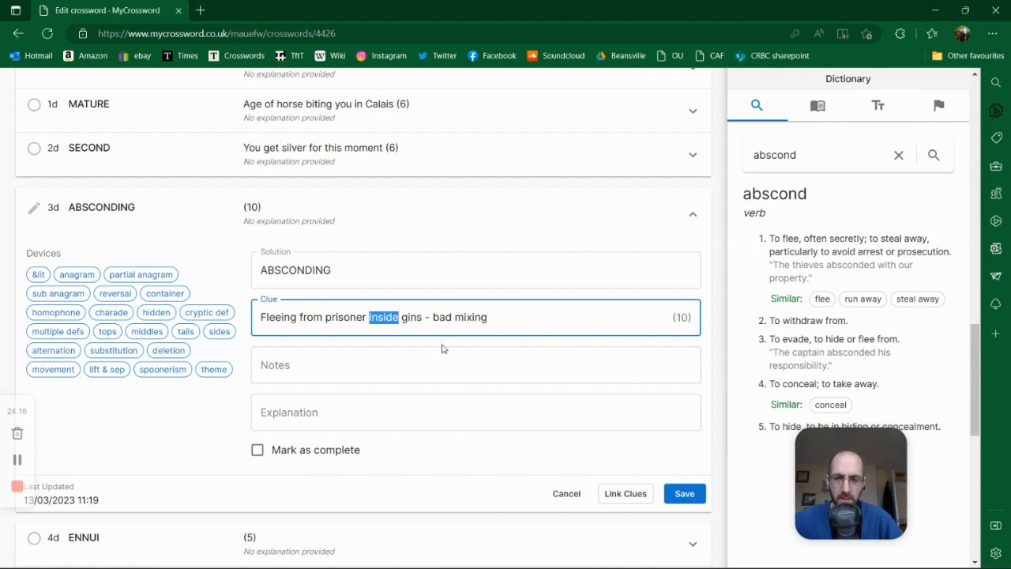
key(Left)
key(ctrl+shift+Right)
key(ctrl+shift+Right)
key(ctrl+shift+Right)
key(ctrl+shift+Right)
key(ctrl+shift+Right)
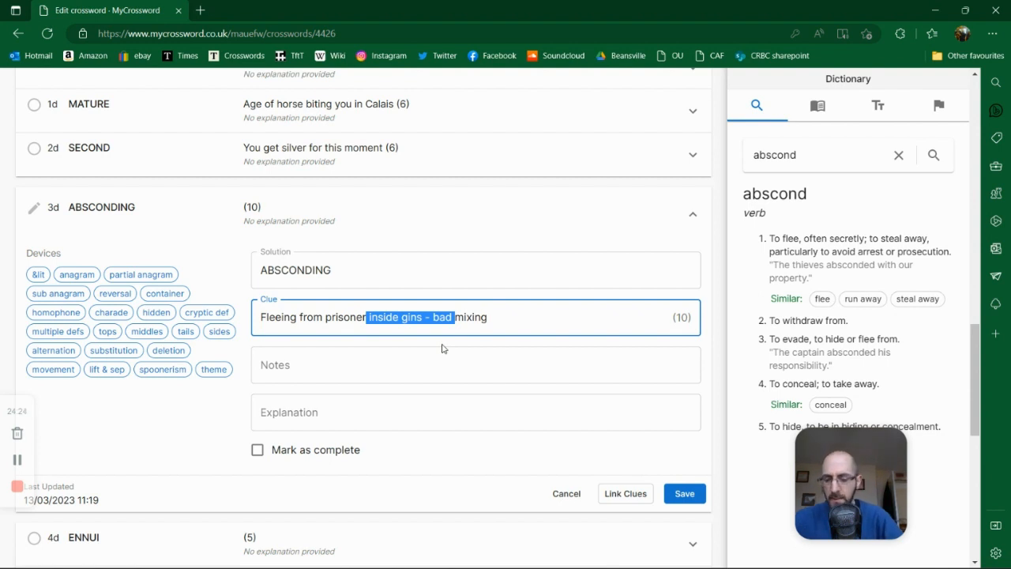
text(, bre)
text(aking into)
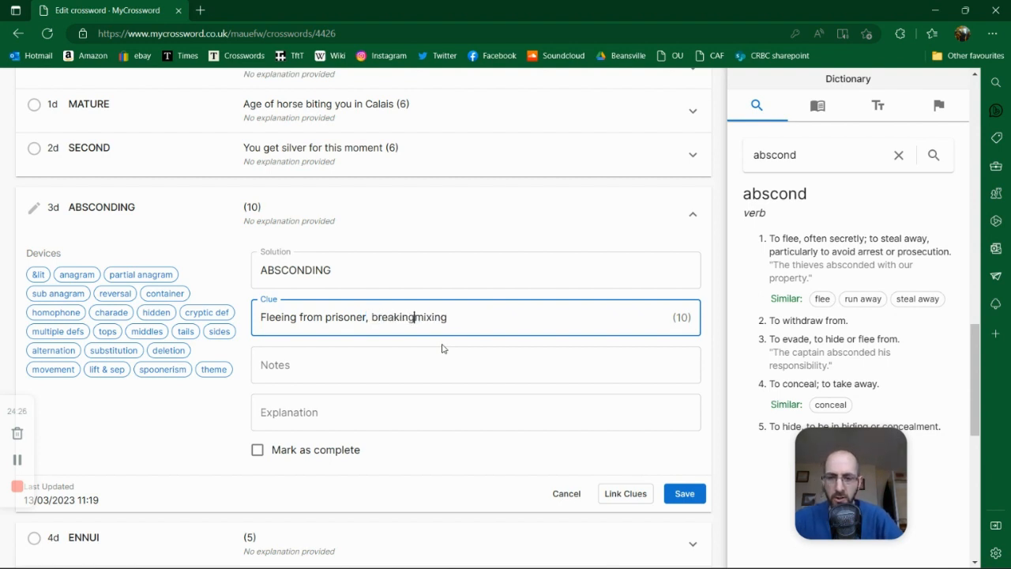
key(ctrl+shift+Right)
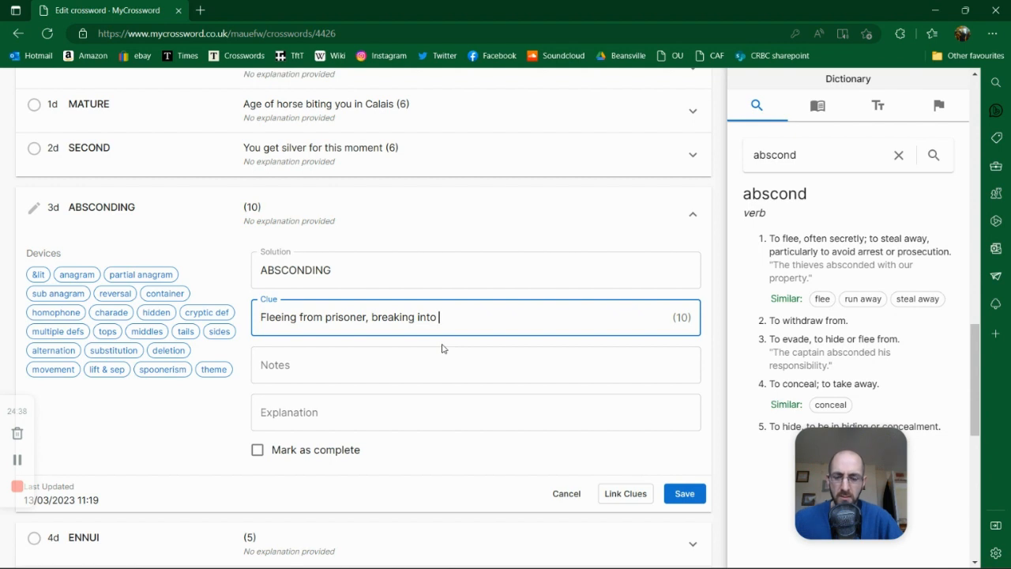
Step: Finish the ABSCONDING clue with "gins - bad supply!" and save it
text(gins - )
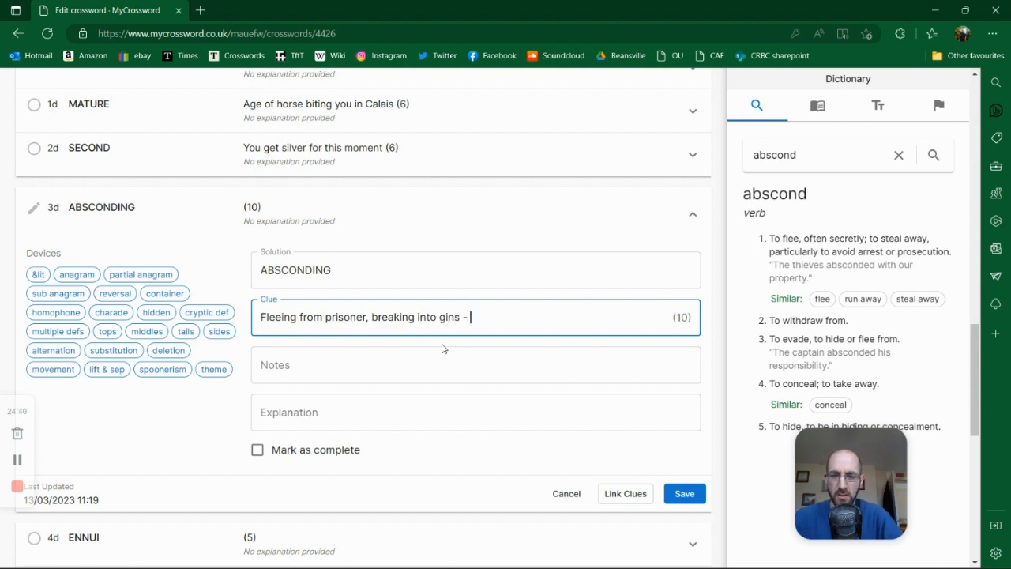
text(bad)
key(BackSpace)
key(BackSpace)
text(bad)
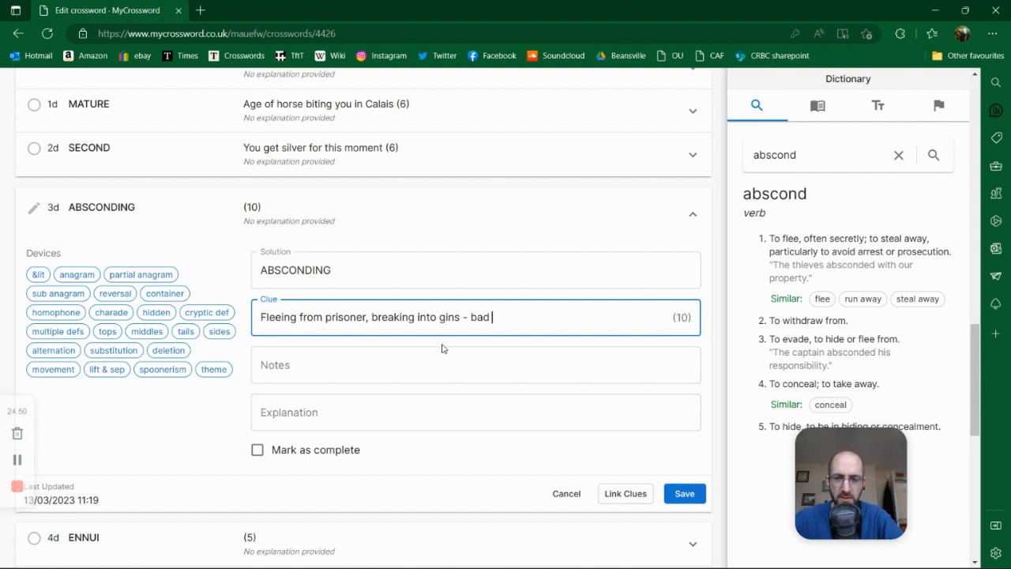
text(supply!)
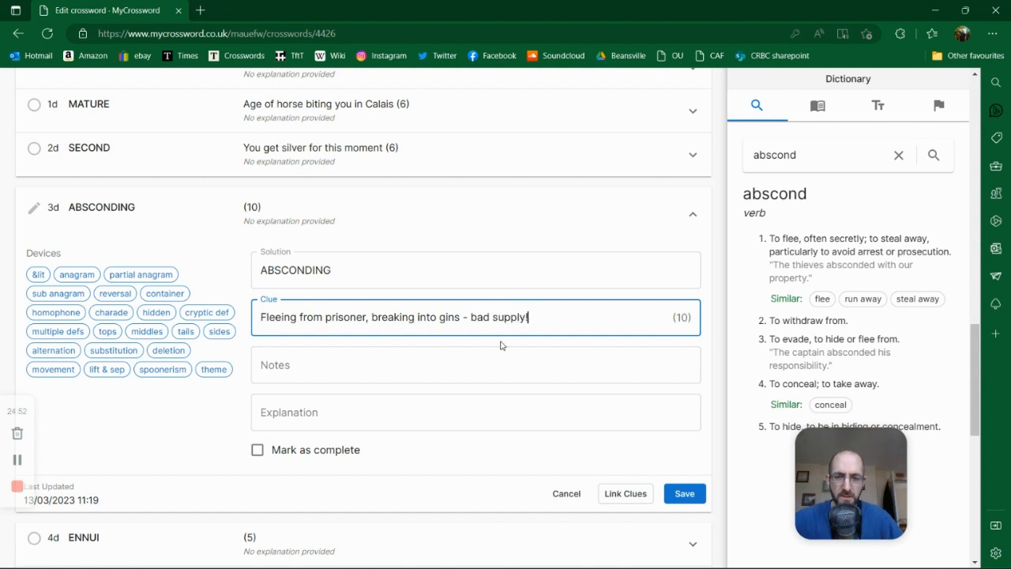
click(685, 493)
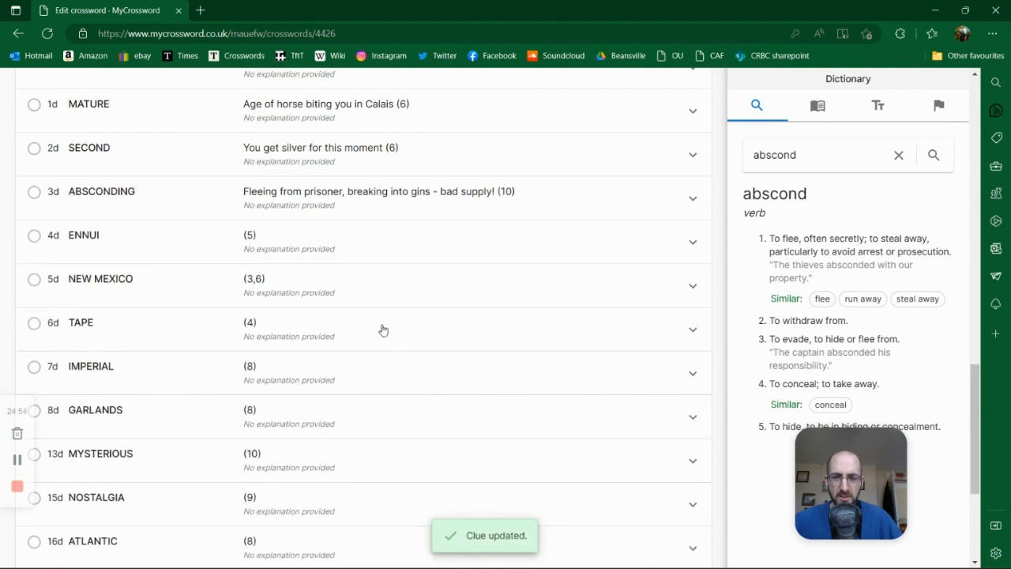
Step: Open the 4 down entry ENNUI for clue writing and look up "ennui" in the dictionary
click(293, 249)
double_click(774, 163)
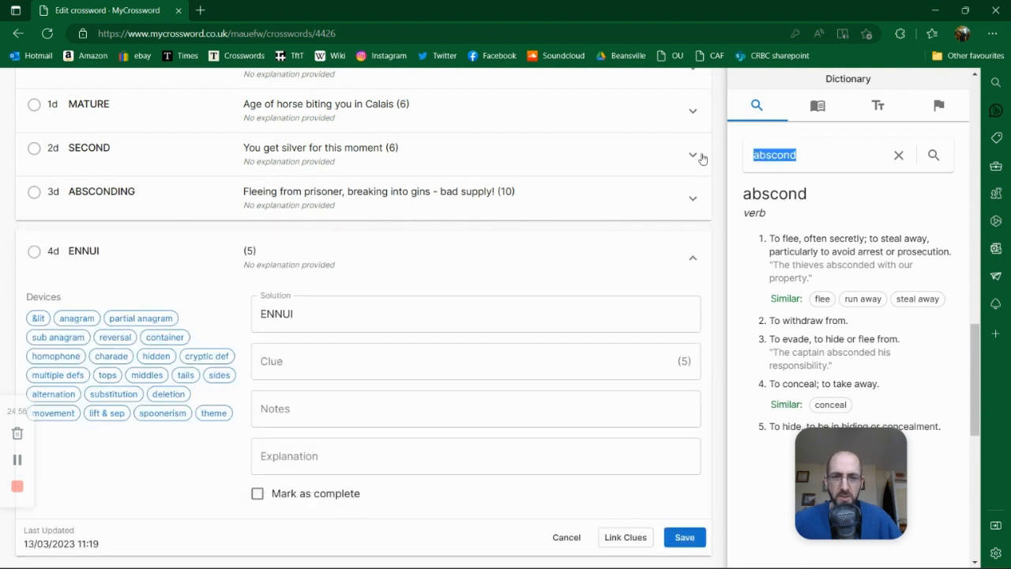
text(en)
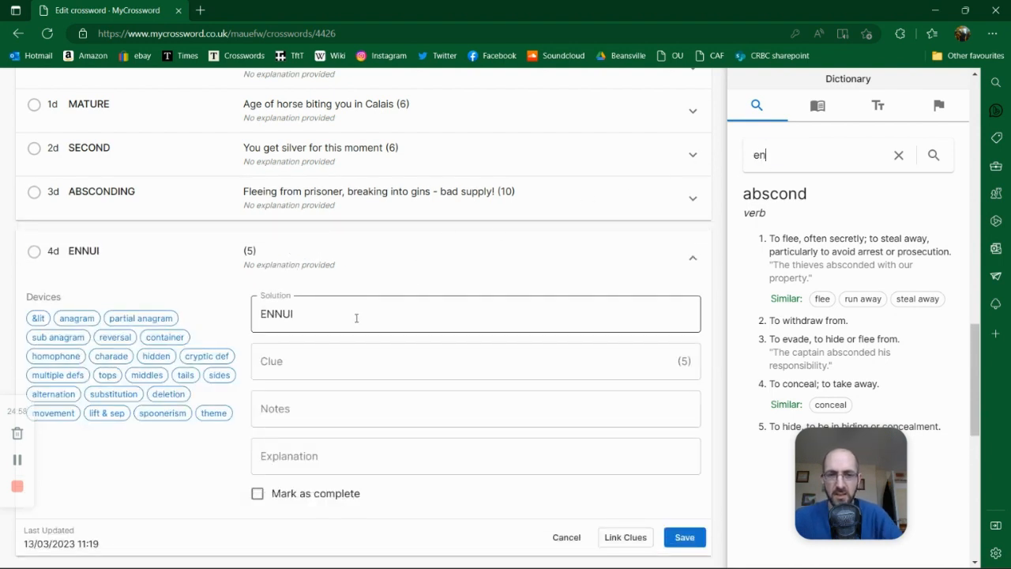
text(nui)
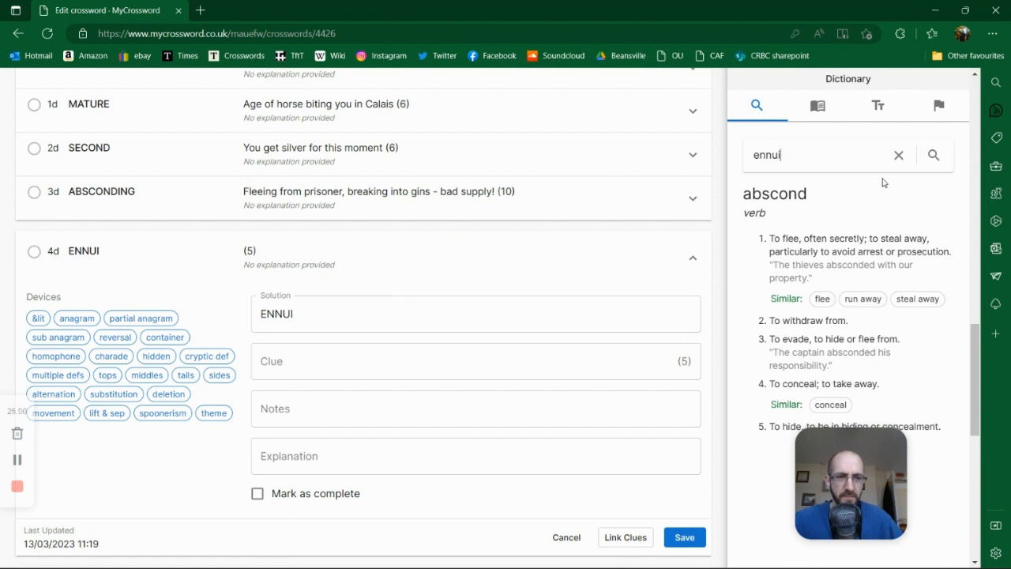
click(933, 155)
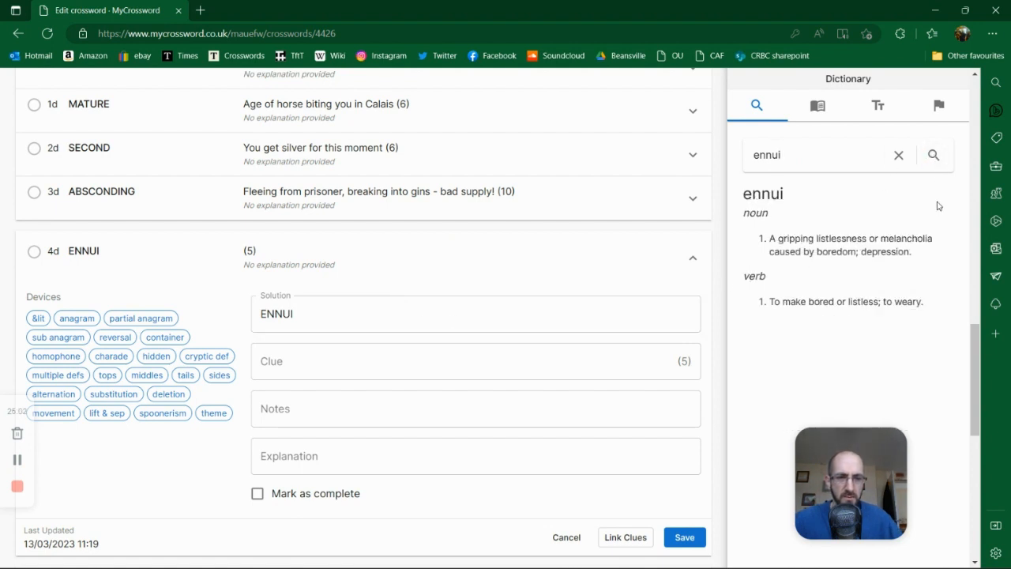
Step: Write the clue "Boredom found in token nuisance" for the 4 down entry ENNUI and save it
click(322, 357)
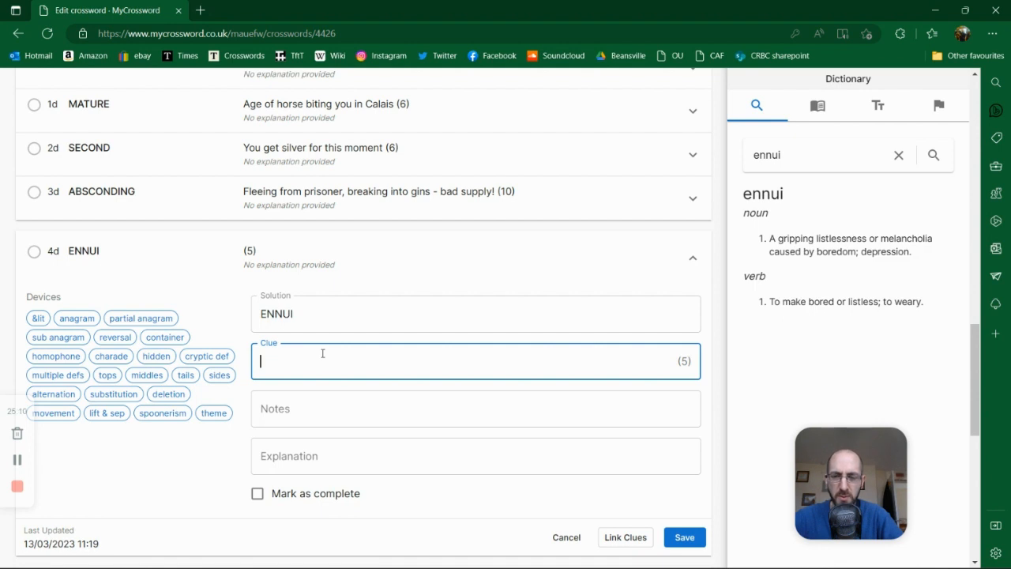
text(Boredm)
key(BackSpace)
text(o)
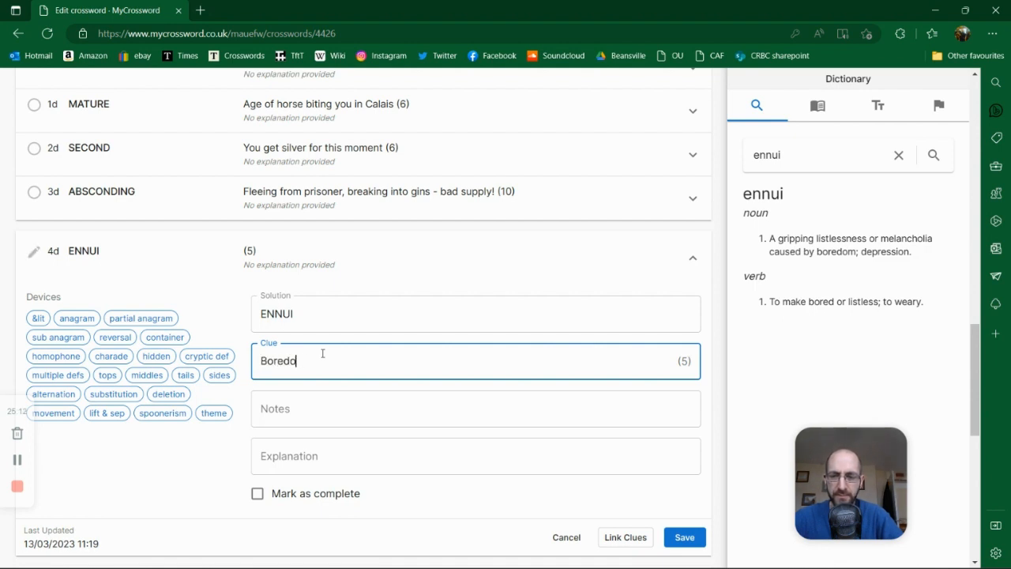
text(m found in)
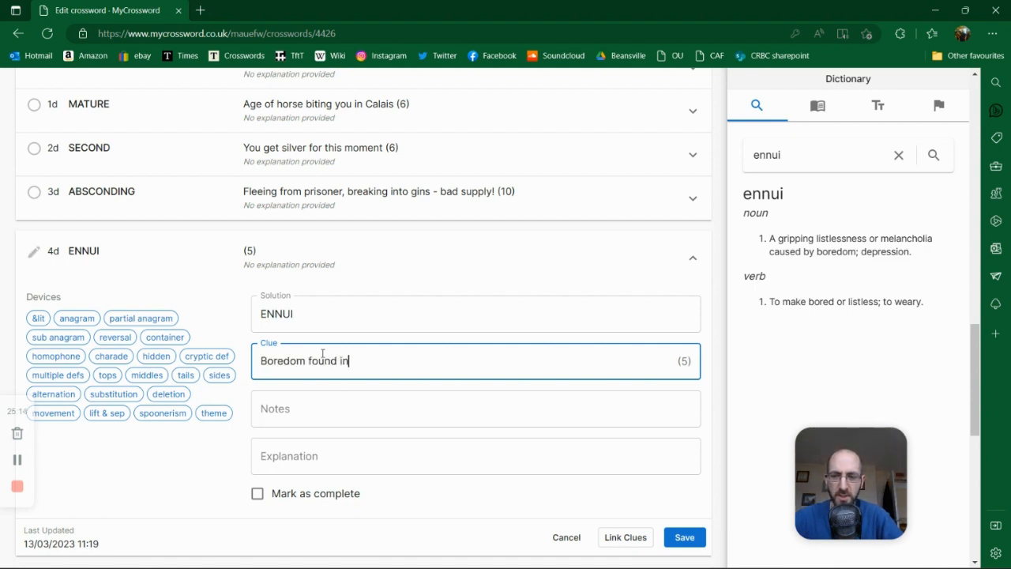
text( token bnuis)
key(BackSpace)
key(BackSpace)
key(BackSpace)
key(BackSpace)
key(BackSpace)
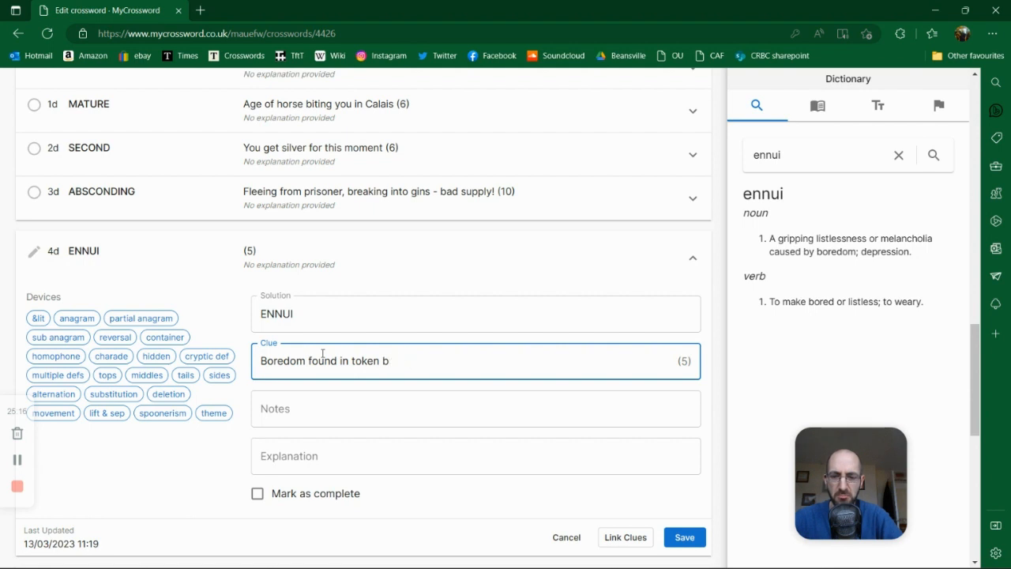
text(nuisance)
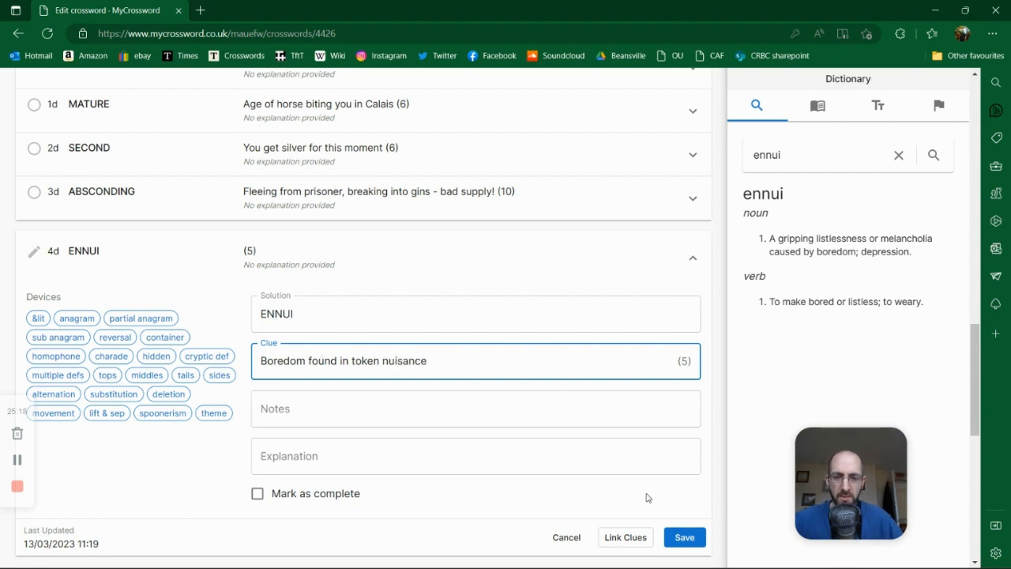
click(684, 537)
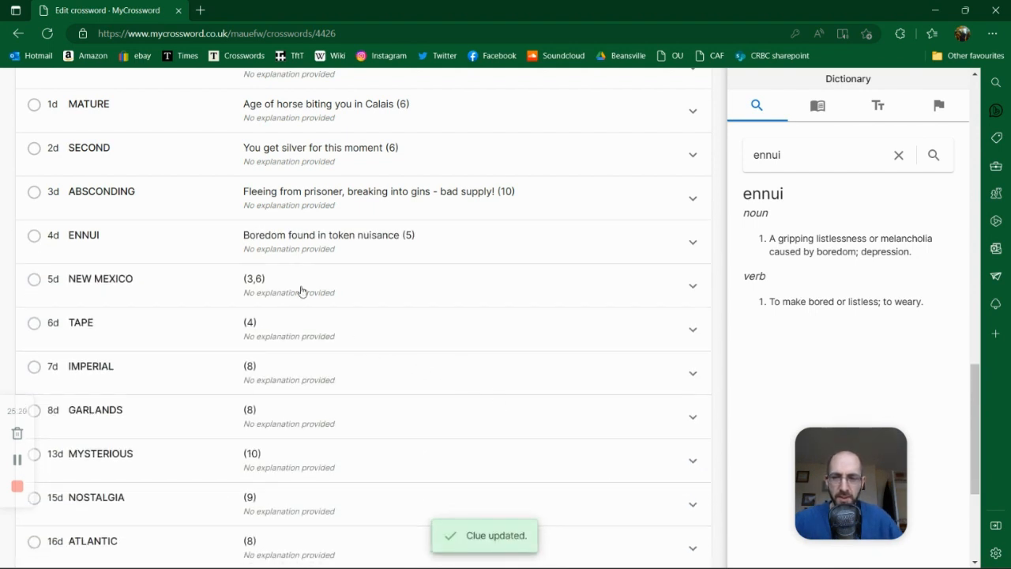
Step: Open the 5 down entry NEW MEXICO and start its clue with "Come unexpectedly to rescue team"
click(308, 293)
click(330, 407)
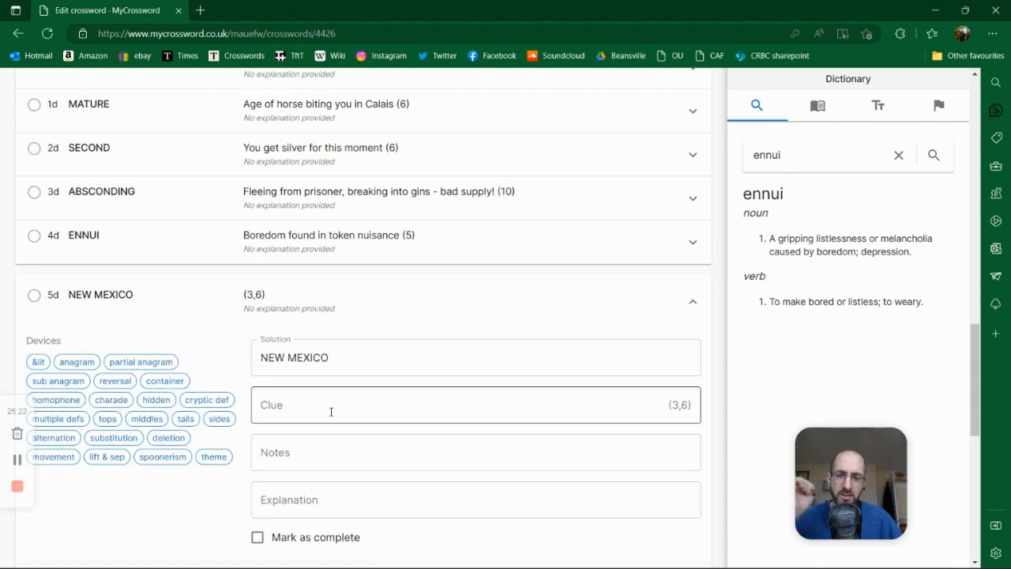
scroll(328, 406, down, 1)
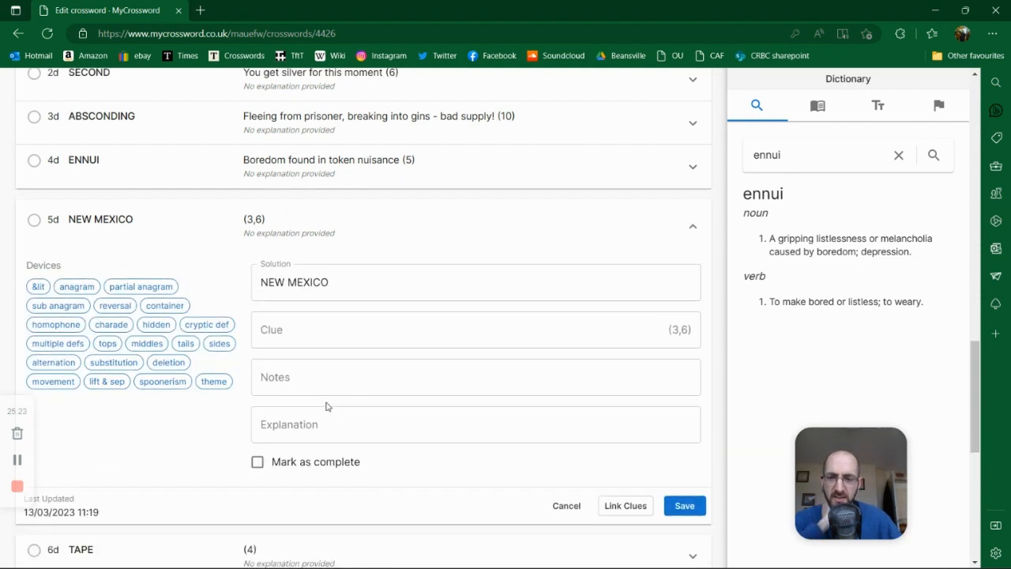
click(321, 334)
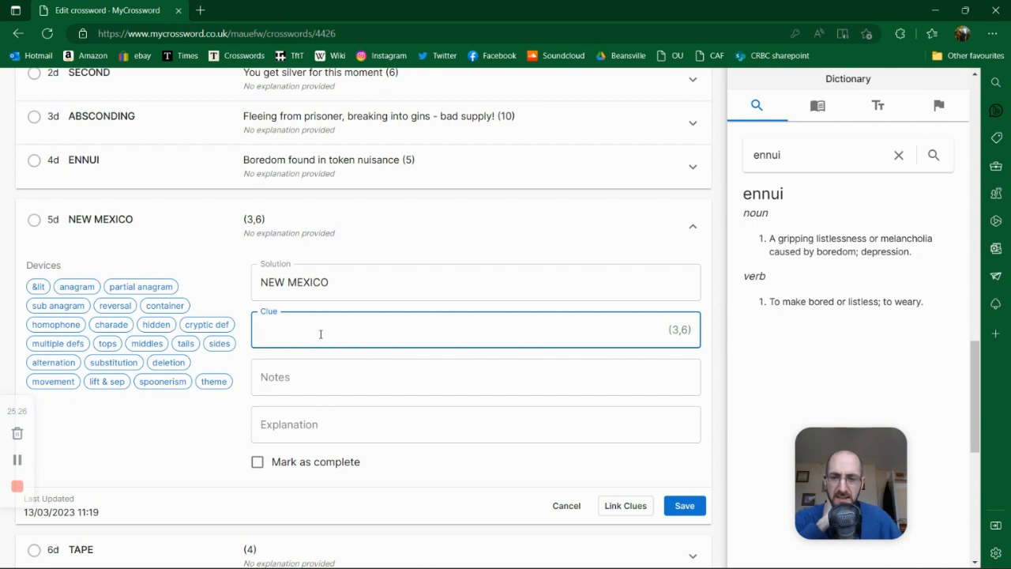
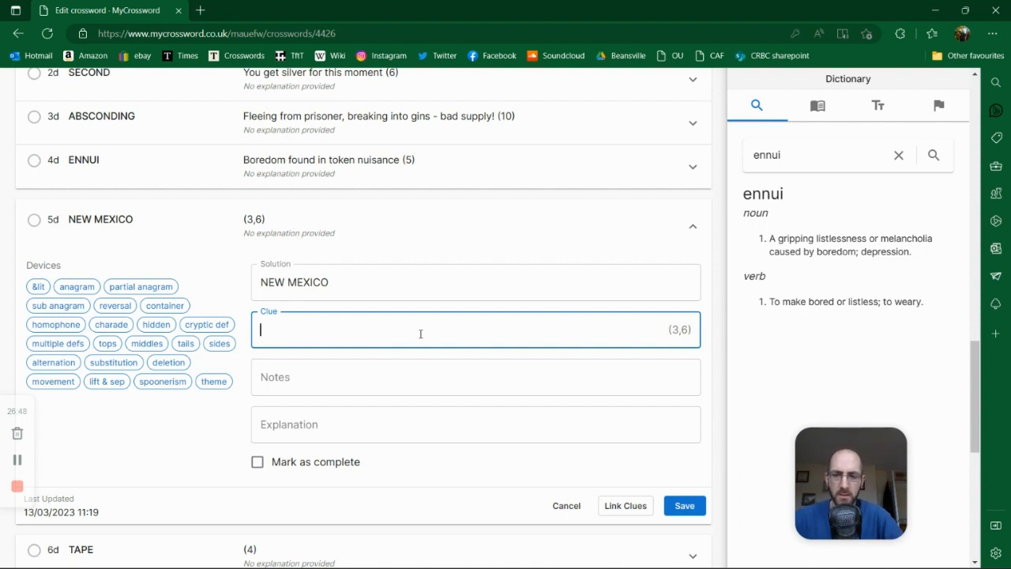
text(Come unexpec)
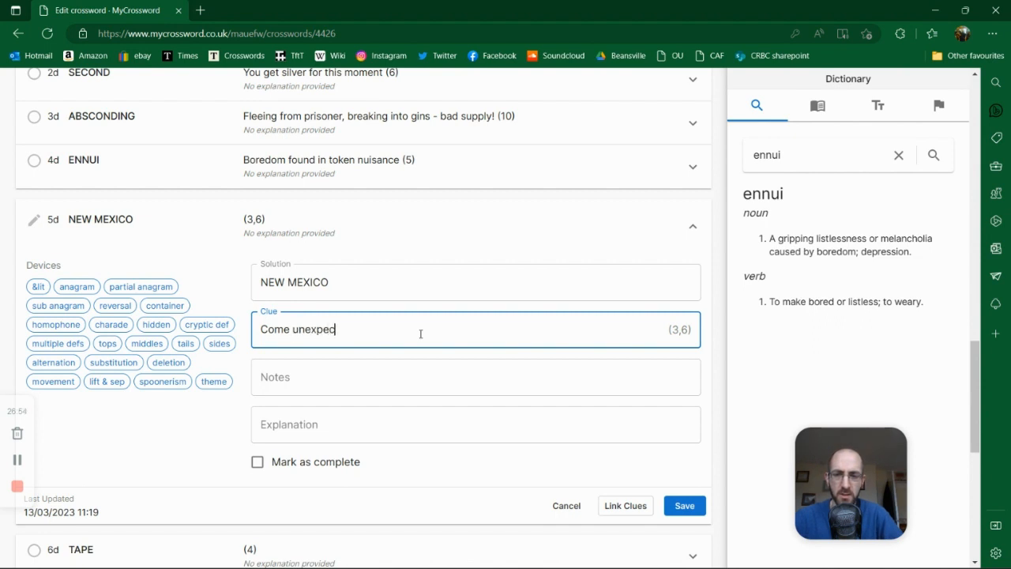
text(tedly to resuce)
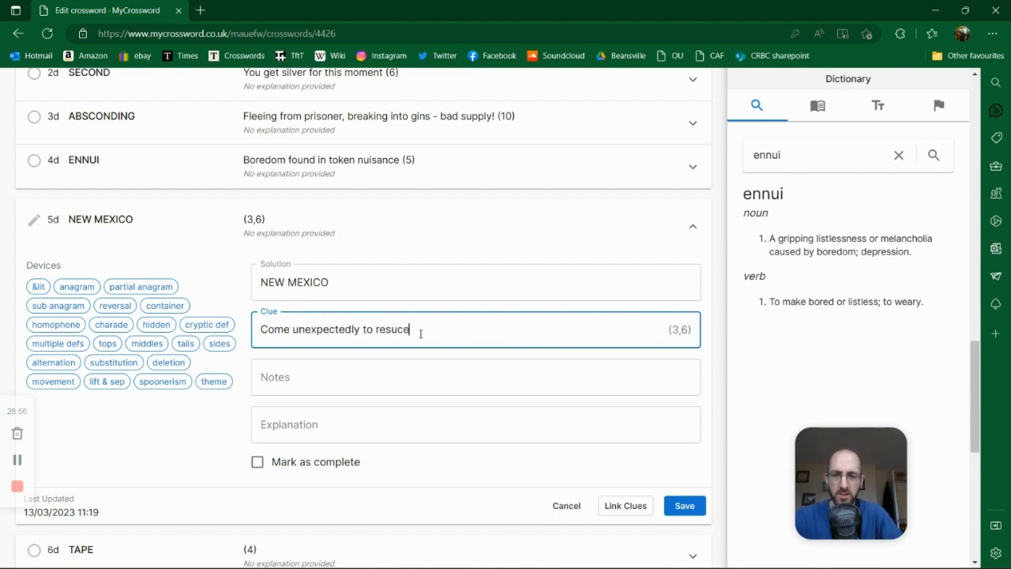
key(BackSpace)
key(BackSpace)
key(BackSpace)
key(BackSpace)
text(cue team)
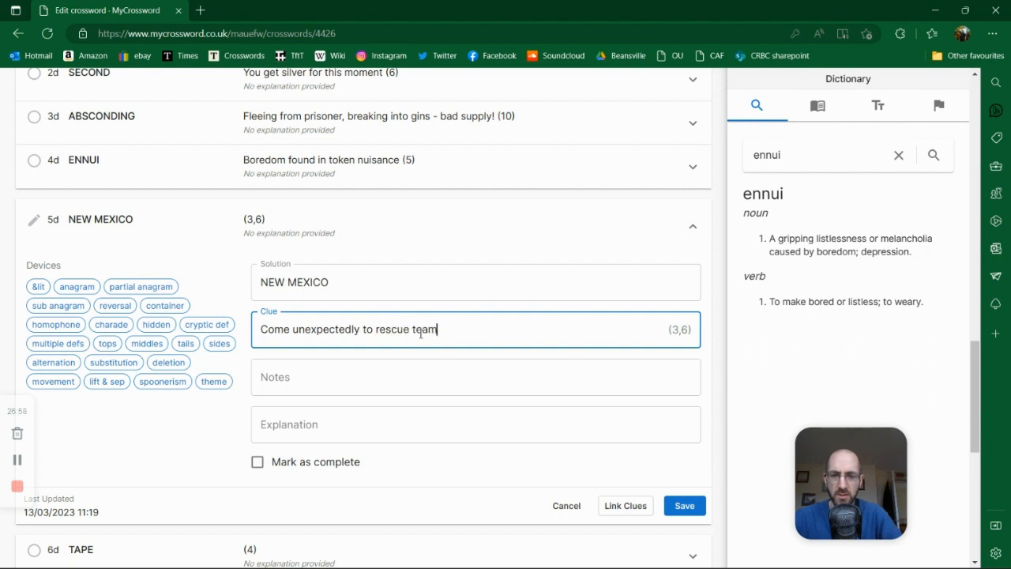
Step: Finish the NEW MEXICO clue with "following novel state" and save it
text( folloiw)
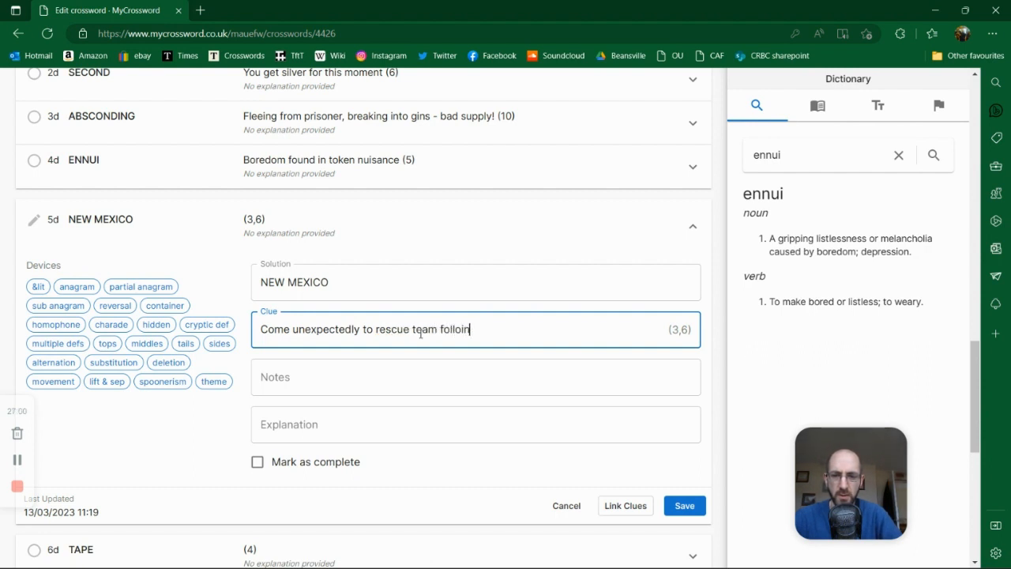
key(BackSpace)
key(BackSpace)
text(wing )
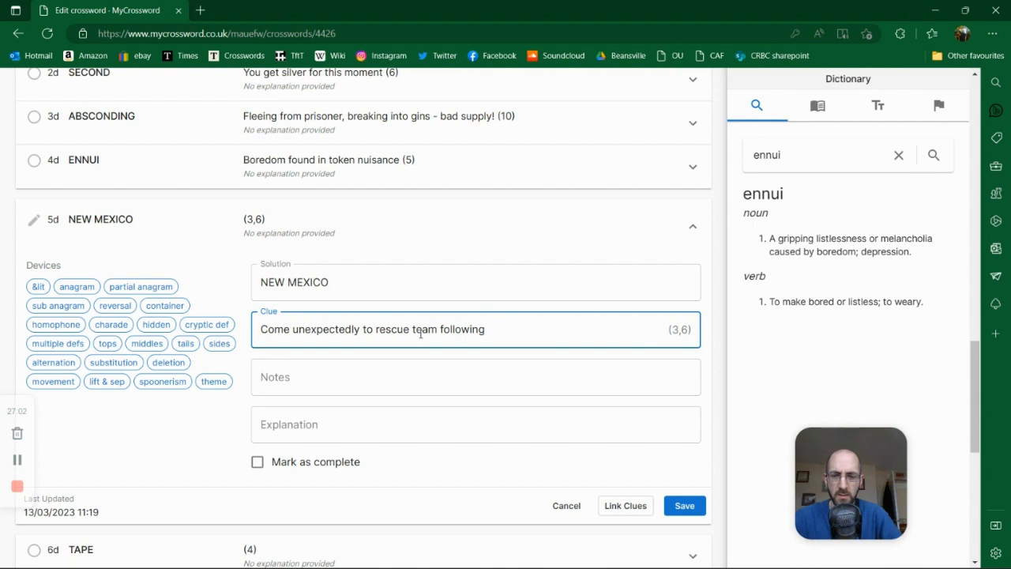
text(novel state)
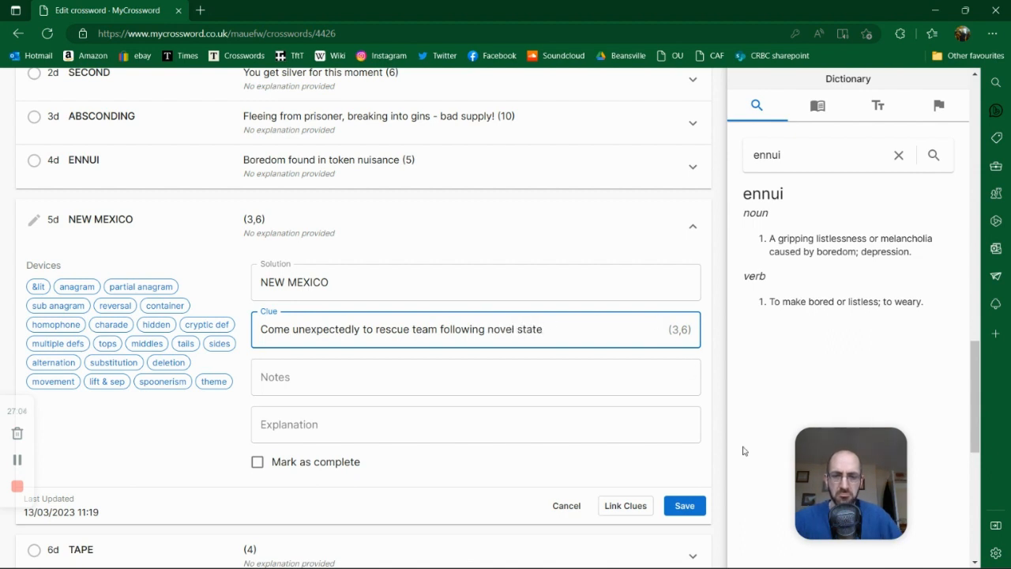
click(697, 508)
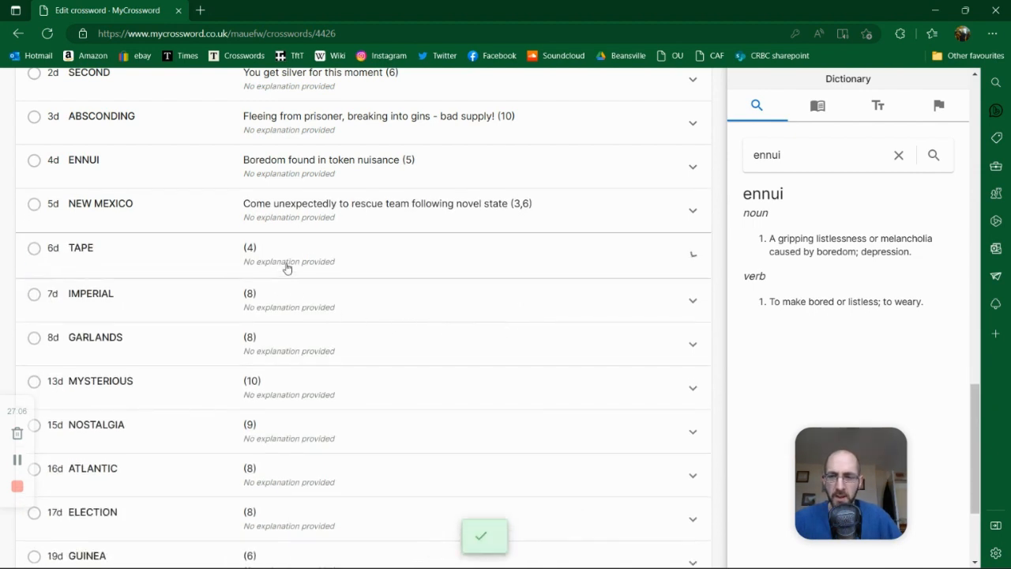
Step: Open the 6 down entry TAPE for clue writing and look up "tape" in the dictionary
click(287, 269)
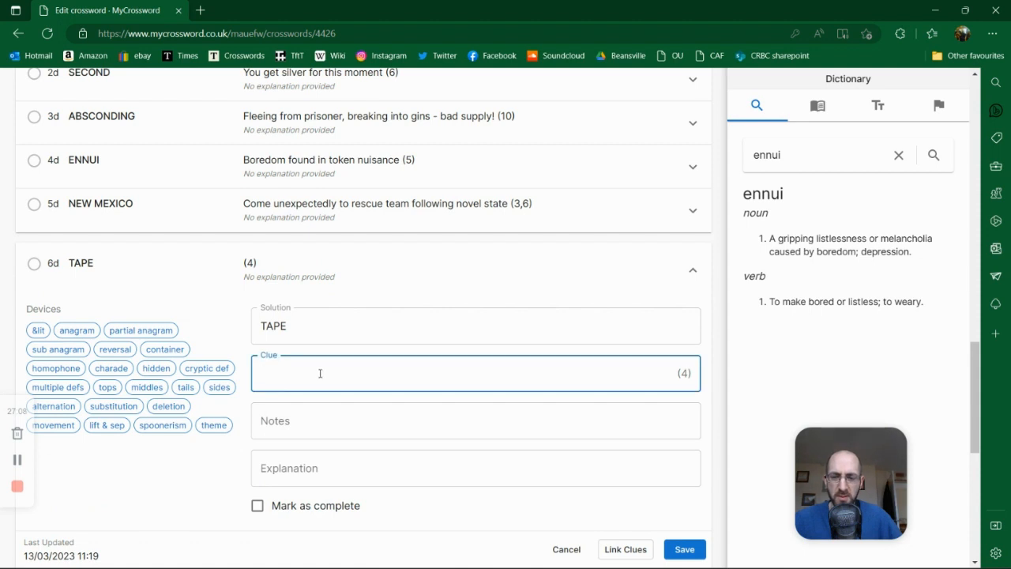
scroll(320, 373, down, 1)
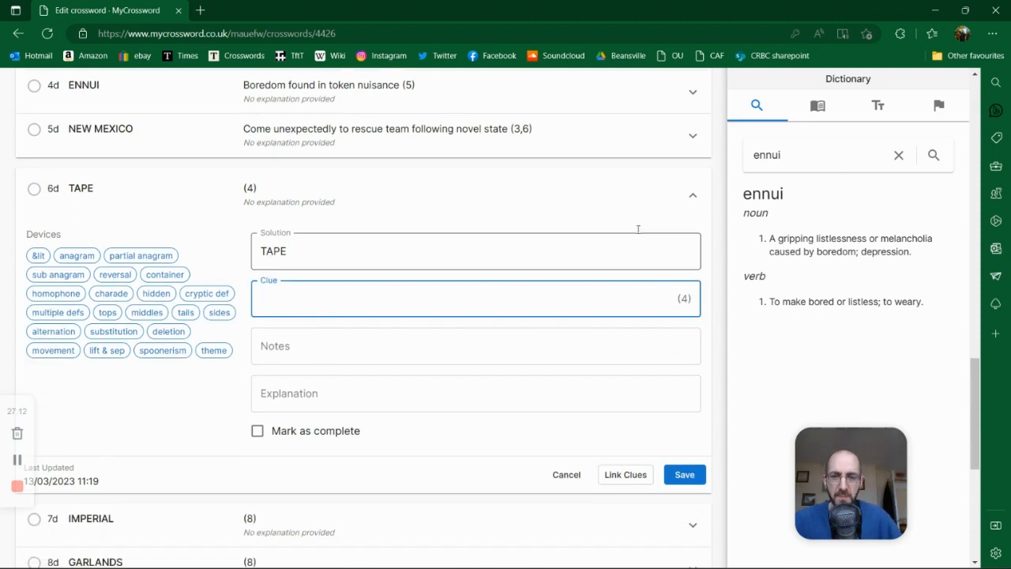
drag(801, 163, 704, 164)
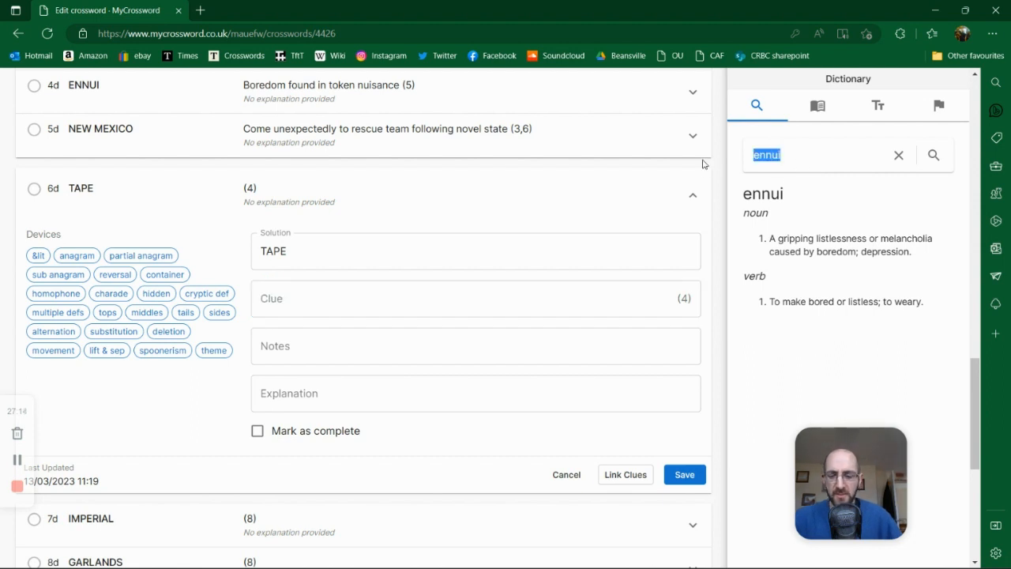
text(tap)
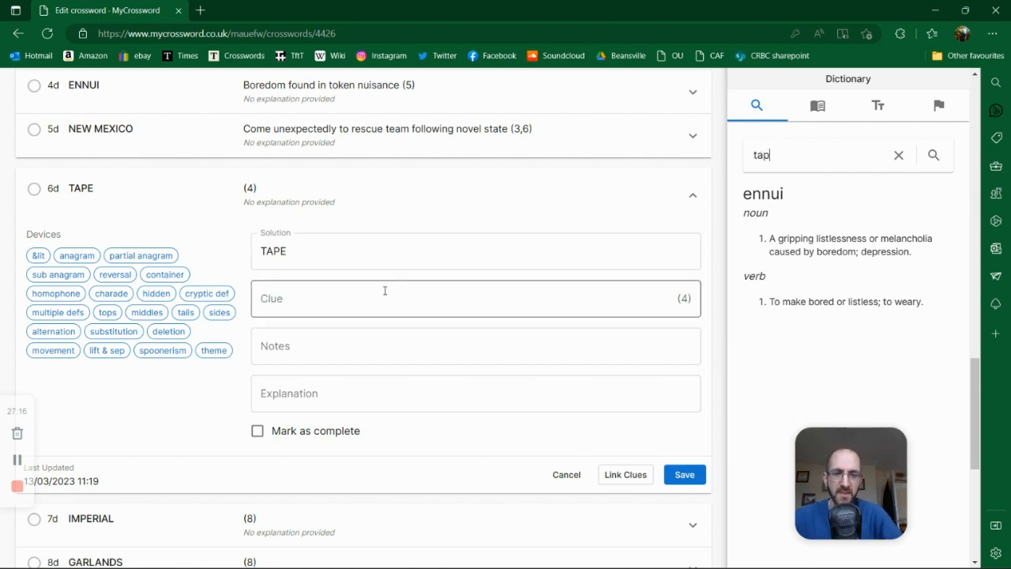
text(e)
click(932, 158)
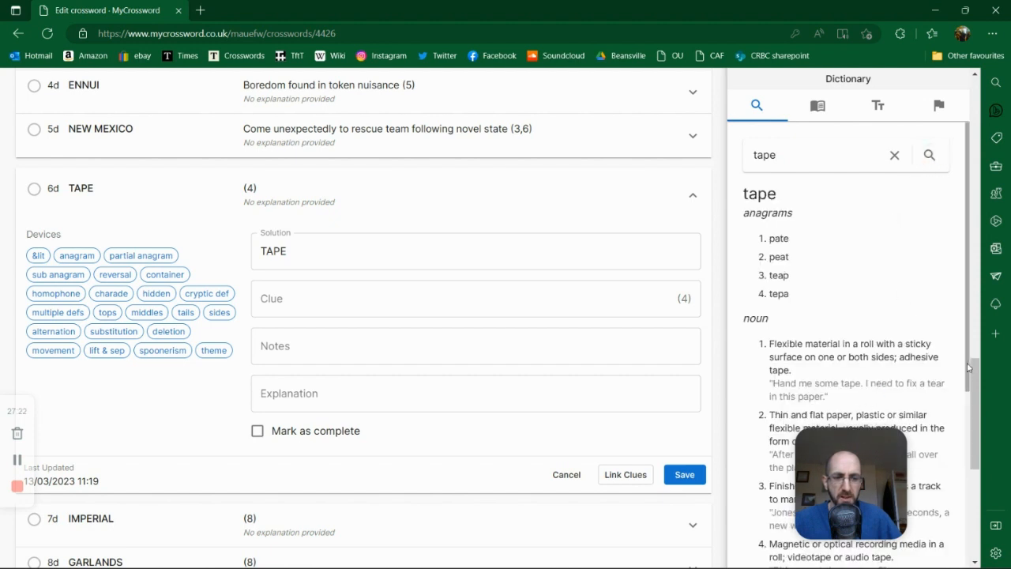
scroll(970, 442, down, 4)
drag(970, 527, 970, 531)
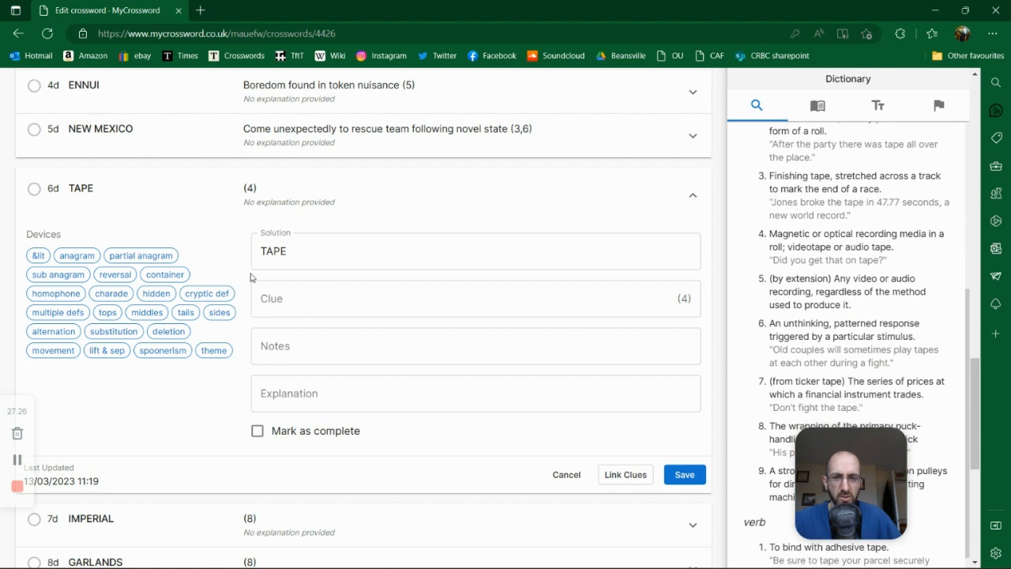
Step: Write the clue "Record thanks before sport" for the 6 down entry TAPE and save it
click(328, 300)
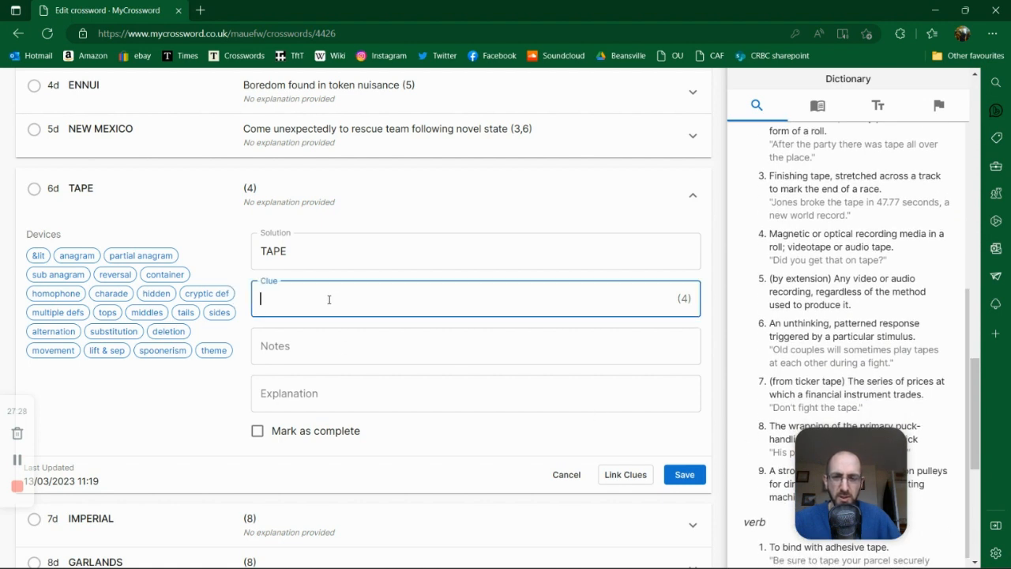
text(Record t)
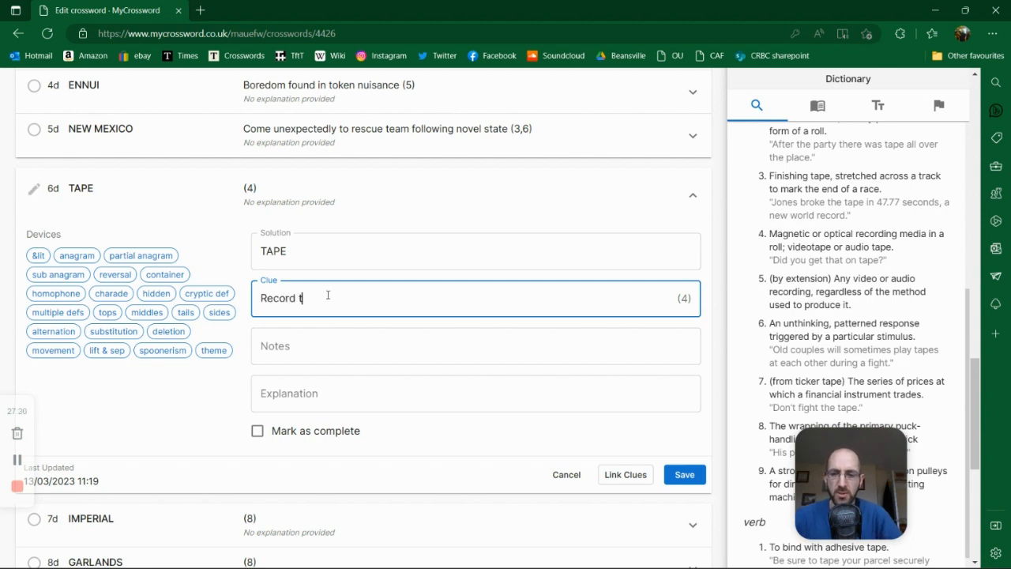
text(hanks )
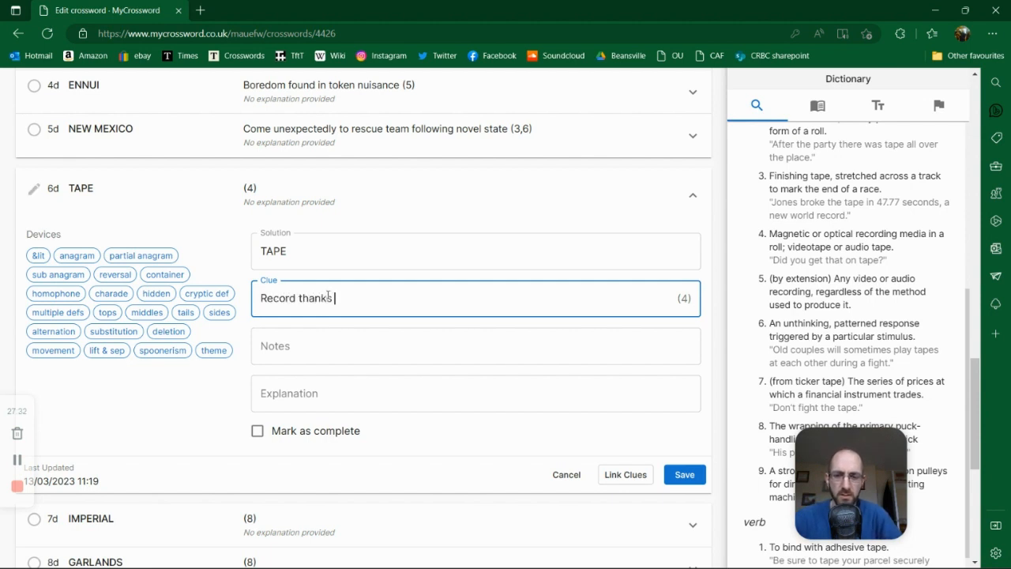
text(befor)
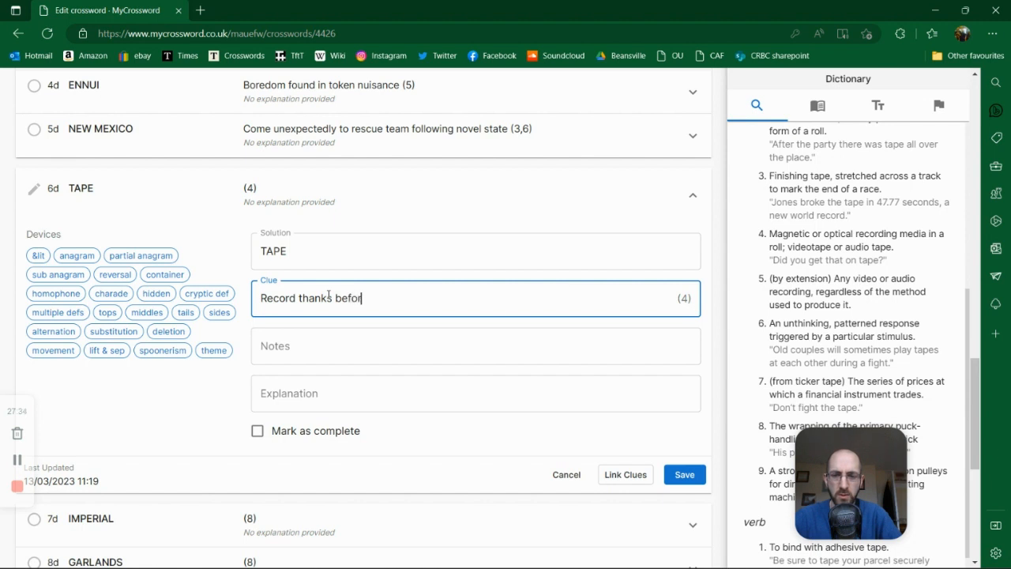
text(e )
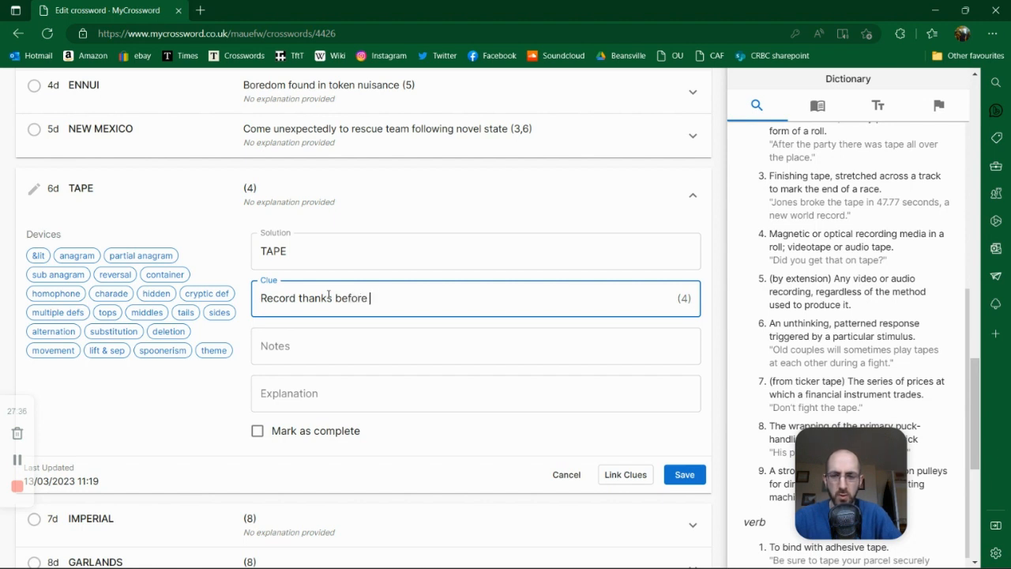
text(sport)
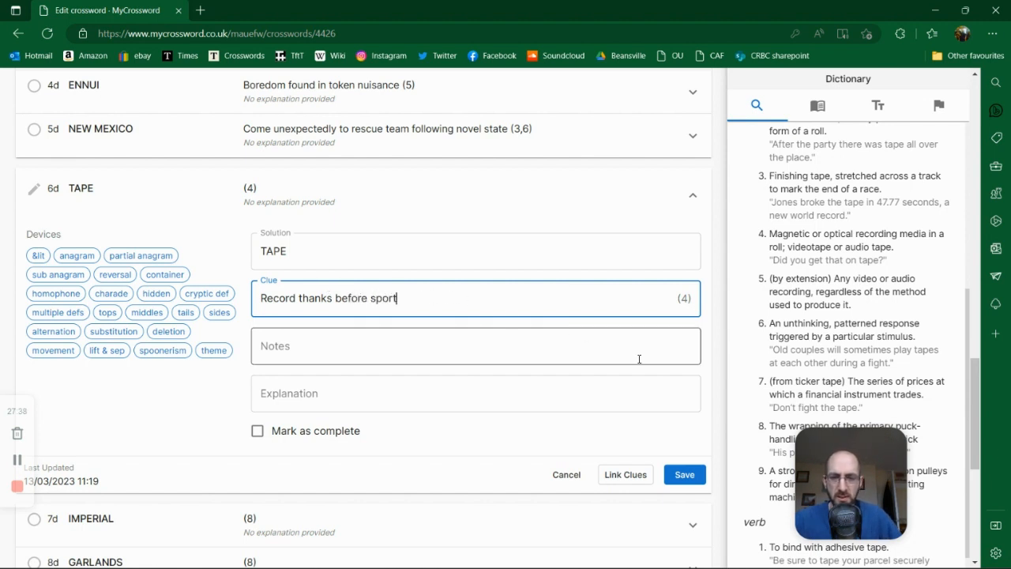
click(684, 474)
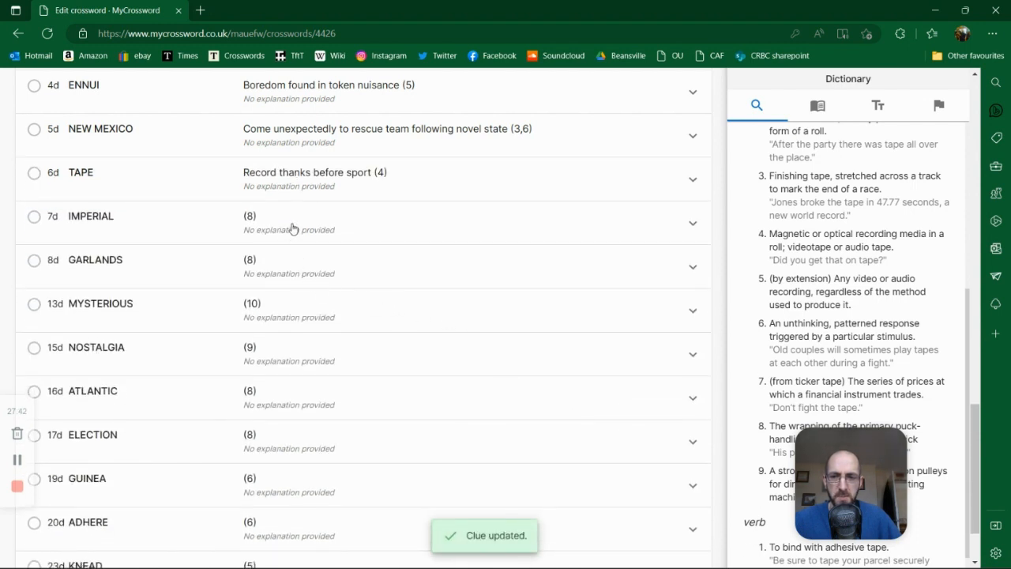
Step: Open the 7 down entry IMPERIAL for clue writing and look up "imperial" in the dictionary, reading through its definitions
click(292, 229)
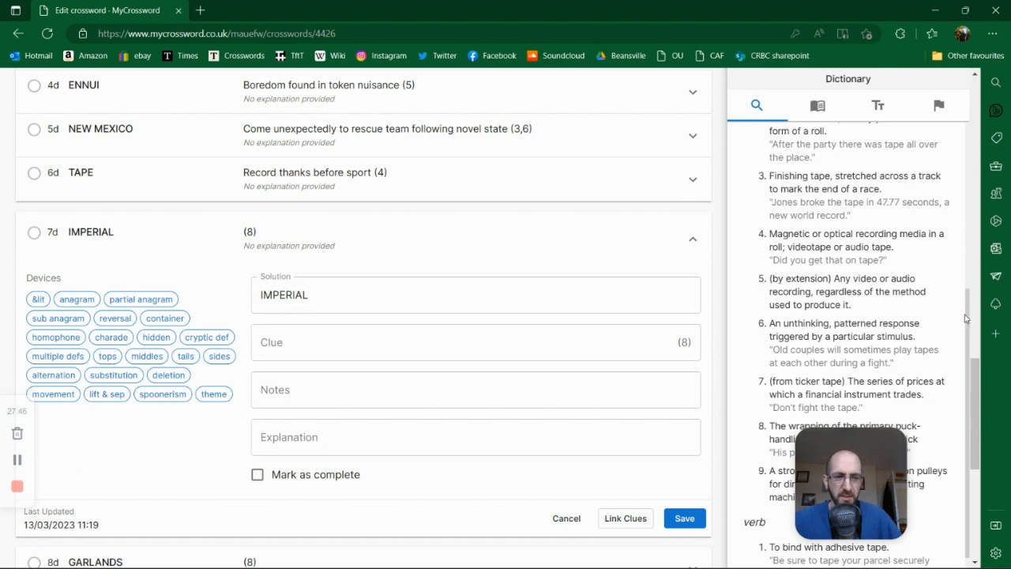
scroll(909, 316, up, 5)
drag(830, 157, 706, 158)
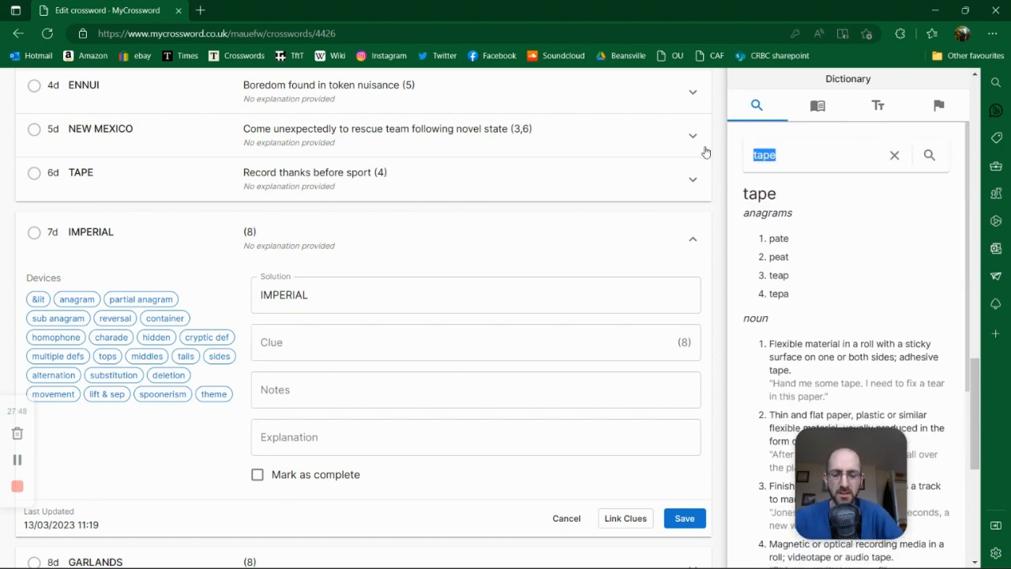
text(imperial)
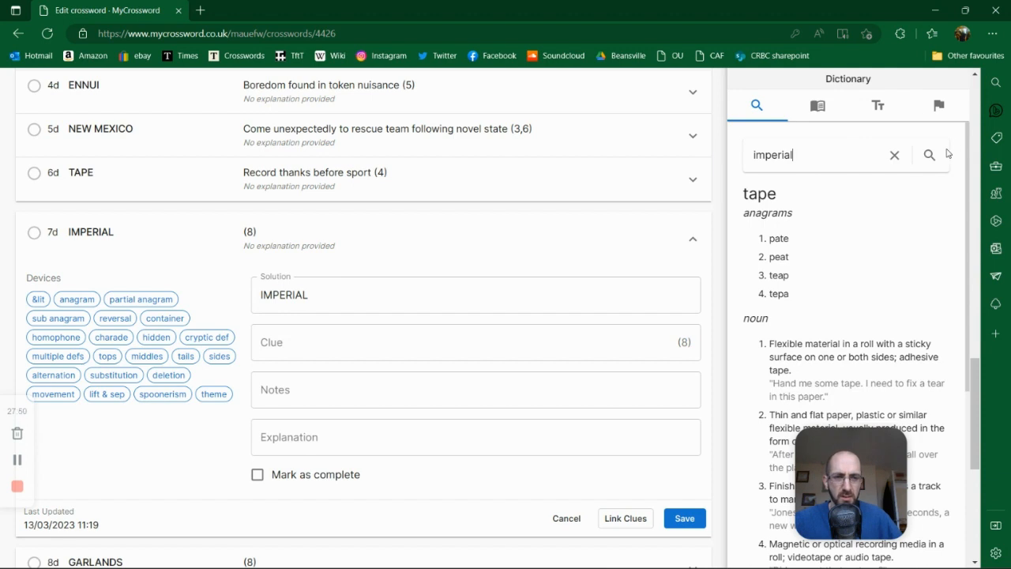
click(929, 155)
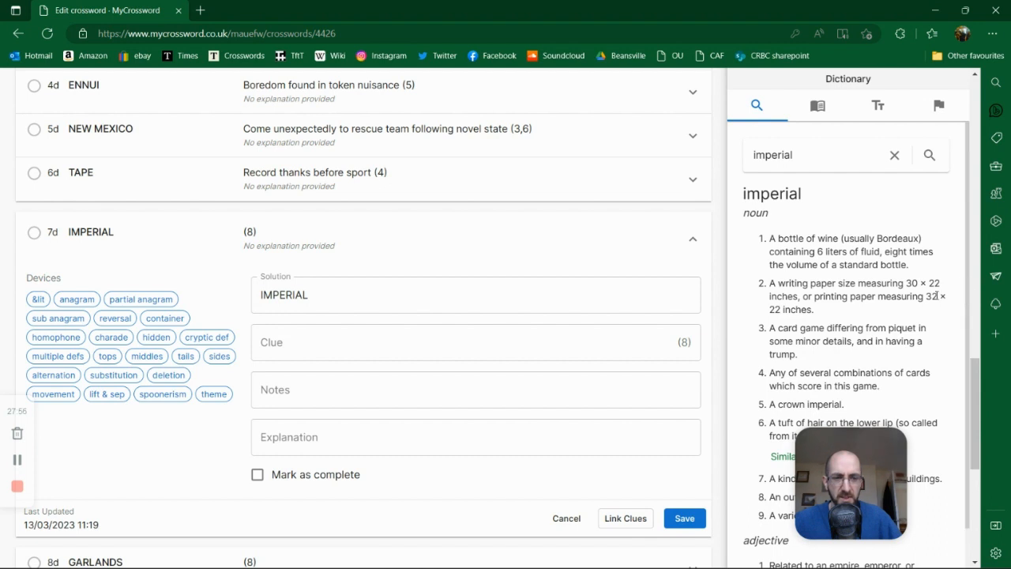
scroll(962, 393, down, 2)
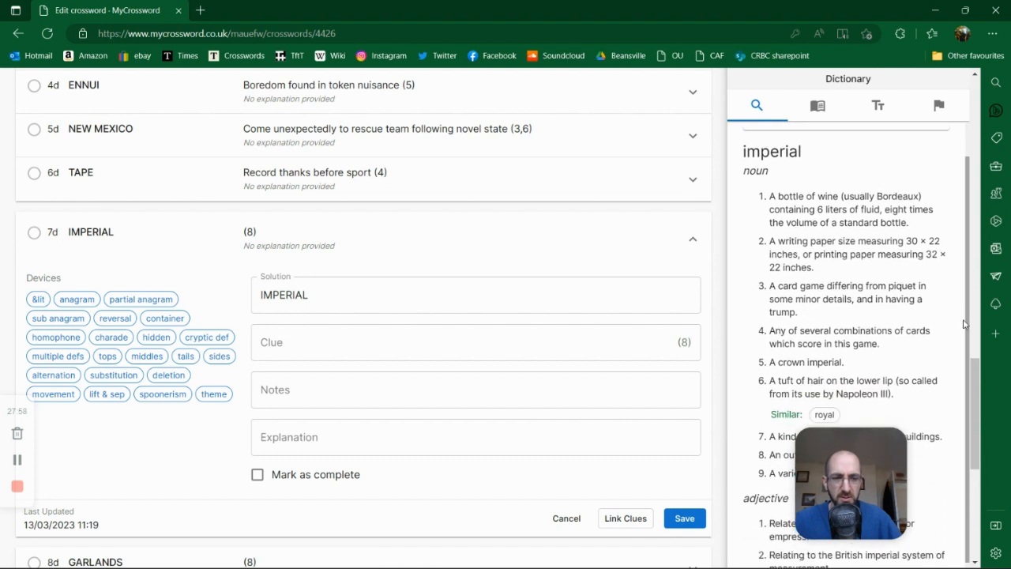
scroll(957, 363, up, 3)
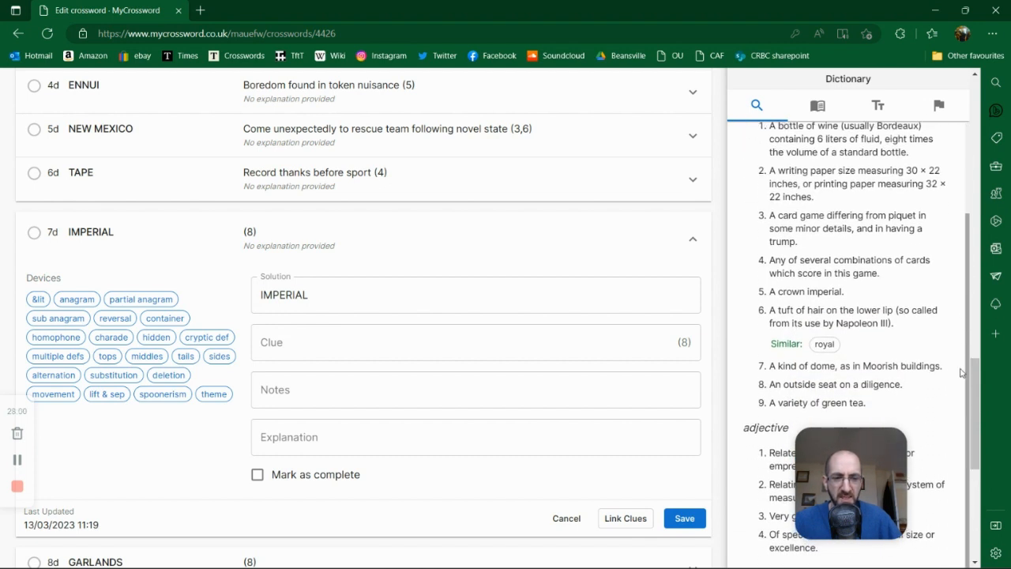
scroll(953, 325, down, 1)
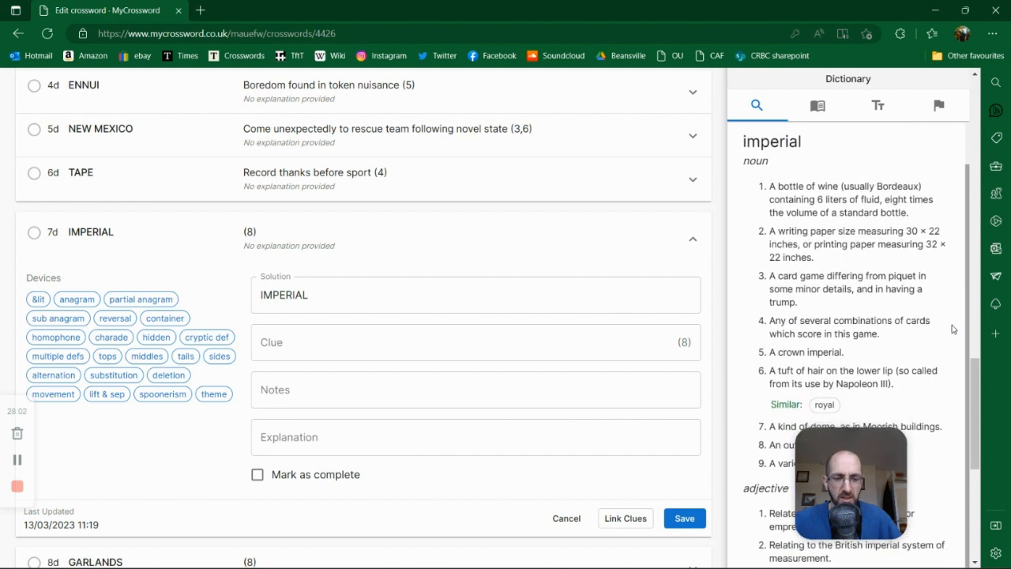
scroll(946, 351, down, 1)
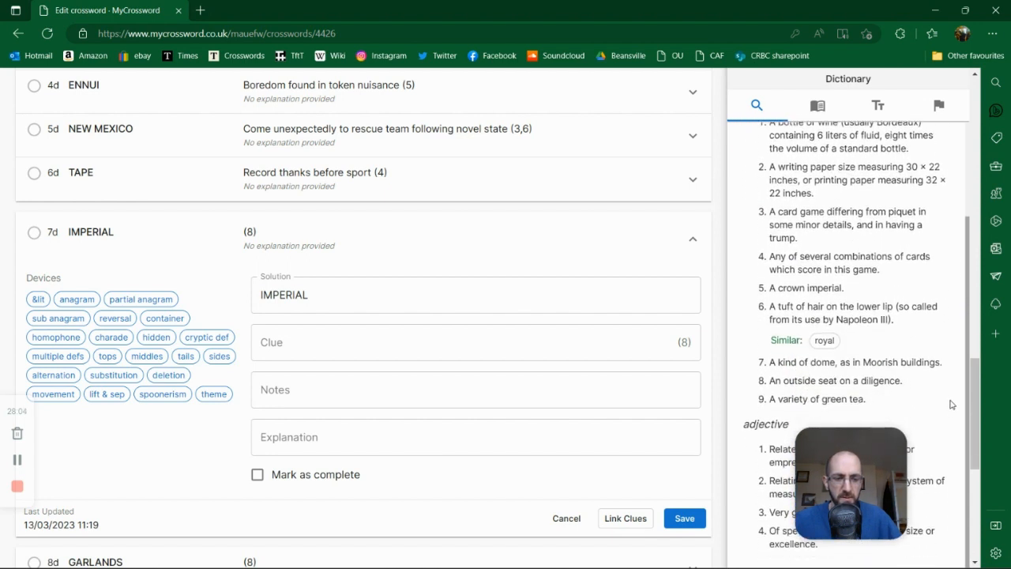
Step: Write the clue "Grand college" for the 7 down entry IMPERIAL and save it
click(333, 344)
text(Grand college)
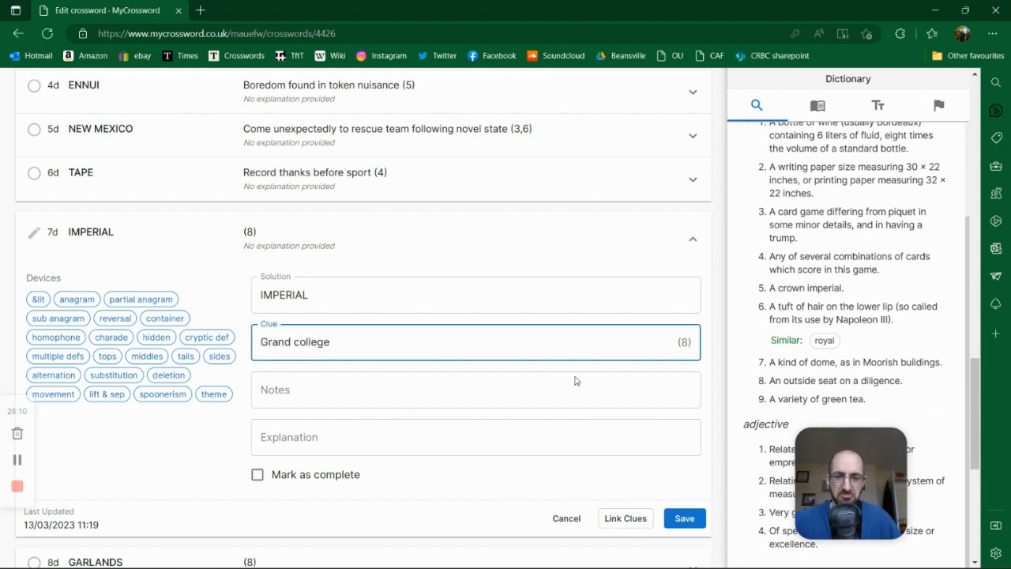
click(685, 518)
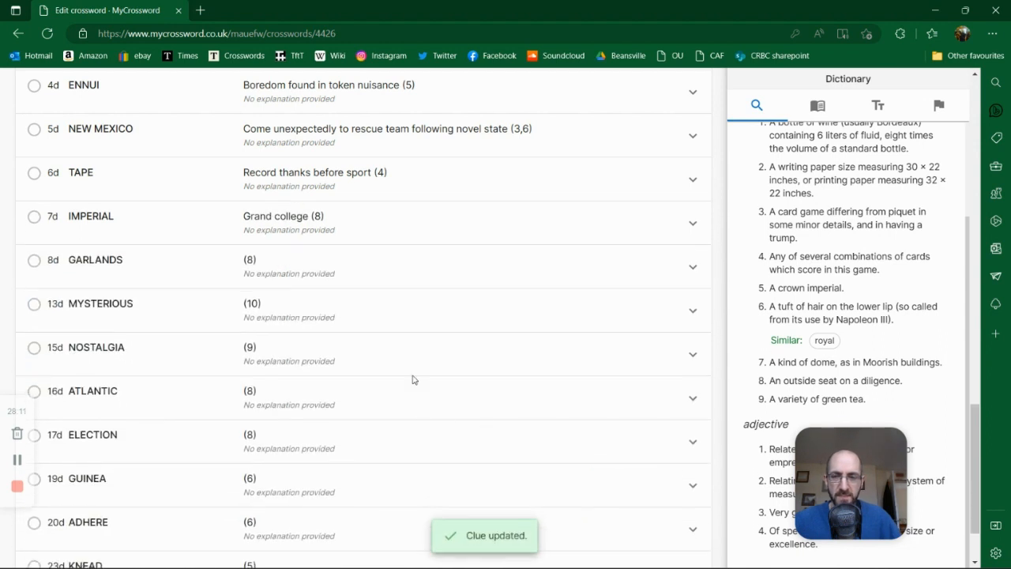
Step: Open the 8 down entry GARLANDS for clue writing and look up "garlands" in the dictionary
click(299, 280)
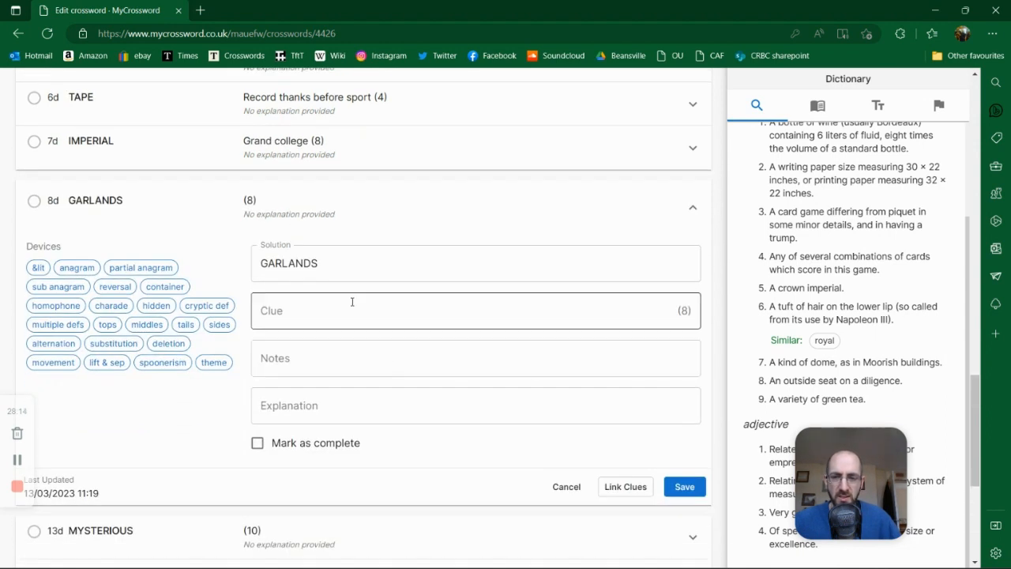
click(350, 305)
drag(965, 261, 961, 161)
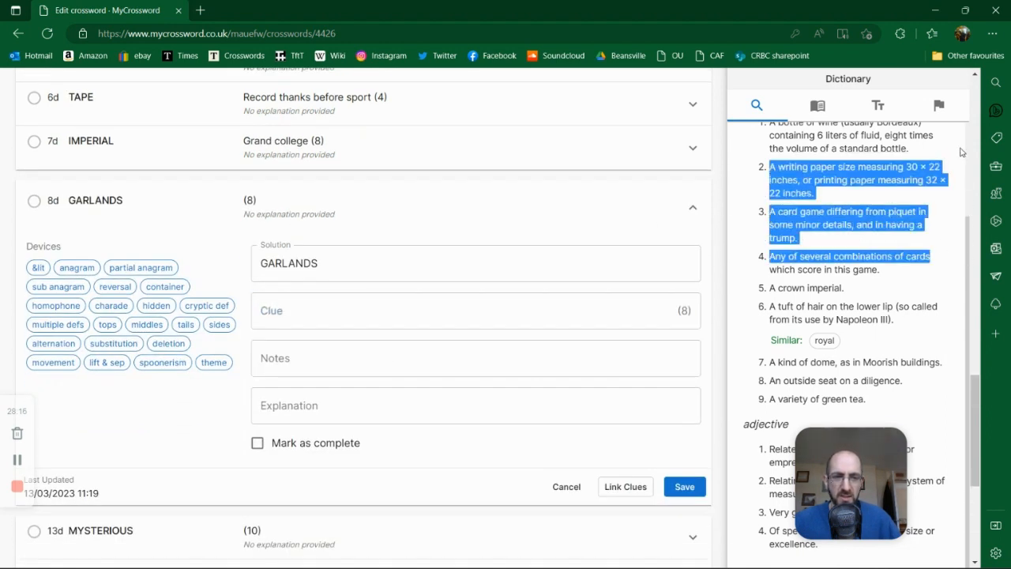
drag(969, 223, 974, 123)
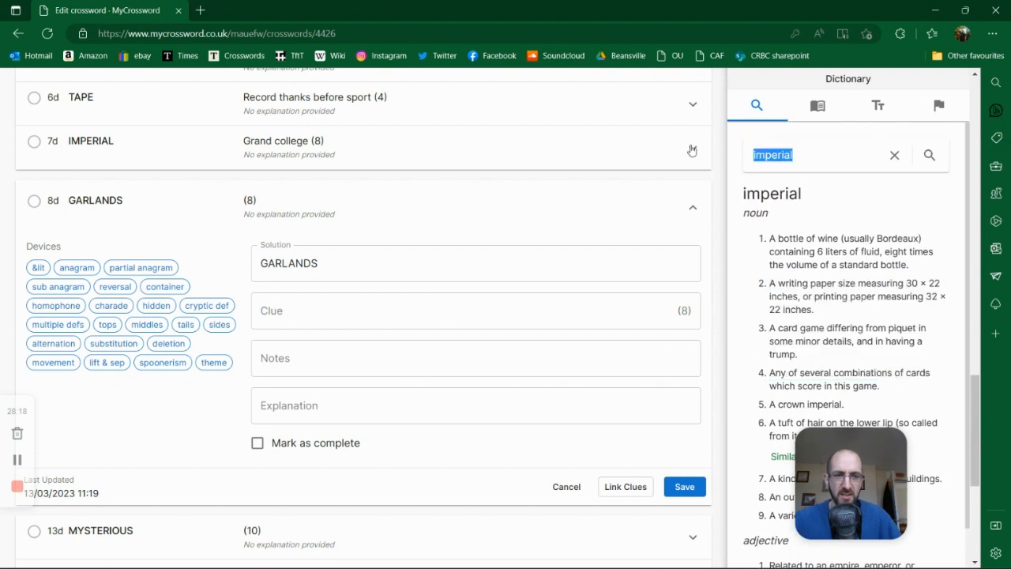
text(gar)
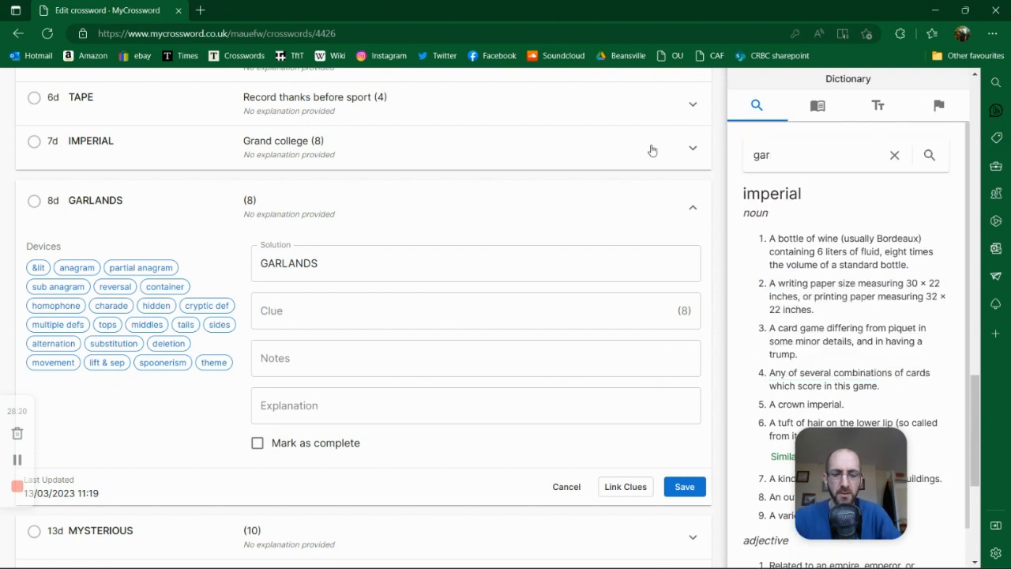
text(klands)
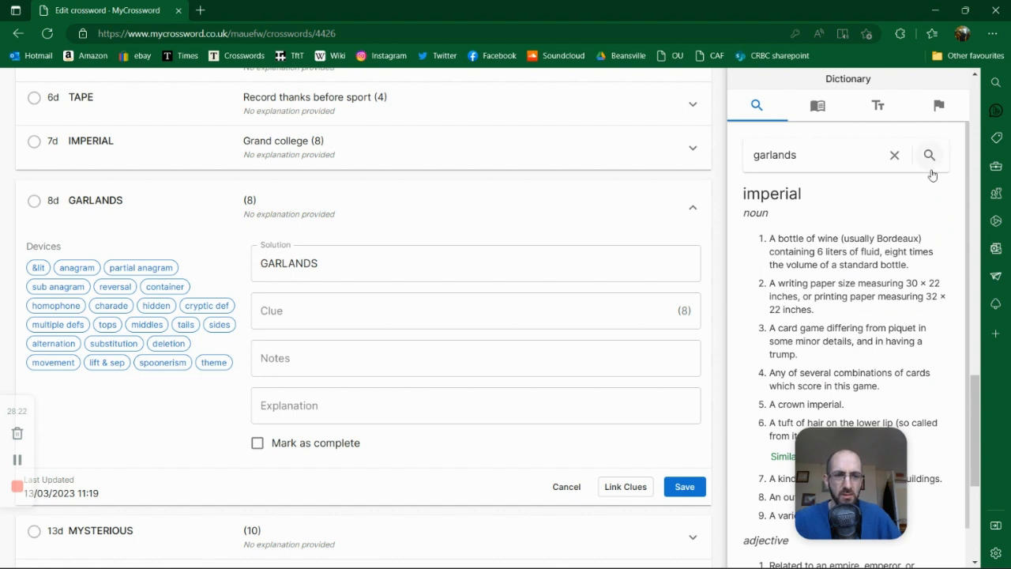
click(928, 155)
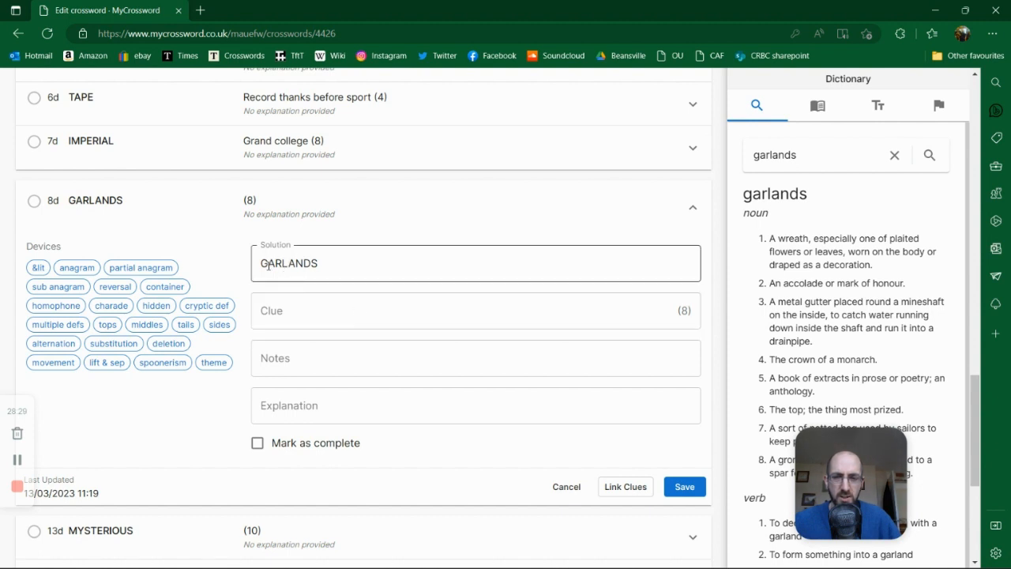
Step: Write the clue "Fish achieves honours" for the 8 down entry GARLANDS
click(302, 309)
text(F)
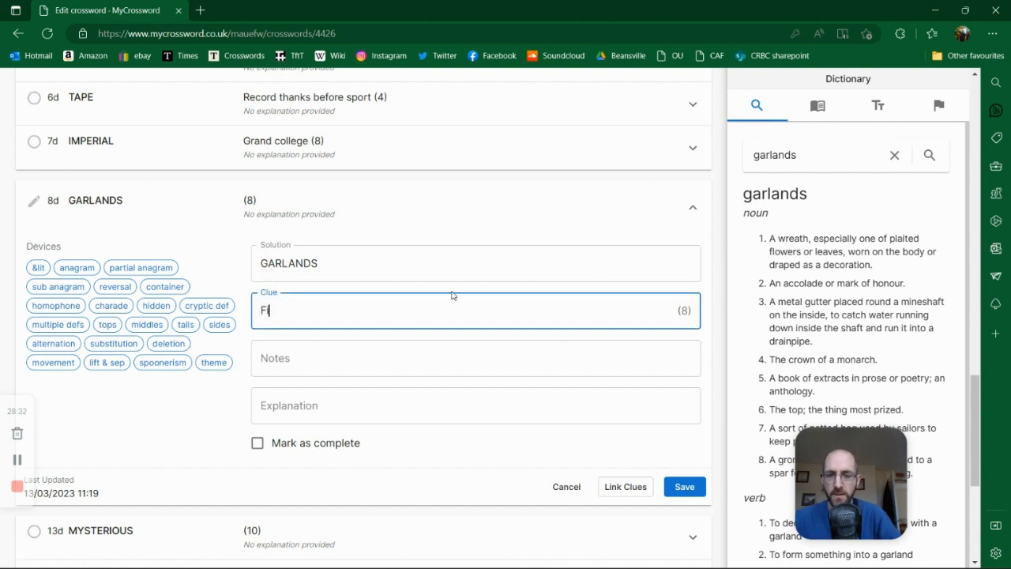
text(ish achi)
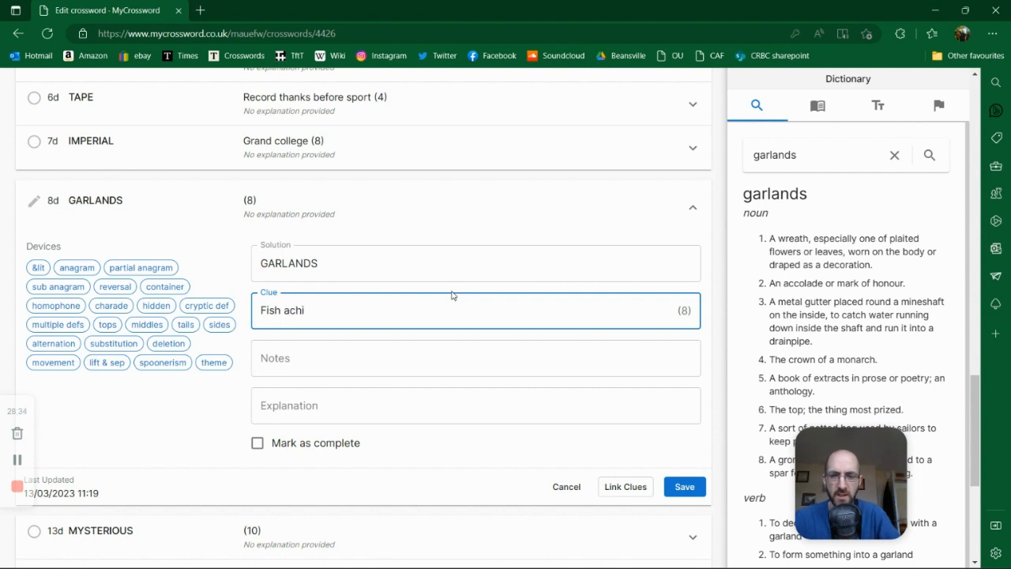
text(eves)
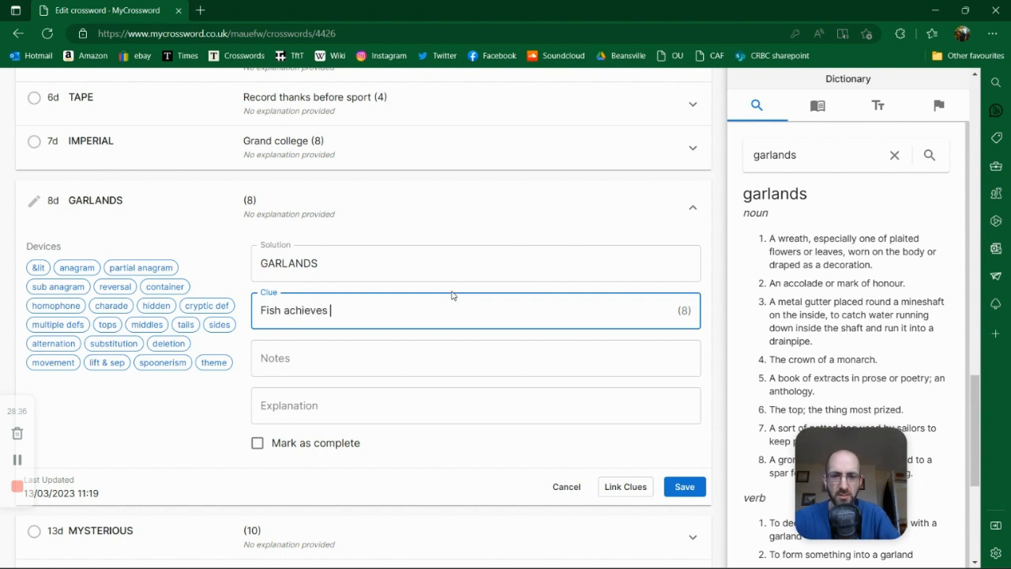
text( honours)
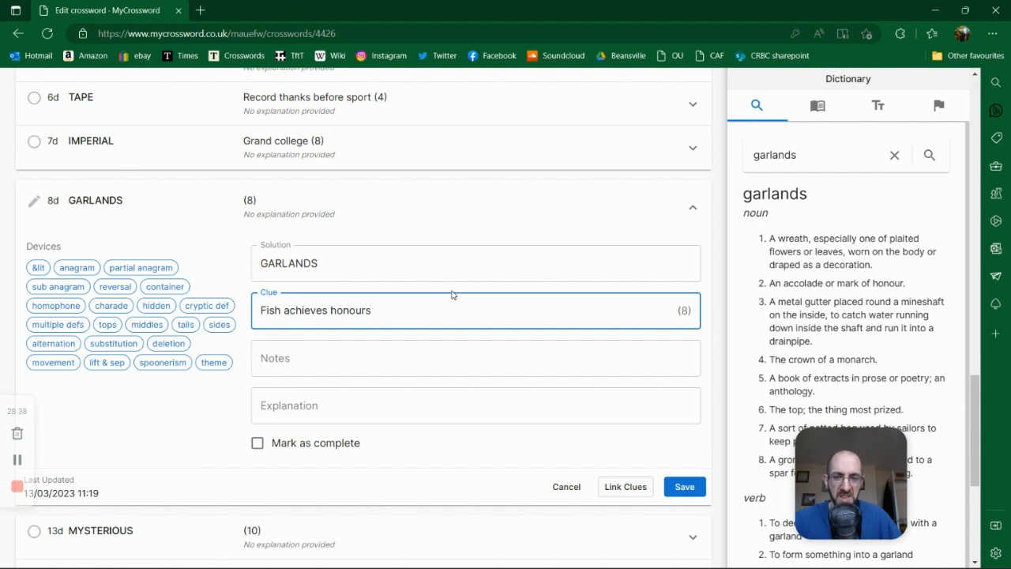
Step: Change the 8 down GARLANDS clue to "Fish wins honours" and save it
double_click(785, 155)
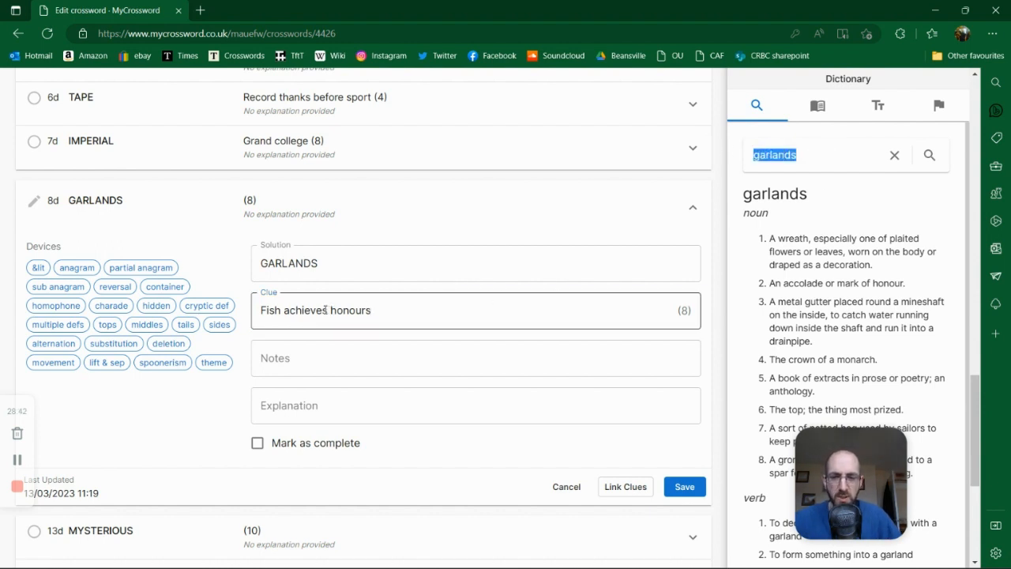
drag(324, 310, 282, 310)
text(win)
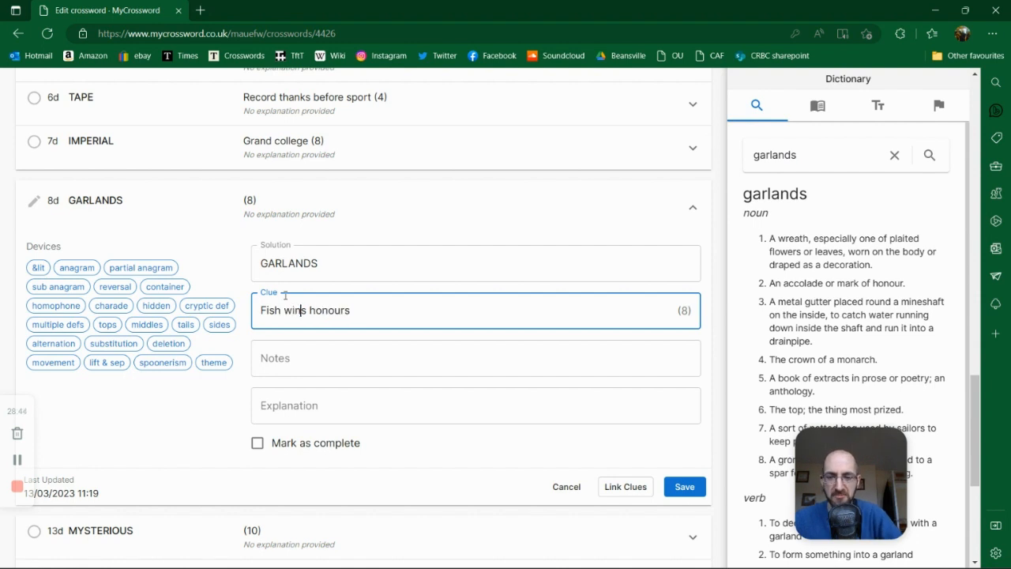
click(685, 486)
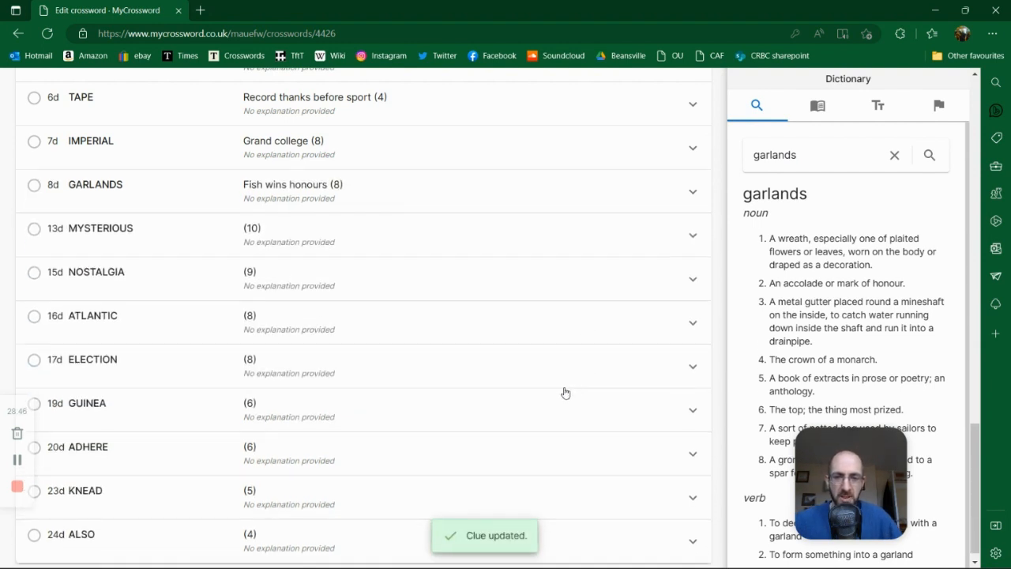
Step: Open the 13 down MYSTERIOUS entry for editing and examine the available indicator groups, including the anagram indicators
click(301, 243)
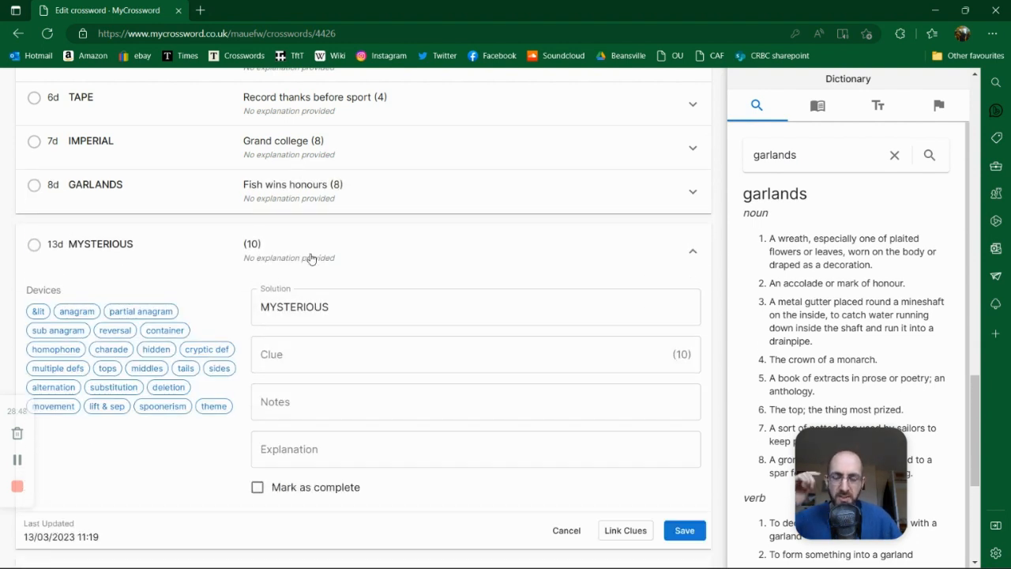
drag(813, 161, 669, 163)
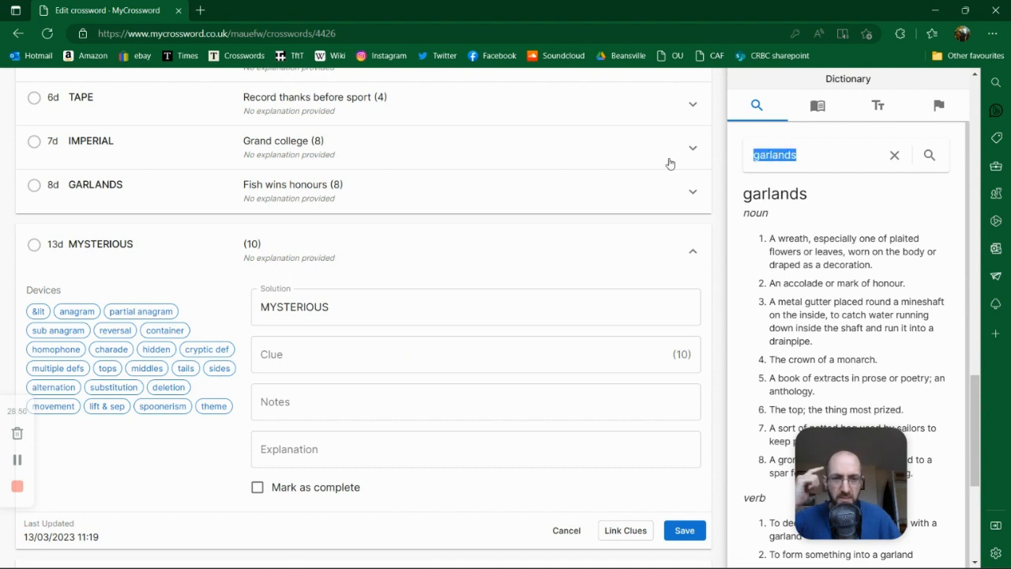
click(879, 107)
click(940, 107)
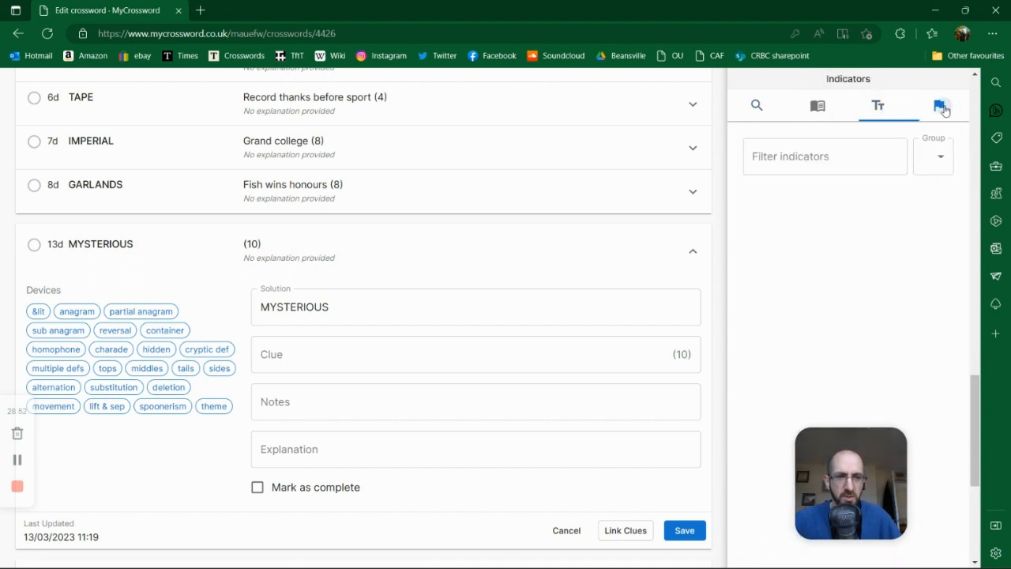
click(824, 106)
click(937, 106)
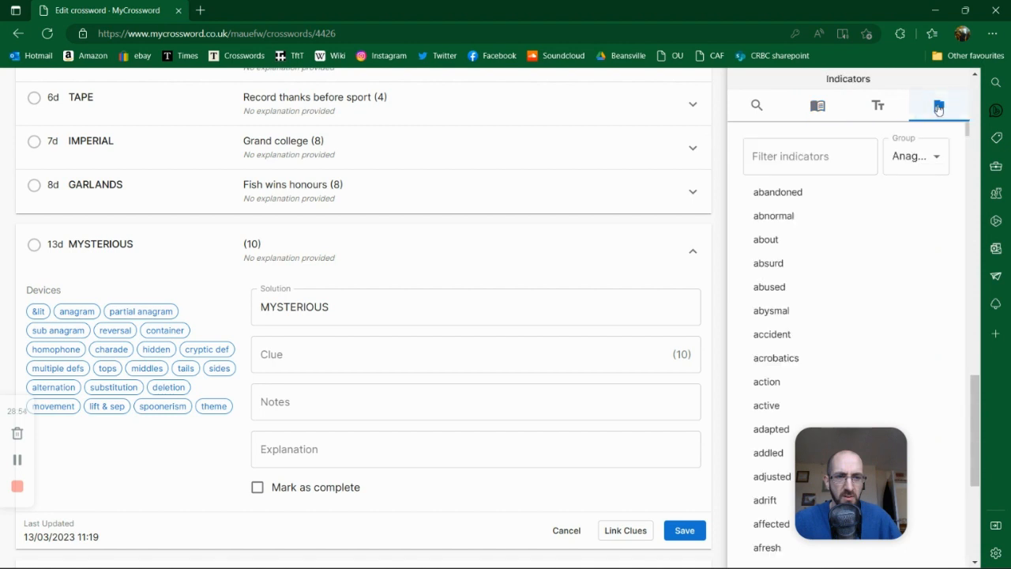
click(929, 155)
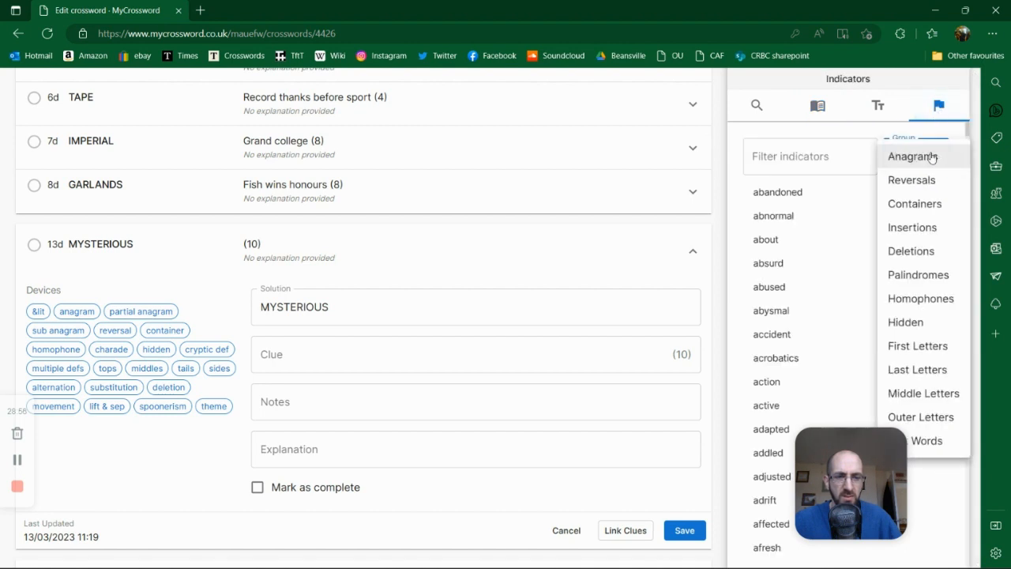
click(932, 156)
click(931, 156)
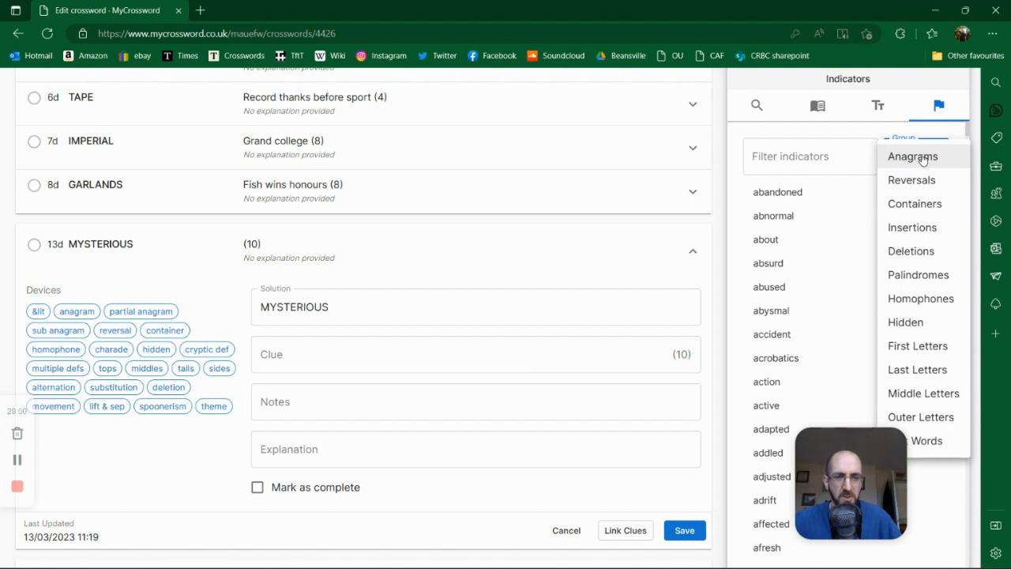
click(823, 112)
click(818, 108)
click(762, 109)
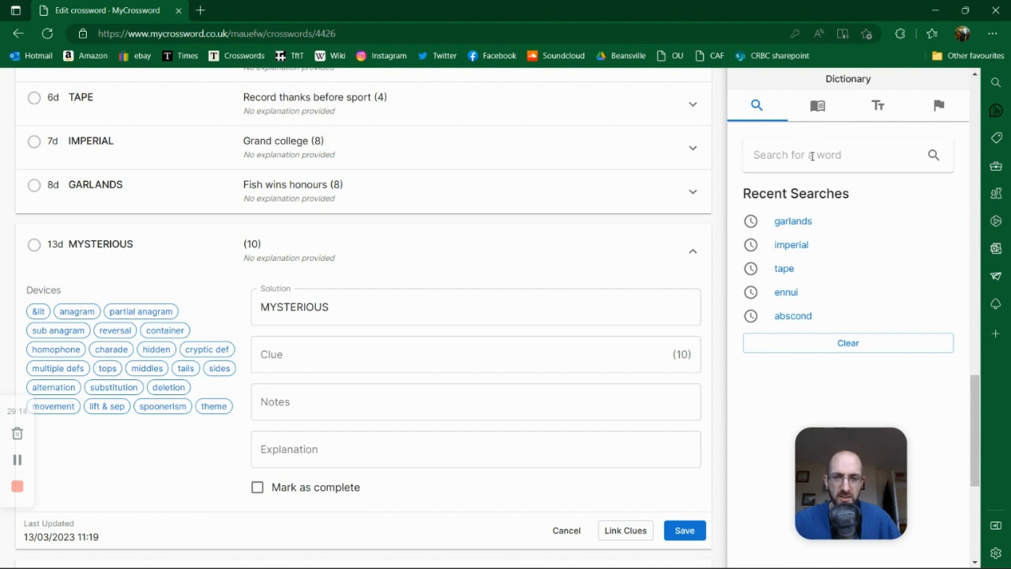
Step: Enter "Strange setter's time in earnest" as the clue for MYSTERIOUS
click(393, 352)
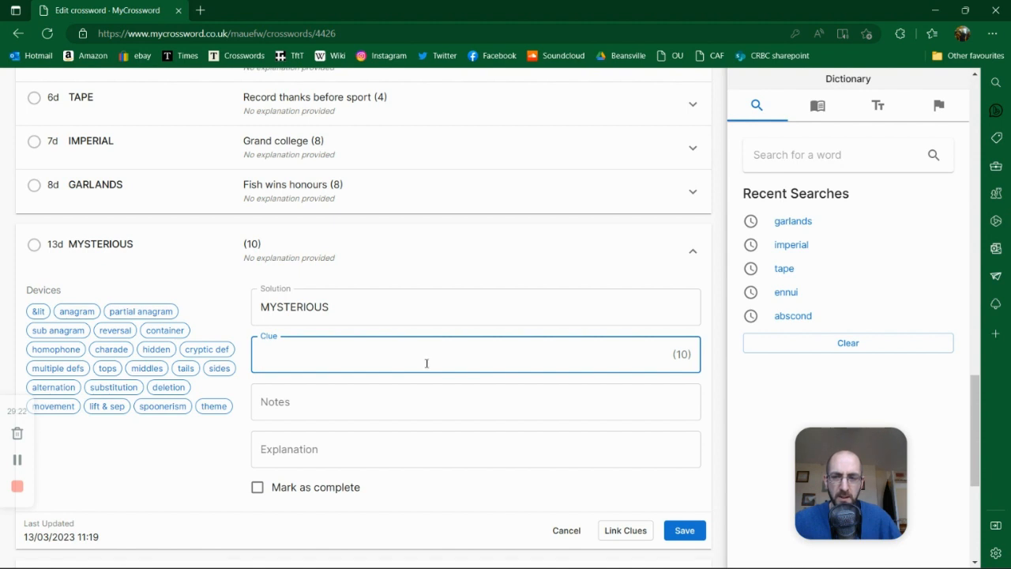
text(S)
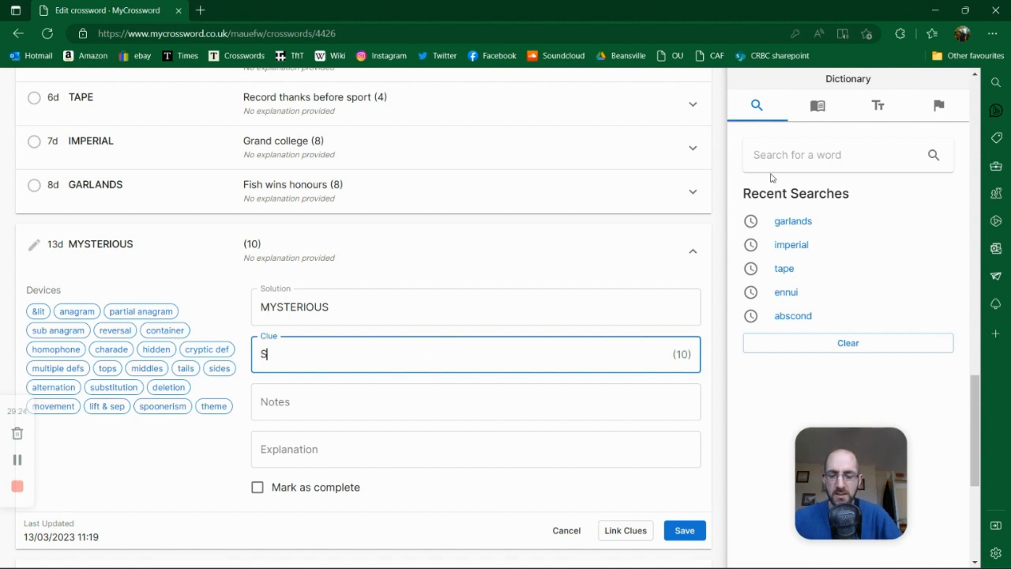
text(etters's t)
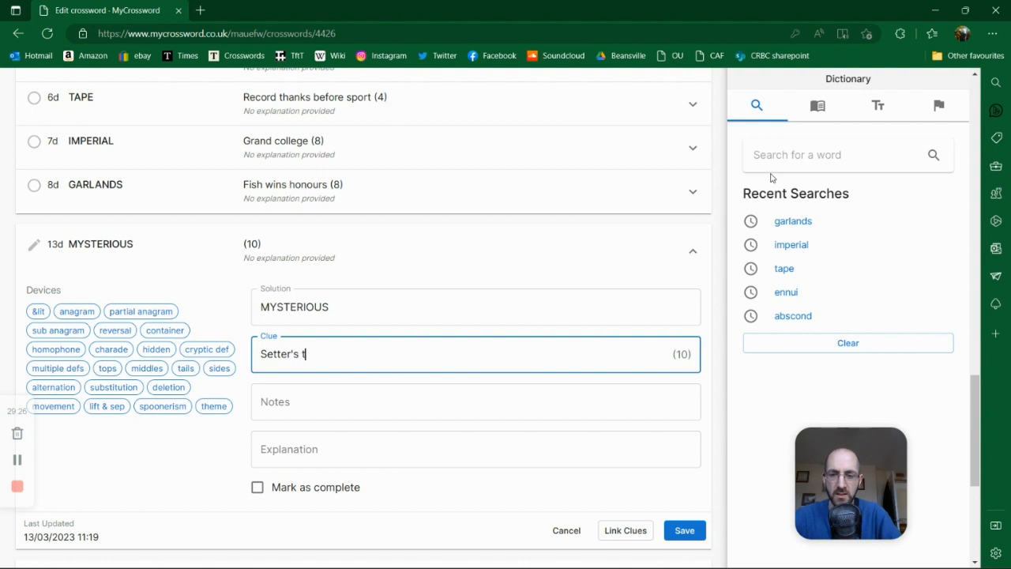
text(ime in earnest)
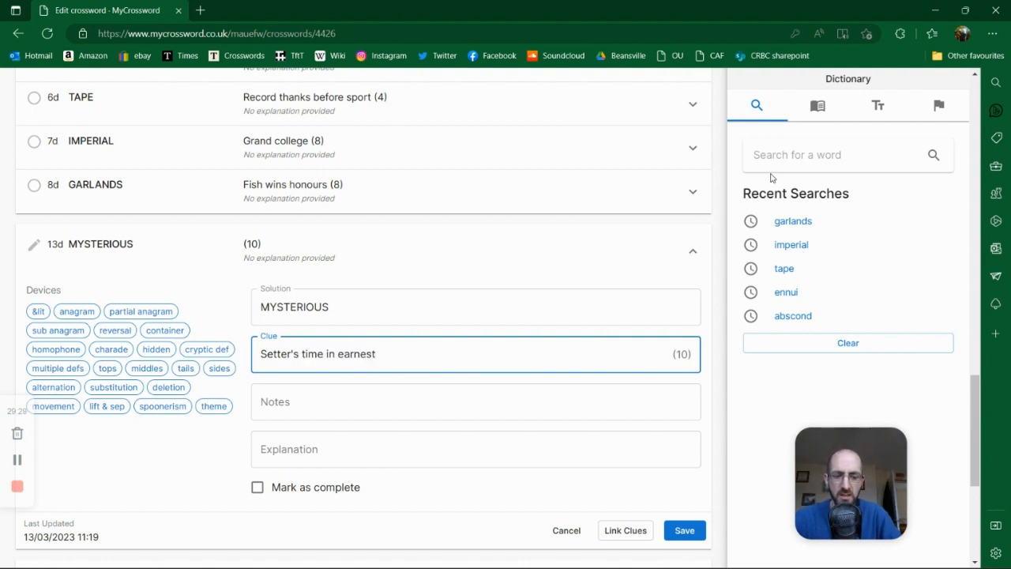
key(Home)
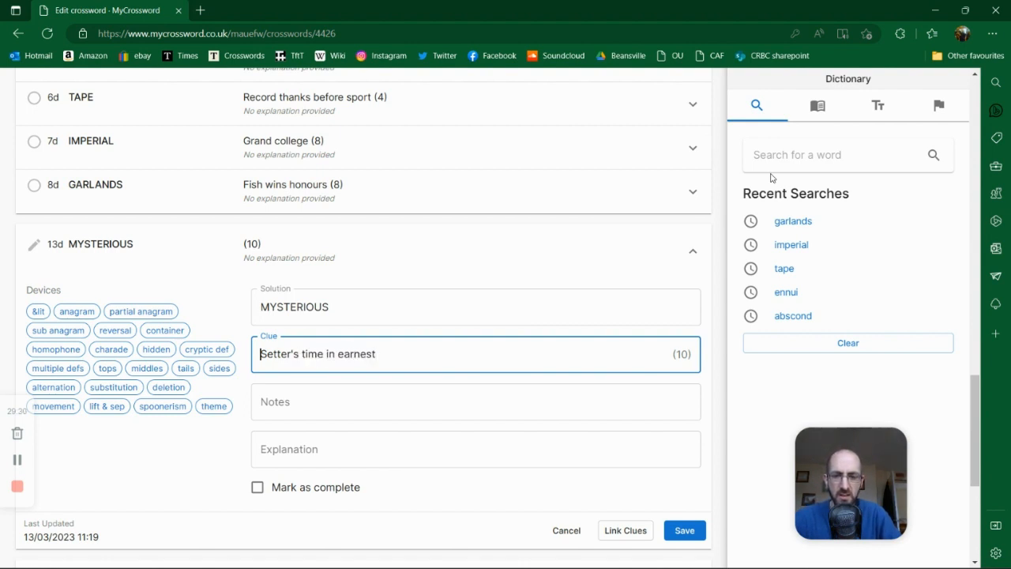
key(Delete)
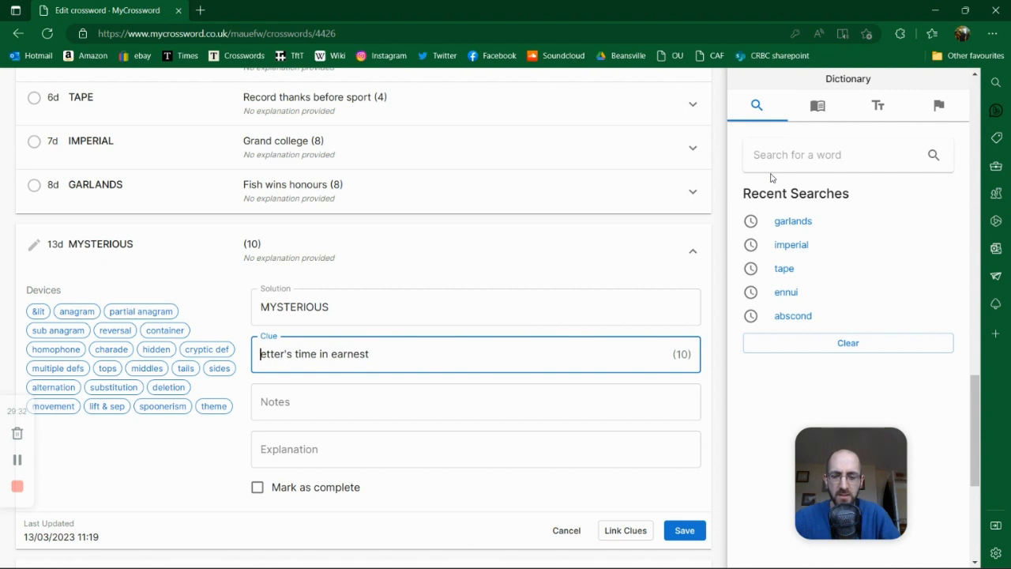
text(Strange s)
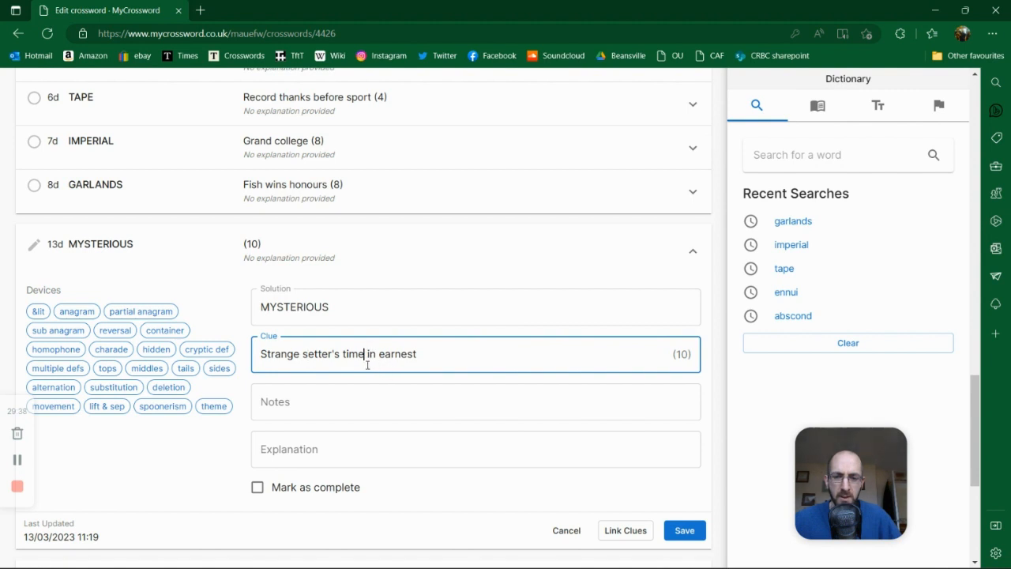
Step: Look through the abbreviations in group T for words that can indicate the letter T
click(879, 106)
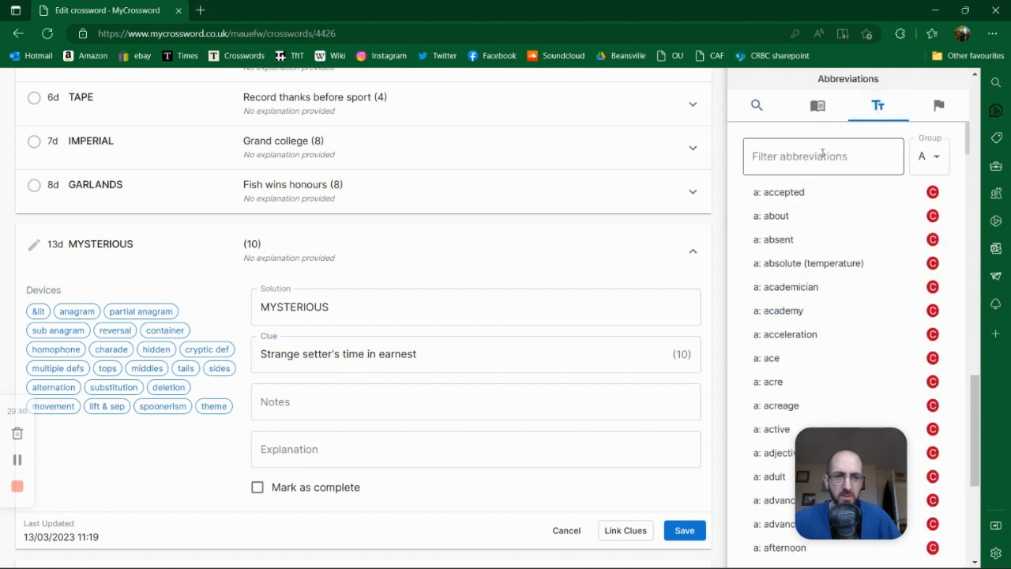
click(916, 161)
scroll(926, 301, down, 3)
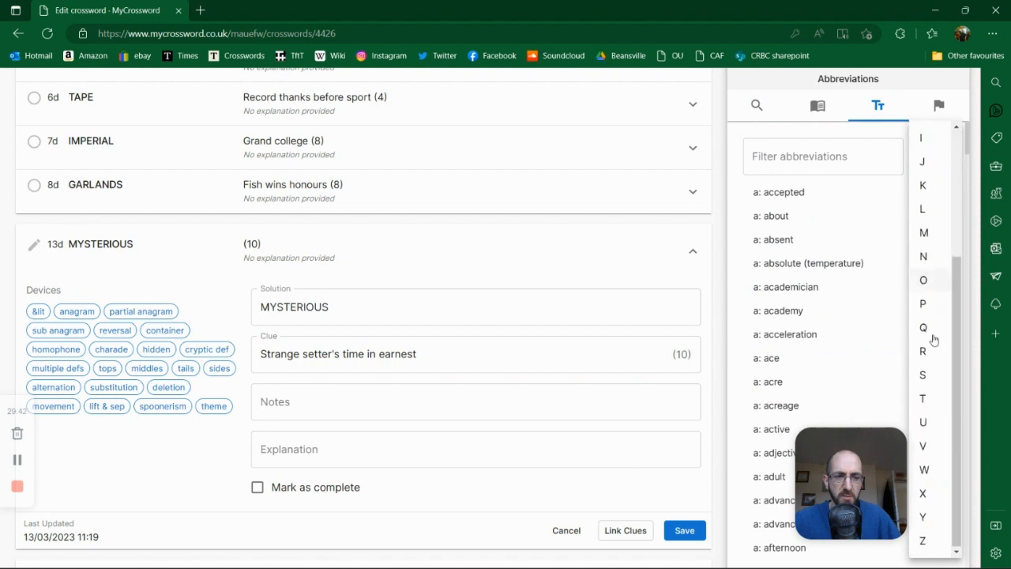
click(924, 399)
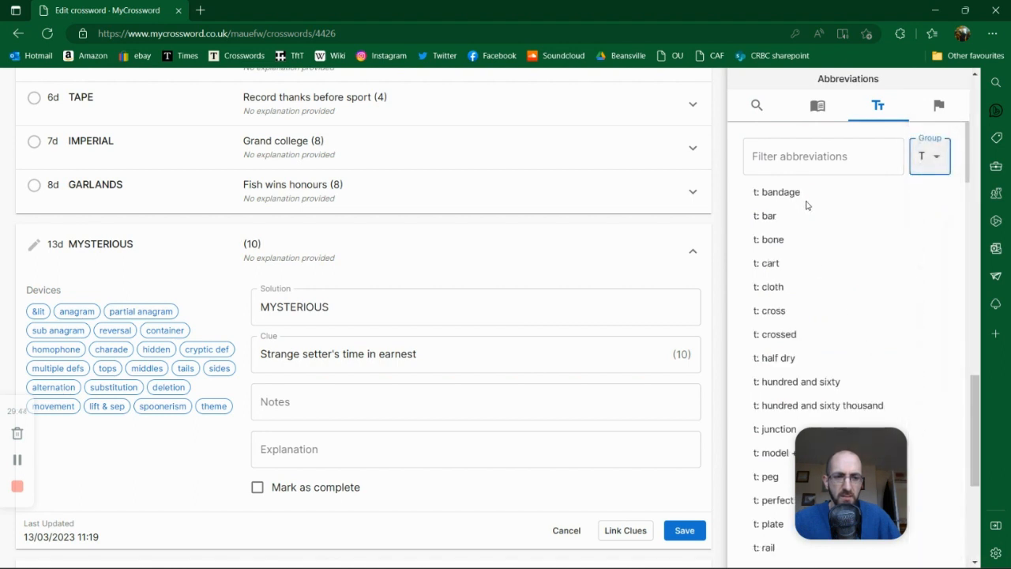
scroll(807, 206, down, 5)
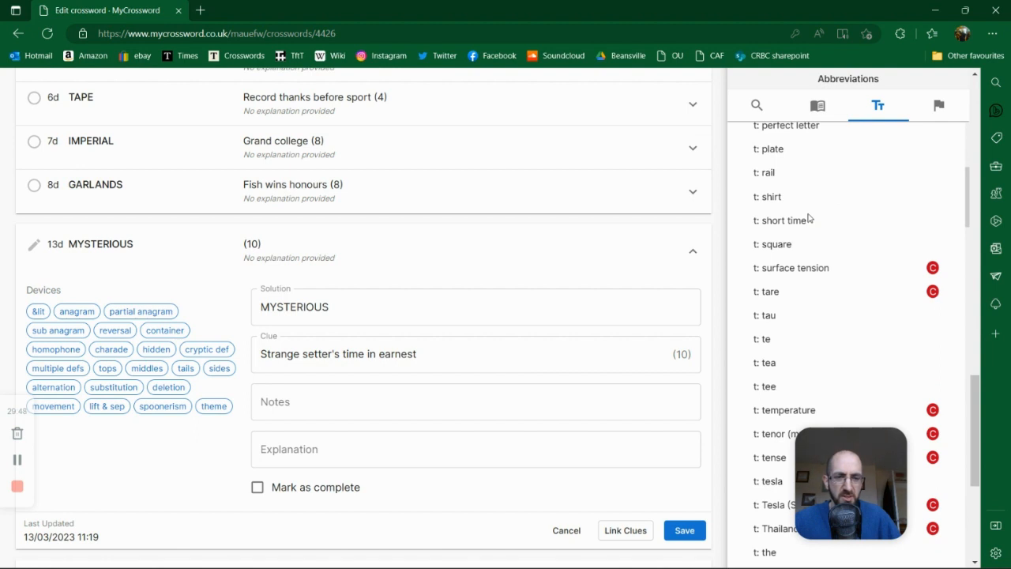
scroll(809, 218, down, 2)
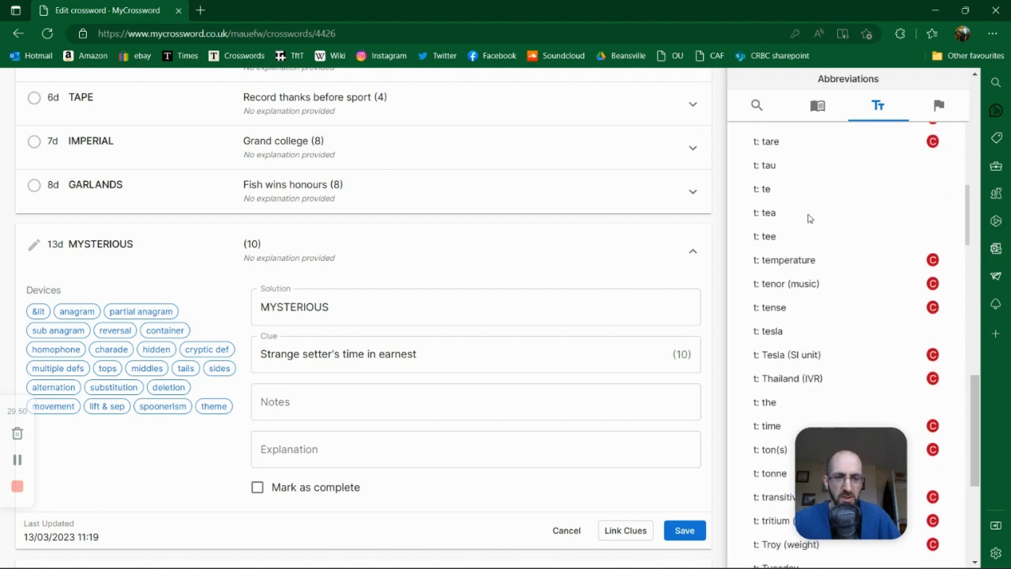
scroll(809, 218, down, 2)
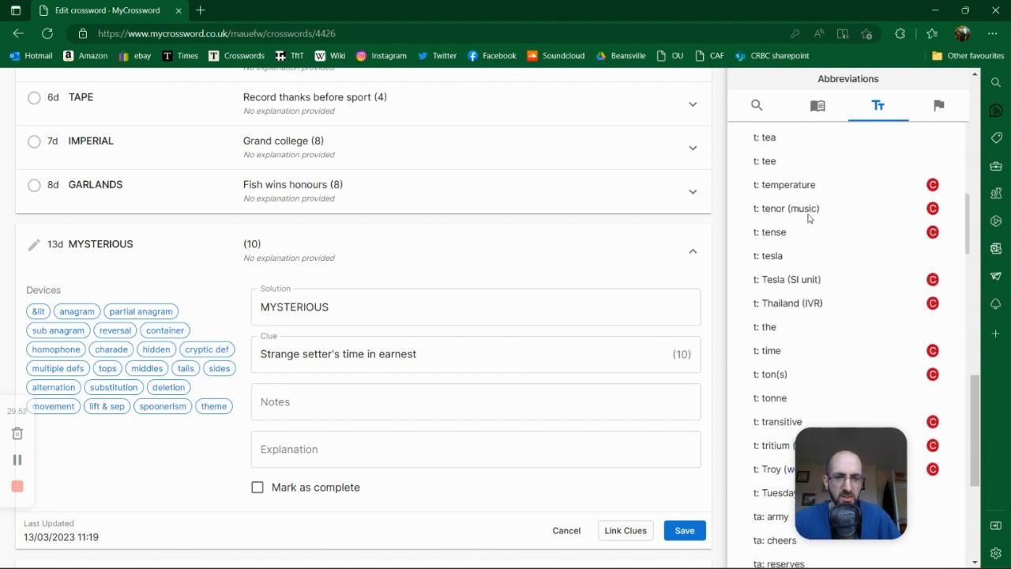
Step: Replace "time" with "tense" in the MYSTERIOUS clue and save the clue
drag(362, 353, 344, 353)
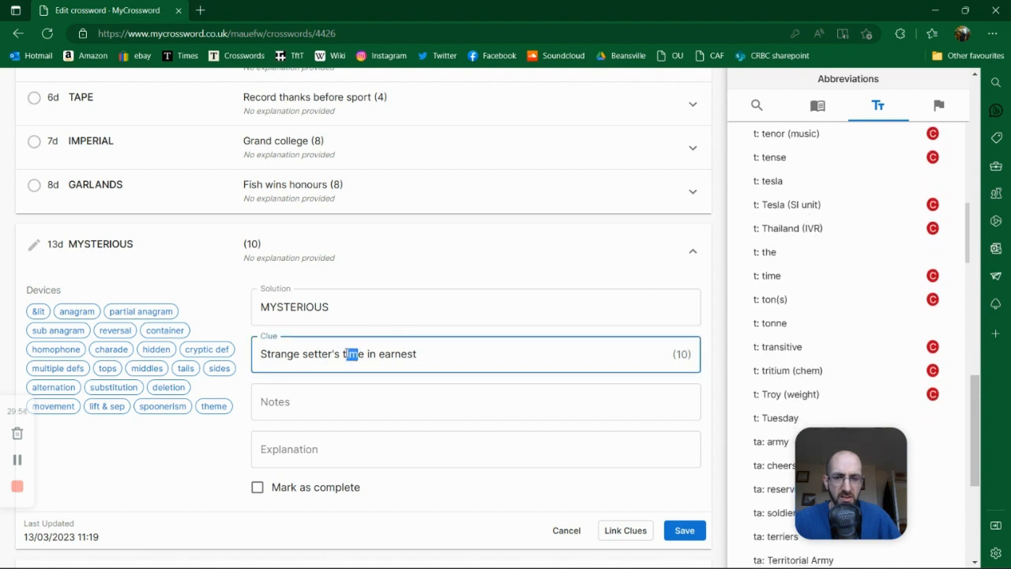
text(tens)
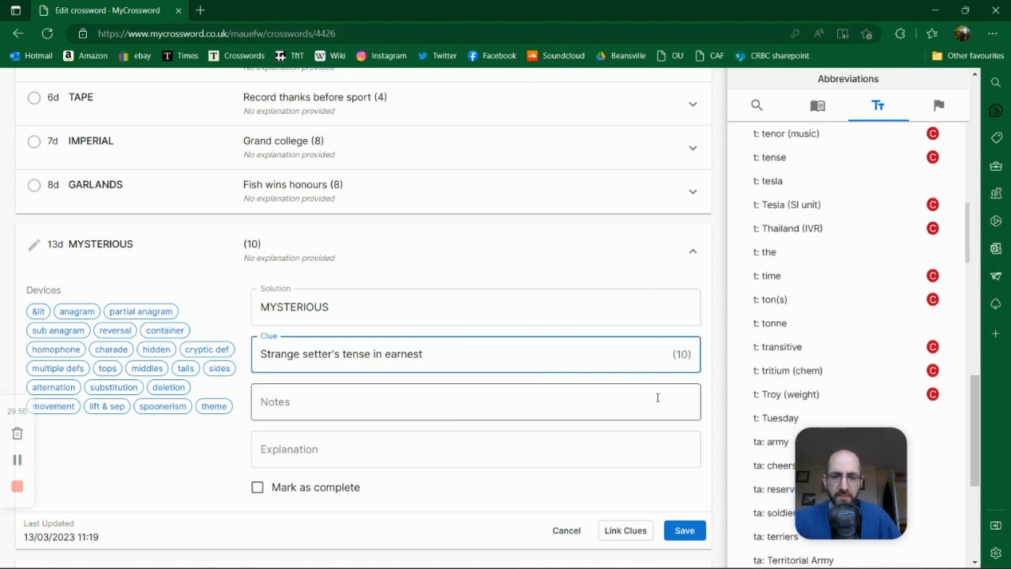
click(684, 530)
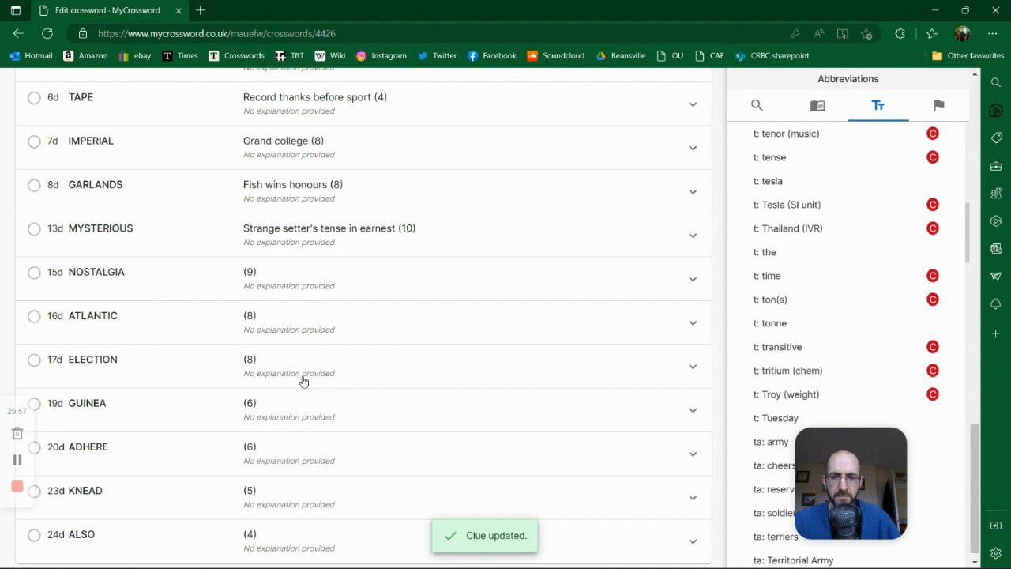
Step: Open the 15 down NOSTALGIA entry for editing and search the Word Finder for words starting with "nostalg"
click(280, 286)
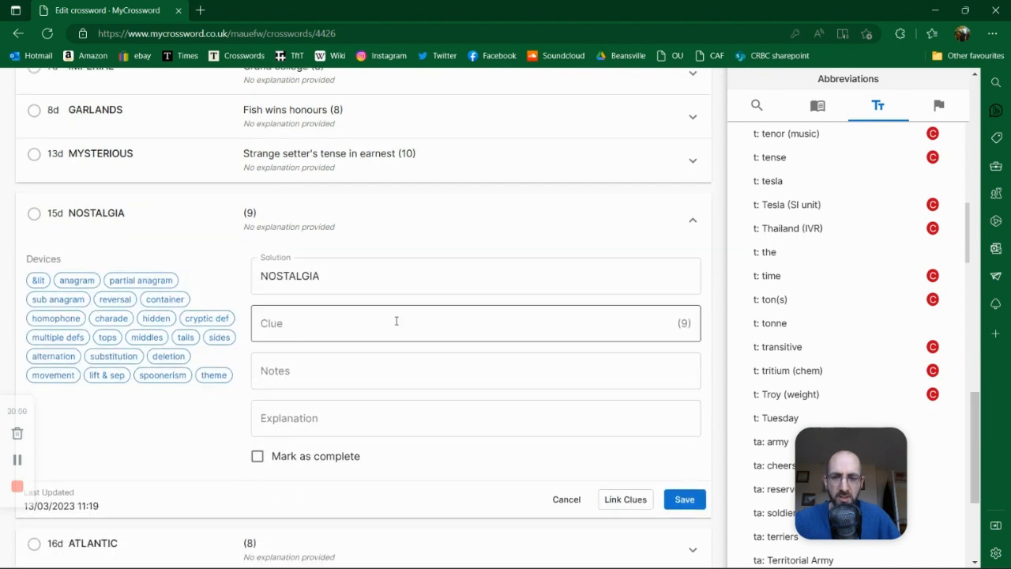
click(405, 321)
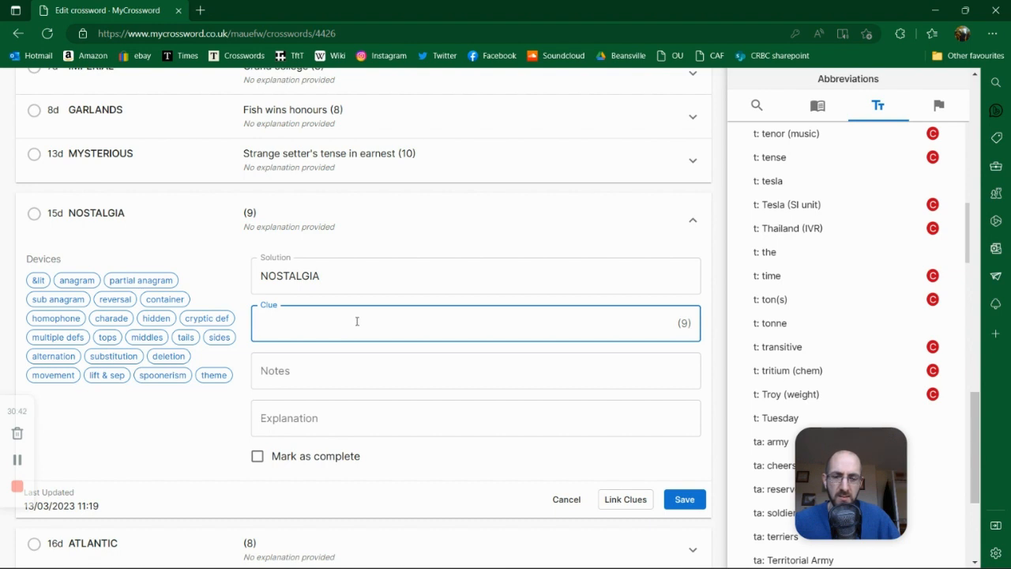
scroll(877, 212, up, 2)
scroll(877, 211, up, 4)
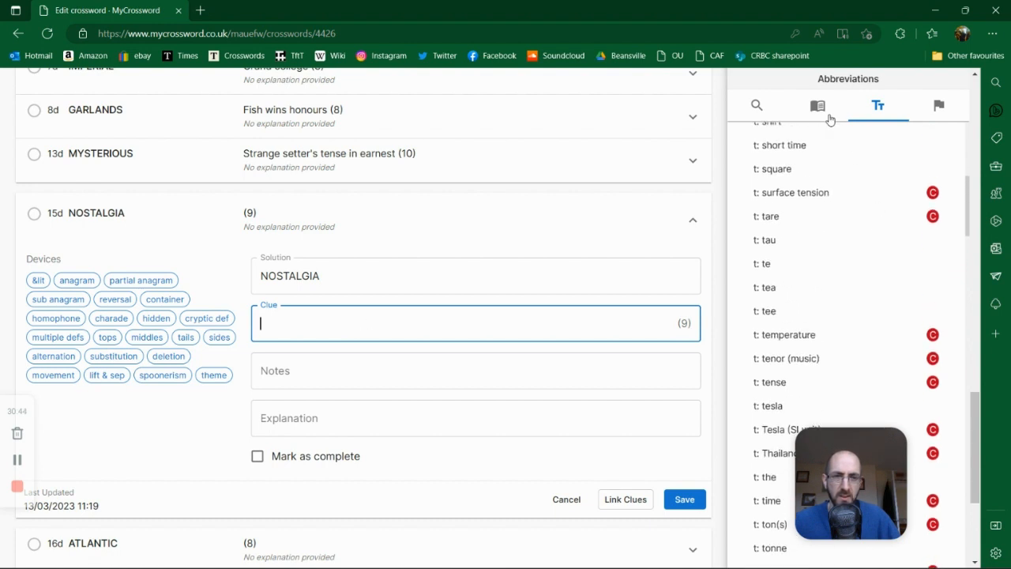
click(817, 105)
click(827, 146)
text(nostalg)
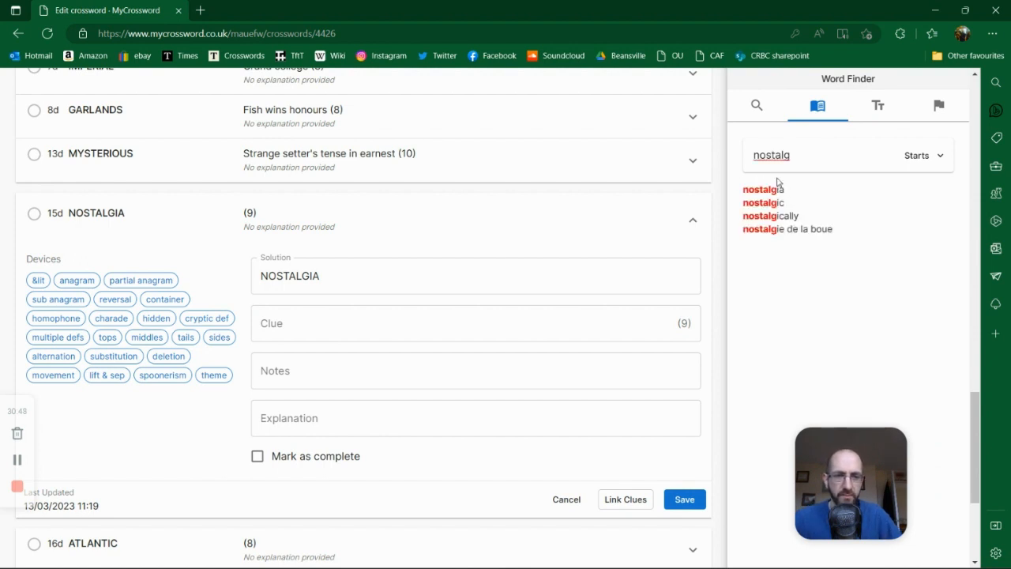
Step: Look up "nostalgia" in the dictionary to read its definitions and anagrams
click(759, 105)
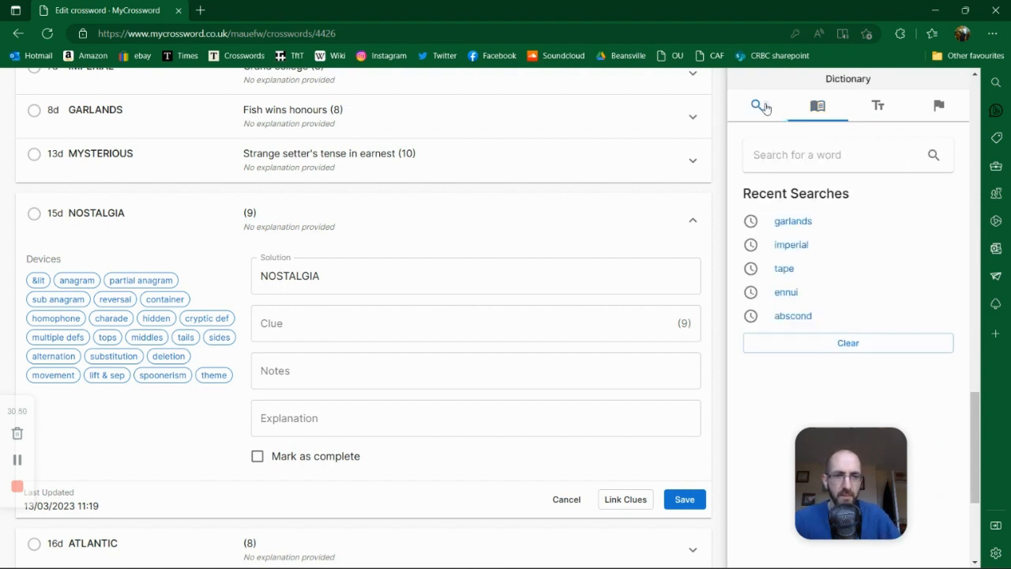
click(792, 150)
text(nostalgia)
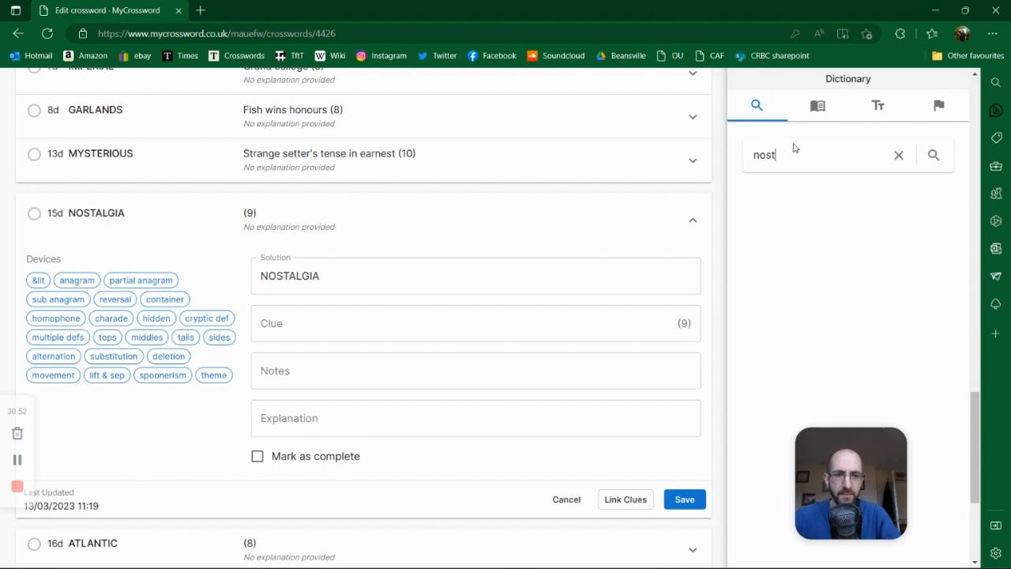
click(932, 156)
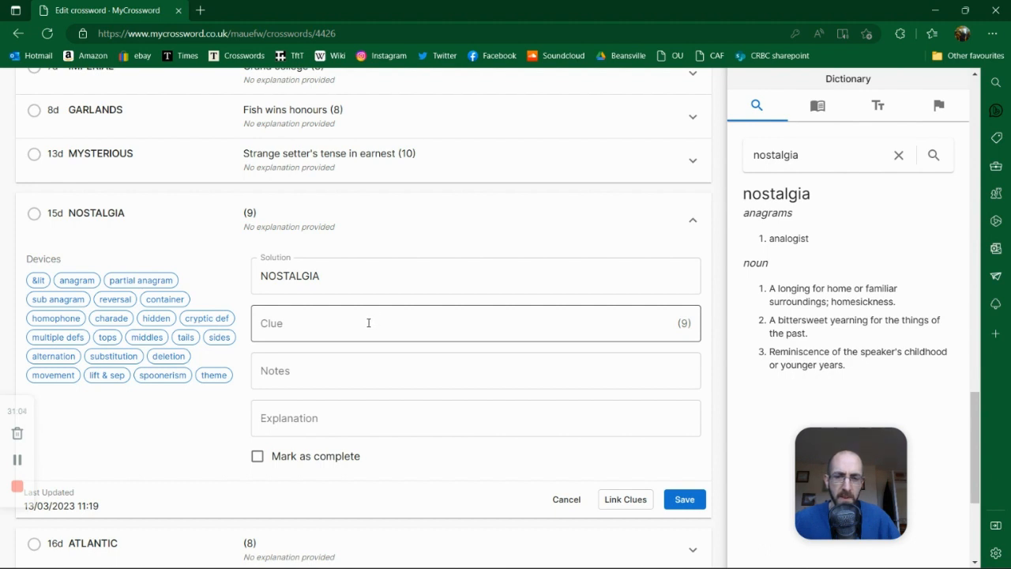
Step: Enter "Yearning lion playing with a stag" as the 15 down NOSTALGIA clue and save it
click(368, 323)
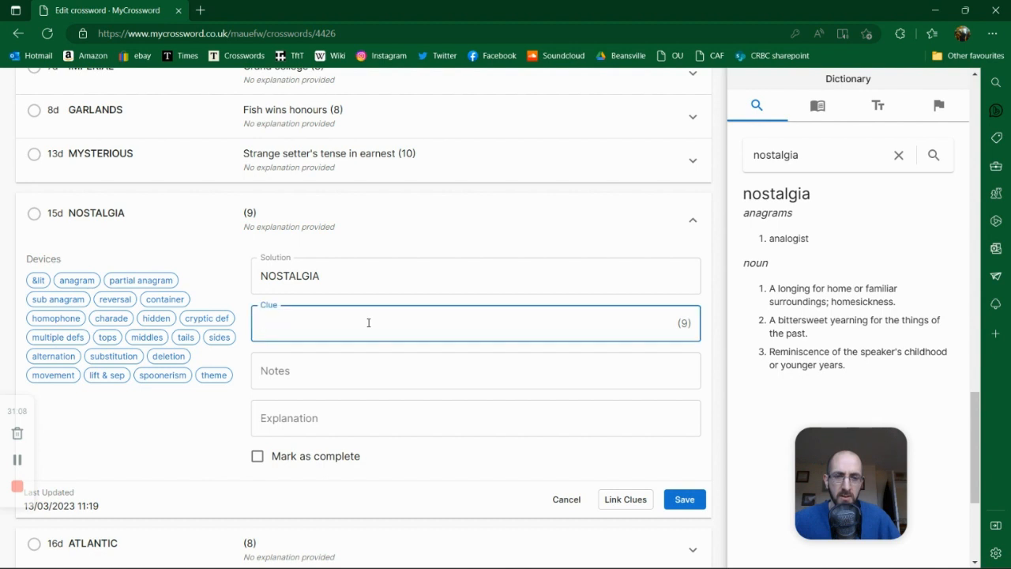
text(Yearnin)
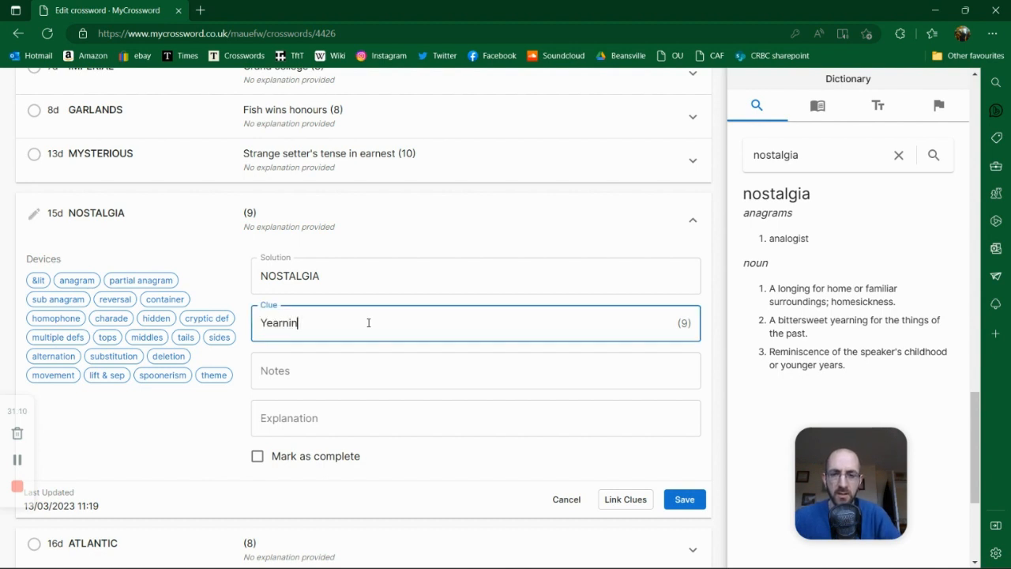
text(g lion playing with)
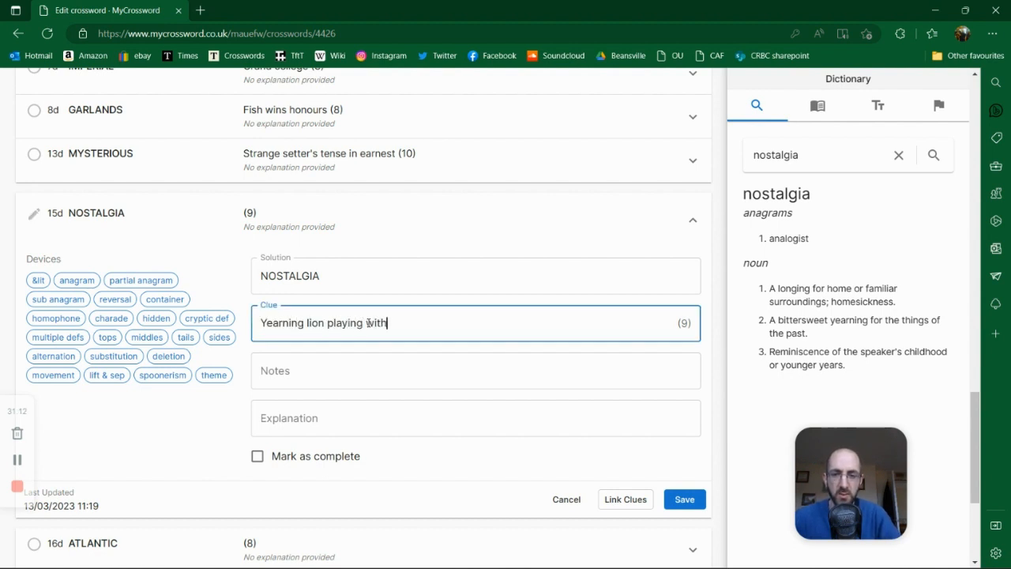
text( a stag)
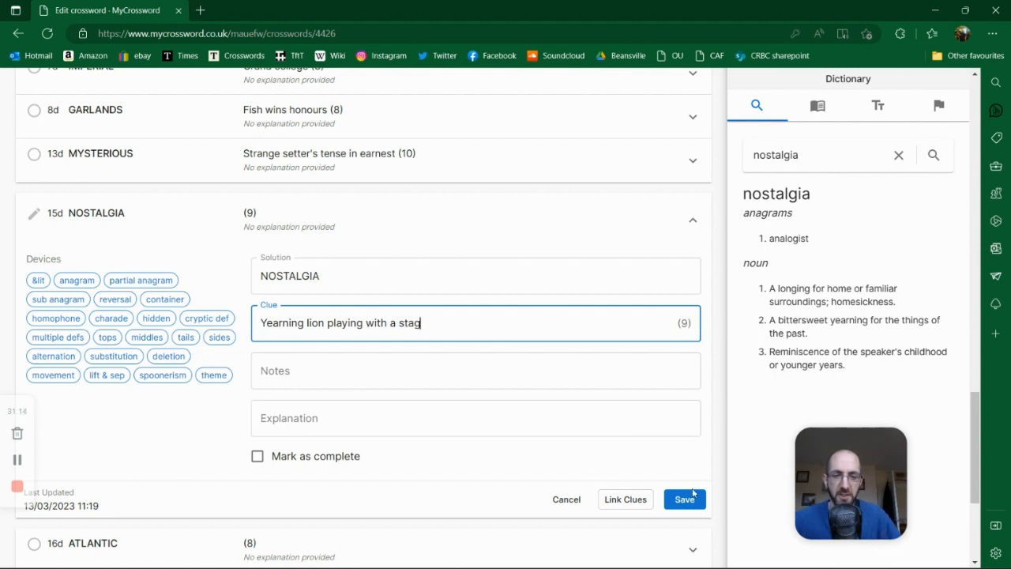
click(693, 493)
Step: Open the 16 down ATLANTIC entry for editing and look up "atlantic" in the dictionary
click(353, 319)
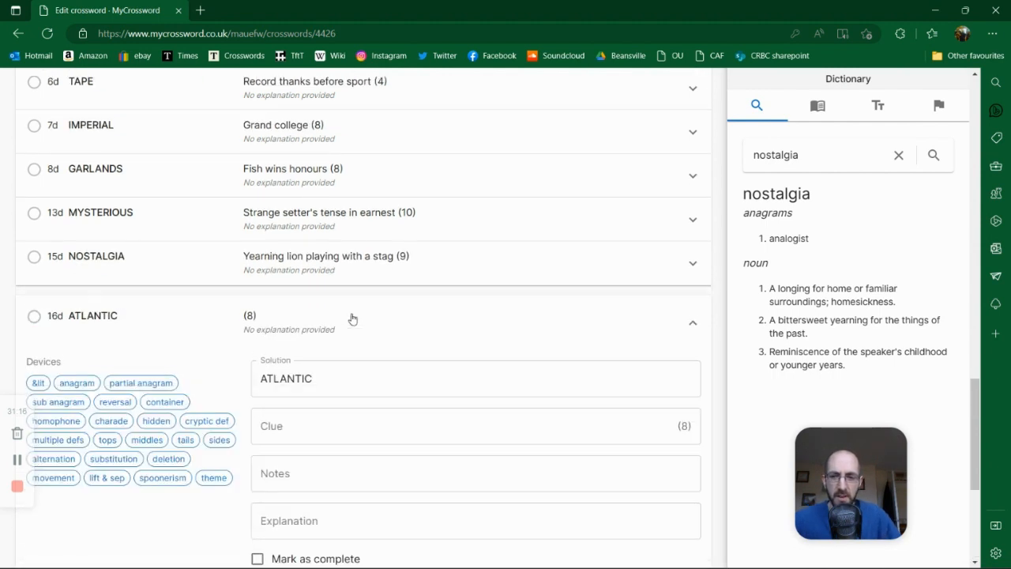
click(331, 347)
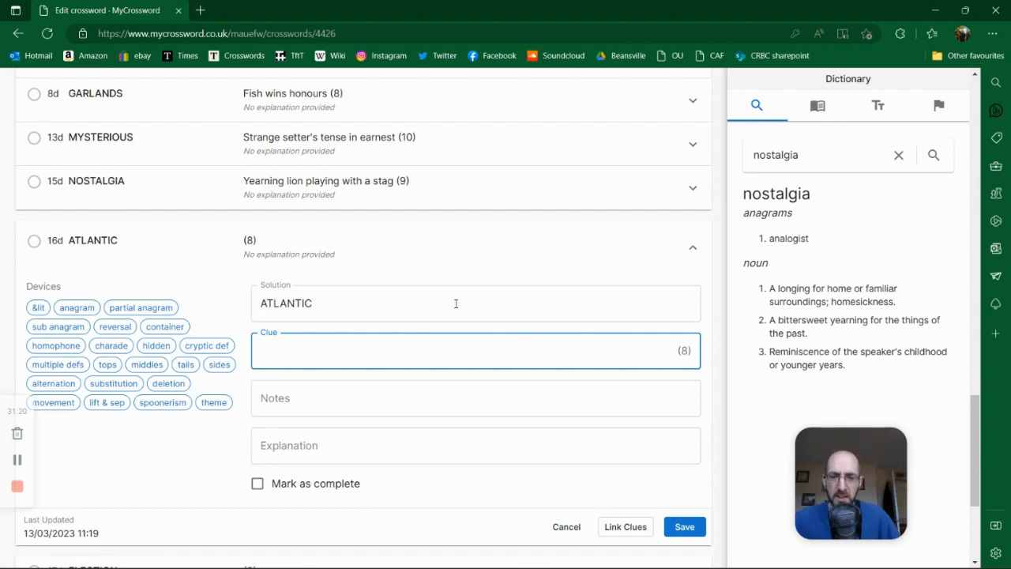
double_click(817, 156)
text(at)
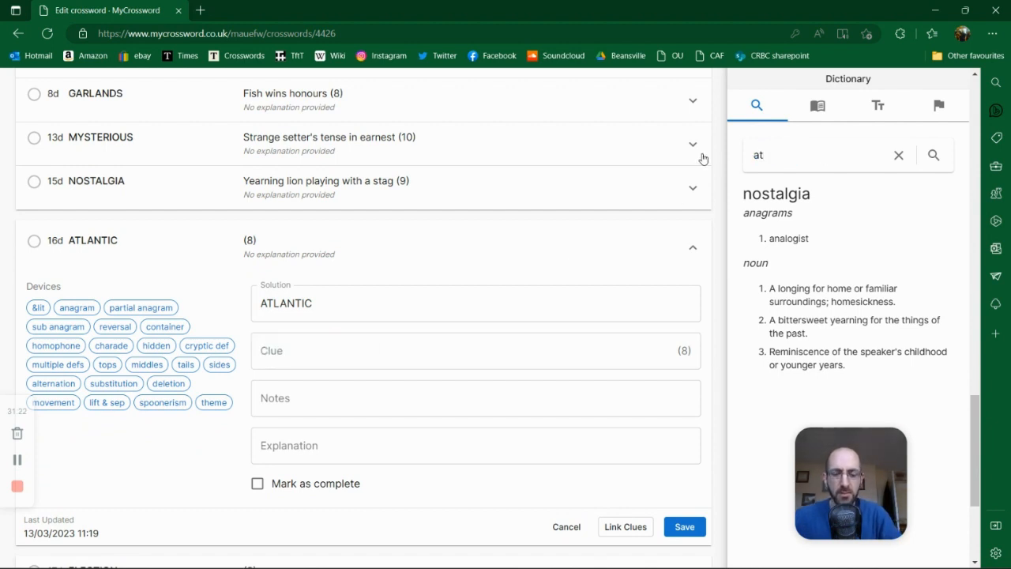
text(lantic)
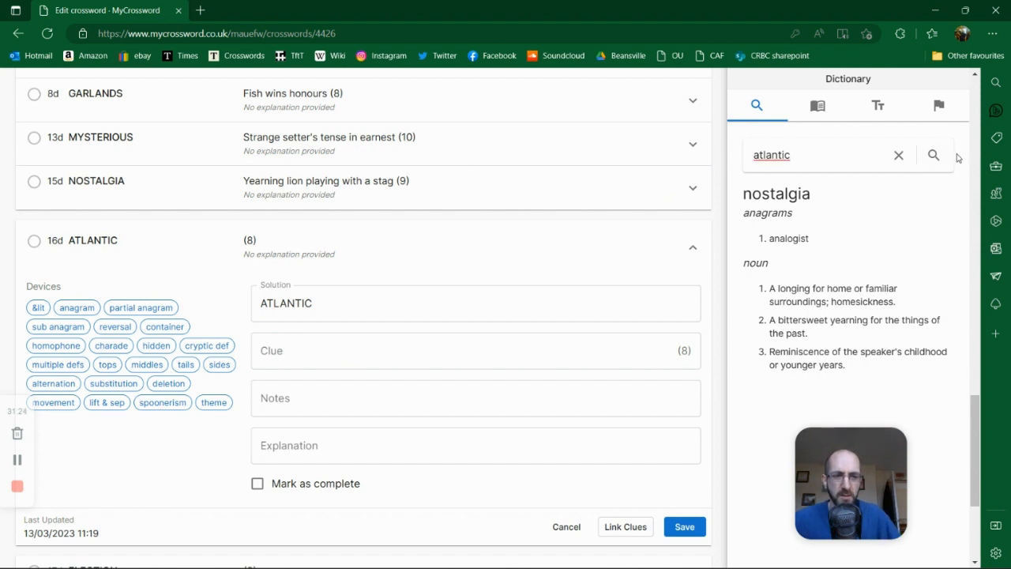
click(933, 156)
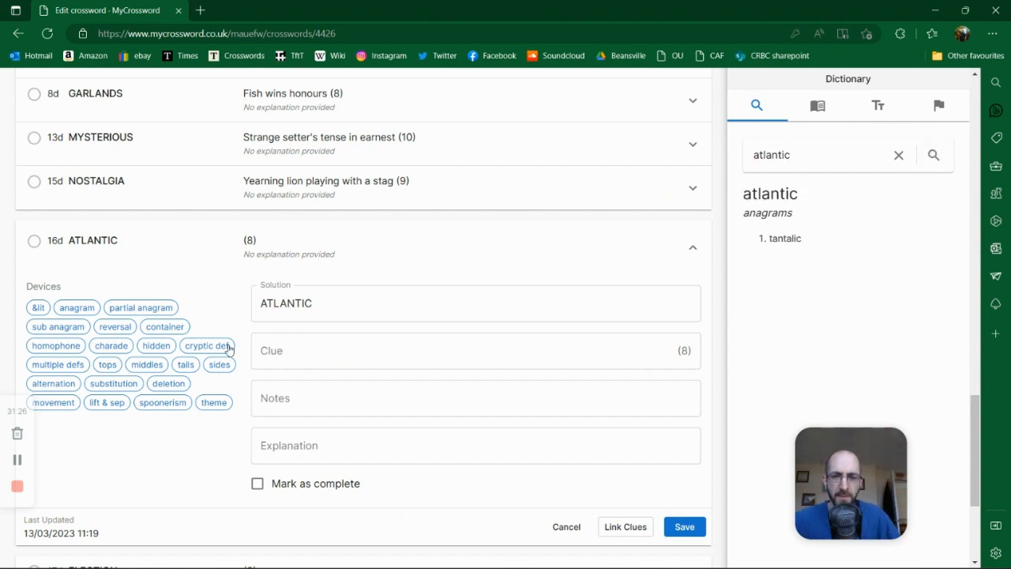
Step: Write the ATLANTIC clue as "Line I can't change, following at sea"
click(298, 355)
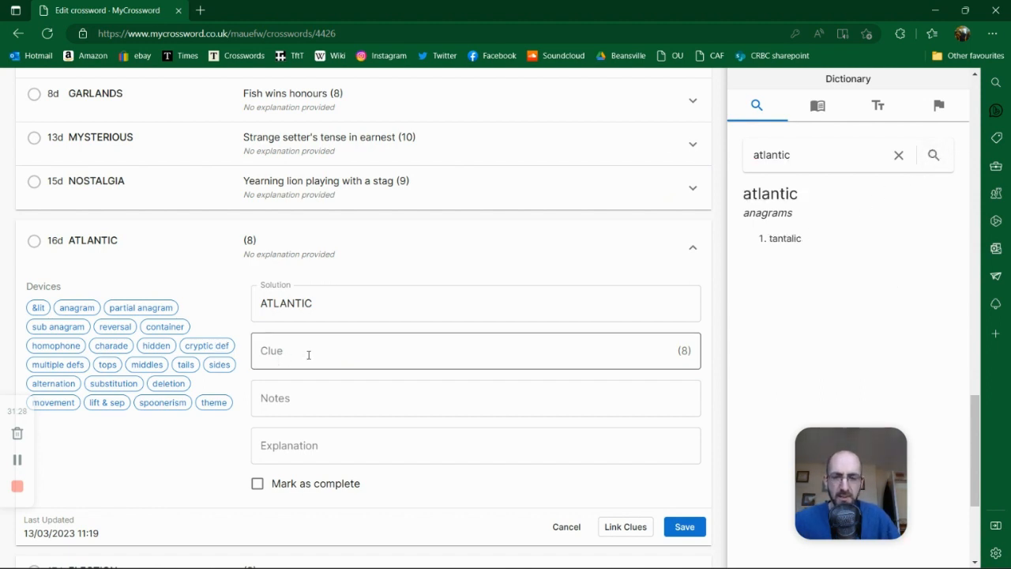
click(310, 355)
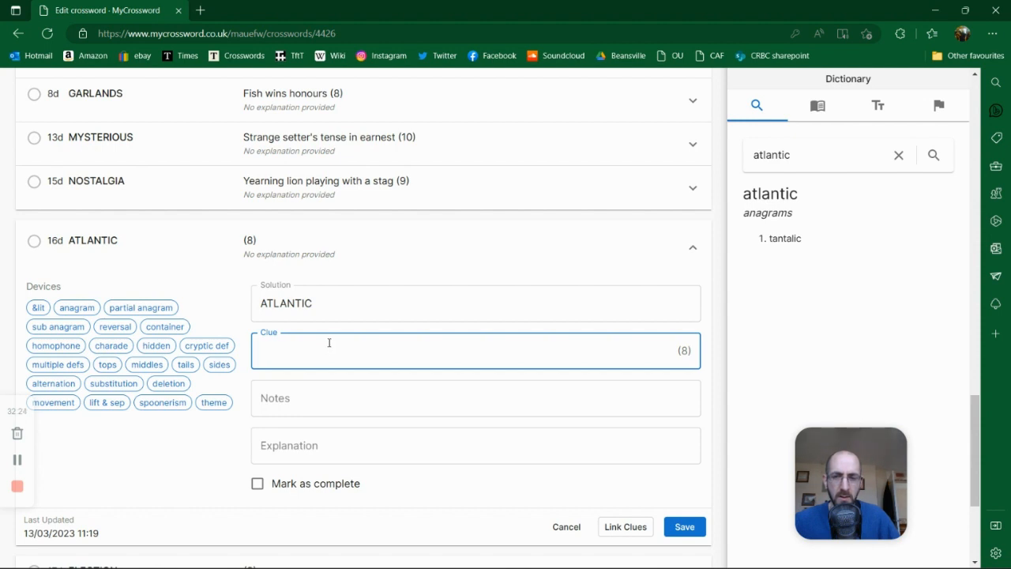
text(Line I can't )
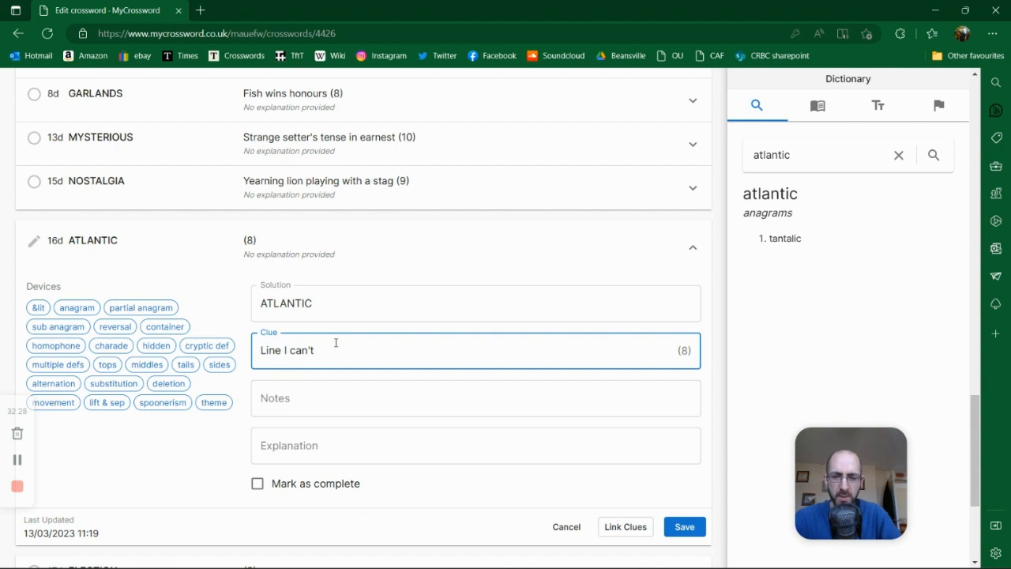
text(change)
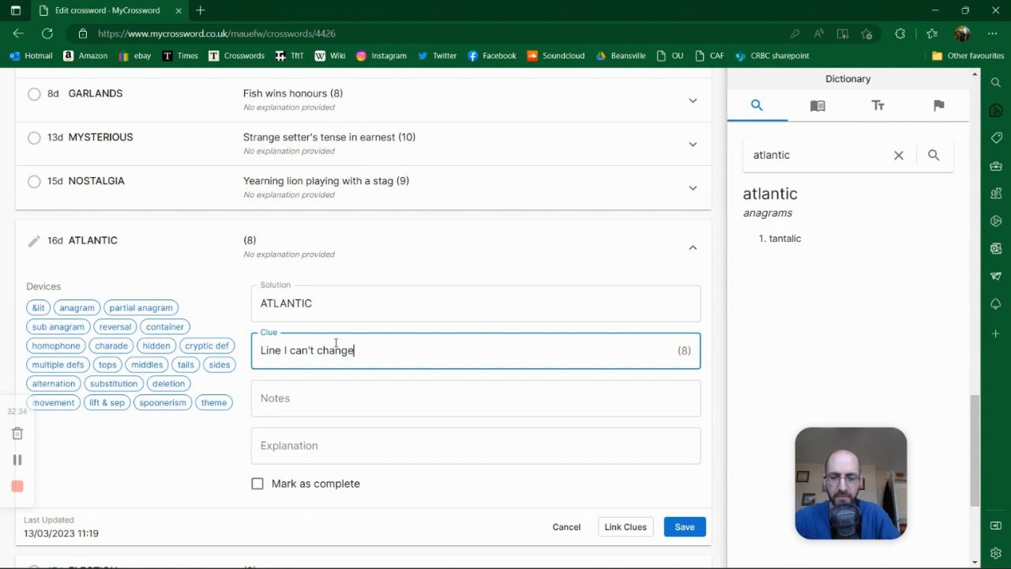
text(after)
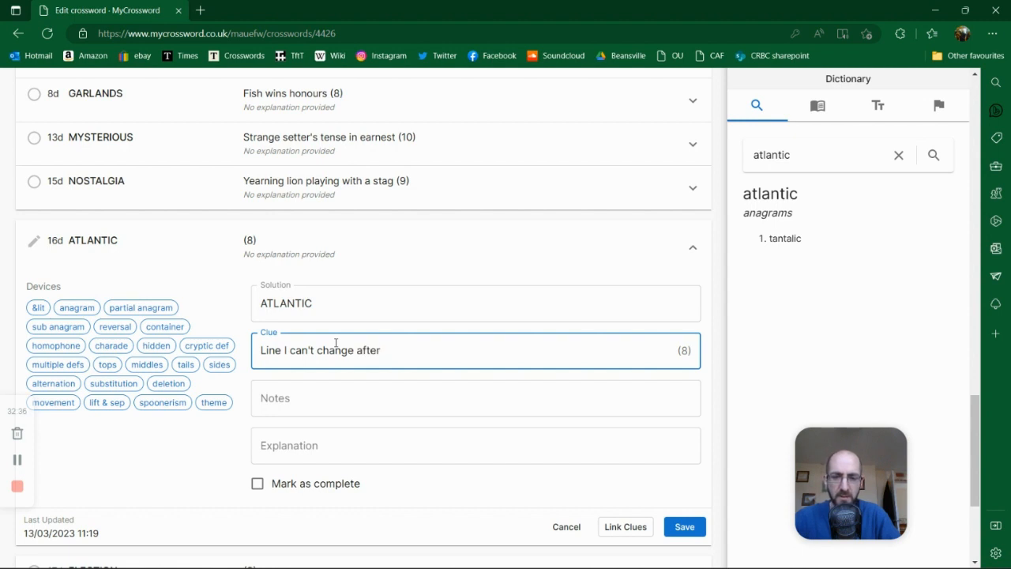
key(ctrl+BackSpace)
text(b)
key(BackSpace)
key(BackSpace)
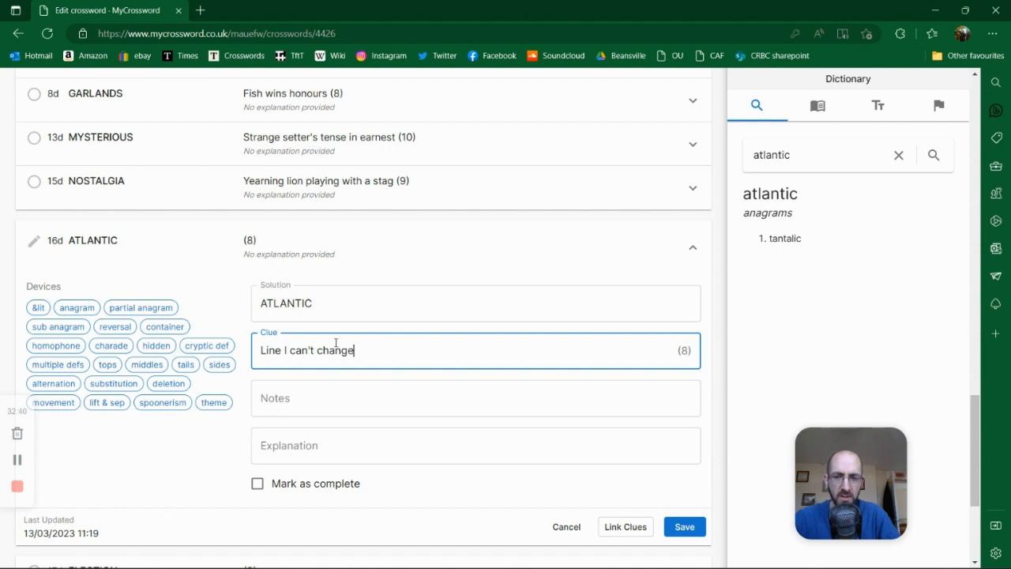
text(, following at sea)
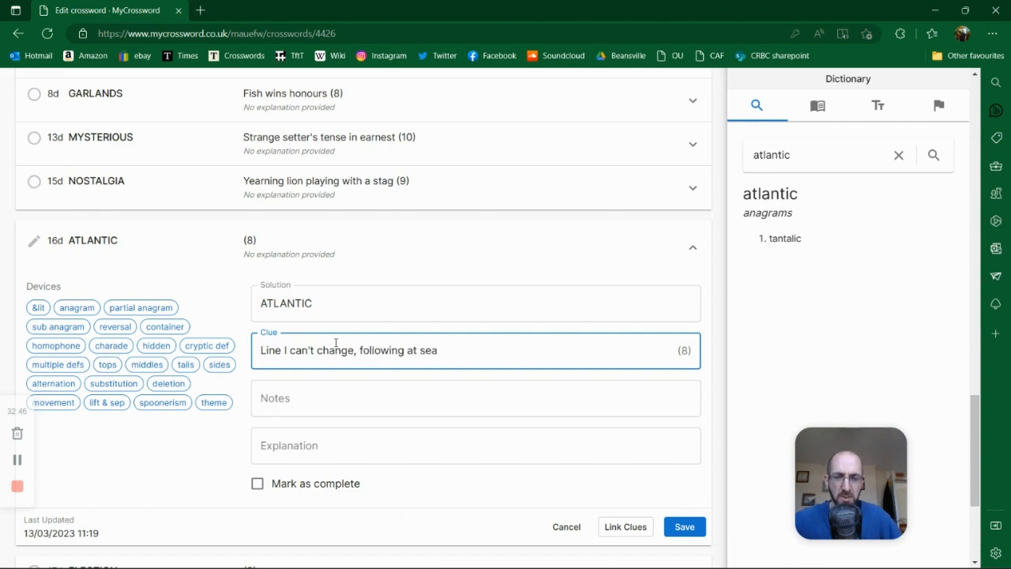
Step: Check the wording of the other clues, replace "change" with "break" in the ATLANTIC clue and save it
scroll(567, 343, up, 3)
scroll(567, 343, up, 6)
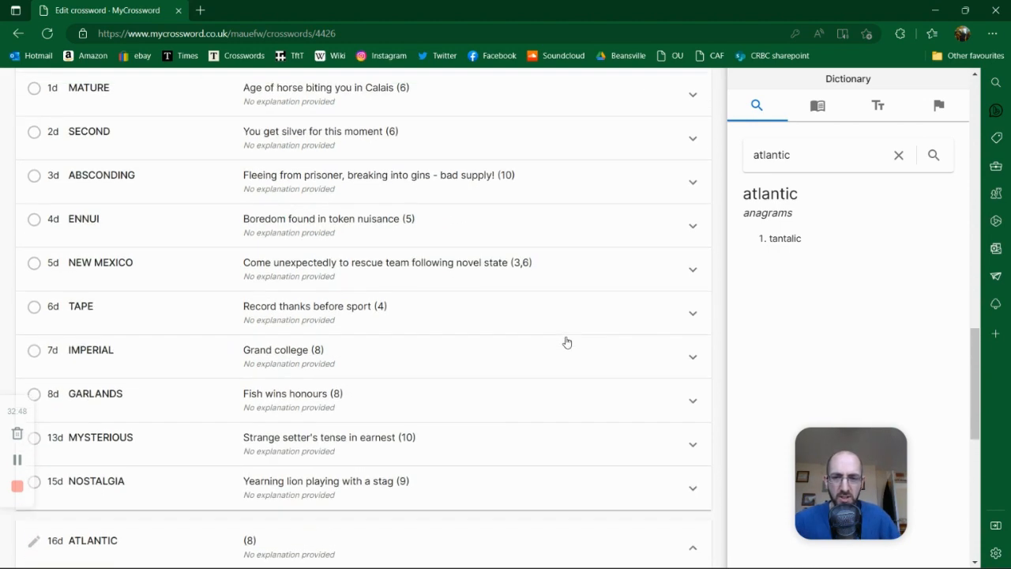
scroll(566, 342, up, 2)
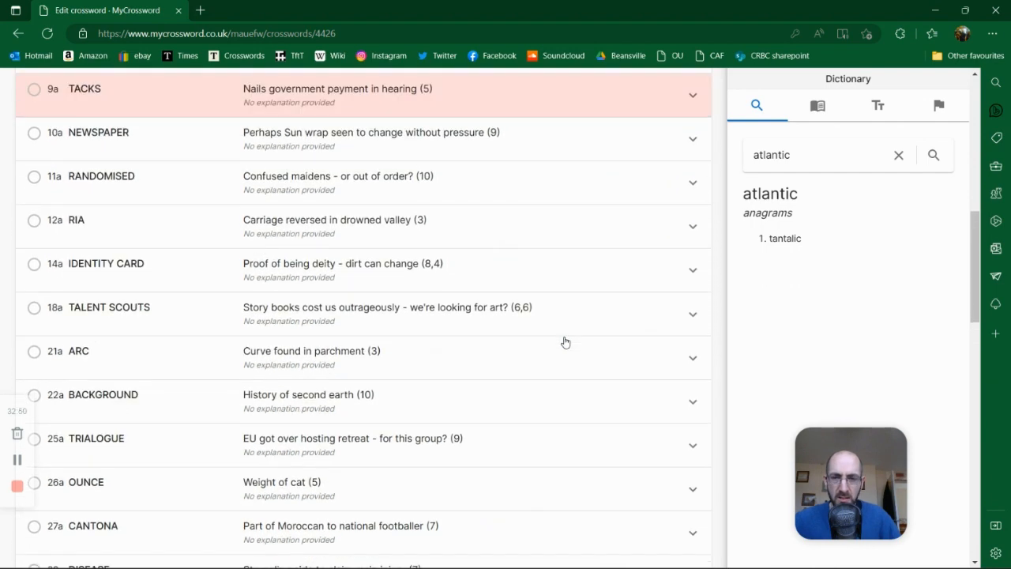
scroll(565, 342, down, 12)
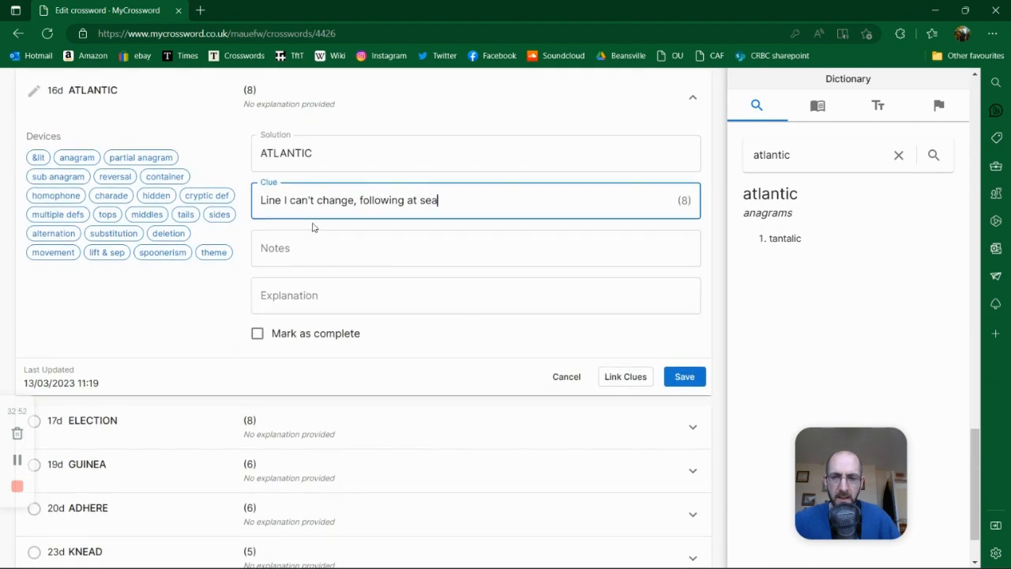
scroll(354, 226, up, 1)
drag(355, 275, 317, 275)
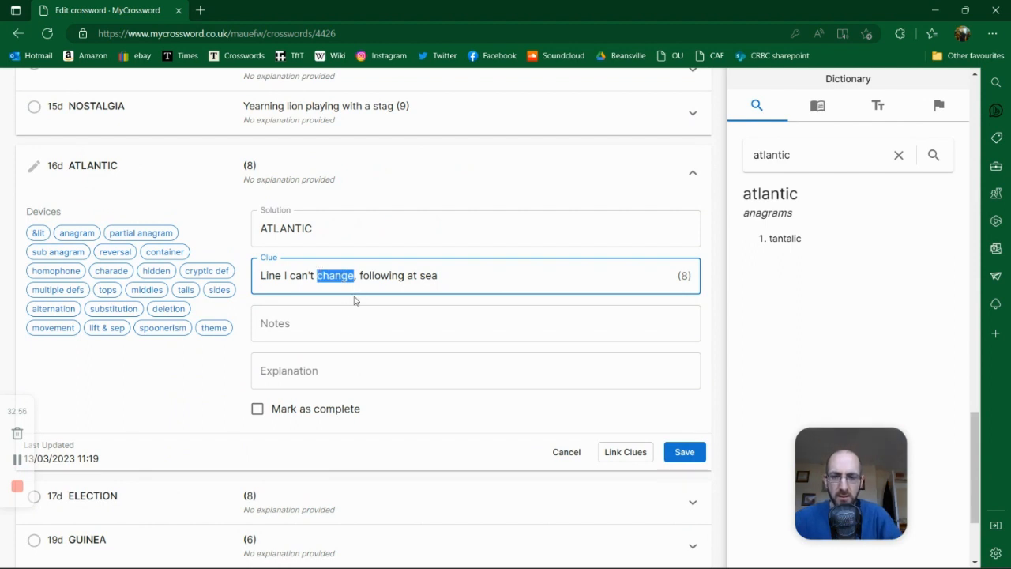
text(break)
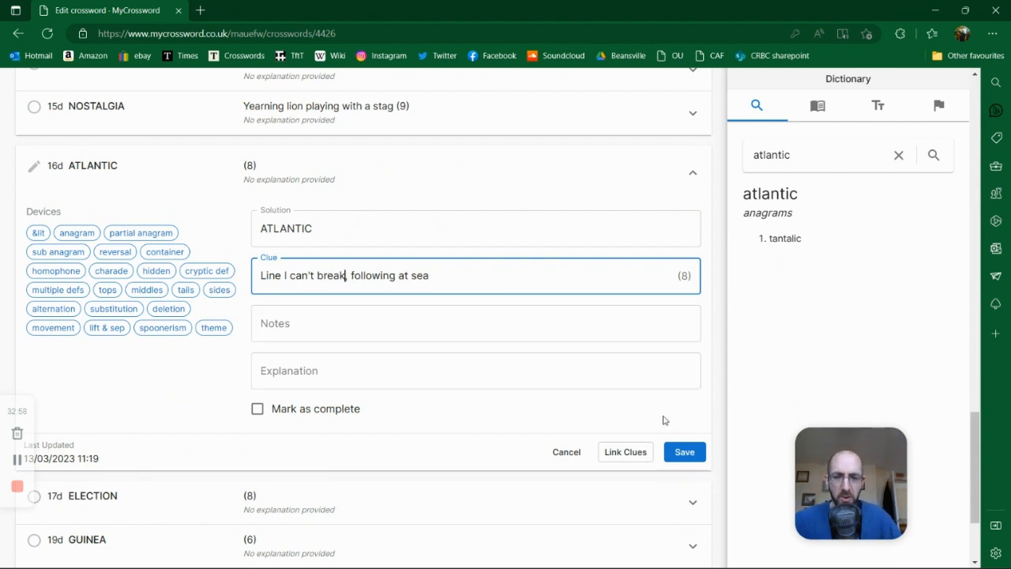
click(687, 456)
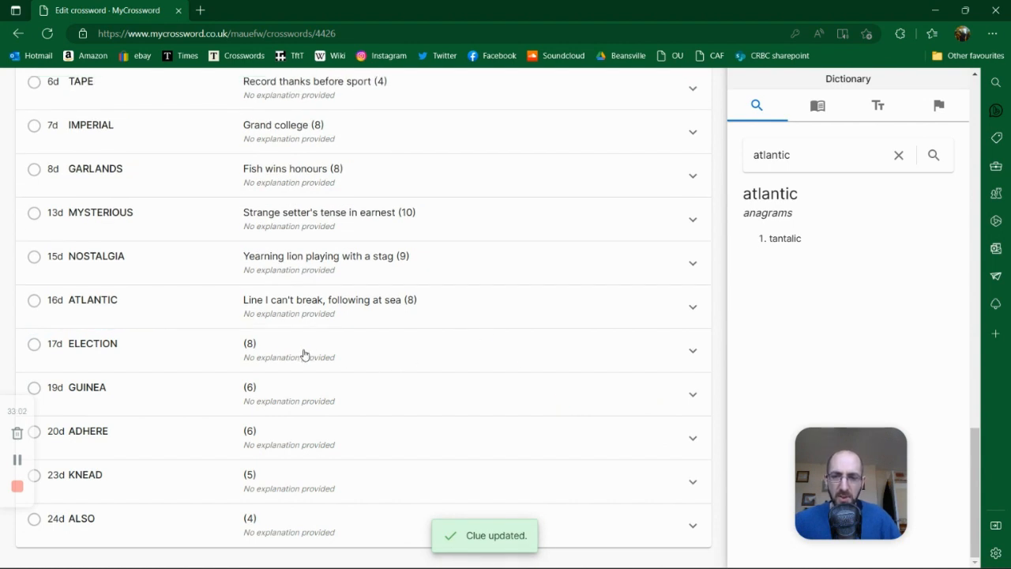
Step: Enter "Vote on lie etc. in uproar" as the clue for 17 down ELECTION and save it
click(293, 346)
click(339, 319)
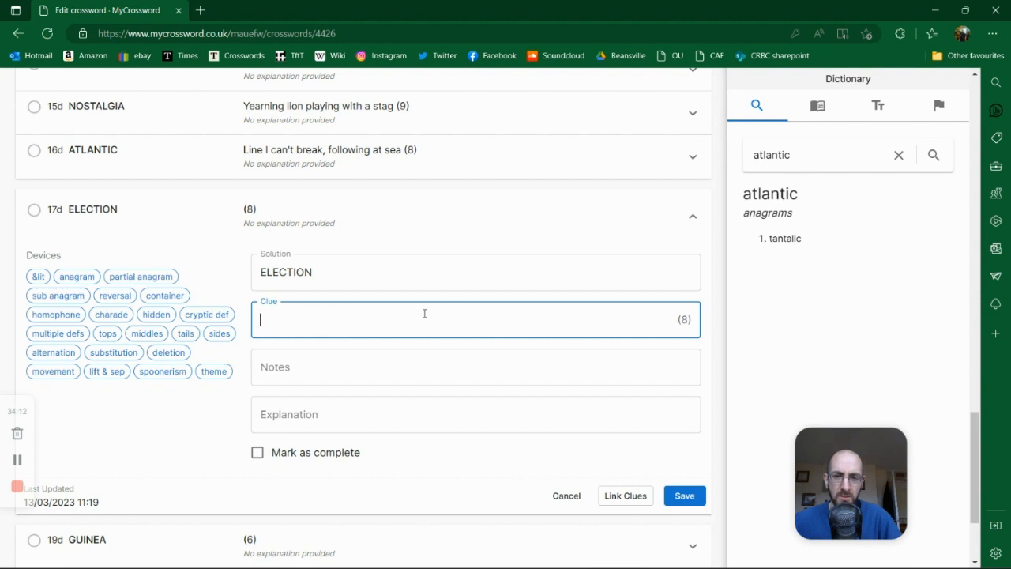
text(Vote )
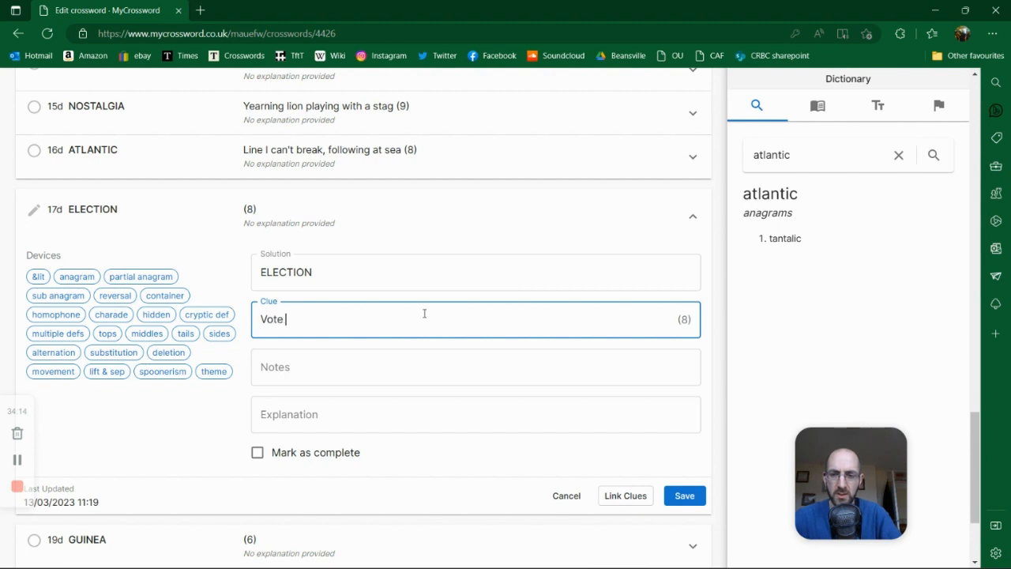
text(on lie etc.)
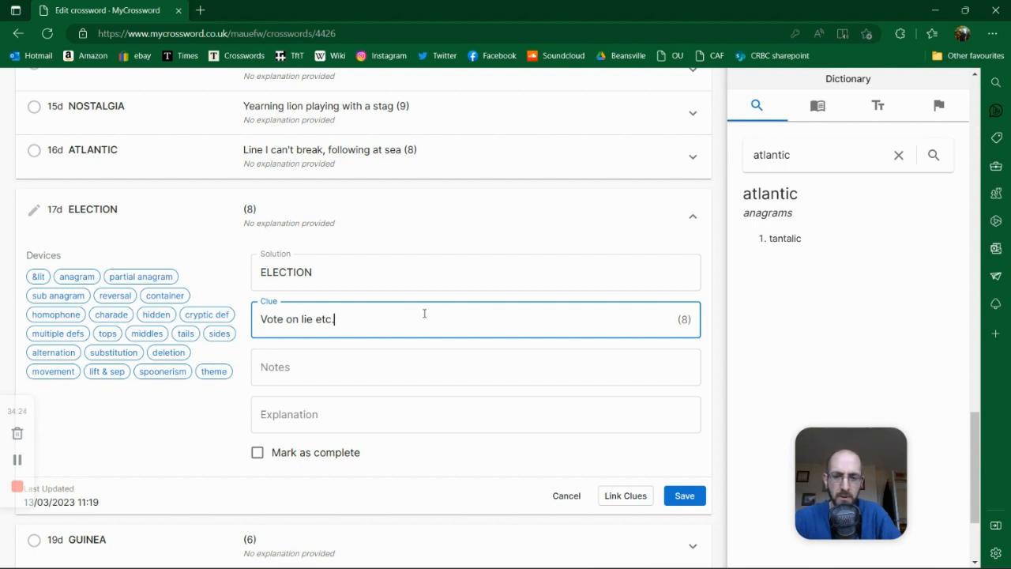
text(in uproar)
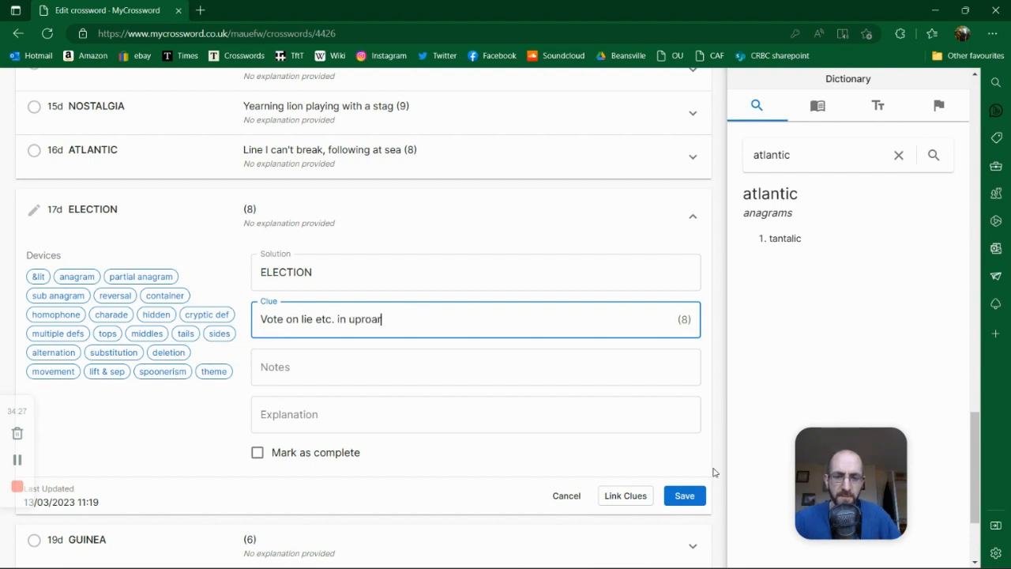
click(684, 499)
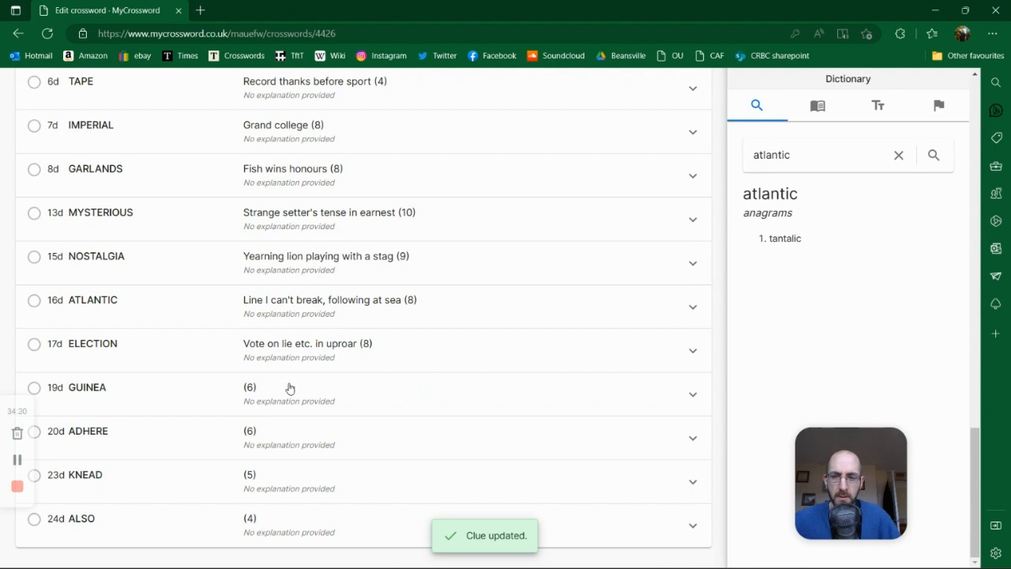
Step: Enter "Coin - good group of nations holding one each" as the clue for 19 down GUINEA and save it
click(290, 388)
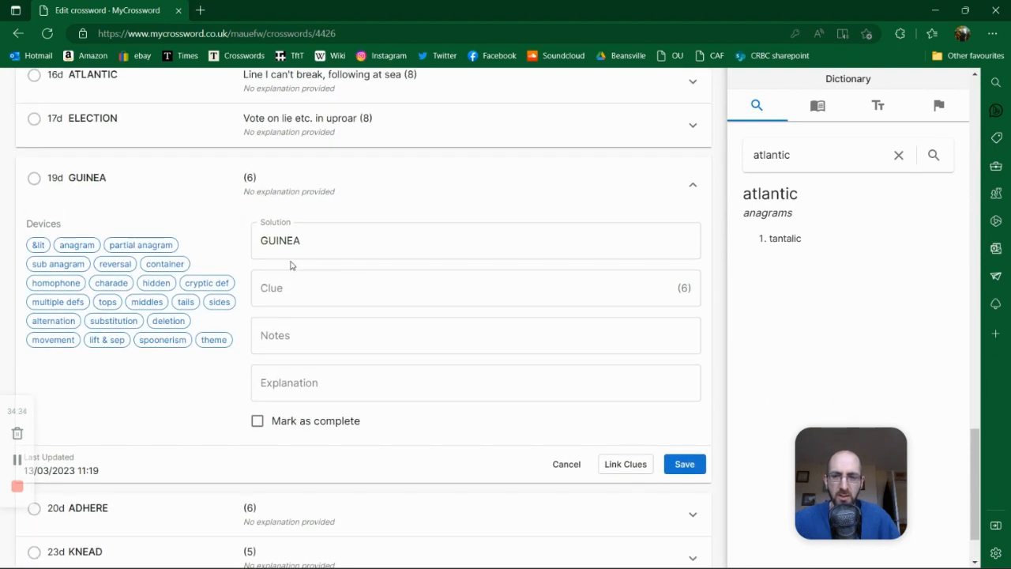
click(355, 296)
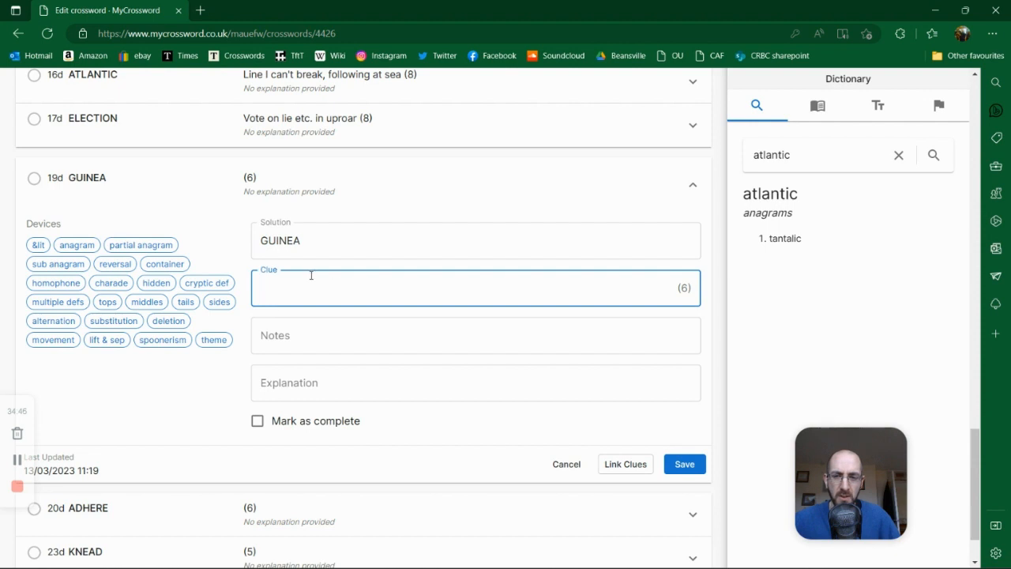
text(Coin - g)
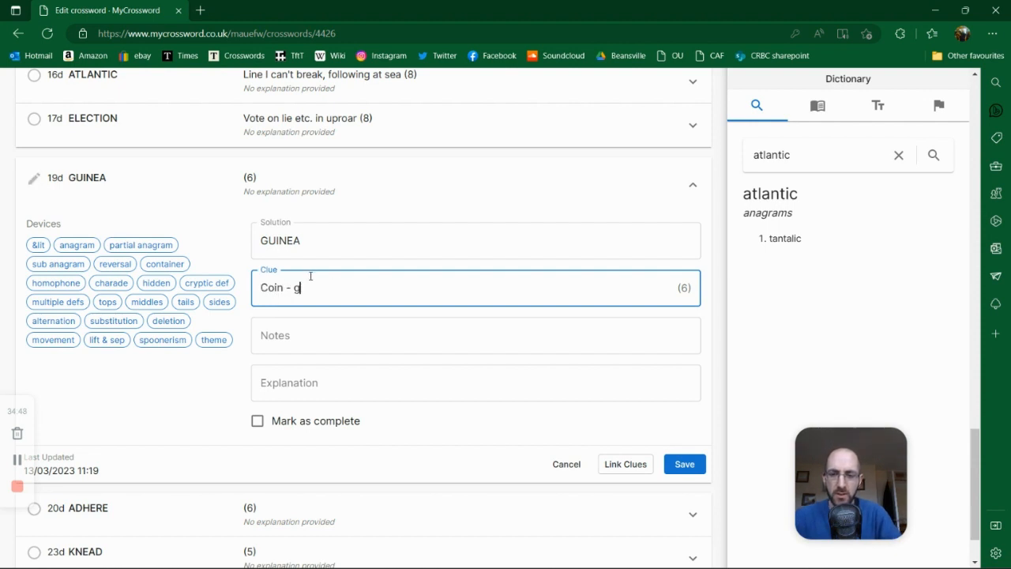
text(ood group of)
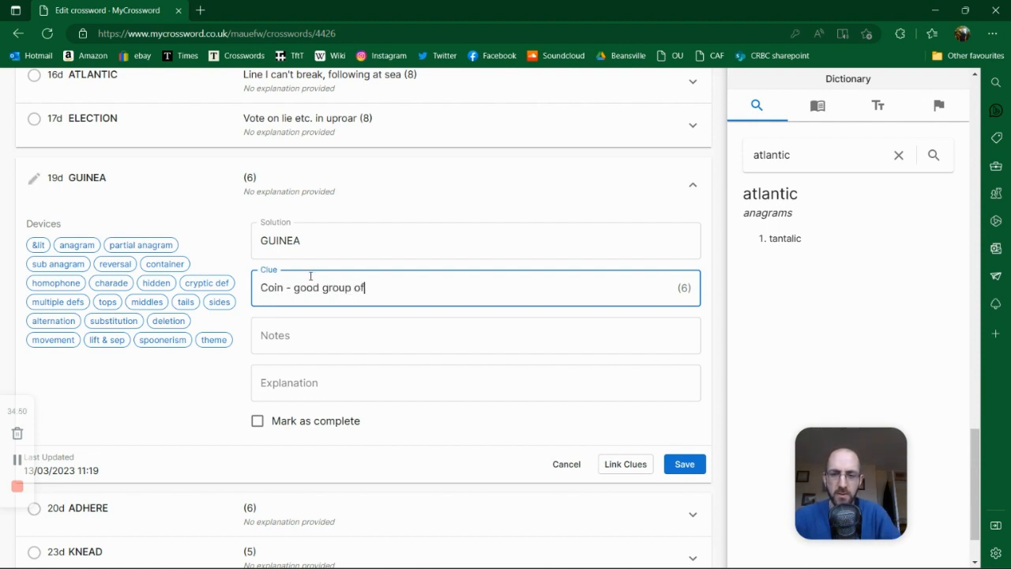
text( nations hjolding)
key(BackSpace)
key(BackSpace)
key(BackSpace)
key(BackSpace)
key(BackSpace)
key(BackSpace)
key(BackSpace)
key(BackSpace)
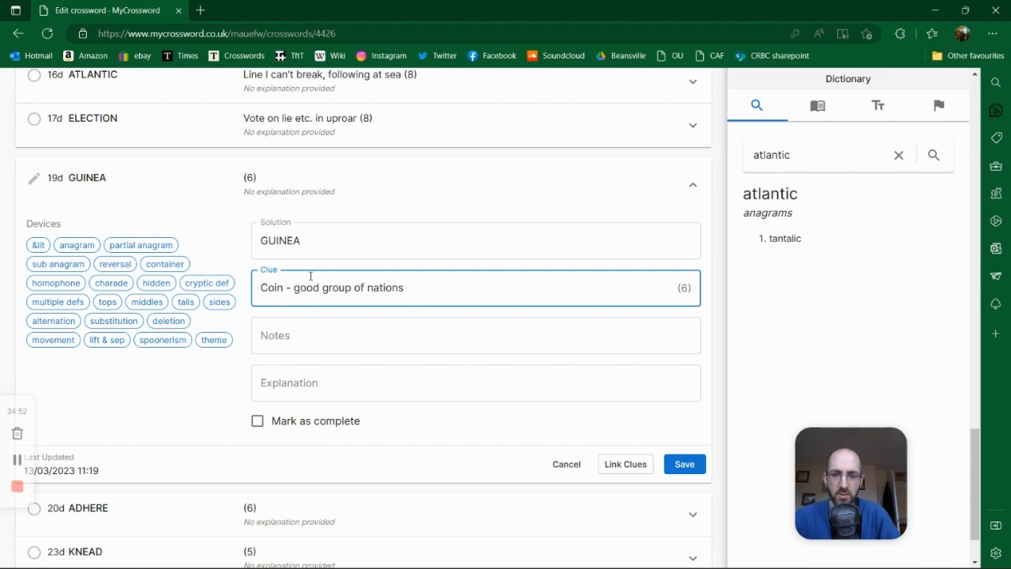
text(holding one each)
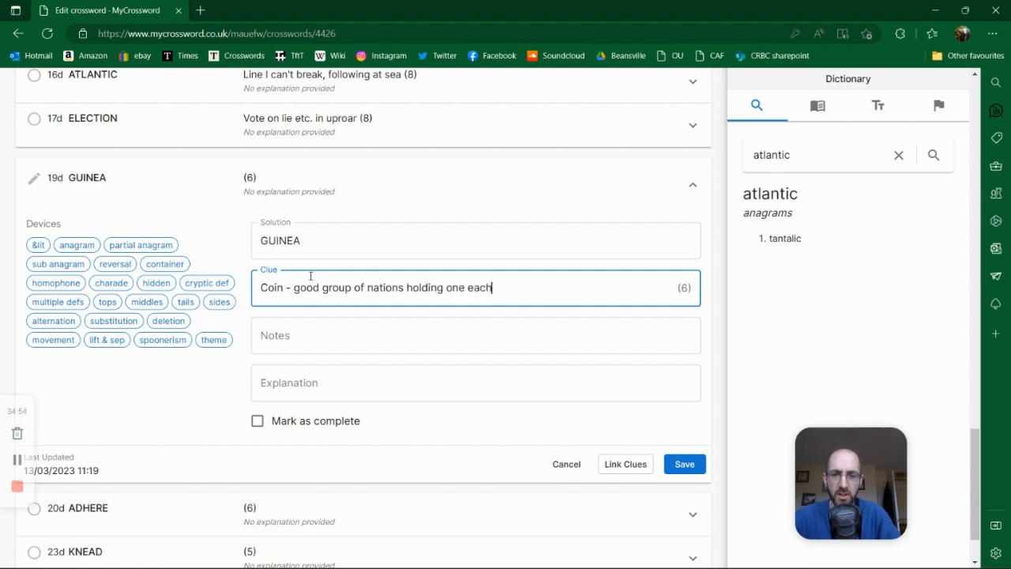
click(696, 465)
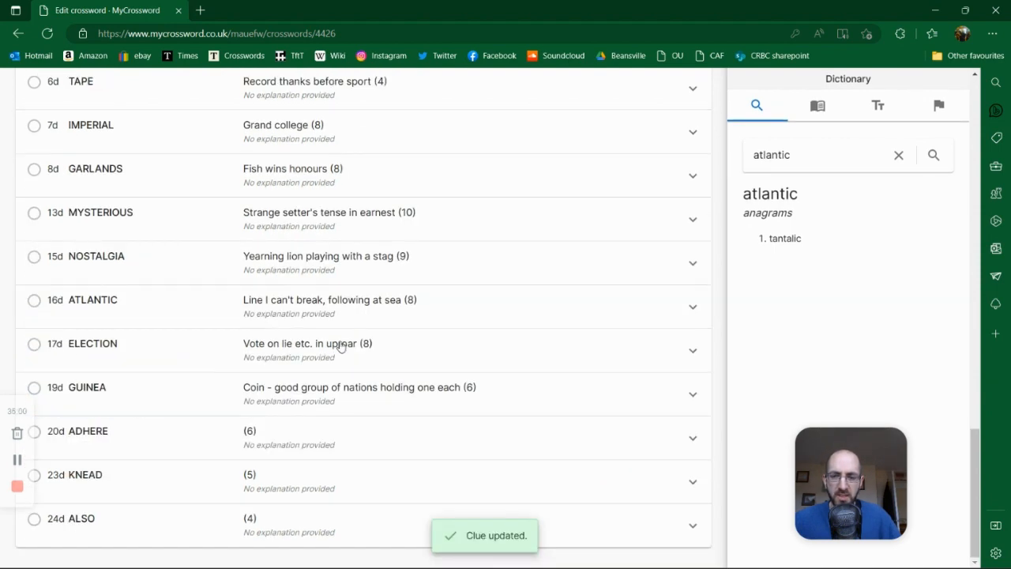
Step: Enter "Stick poster in this place" as the clue for 20 down ADHERE and save it
click(307, 439)
click(332, 320)
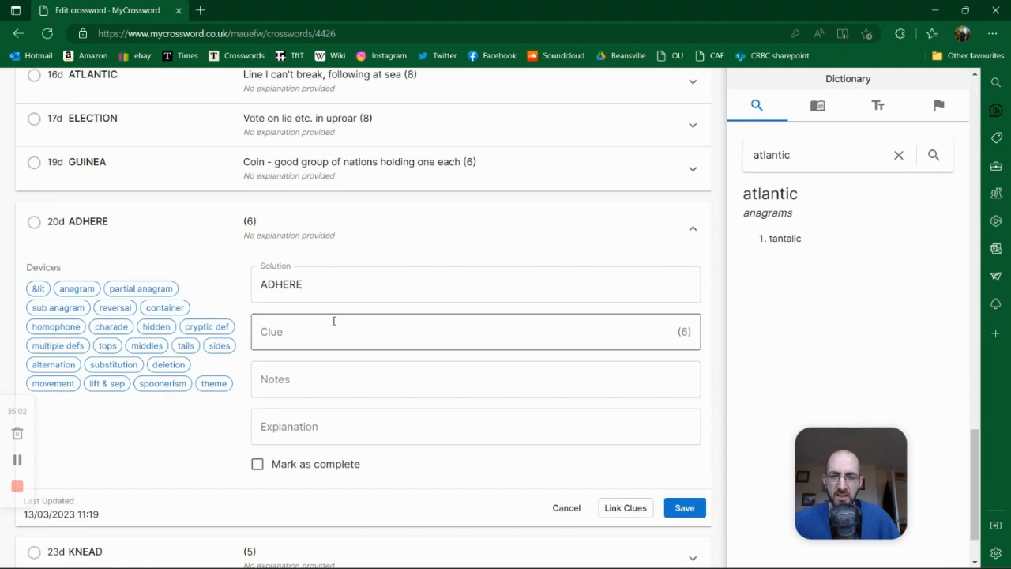
text(Stick poter)
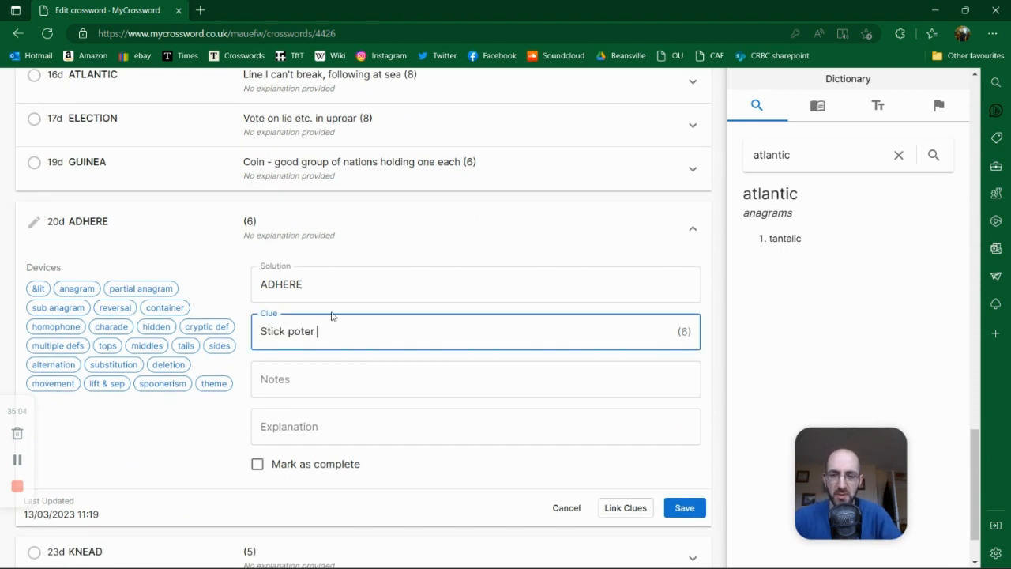
text(ster )
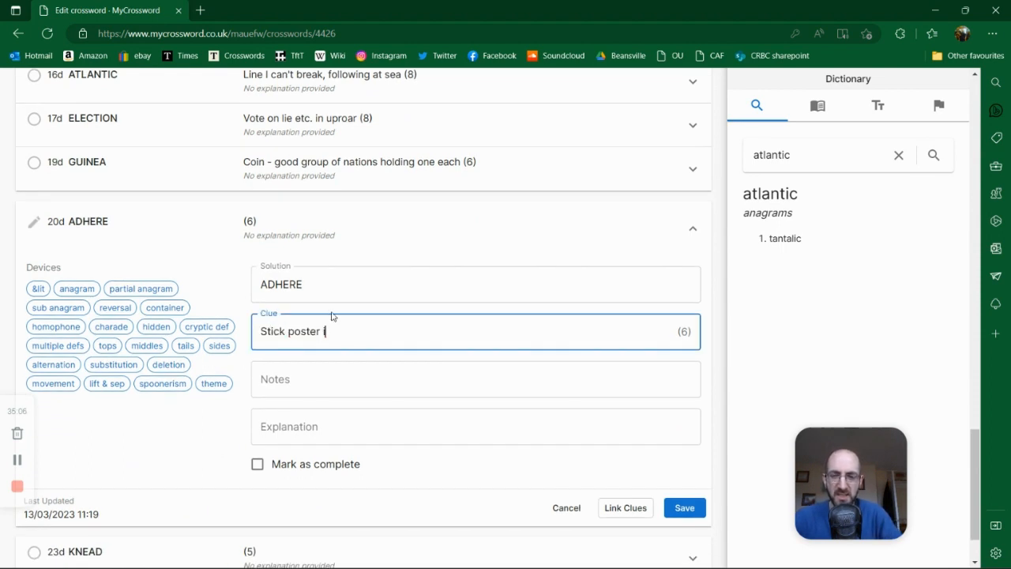
text(in this place)
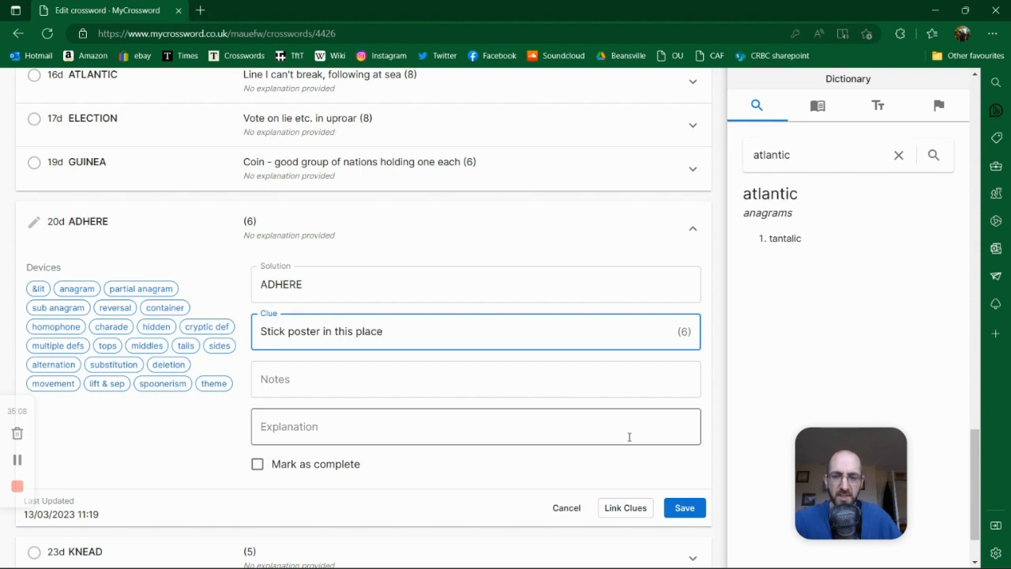
click(685, 508)
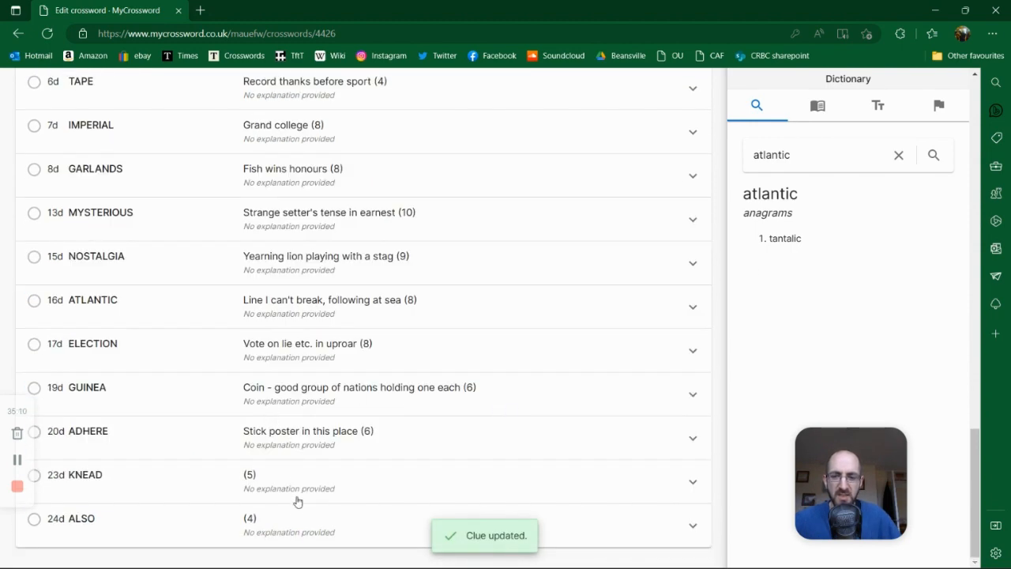
Step: Open the 23 down KNEAD clue for editing and look up "knead" in the dictionary
click(293, 492)
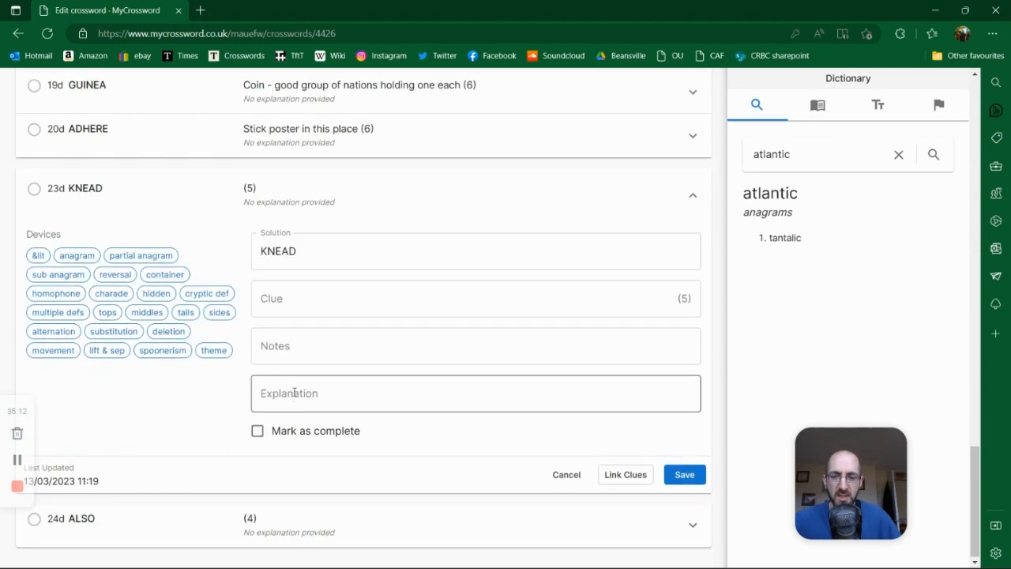
click(297, 308)
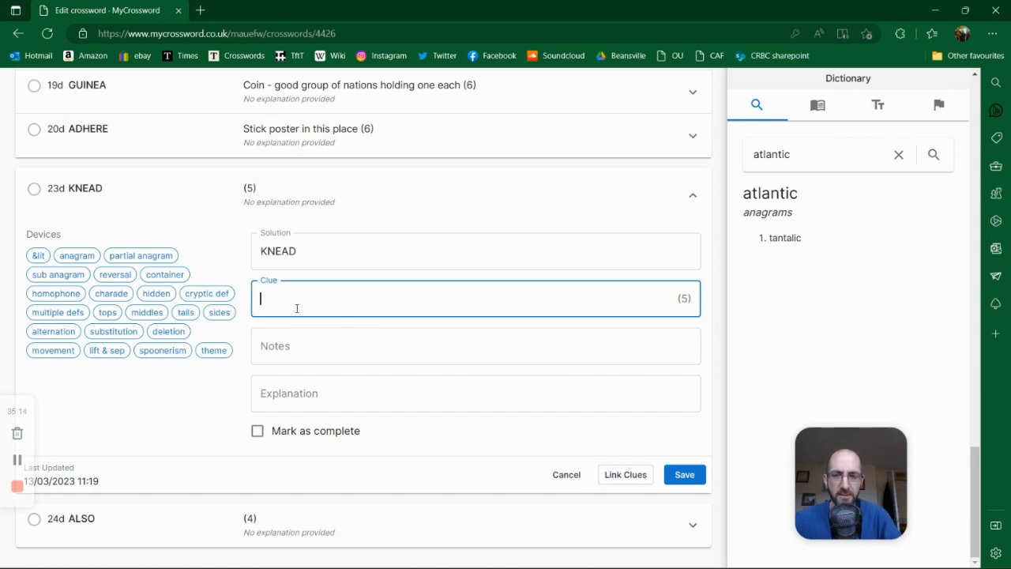
drag(802, 155, 701, 150)
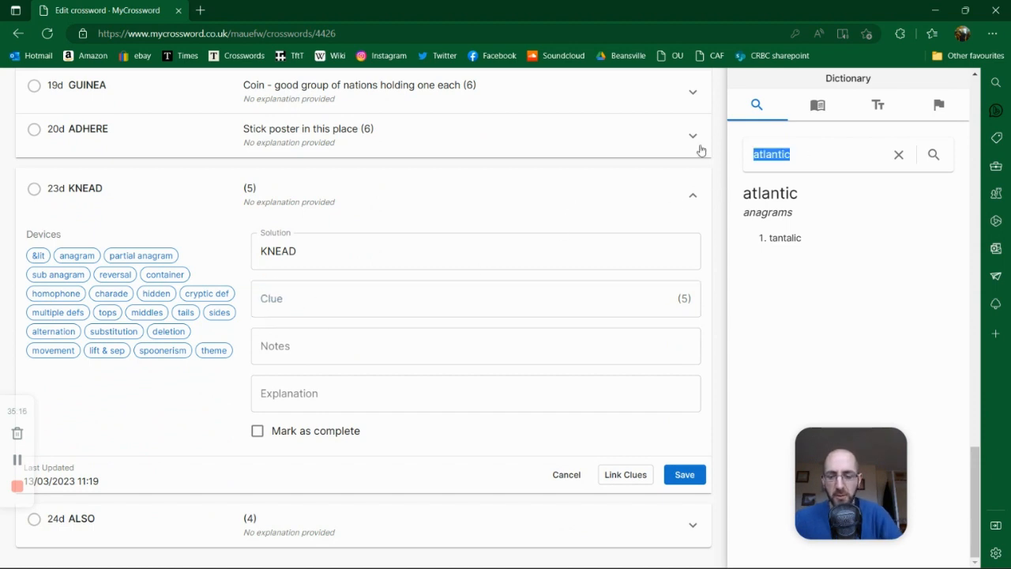
text(knead)
click(932, 154)
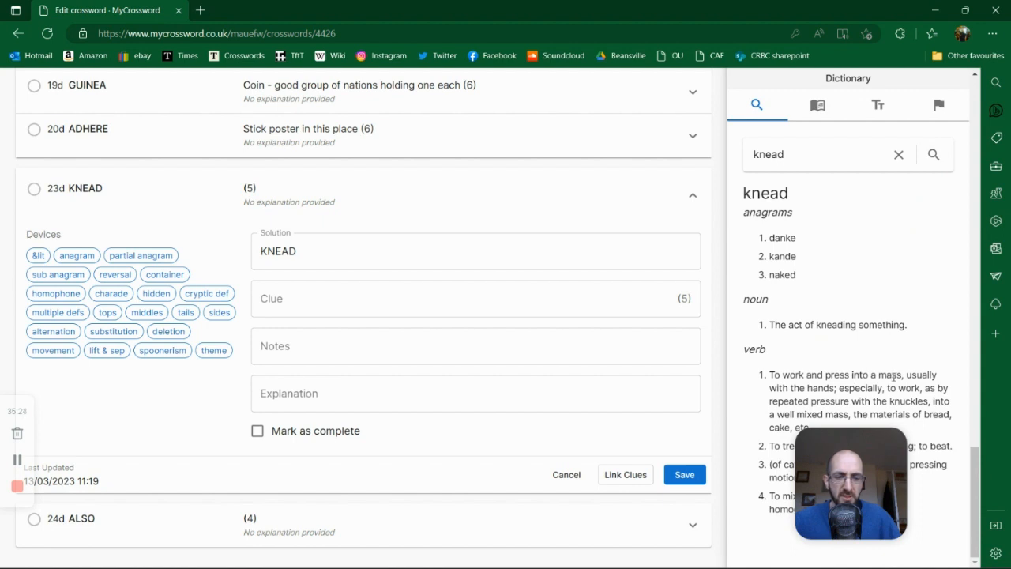
Step: Enter "Work requirement for radio" as the clue for 23 down KNEAD and save it
click(329, 300)
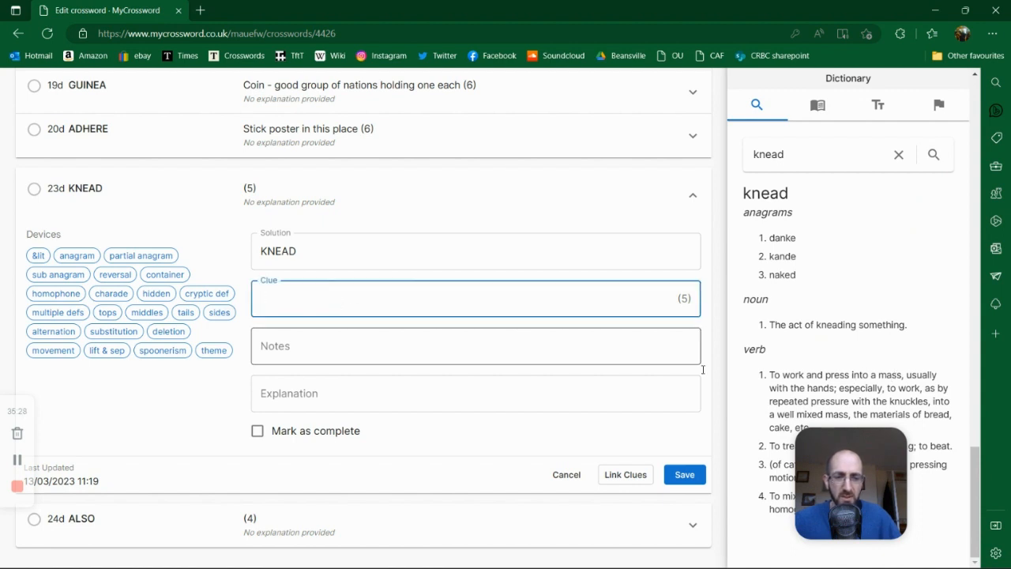
scroll(896, 360, up, 2)
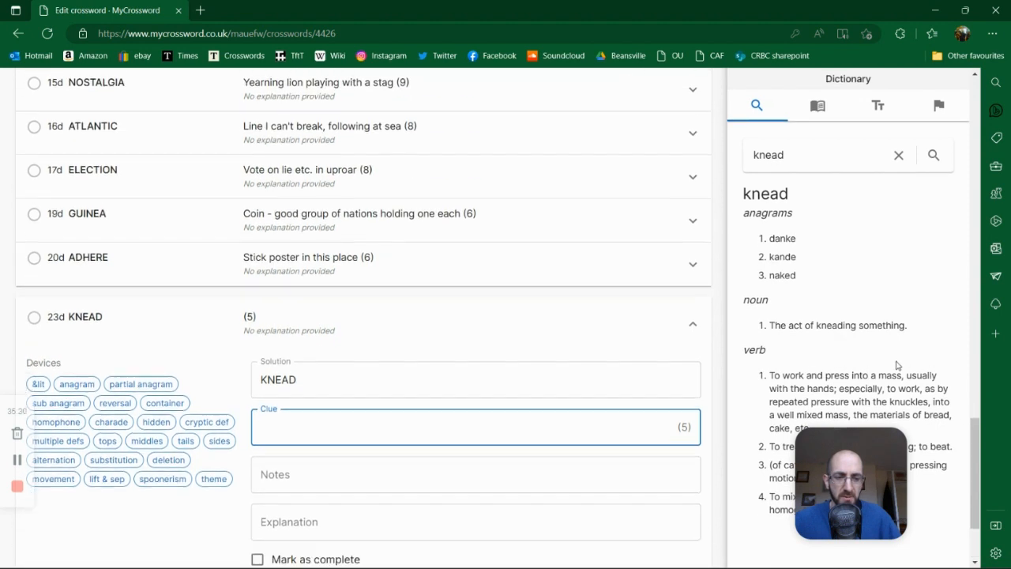
scroll(278, 327, down, 2)
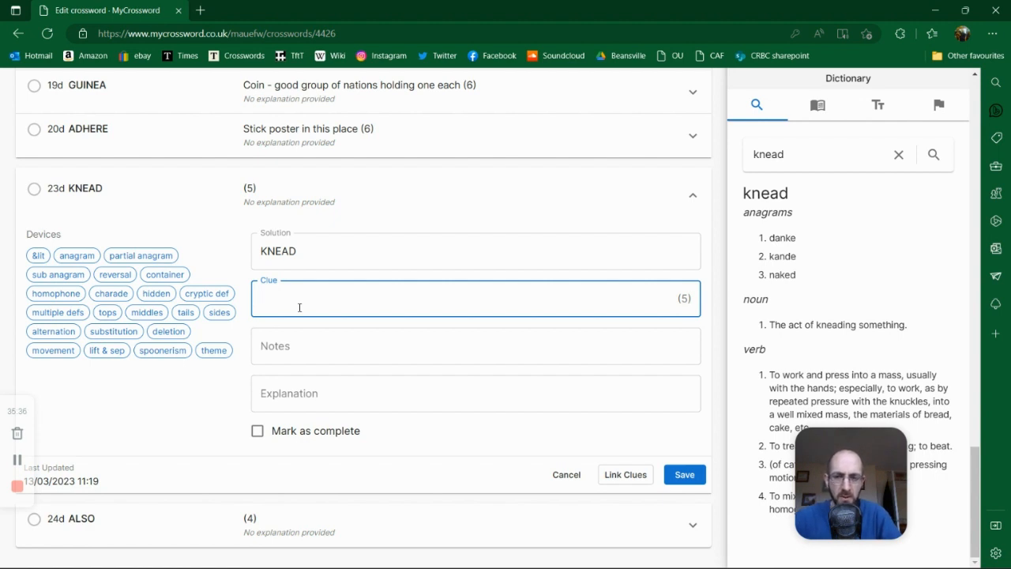
text(Work requi)
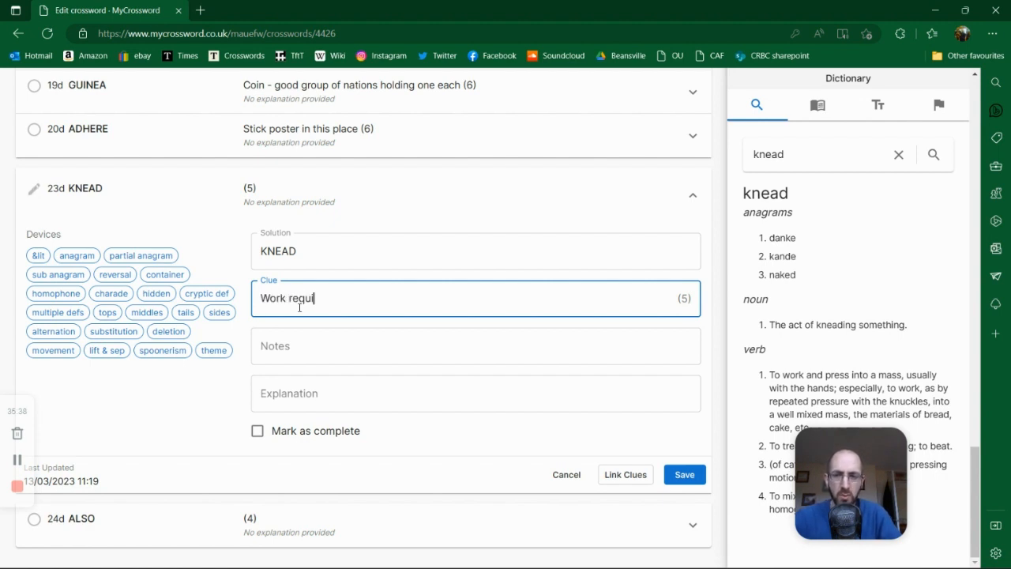
text(rement )
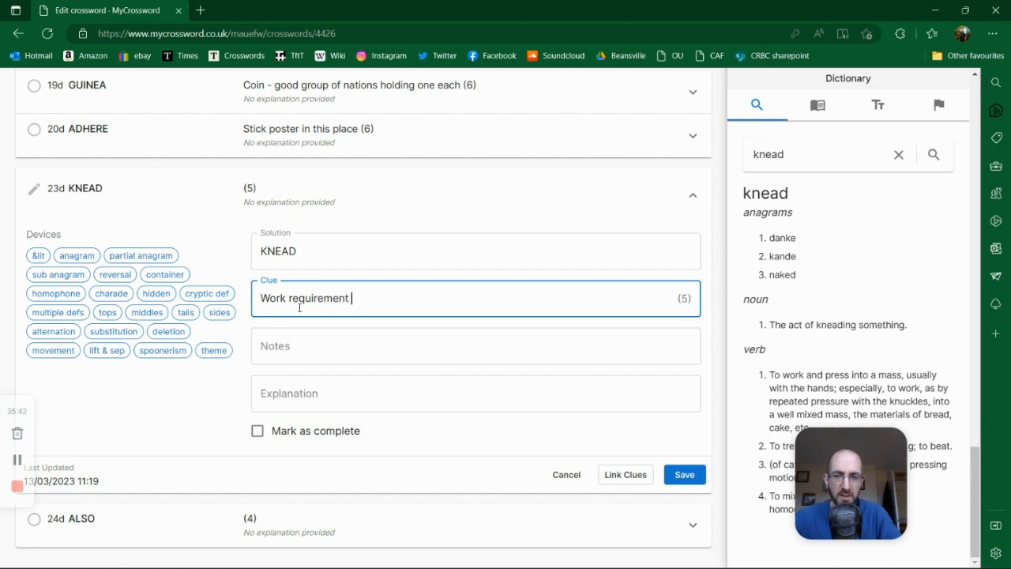
text(for radio)
click(674, 472)
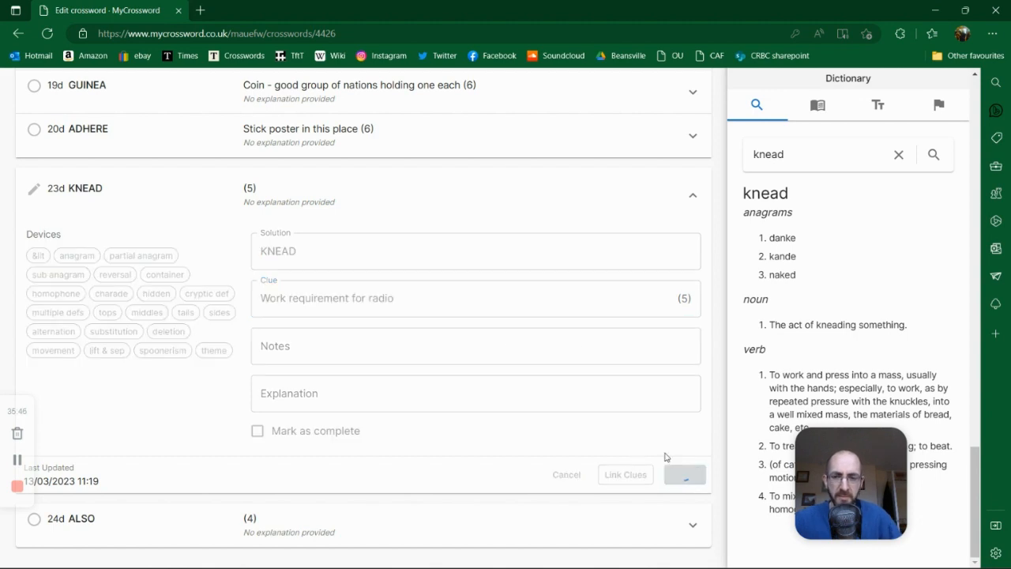
Step: Enter "A capital orchestra as well" as the clue for 24 down ALSO and save it
click(286, 537)
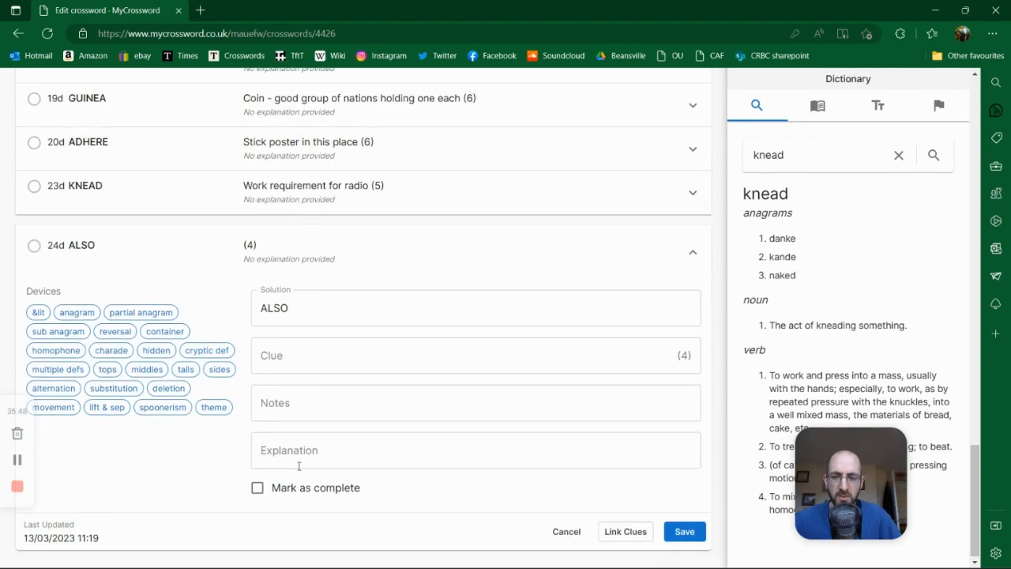
click(309, 348)
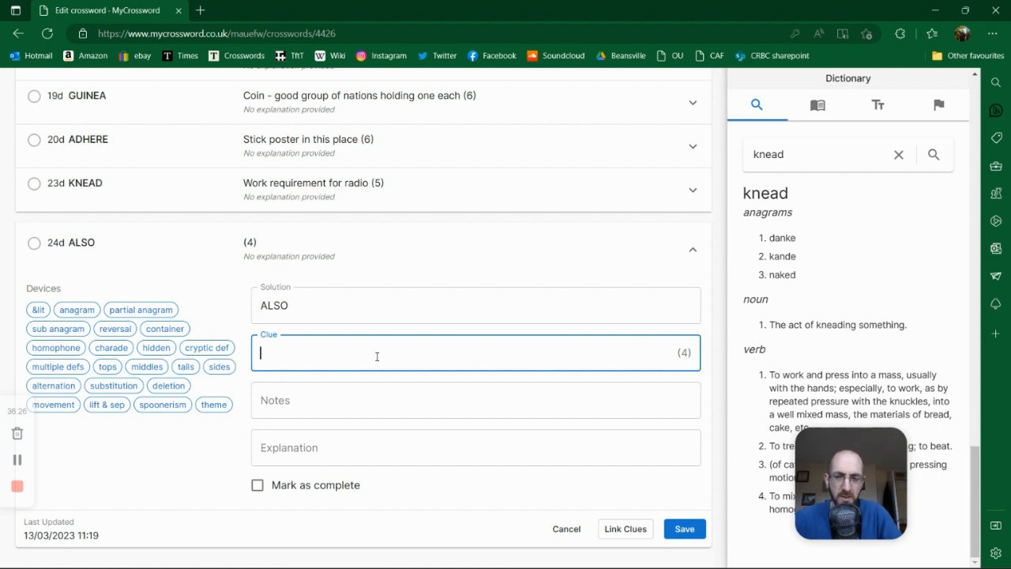
text(A )
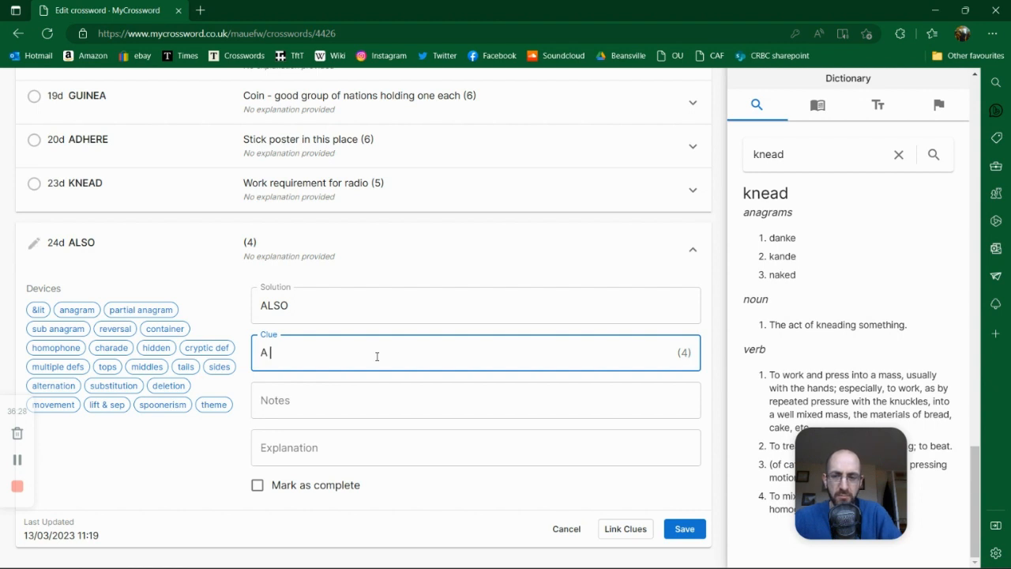
text(capital o)
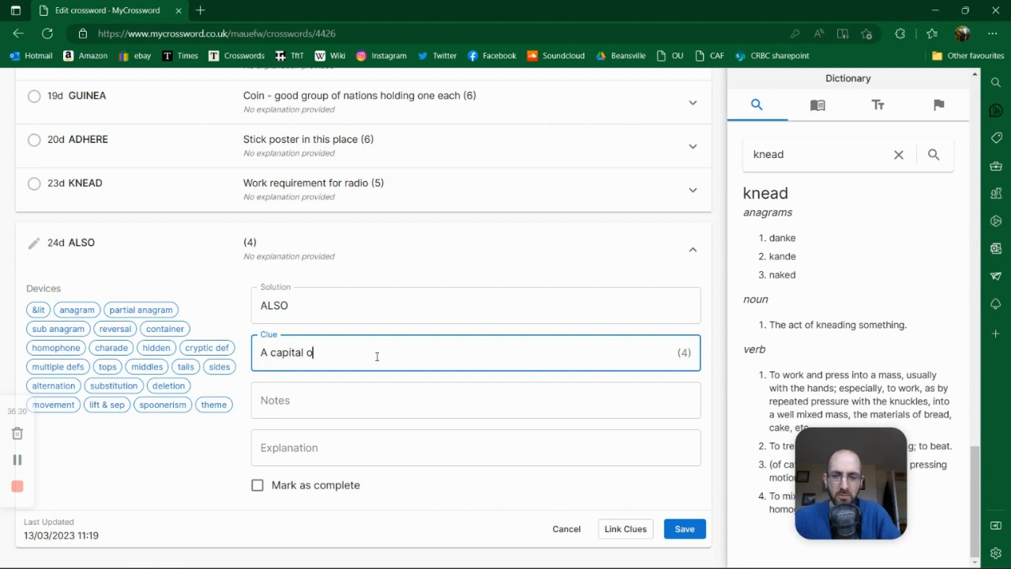
text(rchestra as well)
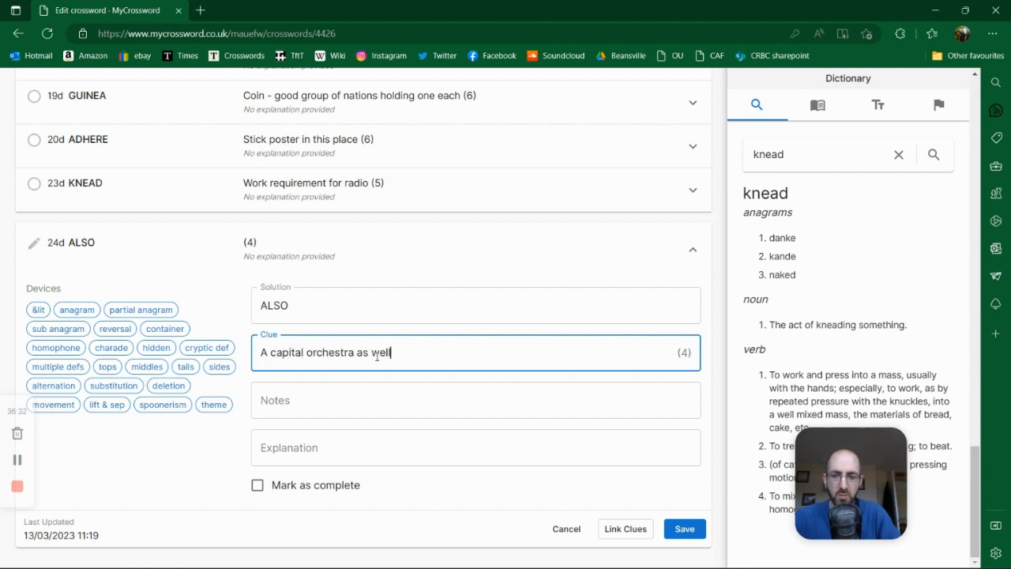
click(684, 528)
Step: Review the full list of clues, checking the wording of 1 across MISTAKE and the across clues that follow it
scroll(648, 440, up, 15)
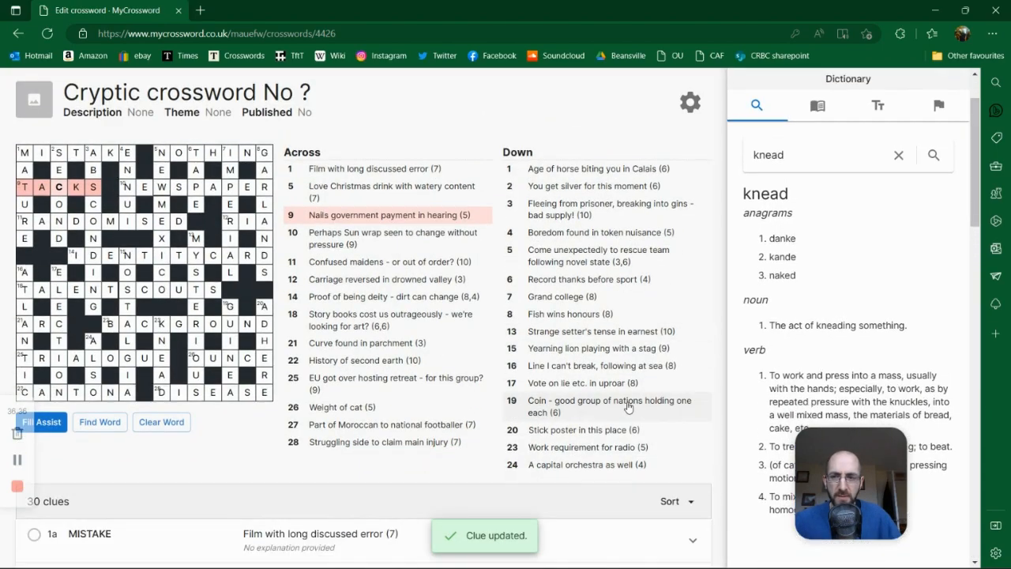
scroll(628, 407, down, 4)
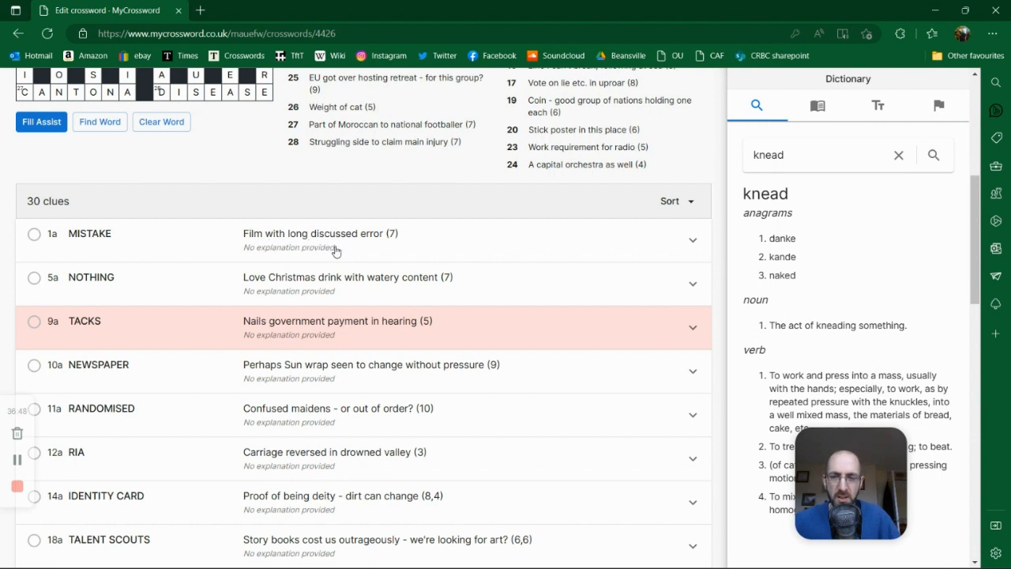
click(693, 243)
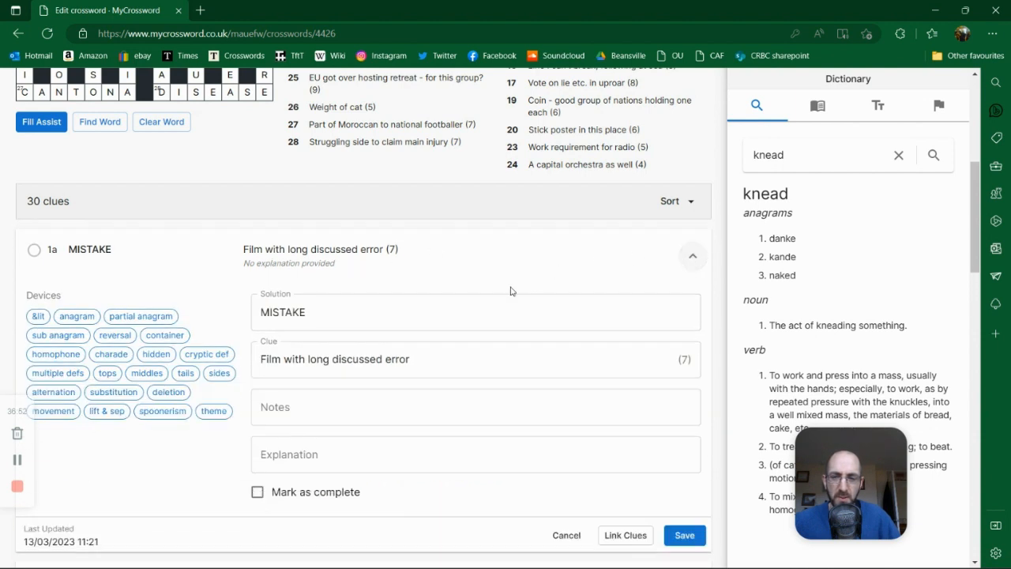
click(308, 358)
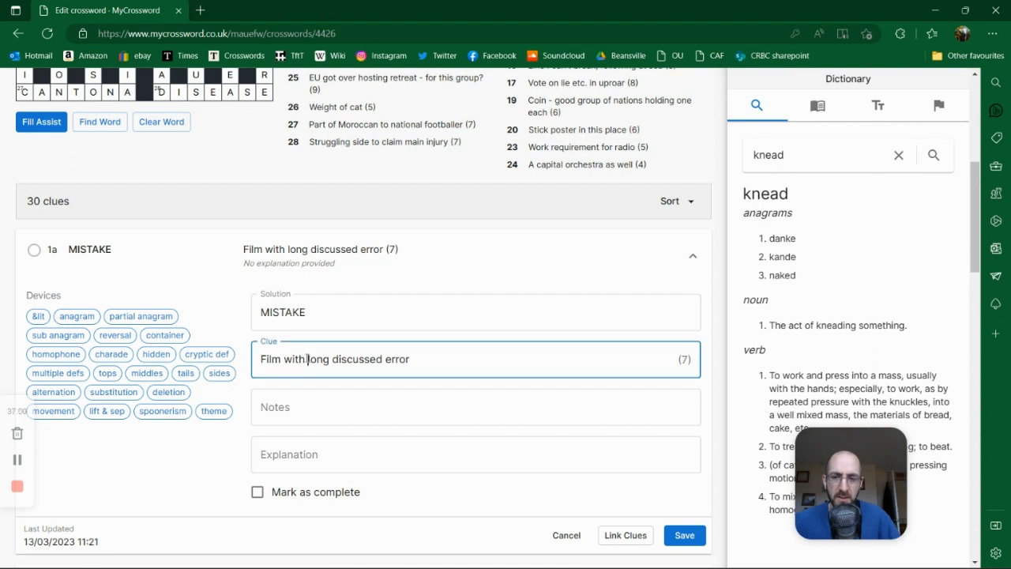
scroll(339, 361, down, 1)
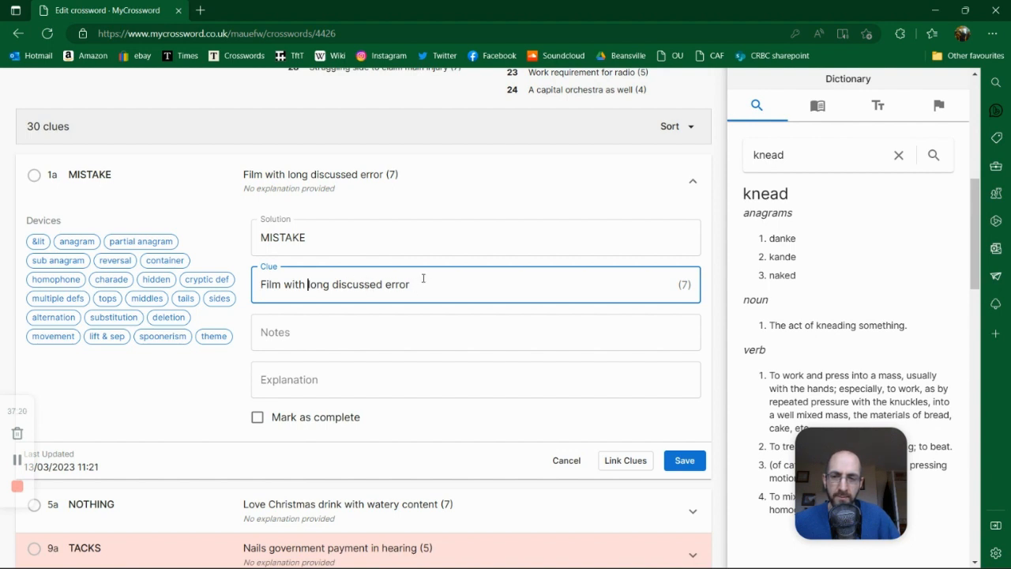
click(693, 181)
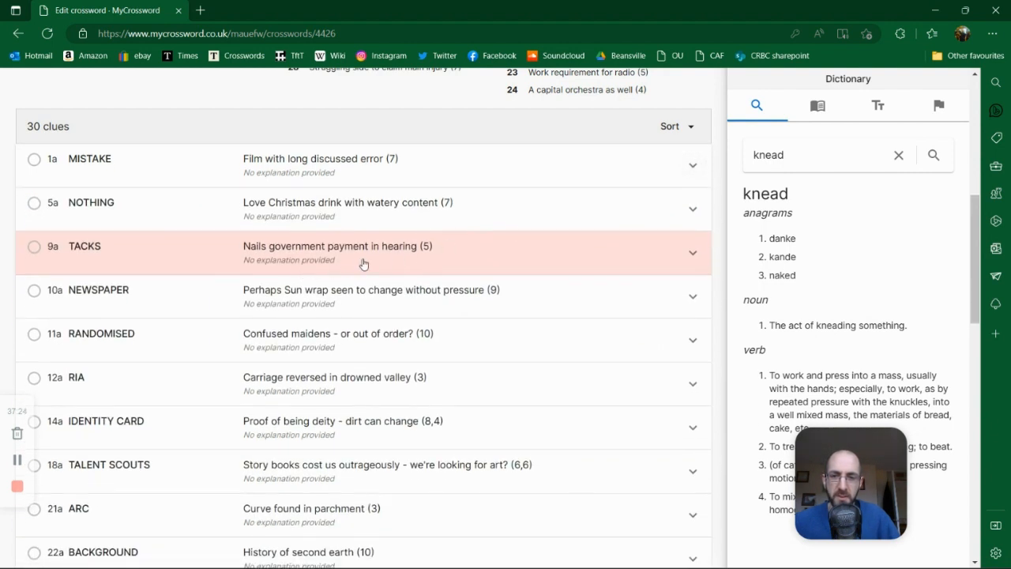
scroll(377, 237, up, 1)
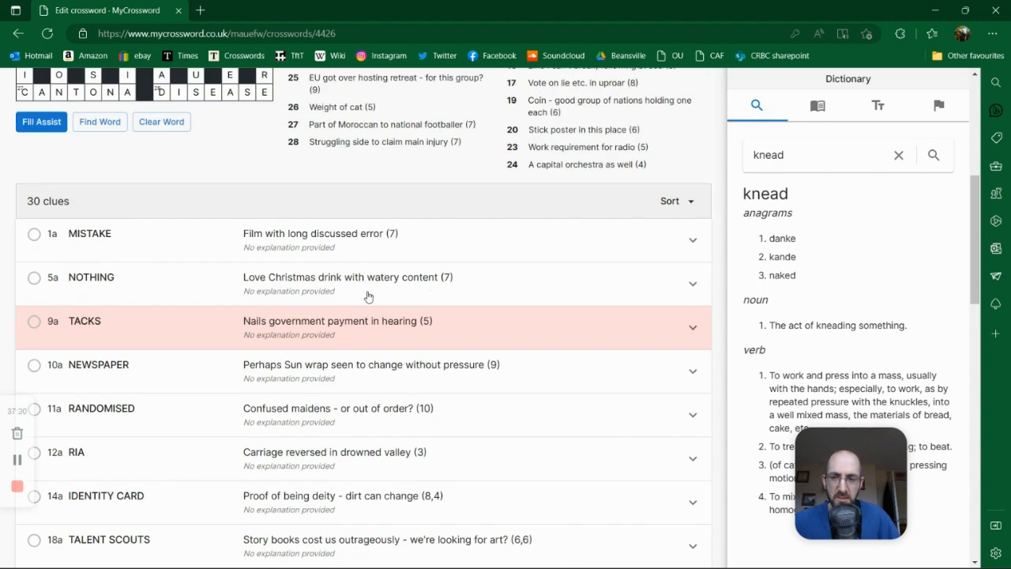
scroll(369, 296, down, 1)
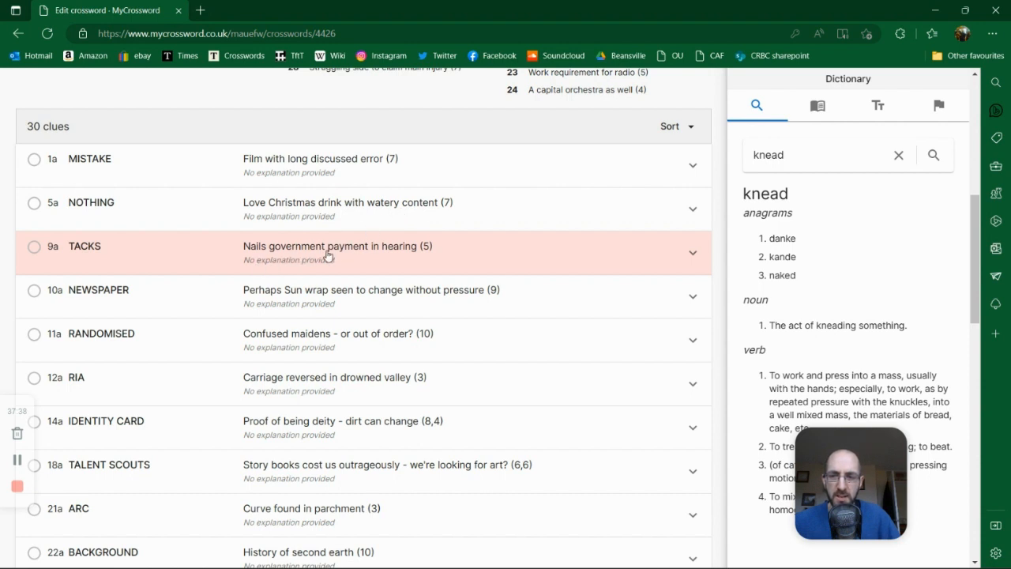
Step: Open the 9 across TACKS clue for editing and look up "stacks" in the dictionary
click(396, 257)
click(412, 375)
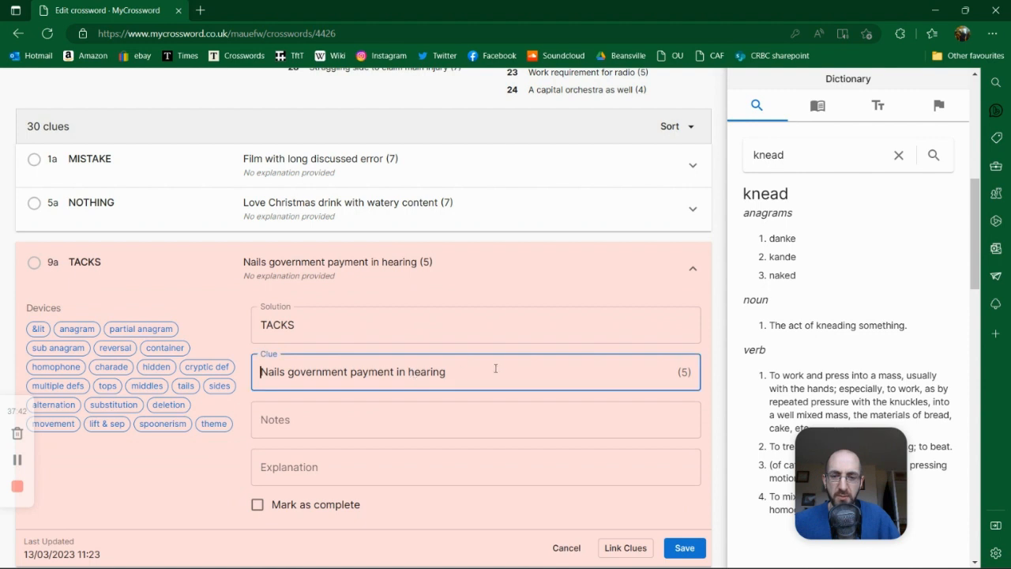
drag(496, 371, 289, 363)
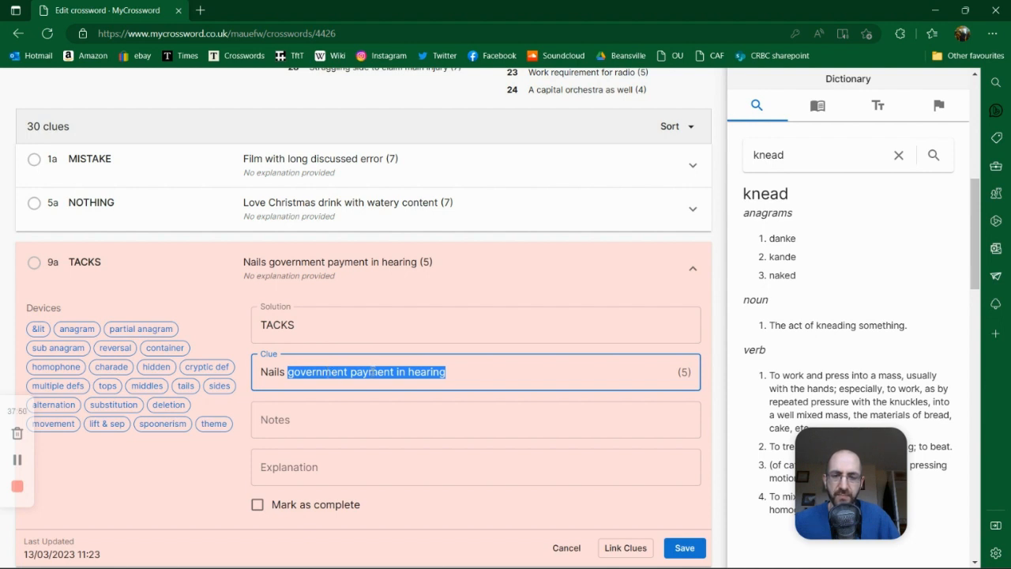
double_click(826, 156)
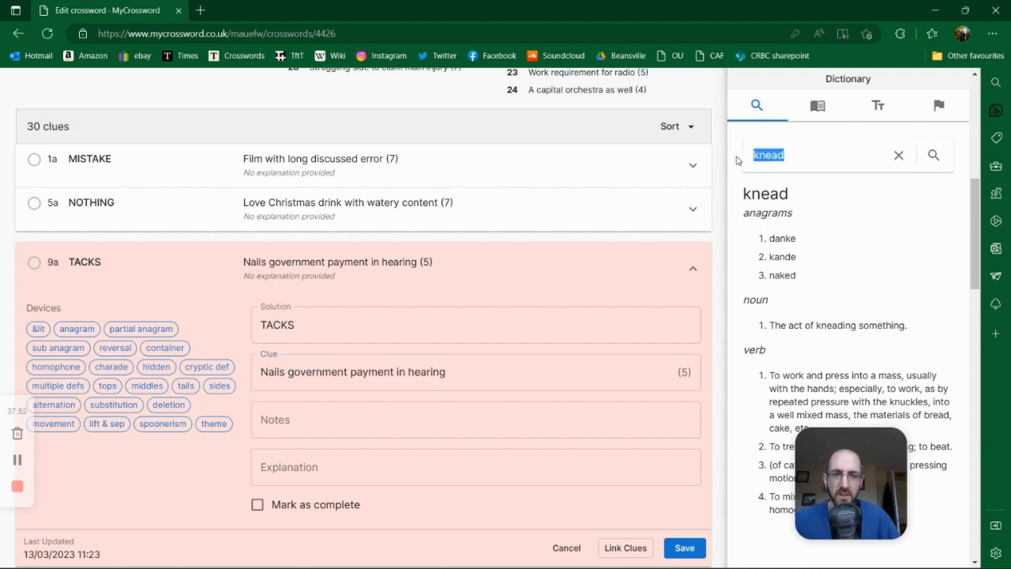
text(stacks)
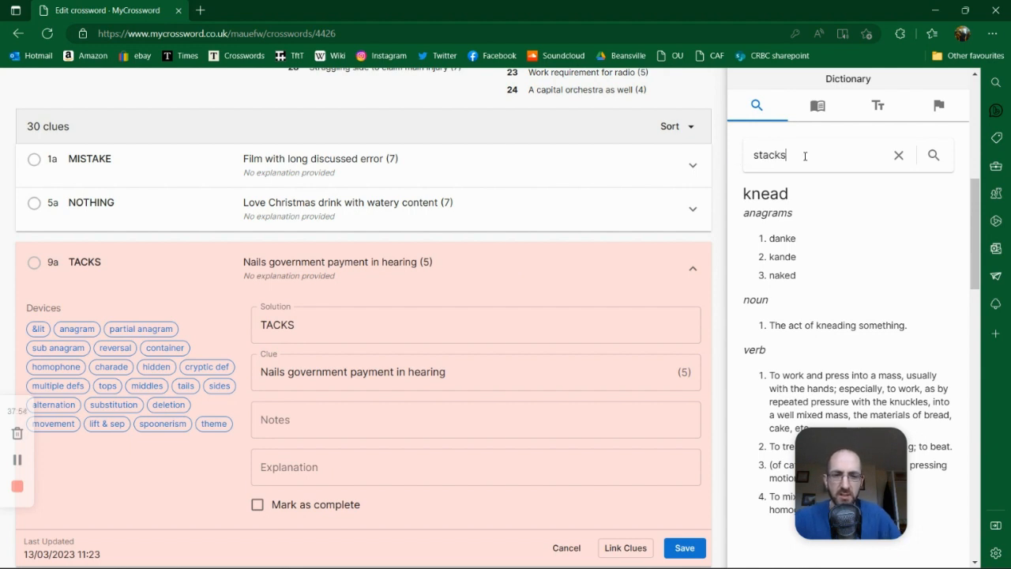
click(938, 155)
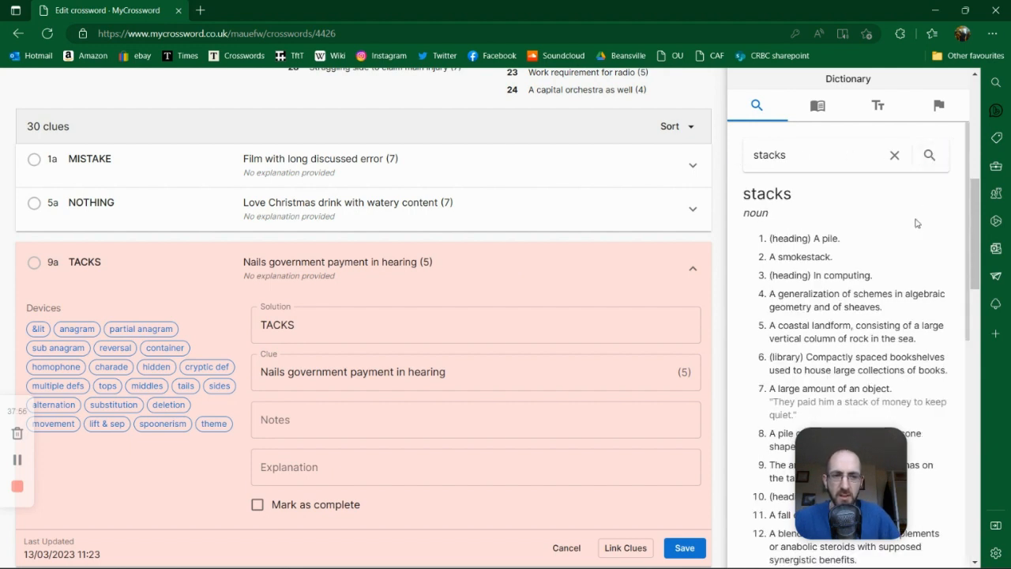
Step: Reword the 9 across TACKS clue as "Nails piles, missing at first" and save it
drag(285, 372, 515, 343)
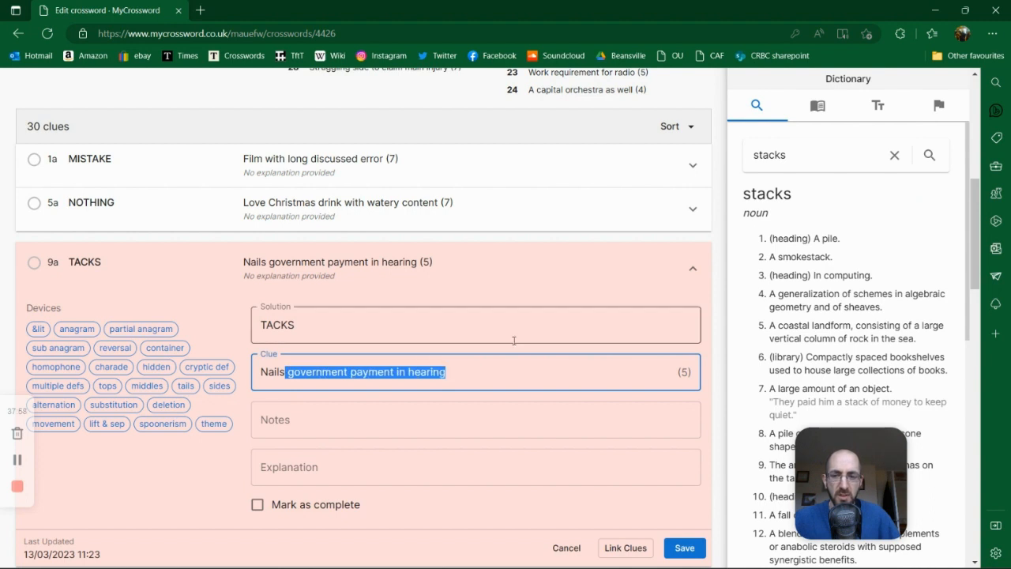
key(BackSpace)
text(piles)
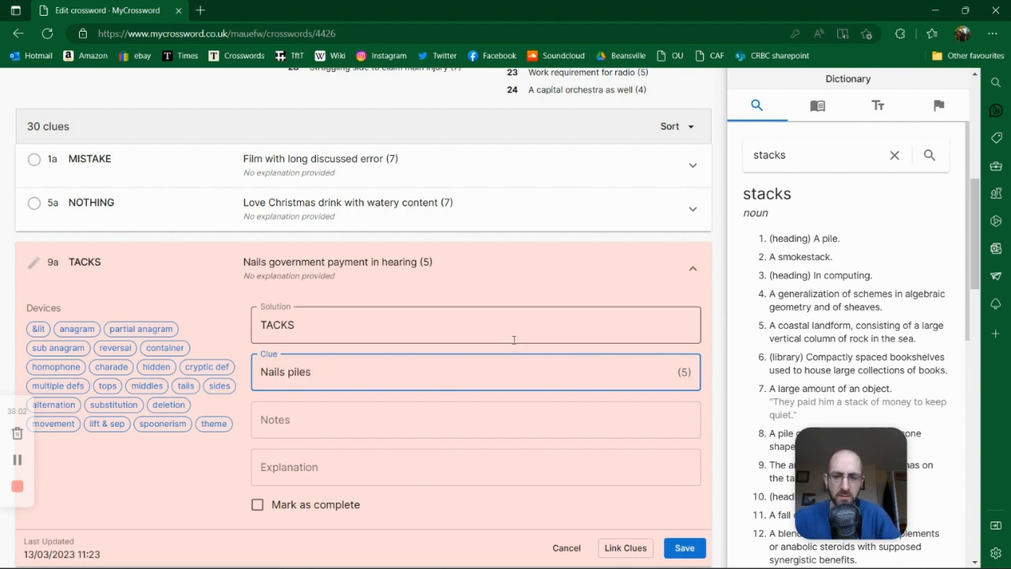
text( without)
key(BackSpace)
key(BackSpace)
key(BackSpace)
key(BackSpace)
key(BackSpace)
text(, missing at first)
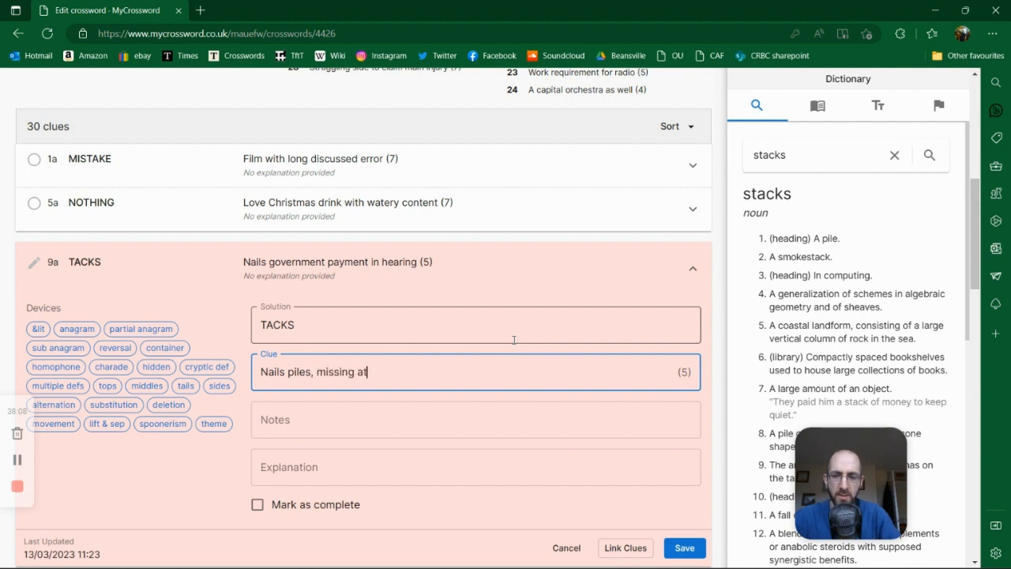
click(684, 548)
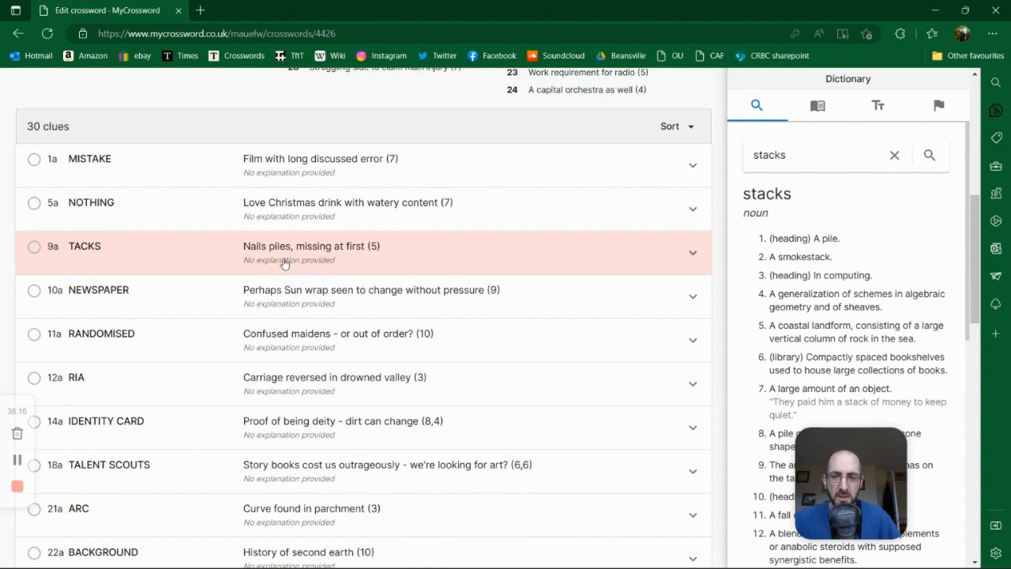
Step: Change the second letter of 9 across in the grid to I, making the solution TICKS
click(425, 255)
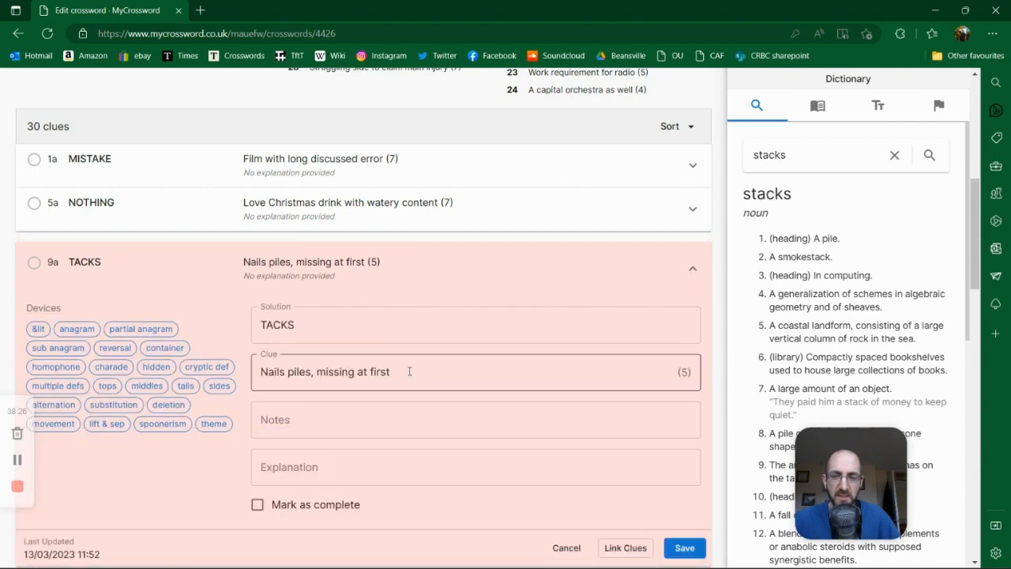
scroll(68, 227, up, 5)
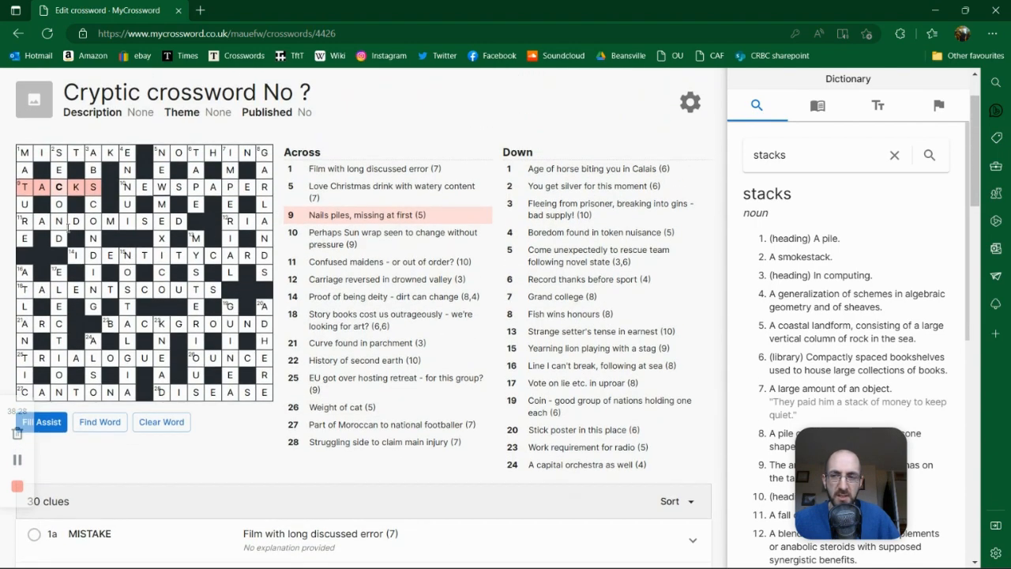
click(44, 185)
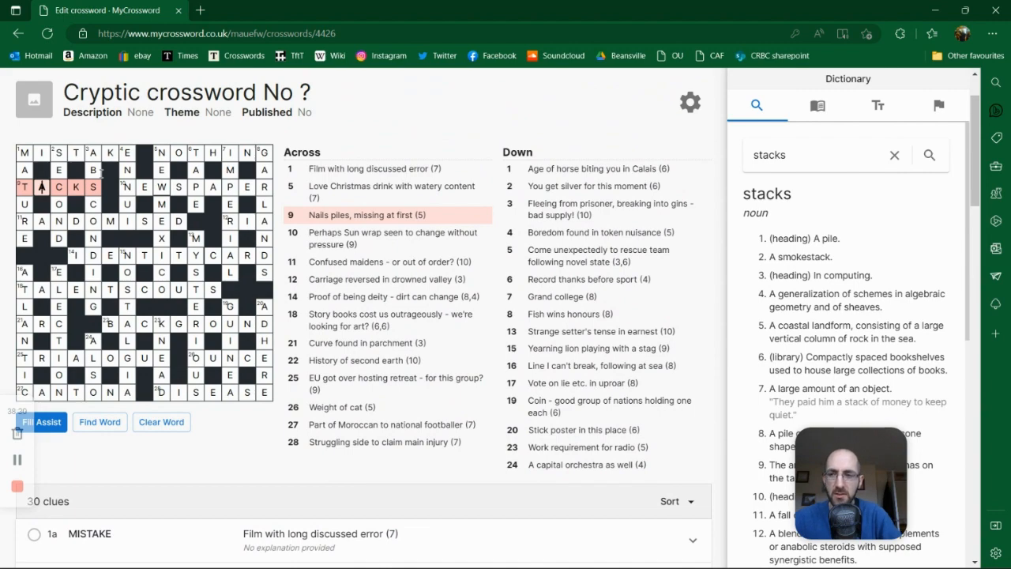
key(BackSpace)
key(Right)
text(i)
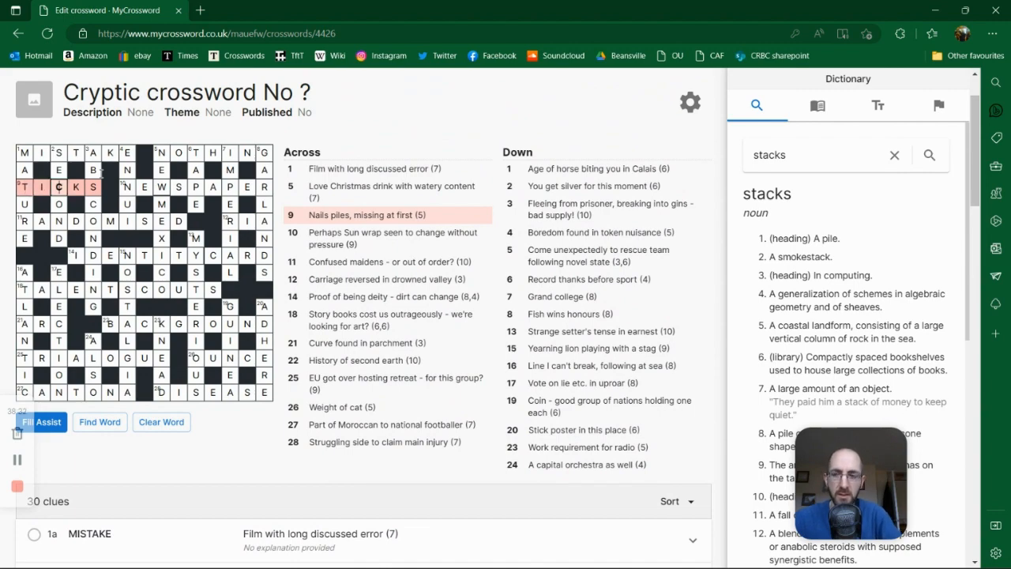
Step: Clear the existing clue text for 9 across TICKS
scroll(158, 260, down, 8)
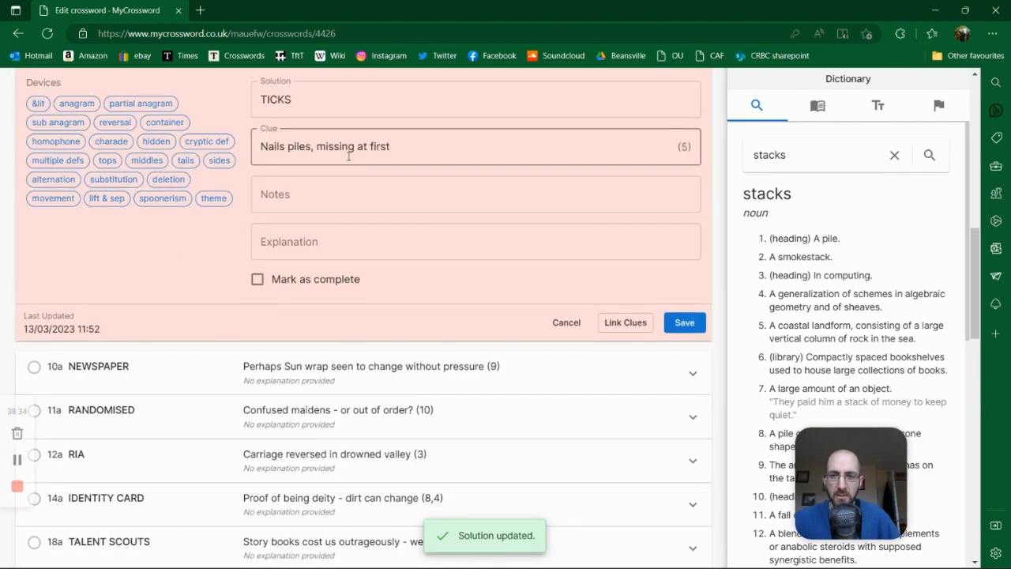
click(419, 156)
scroll(419, 156, up, 1)
drag(396, 220, 235, 224)
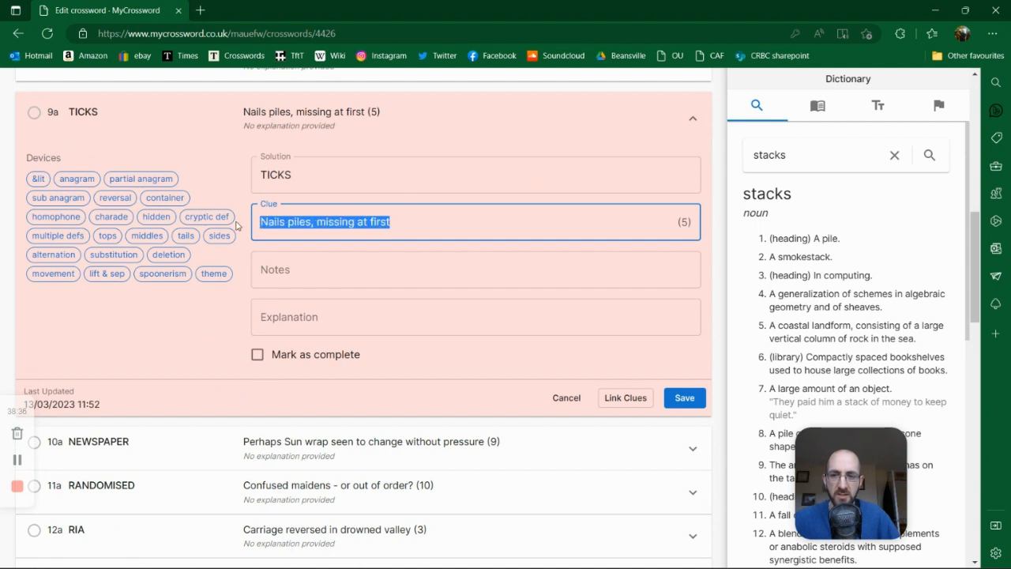
key(BackSpace)
scroll(316, 248, up, 1)
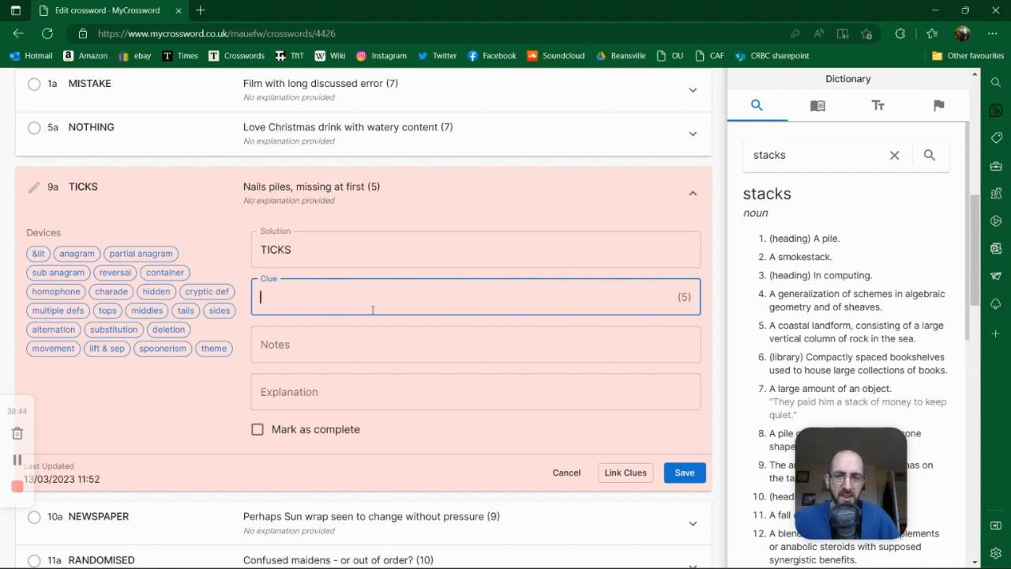
scroll(373, 312, up, 1)
scroll(373, 318, down, 1)
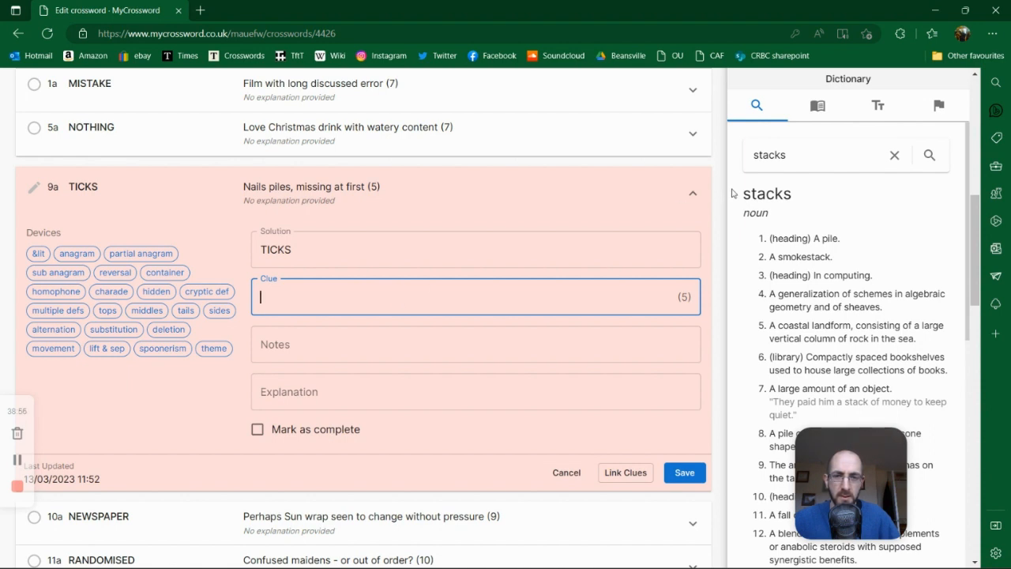
Step: Look up "sticks" in the dictionary and read through its verb meanings
drag(773, 155, 763, 155)
text(i)
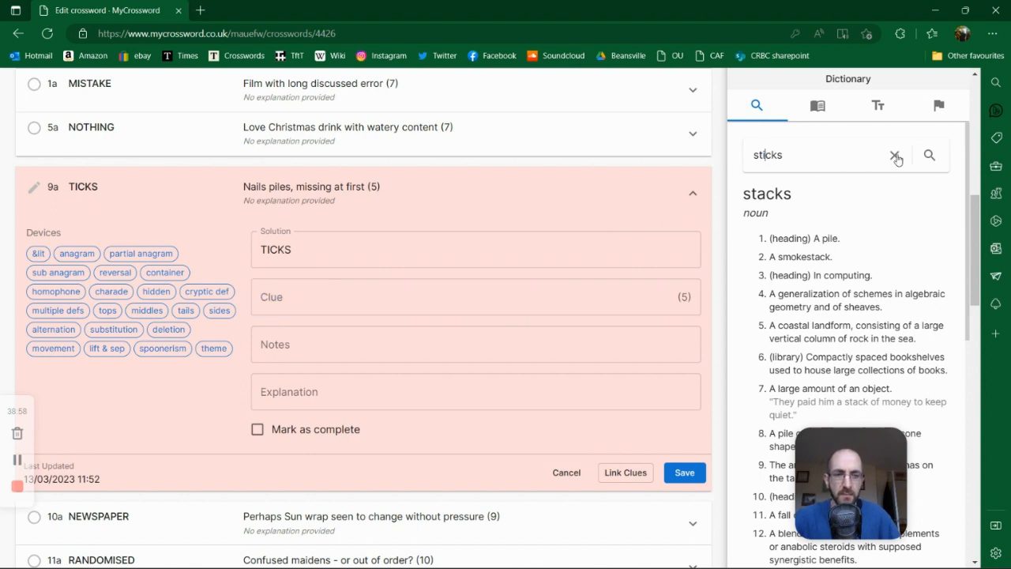
click(929, 155)
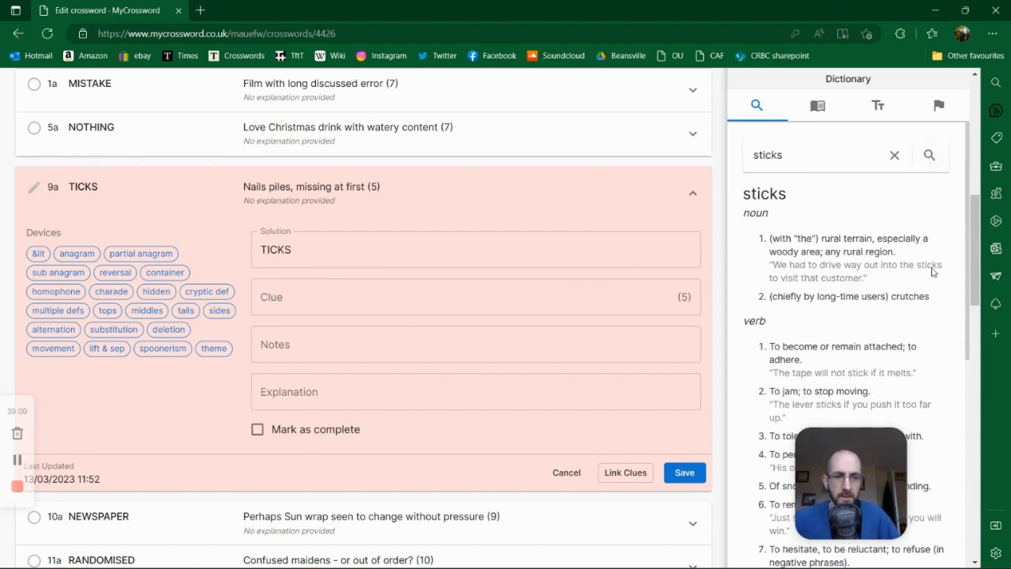
scroll(969, 229, down, 2)
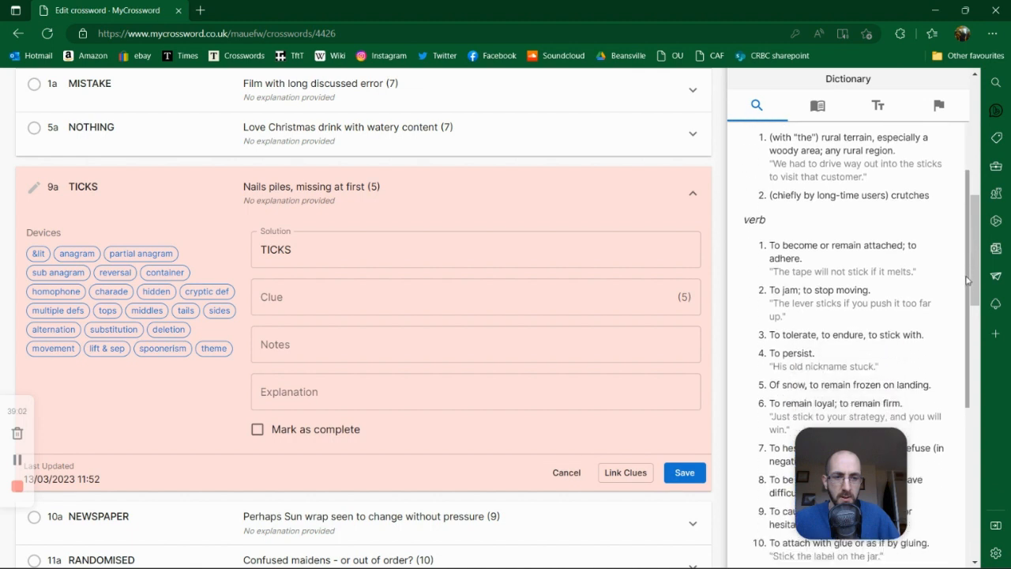
Step: Enter "Insects taking top off jams" as the clue for 9 across TICKS and save it
click(337, 309)
click(336, 297)
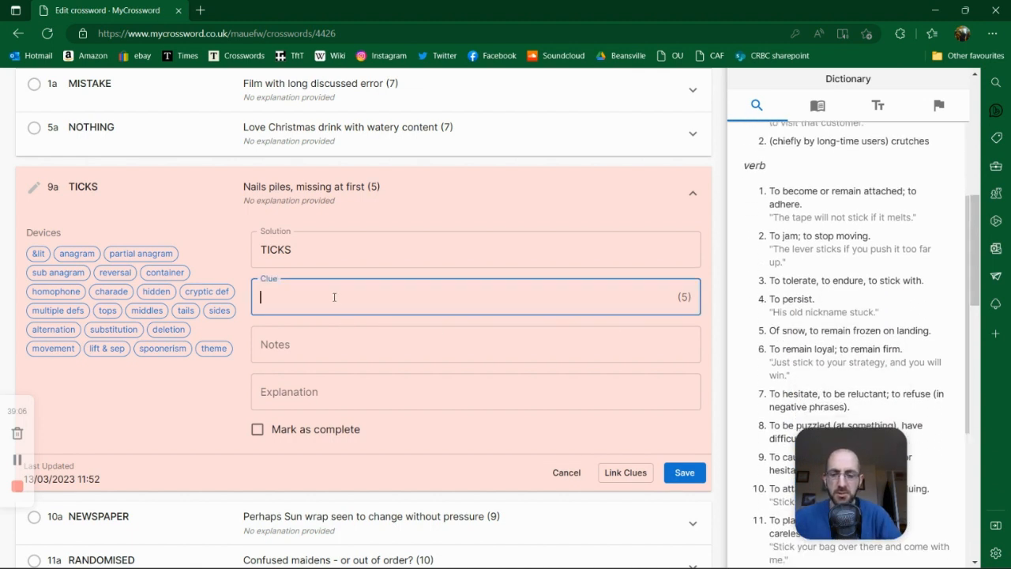
text(Insects taking to)
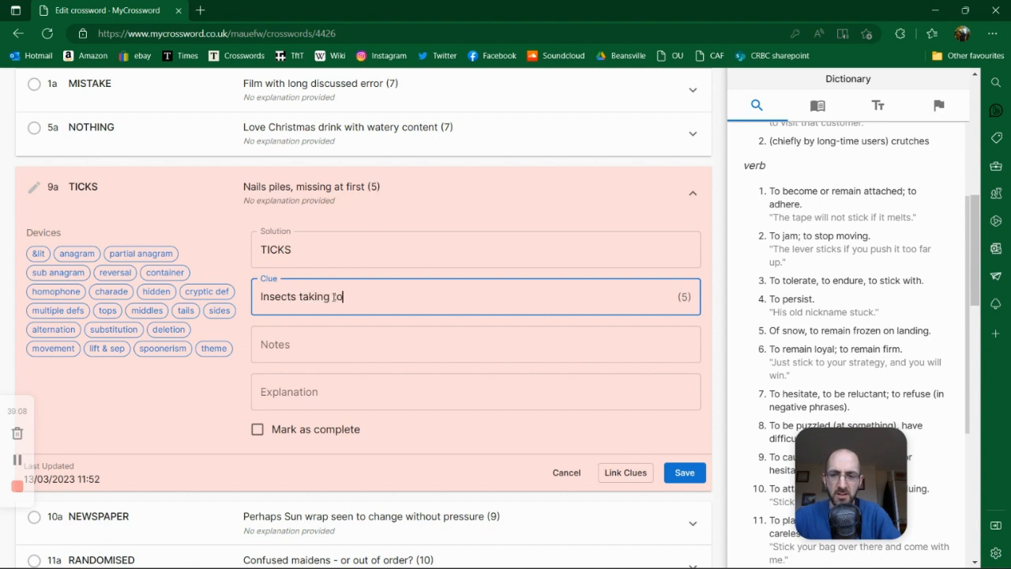
text(p off ja)
key(BackSpace)
text(jame)
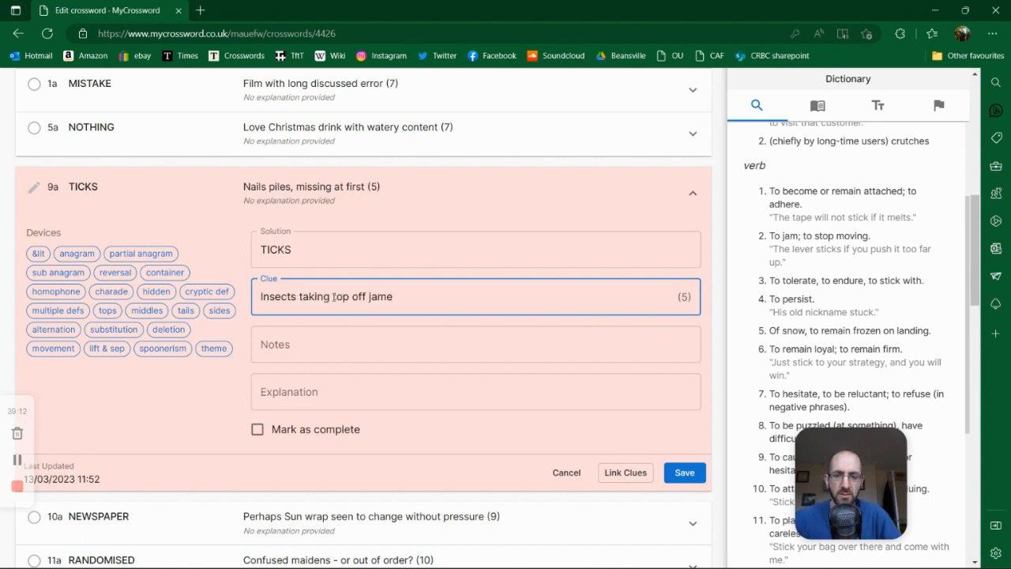
key(BackSpace)
text(s)
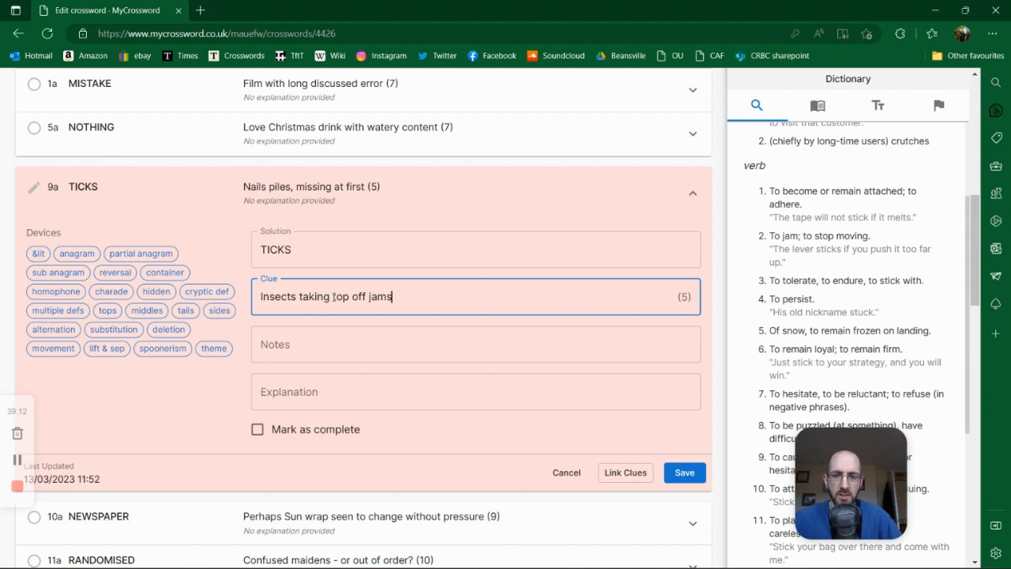
click(681, 473)
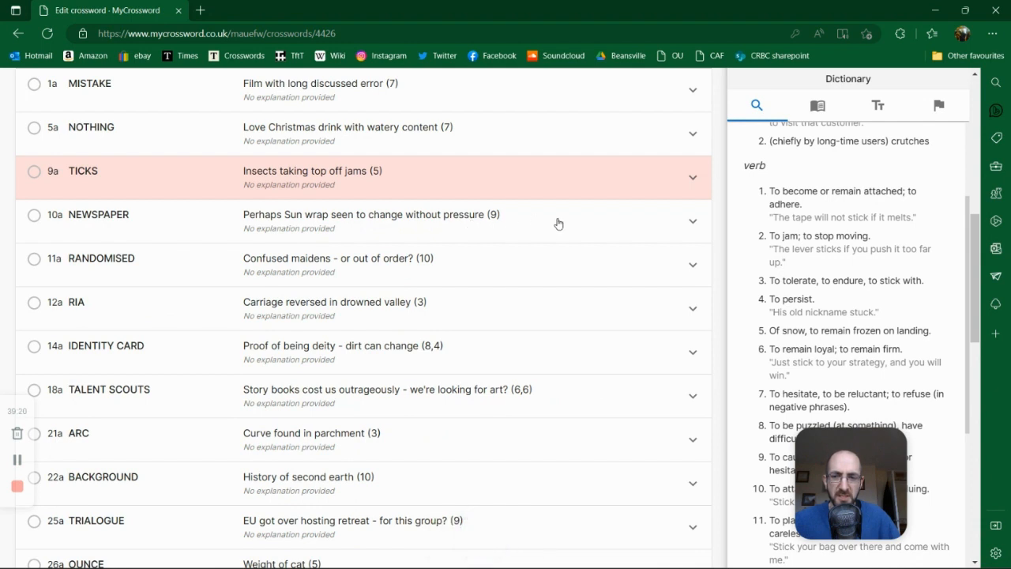
Step: Open the 10 across NEWSPAPER clue for editing and replace its text with "Was pen"
click(693, 221)
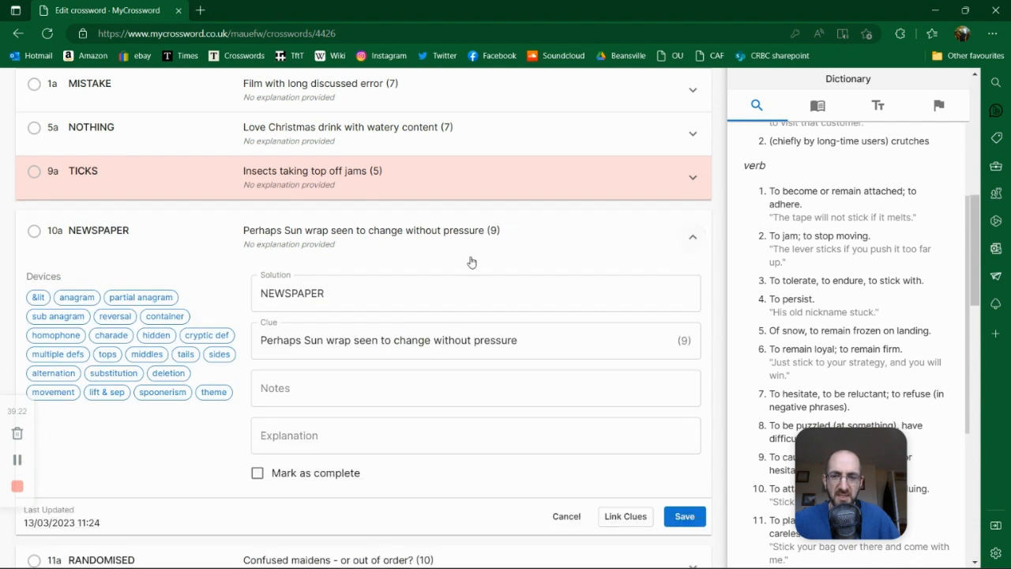
click(458, 341)
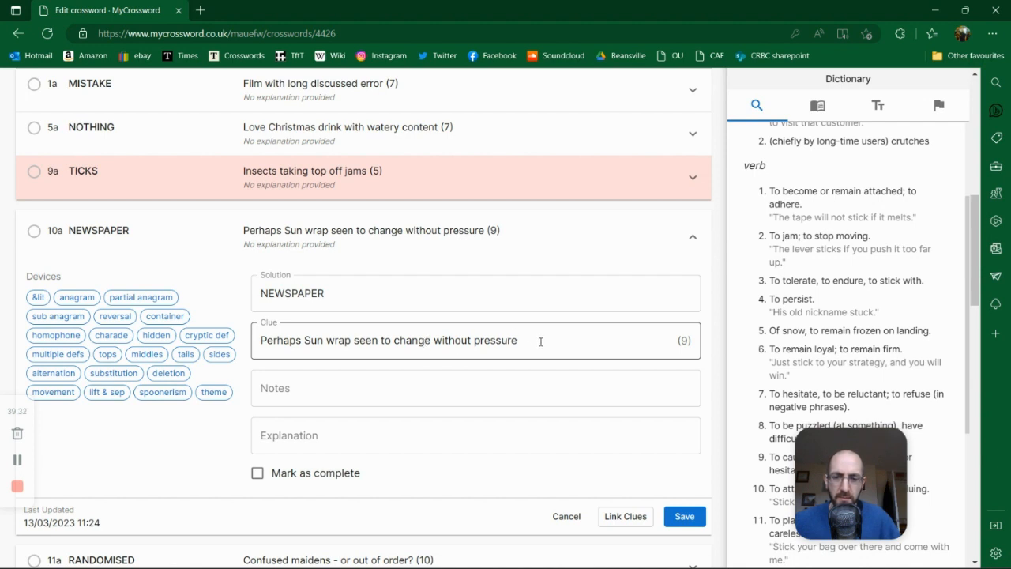
drag(540, 341, 260, 346)
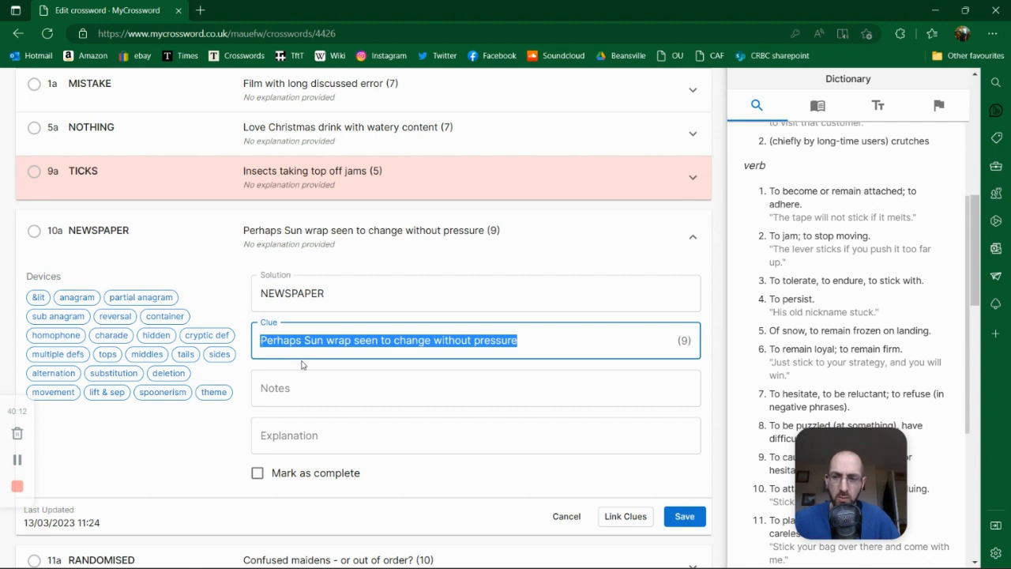
text(Was pen)
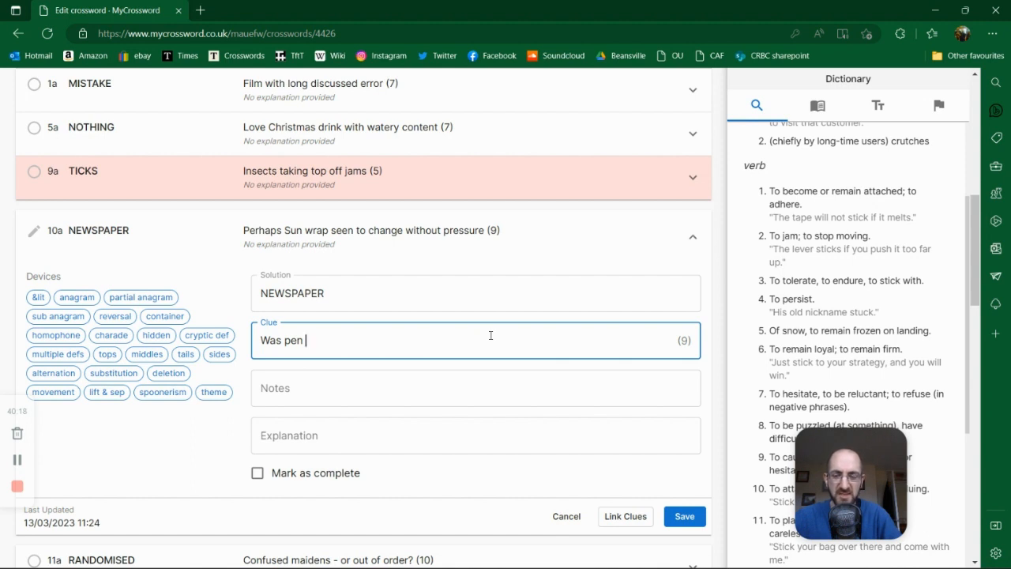
Step: Browse the indicators list for a word that could signal an anagram in the NEWSPAPER clue
click(934, 109)
scroll(882, 218, down, 2)
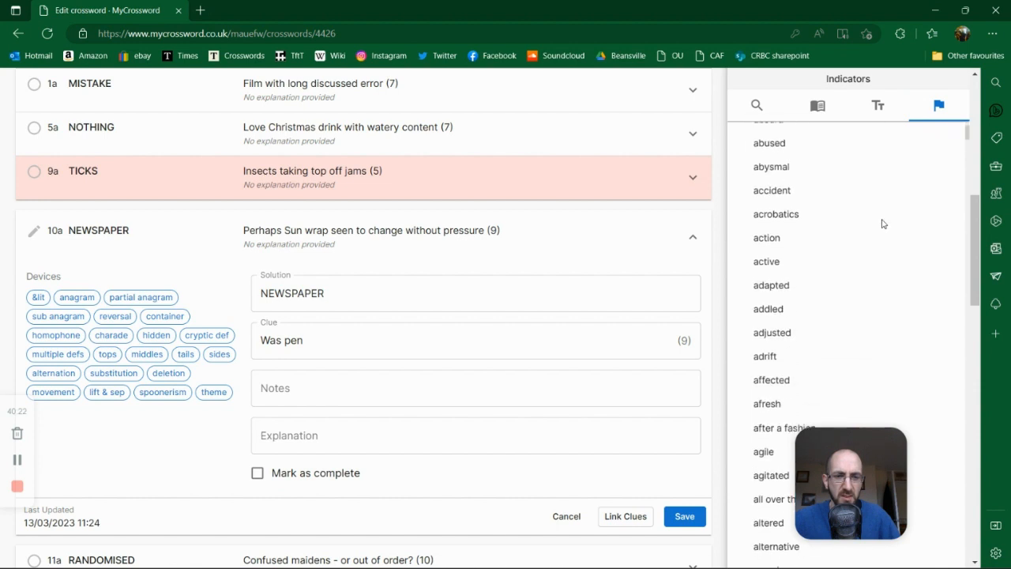
scroll(882, 224, down, 5)
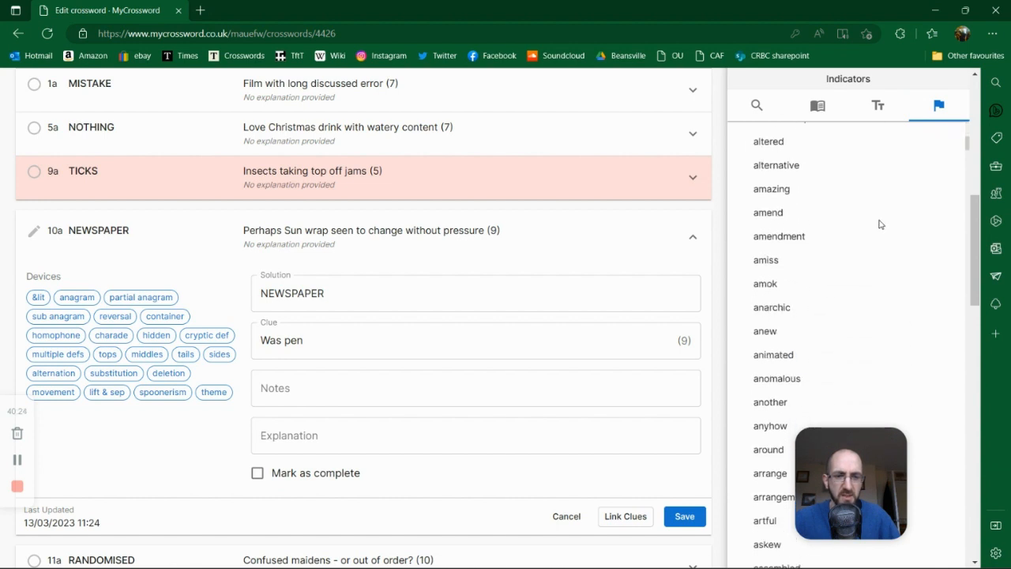
scroll(879, 224, down, 5)
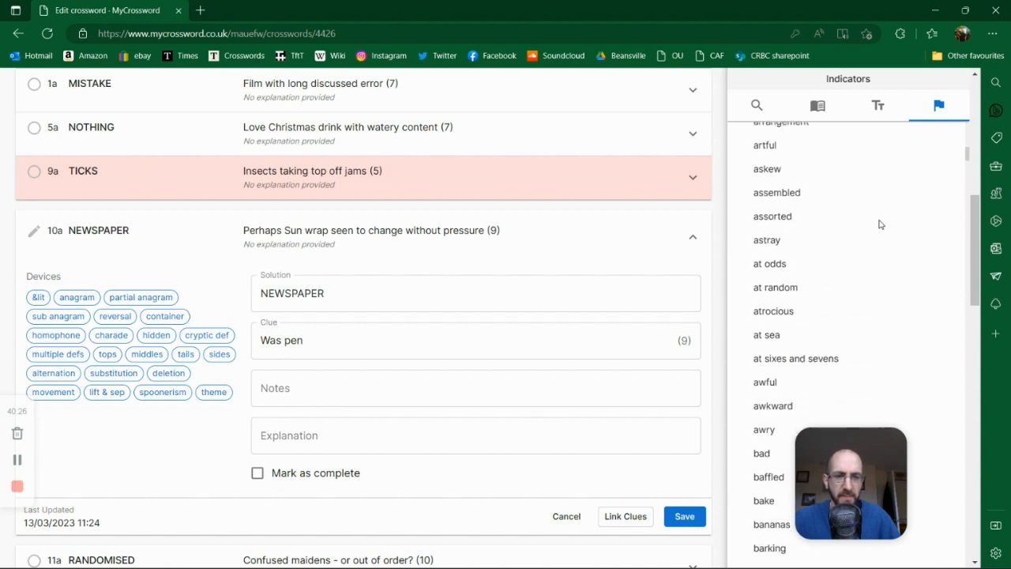
scroll(879, 224, down, 5)
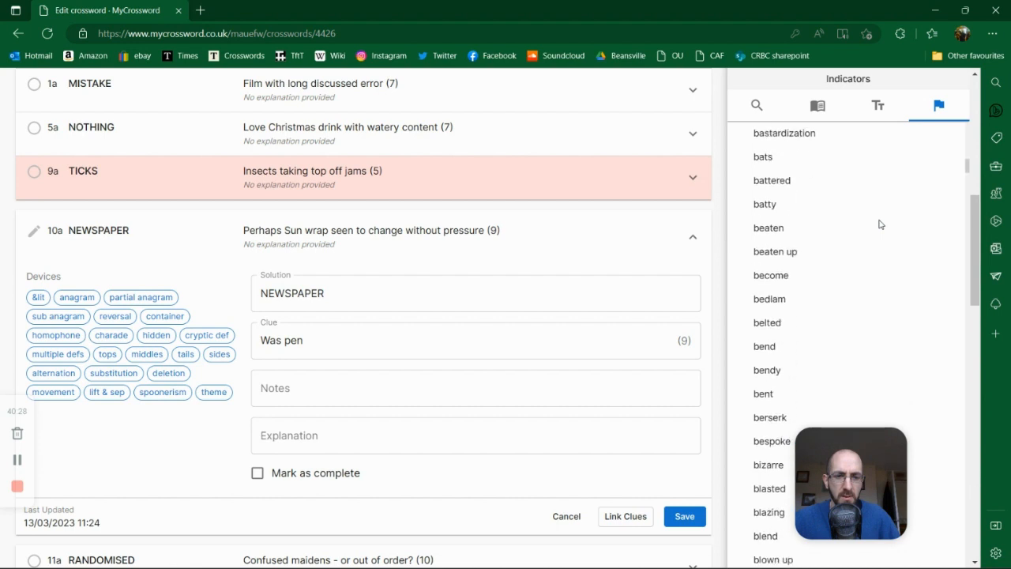
scroll(879, 224, down, 4)
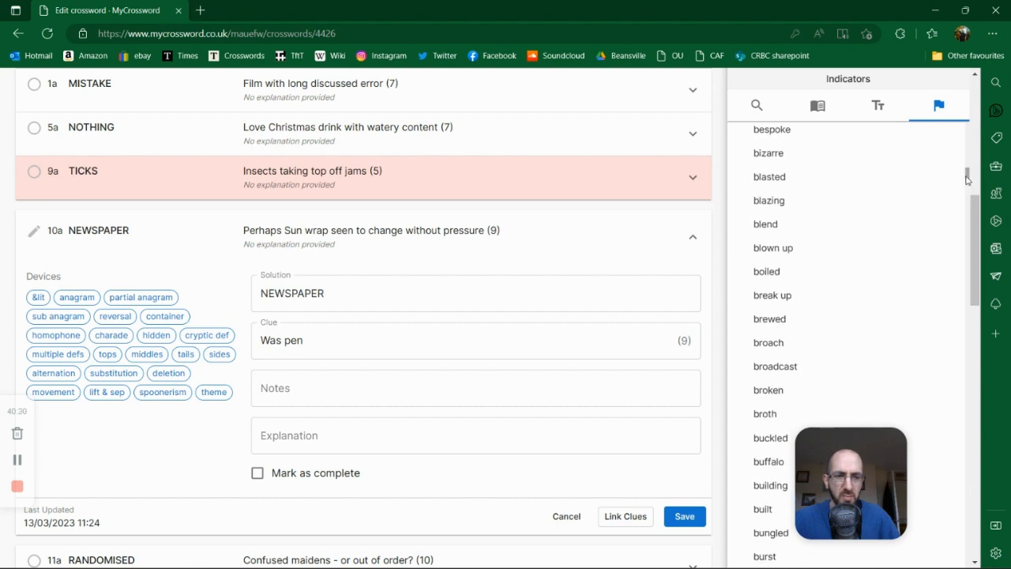
drag(968, 178, 974, 225)
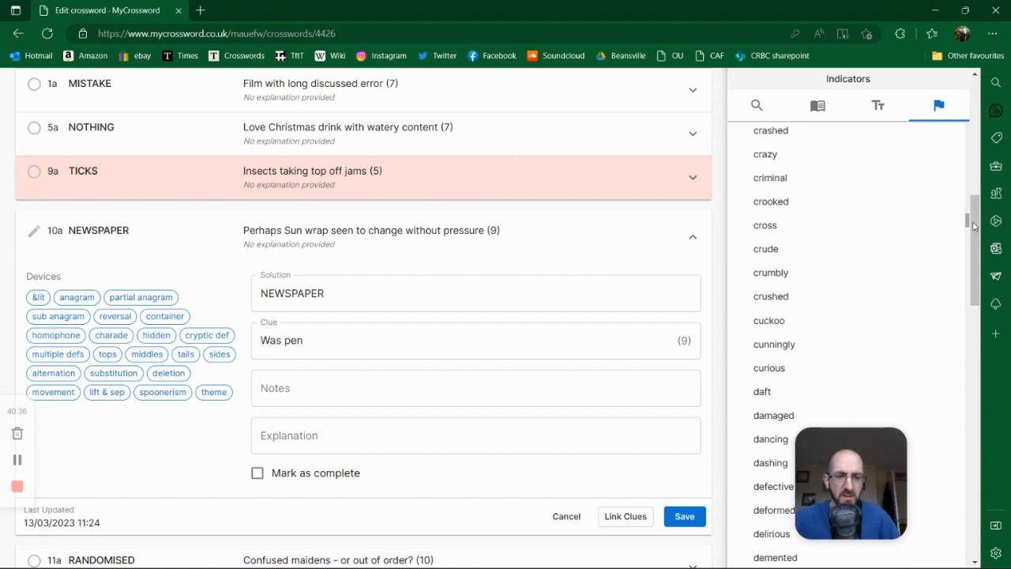
drag(974, 231, 968, 337)
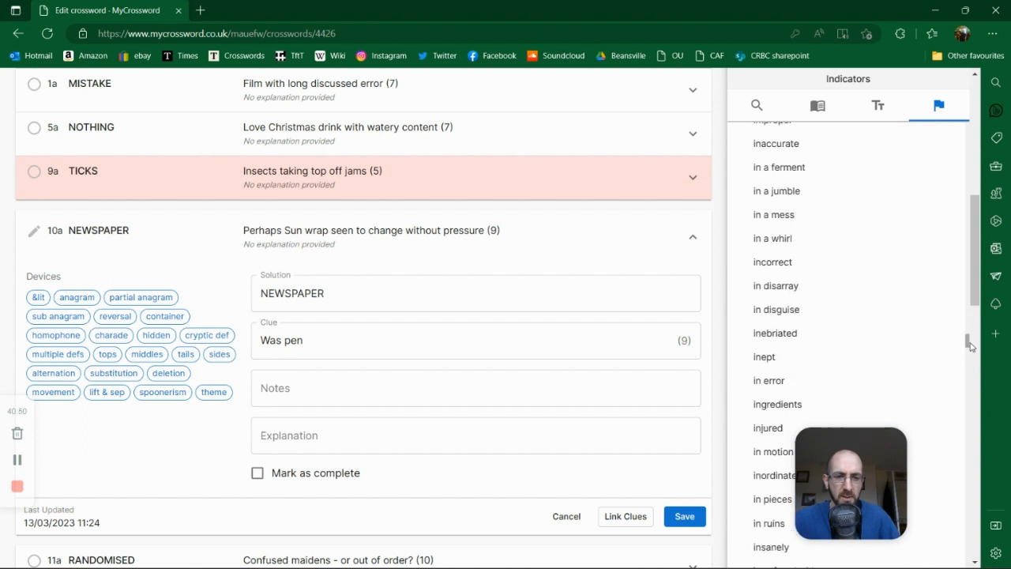
Step: Complete the 10 across clue as "Was pen adjusted for each member of the press?" and save it
click(339, 334)
text(bt)
key(BackSpace)
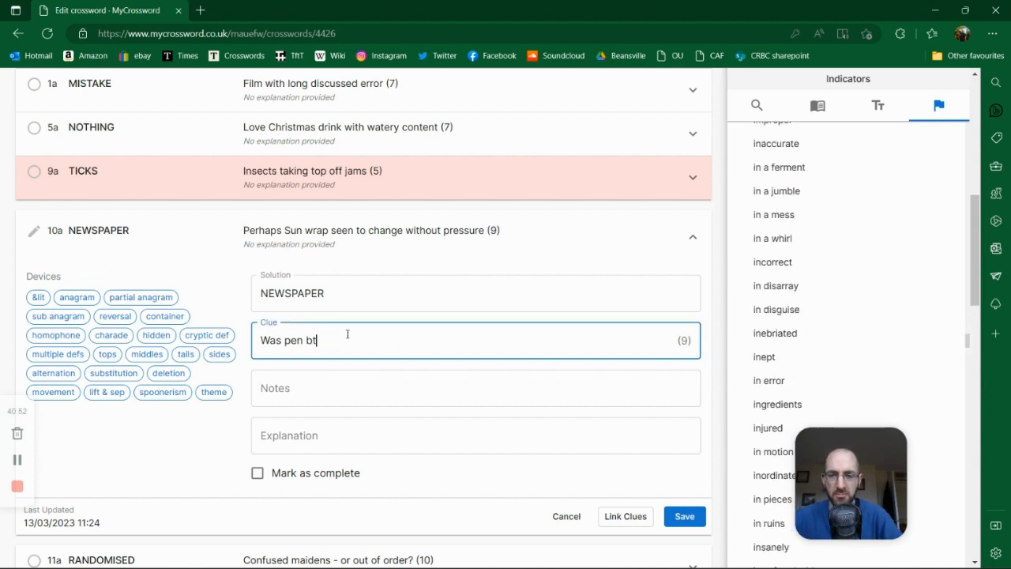
text(rpo)
key(BackSpace)
text(ok)
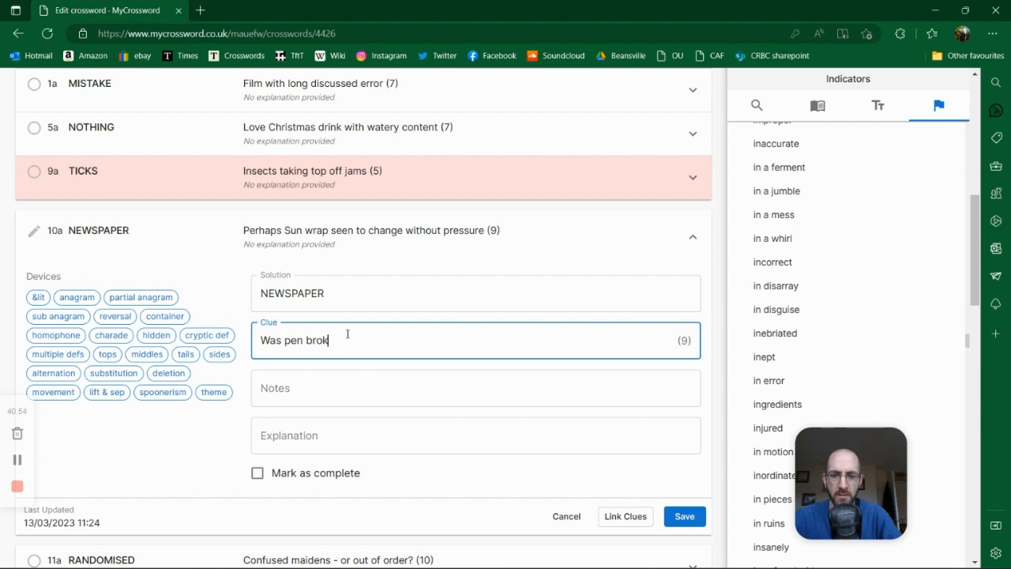
key(BackSpace)
key(BackSpace)
key(BackSpace)
text(ad)
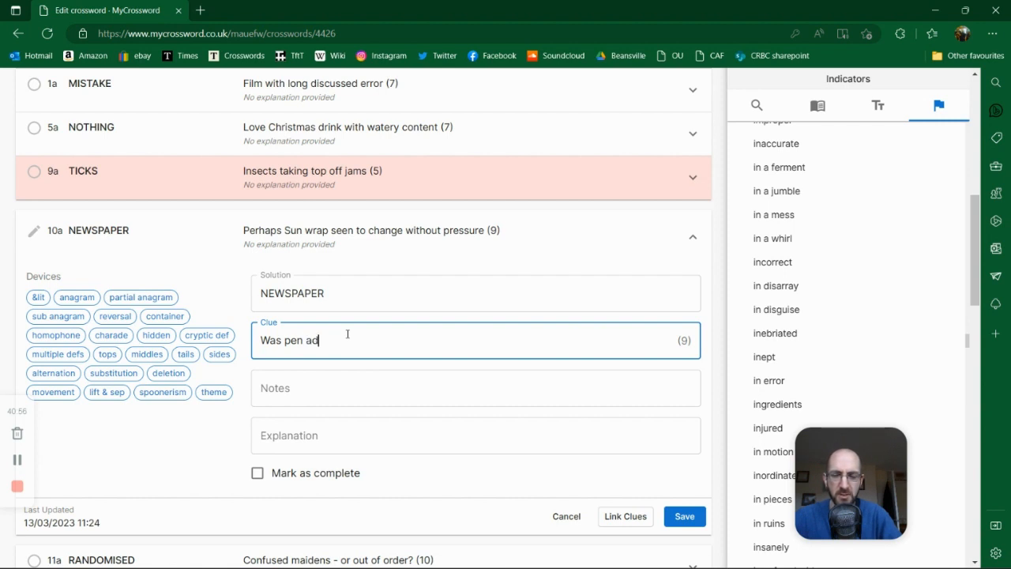
text(justed for each )
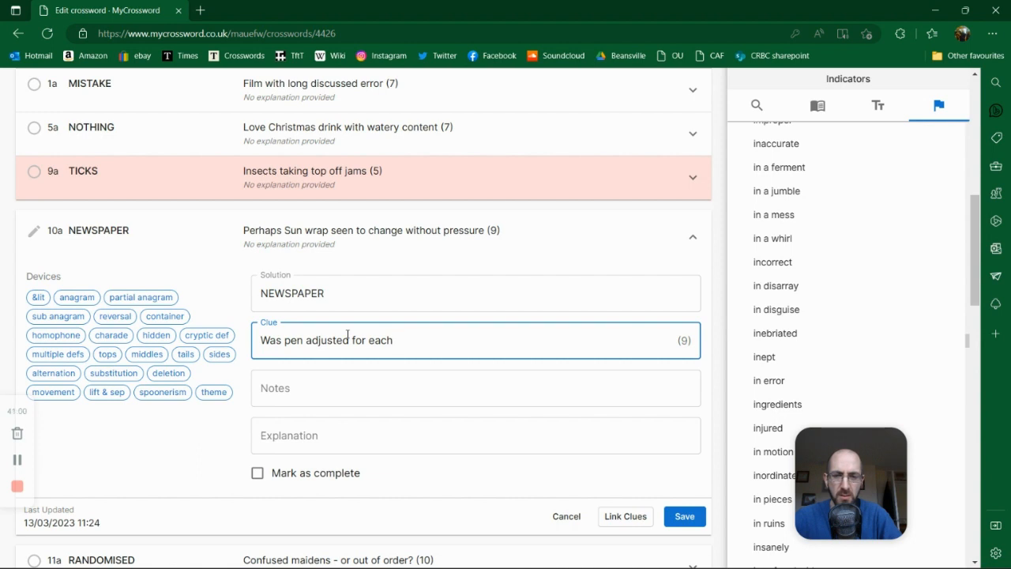
text(member of the pre)
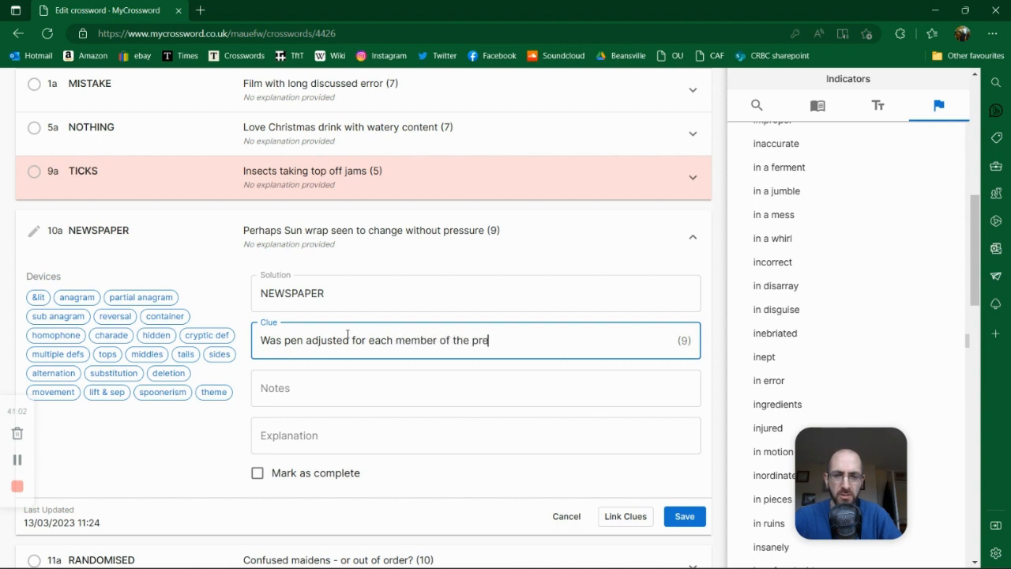
text(ss?)
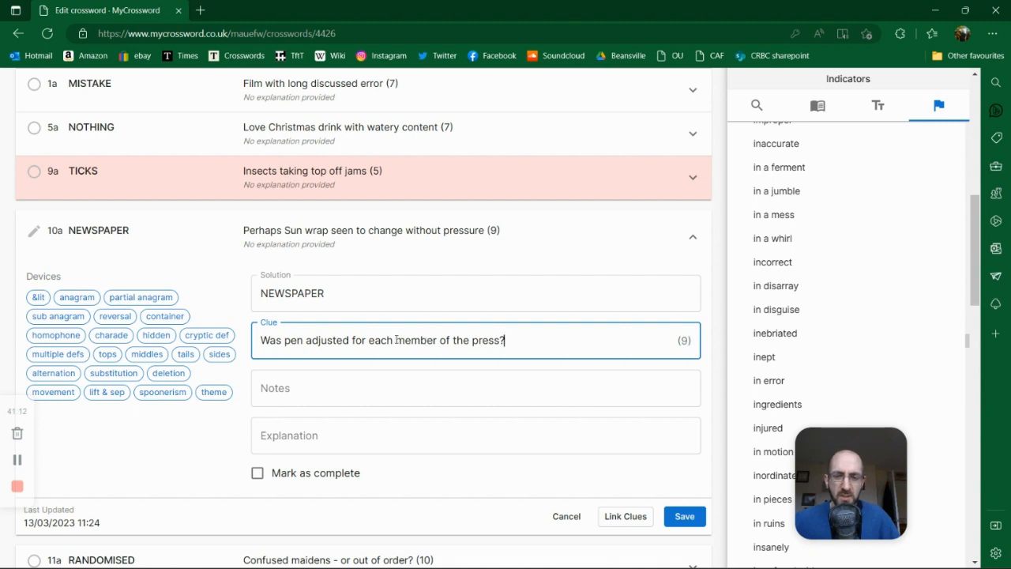
click(684, 516)
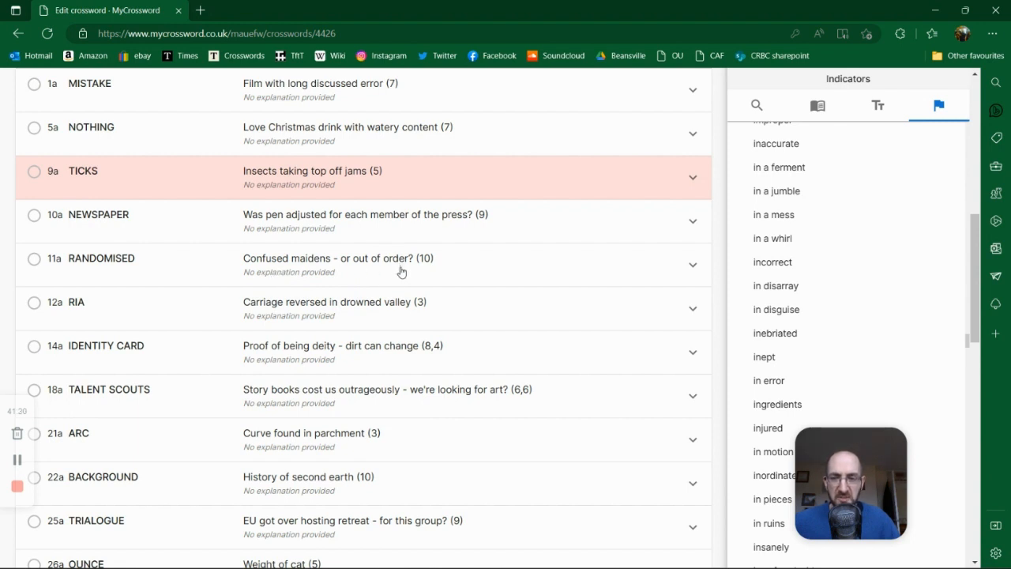
Step: Look up "ria" in the dictionary to check its definition and anagrams
scroll(387, 261, down, 1)
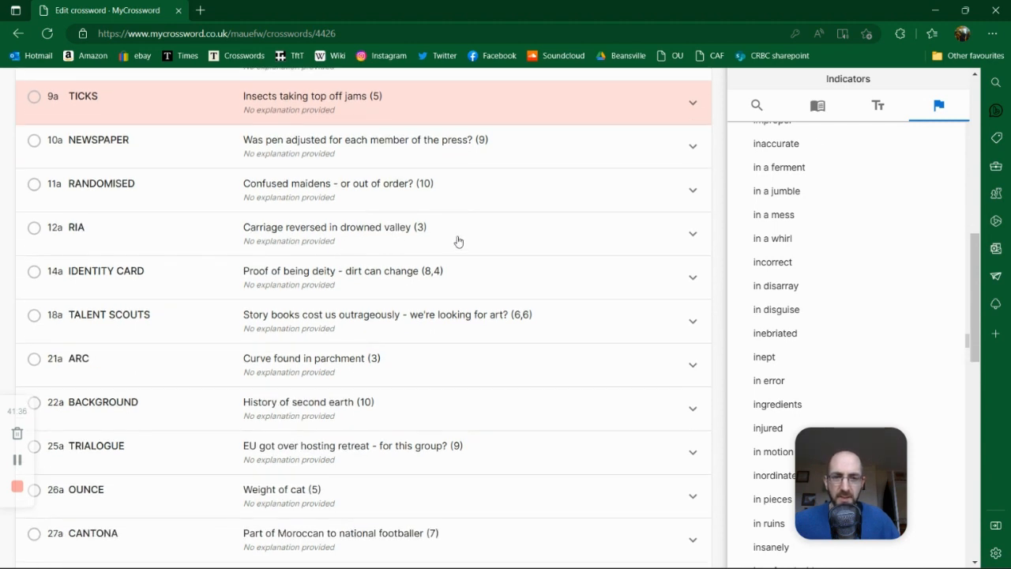
click(767, 106)
click(801, 152)
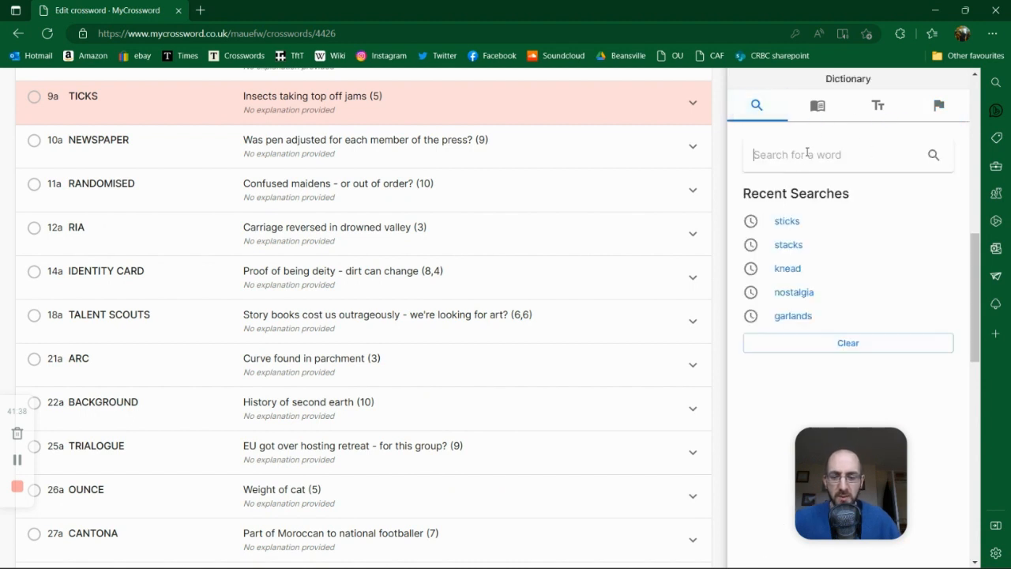
text(ria)
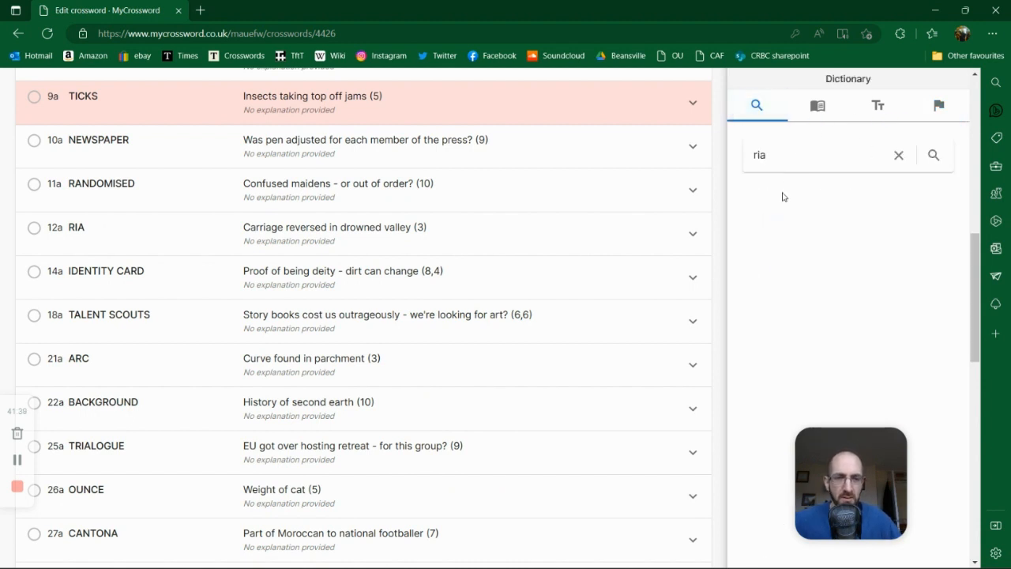
click(933, 155)
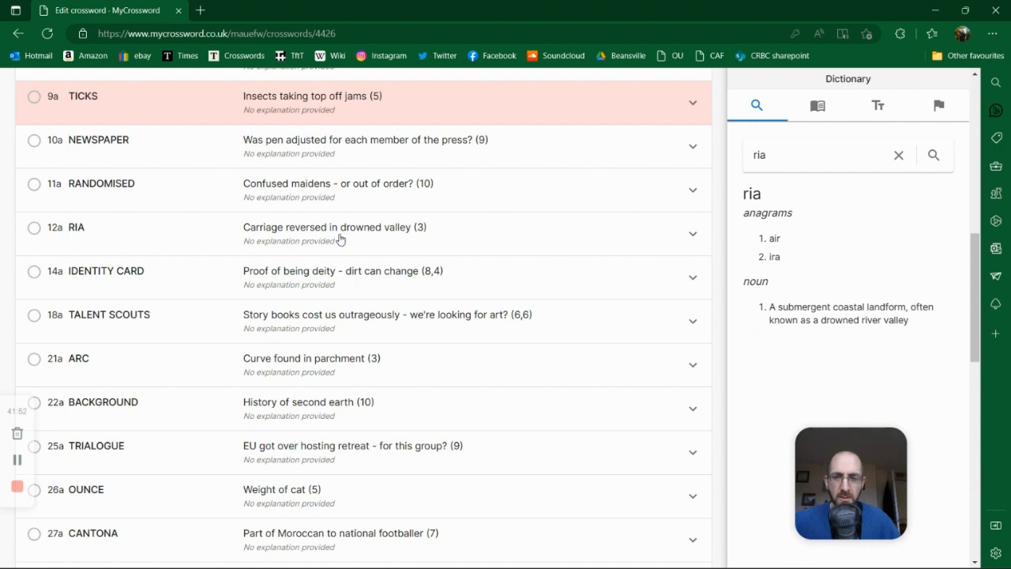
Step: Open the 12 across RIA clue for editing and replace its text with "Drowned valley featured in unopened song"
click(455, 239)
drag(451, 352, 229, 353)
text(Dro)
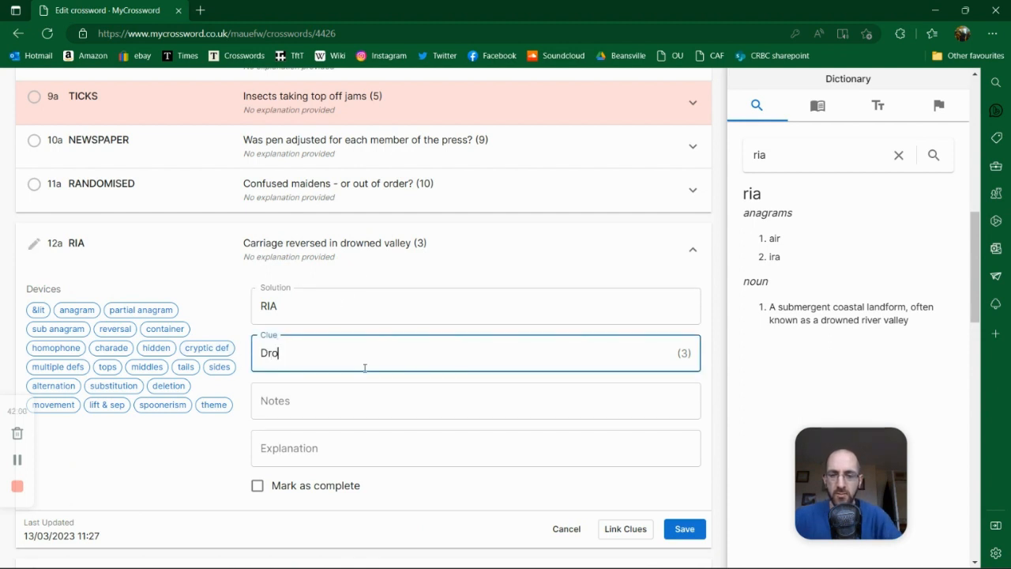
text(wned valley )
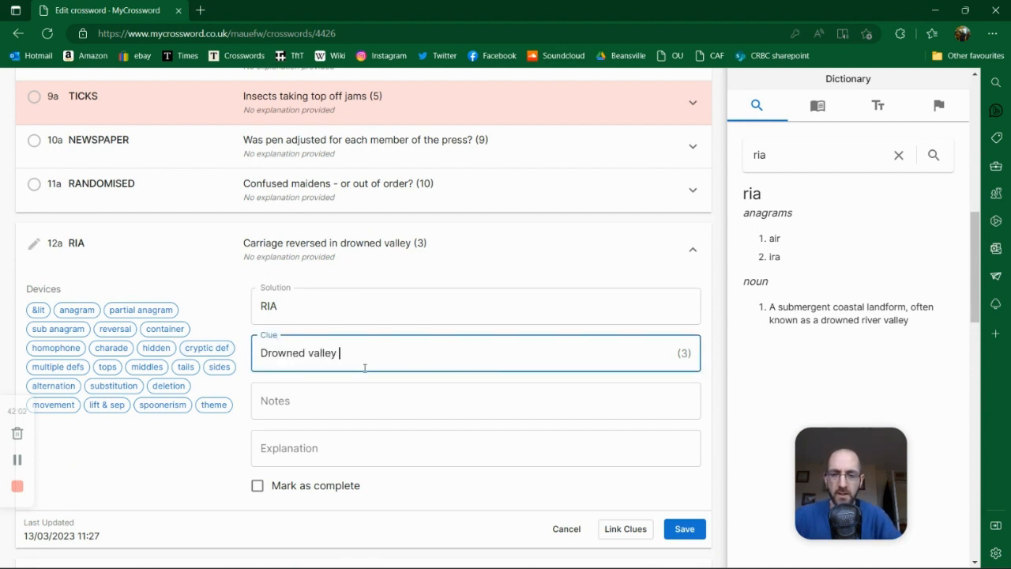
text(featured in unopened song)
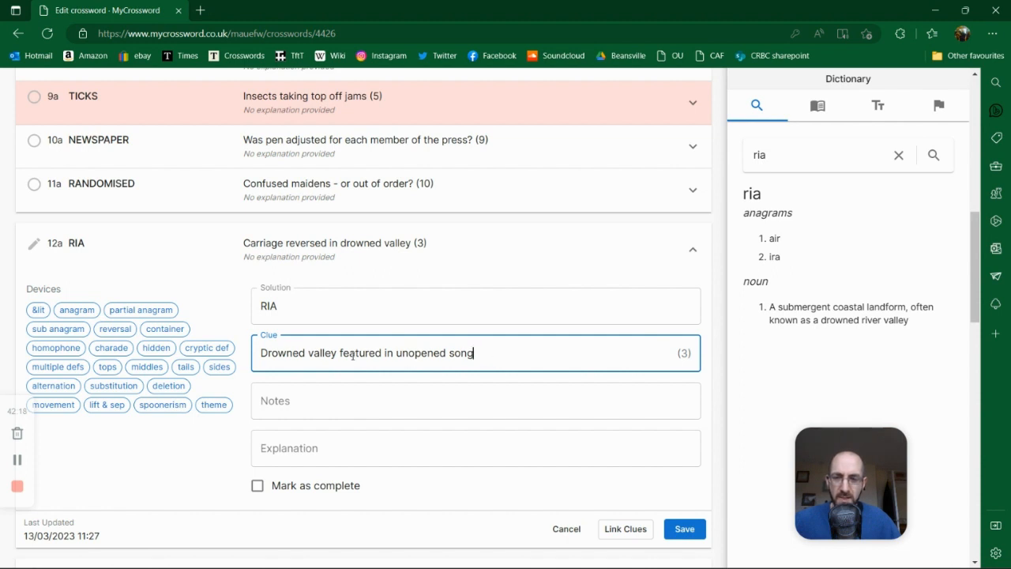
Step: Discard the trial wording of the 12 across clue and leave its text empty
drag(340, 353, 479, 350)
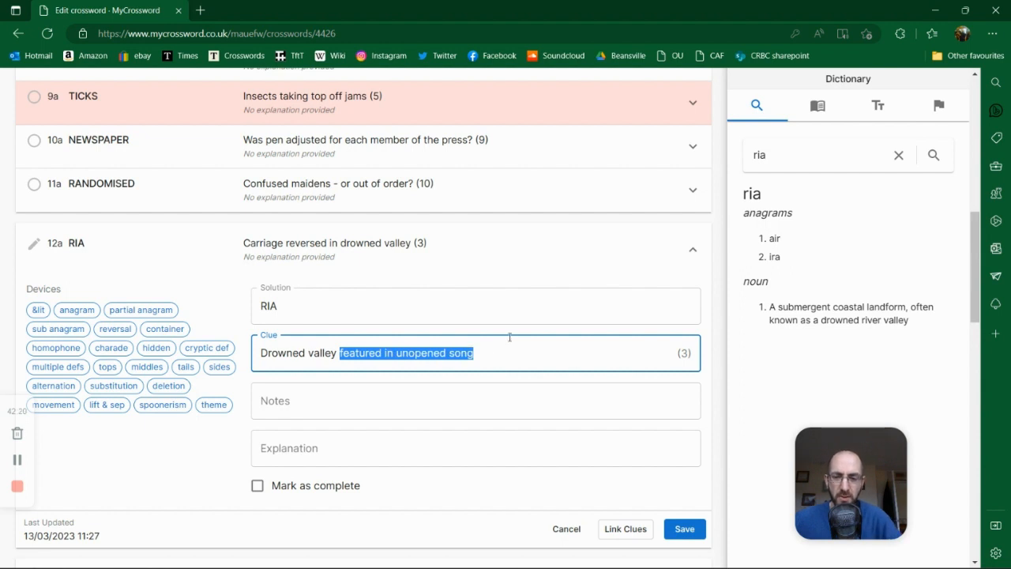
key(BackSpace)
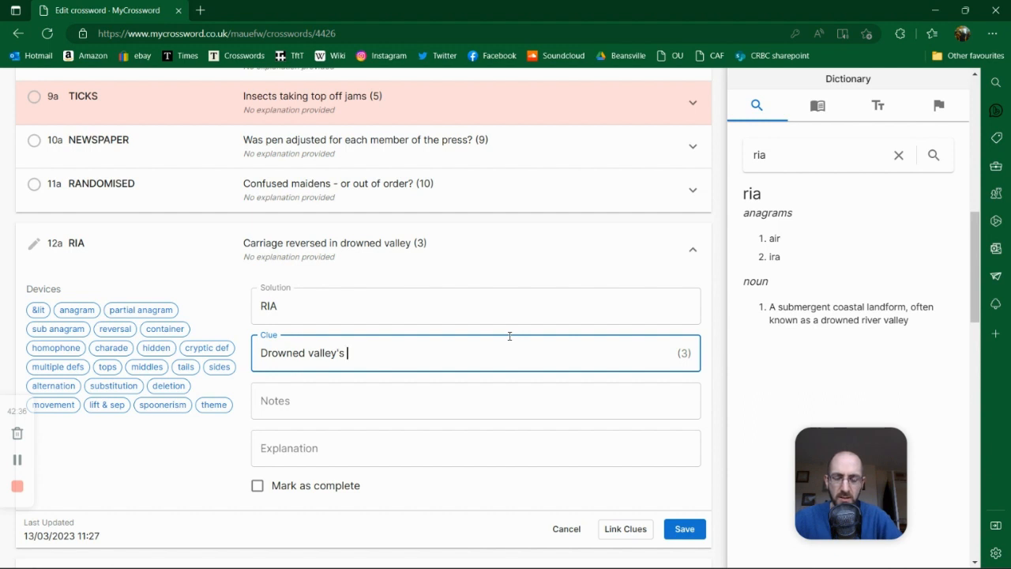
key(ctrl+a)
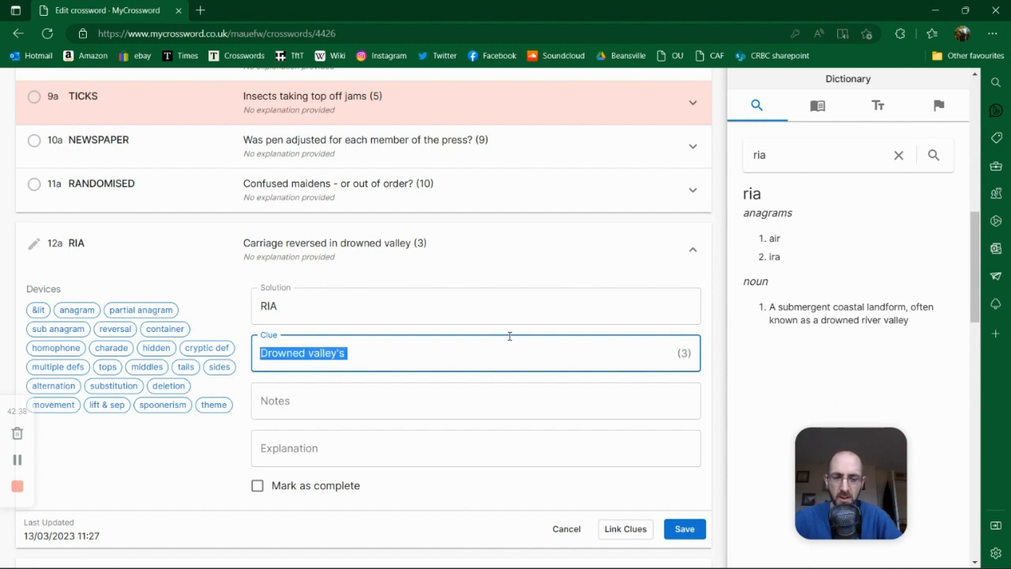
text(WRetu)
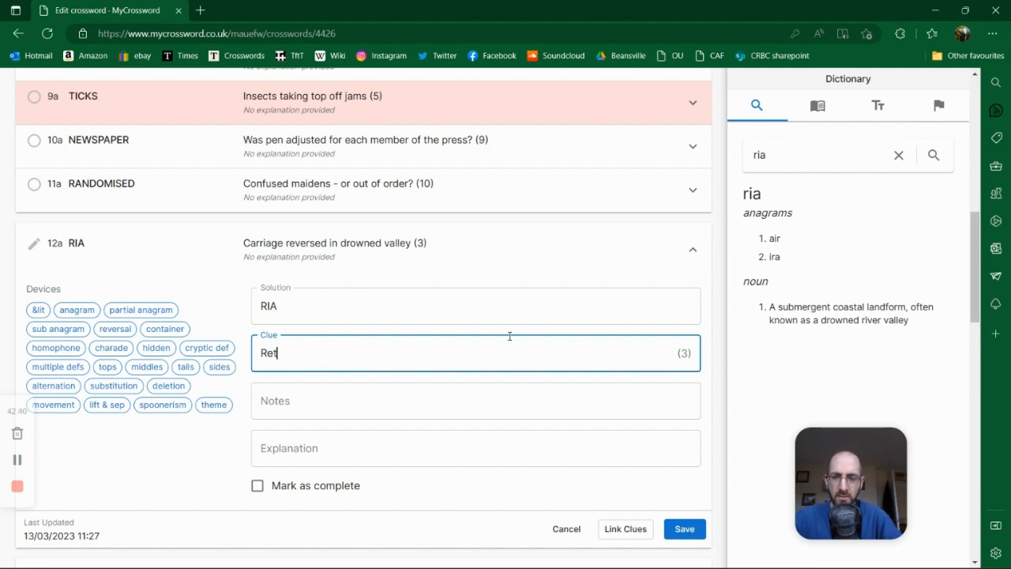
key(BackSpace)
key(BackSpace)
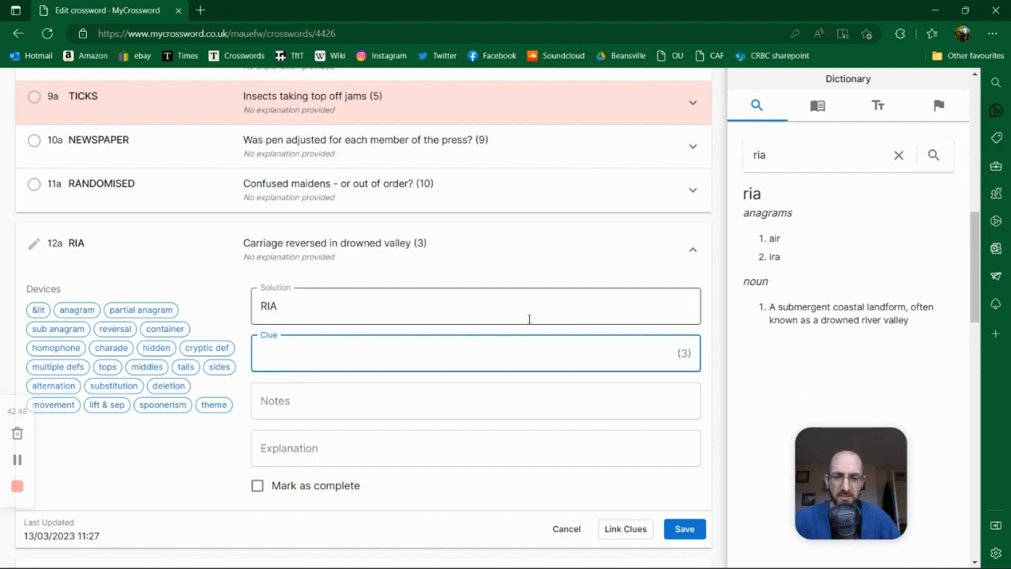
Step: Look up "air" in the dictionary and read through its noun meanings
drag(778, 158, 719, 163)
text(air)
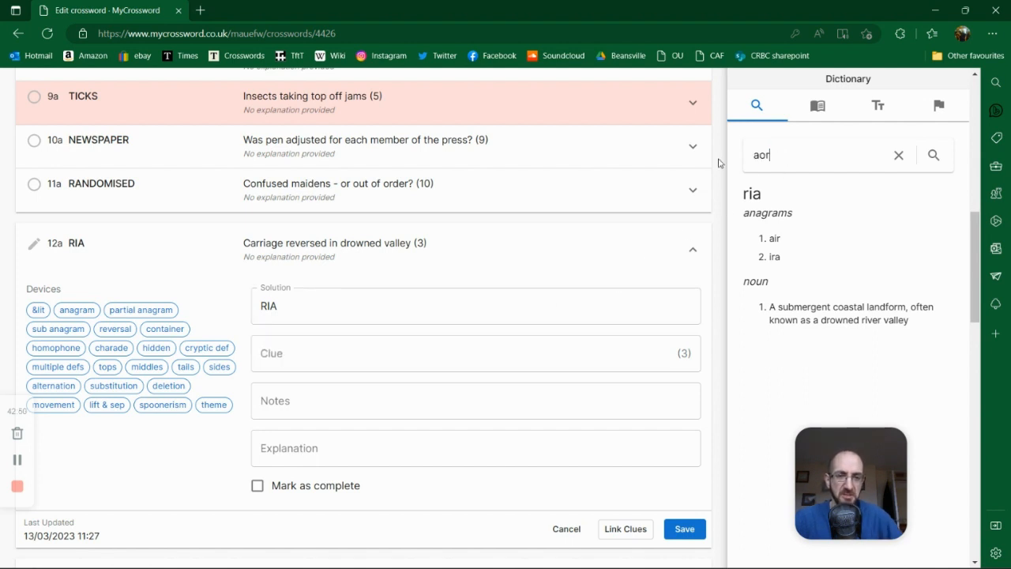
key(BackSpace)
key(BackSpace)
text(ir)
key(BackSpace)
key(BackSpace)
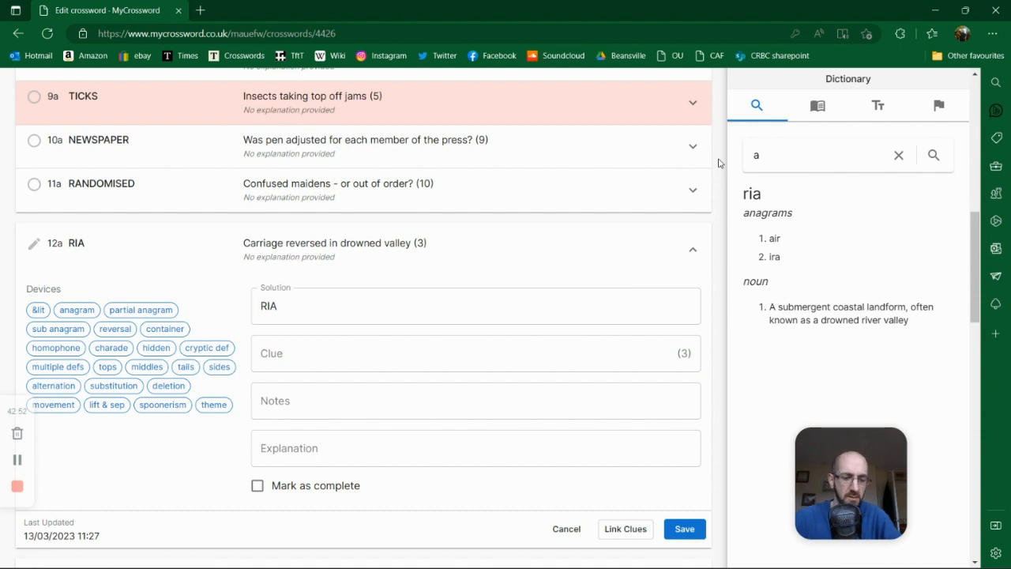
text(ir)
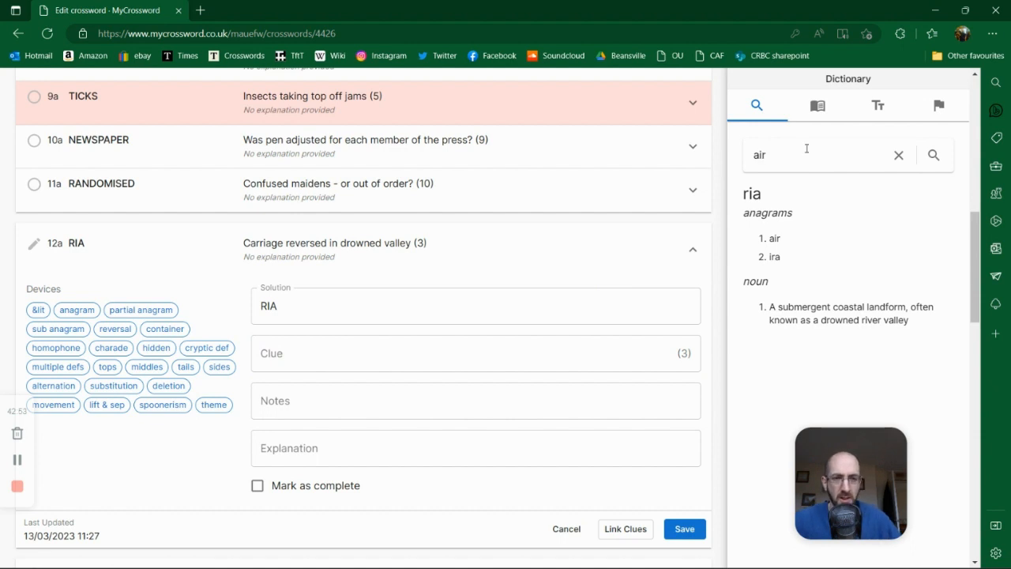
click(933, 155)
scroll(873, 251, down, 1)
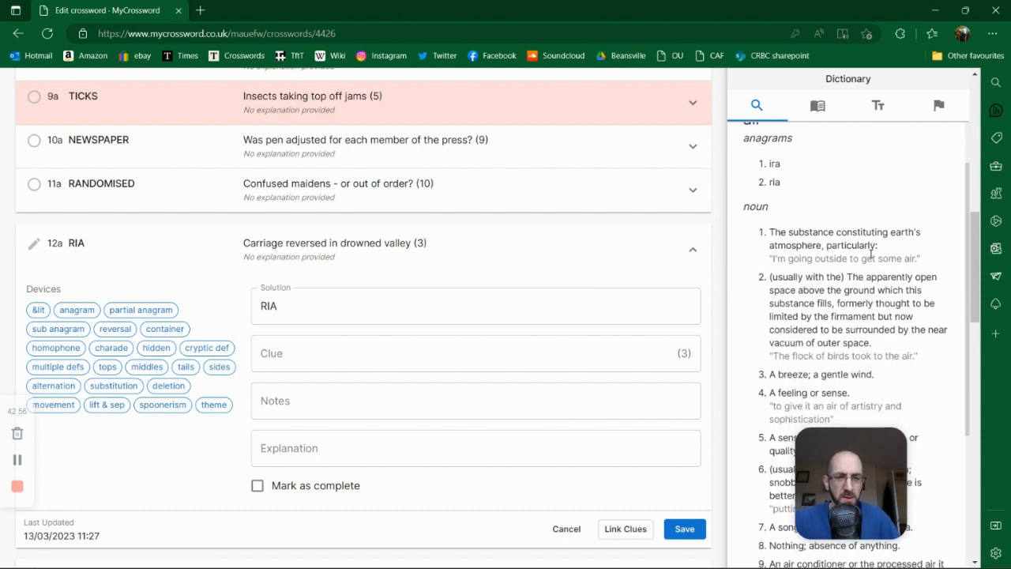
Step: Enter "Drowned valley's feeling" as the opening of the 12 across RIA clue
click(307, 353)
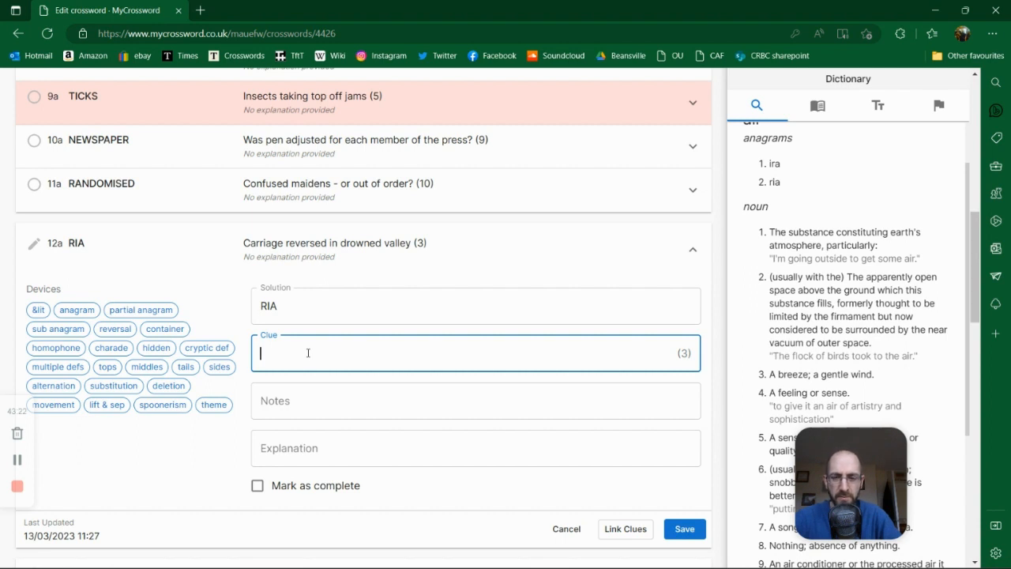
text(Dro)
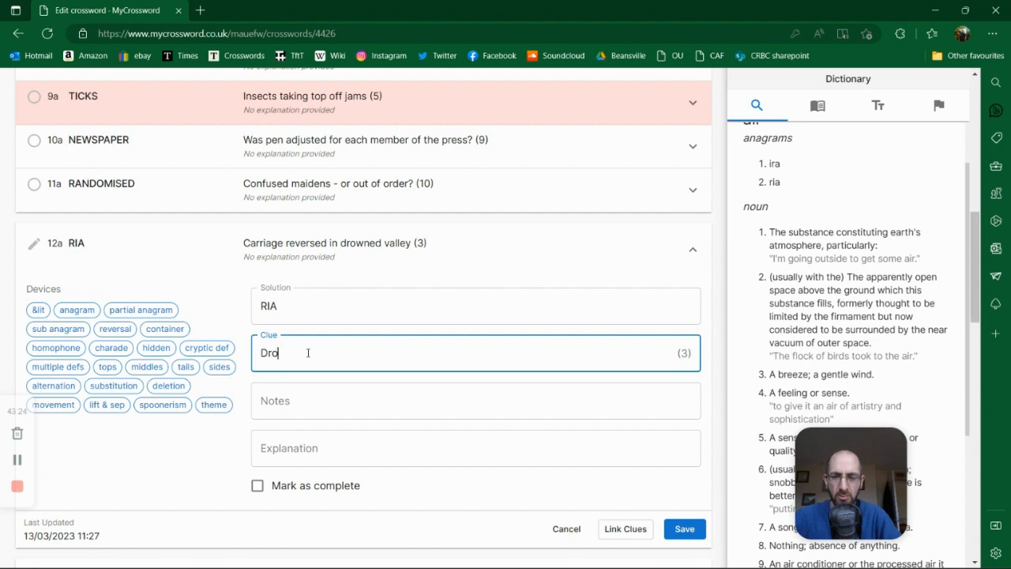
text(wned valley's fellin)
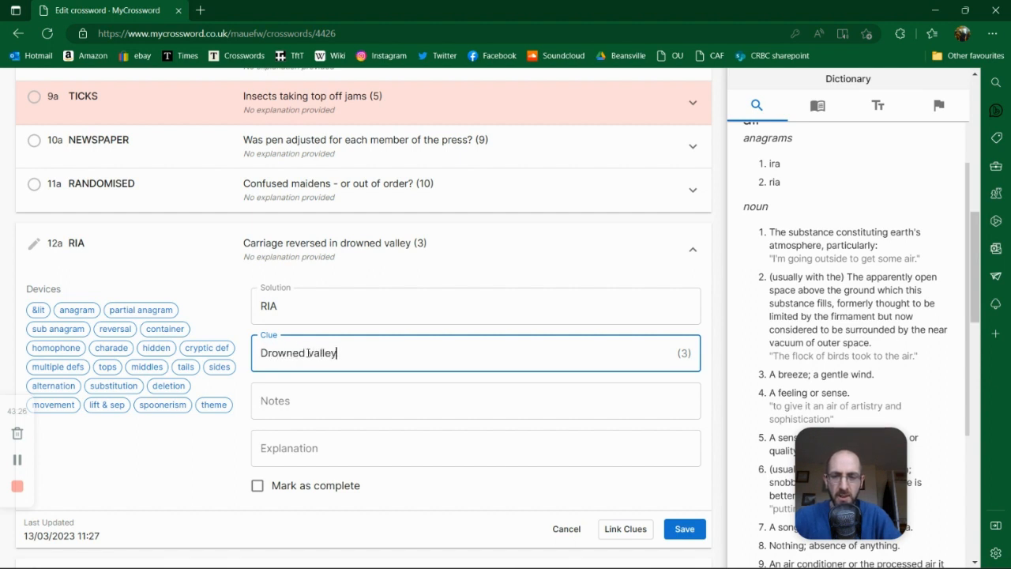
key(BackSpace)
key(BackSpace)
key(BackSpace)
key(BackSpace)
text(eling)
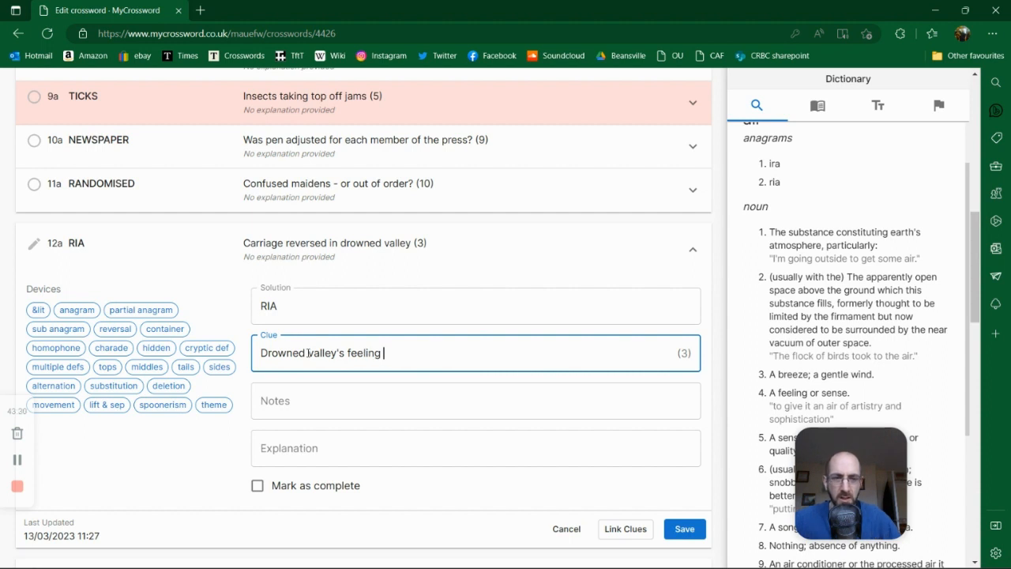
Step: Browse the Reversals group of the indicator list for a word that suits the 12 across RIA clue
click(944, 107)
click(917, 156)
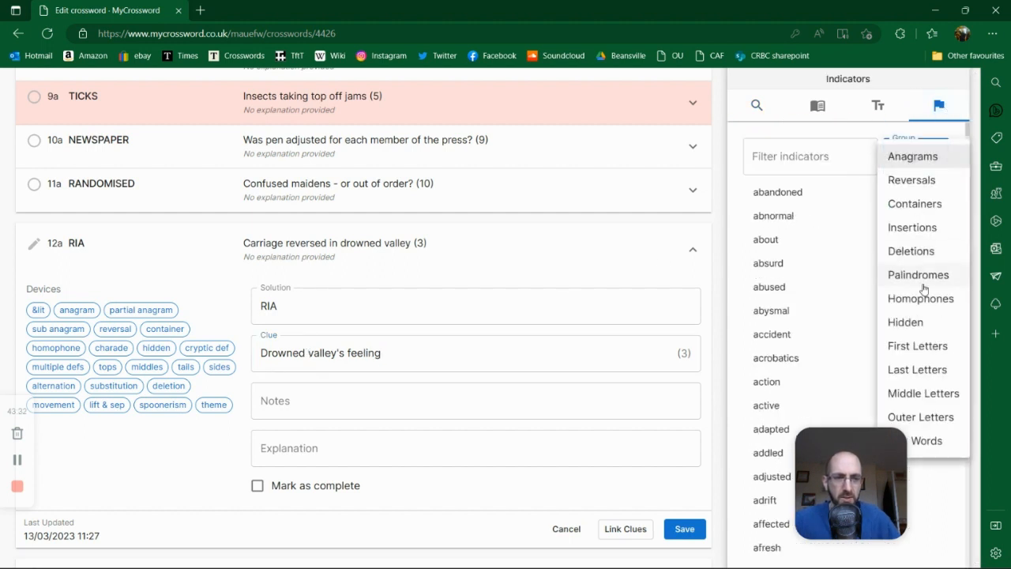
click(924, 184)
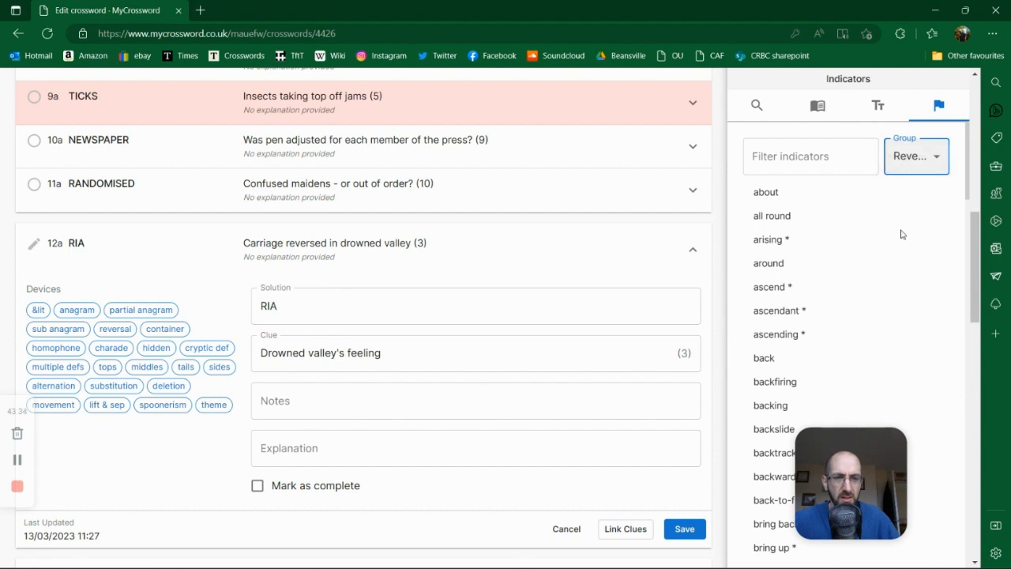
scroll(897, 237, down, 3)
scroll(896, 243, down, 5)
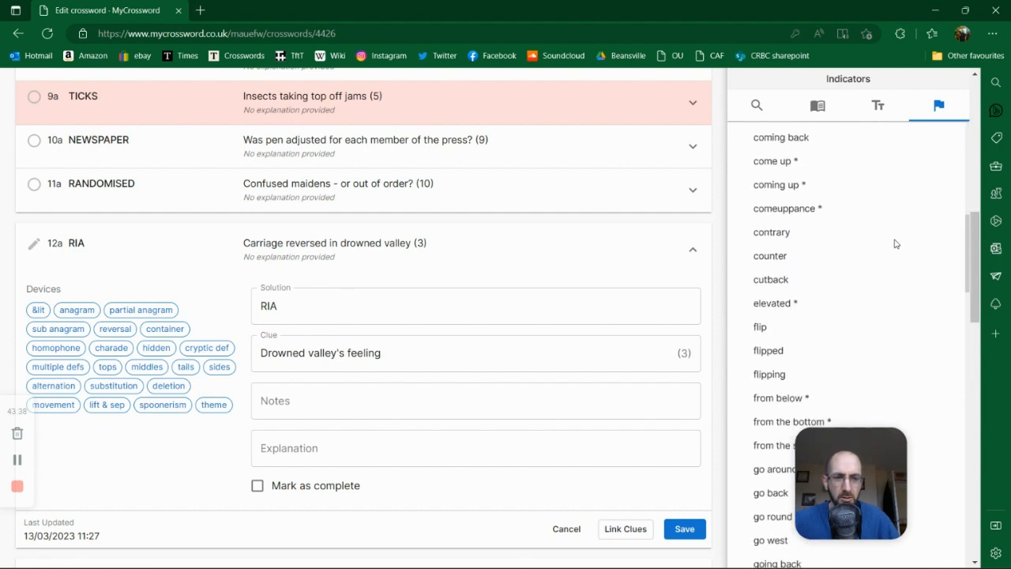
scroll(895, 244, down, 6)
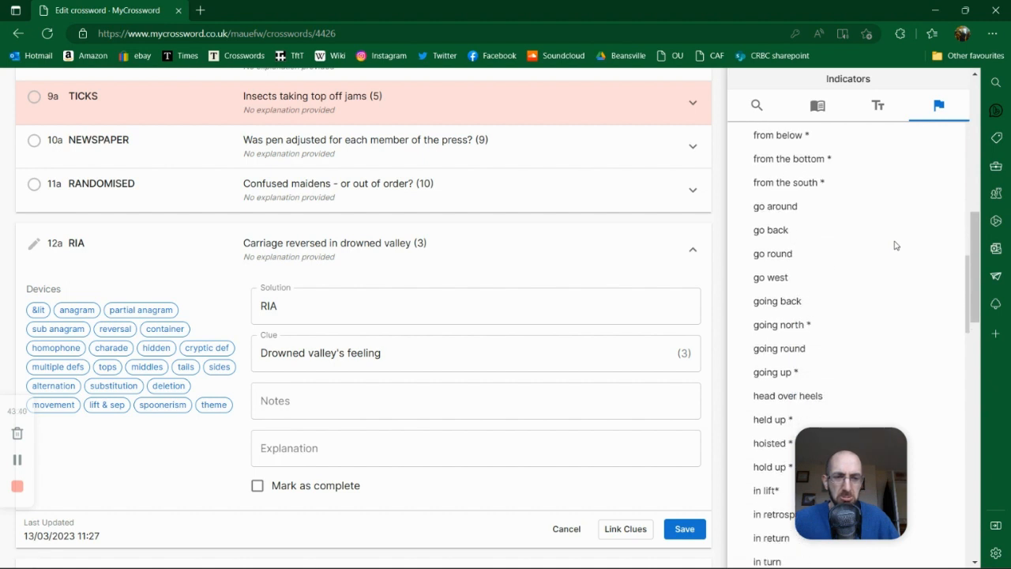
scroll(895, 246, down, 4)
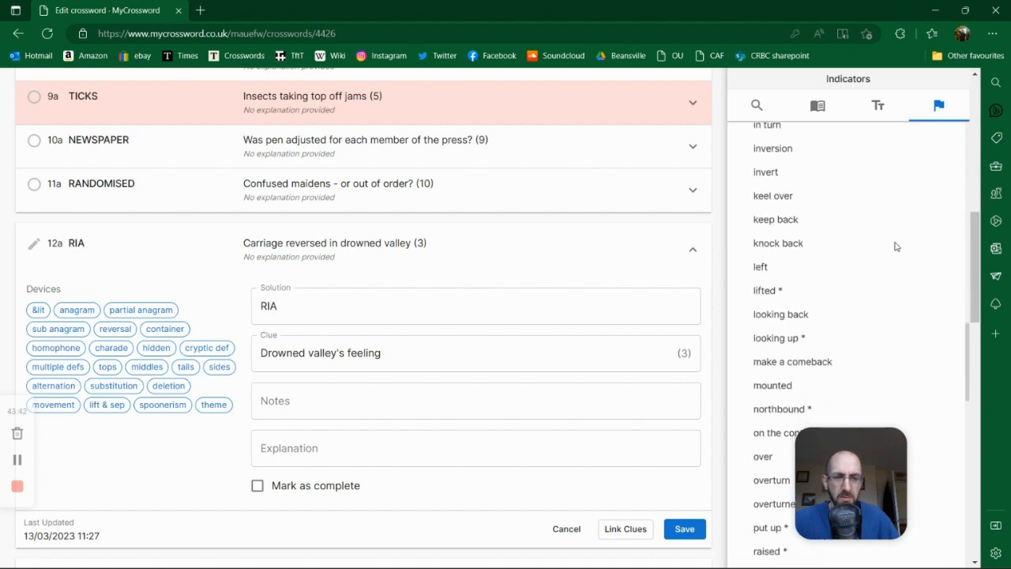
scroll(896, 246, down, 4)
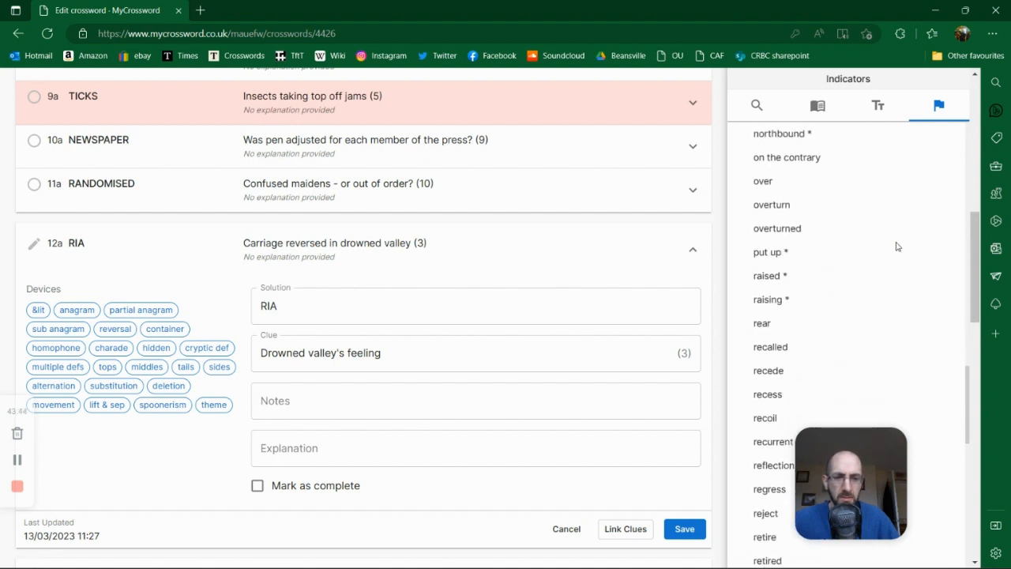
scroll(896, 247, down, 2)
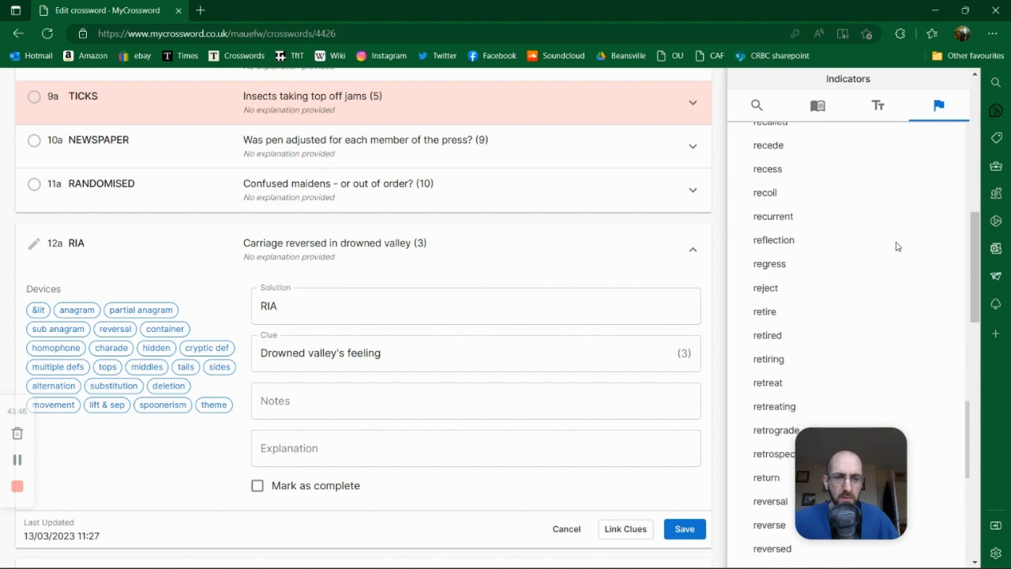
scroll(897, 247, down, 2)
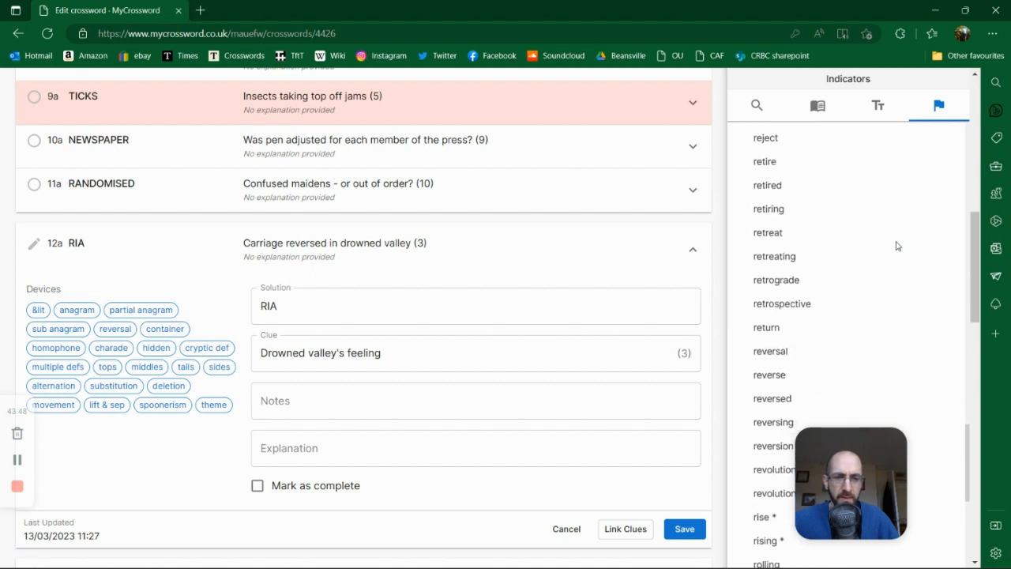
scroll(897, 245, down, 2)
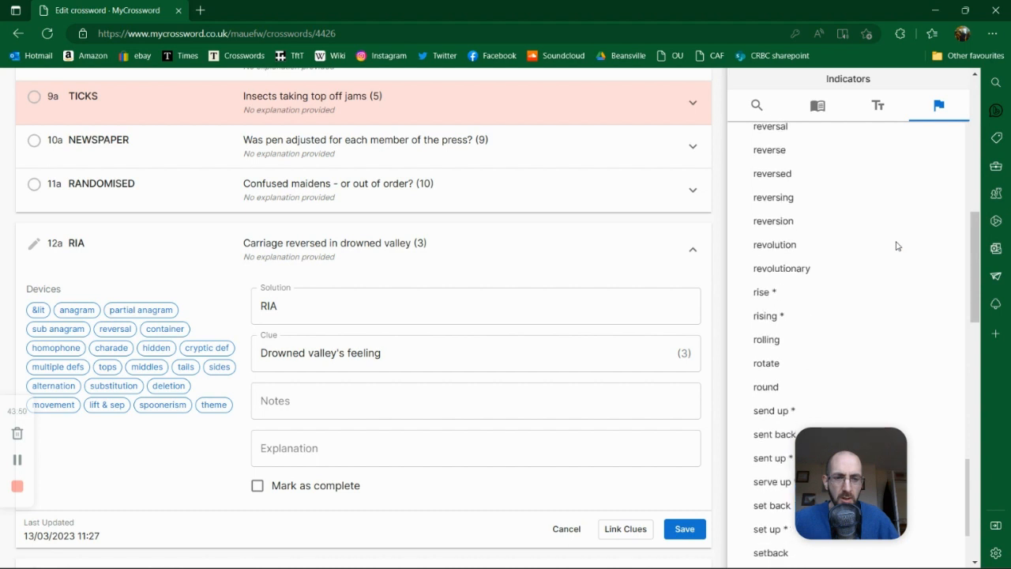
scroll(897, 246, down, 8)
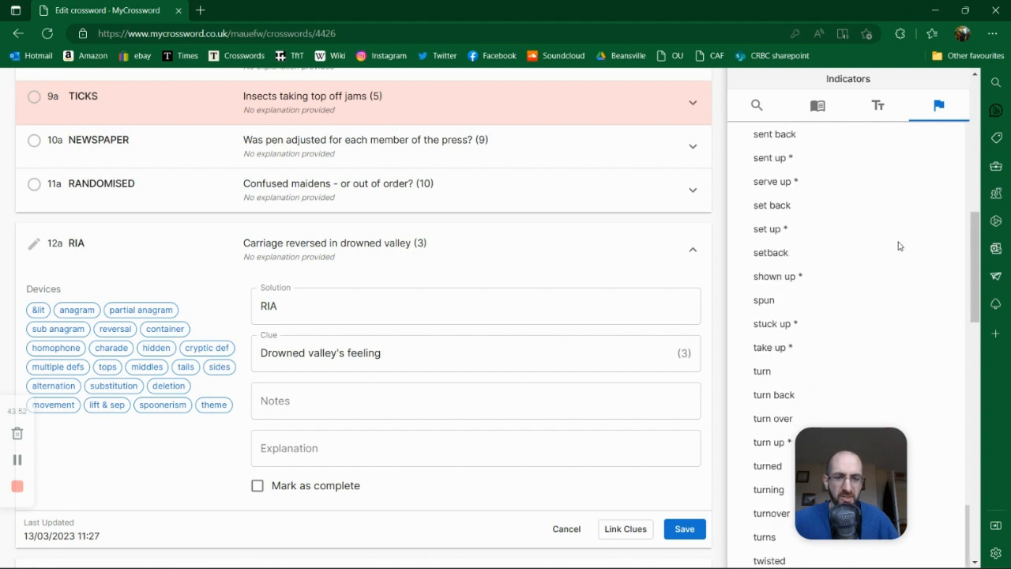
Step: Complete the 12 across clue as "Drowned valley's feeling twisted", save it, and dismiss the message notification
click(461, 341)
text(twisted)
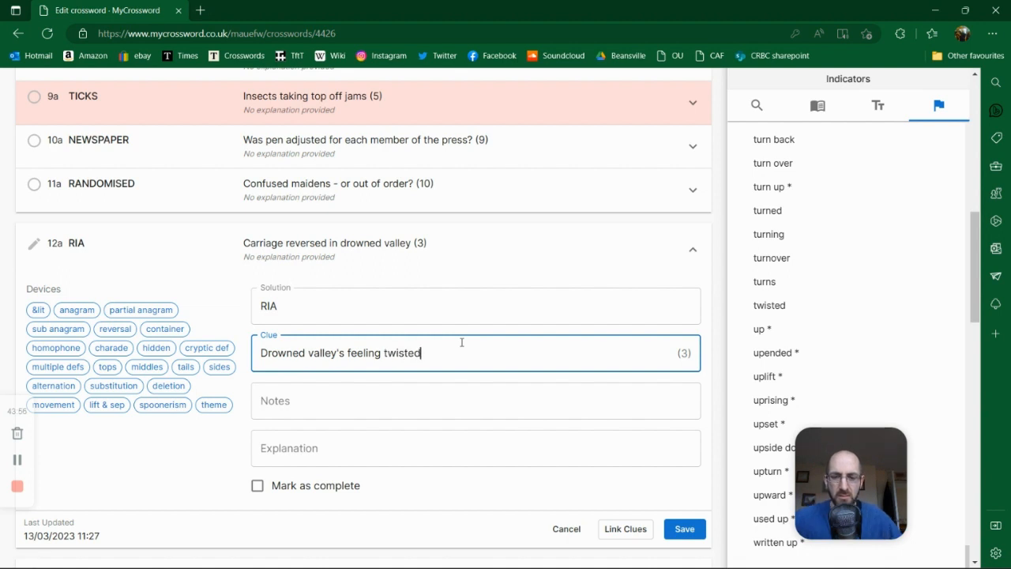
click(688, 530)
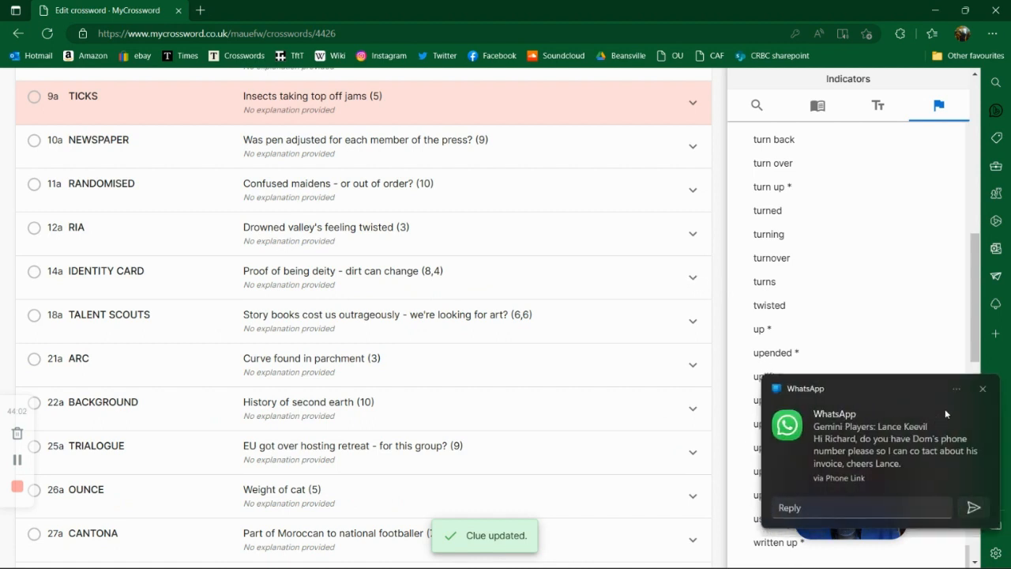
click(980, 390)
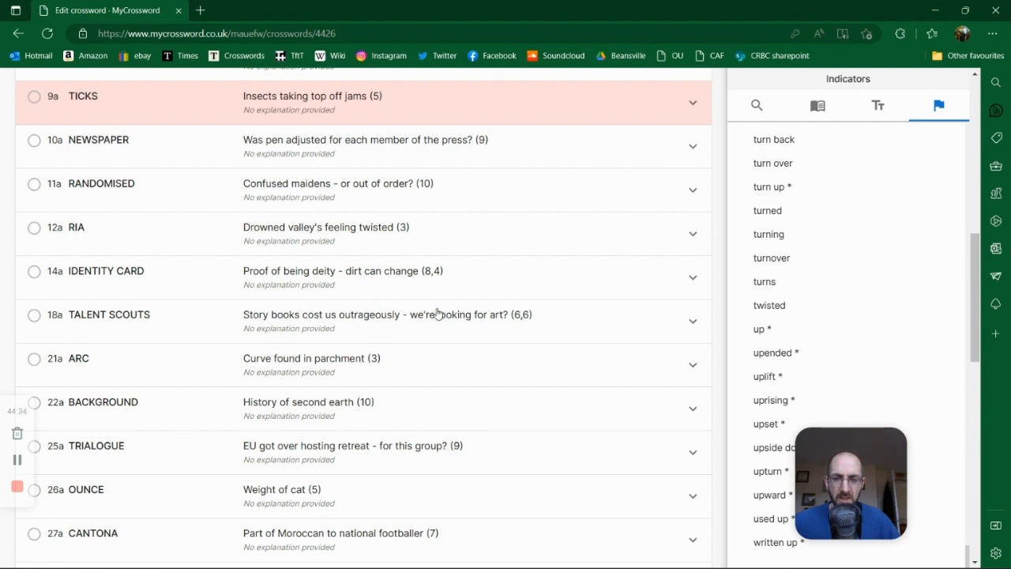
Step: Open the 18 across TALENT SCOUTS clue for editing and look up "talent" in the dictionary
scroll(438, 313, down, 1)
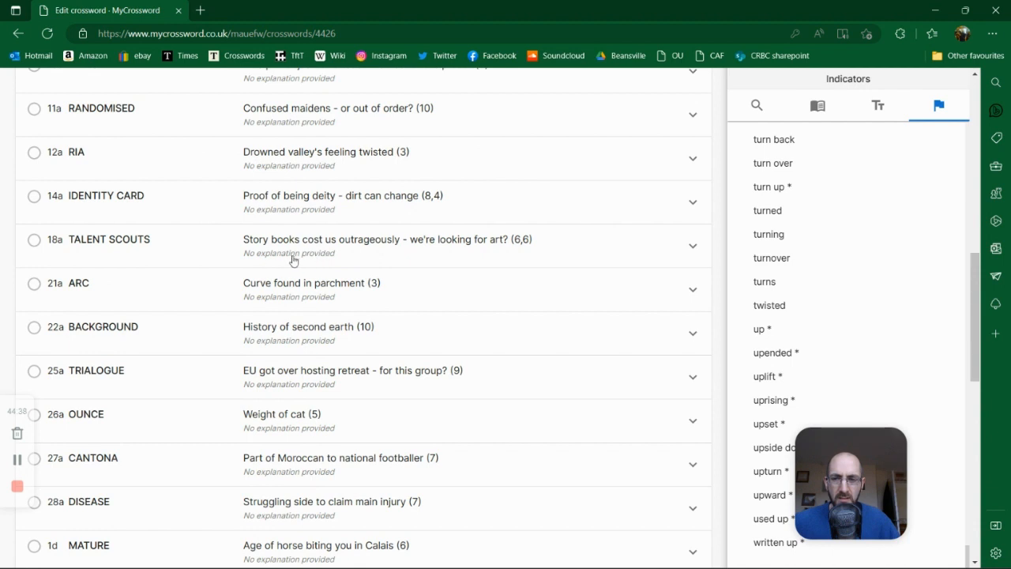
click(693, 250)
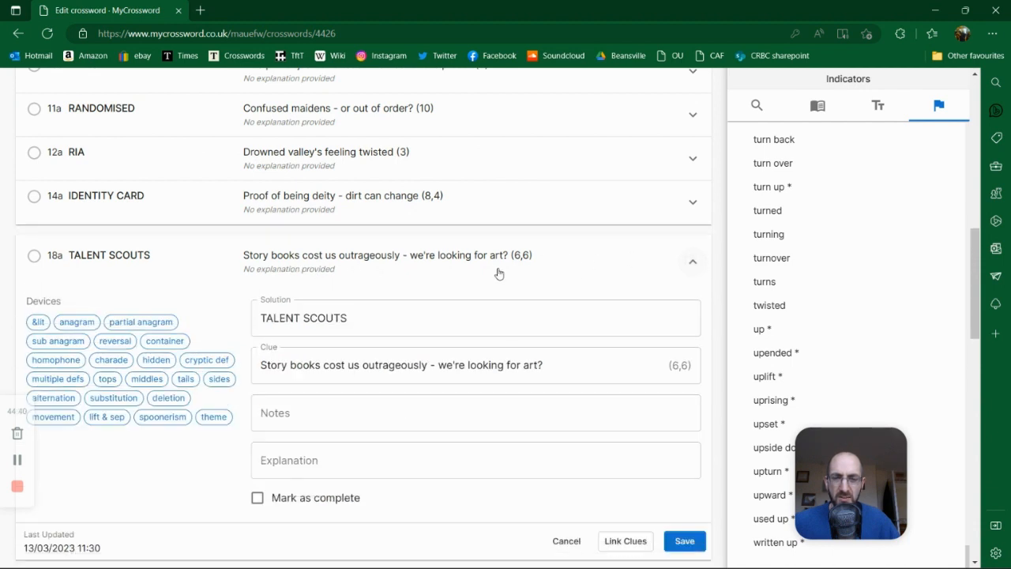
click(549, 357)
double_click(534, 364)
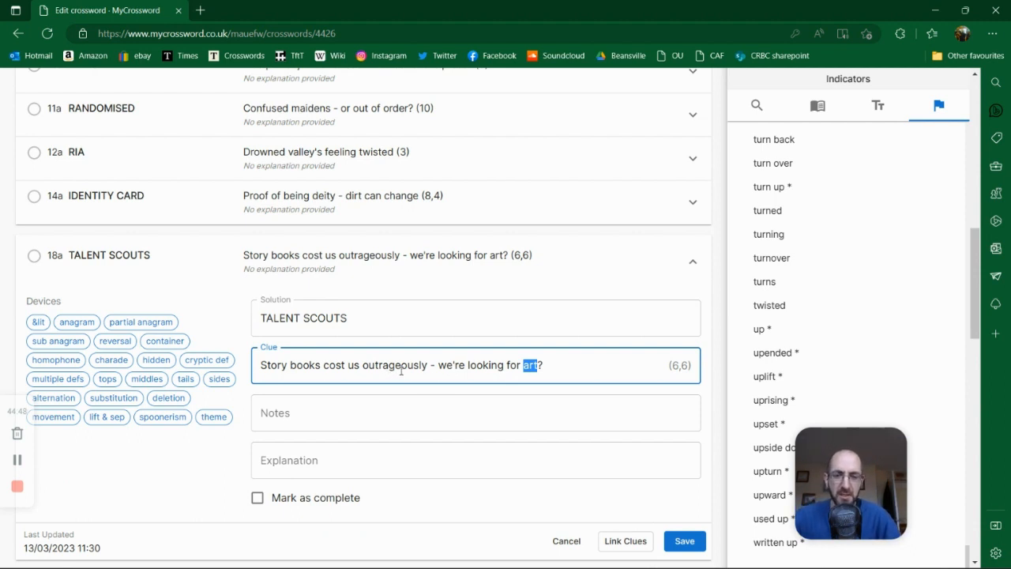
click(760, 106)
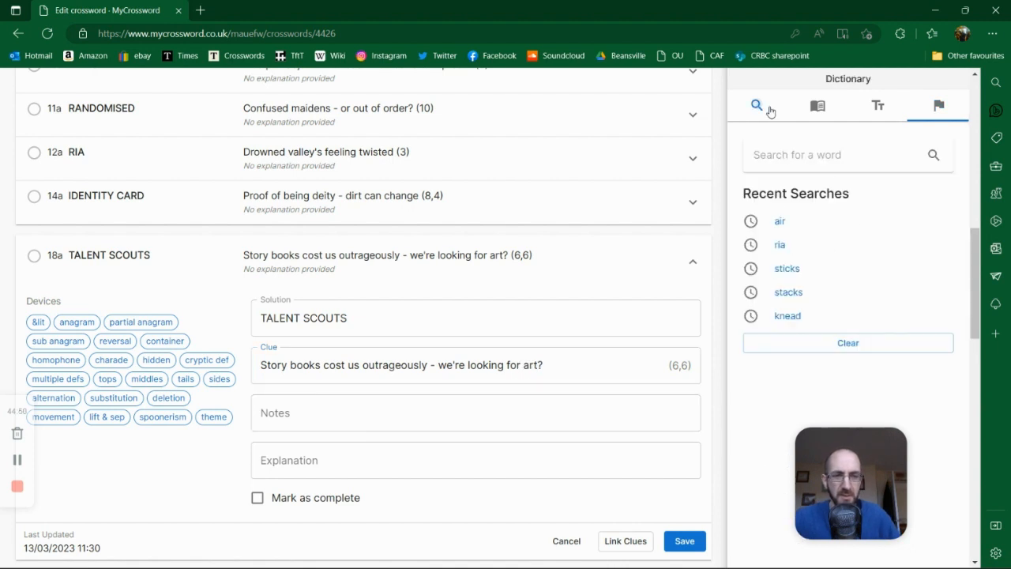
text(talent)
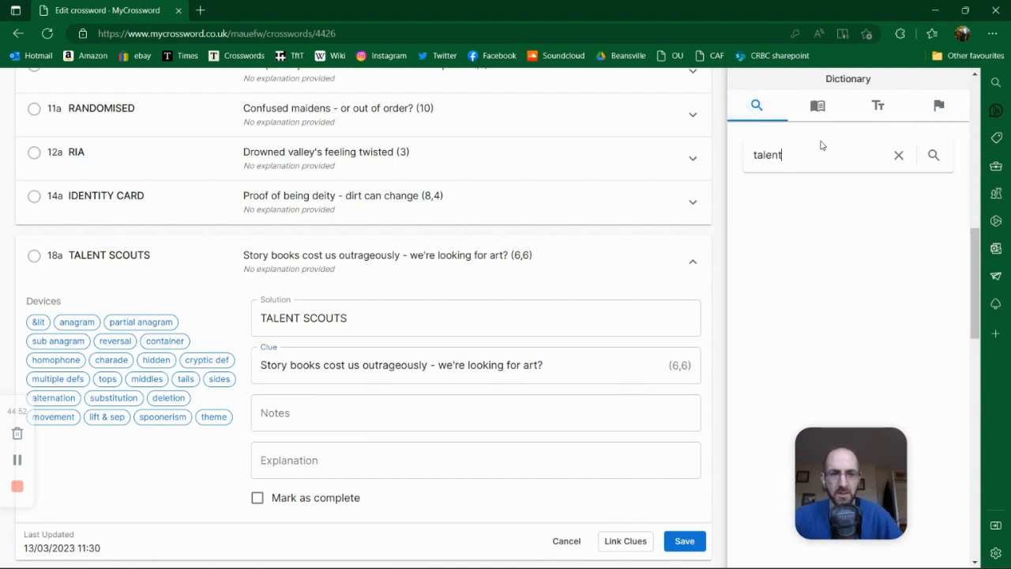
click(934, 155)
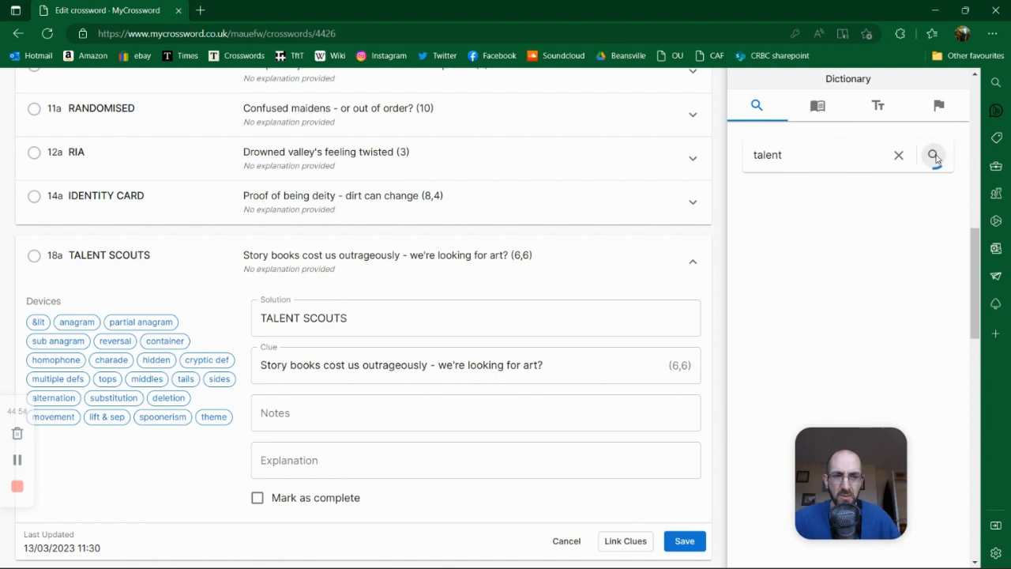
scroll(873, 230, down, 2)
scroll(873, 232, up, 2)
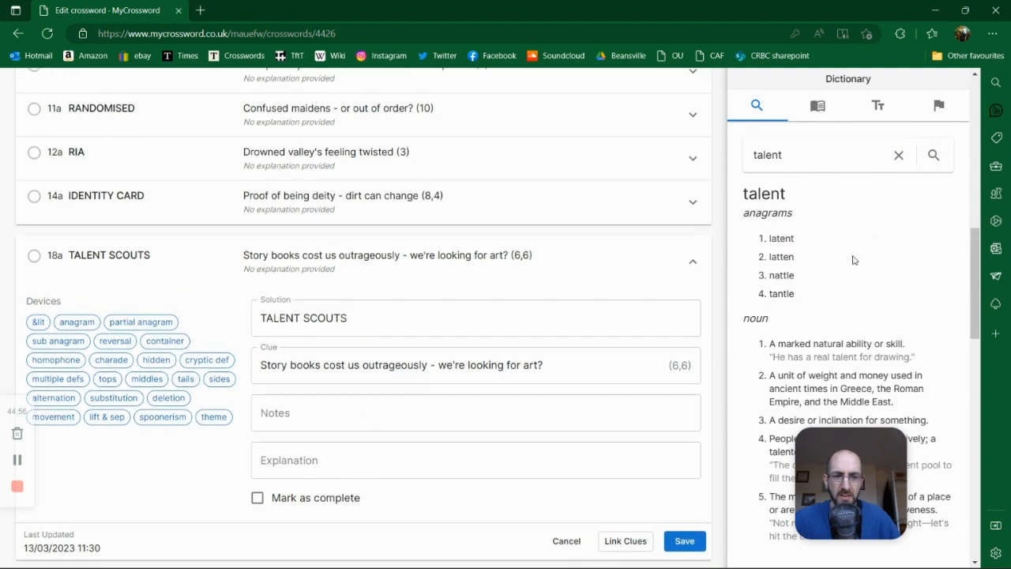
Step: Replace "art" with "better ones" at the end of the 18 across clue and submit the change
double_click(536, 365)
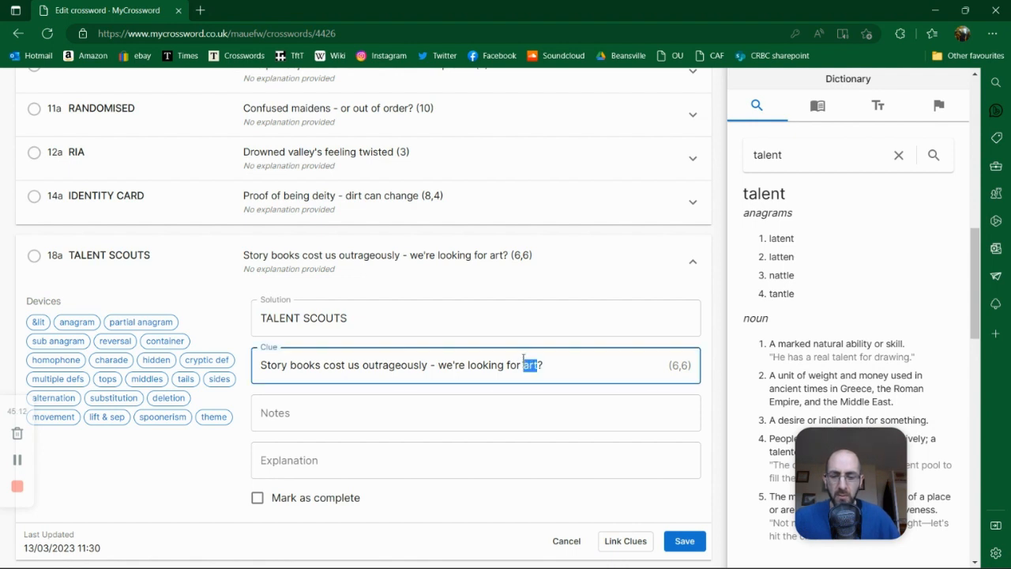
text(better ones)
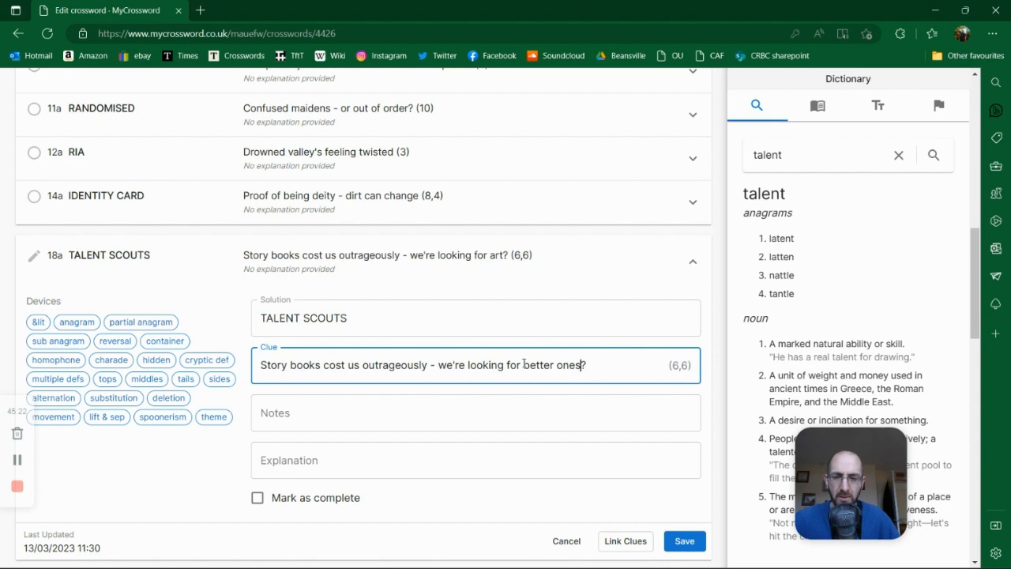
shift+click(524, 364)
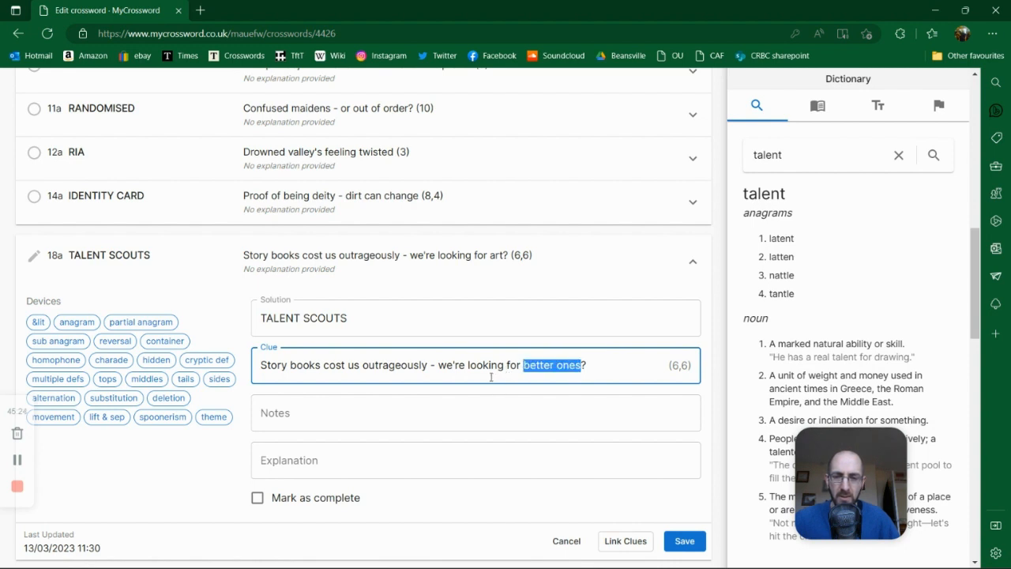
click(981, 389)
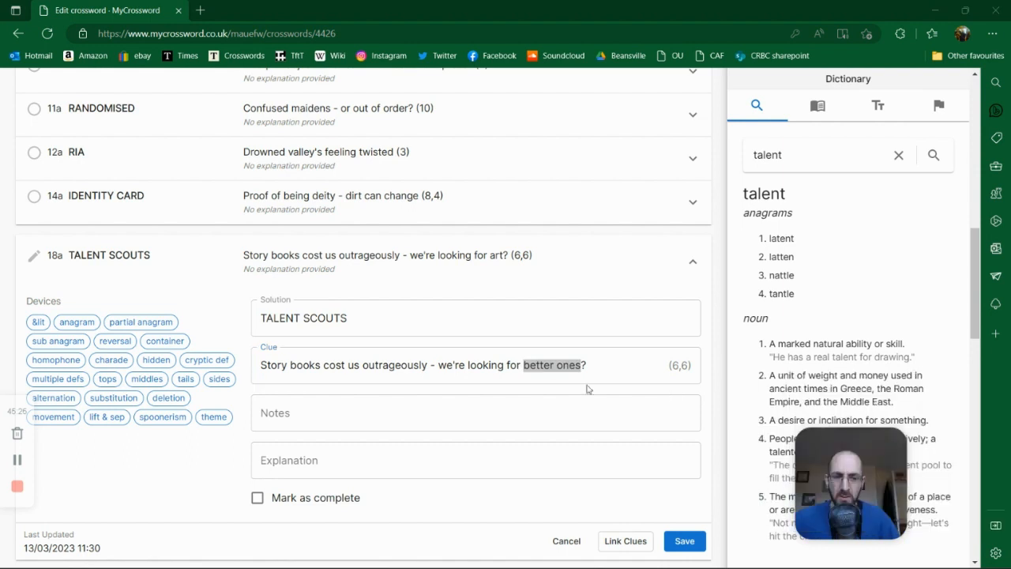
click(684, 541)
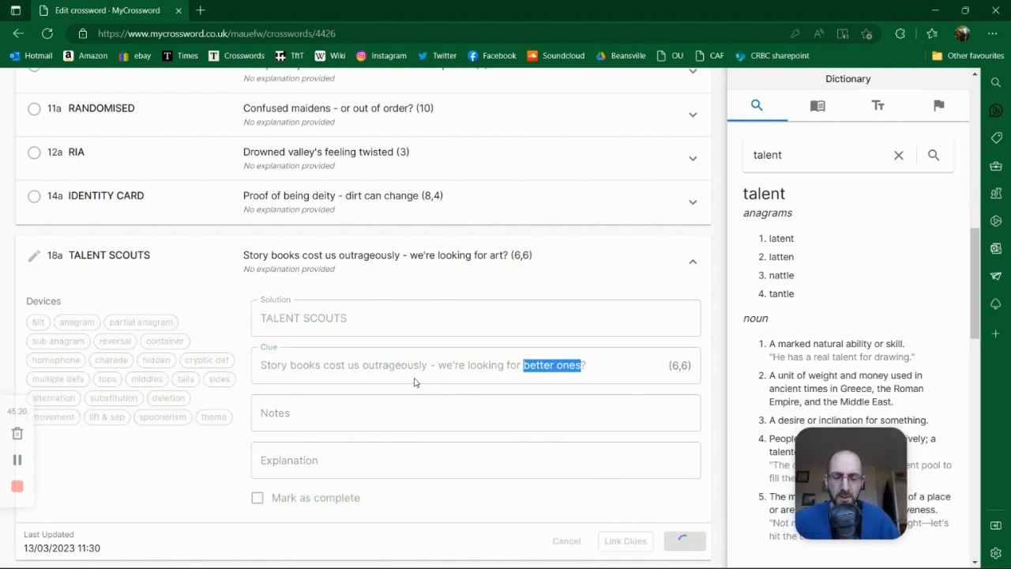
Step: Collapse and reopen the 18 across TALENT SCOUTS entry, and save its revised clue again
scroll(331, 358, down, 1)
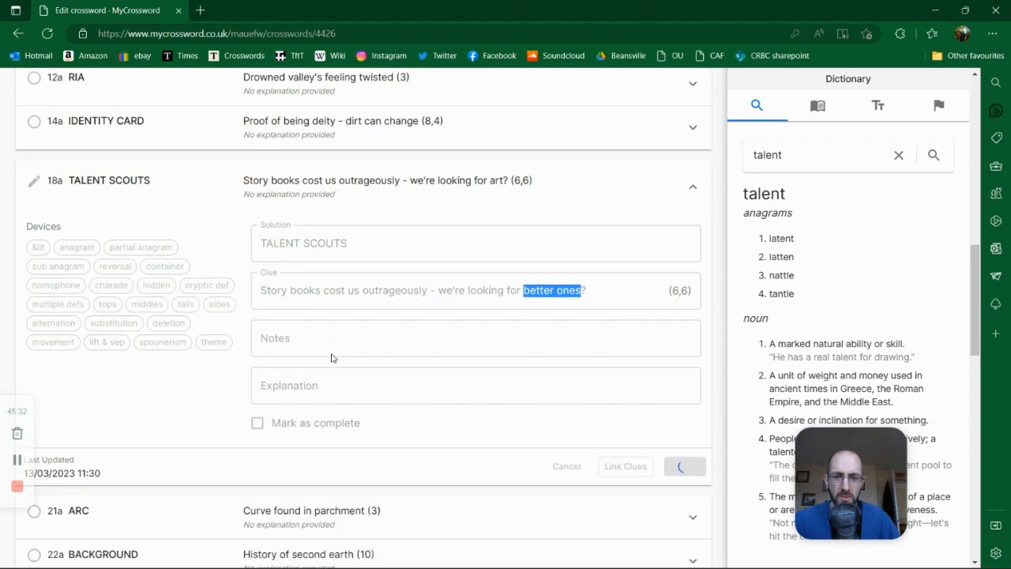
scroll(331, 357, down, 2)
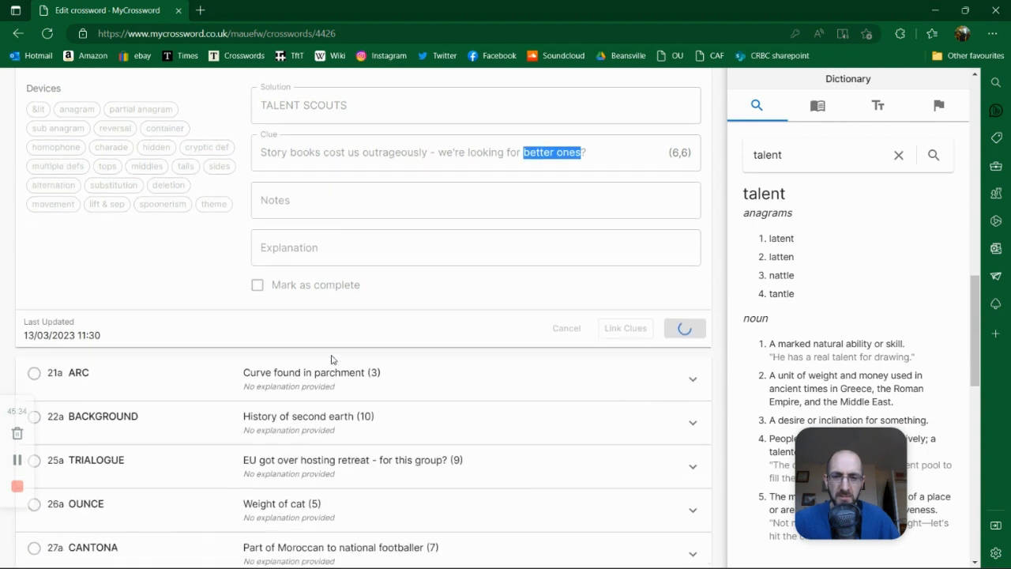
scroll(332, 359, up, 2)
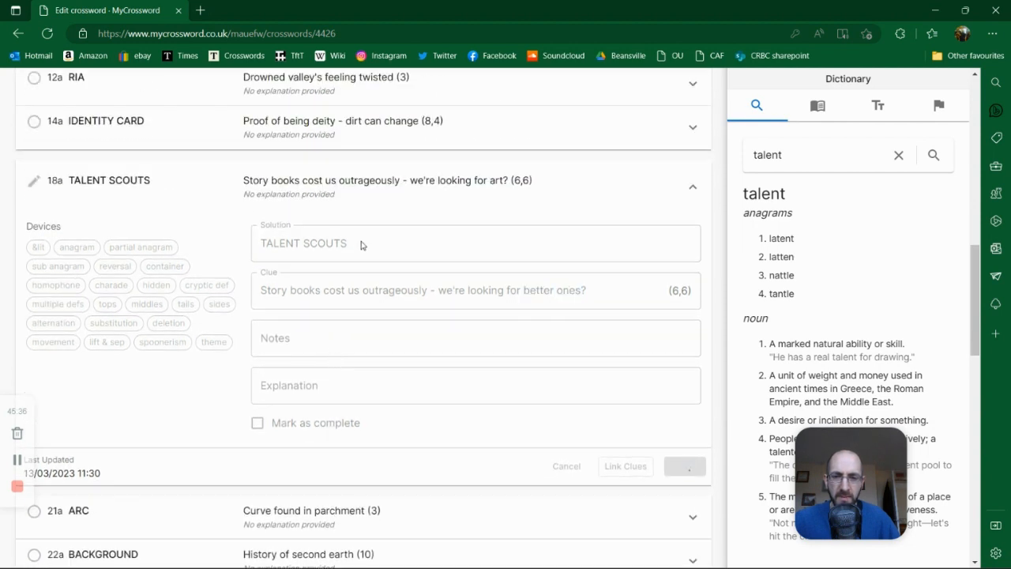
click(376, 133)
click(689, 148)
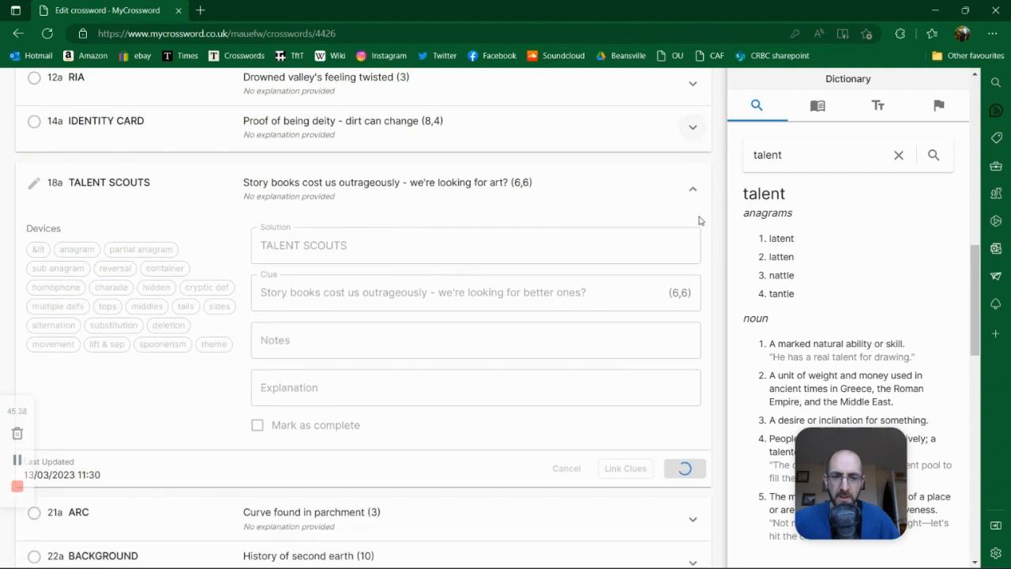
click(693, 187)
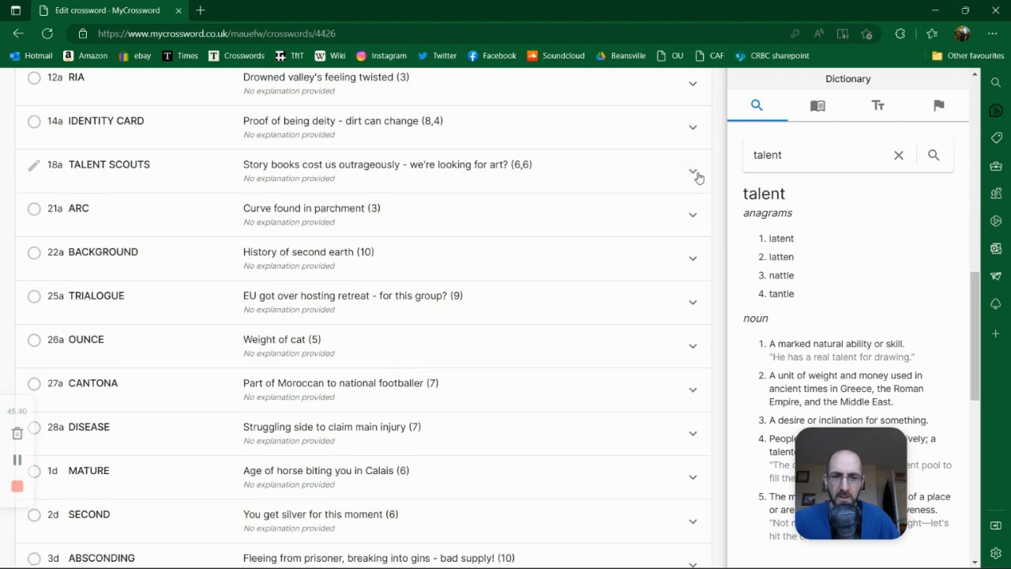
click(698, 177)
click(685, 467)
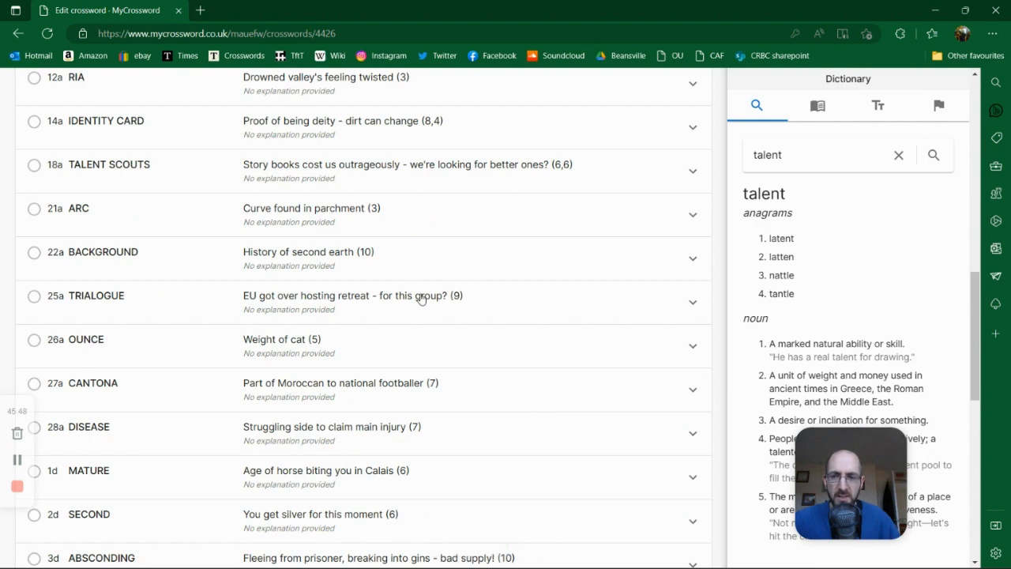
Step: Review the across clues from 12 across onward and open the 25 across TRIALOGUE clue for editing
scroll(421, 297, down, 1)
scroll(384, 207, up, 1)
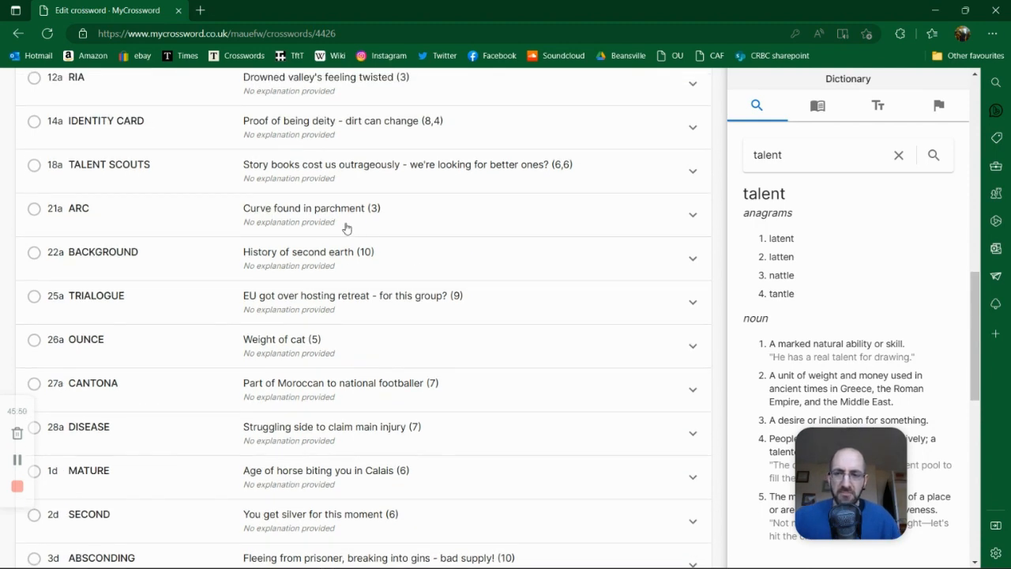
scroll(309, 190, up, 1)
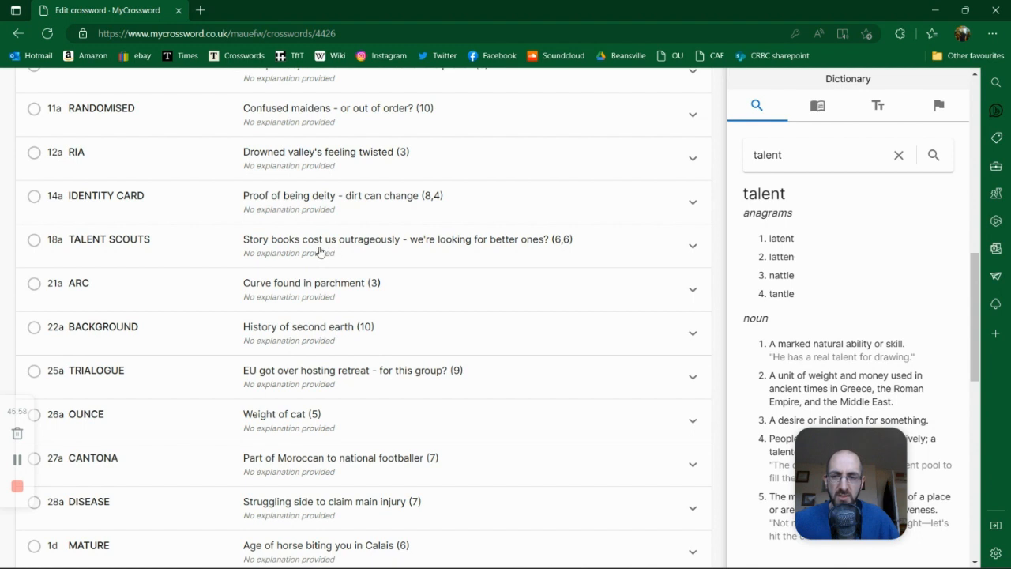
scroll(336, 270, down, 1)
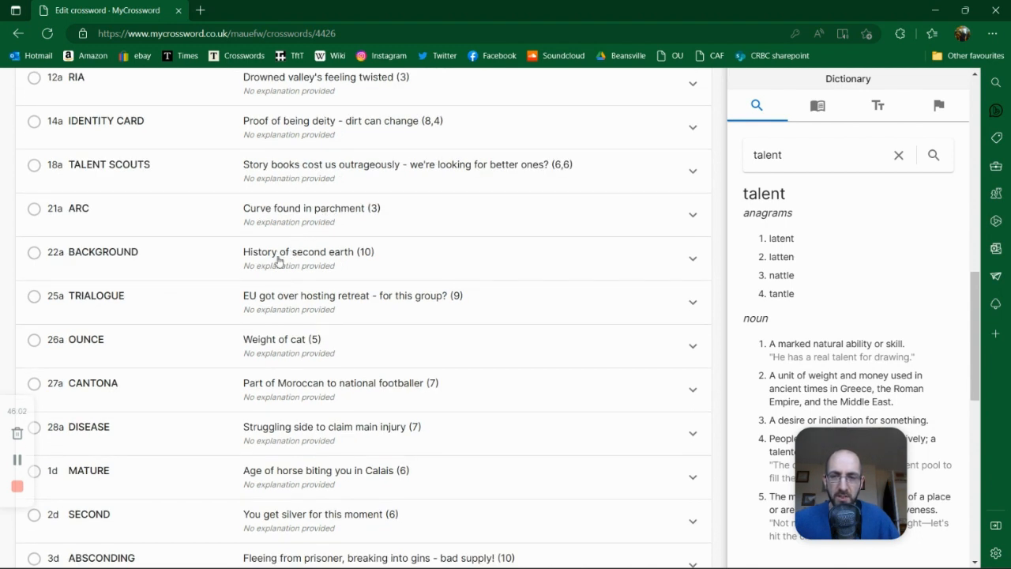
scroll(259, 235, down, 1)
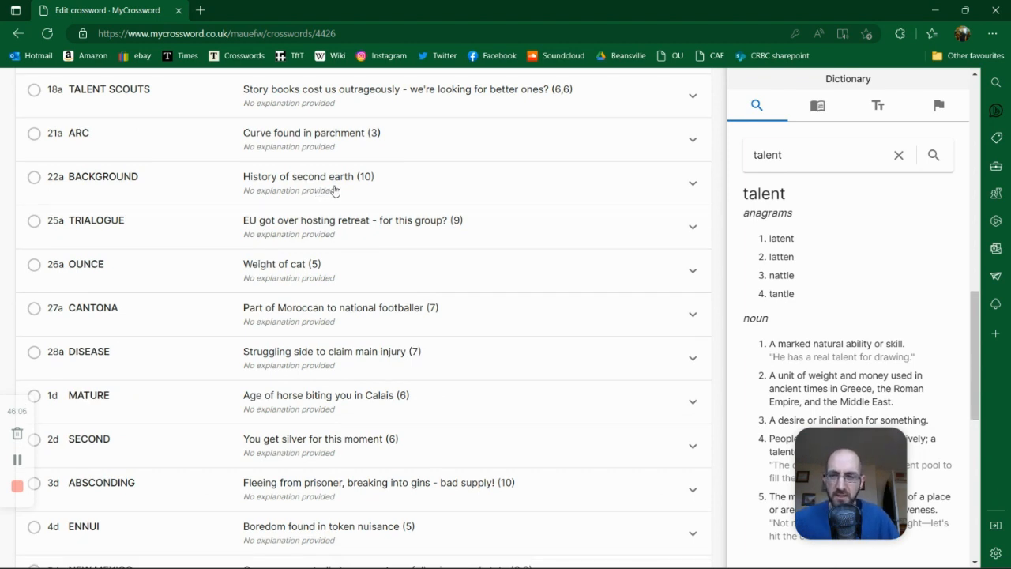
scroll(331, 229, down, 1)
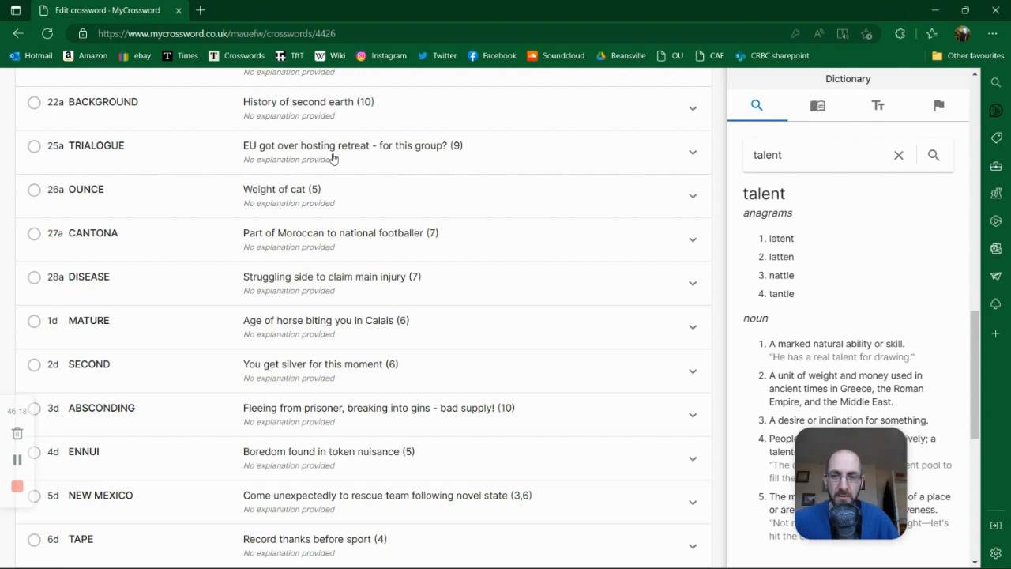
click(693, 154)
click(347, 262)
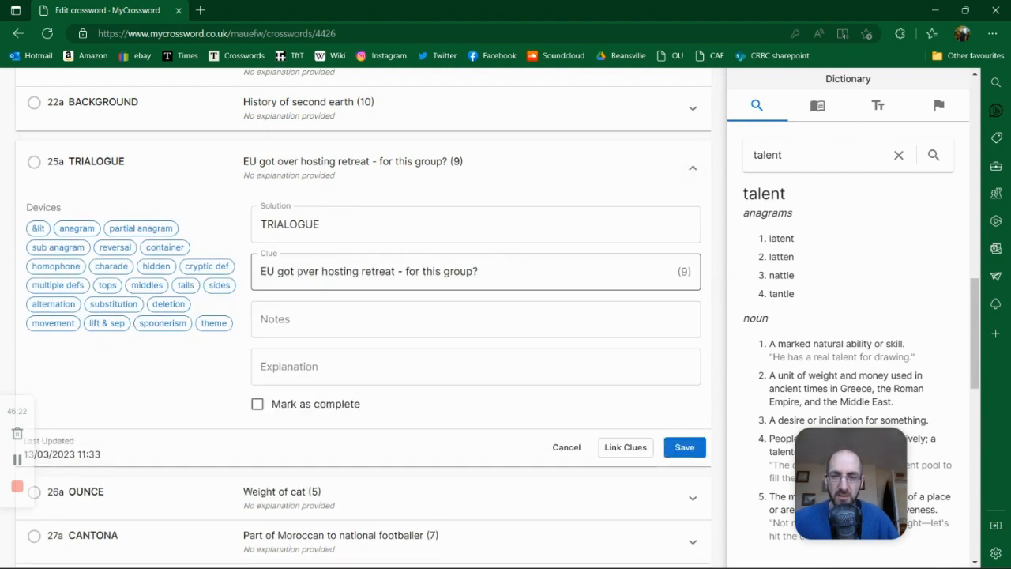
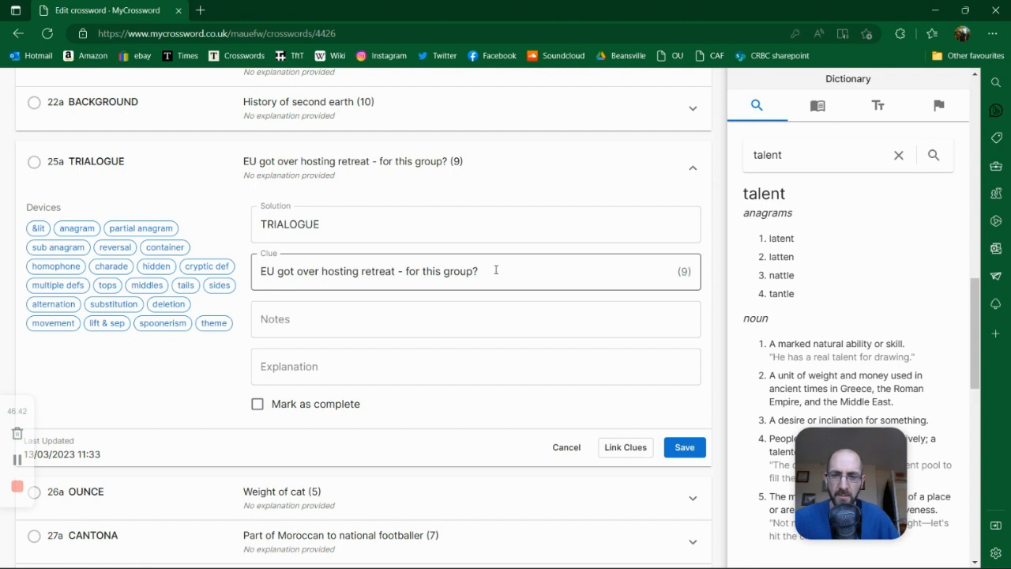
Step: Rewrite the 25 across clue as "Discussion retreat hosted by EU got rejected"
drag(495, 269, 267, 255)
text(Disc)
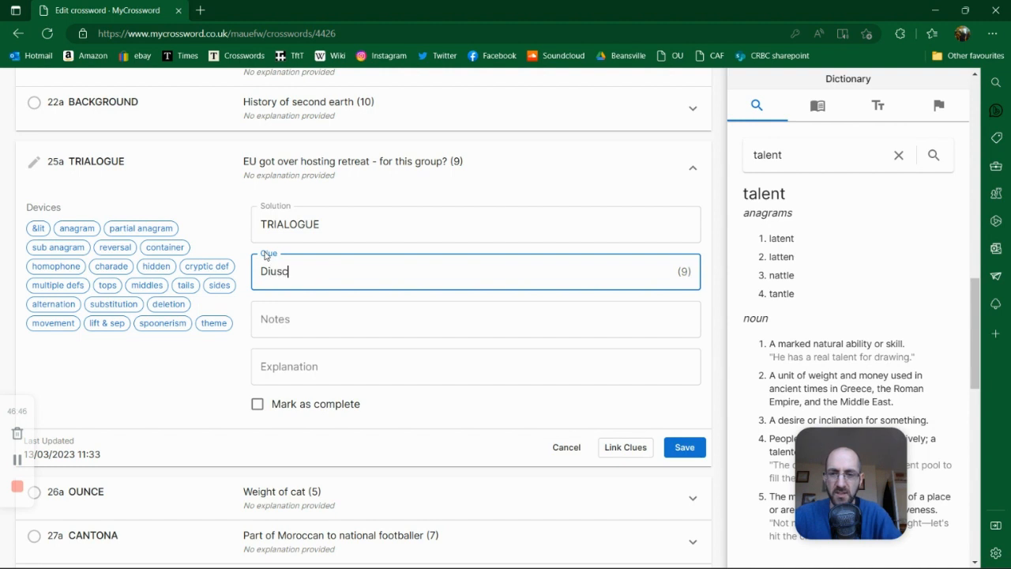
key(BackSpace)
key(BackSpace)
text(scussion retreat)
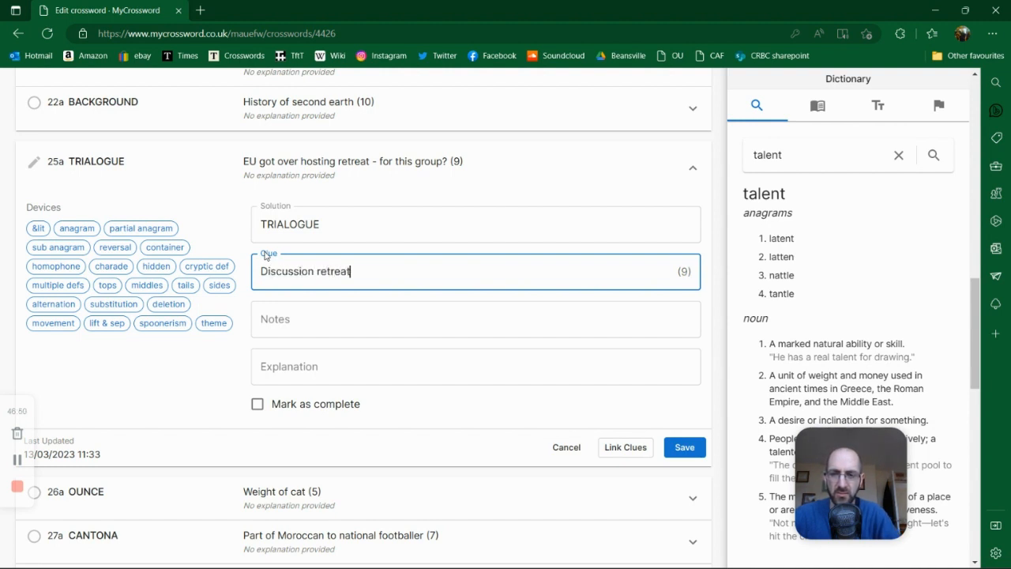
text( in EU got reject)
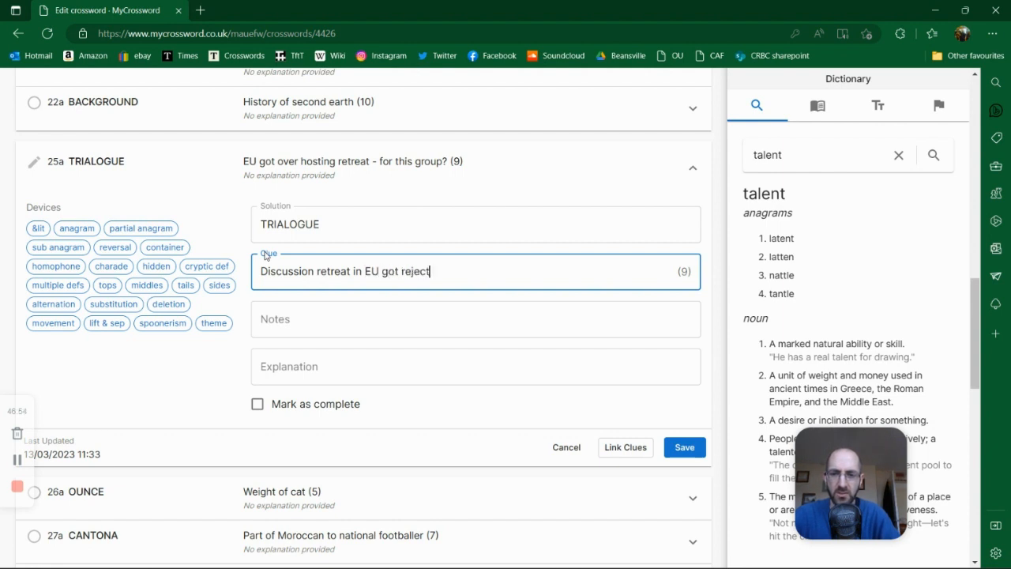
text(ed)
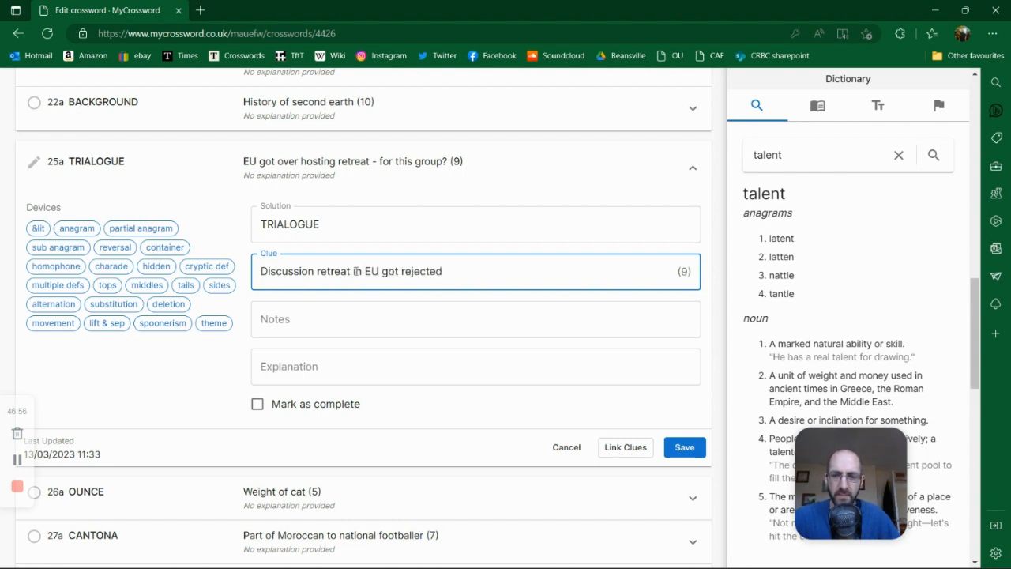
double_click(359, 272)
text(hosted by)
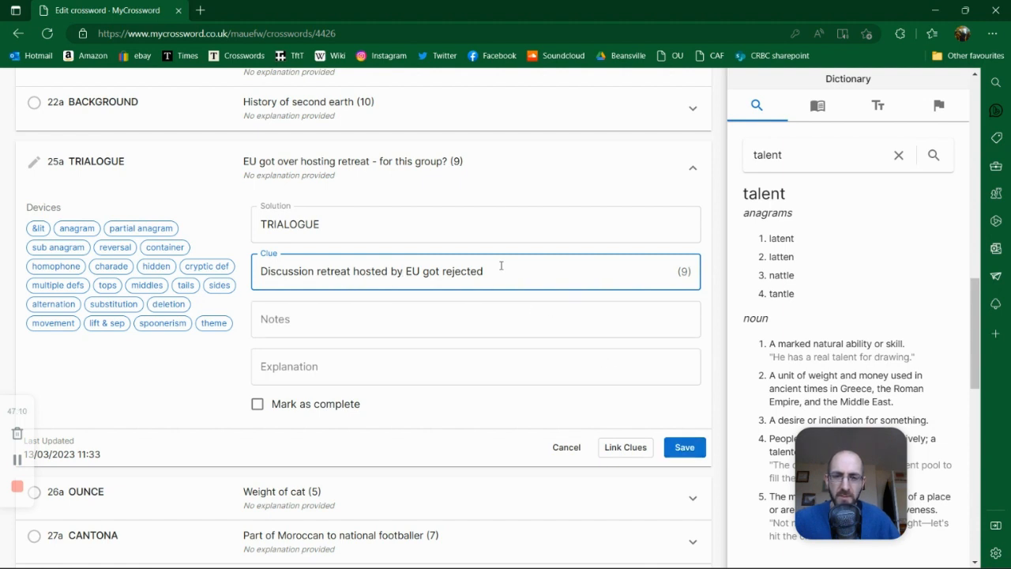
Step: Browse the reversal indicators for a word to replace "rejected" in the 25 across clue
click(938, 105)
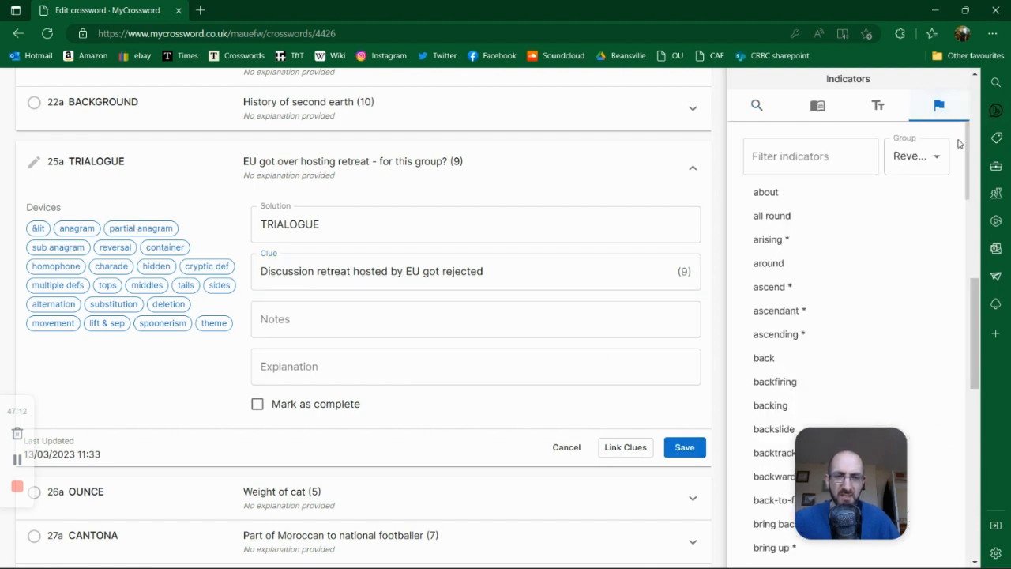
mouse_move(974, 316)
mouse_down()
mouse_move(974, 339)
mouse_move(974, 324)
mouse_up()
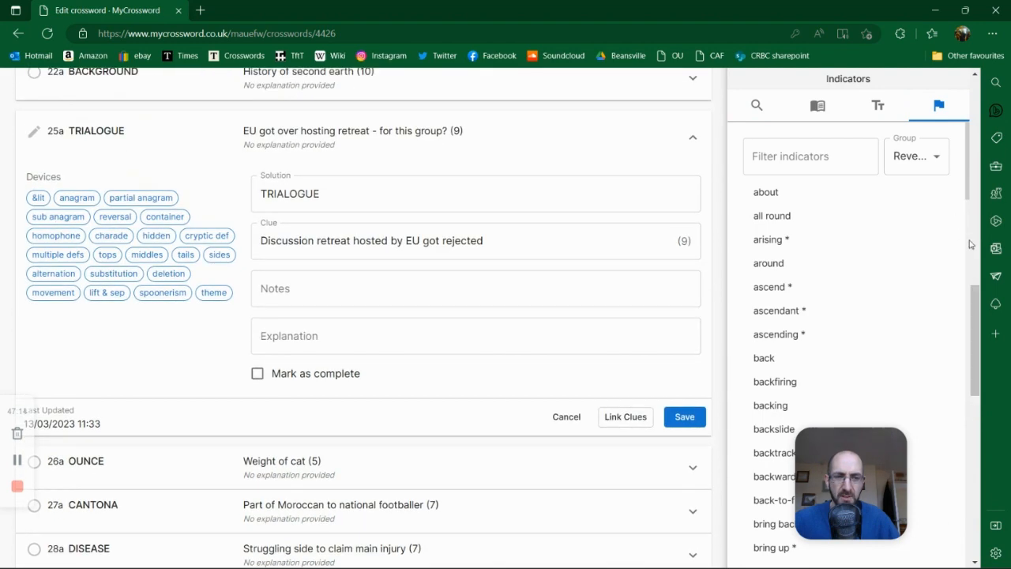
drag(968, 194, 957, 305)
scroll(955, 330, down, 1)
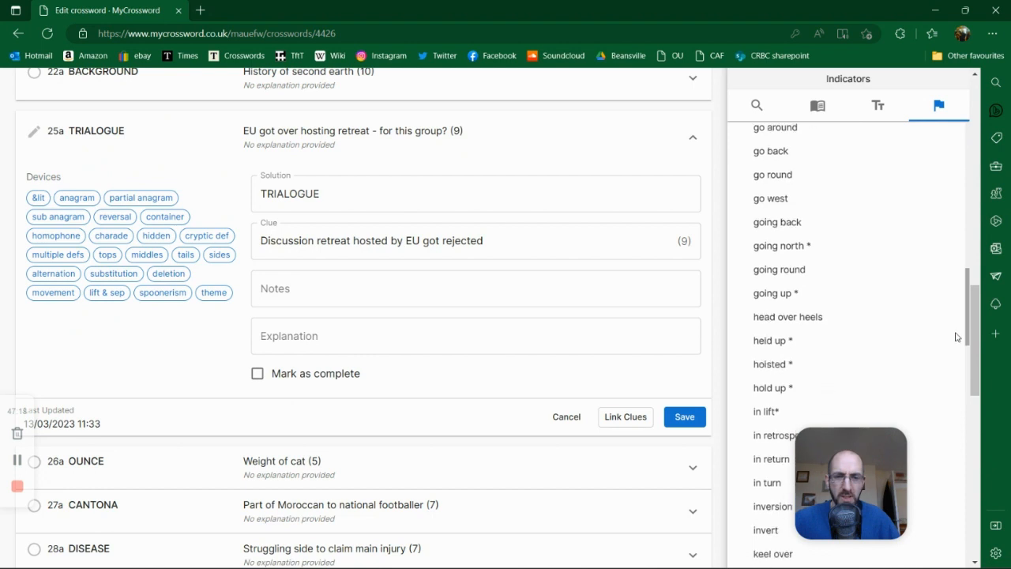
scroll(955, 337, down, 10)
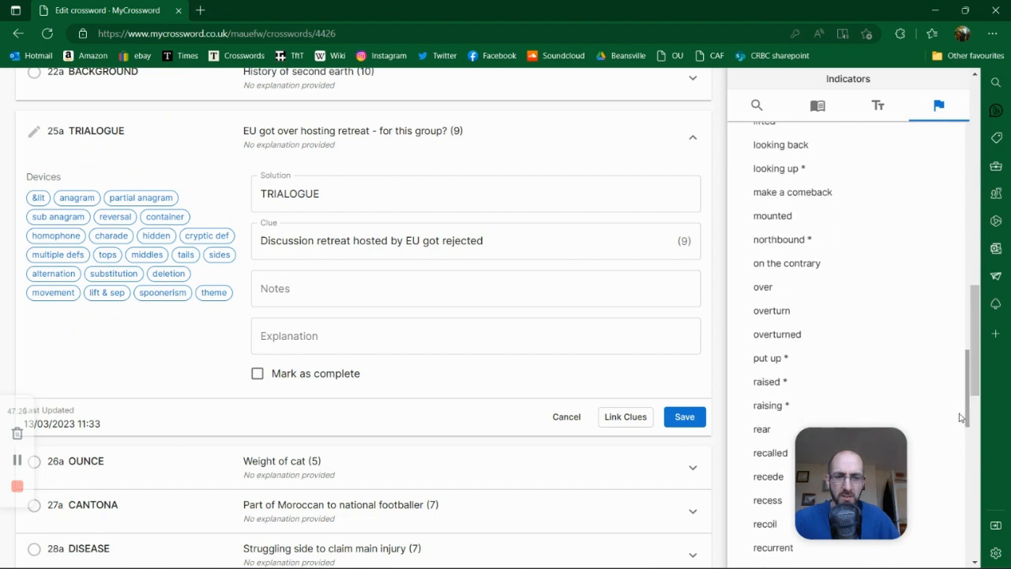
drag(967, 452, 979, 523)
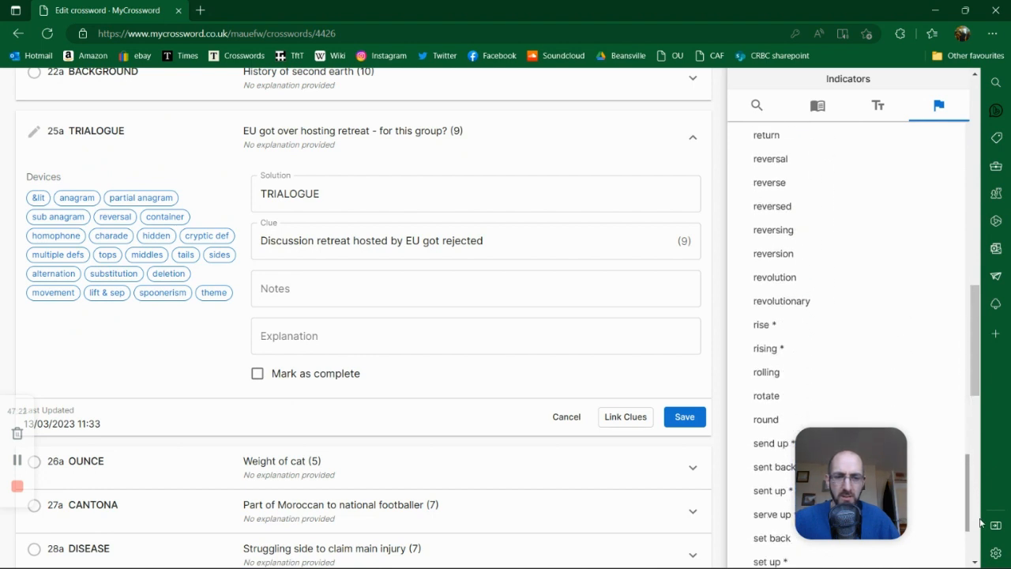
Step: Replace "rejected" with "brought back" at the end of the 25 across clue and save it
double_click(444, 240)
text(brough)
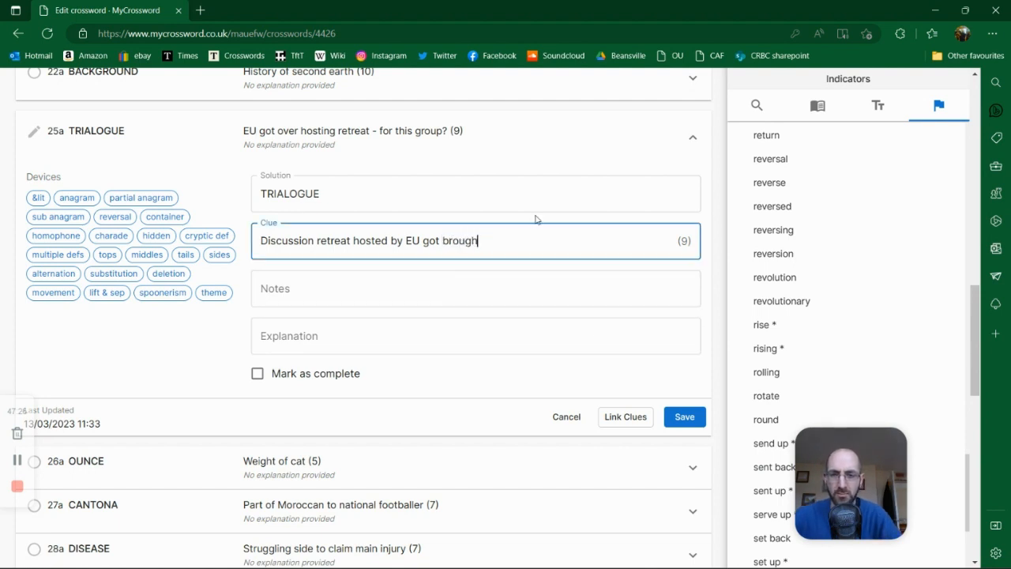
text(t back)
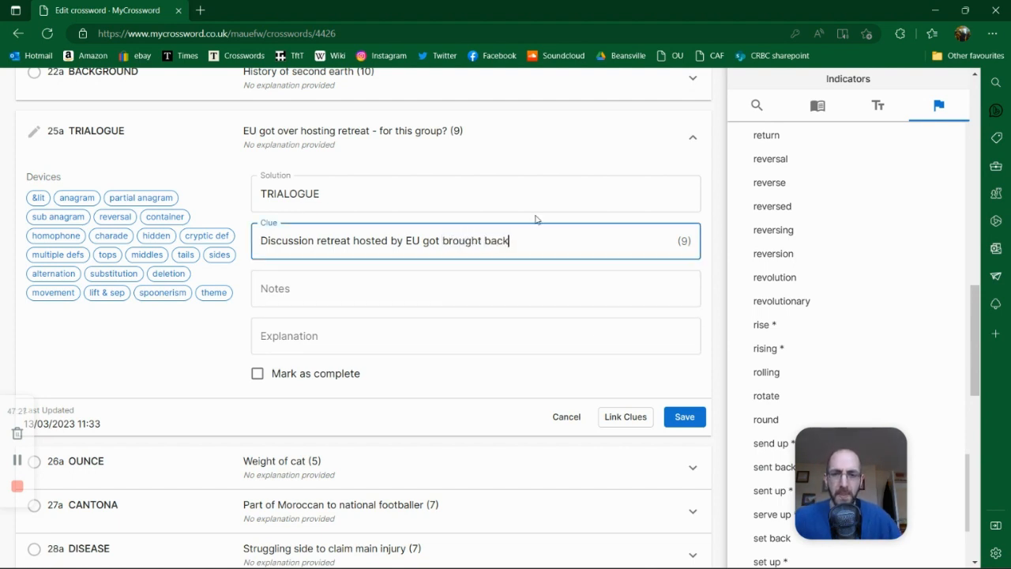
click(679, 416)
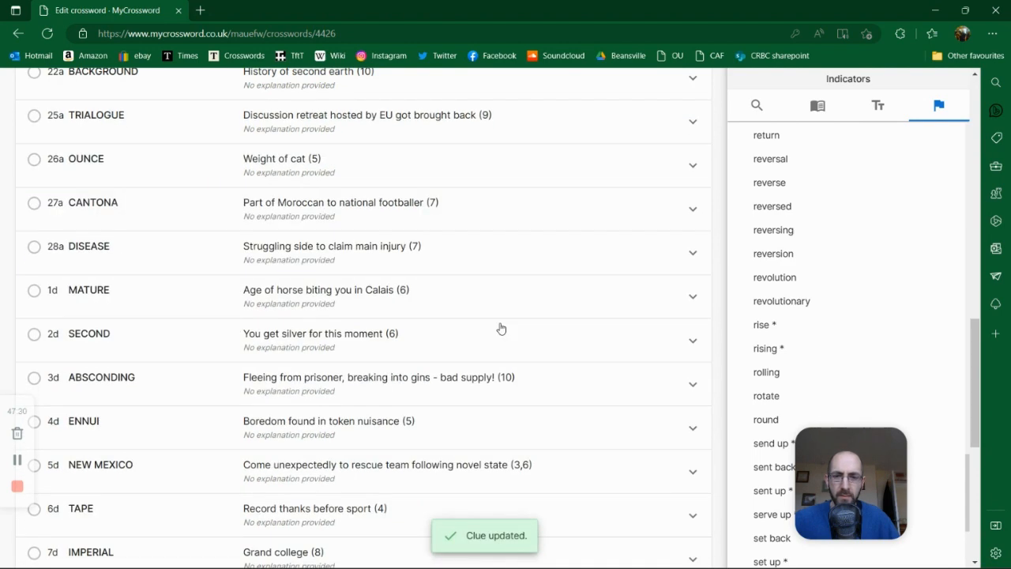
Step: Open the 27 across CANTONA clue for editing and clear its existing text
scroll(398, 278, up, 1)
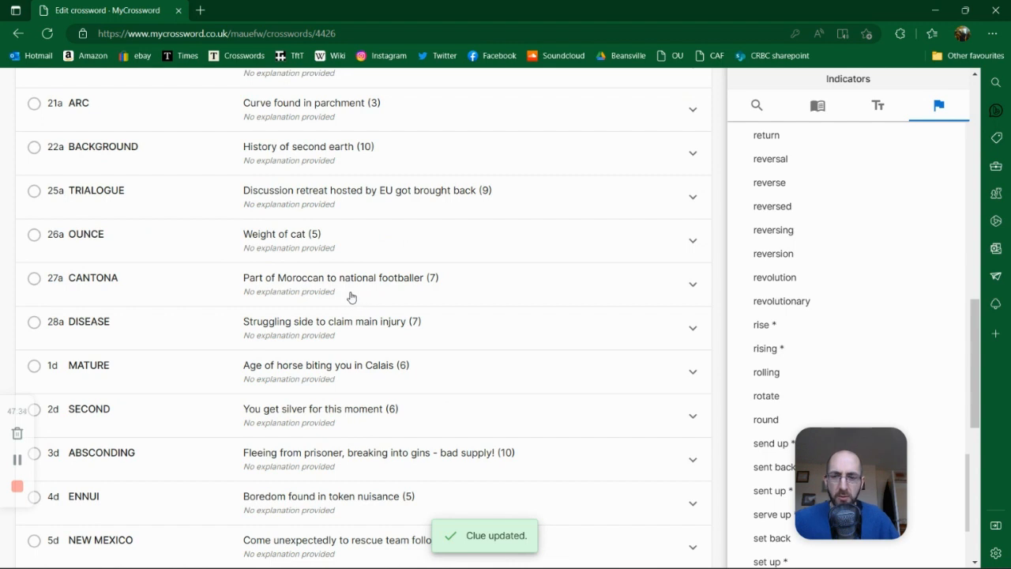
click(544, 297)
scroll(379, 320, down, 1)
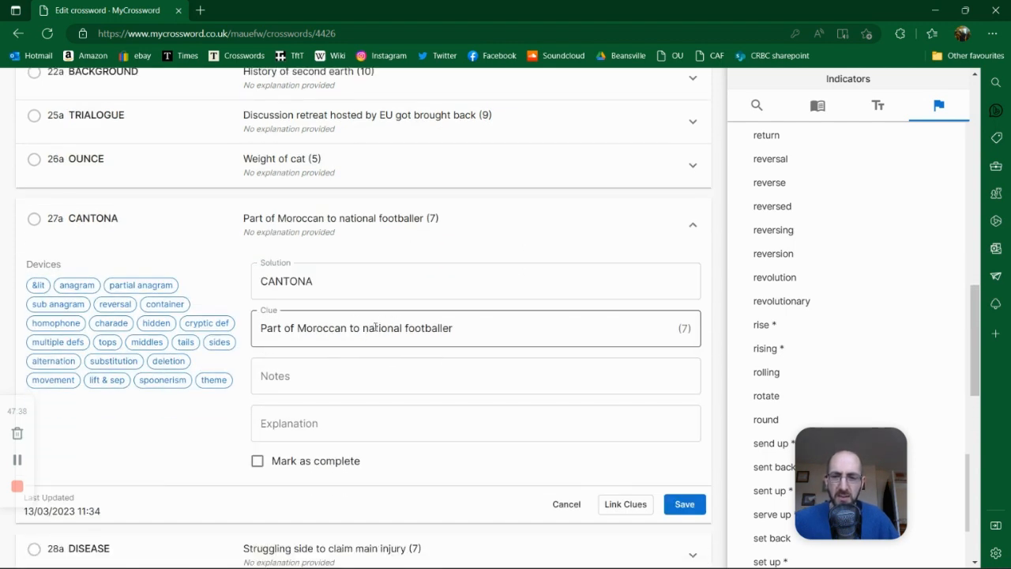
drag(295, 328, 246, 330)
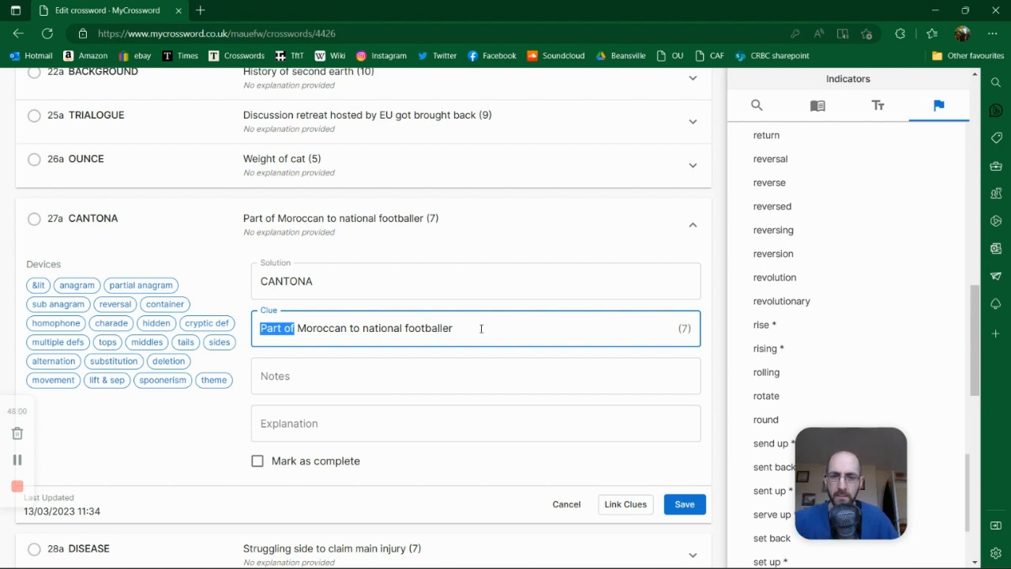
click(481, 328)
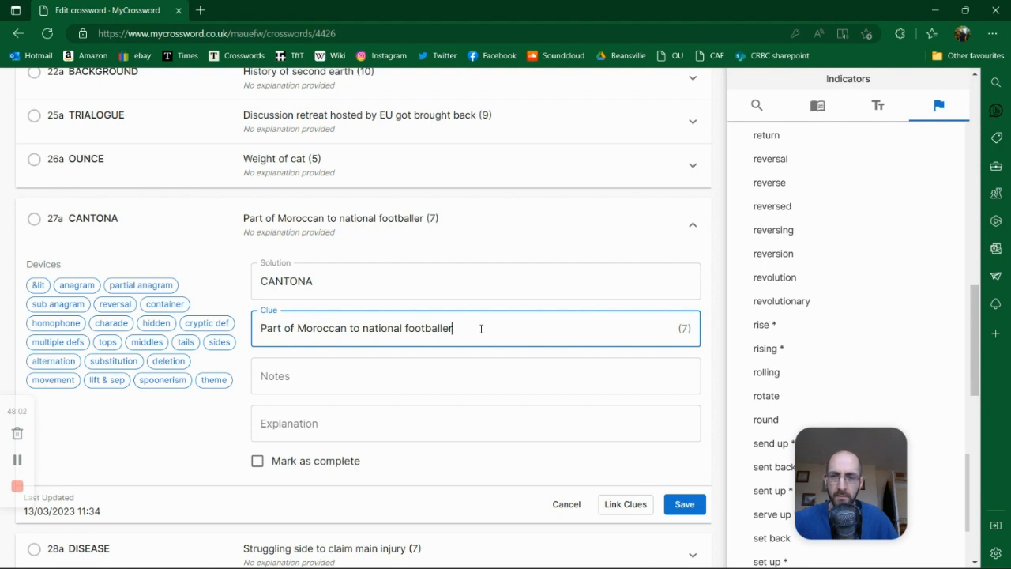
drag(480, 328, 249, 324)
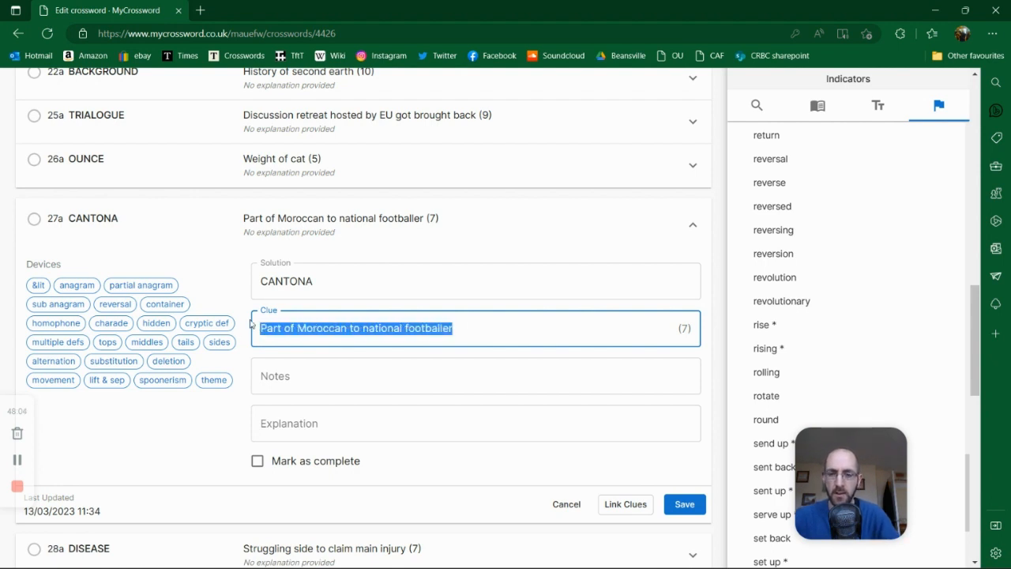
key(BackSpace)
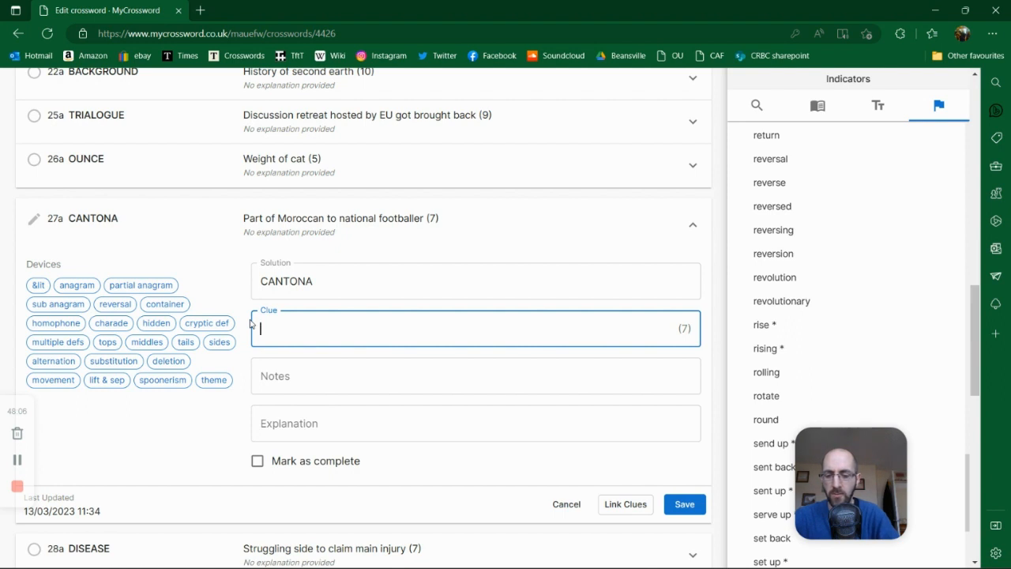
Step: Draft the 27 across clue as "May - not a ? Manchester United legend", with the question mark as indicator placeholder
text(May)
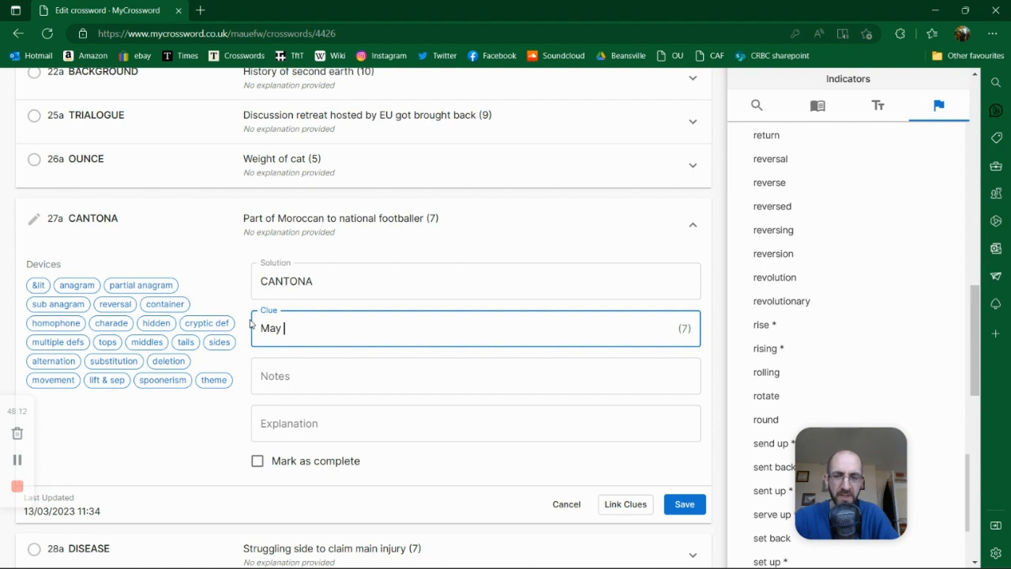
text(- not)
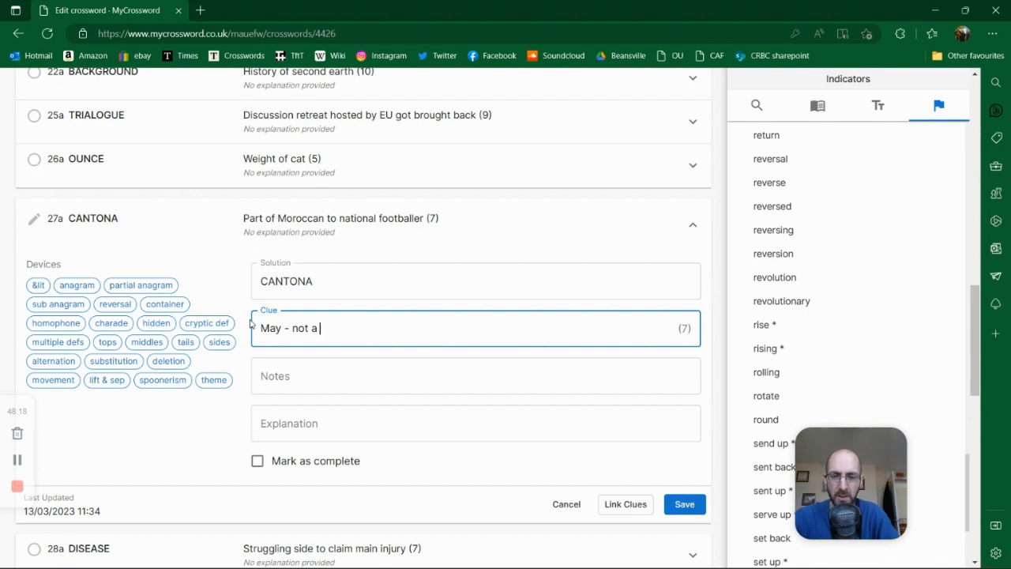
text(a )
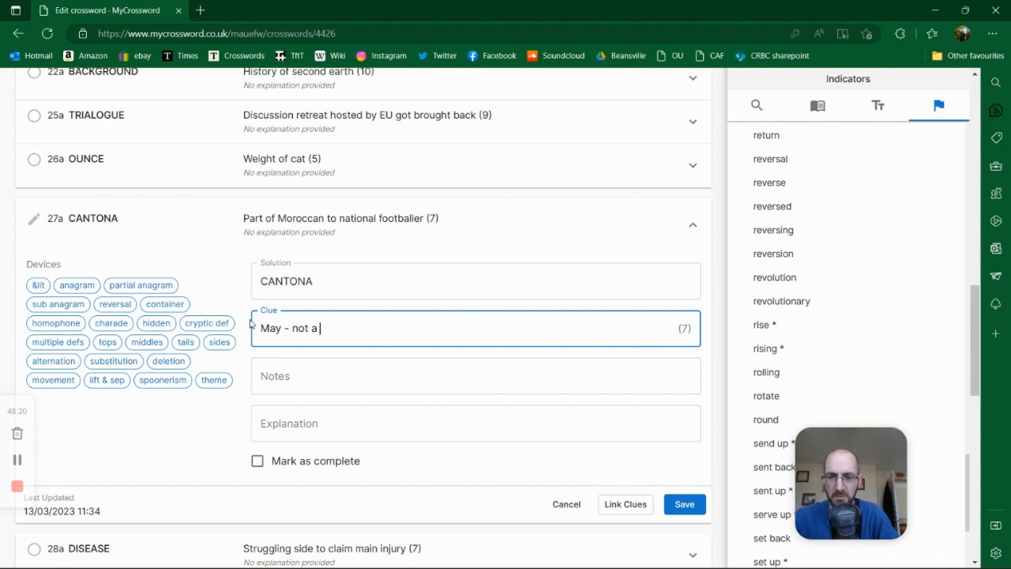
text(? )
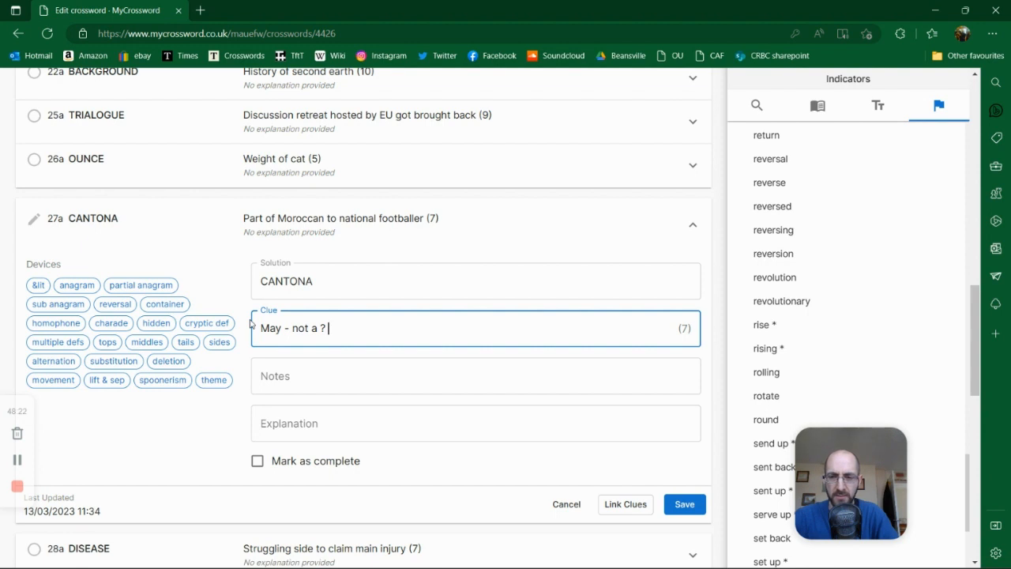
text(Manchester Unit)
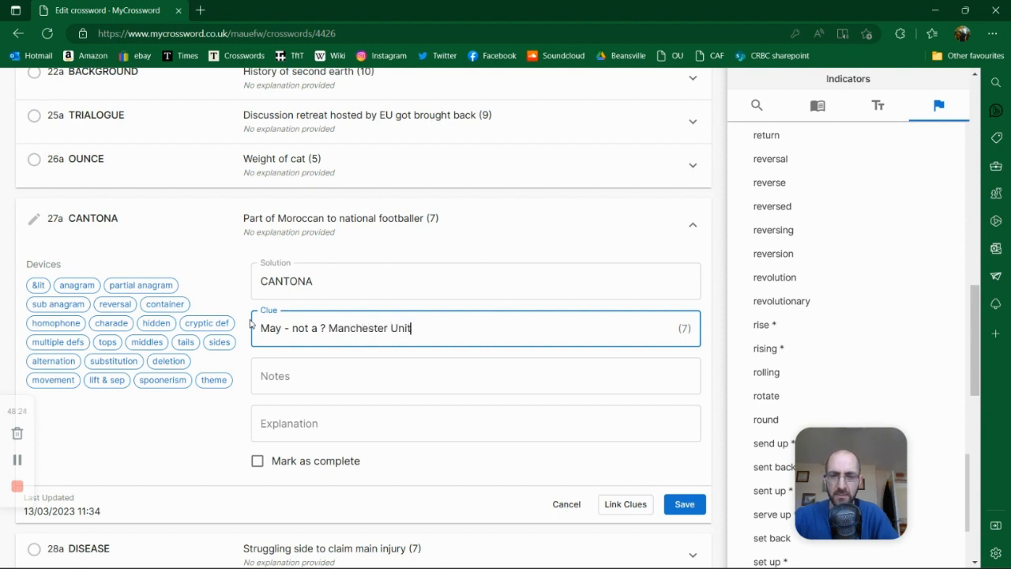
text(ed legend)
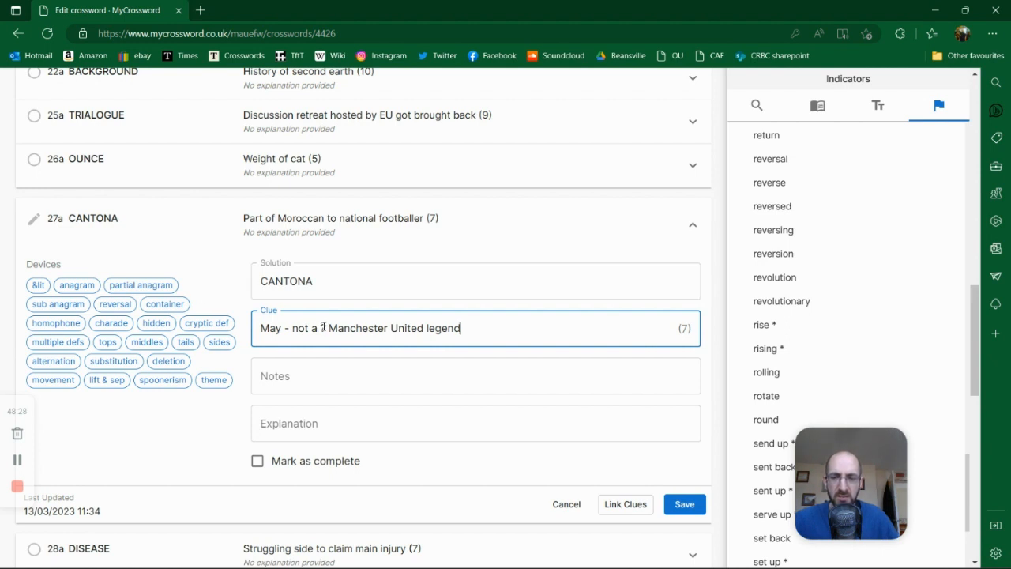
text(?)
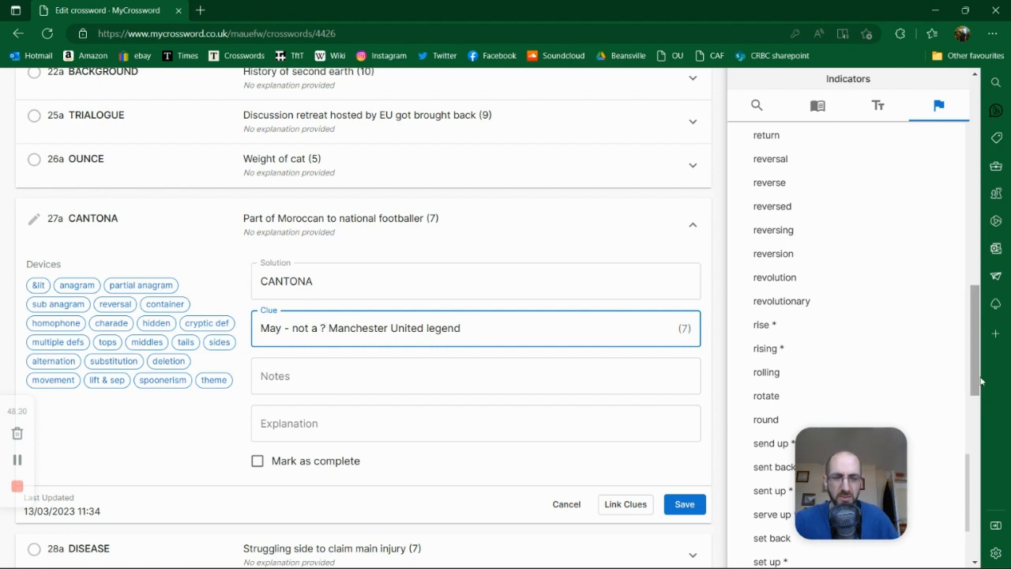
Step: Switch the indicator list from the reversal group to the anagram group
drag(967, 473, 974, 139)
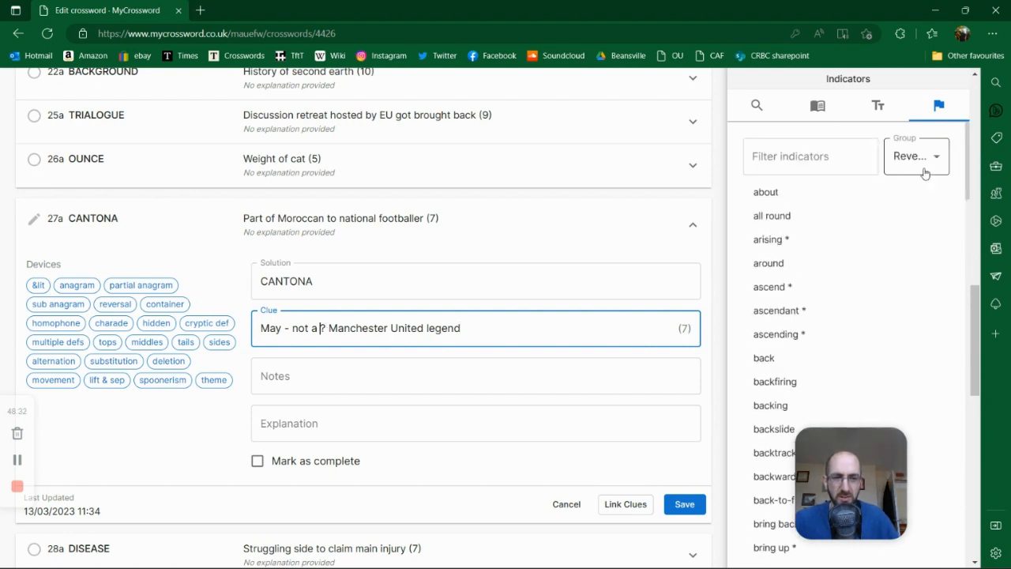
click(914, 153)
click(913, 133)
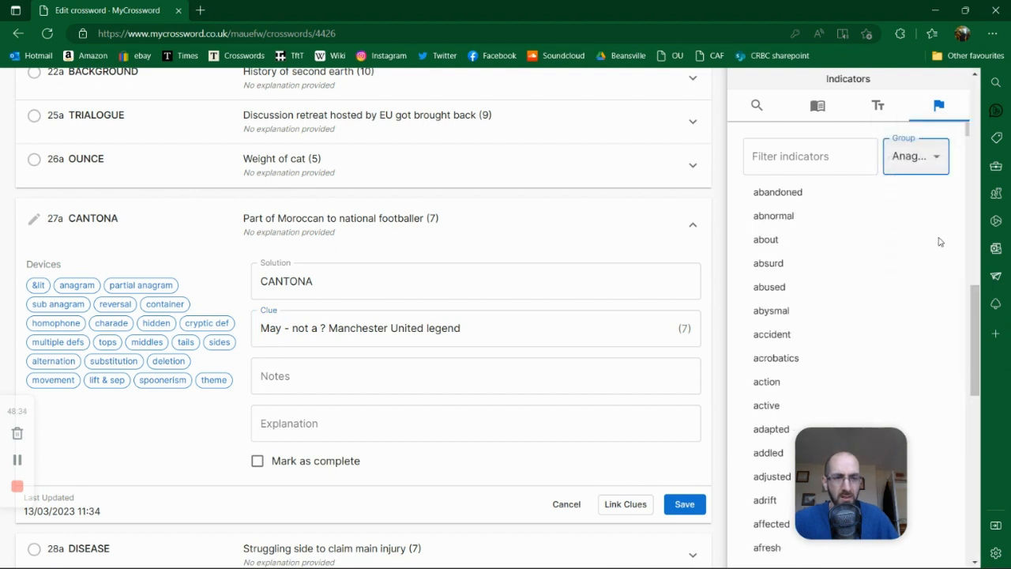
Step: Replace the question mark placeholder in the 27 across clue with the anagram indicator "different" and save the clue
drag(973, 130, 970, 237)
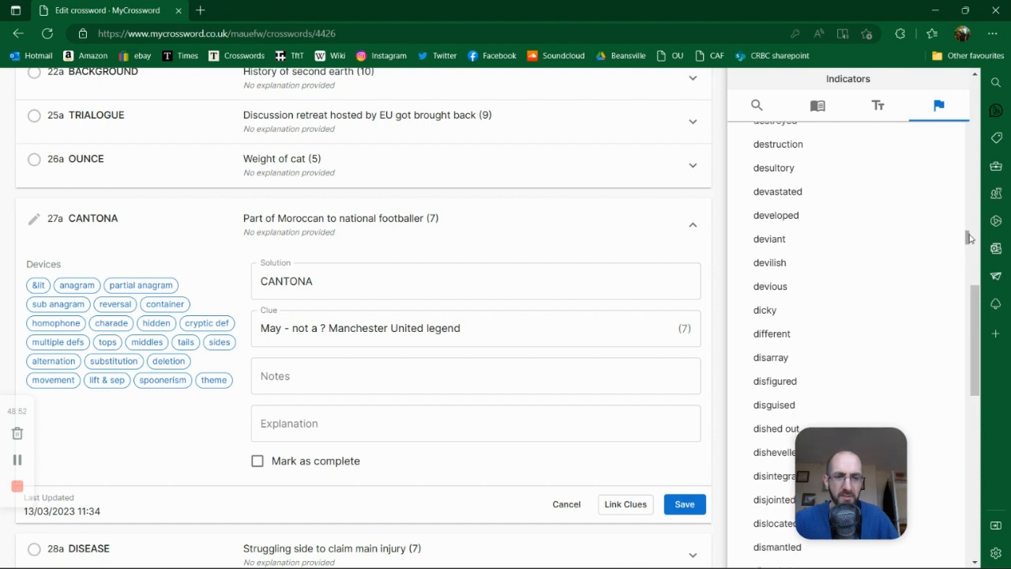
drag(971, 240, 976, 257)
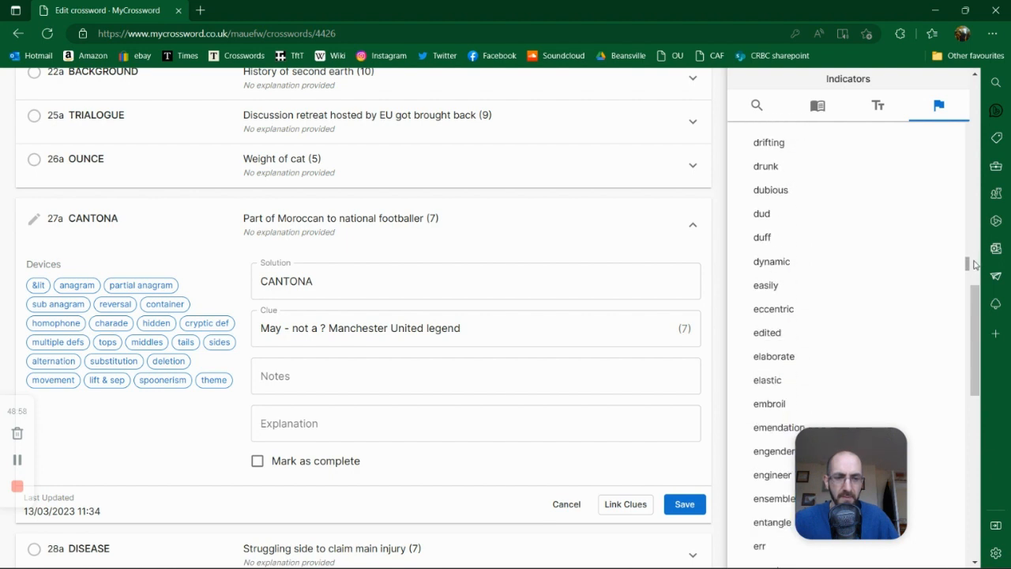
drag(975, 264, 970, 375)
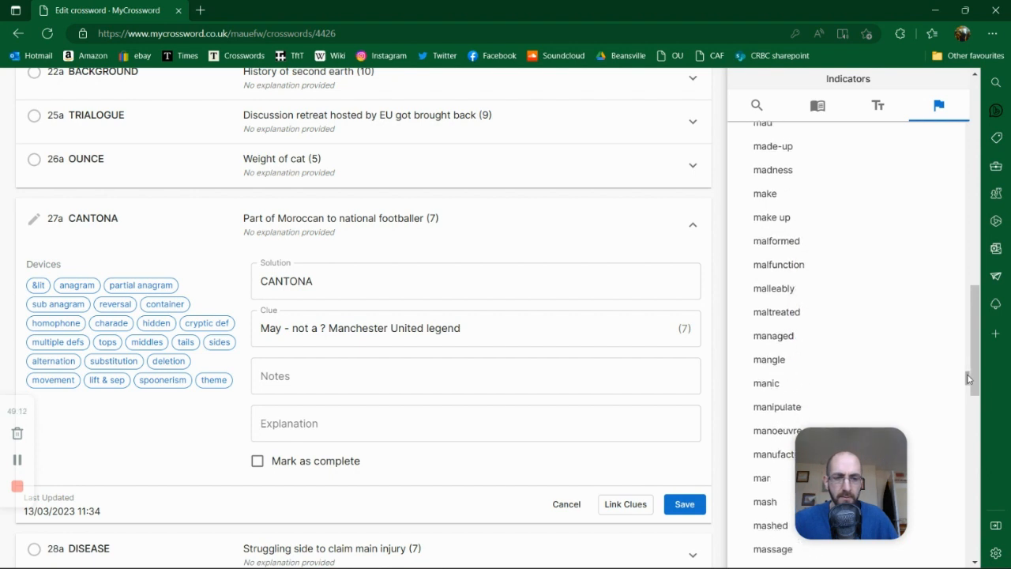
drag(968, 381, 966, 458)
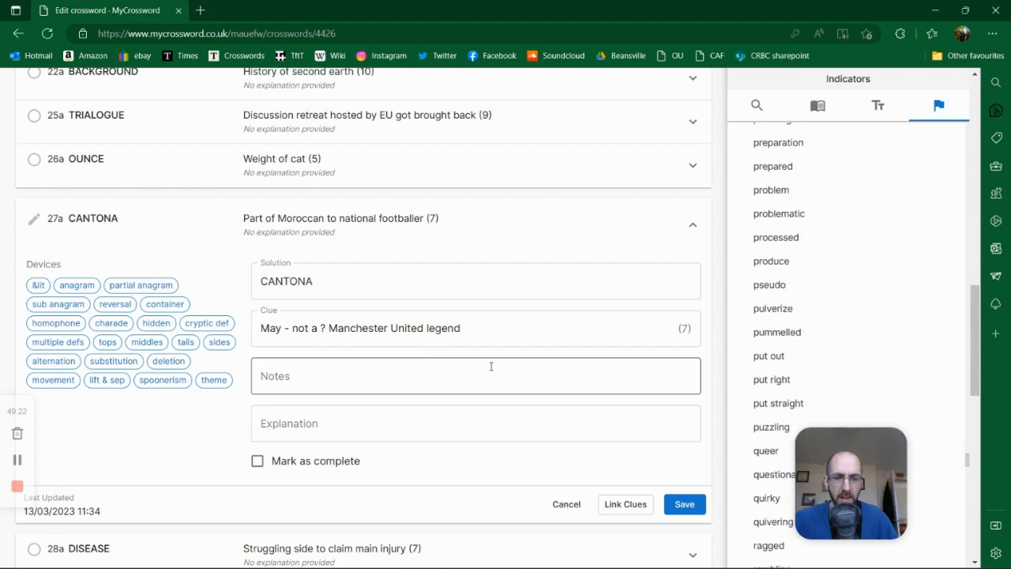
double_click(324, 327)
text(different)
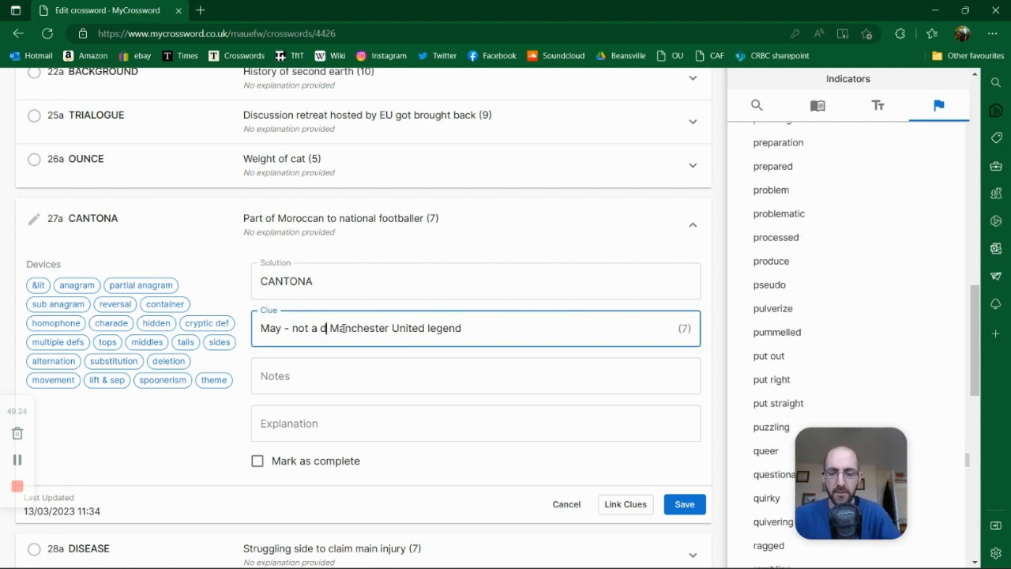
click(684, 504)
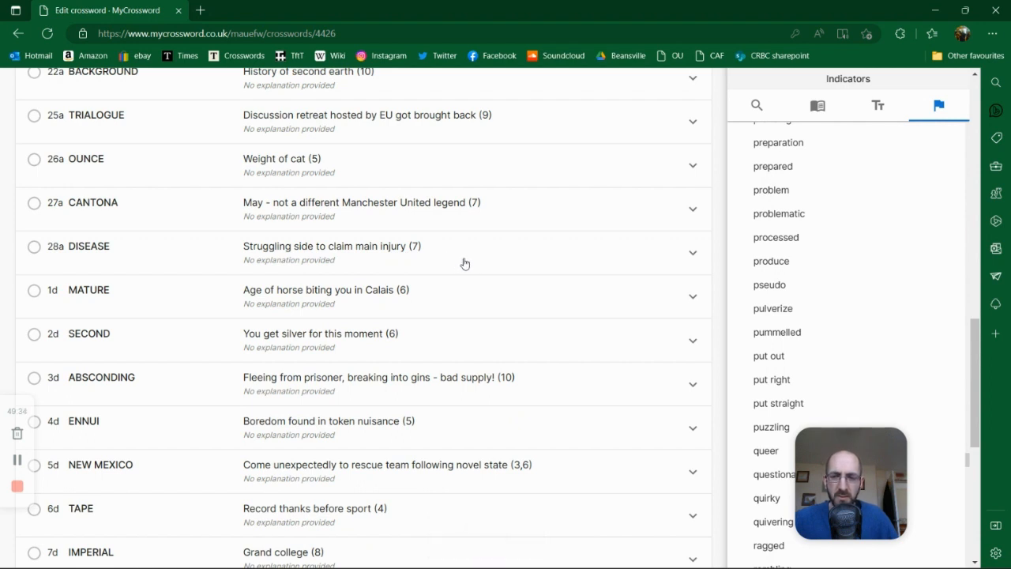
Step: Reword the 28 across DISEASE clue to start "Side struggling to" and remove the word "claim"
click(333, 258)
drag(320, 371, 260, 372)
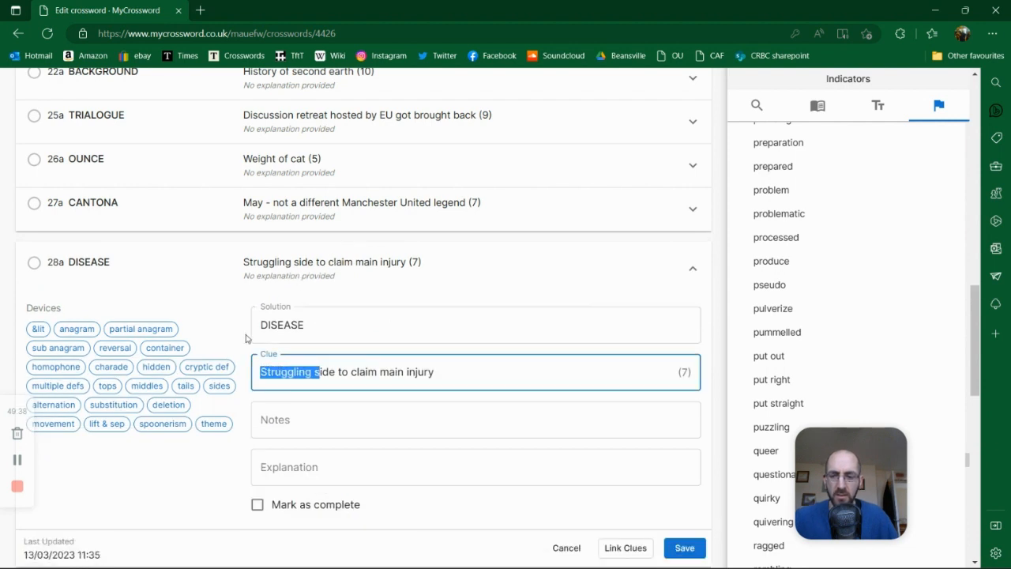
text(Side )
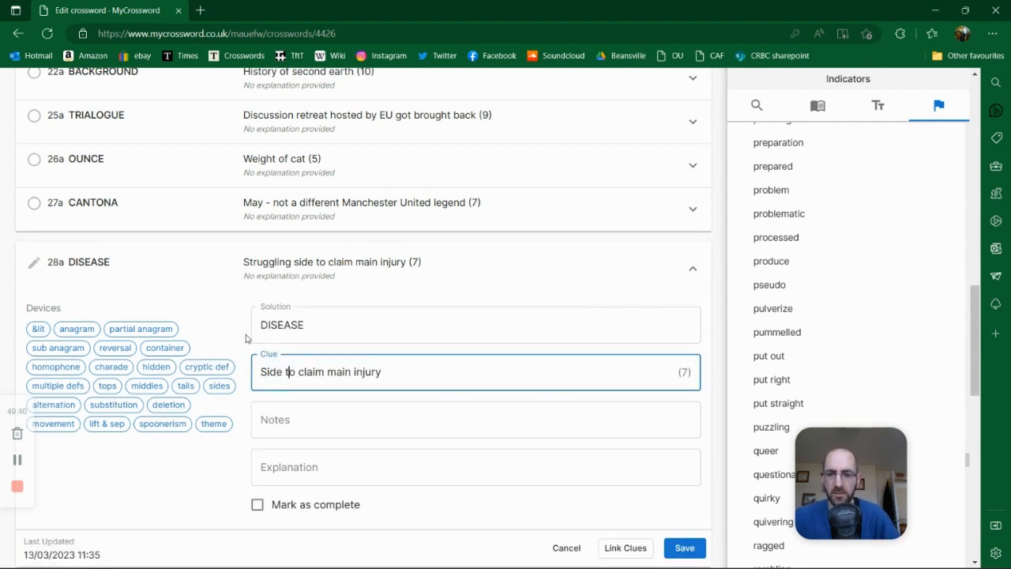
text(struggling)
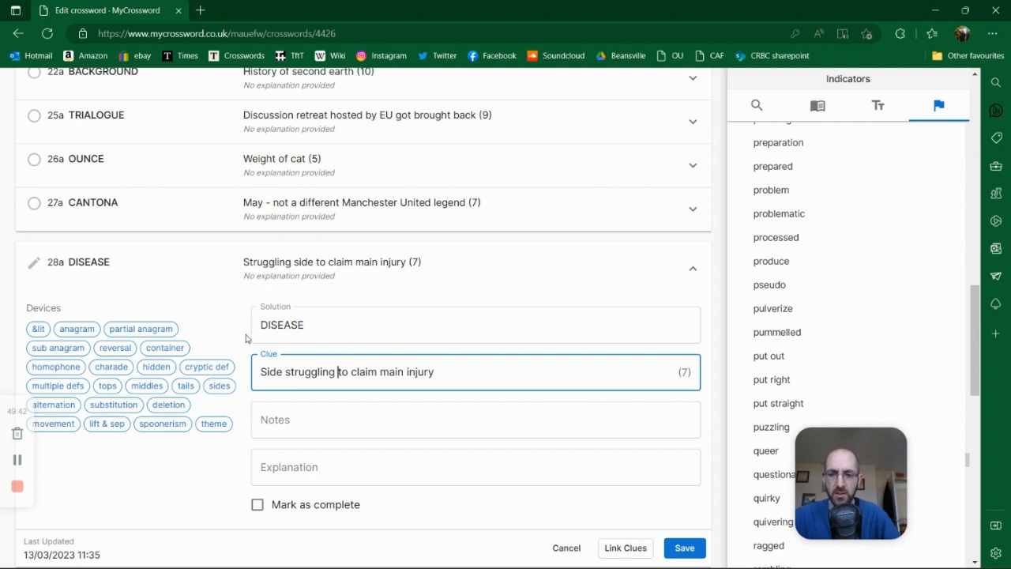
key(ctrl+Right)
key(ctrl+shift+Right)
key(BackSpace)
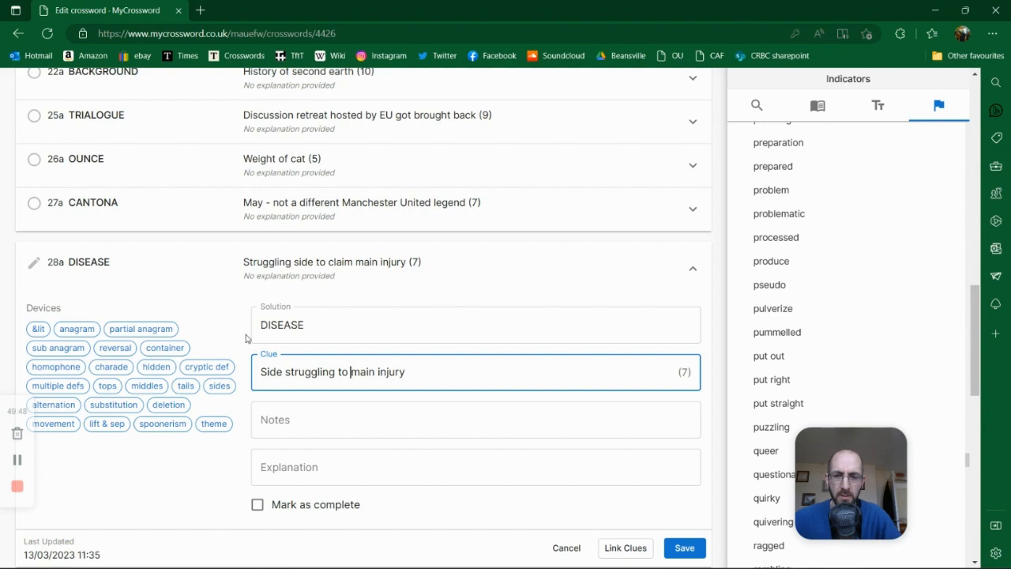
Step: Switch the indicator list from the anagram group to the container group and look through its entries
scroll(977, 247, up, 2)
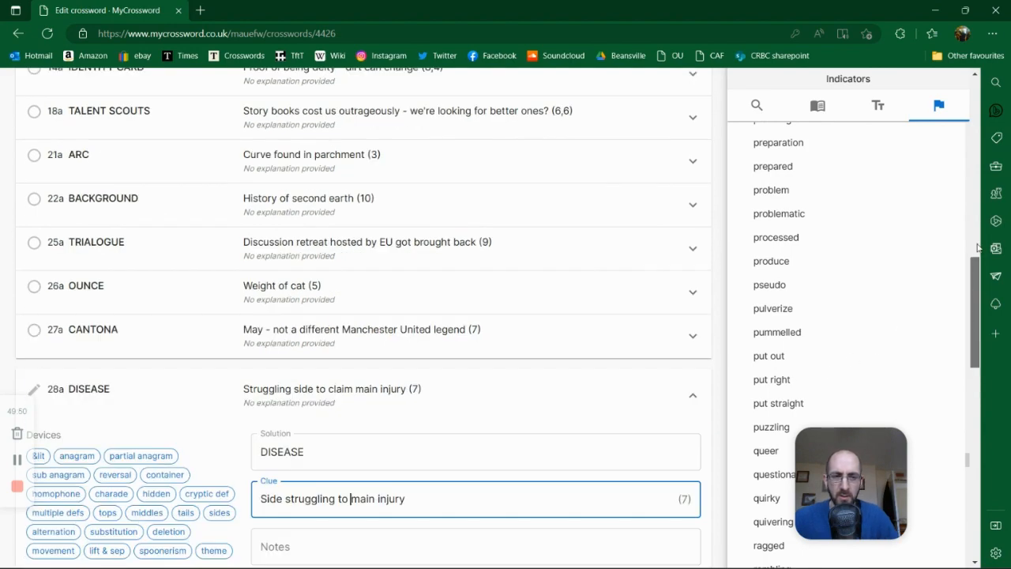
scroll(977, 247, up, 4)
scroll(976, 356, down, 6)
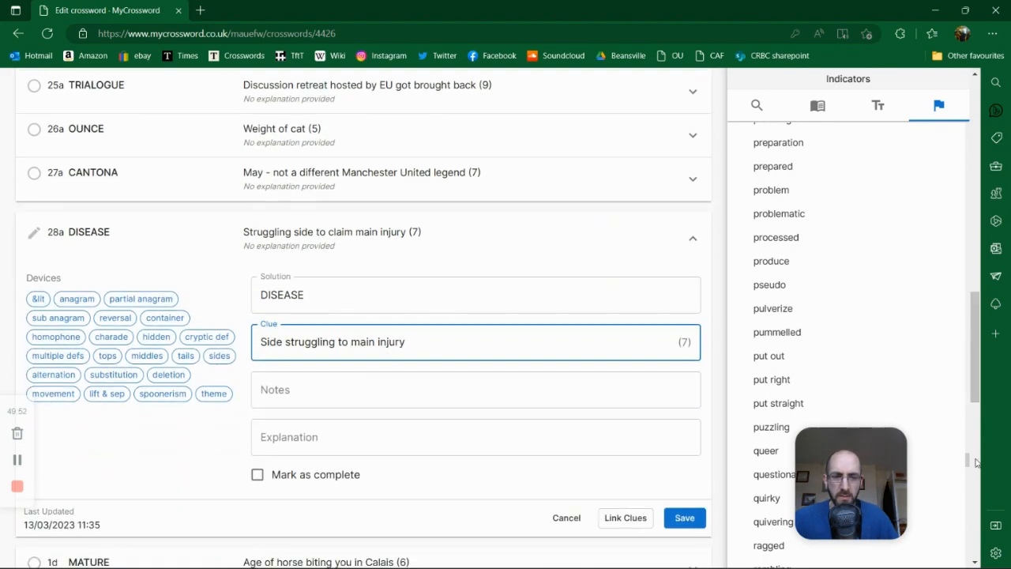
drag(977, 462, 954, 143)
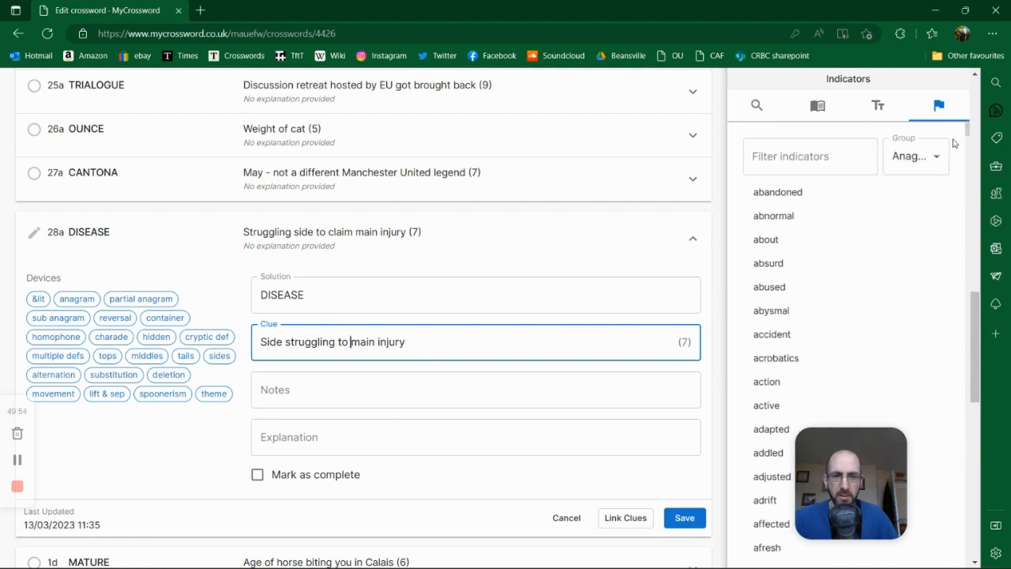
click(939, 156)
click(937, 200)
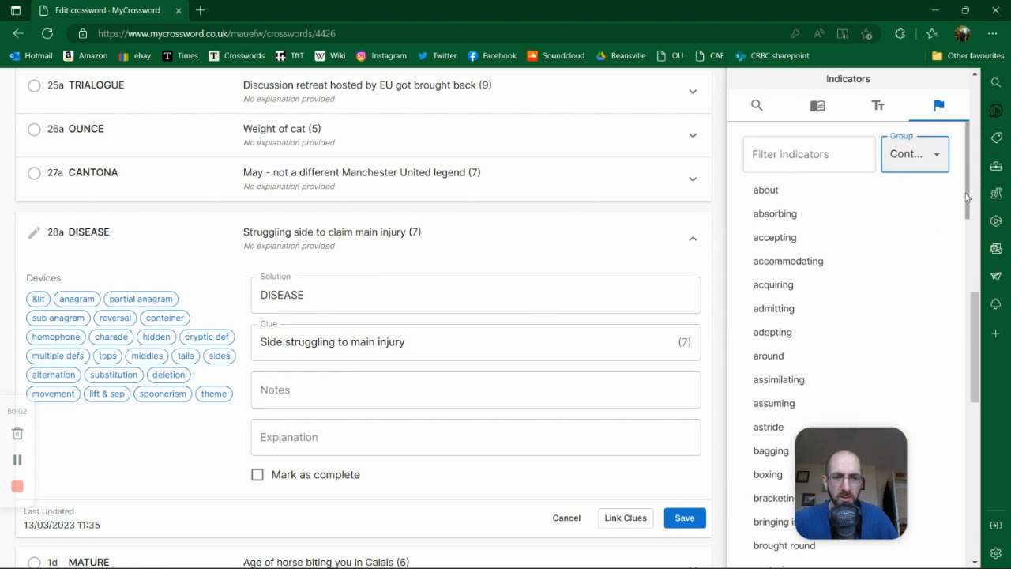
drag(969, 196, 930, 356)
Step: Insert "accept" before "main injury" in the 28 across clue and save it
click(351, 342)
text(accept)
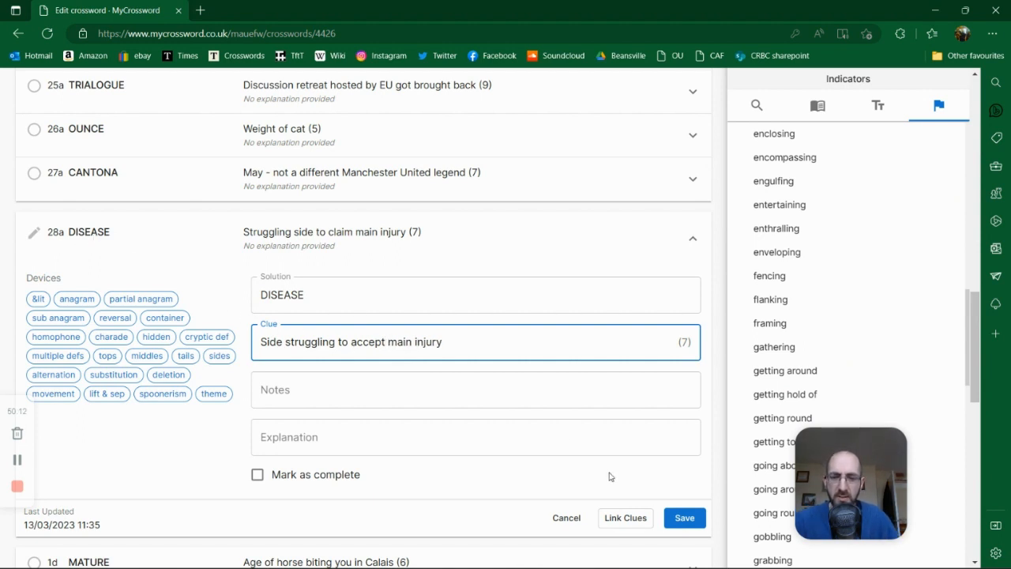
click(684, 517)
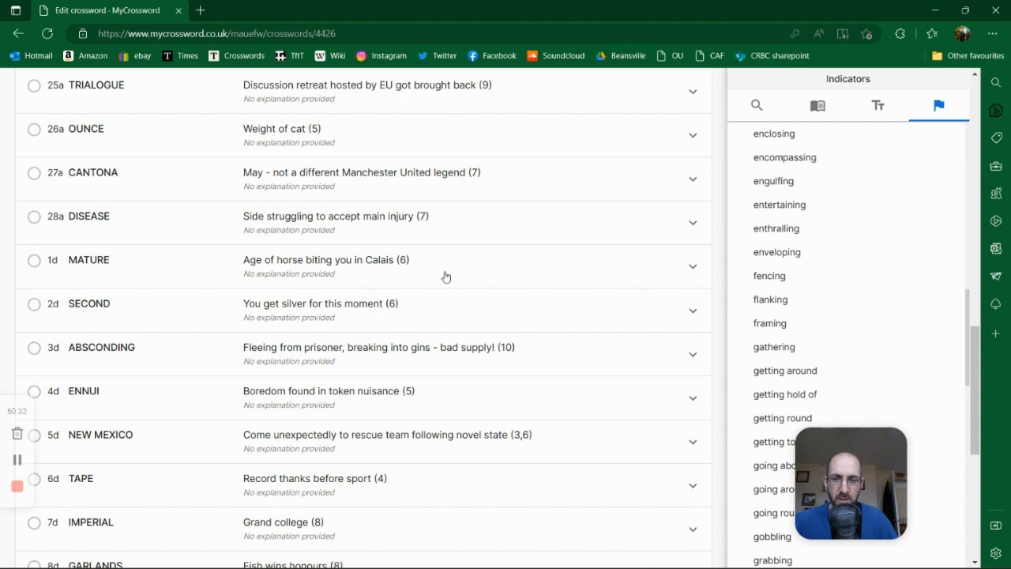
Step: Bring up the dictionary search, then change the 1 down MATURE clue to "Get on horse biting you in Calais" and save it
click(760, 118)
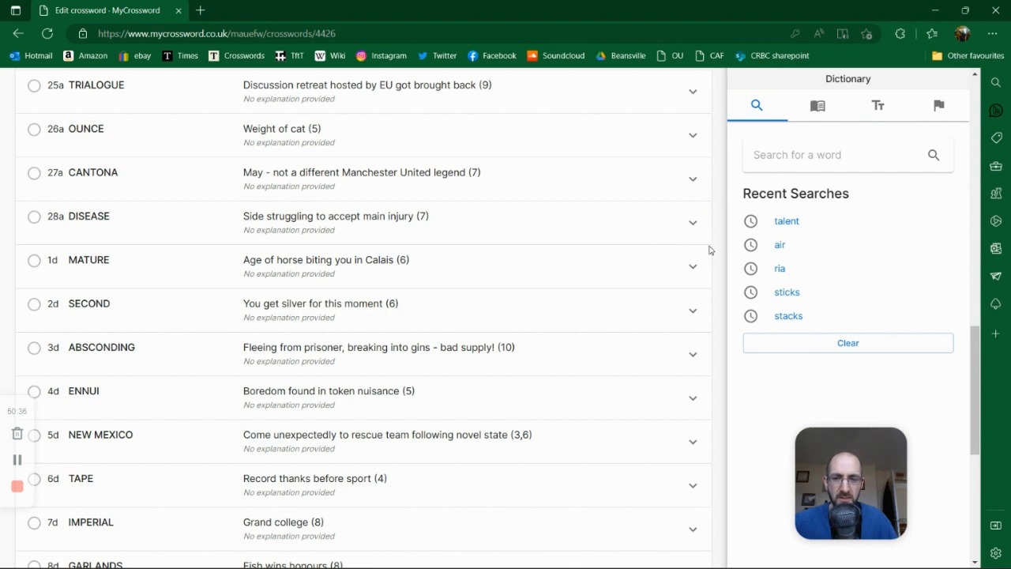
click(689, 270)
drag(290, 385, 253, 372)
text(Get on horse biting you in Calais)
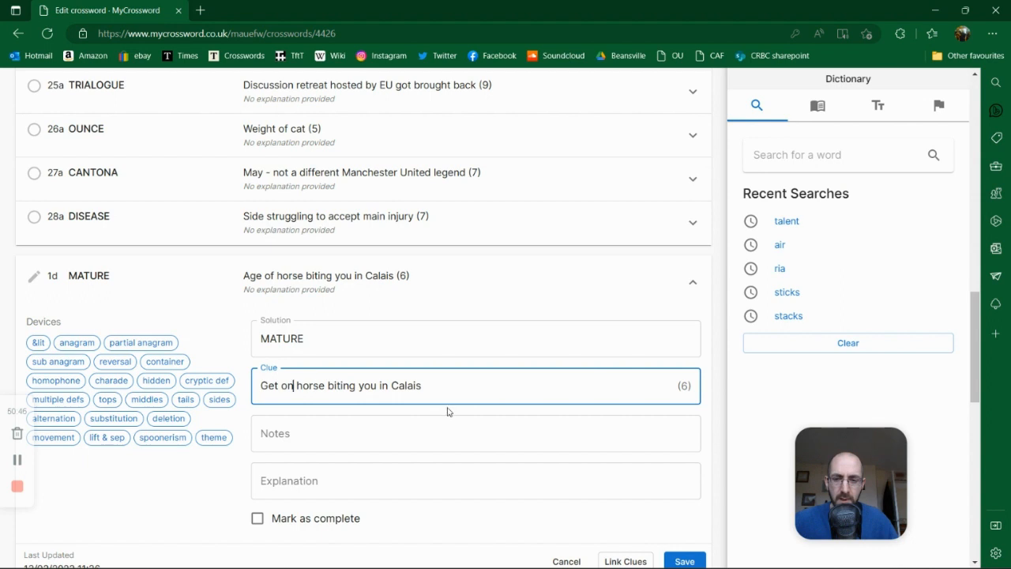
click(327, 385)
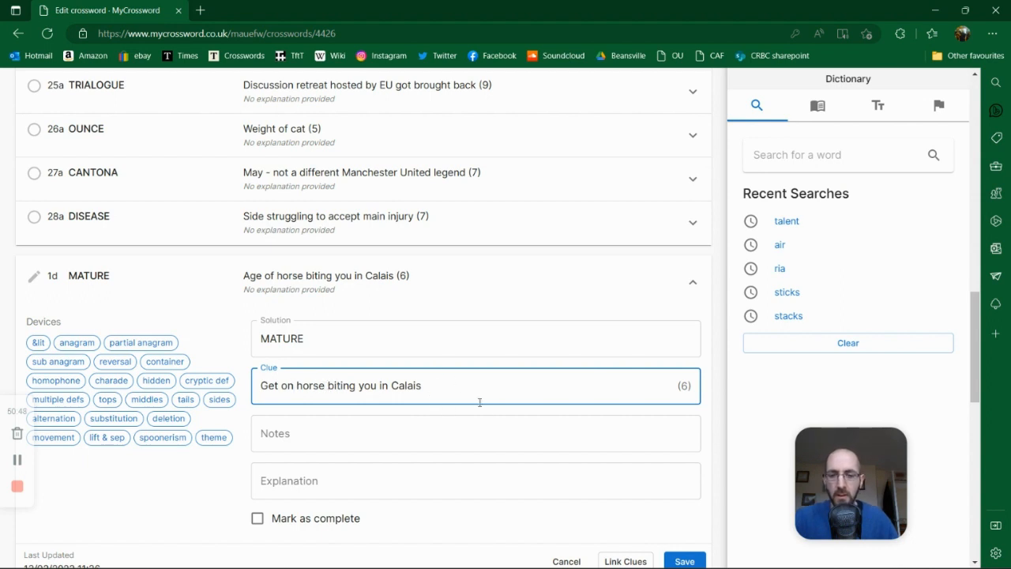
text(,)
key(BackSpace)
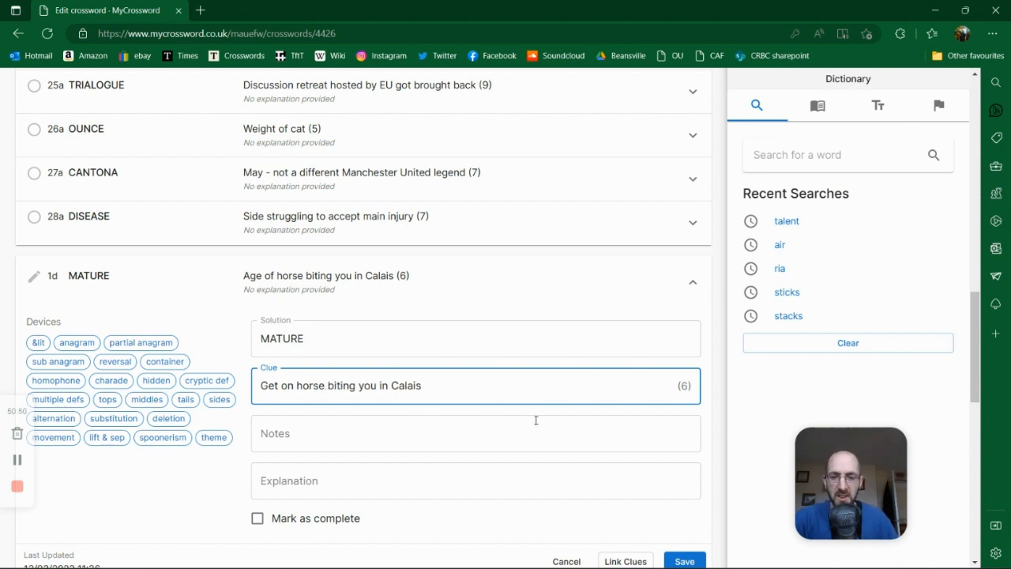
click(686, 561)
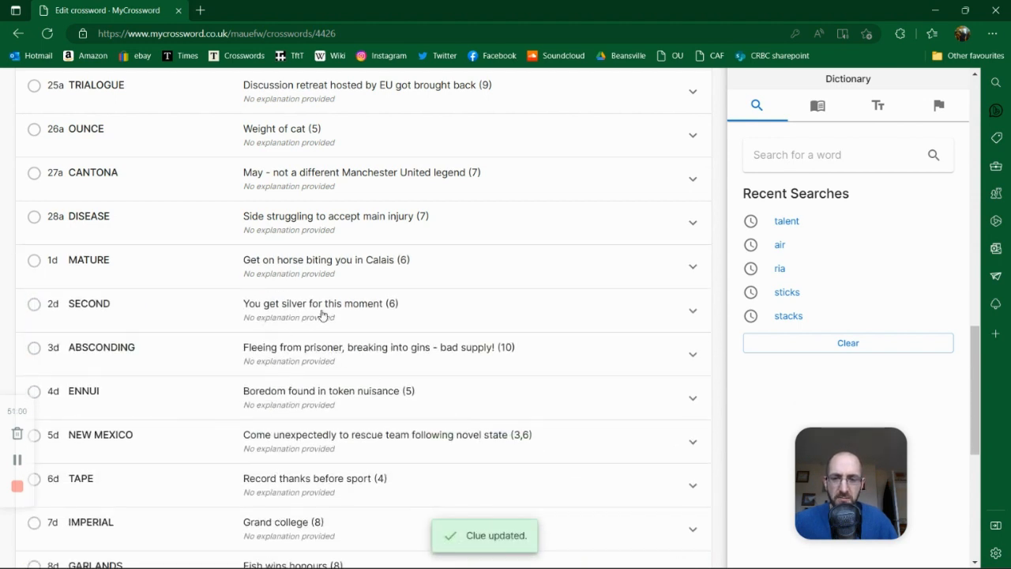
Step: Change the 2 down SECOND clue to "One gets silver for this moment" and save it
scroll(300, 319, down, 1)
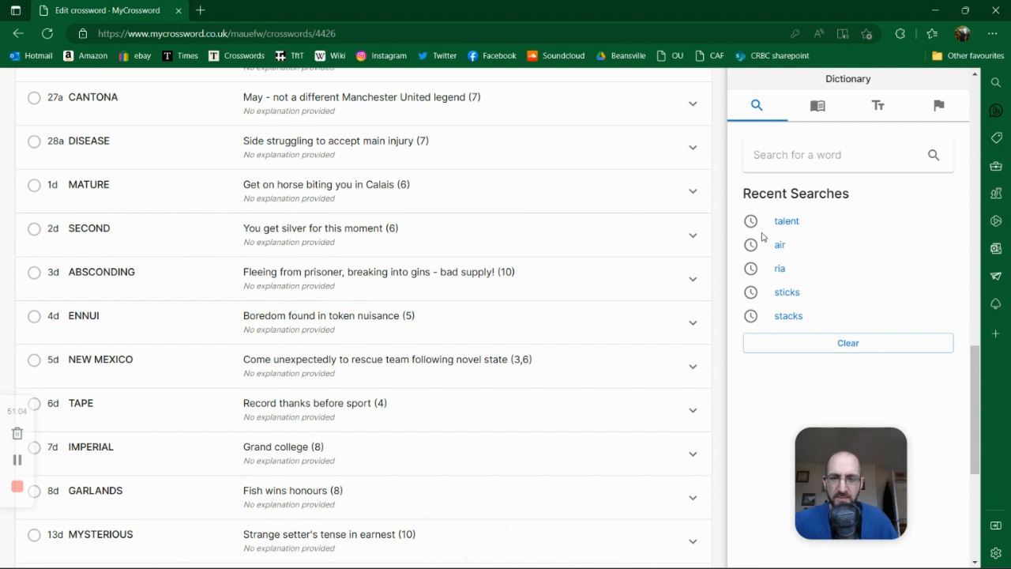
click(692, 237)
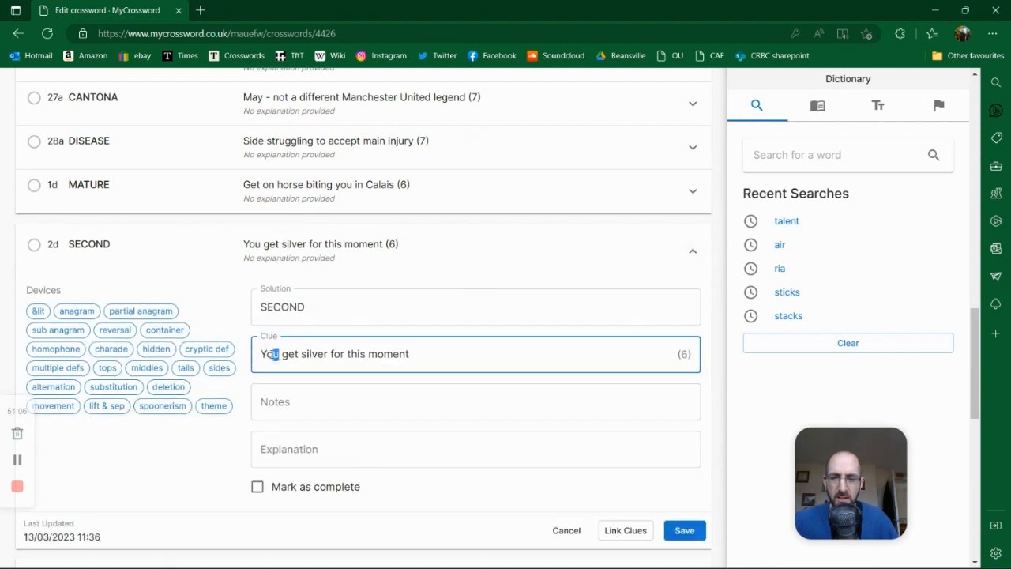
double_click(269, 355)
text(One)
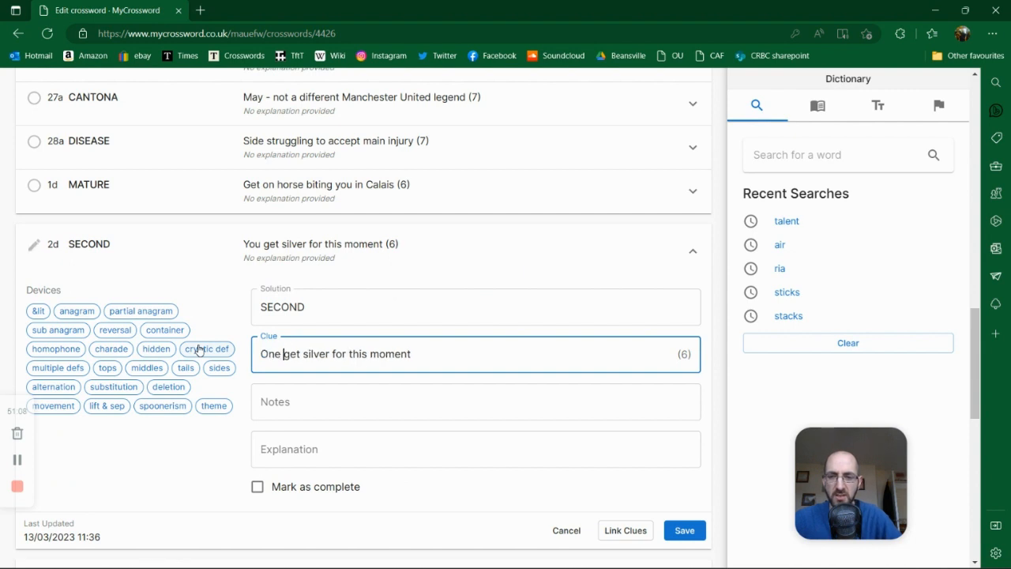
key(Right)
key(Right)
key(Right)
text(s)
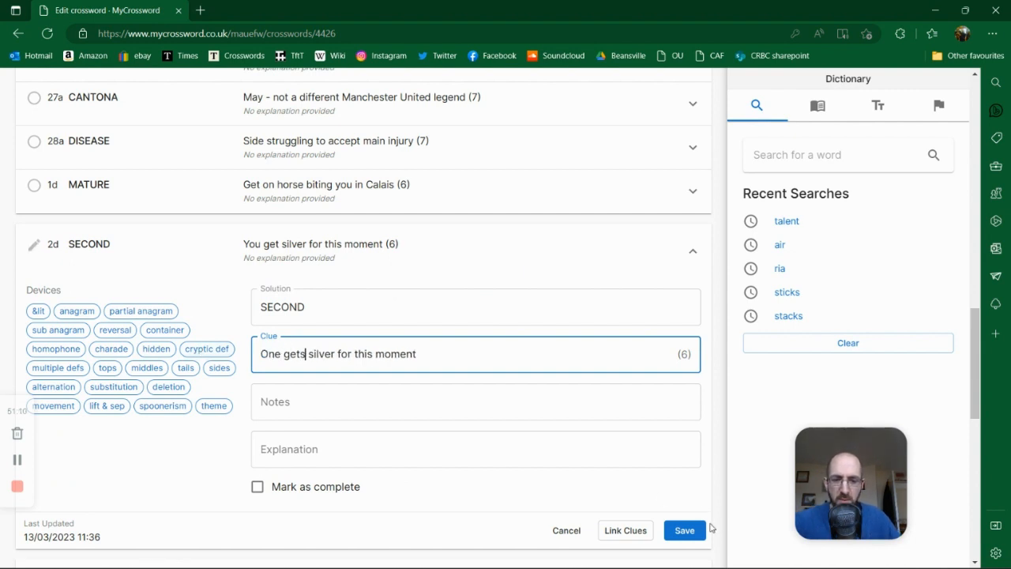
click(681, 531)
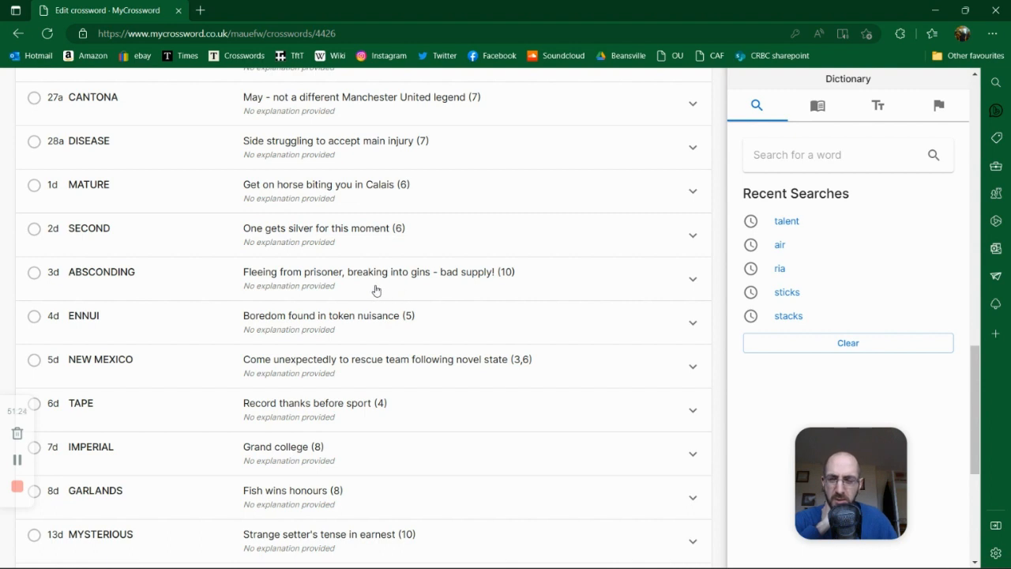
Step: Open the 3 down ABSCONDING clue for editing and replace "prisoner" with "criminal"
click(692, 282)
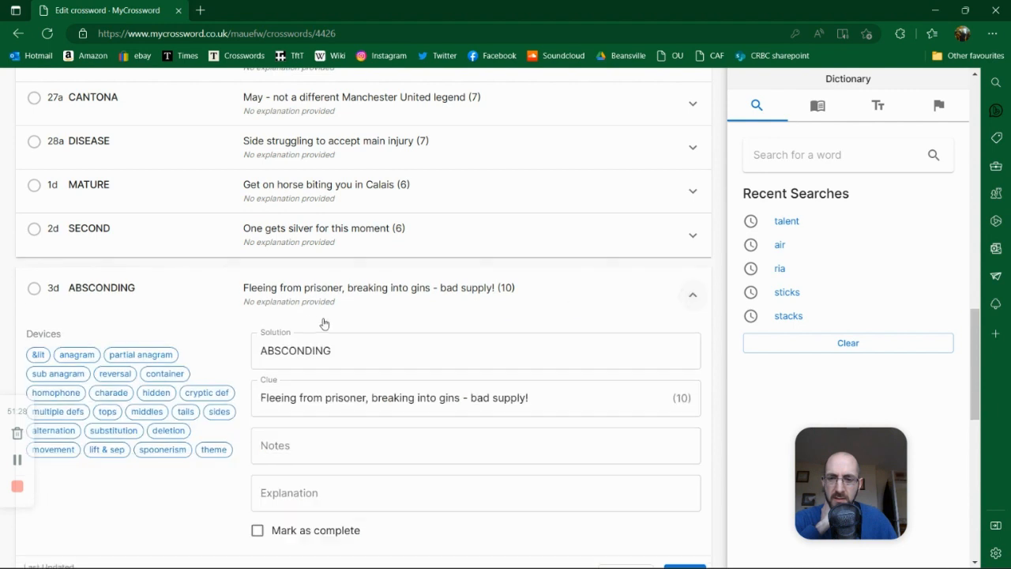
double_click(329, 397)
text(c)
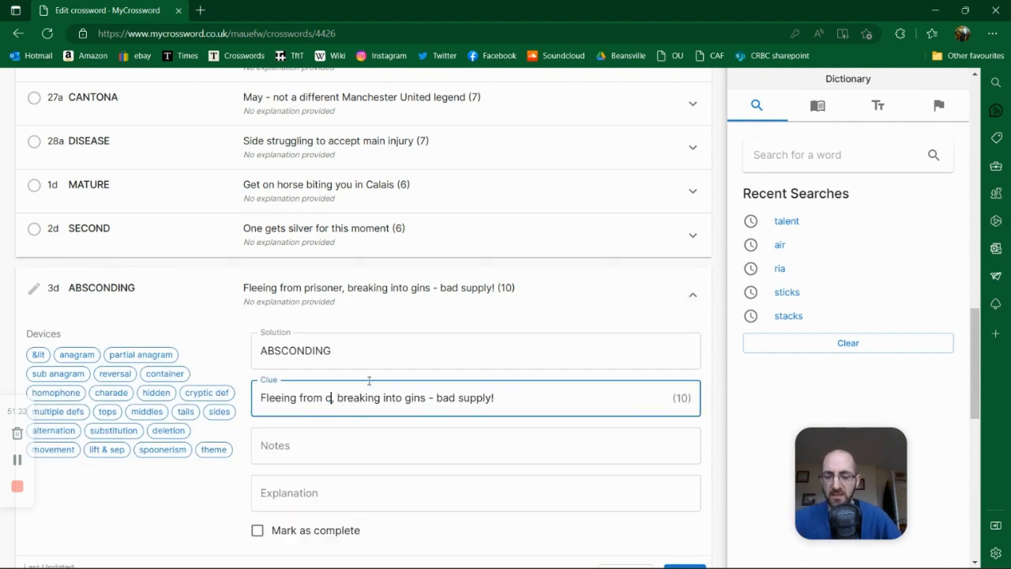
text(riminal)
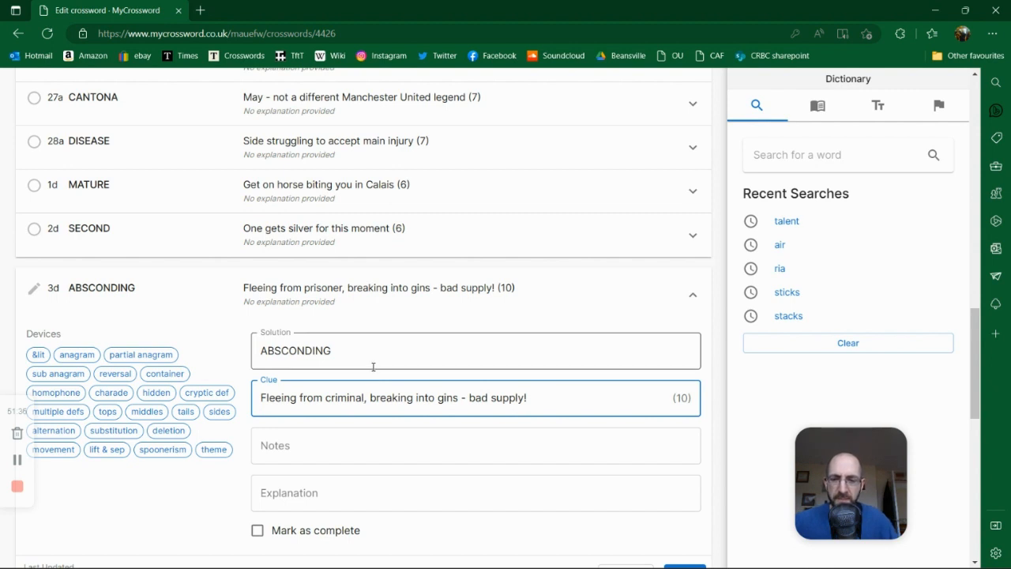
scroll(382, 360, down, 1)
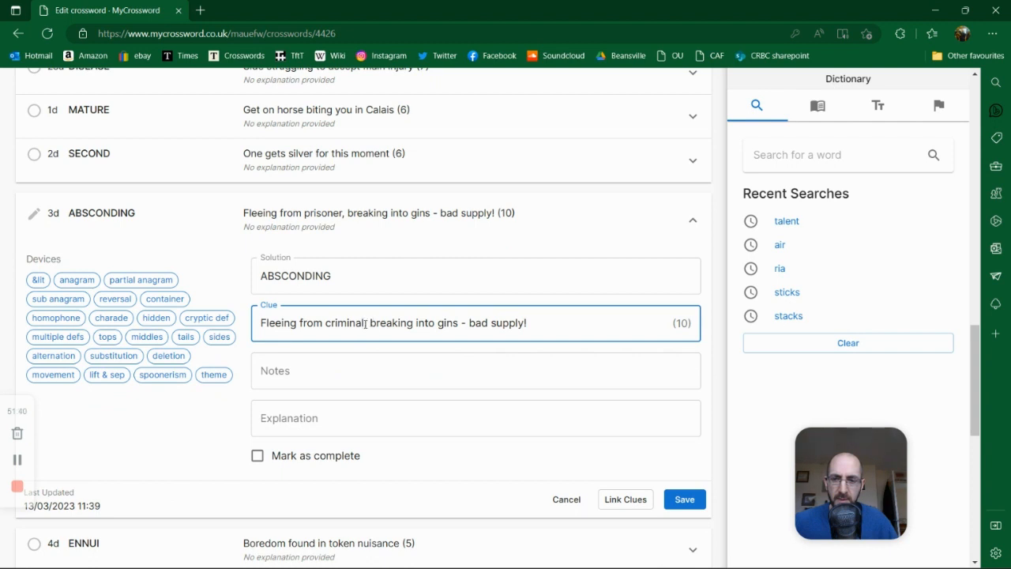
click(371, 323)
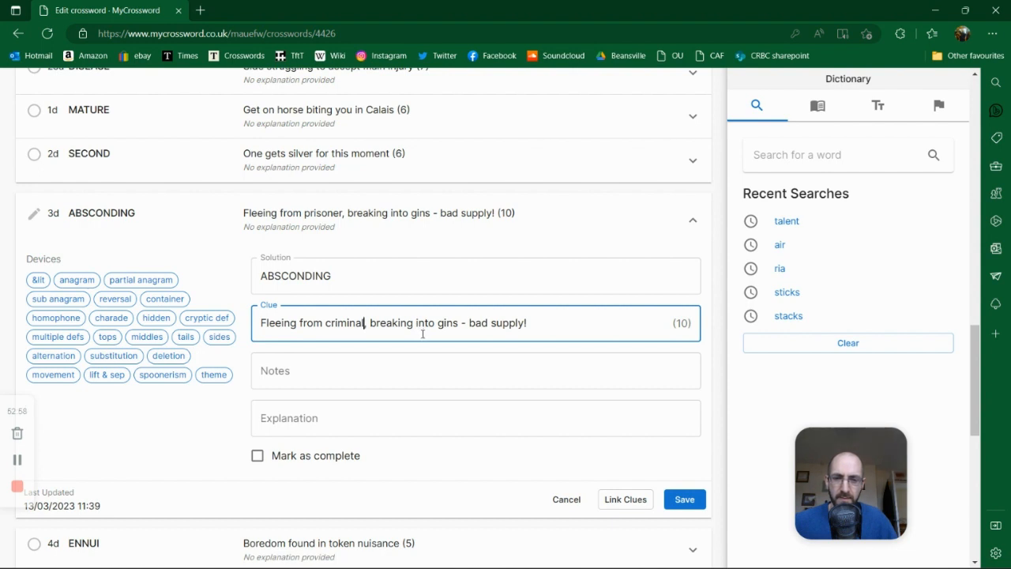
Step: Replace the 3 down clue's ending after "breaking" with "bad - sing badly!"
click(523, 326)
drag(533, 323, 416, 323)
text(ned)
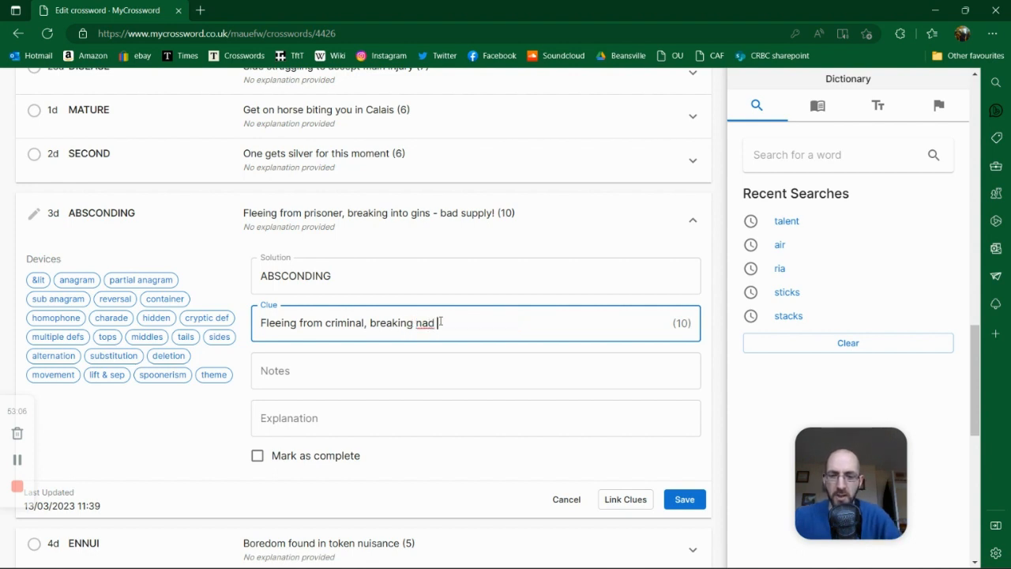
key(BackSpace)
key(BackSpace)
key(BackSpace)
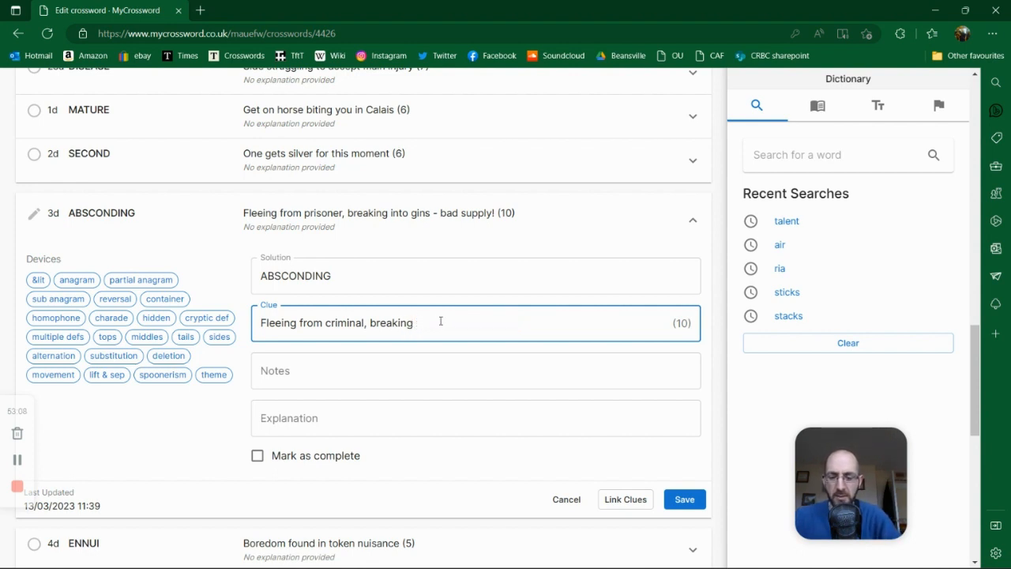
text(bad - sing badly)
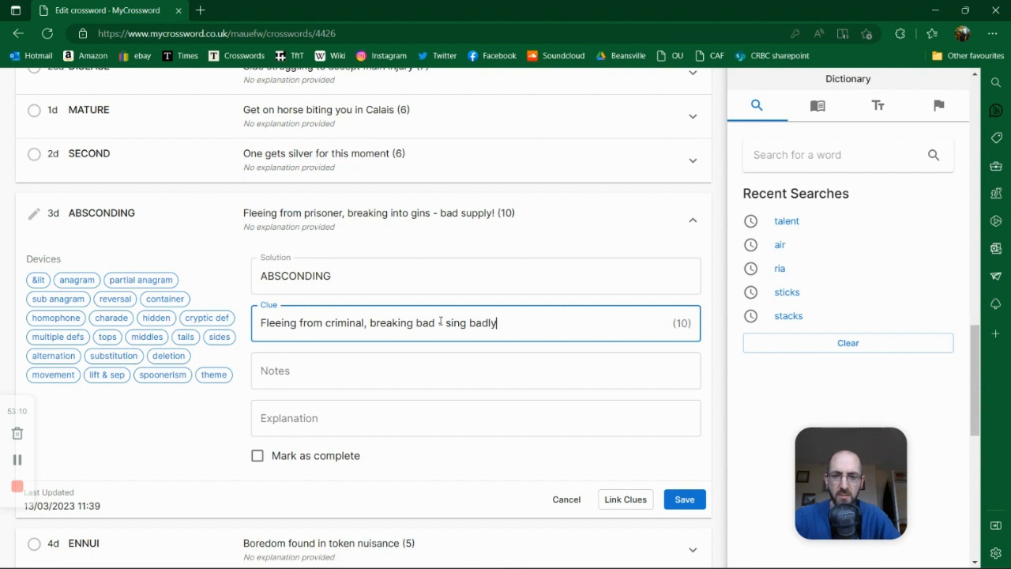
text(!)
click(440, 322)
text(-)
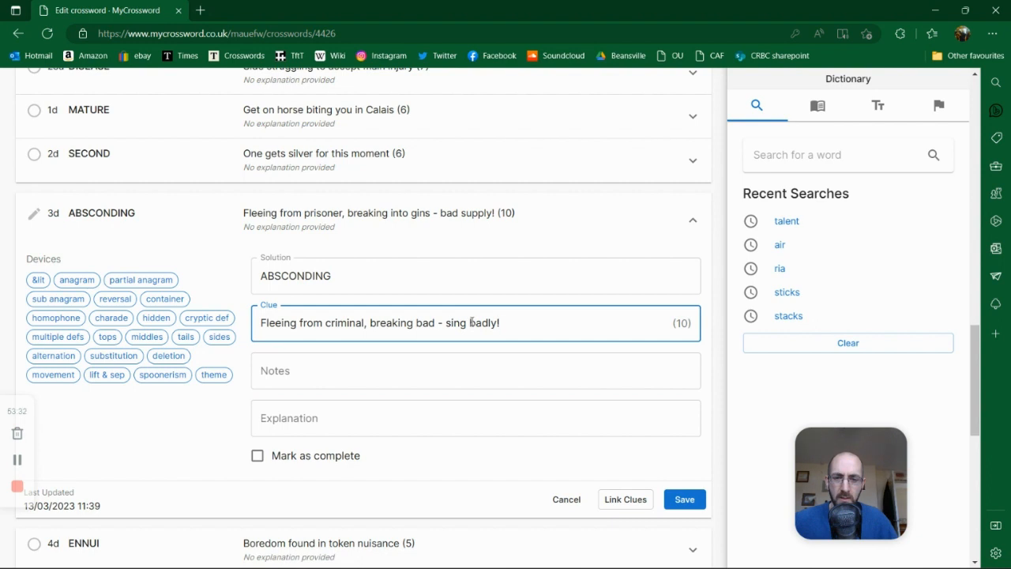
Step: Save the reworded 3 down ABSCONDING clue, then review the wording of the 4 down ENNUI clue and save it
click(685, 498)
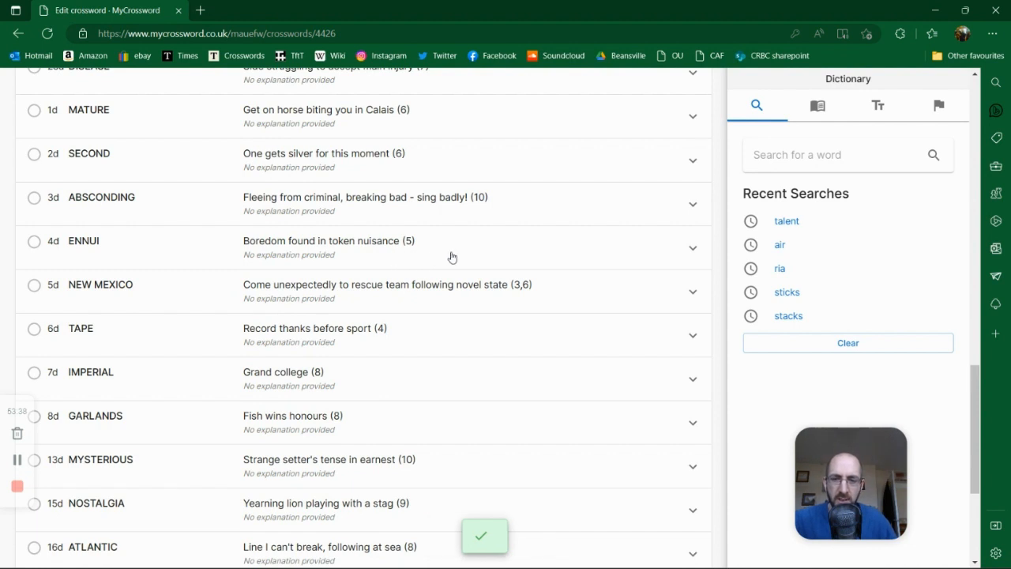
click(602, 250)
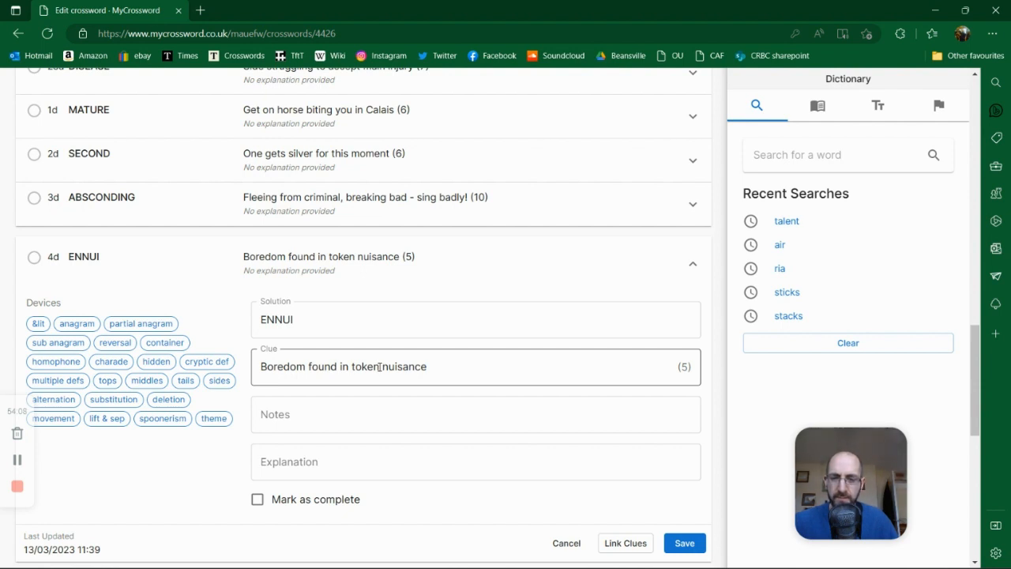
click(380, 366)
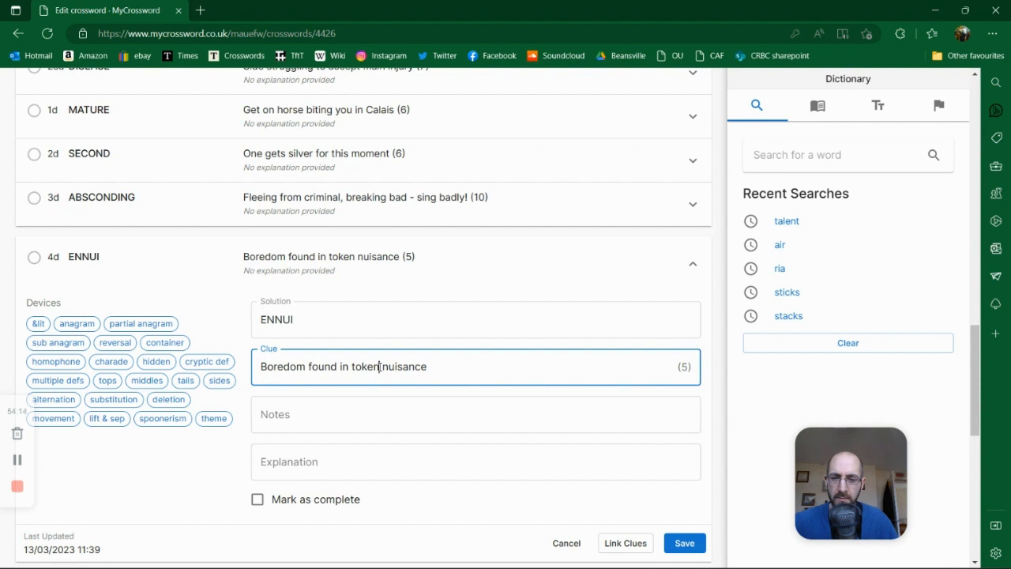
drag(380, 367, 313, 369)
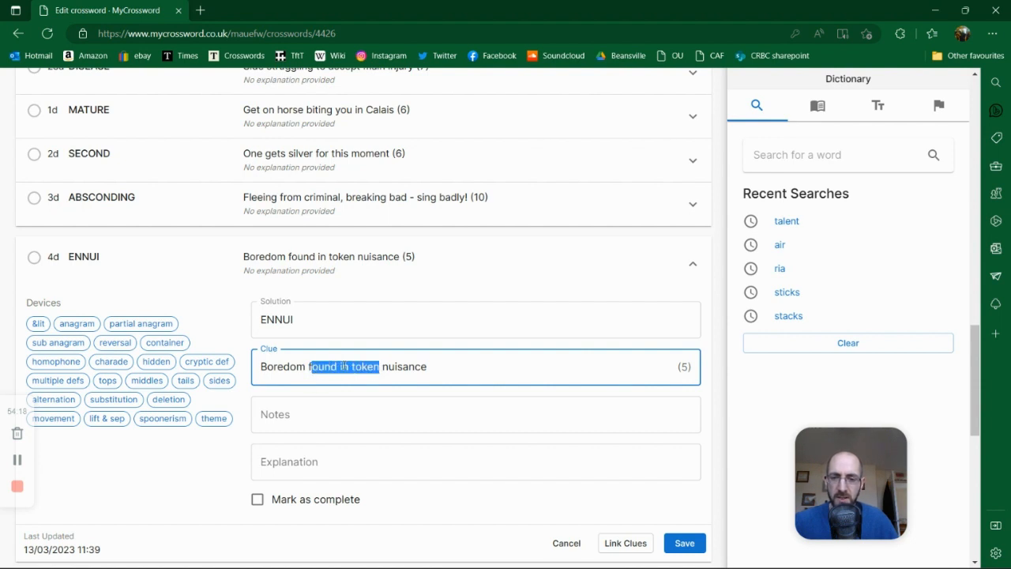
click(389, 367)
click(677, 543)
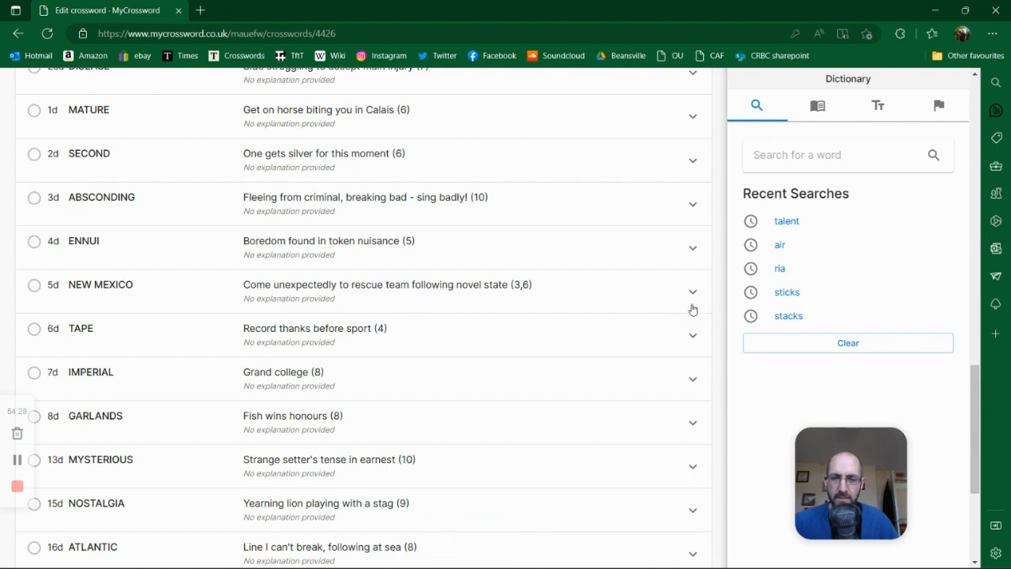
Step: Look over the remaining down clues and open the 6 down TAPE clue to examine its wording
scroll(681, 312, down, 3)
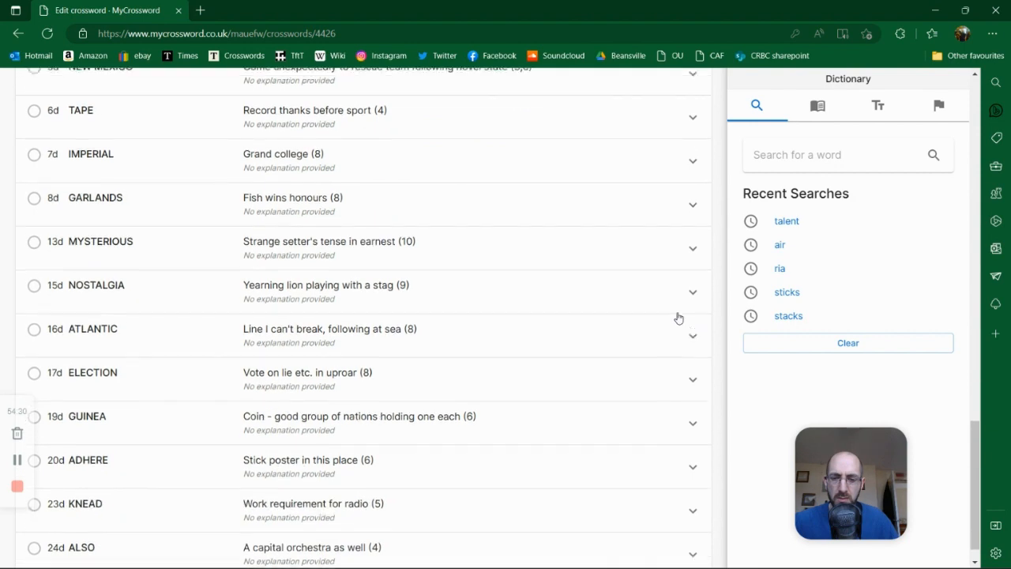
scroll(678, 319, up, 4)
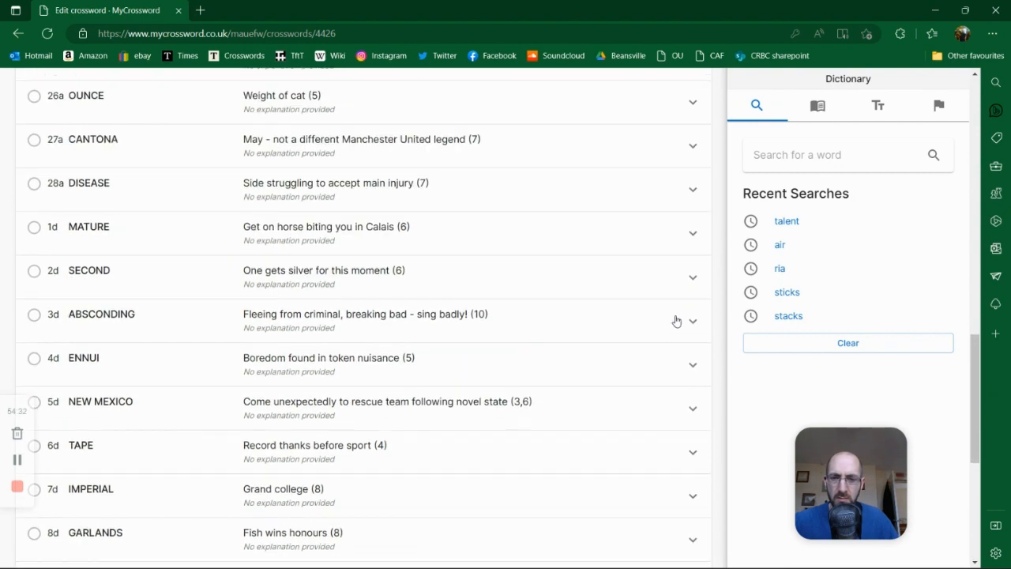
scroll(675, 323, down, 1)
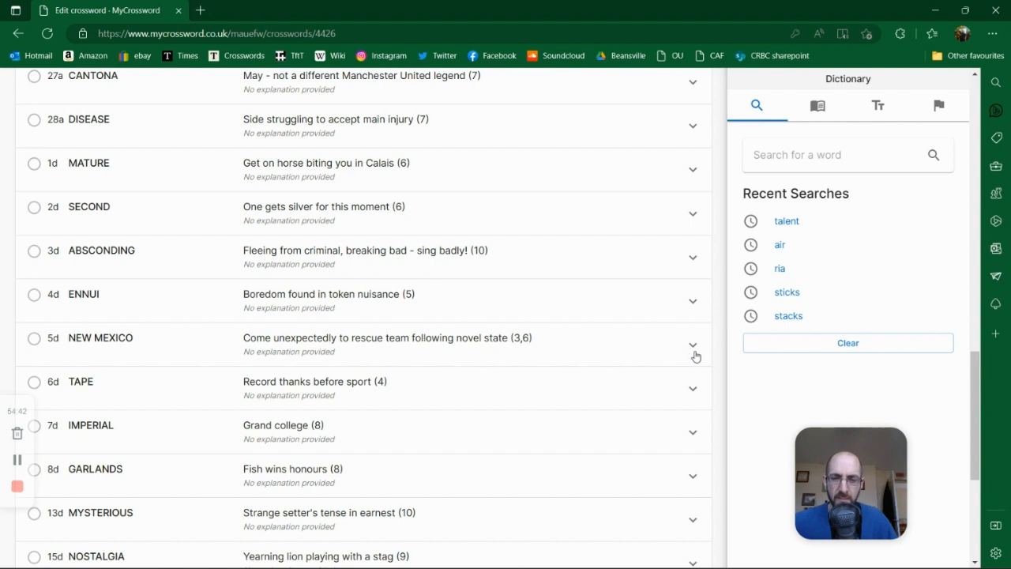
scroll(553, 376, down, 1)
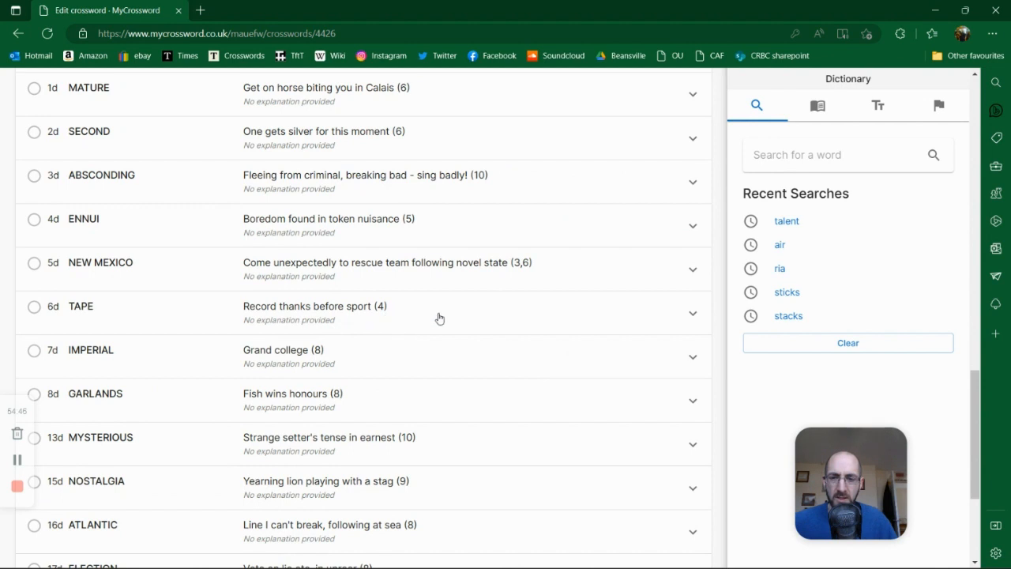
click(695, 316)
drag(333, 432, 320, 432)
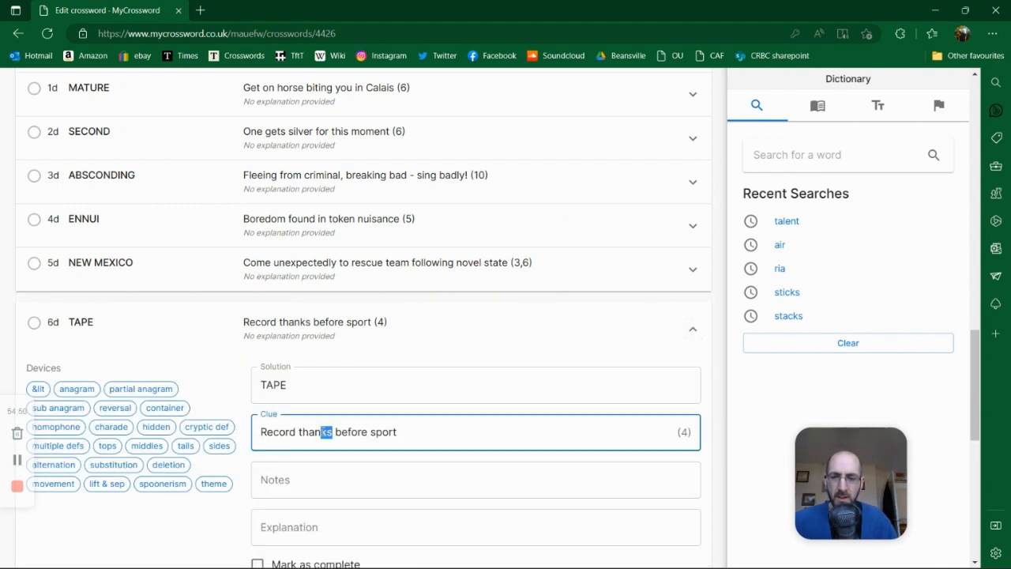
click(369, 431)
scroll(420, 427, down, 2)
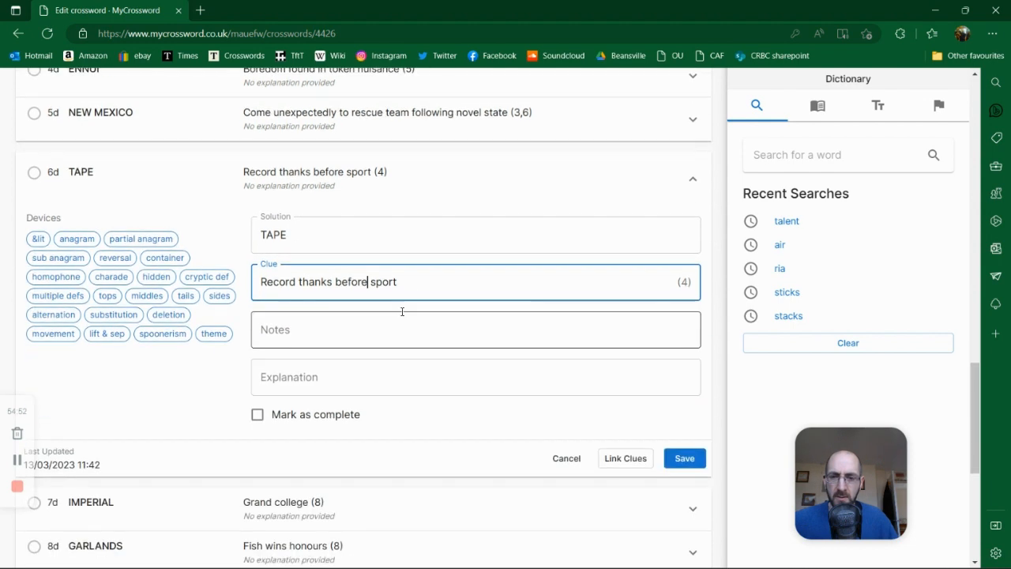
Step: Replace the 6 down TAPE clue with "Much obliged by sports record" and save it
drag(419, 282, 207, 288)
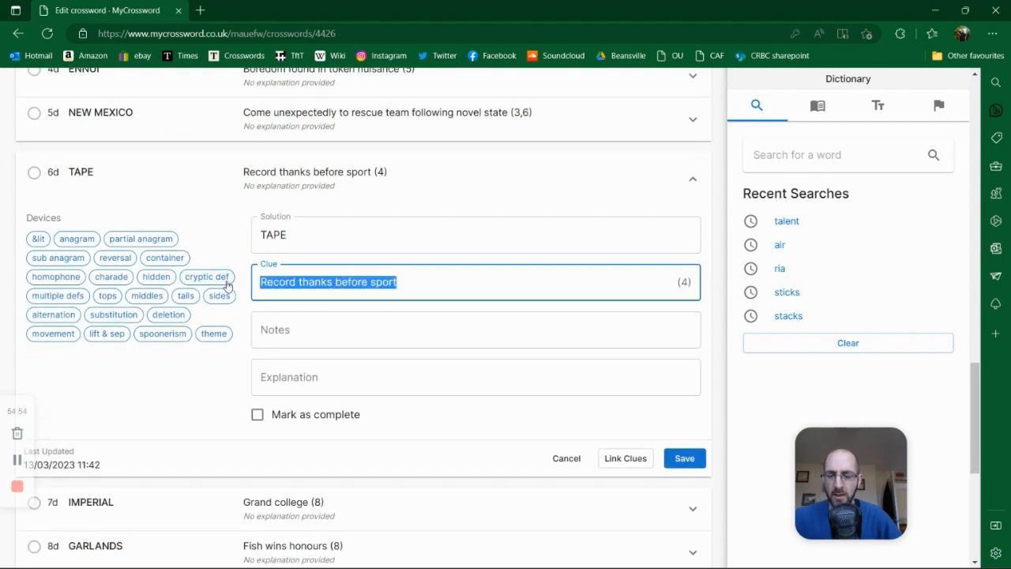
text(much)
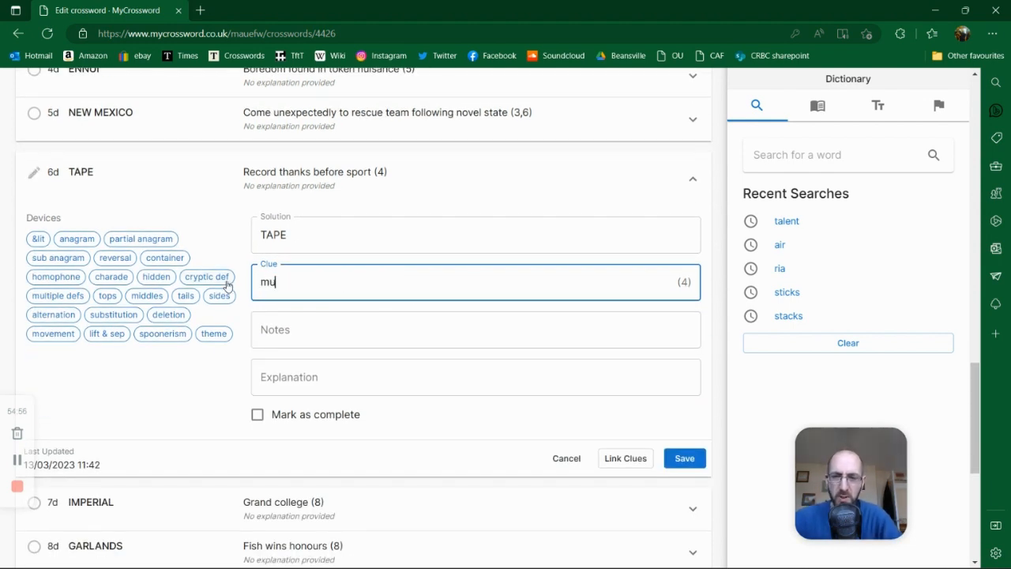
key(BackSpace)
key(BackSpace)
key(BackSpace)
key(BackSpace)
text(Much ob)
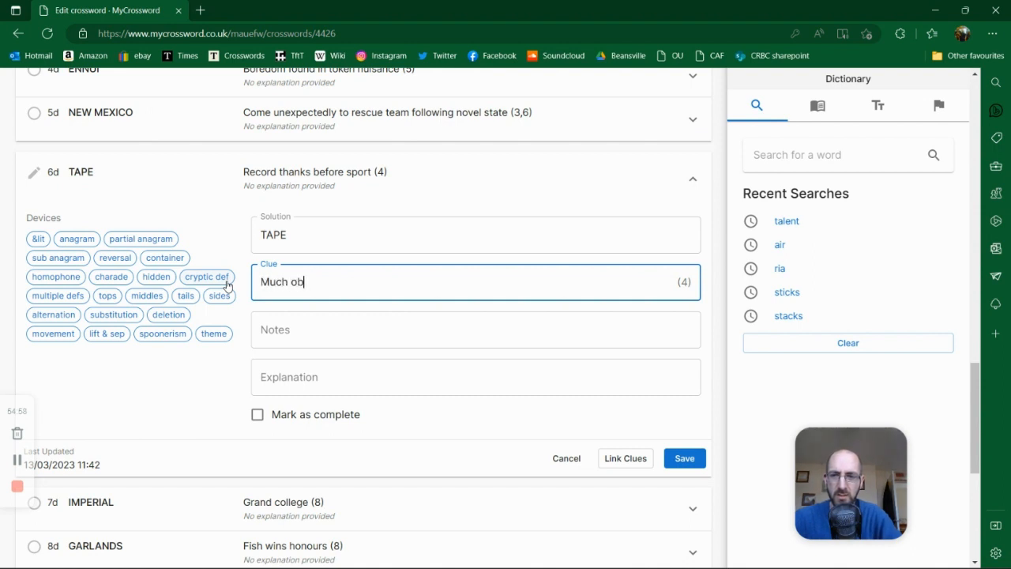
text(liged befre)
key(BackSpace)
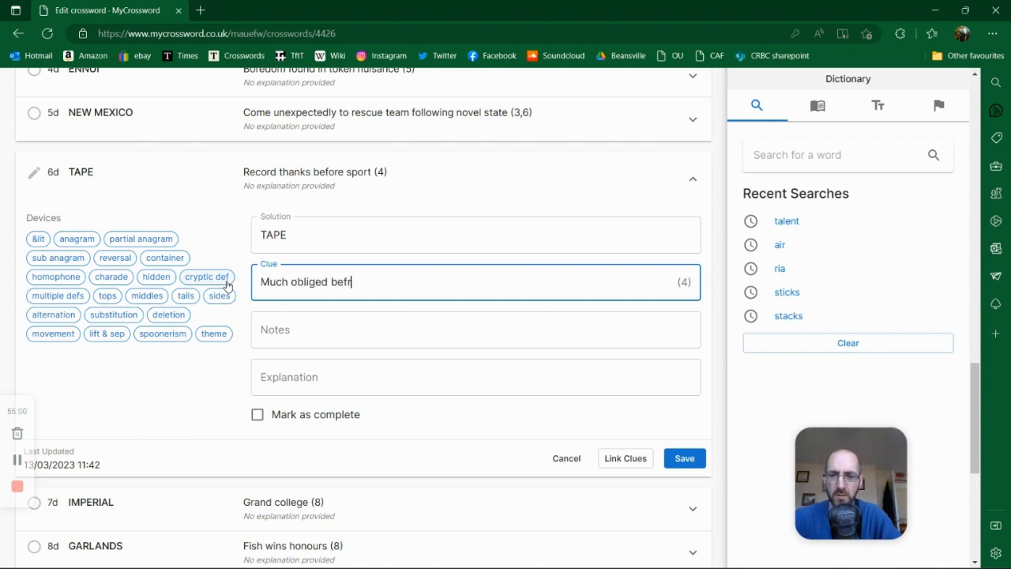
text(y sports record)
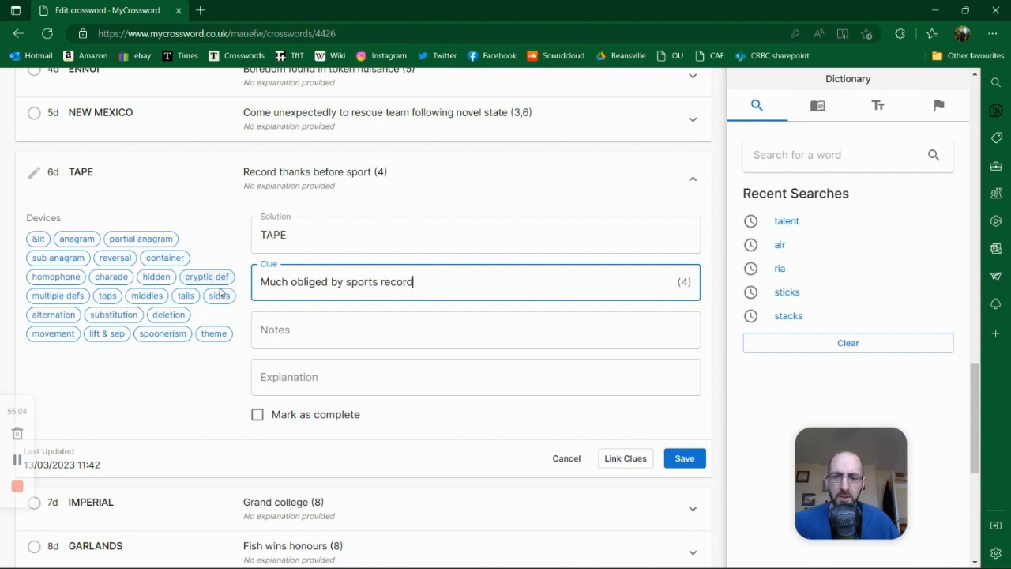
click(684, 458)
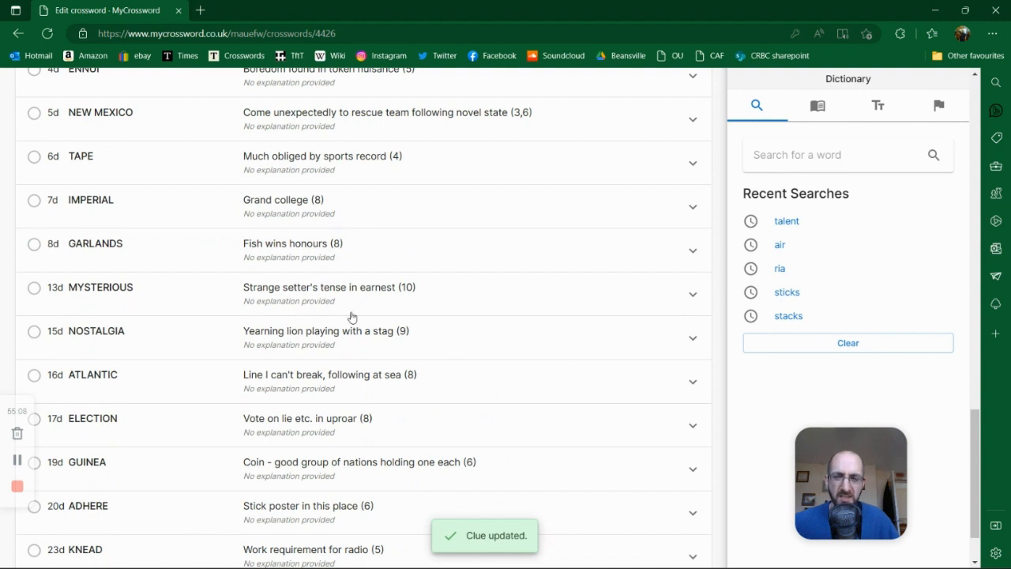
Step: Review the down clues as far as 13 down MYSTERIOUS and look up "serious" in the dictionary
scroll(300, 294, up, 1)
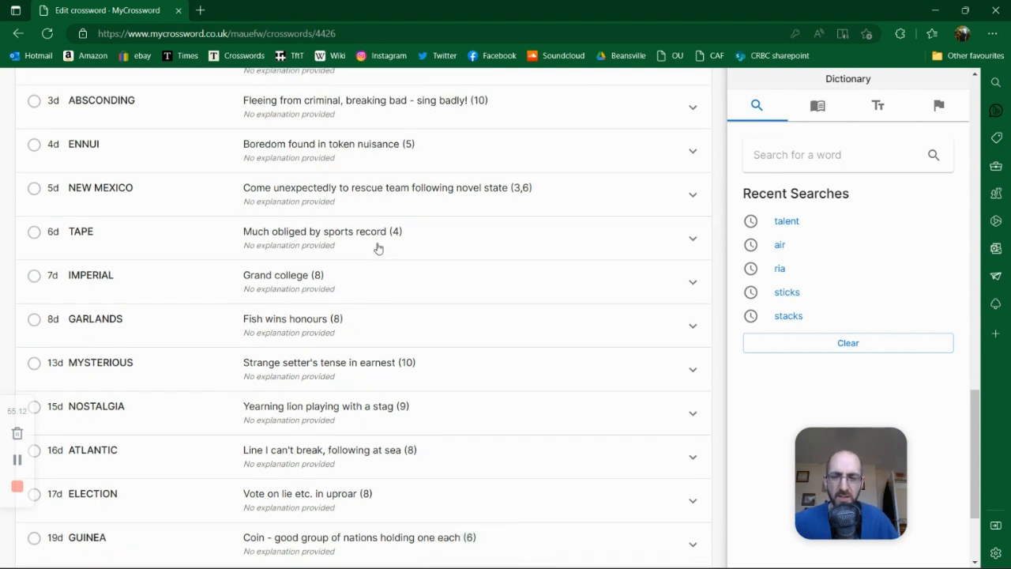
scroll(306, 291, down, 1)
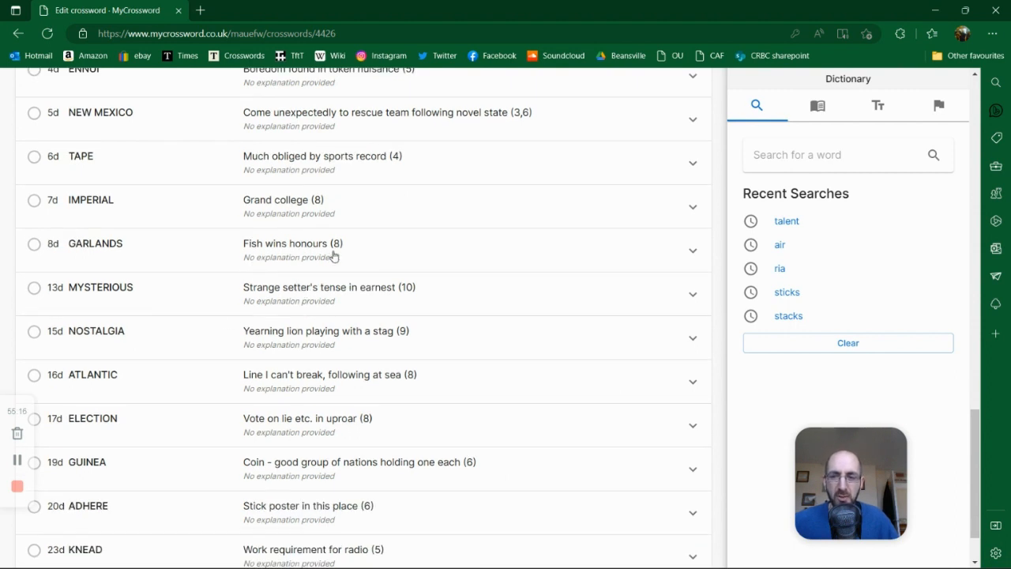
scroll(255, 277, down, 1)
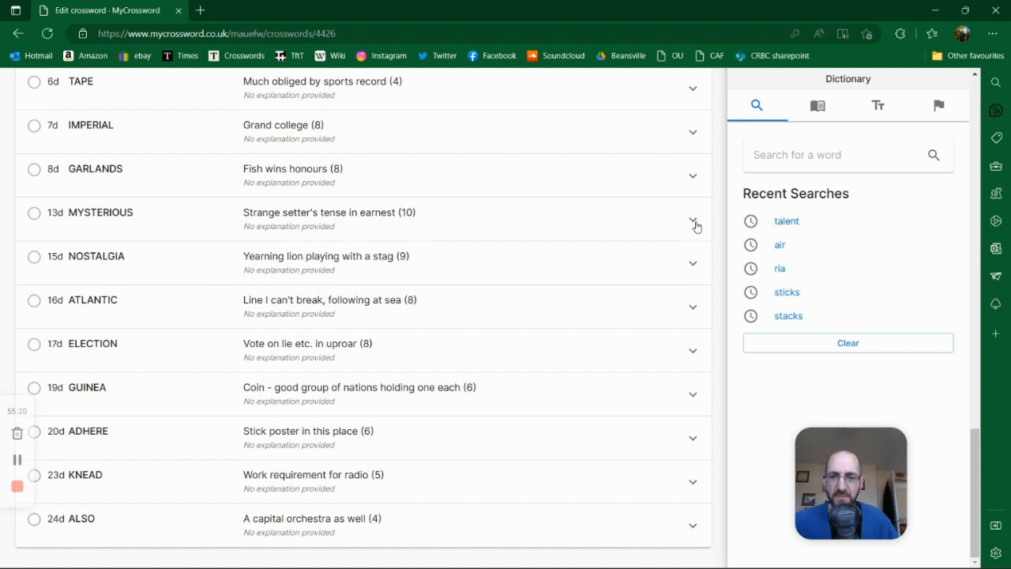
click(751, 154)
text(serious)
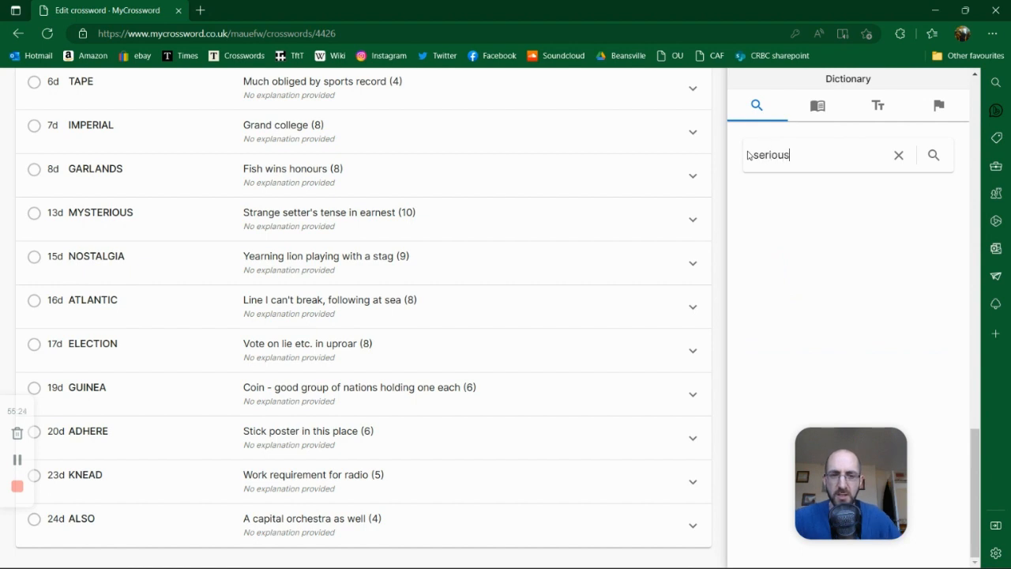
click(935, 157)
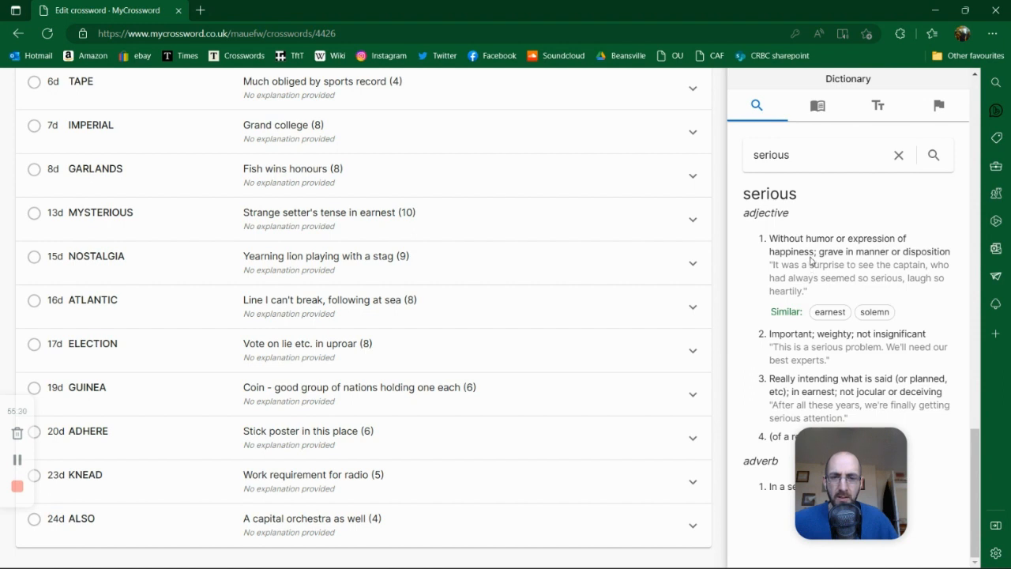
Step: Change the 13 down MYSTERIOUS clue to "Strange setter's earnest about tense" and save it
click(686, 223)
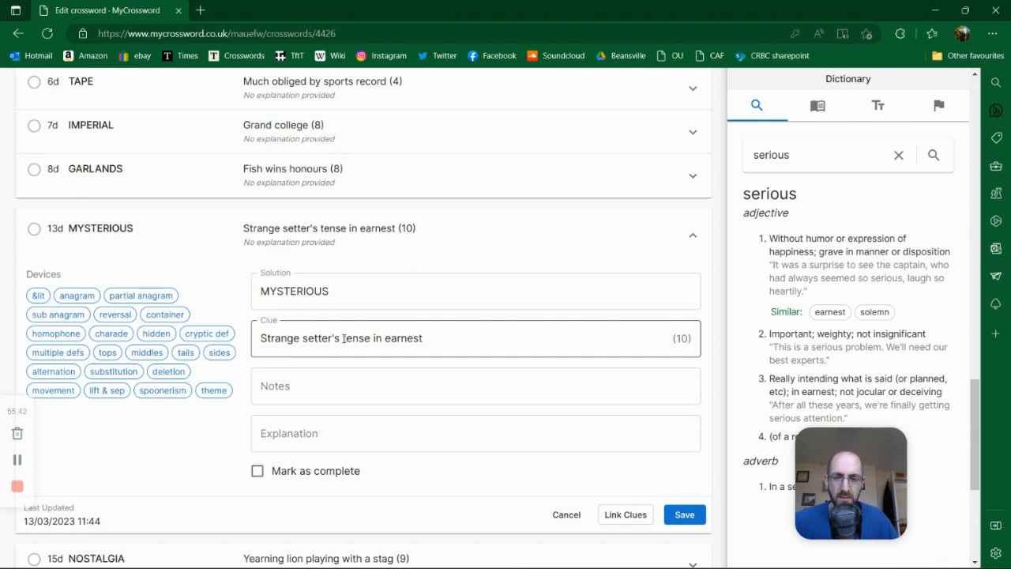
drag(343, 338, 624, 193)
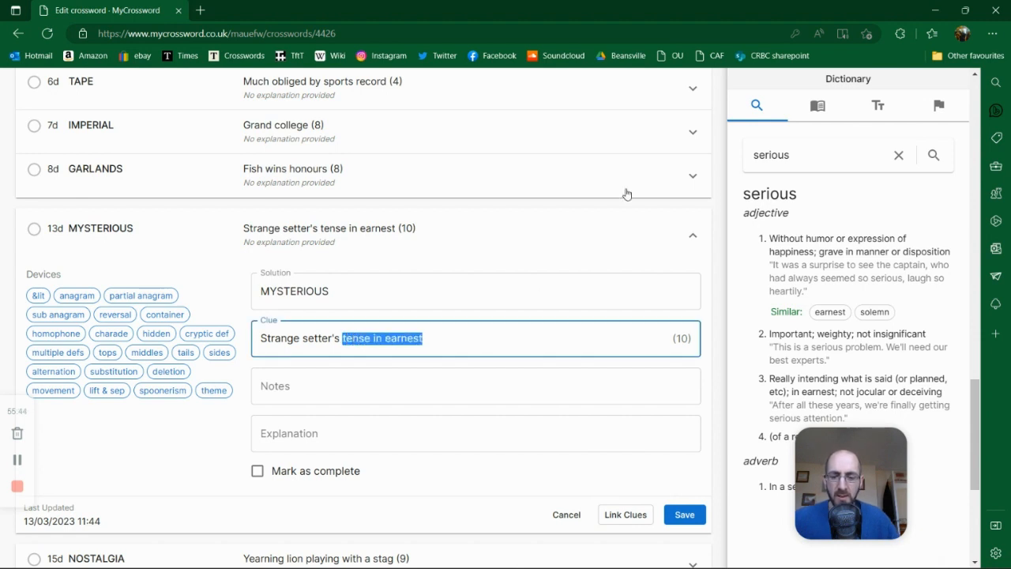
text(important)
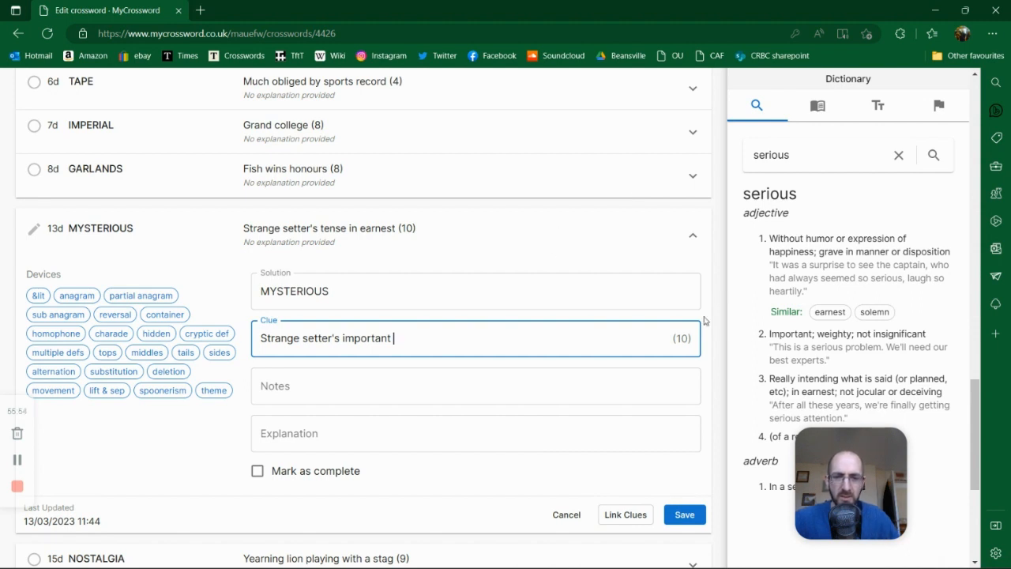
scroll(880, 334, down, 1)
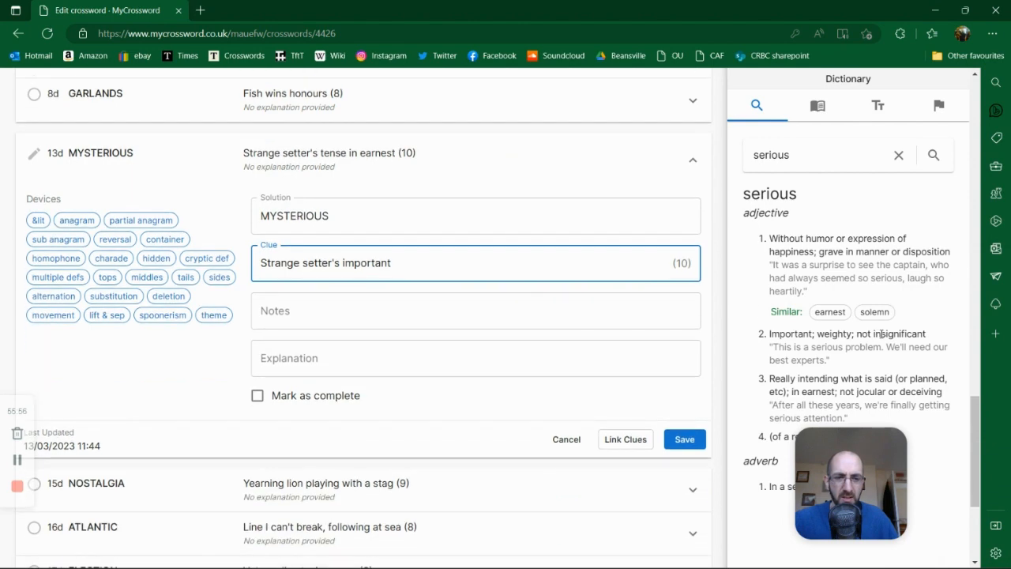
drag(976, 416, 974, 403)
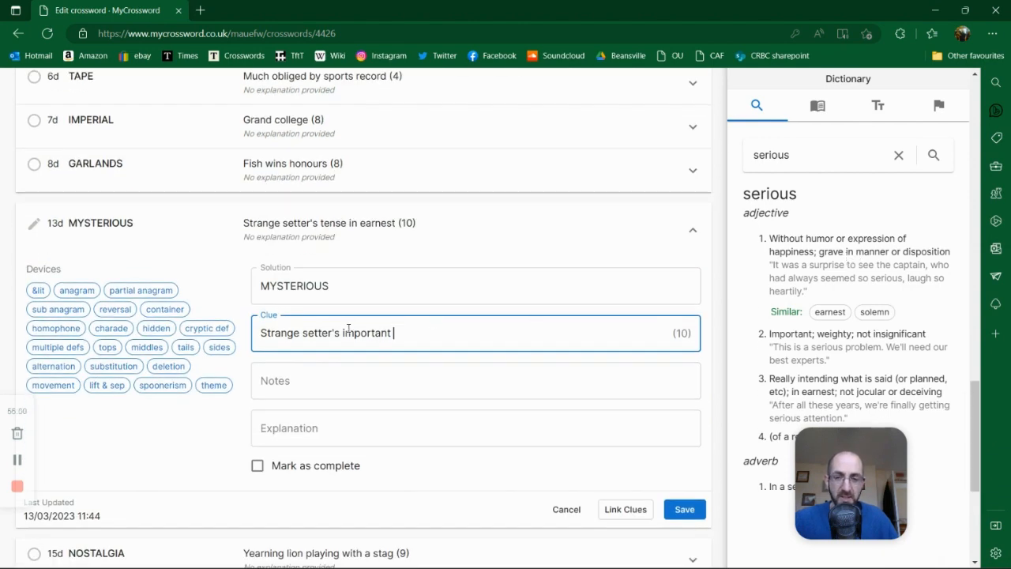
double_click(382, 332)
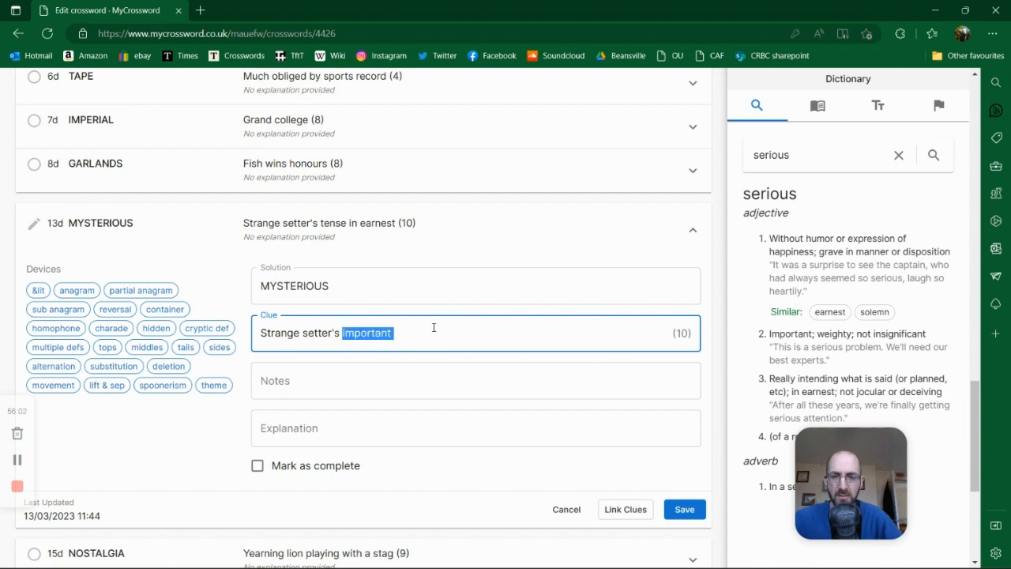
text(earnest about tense)
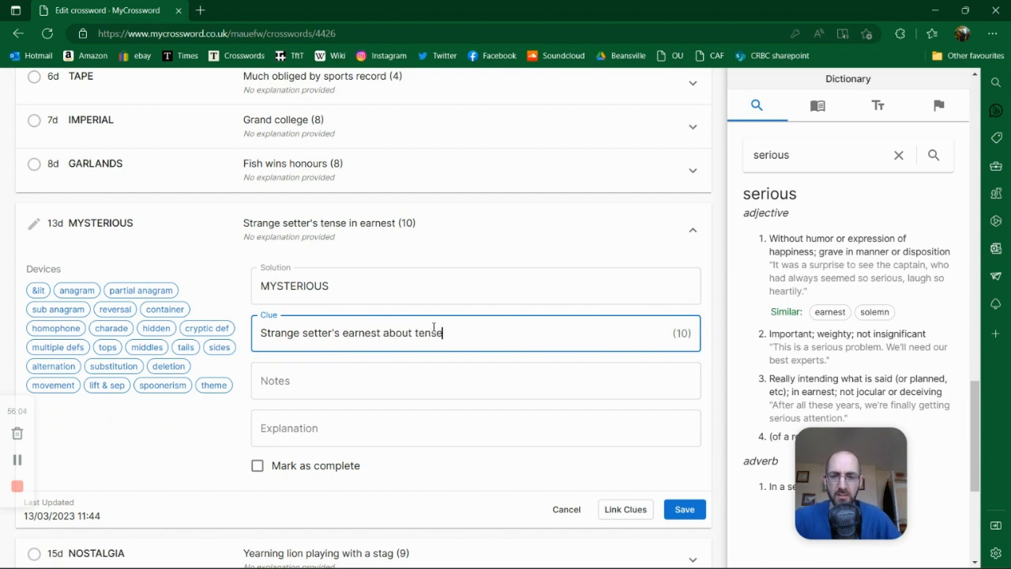
click(687, 510)
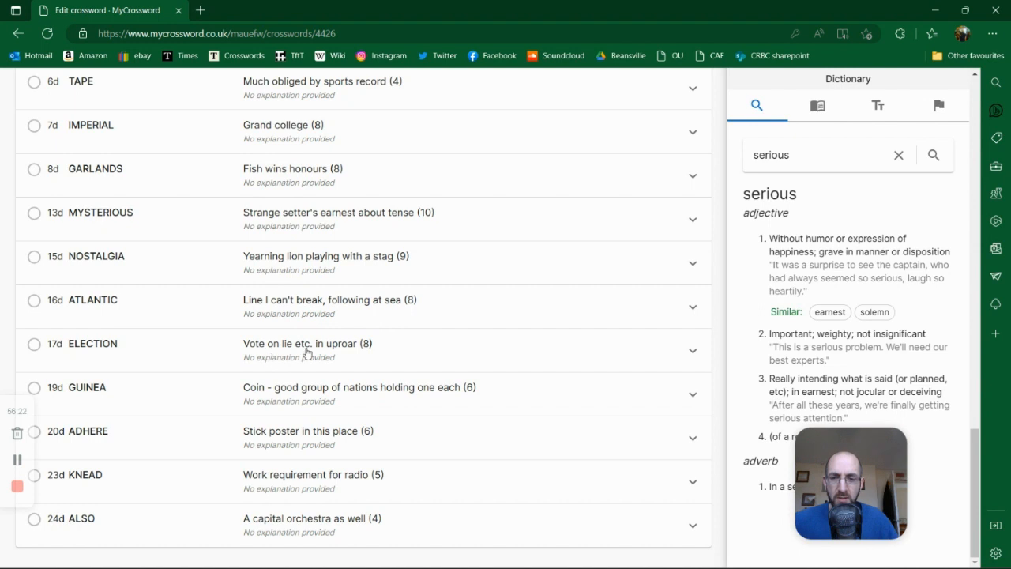
Step: Open the 17 down ELECTION clue to examine its wording and look up "election" in the dictionary
click(694, 350)
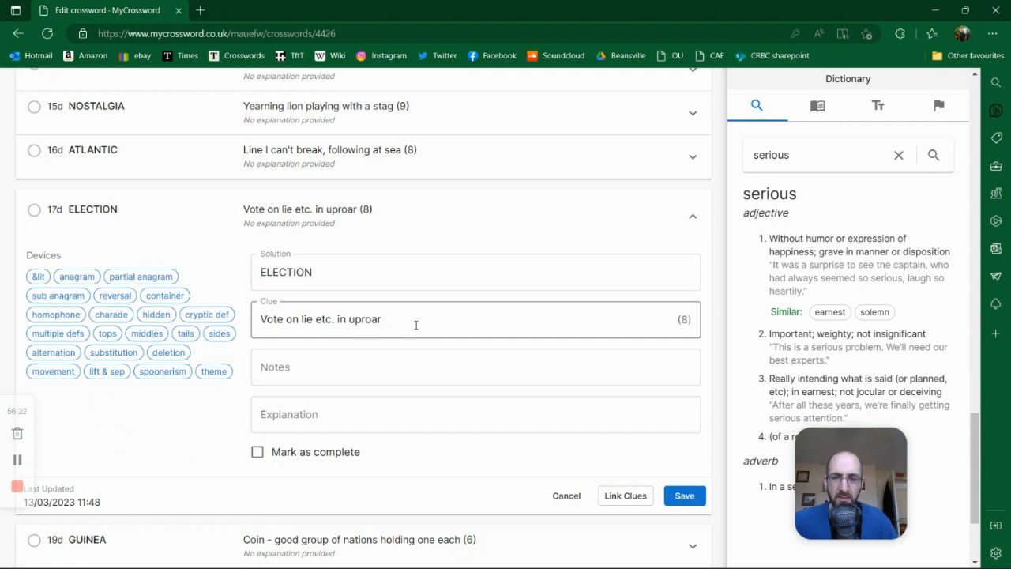
click(578, 260)
click(377, 316)
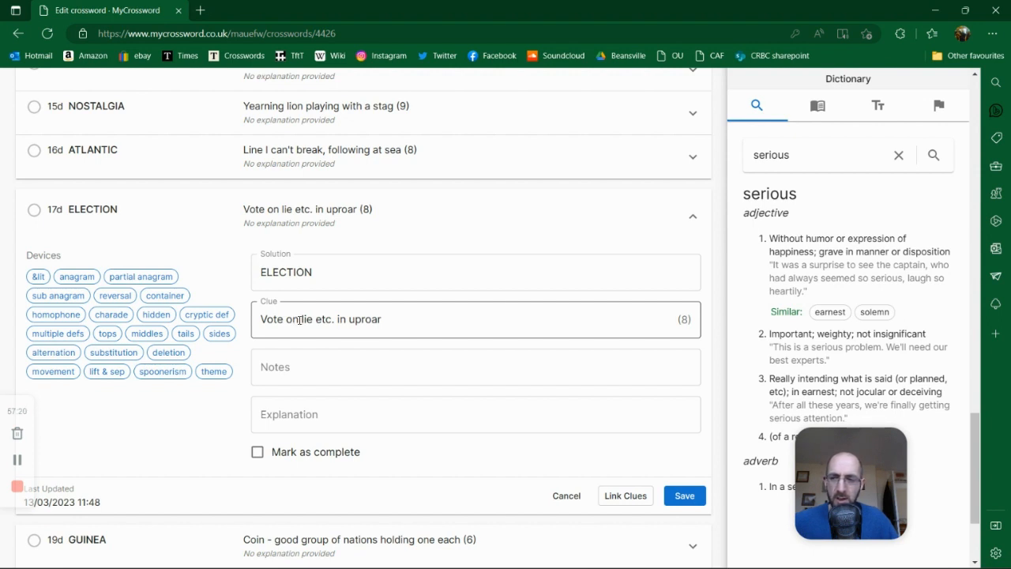
double_click(779, 156)
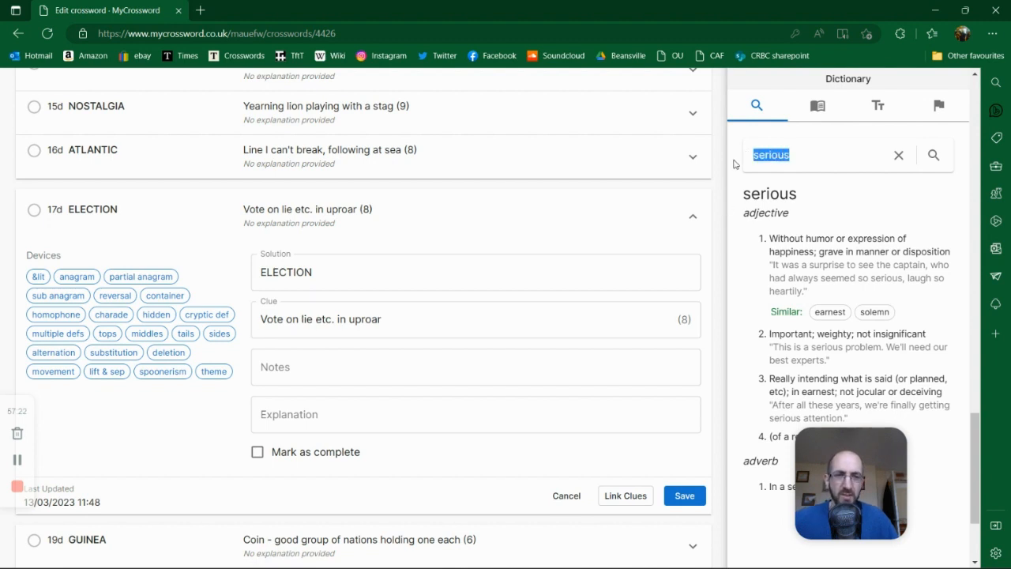
text(election)
key(Return)
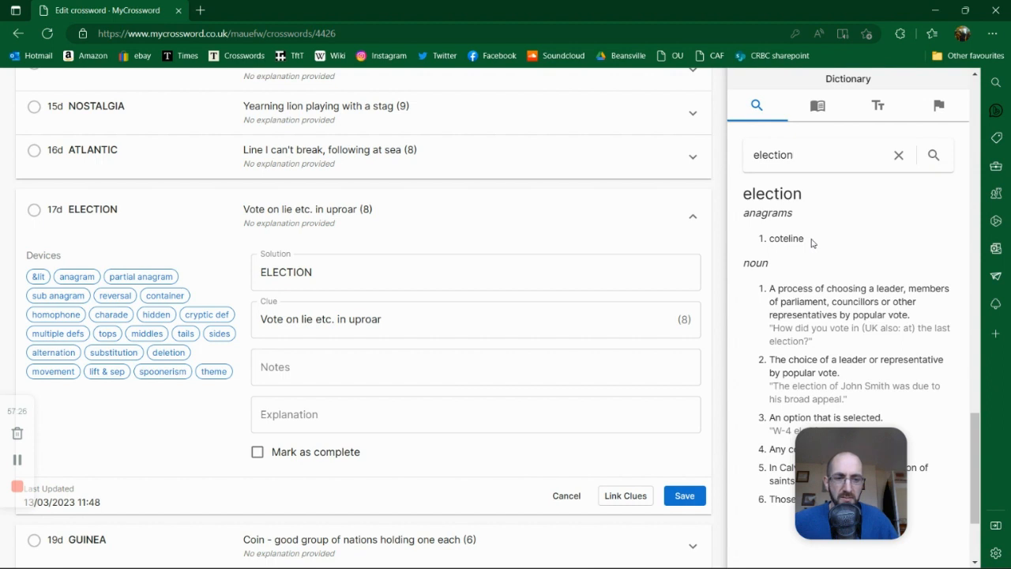
click(385, 317)
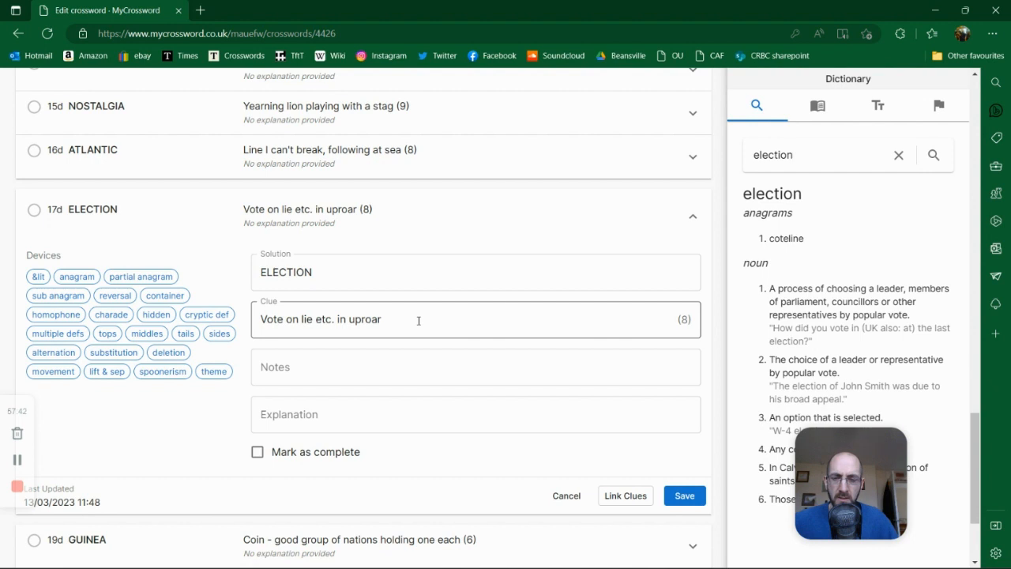
Step: Rewrite the 17 down ELECTION clue as "lie etc. - no choice!", leaving the opening word to add
drag(419, 320, 259, 320)
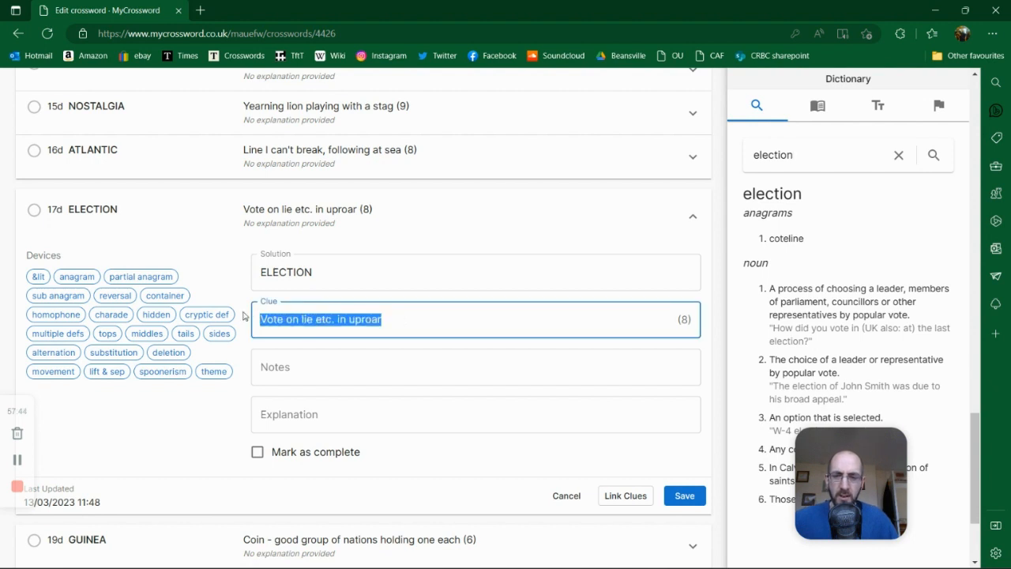
text(lie etc)
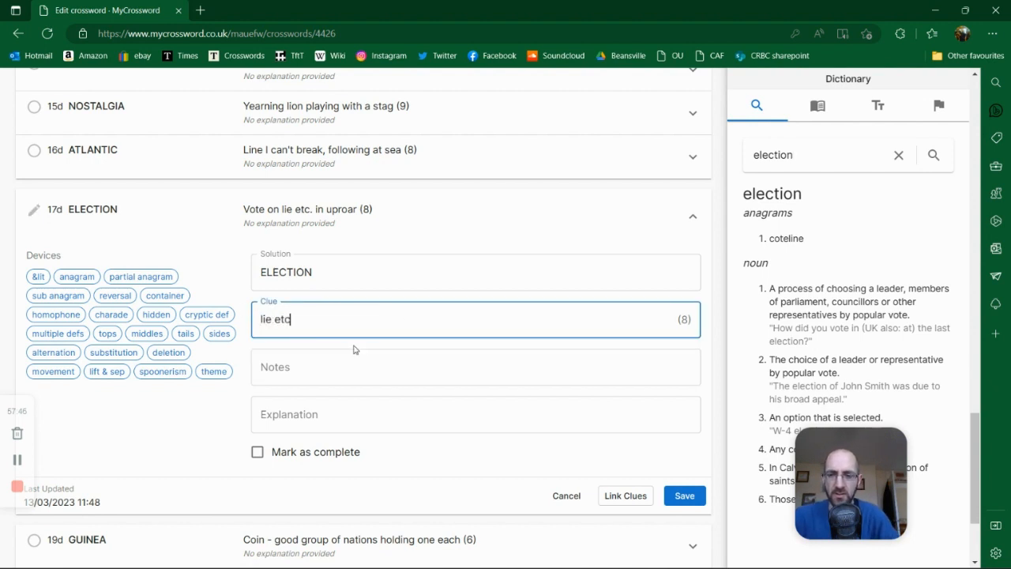
text(. - no choic)
key(BackSpace)
key(BackSpace)
key(BackSpace)
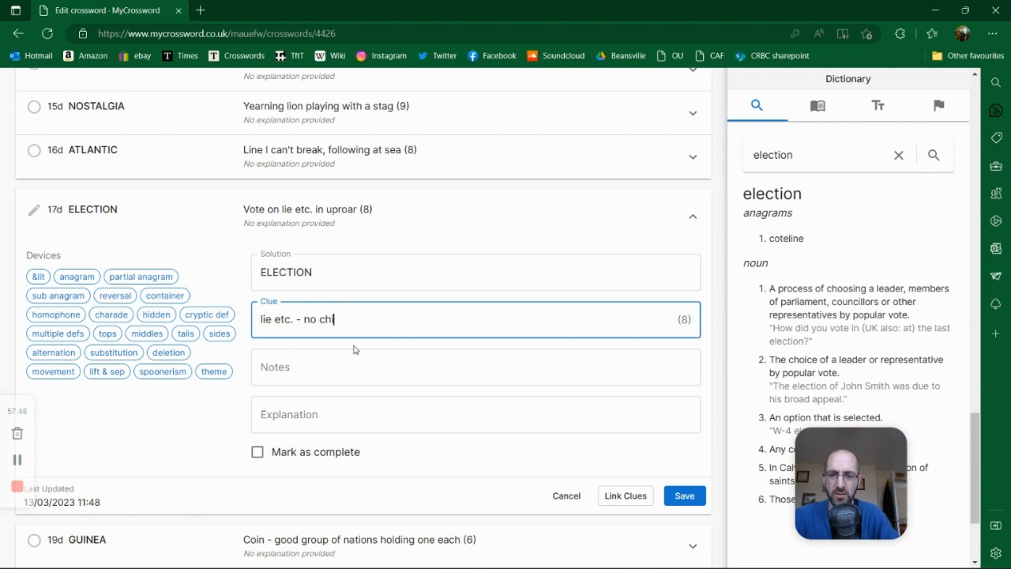
text(oice!)
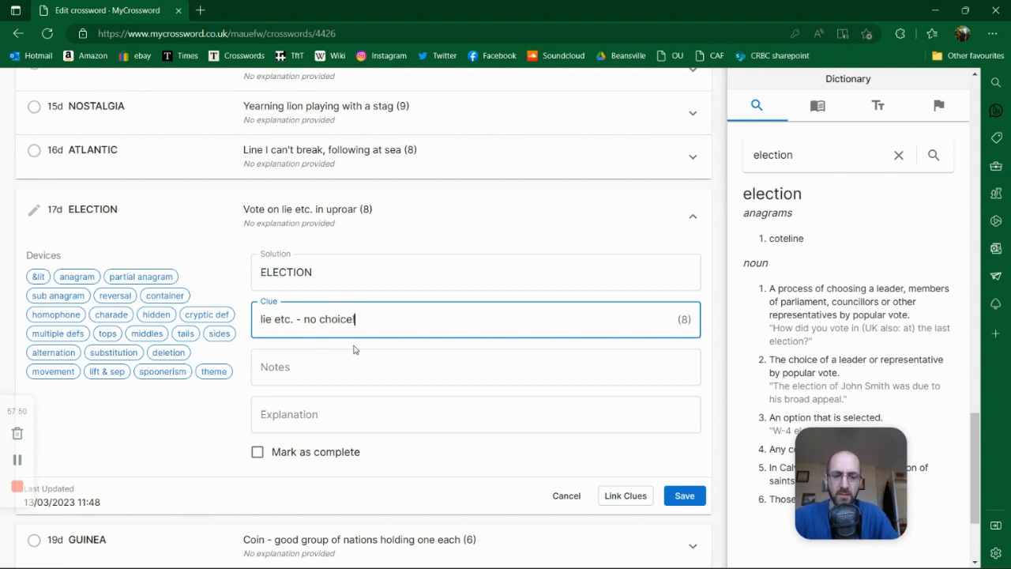
key(Home)
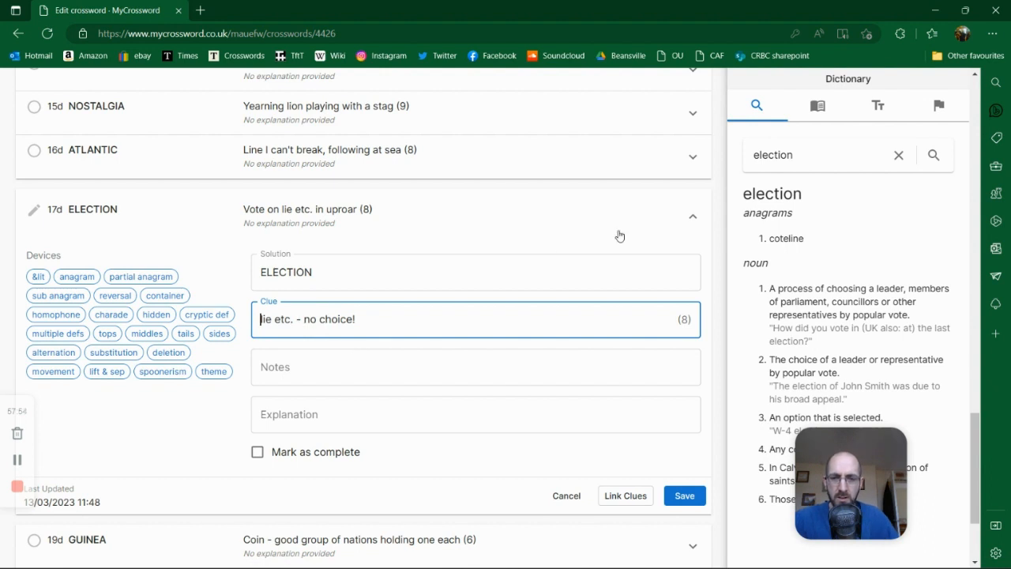
Step: Browse the anagram indicators for a word to open the ELECTION clue
click(942, 107)
click(931, 158)
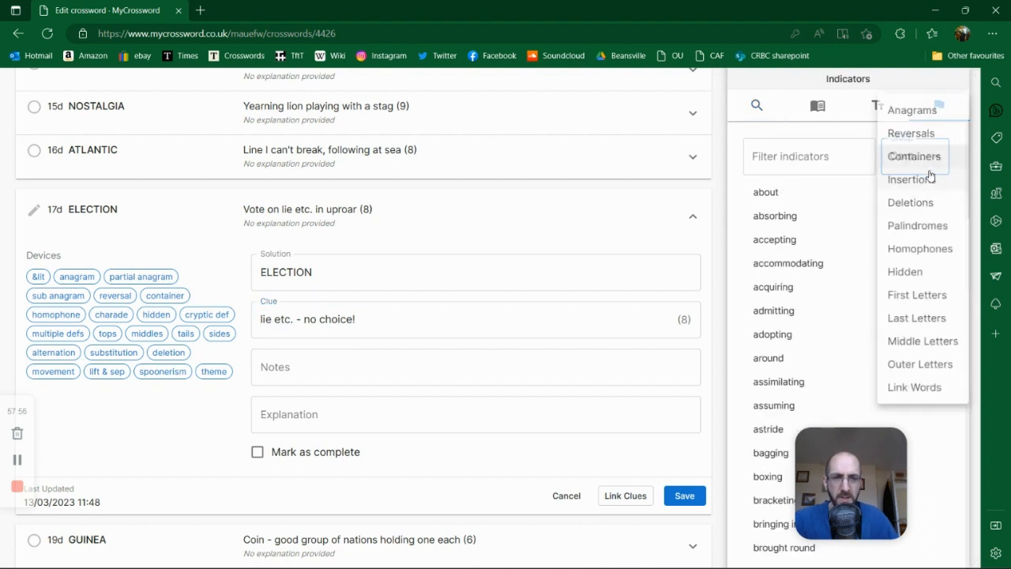
click(924, 110)
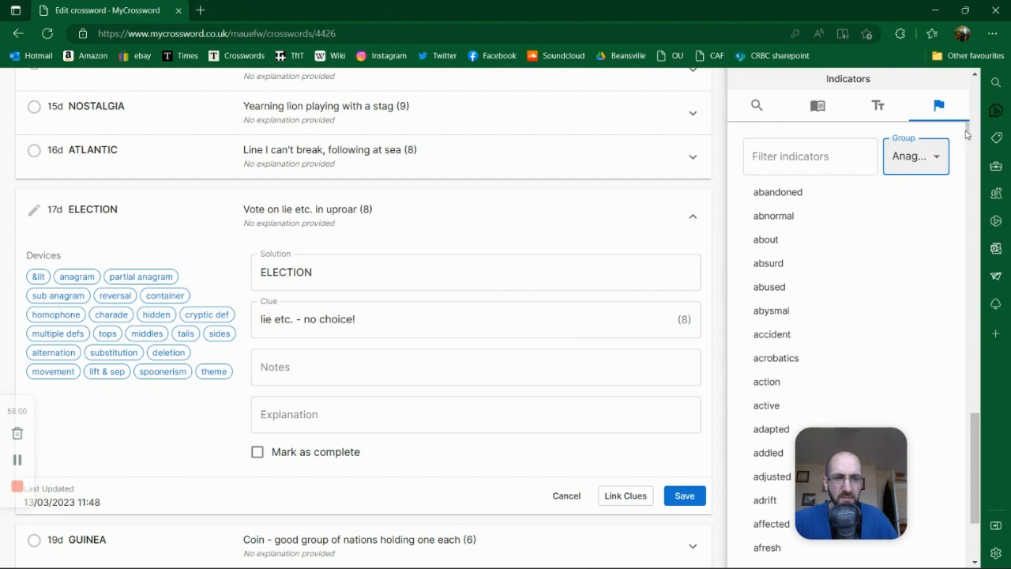
drag(966, 134, 953, 300)
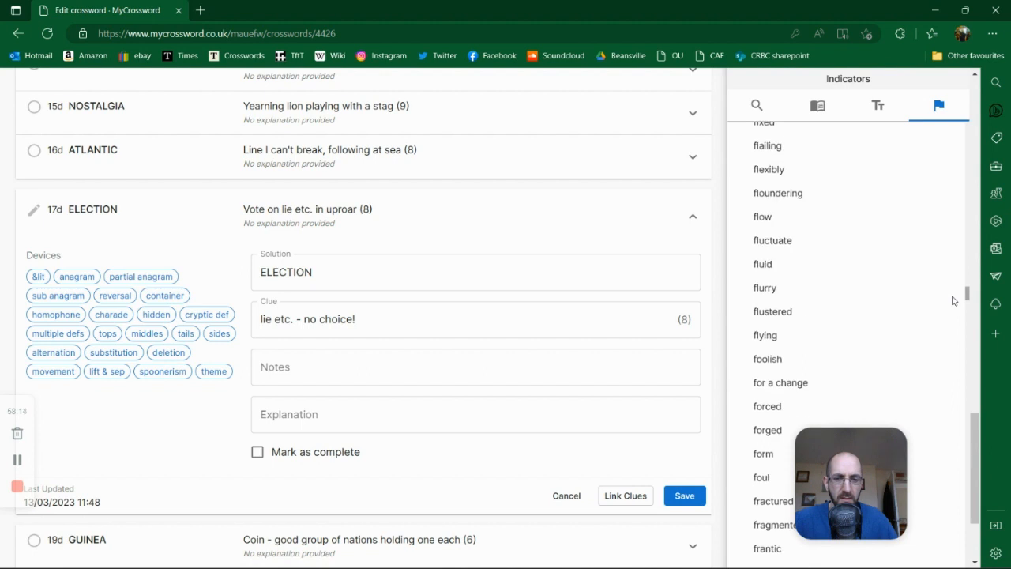
Step: Add "Fabricated" to the start of the 17 down ELECTION clue and save it
click(262, 320)
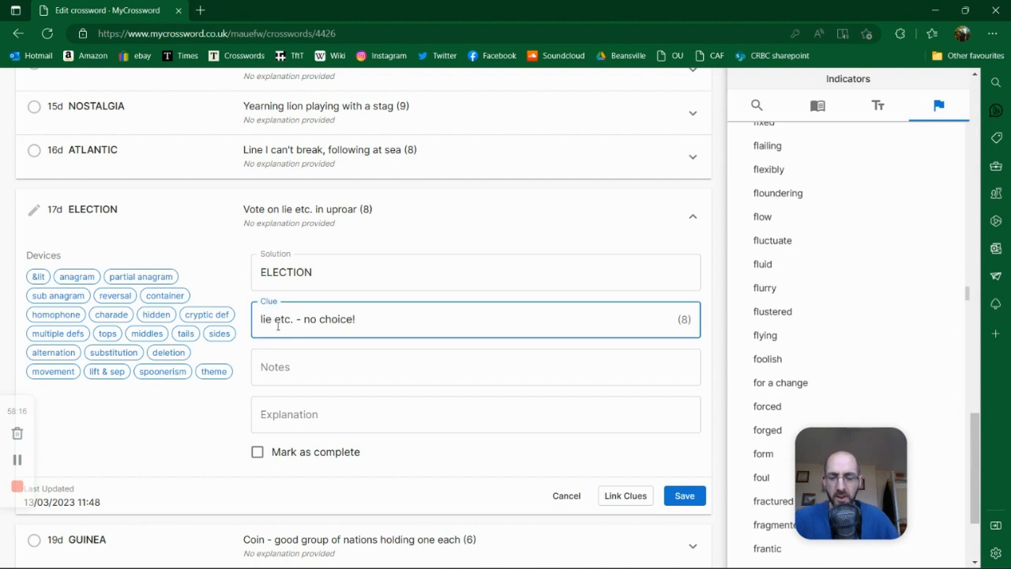
text(Fabricated)
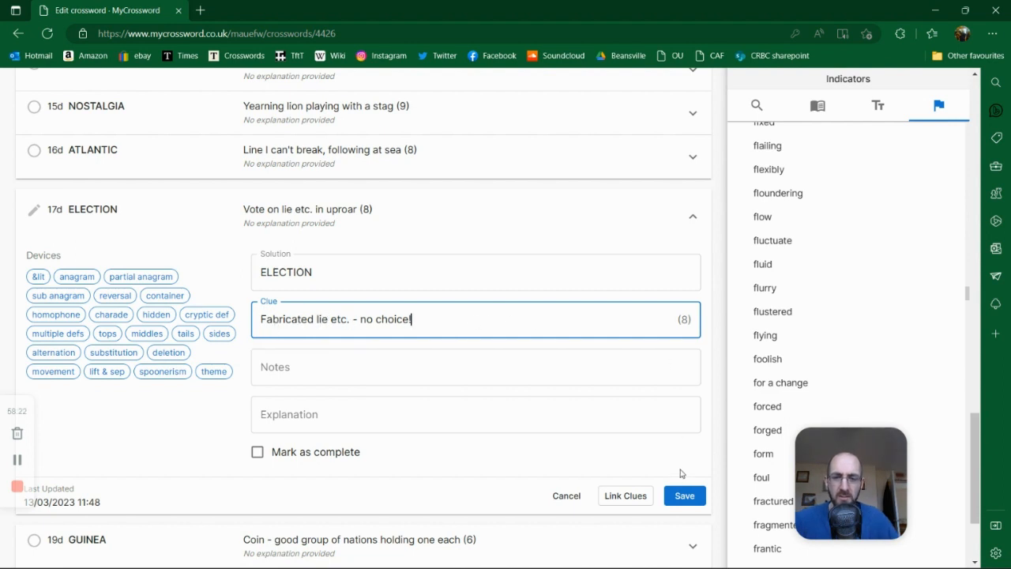
click(681, 494)
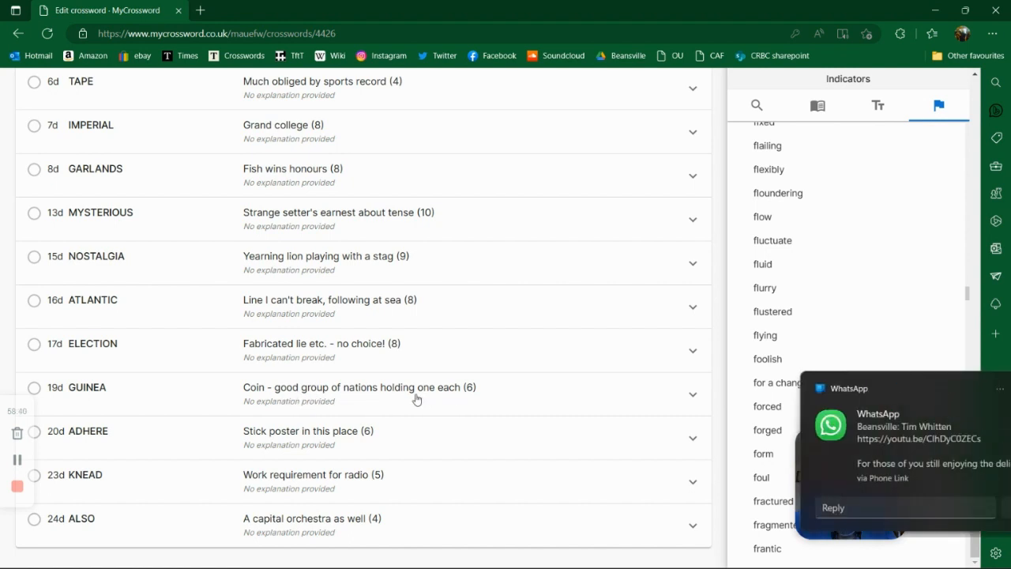
Step: Preview the unpublished crossword, examine its blank grid and clue lists, and close the preview
click(982, 391)
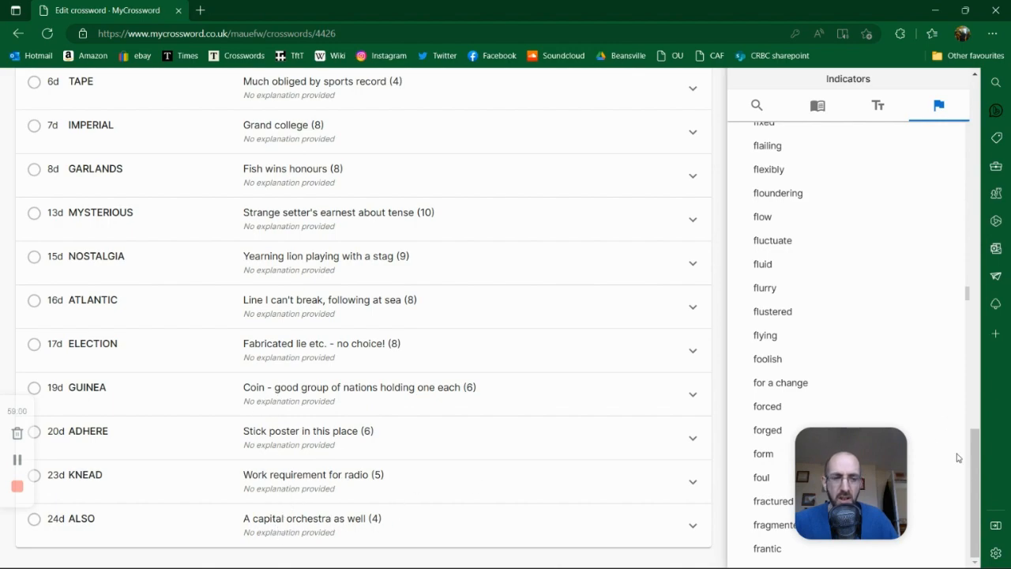
drag(974, 459, 948, 113)
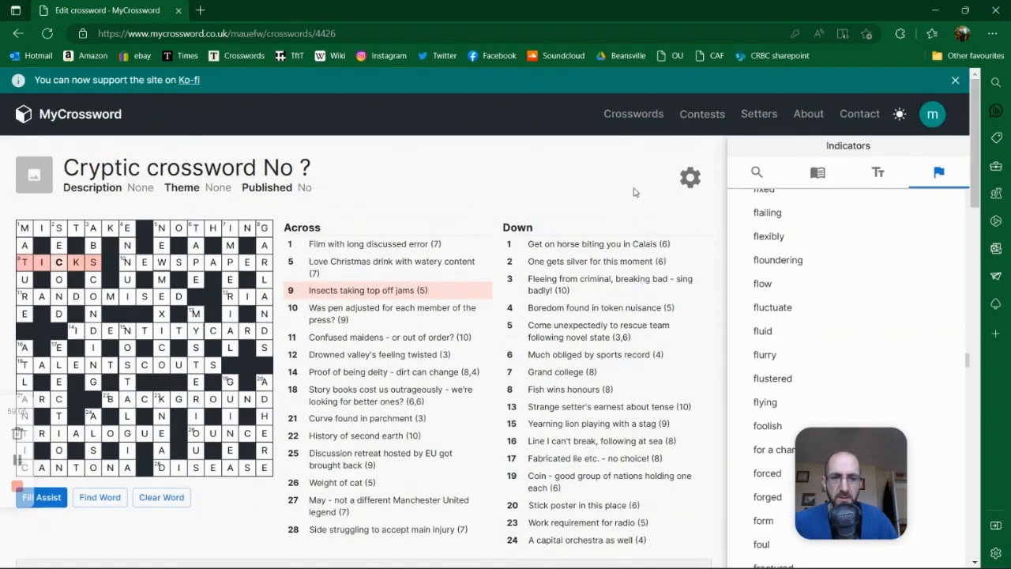
click(689, 177)
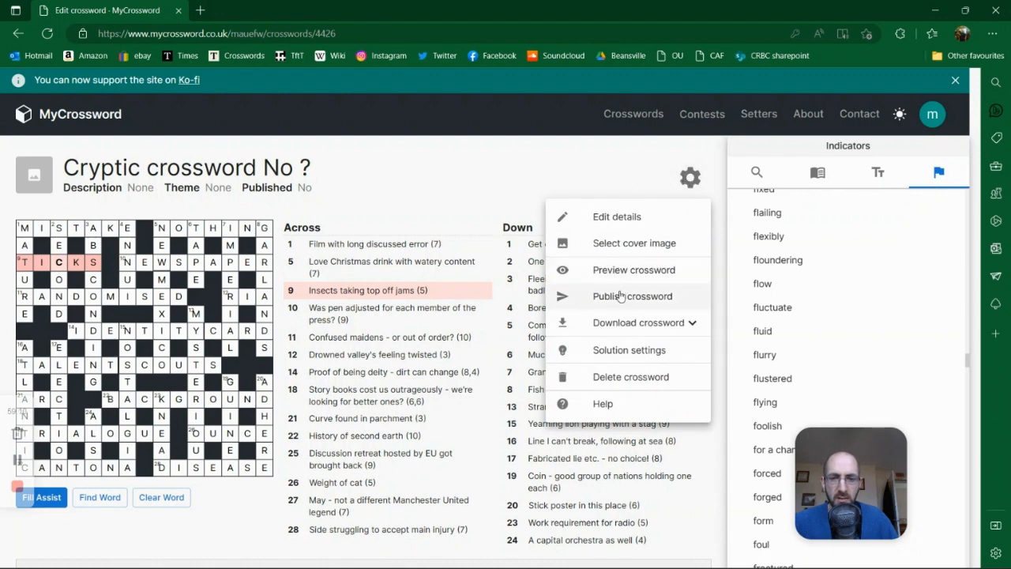
click(621, 272)
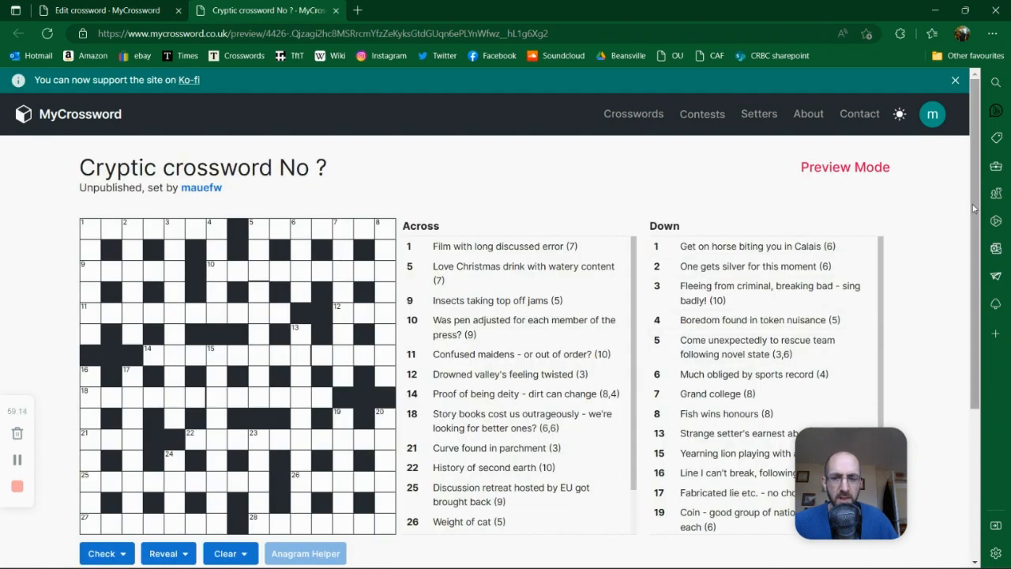
scroll(974, 208, down, 1)
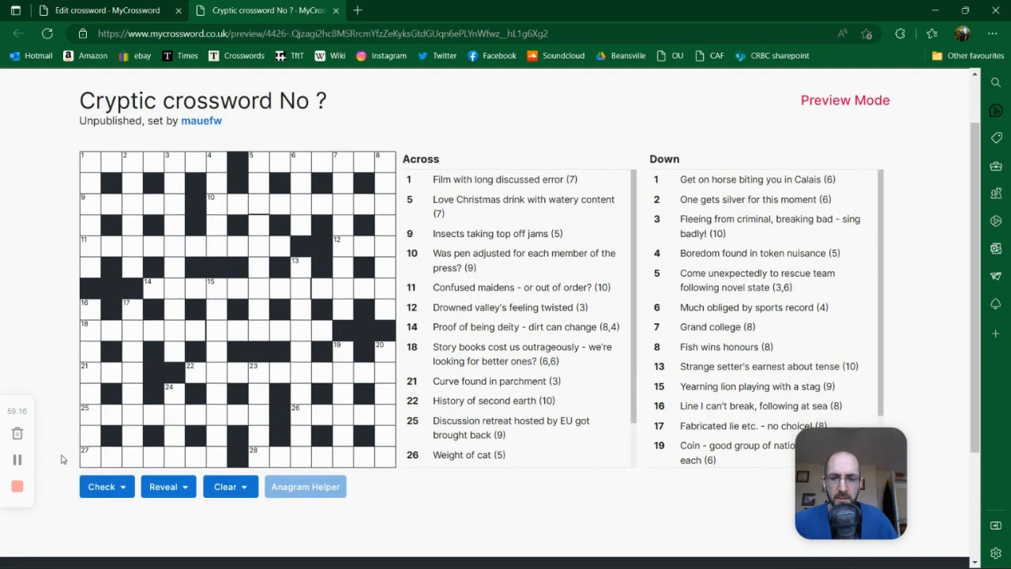
scroll(429, 325, down, 1)
scroll(537, 340, up, 1)
scroll(590, 197, up, 1)
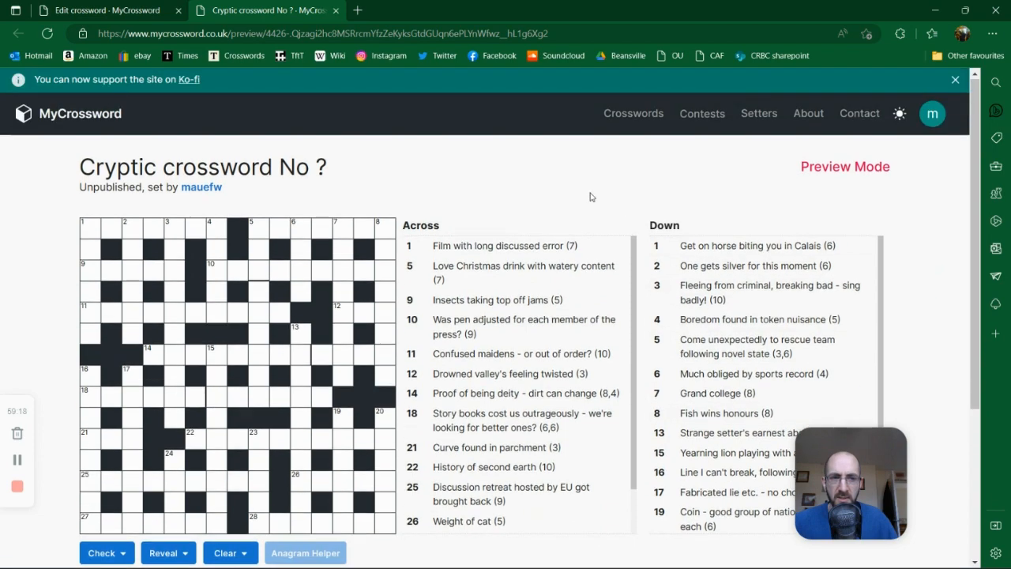
scroll(977, 400, down, 3)
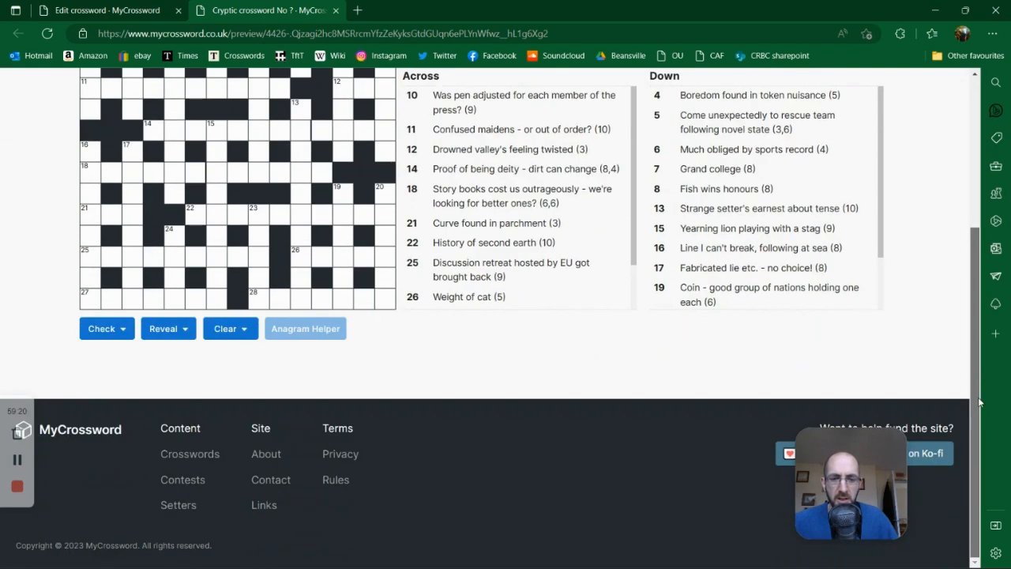
scroll(973, 357, up, 3)
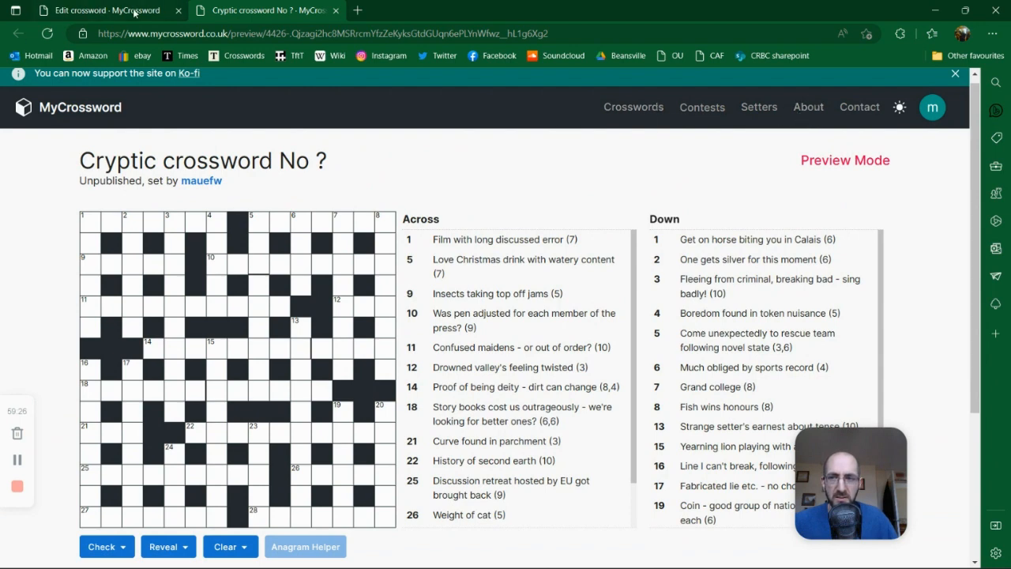
click(338, 10)
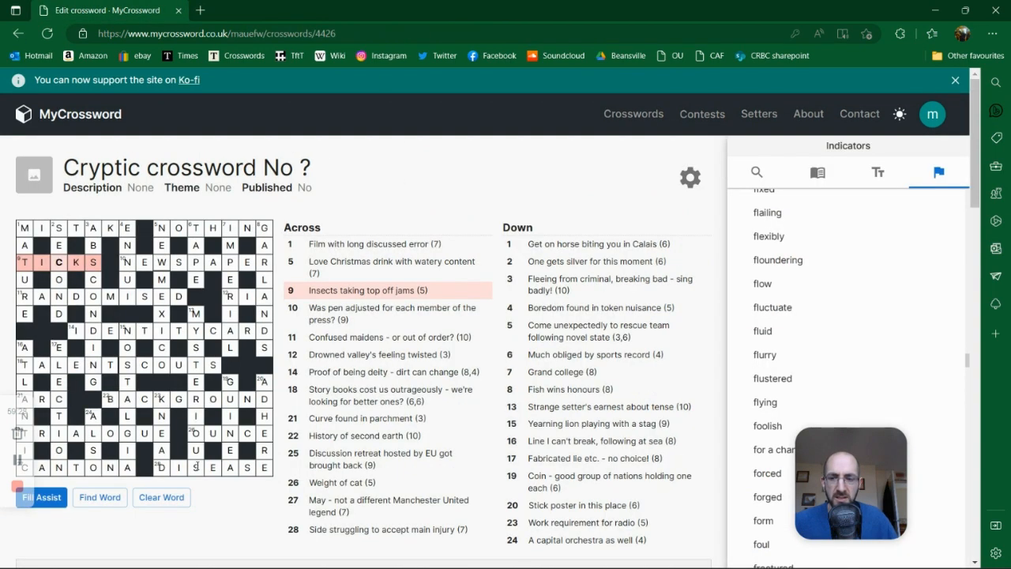
Step: Start publishing the crossword, choose to add the missing cover image and search the image library for "camera"
click(680, 177)
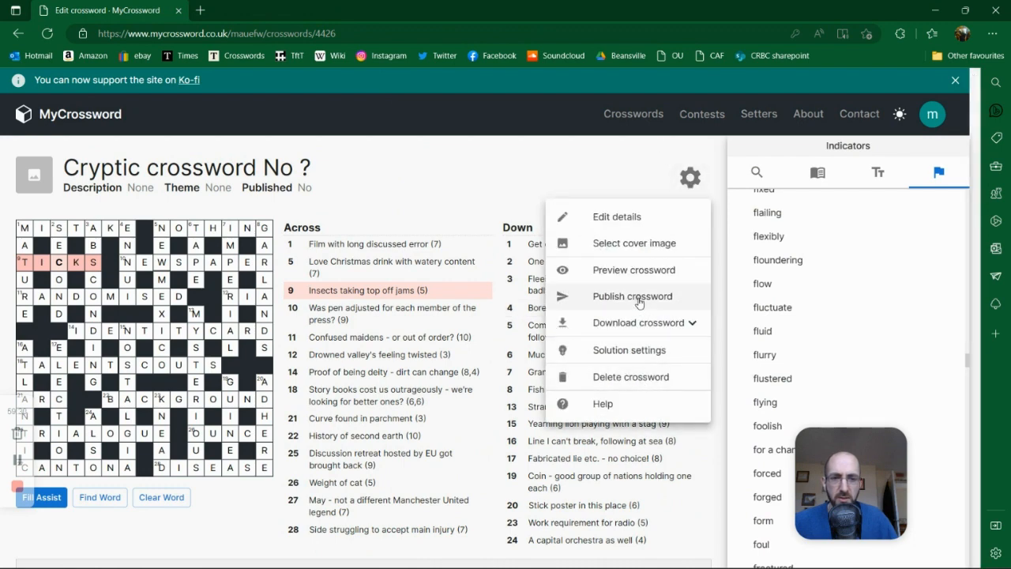
click(637, 297)
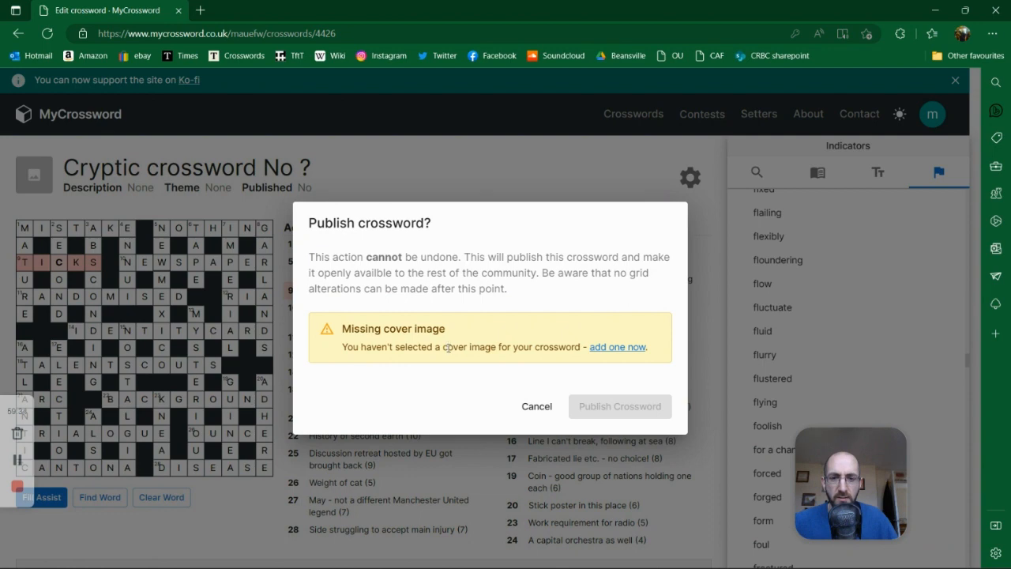
click(620, 348)
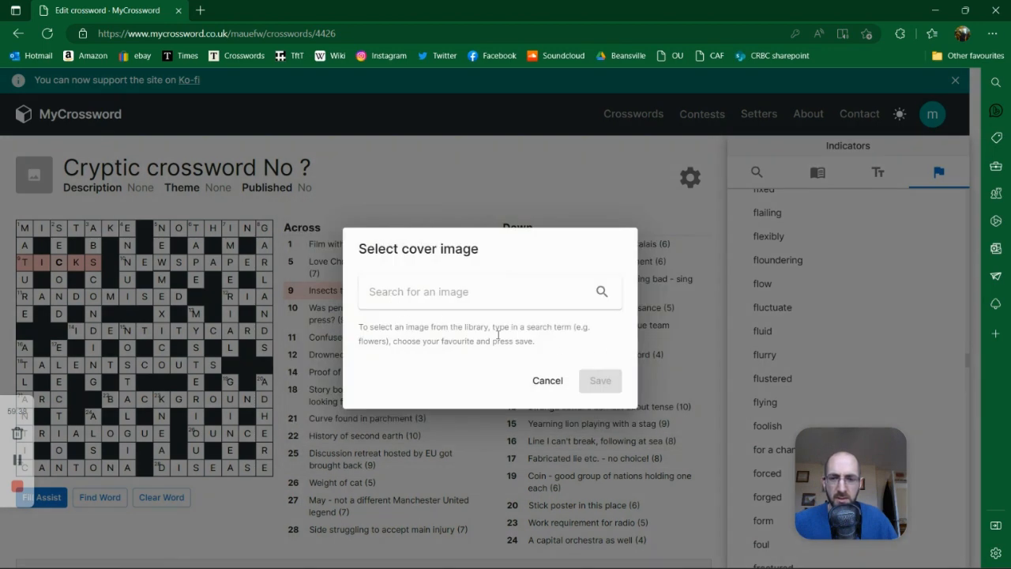
click(464, 297)
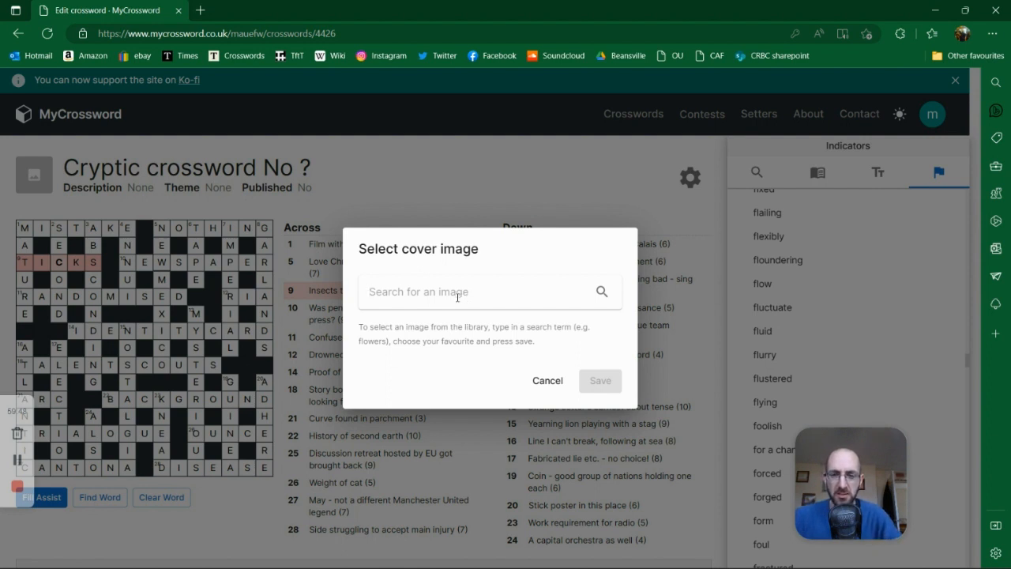
text(camera)
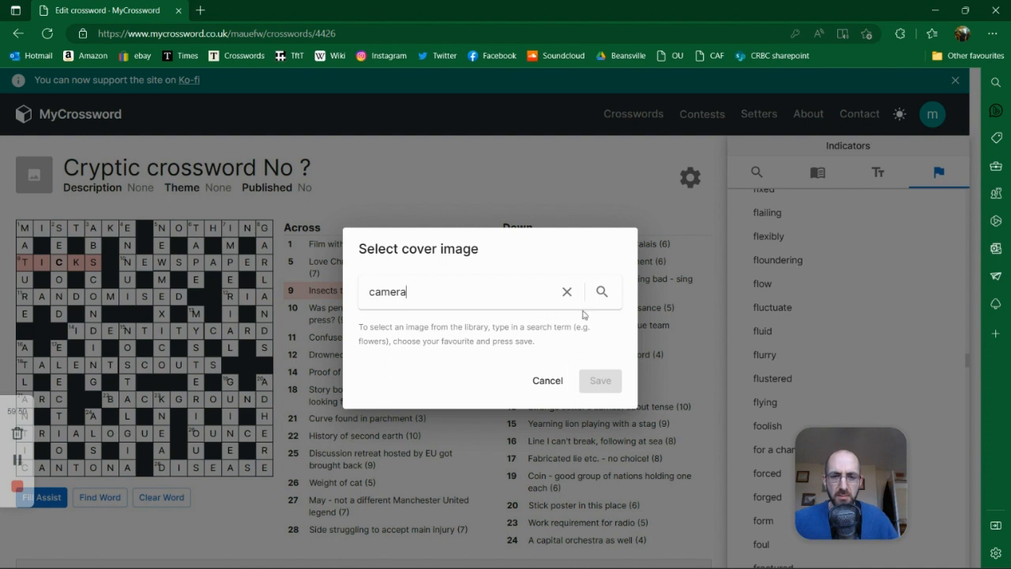
click(602, 292)
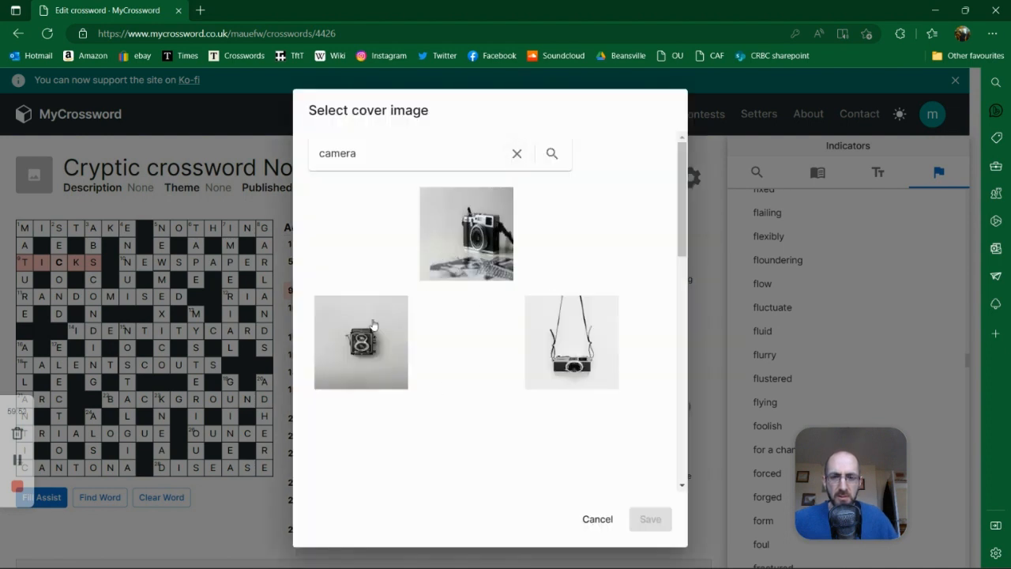
Step: Search the cover images for "video camera" and save the silhouetted camera against red and blue light rays as the cover
drag(381, 153, 303, 146)
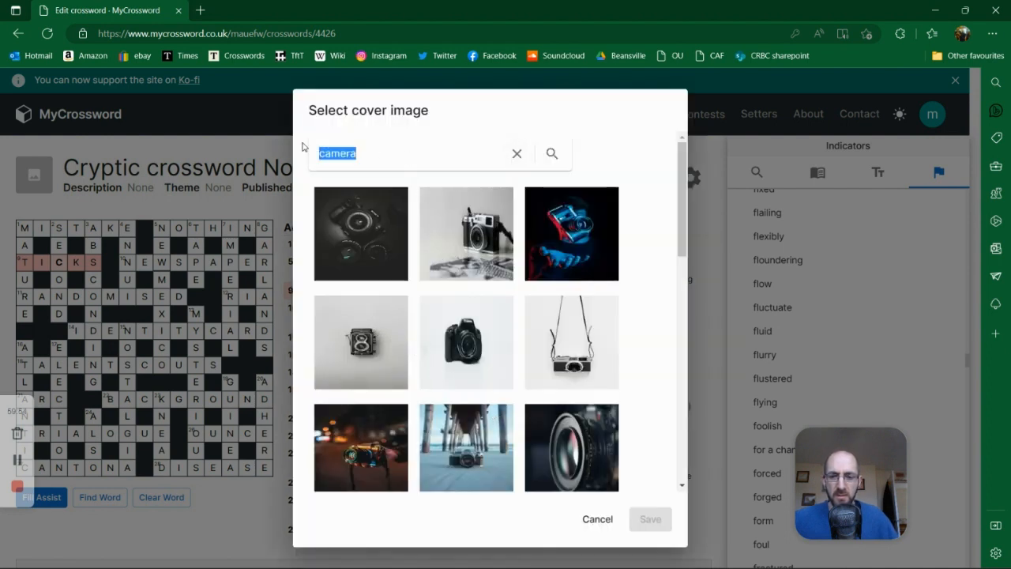
text(vi)
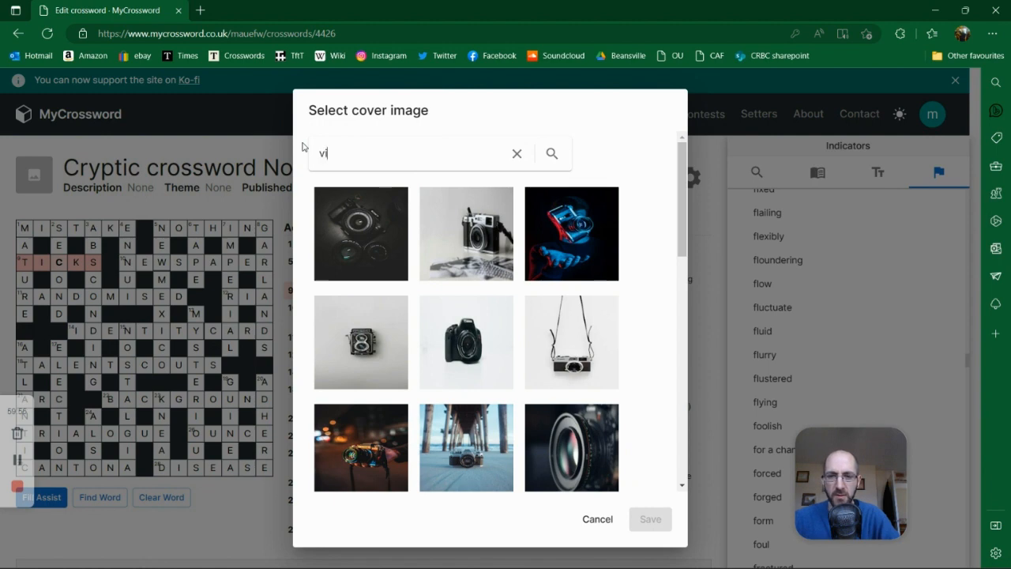
text(deo camera)
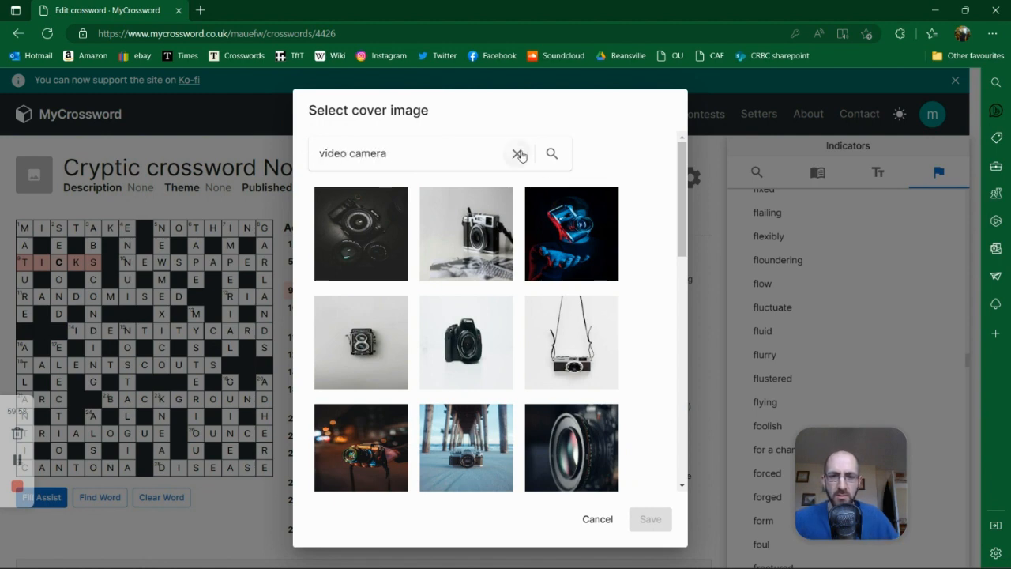
click(554, 159)
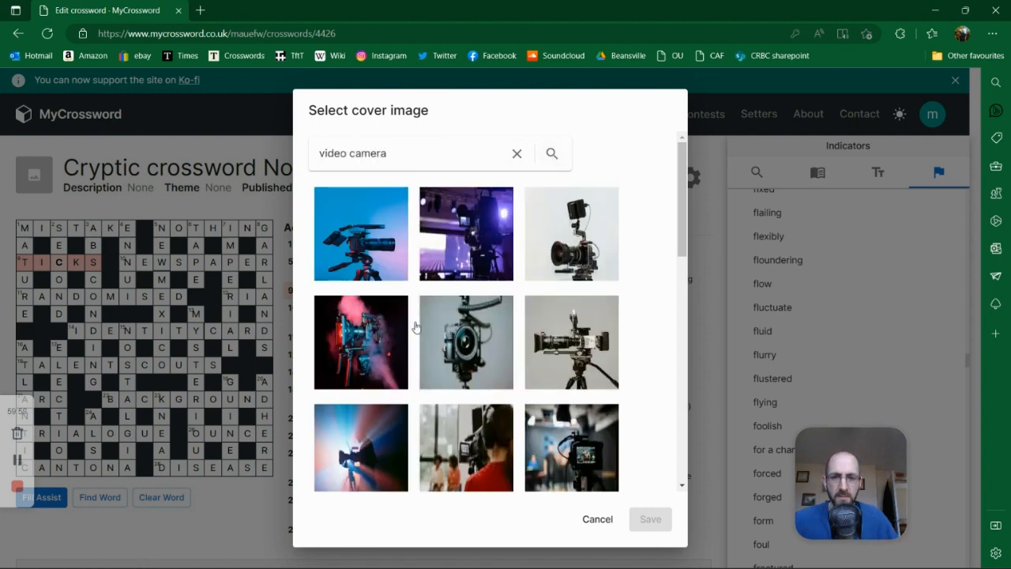
scroll(387, 328, down, 3)
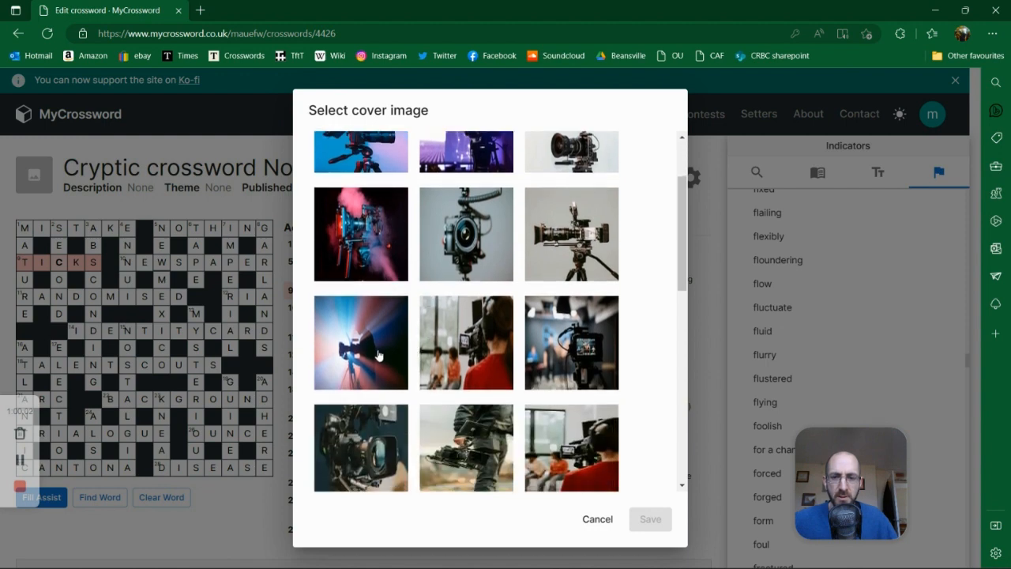
scroll(375, 354, down, 2)
scroll(387, 360, down, 1)
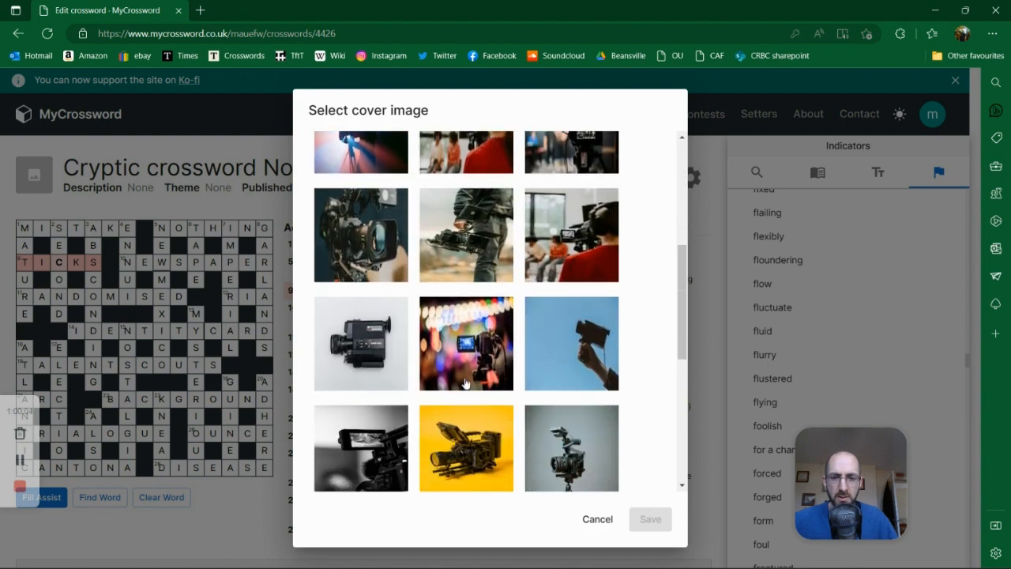
scroll(456, 343, up, 1)
click(384, 266)
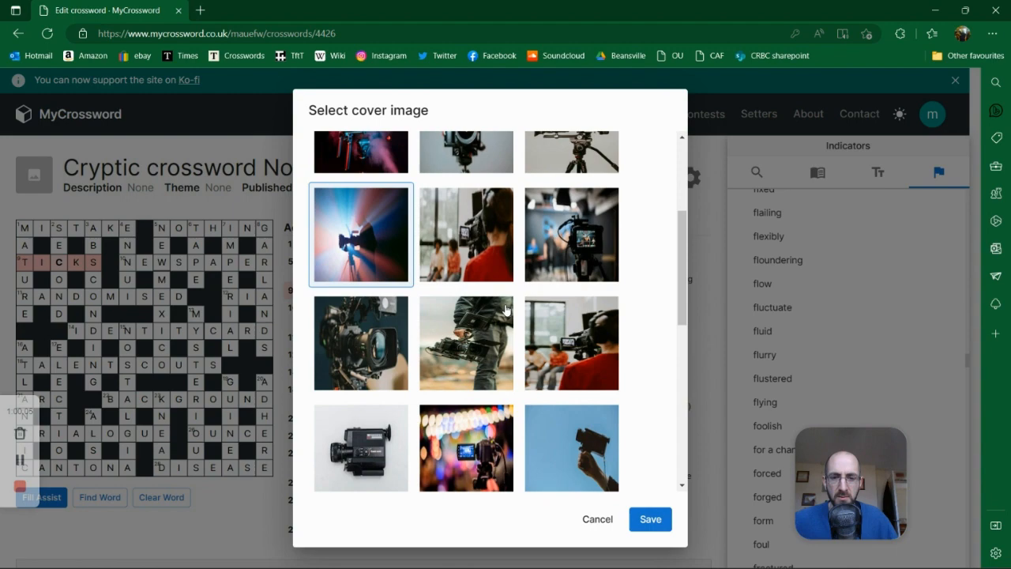
click(656, 519)
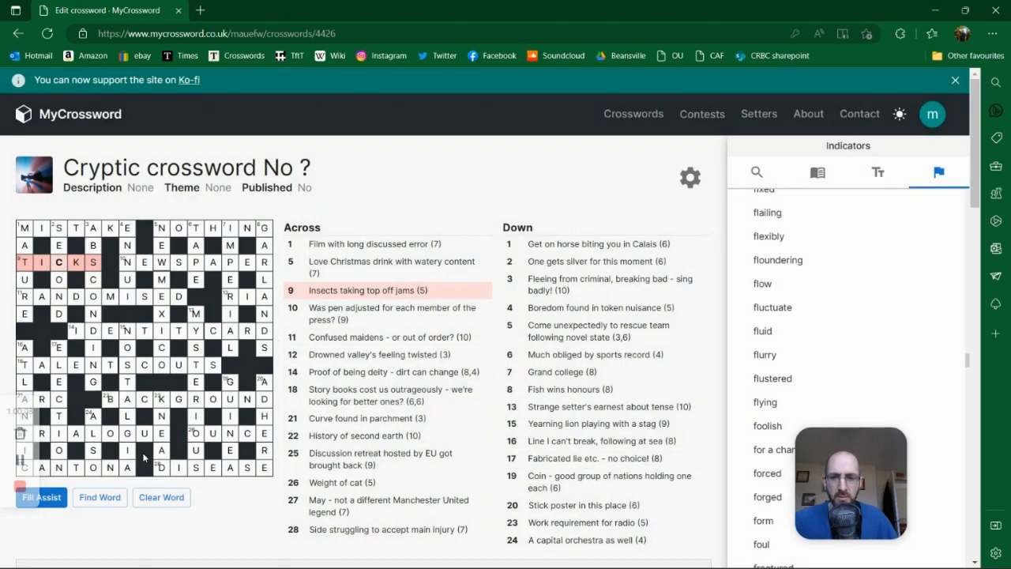
Step: Publish the crossword, confirming that its clues are sound, reviewed for spelling and grammar, and comply with the community rules
click(693, 181)
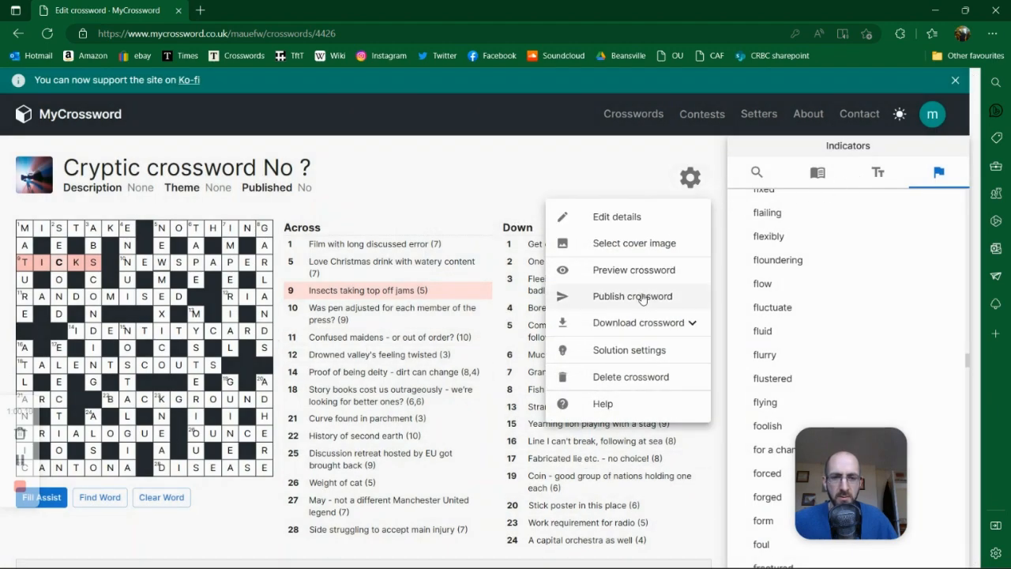
click(640, 294)
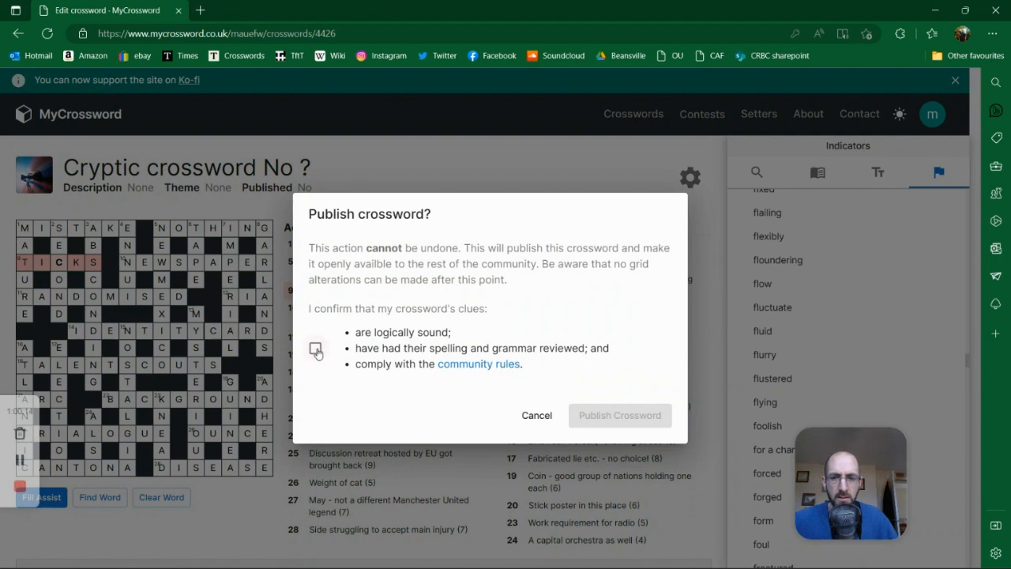
click(316, 350)
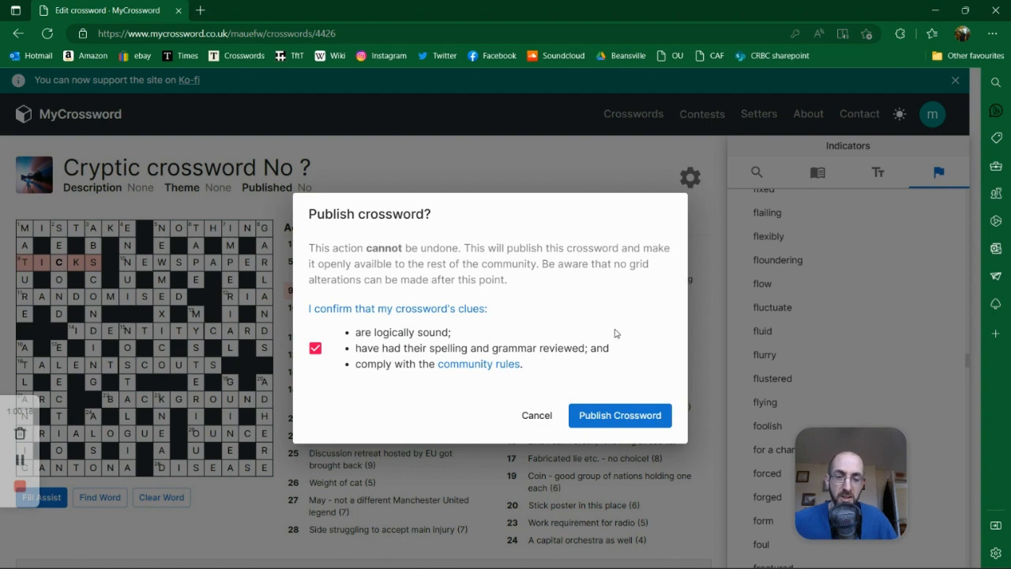
click(623, 416)
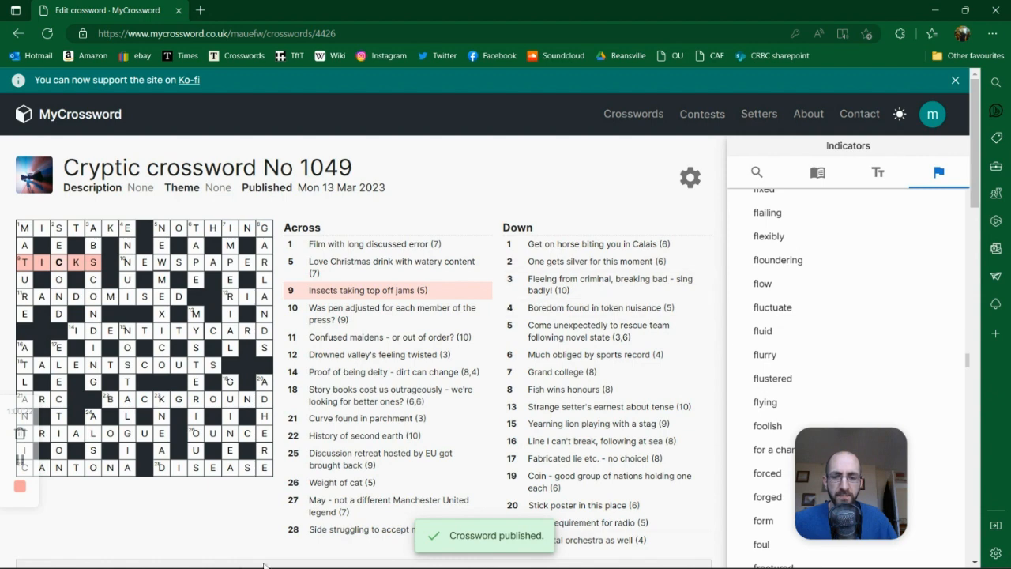